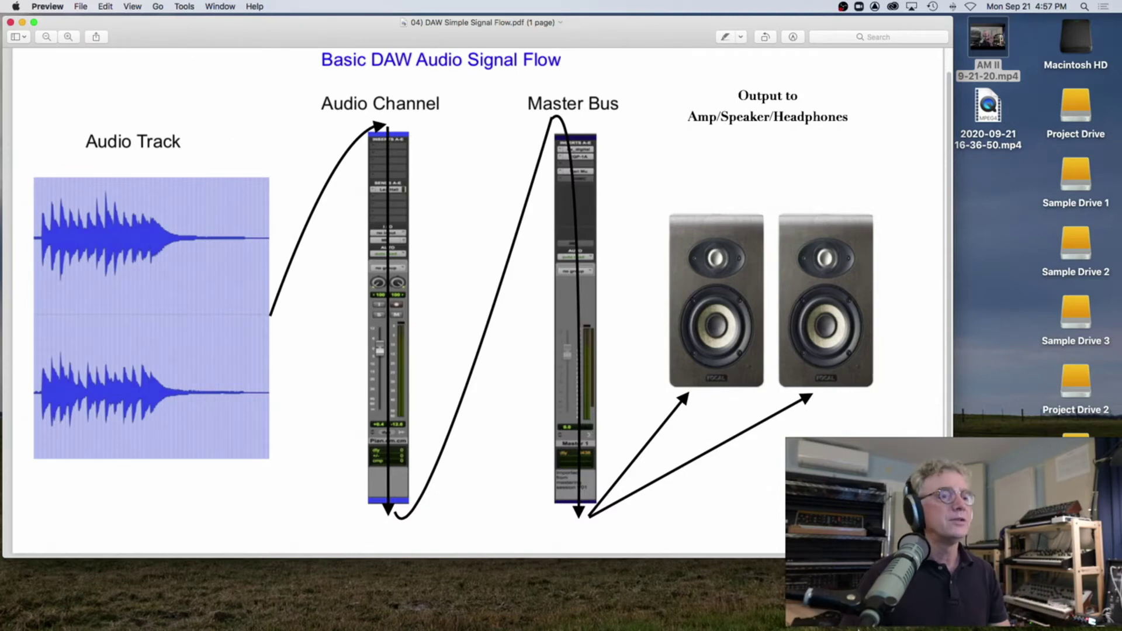
Step: Switch from the signal flow PDF to the Pro Tools session RSFClassMaterial_9-21-20_PC
mouse_move(865, 628)
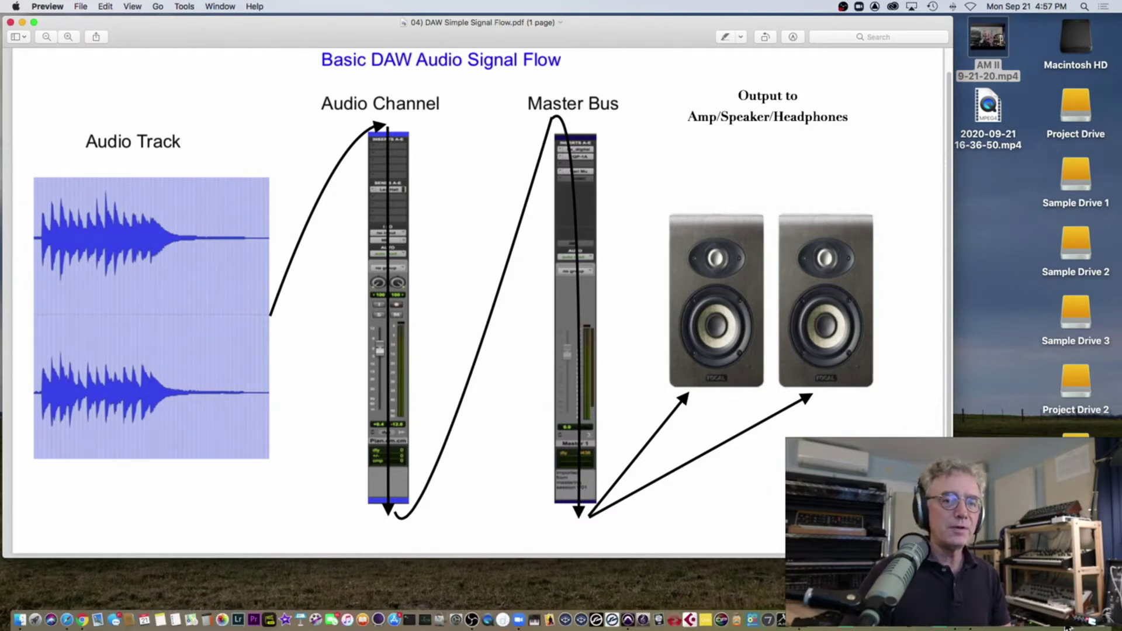
click(996, 626)
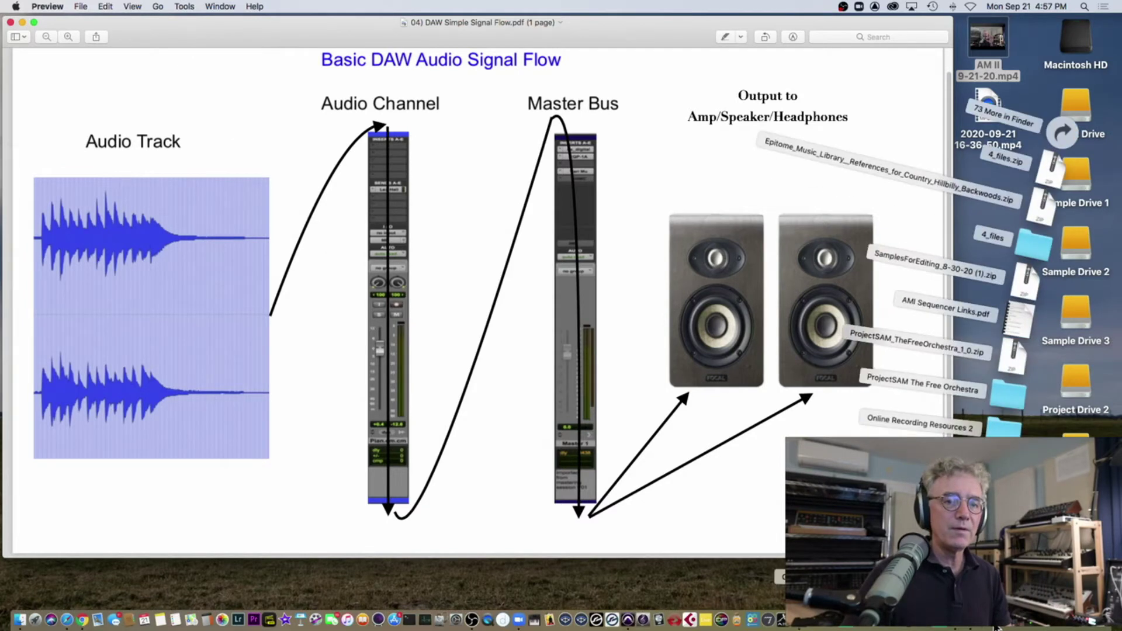
click(996, 625)
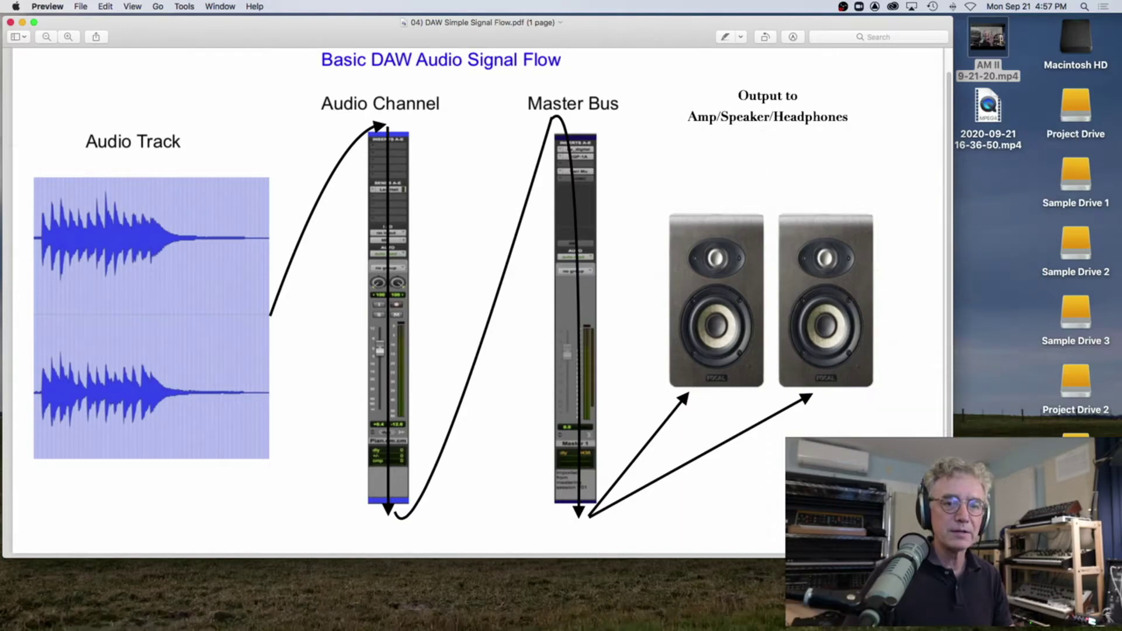
click(970, 624)
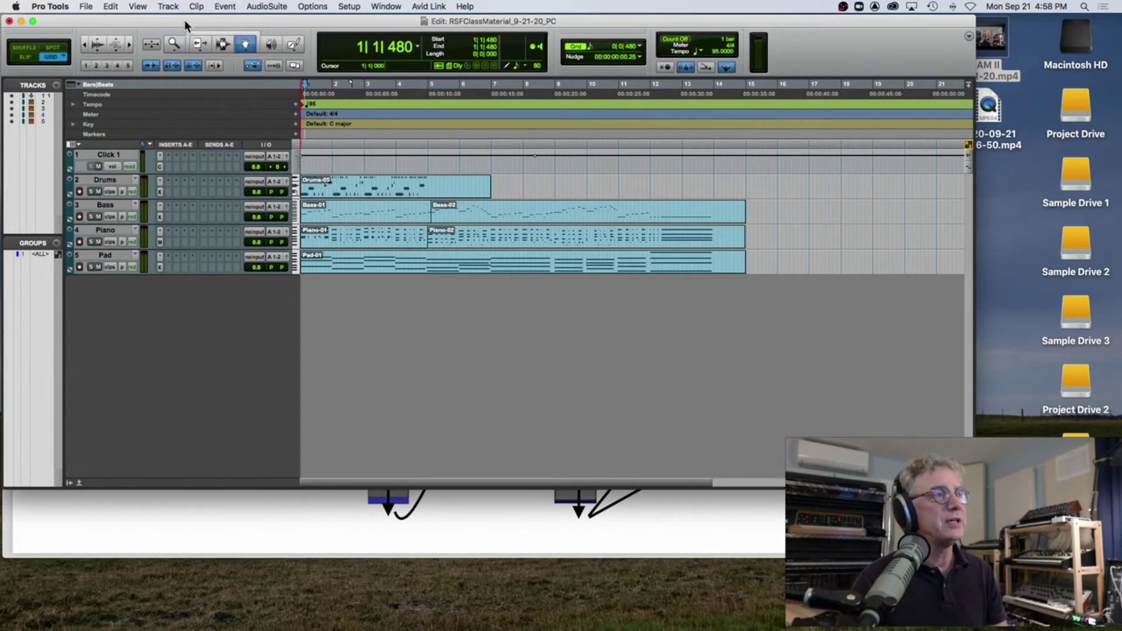
Step: Open the Xpand!2 instrument on the Drums track, record-enable the track, and shift the plug-in window slightly upward
click(159, 190)
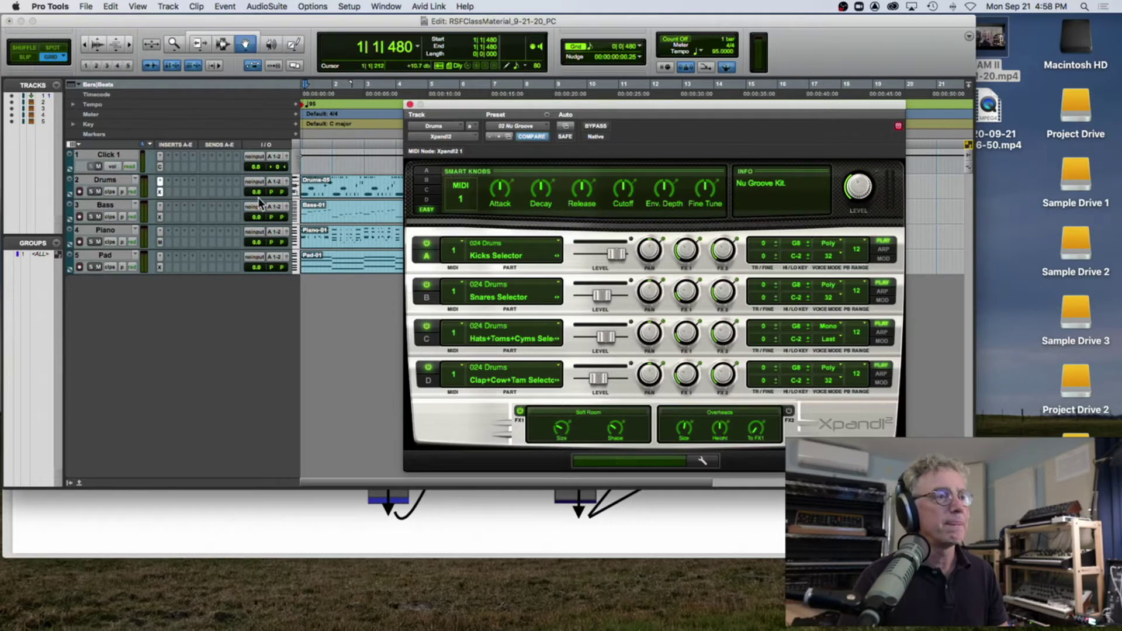
click(81, 197)
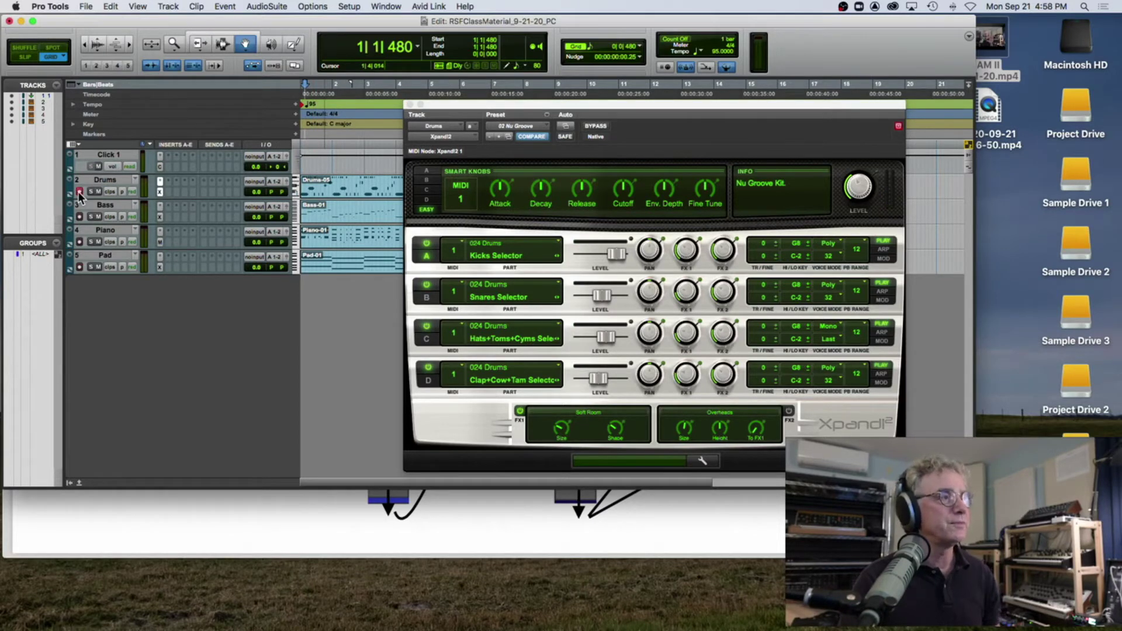
click(79, 192)
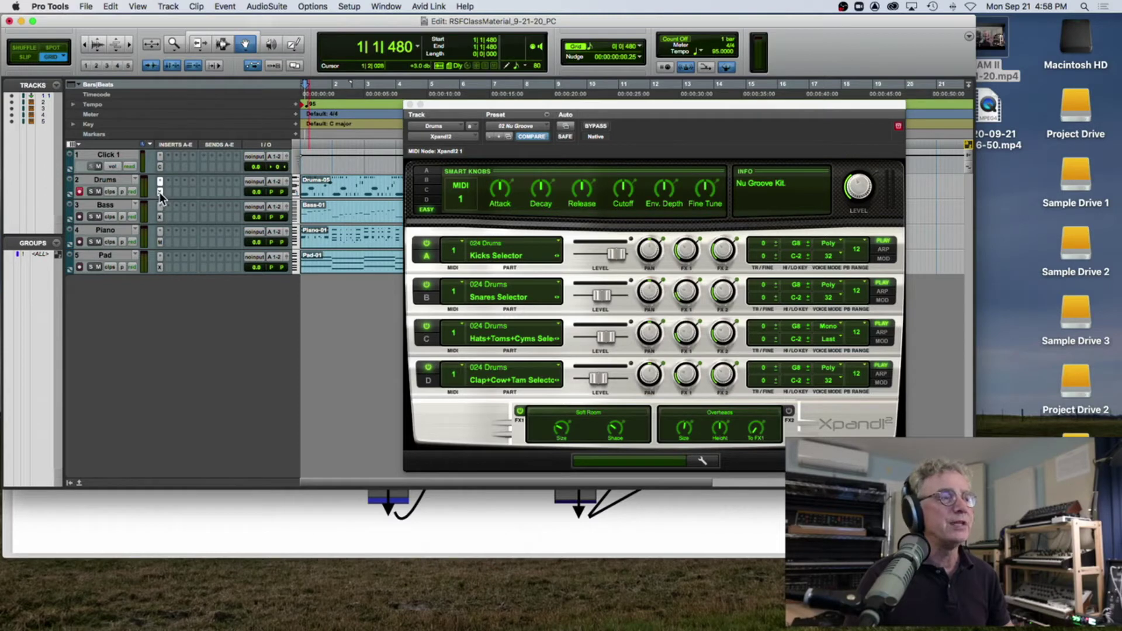
drag(608, 106, 601, 90)
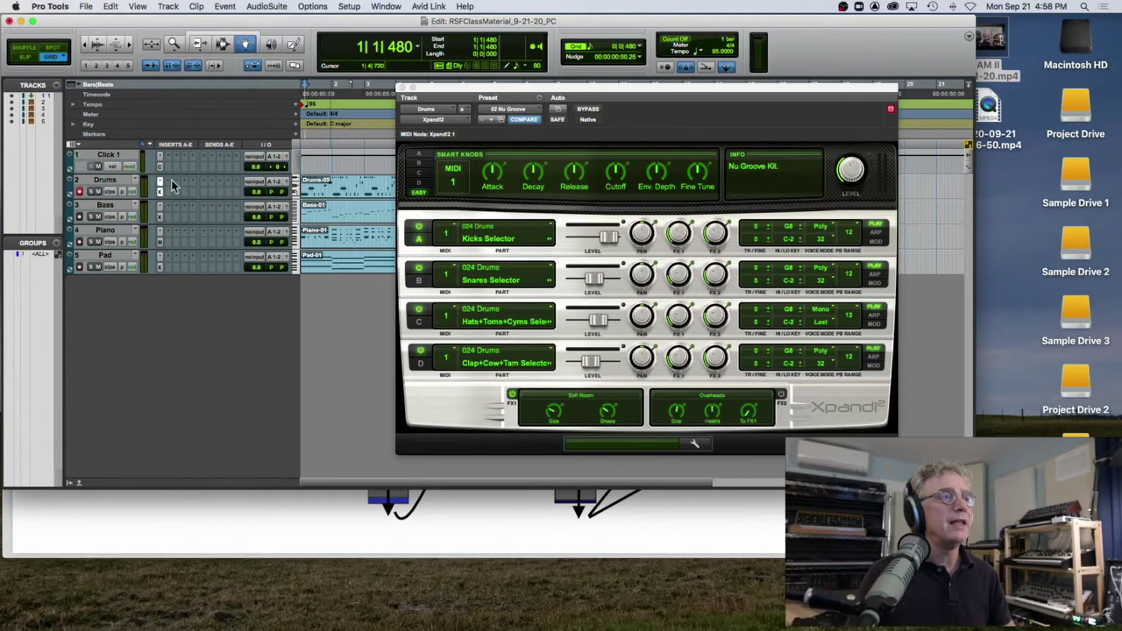
Step: Examine the Drums channel strip in the Mix window, return to the Edit window and close the Xpand!2 window
click(394, 7)
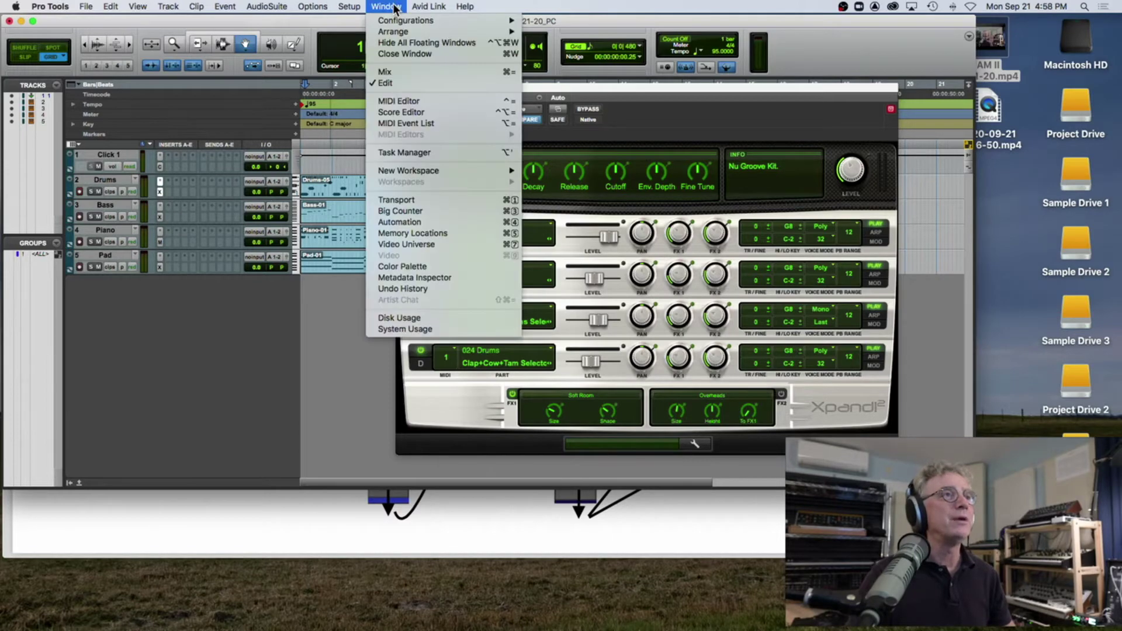
click(394, 72)
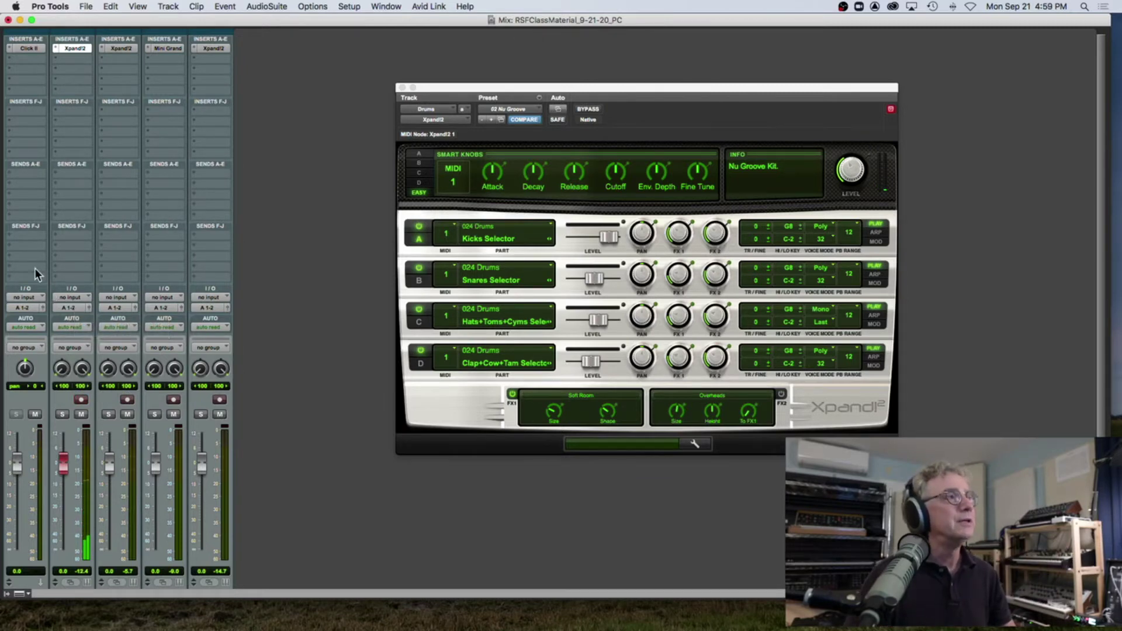
click(20, 21)
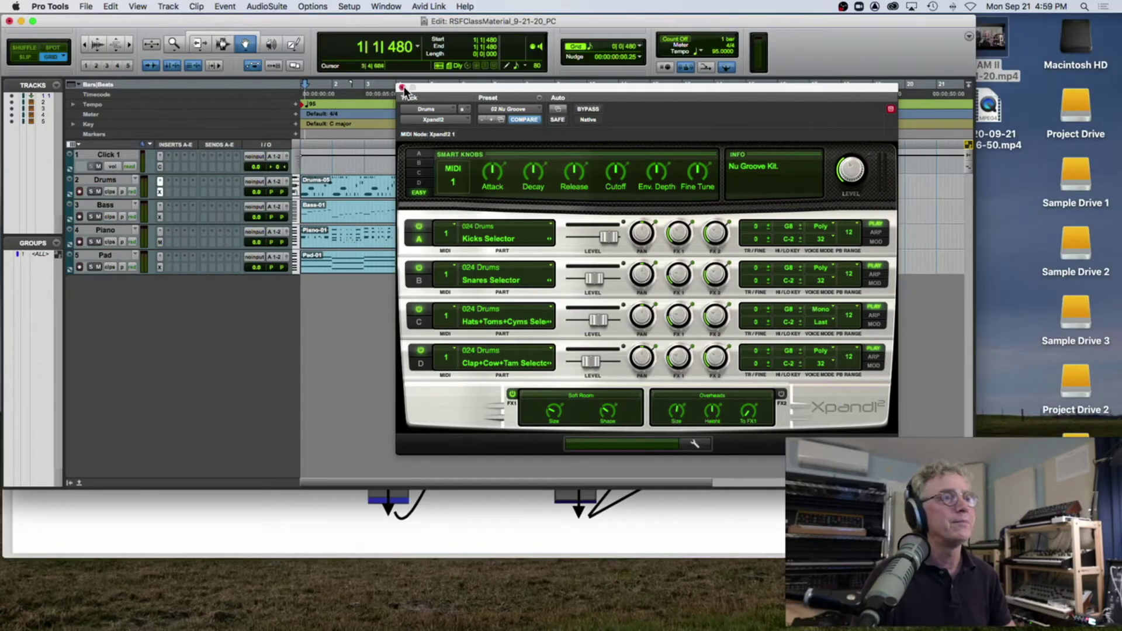
click(402, 87)
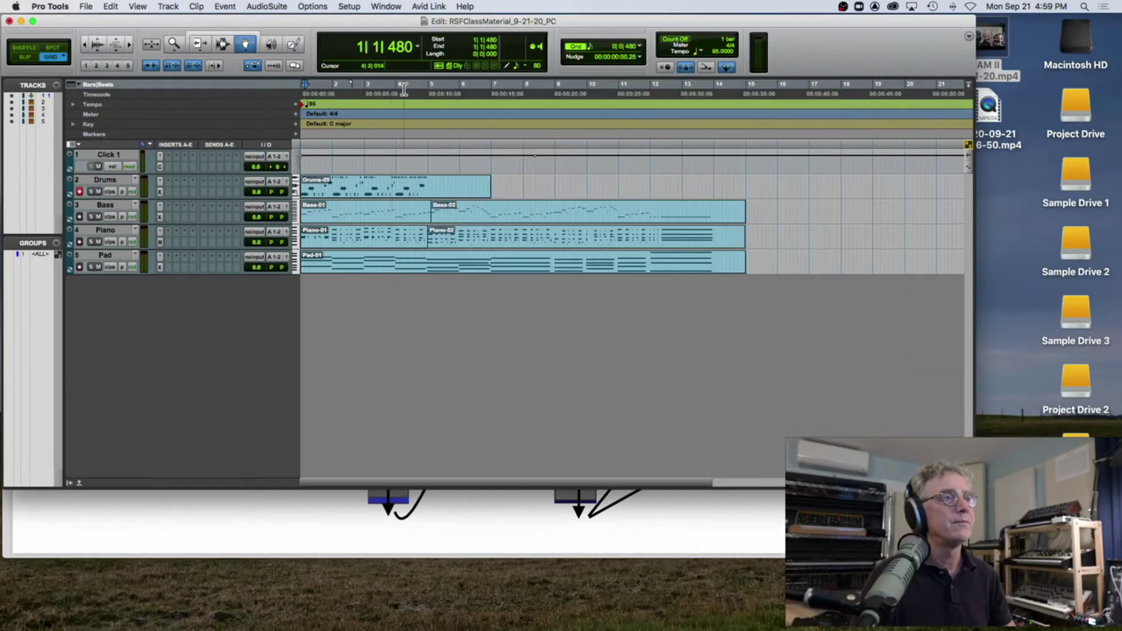
Step: Insert the EQ3 1-Band plug-in in the empty slot beneath Xpand!2 on the Drums track
click(168, 190)
mouse_move(168, 192)
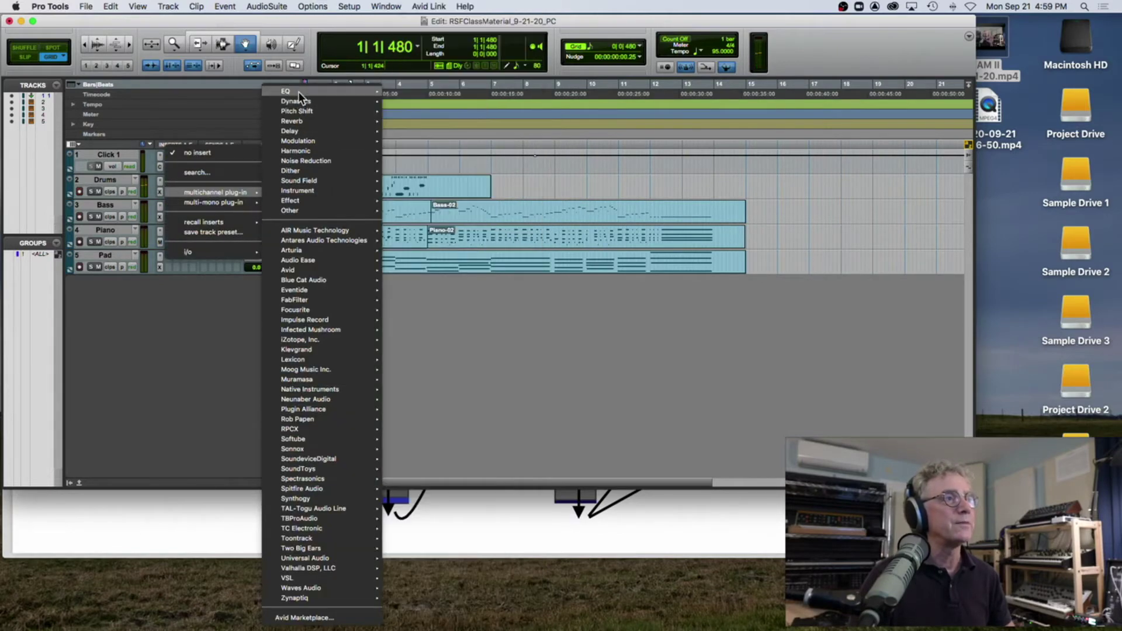
mouse_move(299, 91)
click(429, 148)
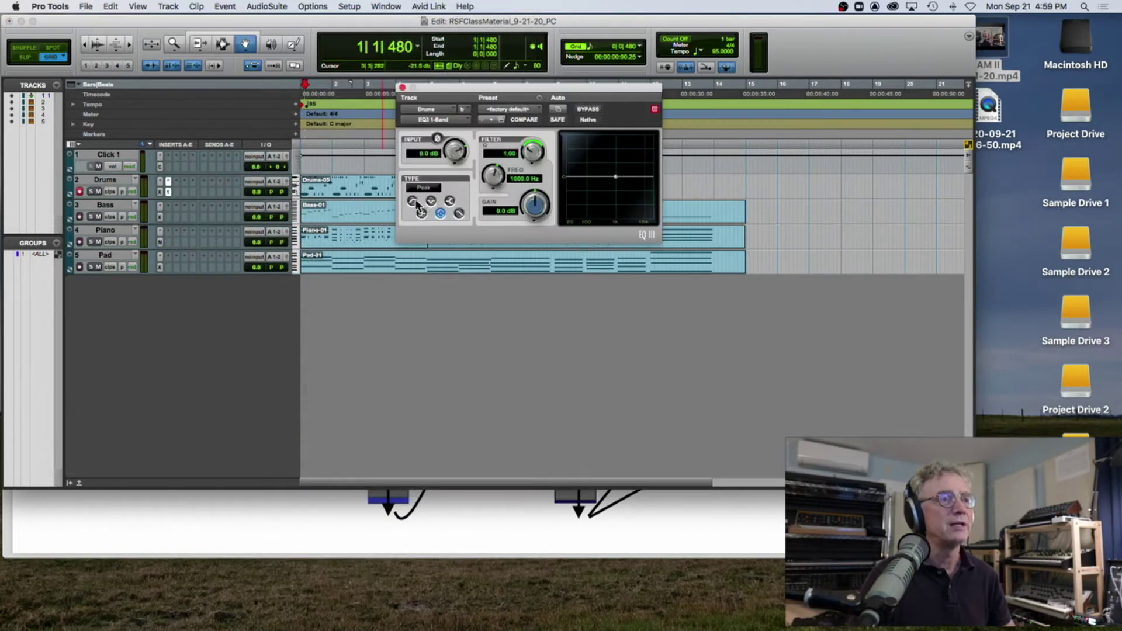
Step: Set the Drums EQ to High-Pass, sweep its frequency up and back down to 20 Hz, and close the plug-in window
click(412, 202)
drag(492, 177, 453, 254)
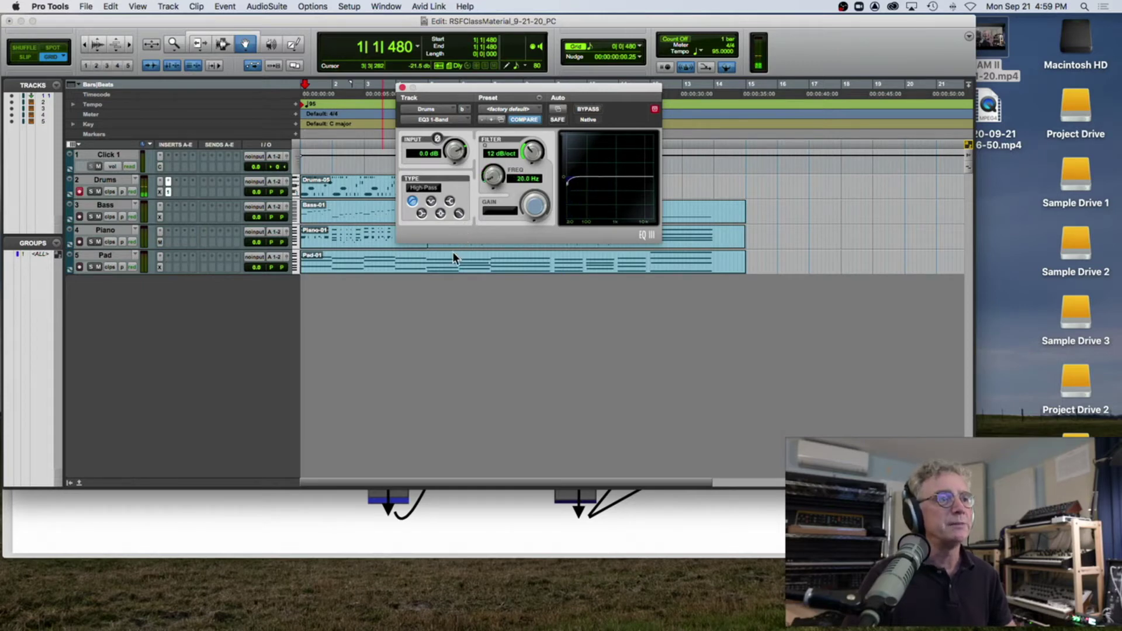
drag(492, 178, 496, 159)
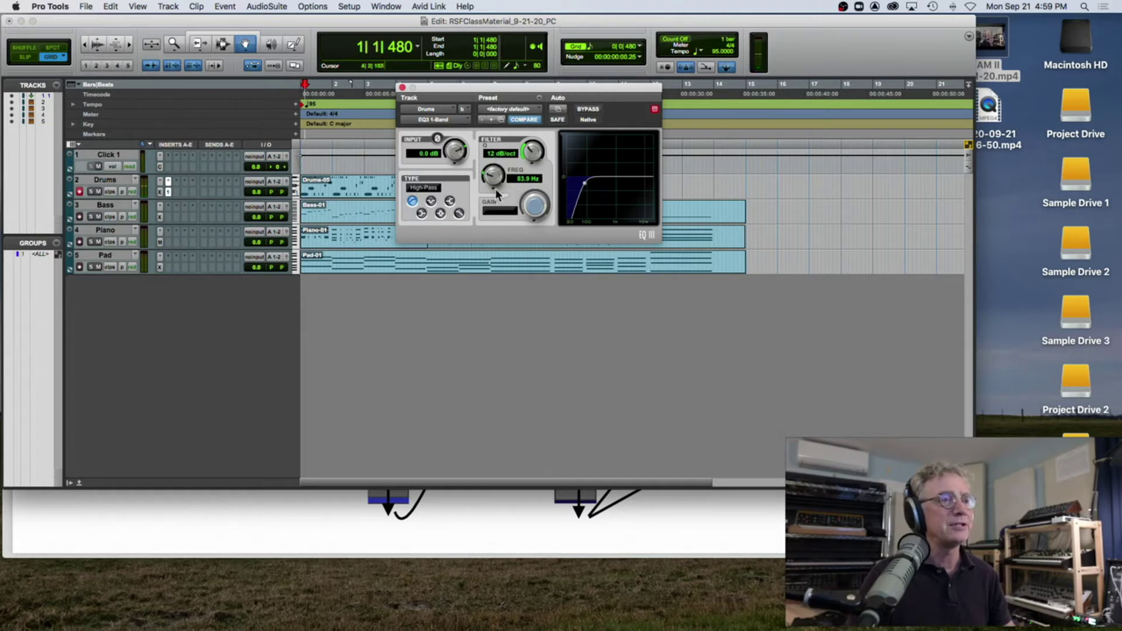
mouse_move(493, 179)
mouse_down()
mouse_move(498, 153)
mouse_move(485, 198)
mouse_up()
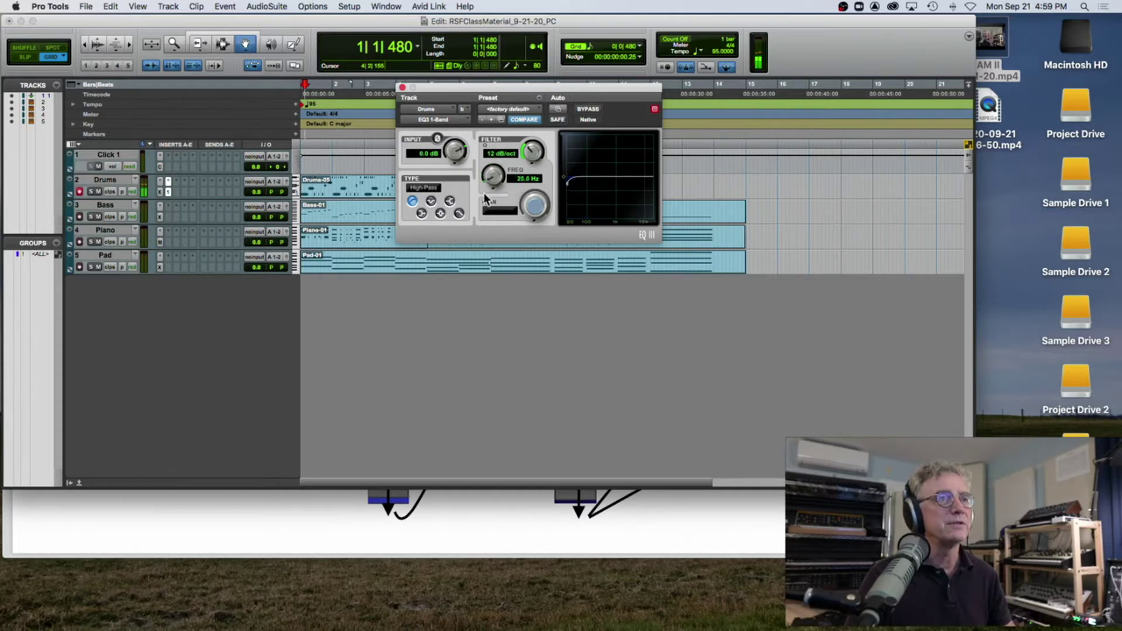
click(403, 87)
Step: Replace the EQ3 1-Band insert on the Drums track with Avid's stereo Mod Delay III
click(168, 180)
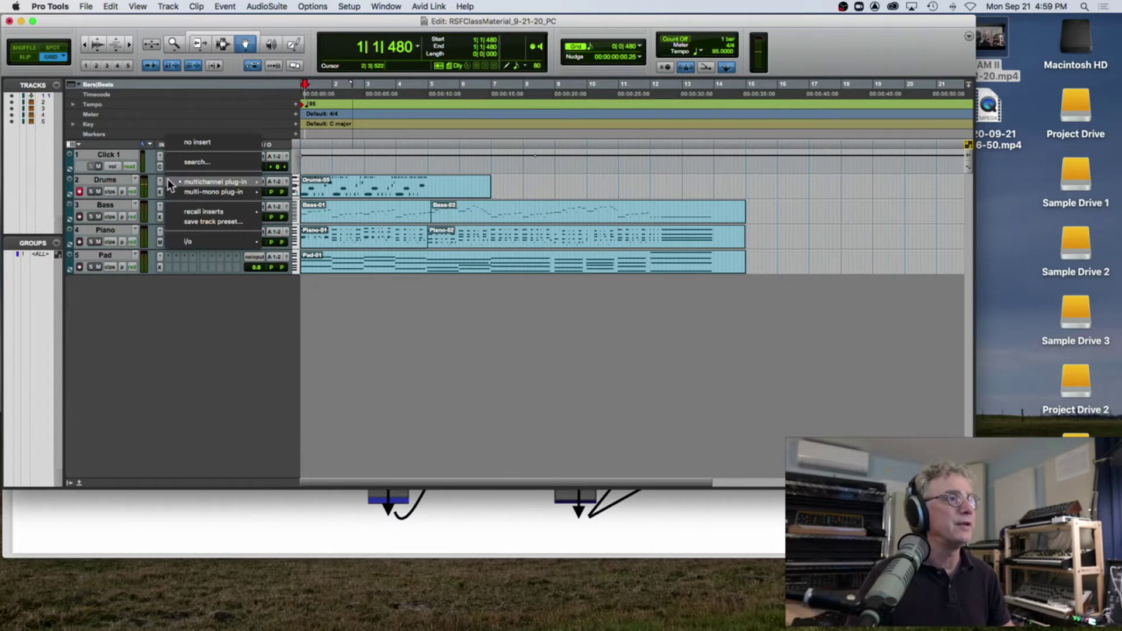
mouse_move(167, 180)
mouse_move(300, 270)
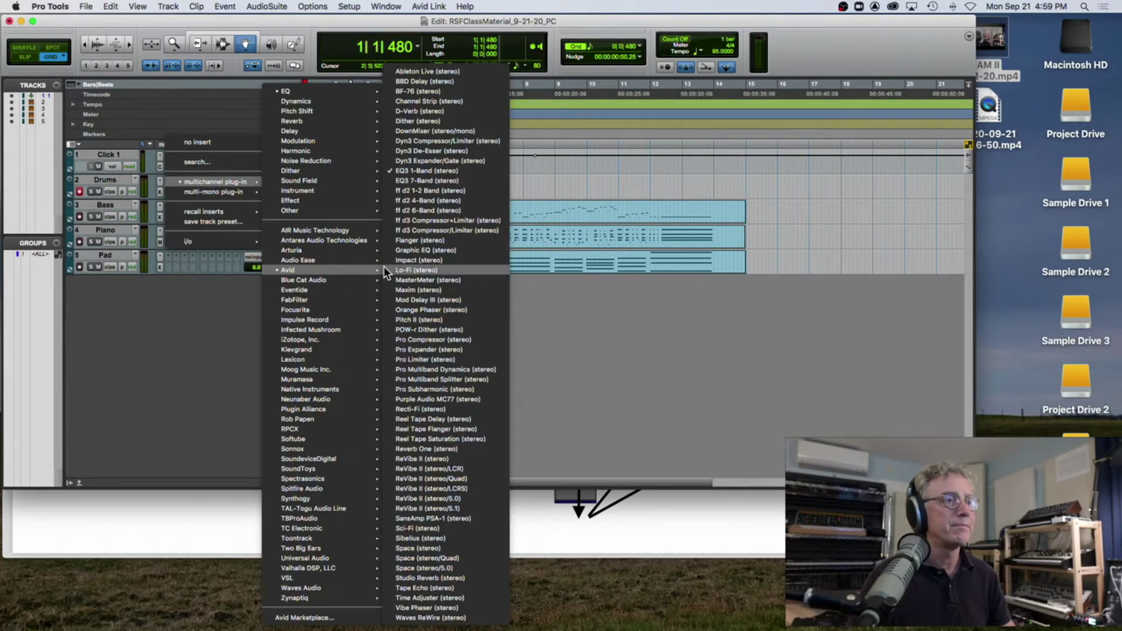
click(399, 300)
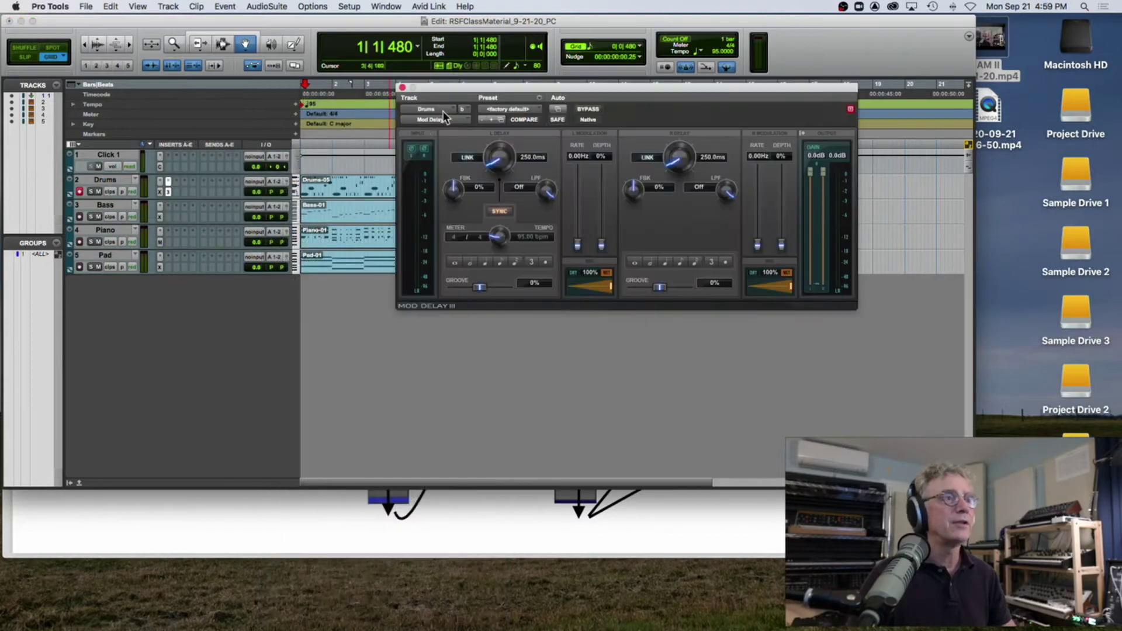
Step: Set Mod Delay III's left mix to about 25% and feedback to 33%, right mix to 27% and feedback to 54%; close it
drag(579, 297, 566, 301)
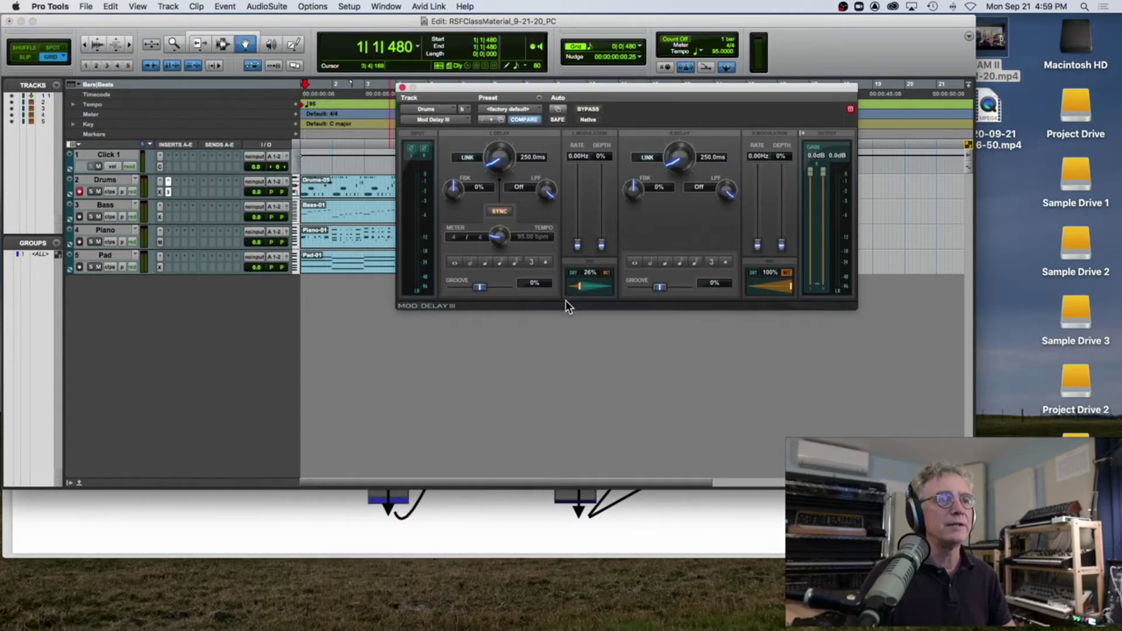
drag(771, 282, 733, 289)
drag(454, 188, 455, 174)
drag(635, 174, 633, 170)
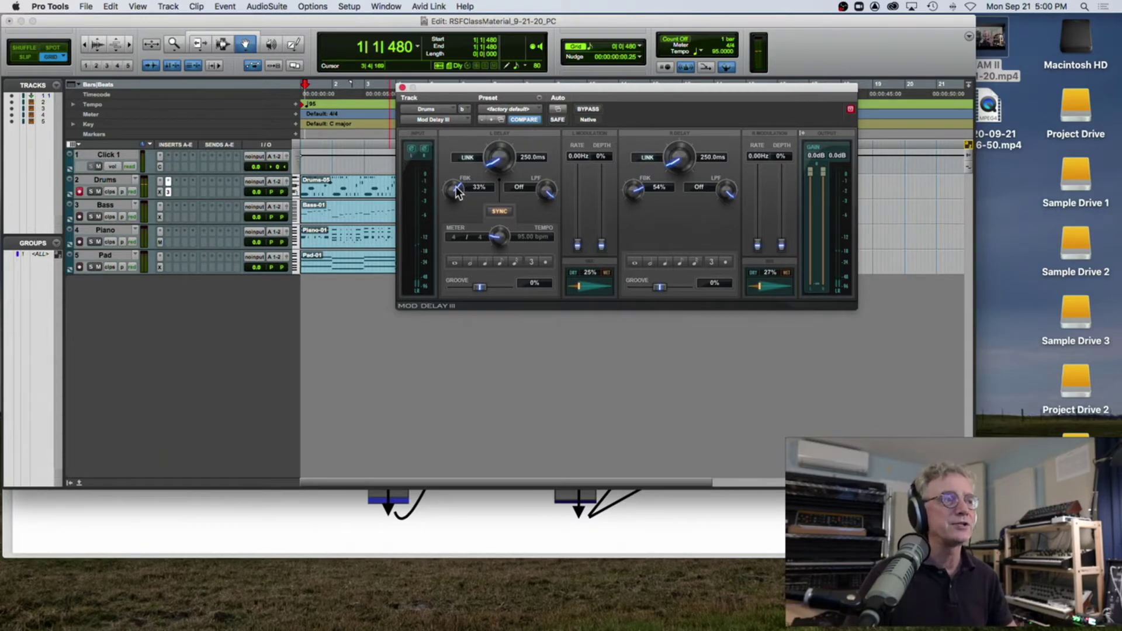
click(402, 88)
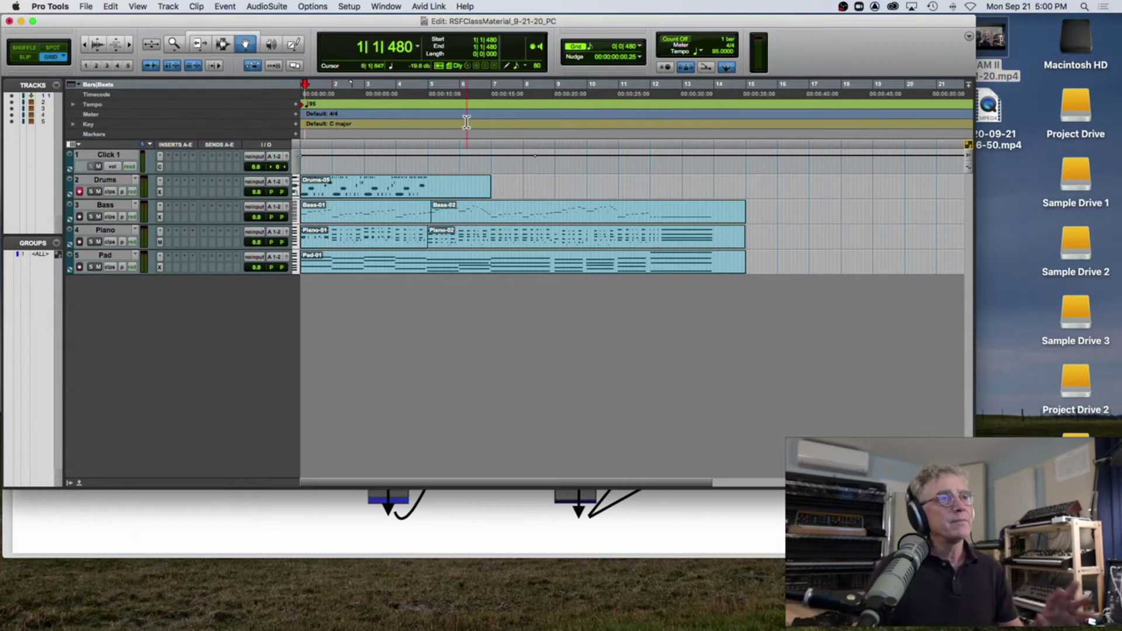
Step: Switch to Preview, close the simple signal flow PDF, and enlarge the "05) DAW Signal Flow From Multiple Tracks" window
click(268, 521)
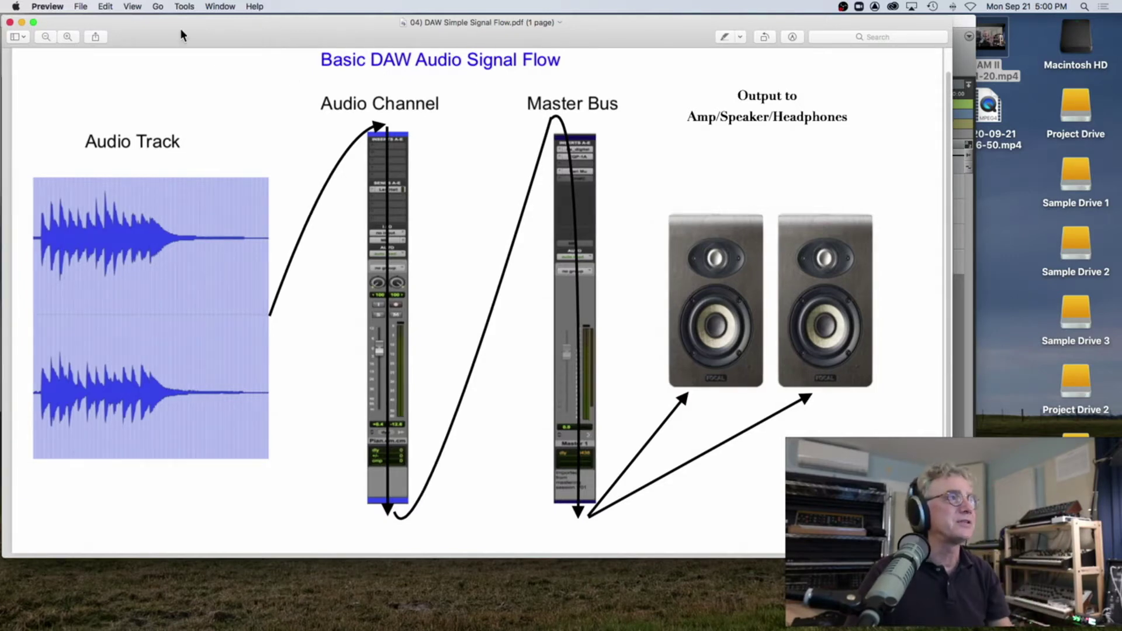
click(10, 22)
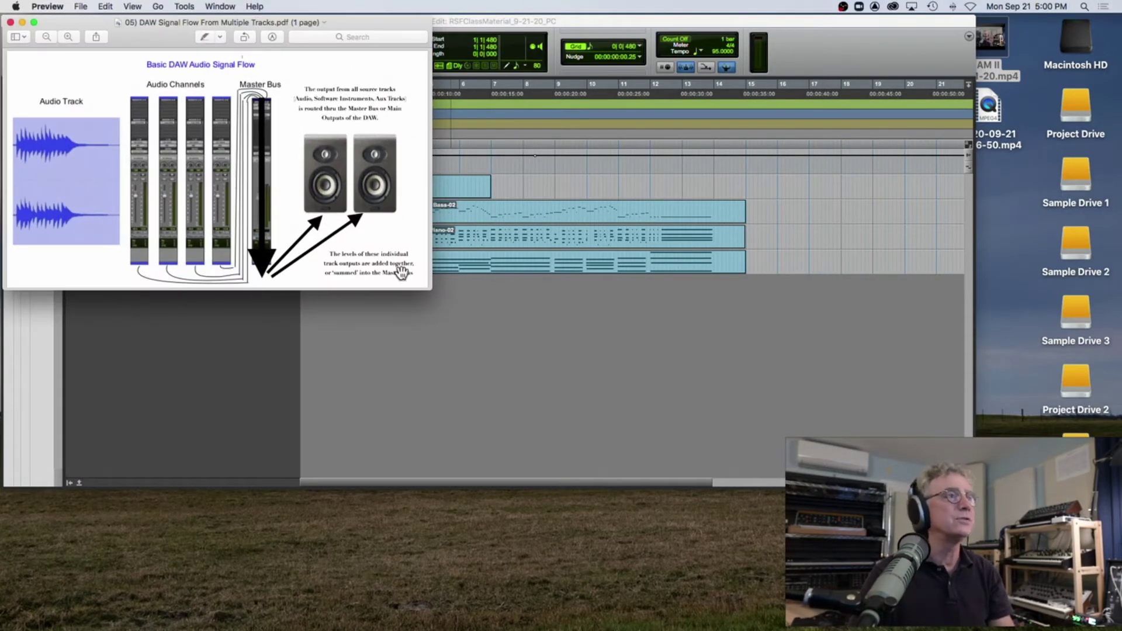
drag(435, 286, 1023, 594)
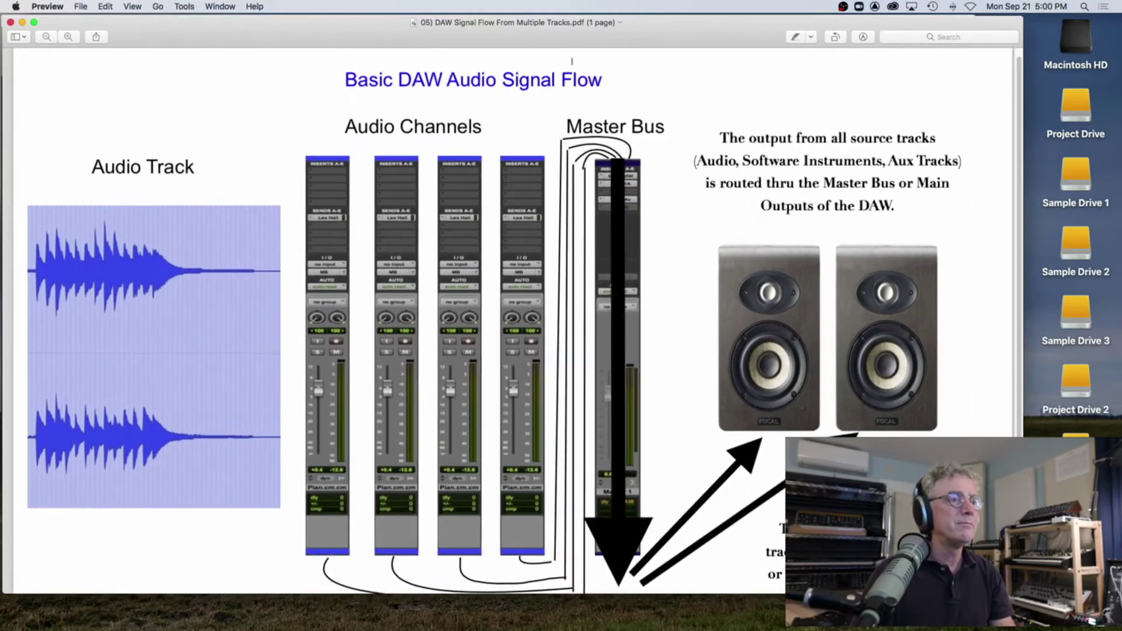
Step: Compare the multiple-track signal flow diagram with the session's tracks, minimize the PDF and return to Pro Tools
drag(237, 26, 282, 446)
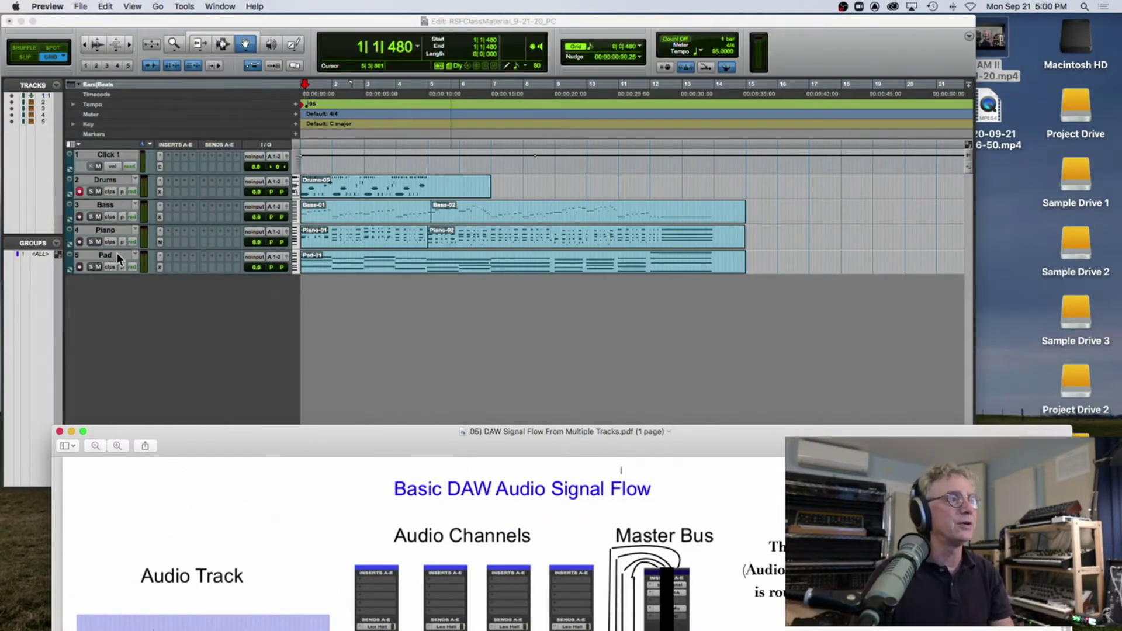
drag(249, 432, 210, 29)
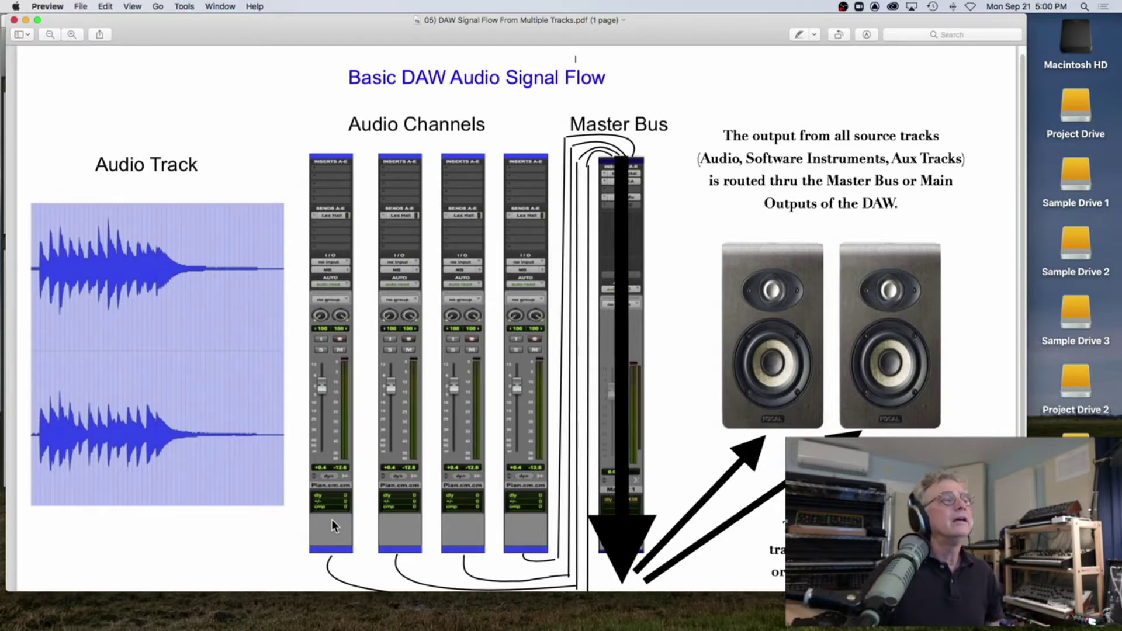
click(26, 19)
click(167, 20)
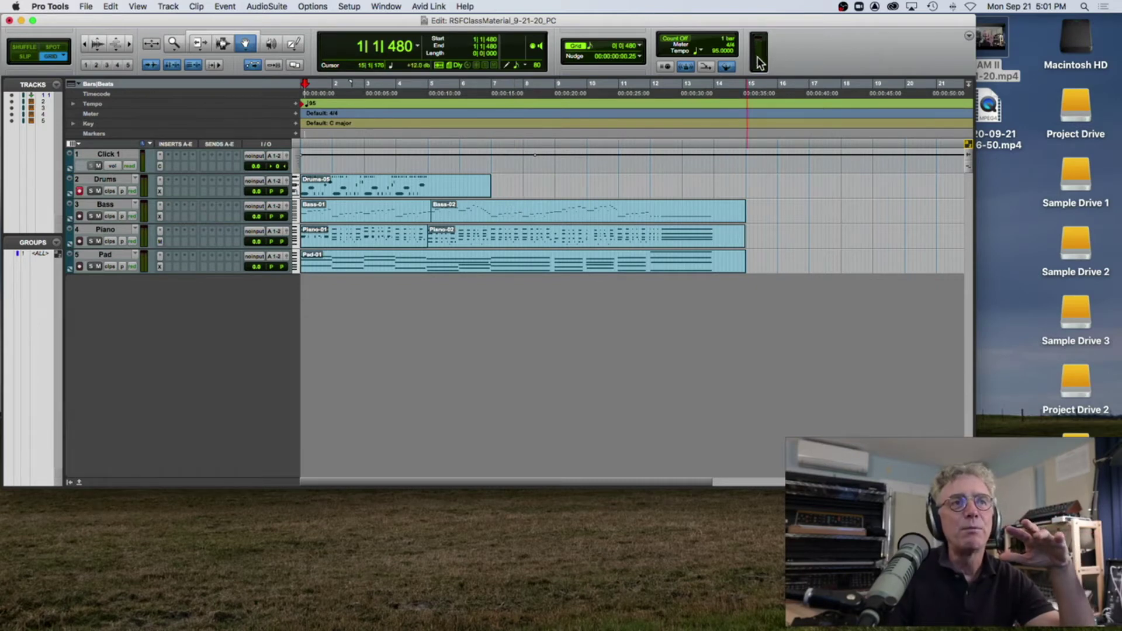
Step: Play the session from bar 7 beat 4 and again from bar 1 beat 2, checking the track and master meters
click(518, 132)
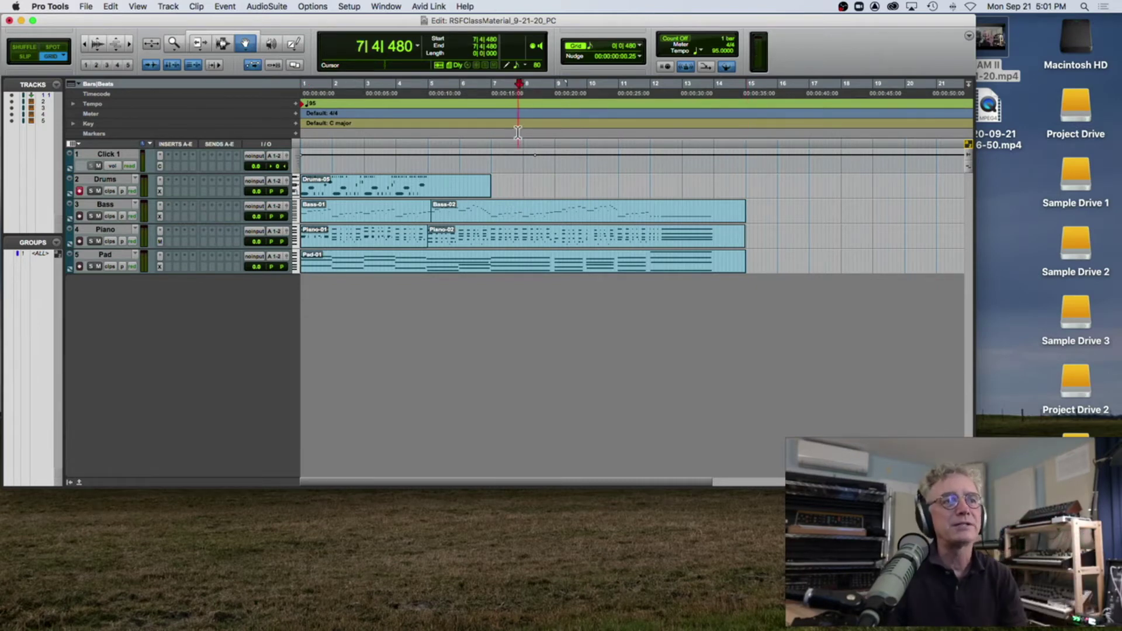
key(space)
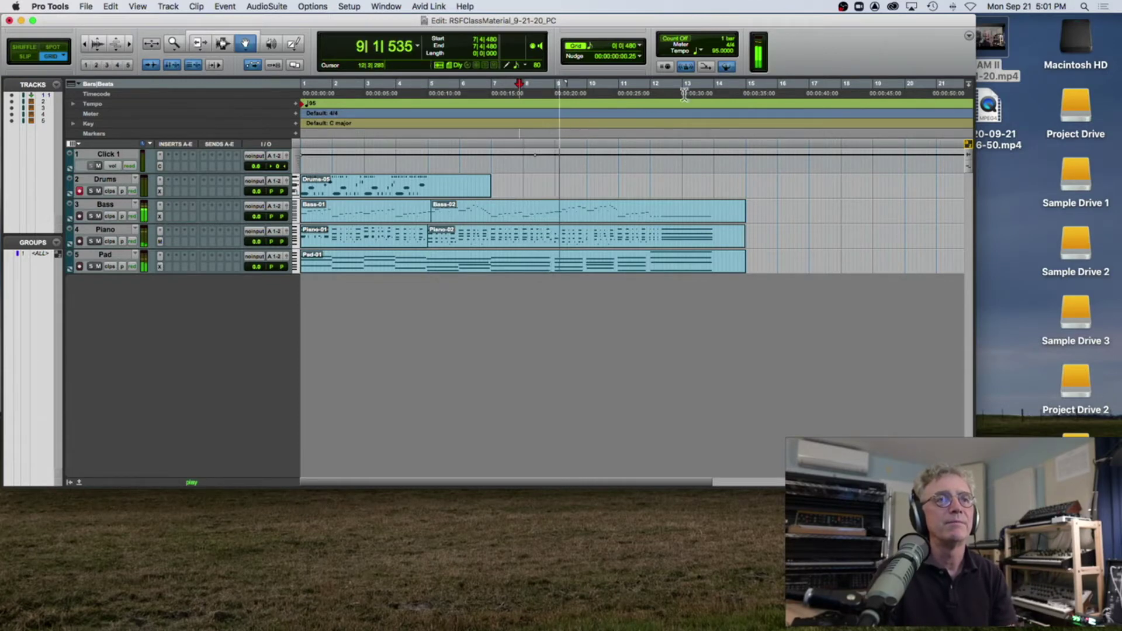
key(space)
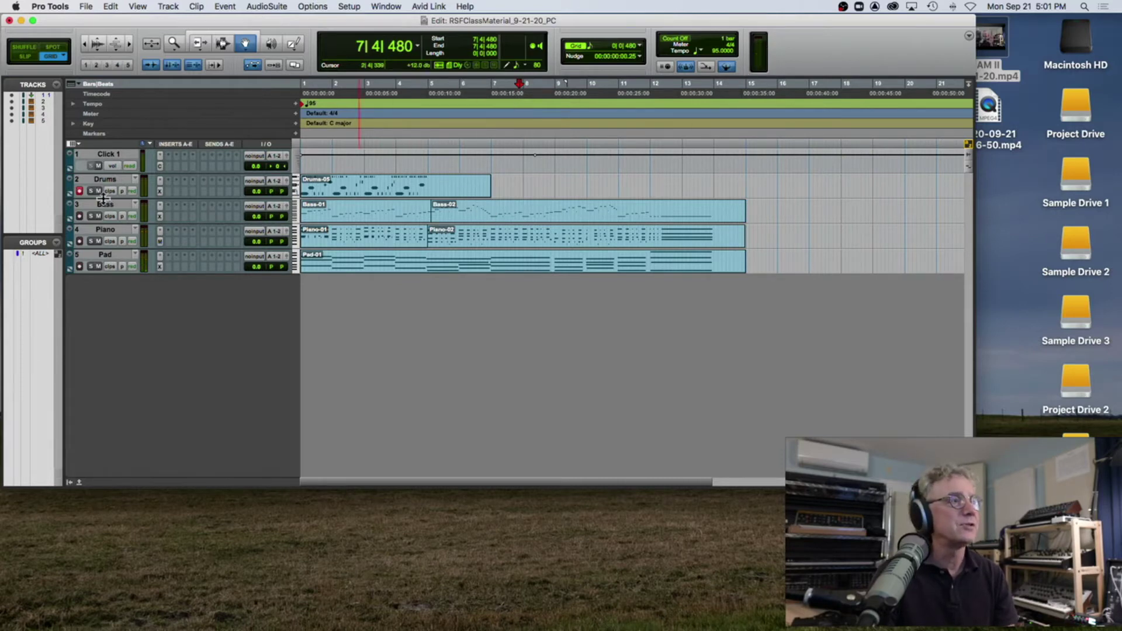
click(314, 146)
key(space)
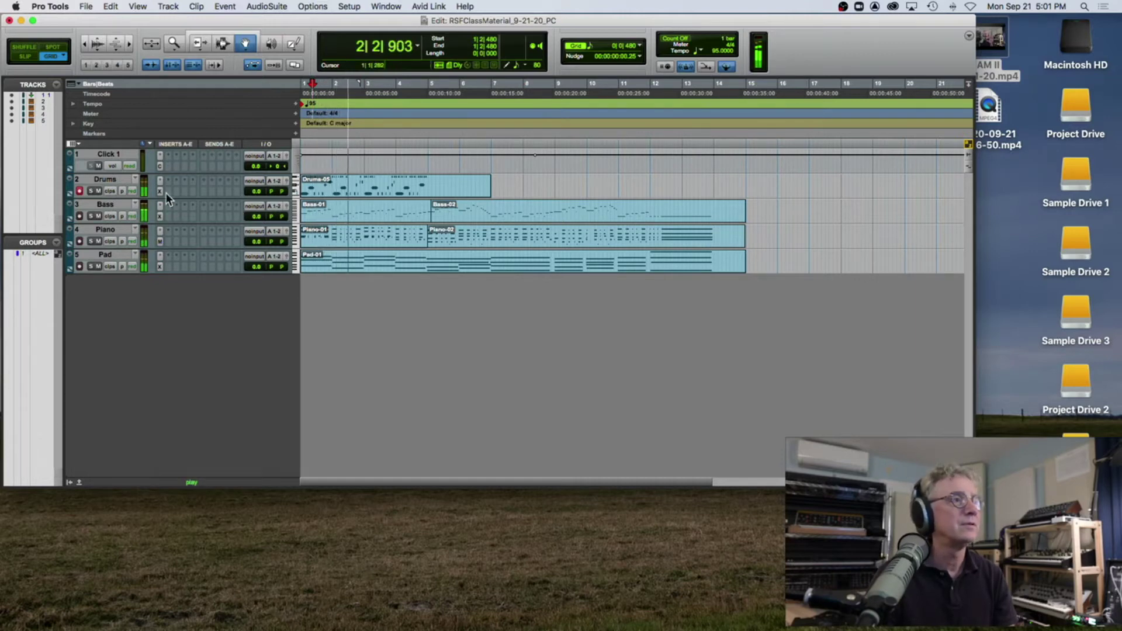
key(space)
Step: Show the Instrument column in the Edit window
click(78, 144)
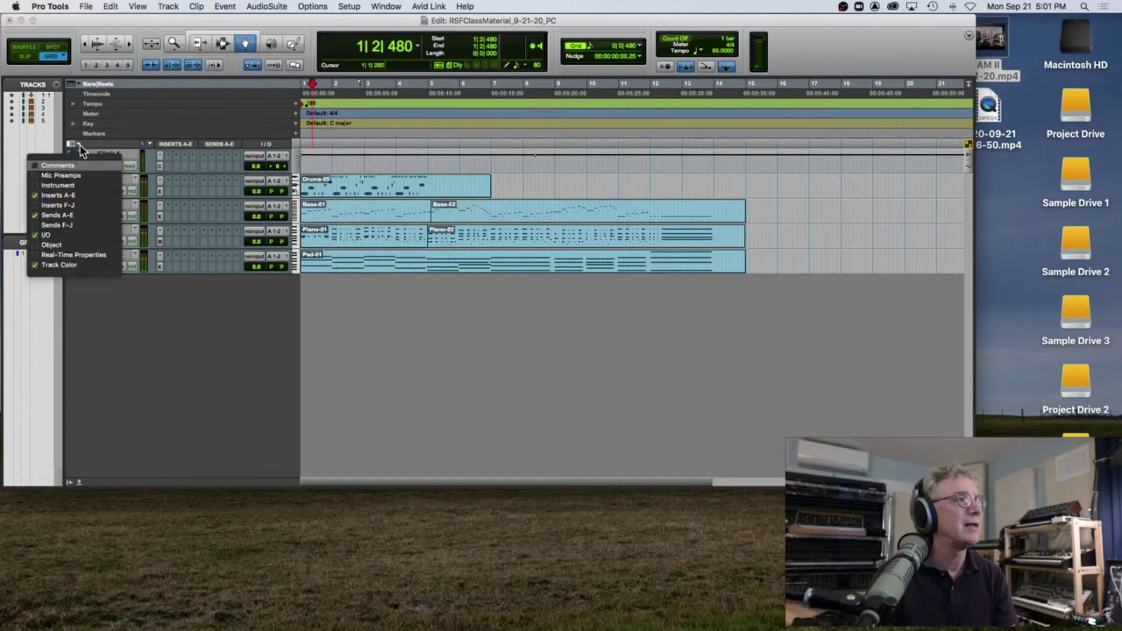
click(41, 185)
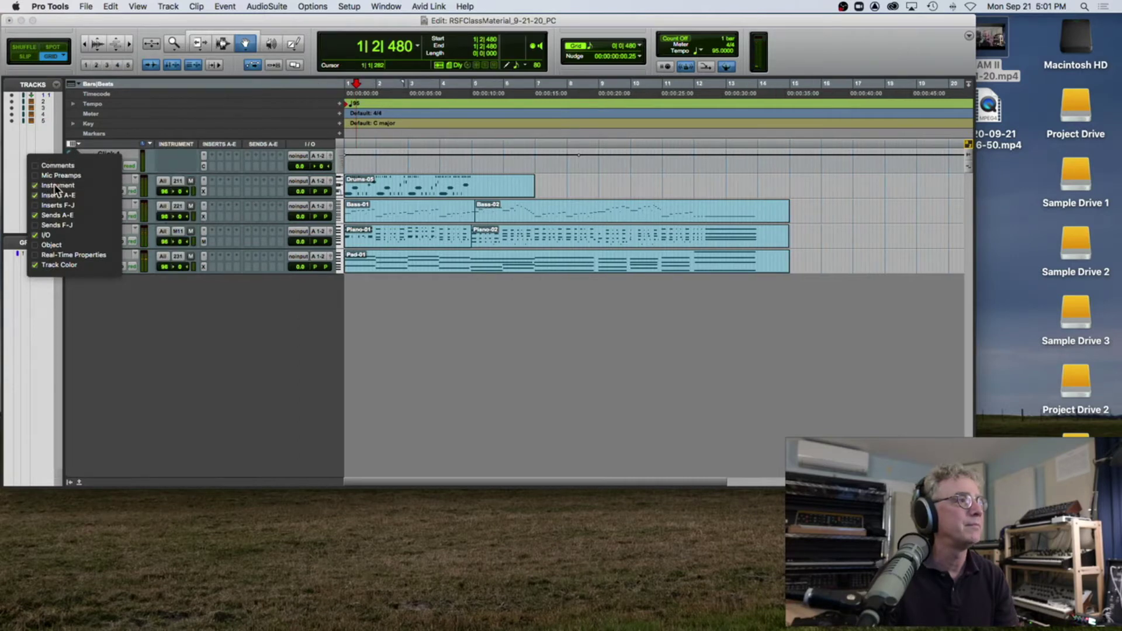
Step: Activate the <ALL> group, raise the grouped tracks' volumes to +6.7 during playback, reset them to 0.0 and deselect all tracks
click(94, 145)
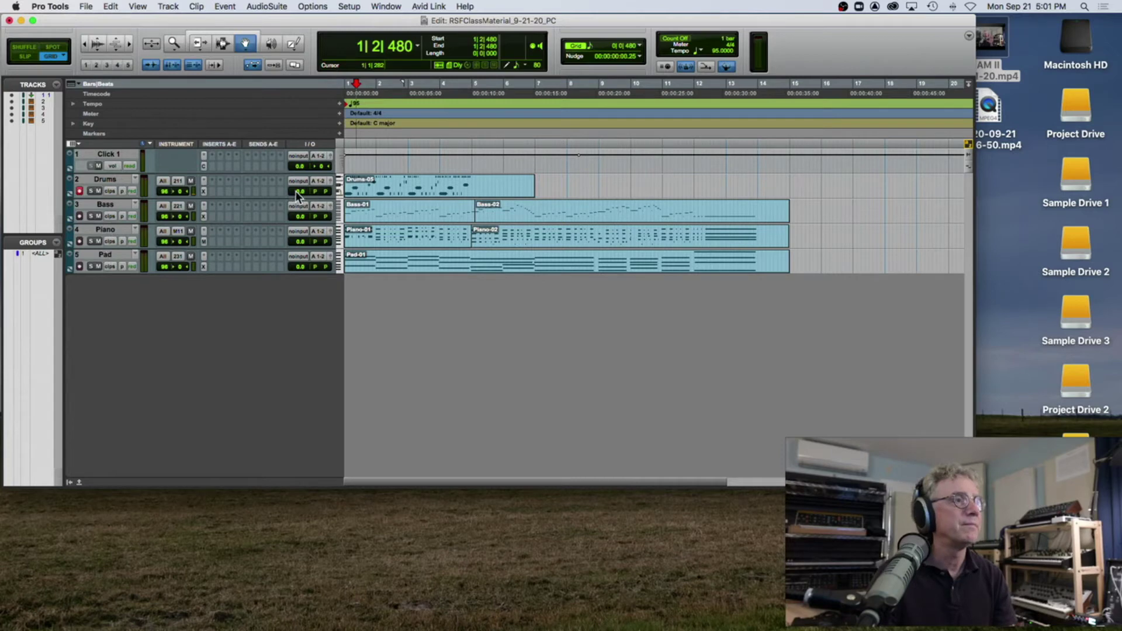
click(32, 253)
drag(300, 191, 301, 180)
key(space)
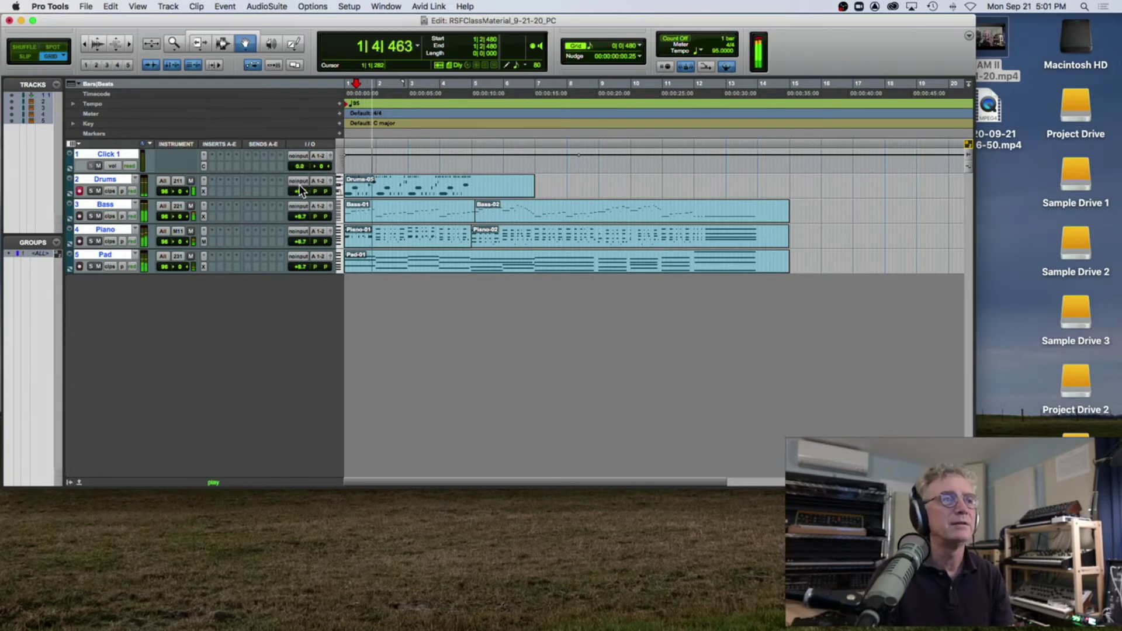
drag(298, 190, 297, 188)
key(space)
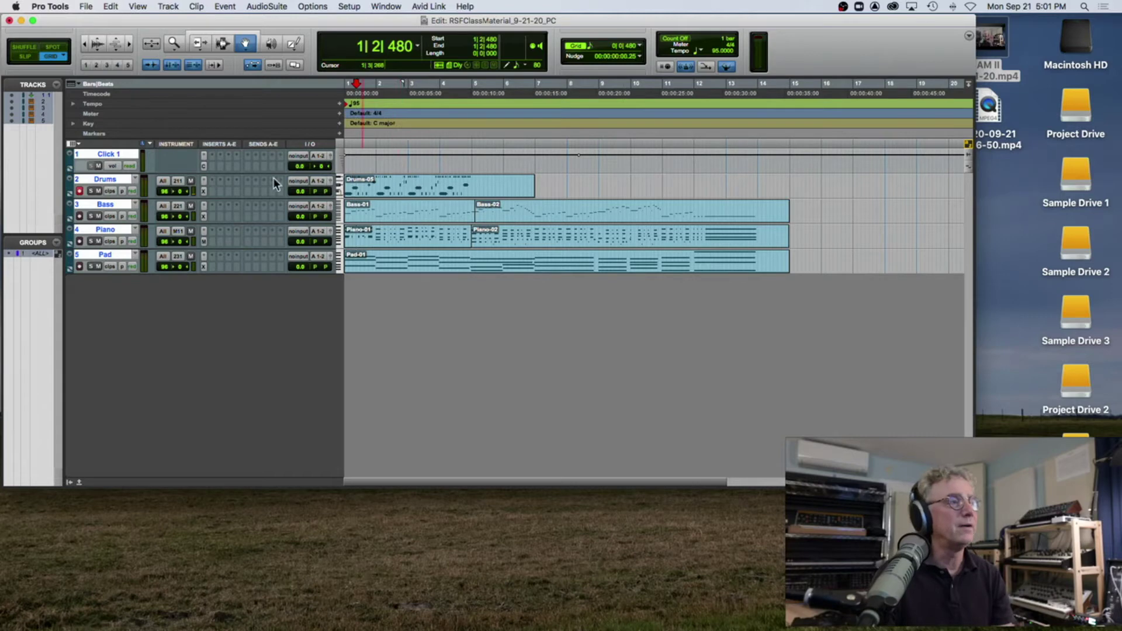
alt+click(111, 179)
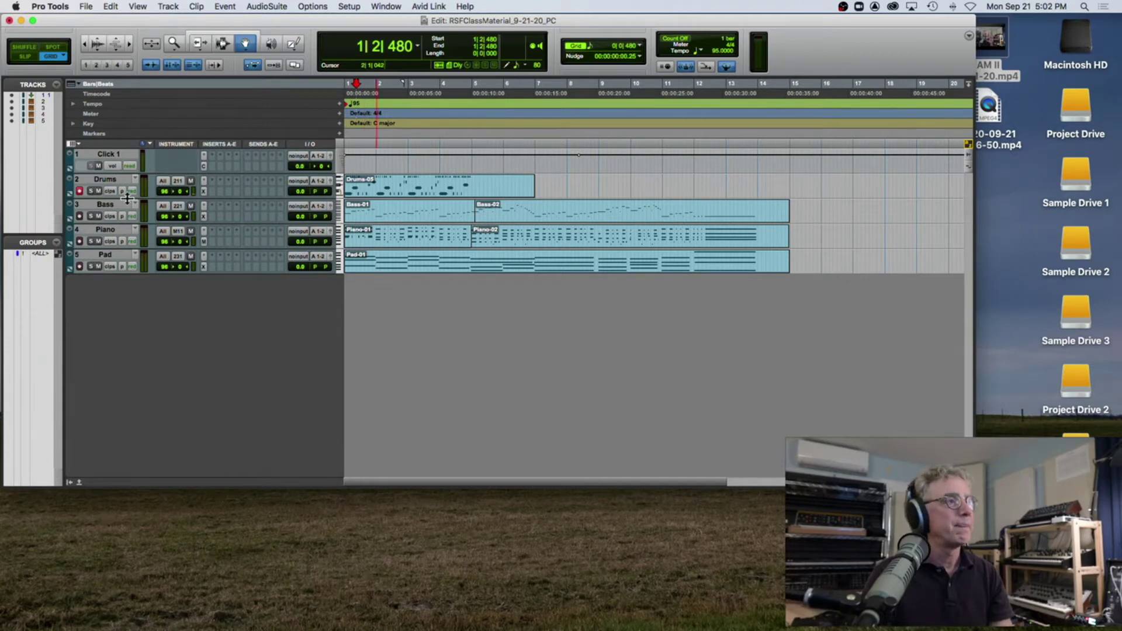
Step: Enlarge all tracks to a medium height, shrink them to the smallest height and enlarge them again
key(ctrl+alt+Up)
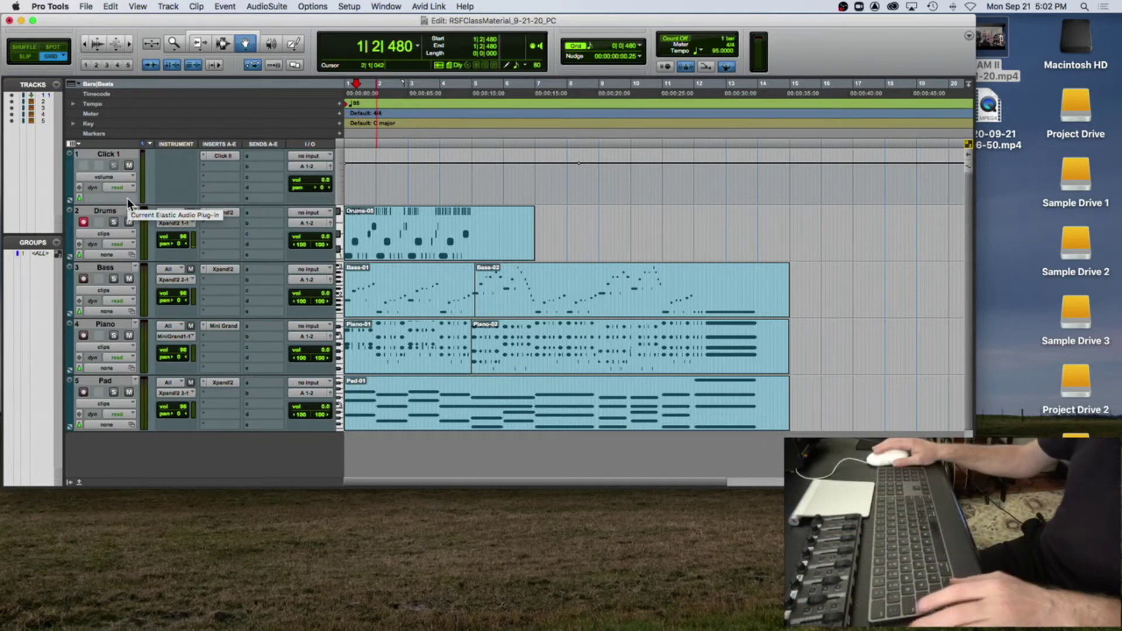
scroll(128, 198, down, 1)
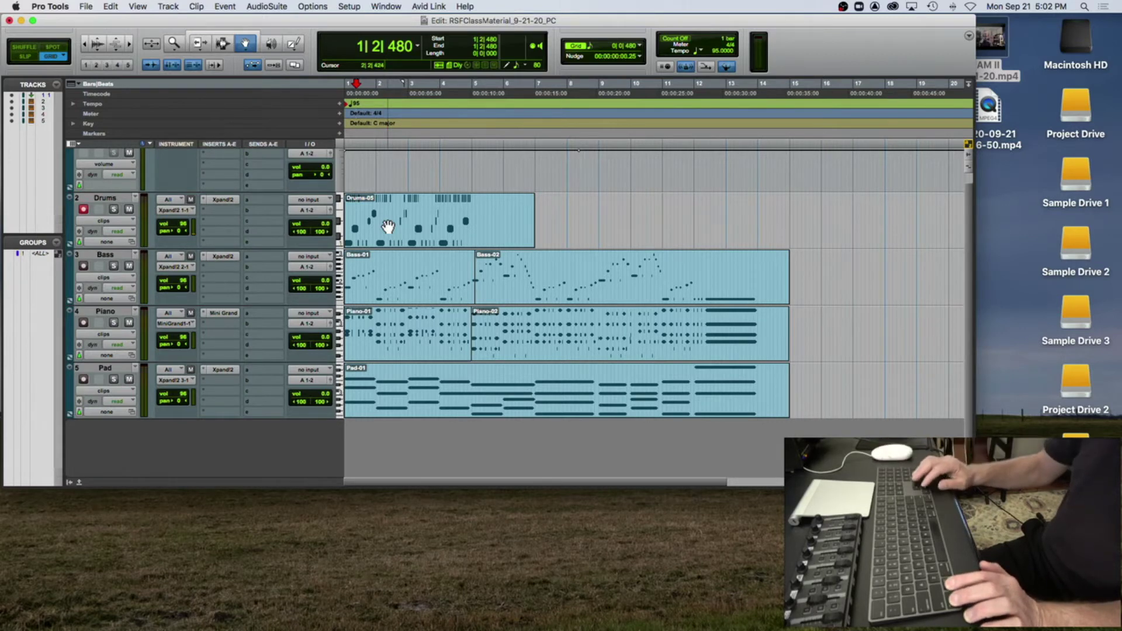
key(ctrl+alt+Down)
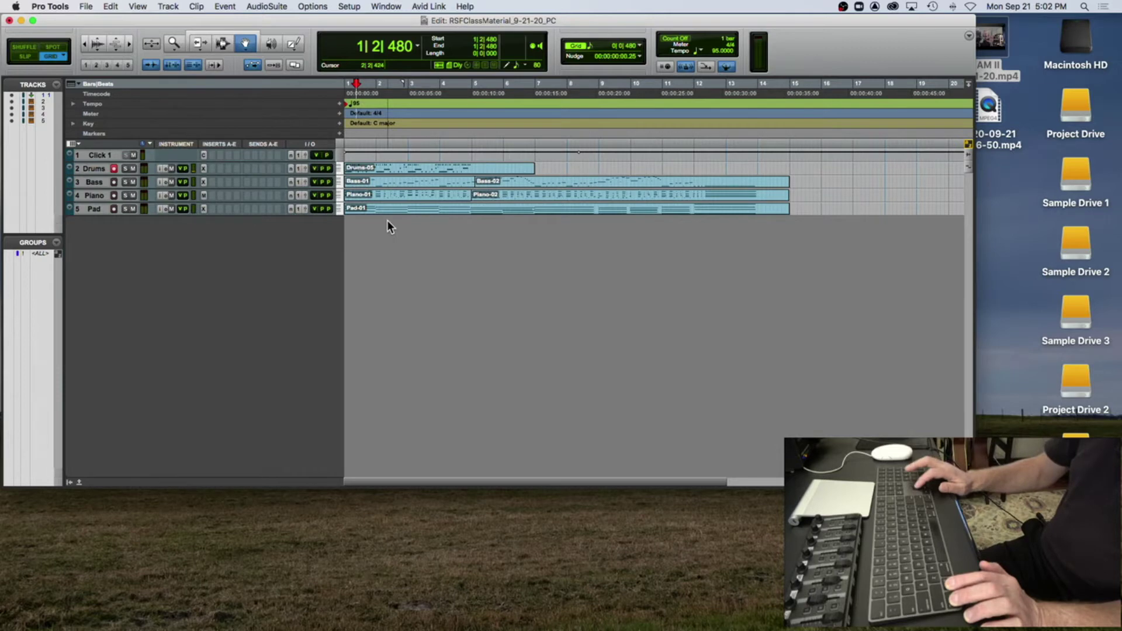
key(ctrl+alt+Up)
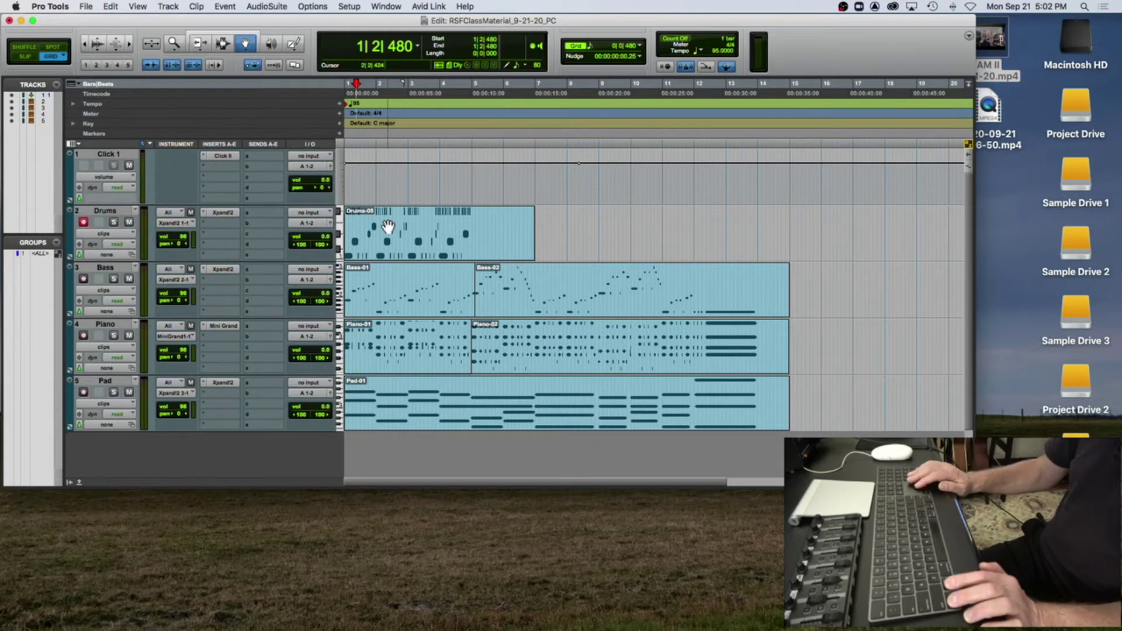
Step: Step the height of all tracks up and down incrementally, finishing at the original small height
key(ctrl+Up)
key(ctrl+Up)
key(ctrl+Up)
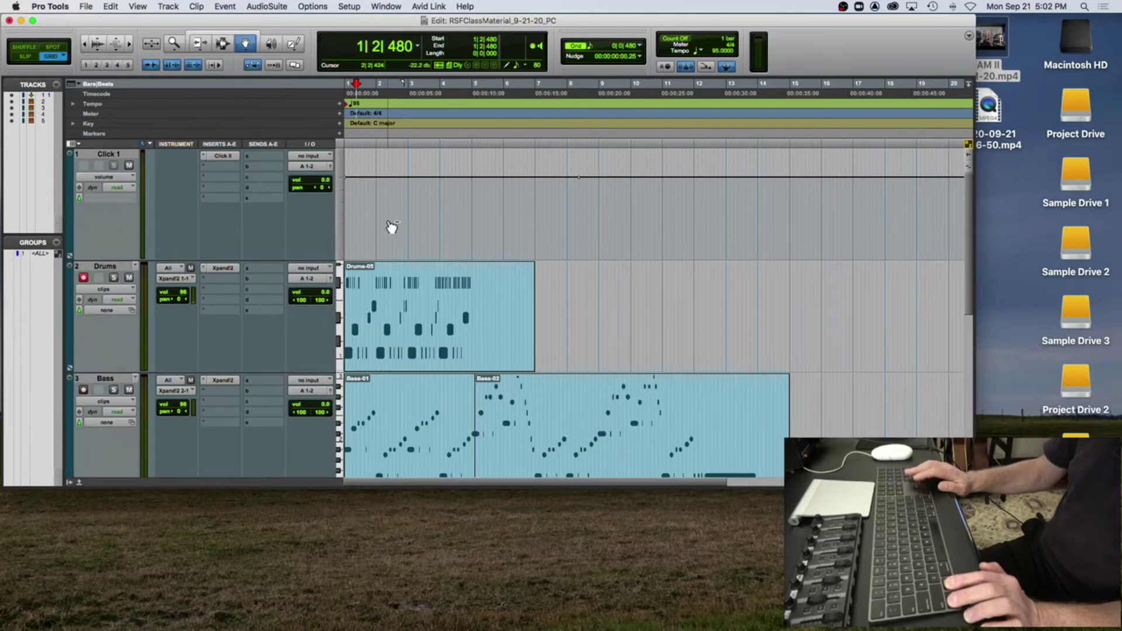
key(ctrl+Down)
key(ctrl+Down)
key(ctrl+Down)
key(ctrl+Down)
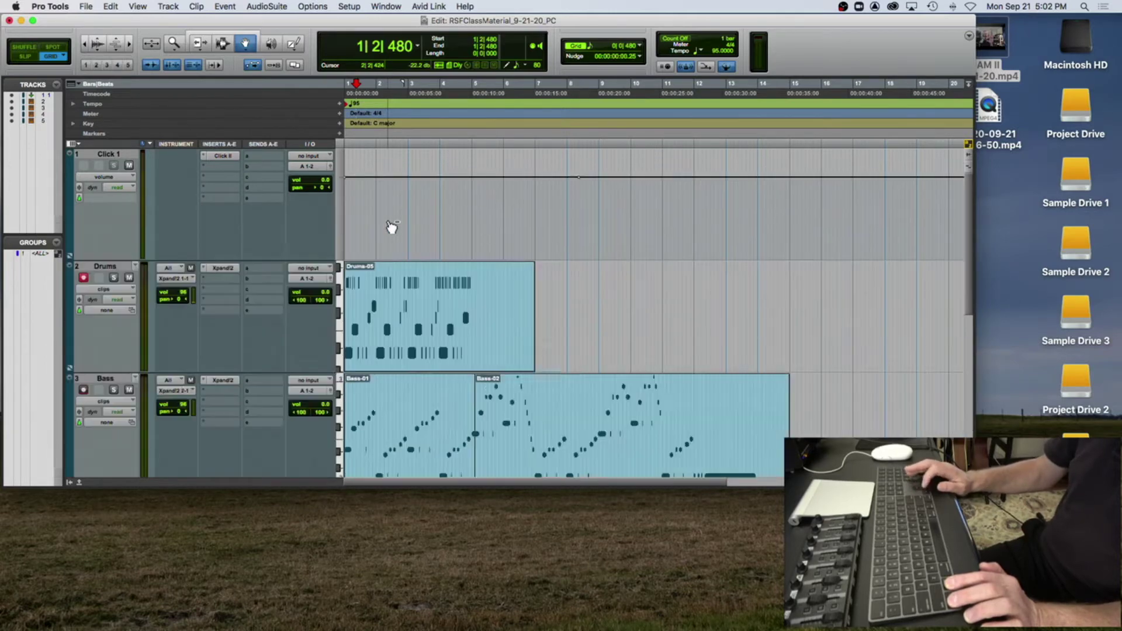
key(ctrl+Up)
key(ctrl+Up)
key(ctrl+Up)
key(ctrl+Up)
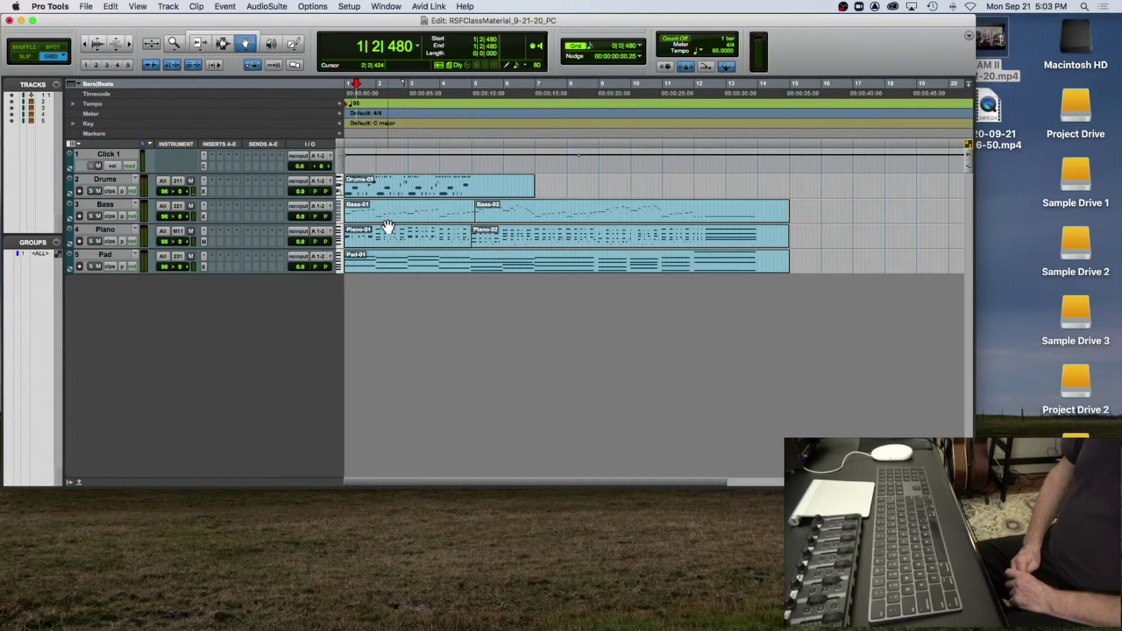
Step: Switch to Notes and clear both text lines of the note dated September 14, 2020
mouse_move(128, 626)
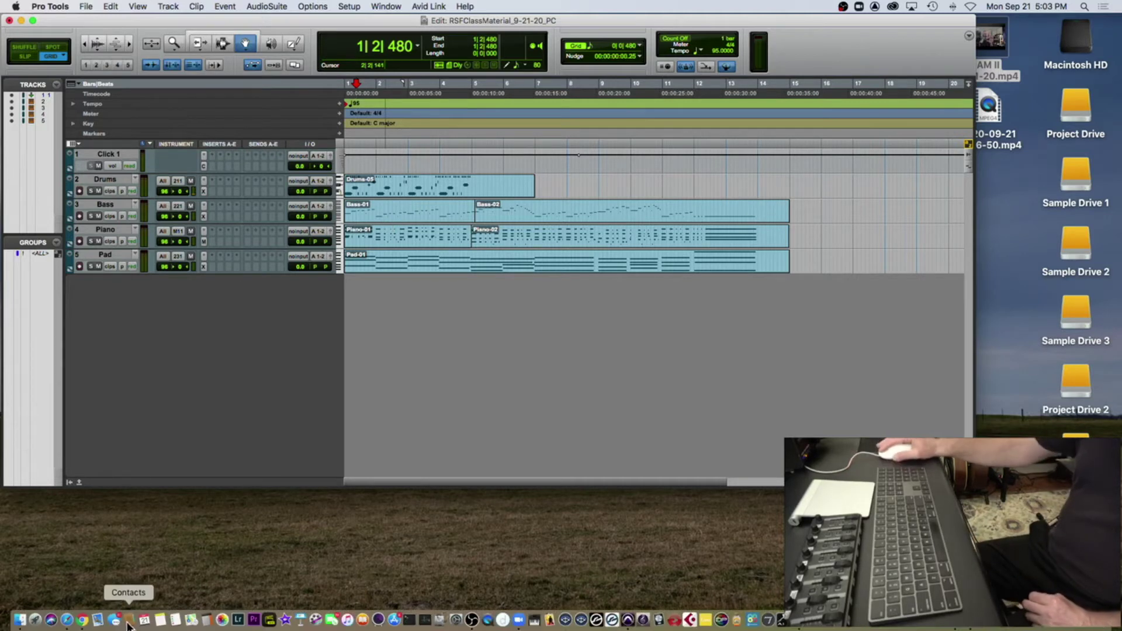
click(160, 621)
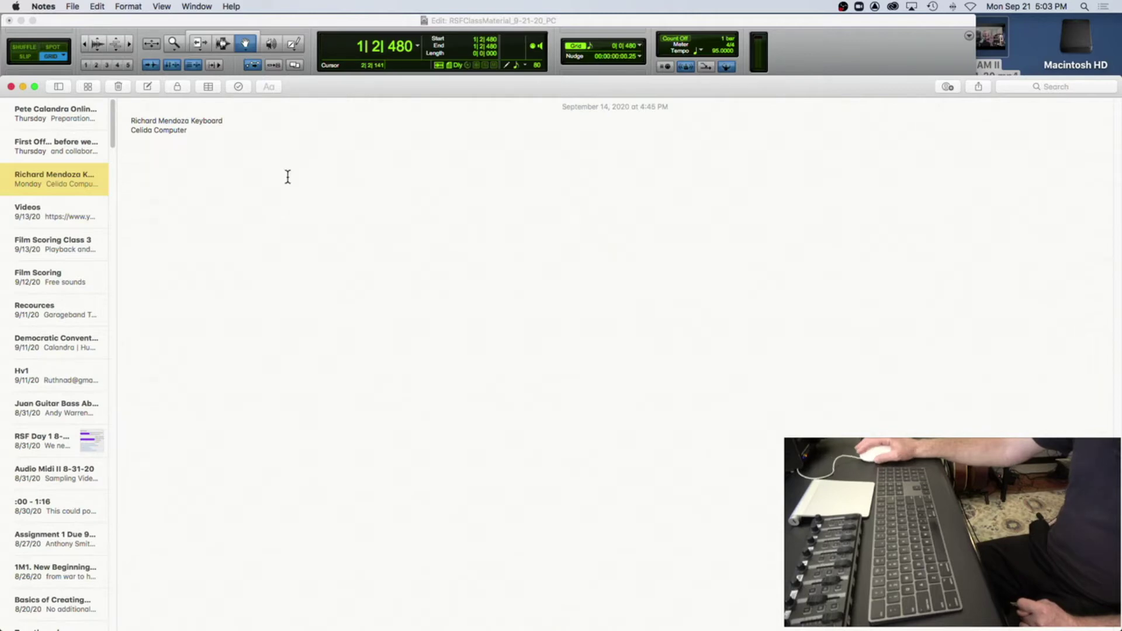
drag(198, 130, 125, 112)
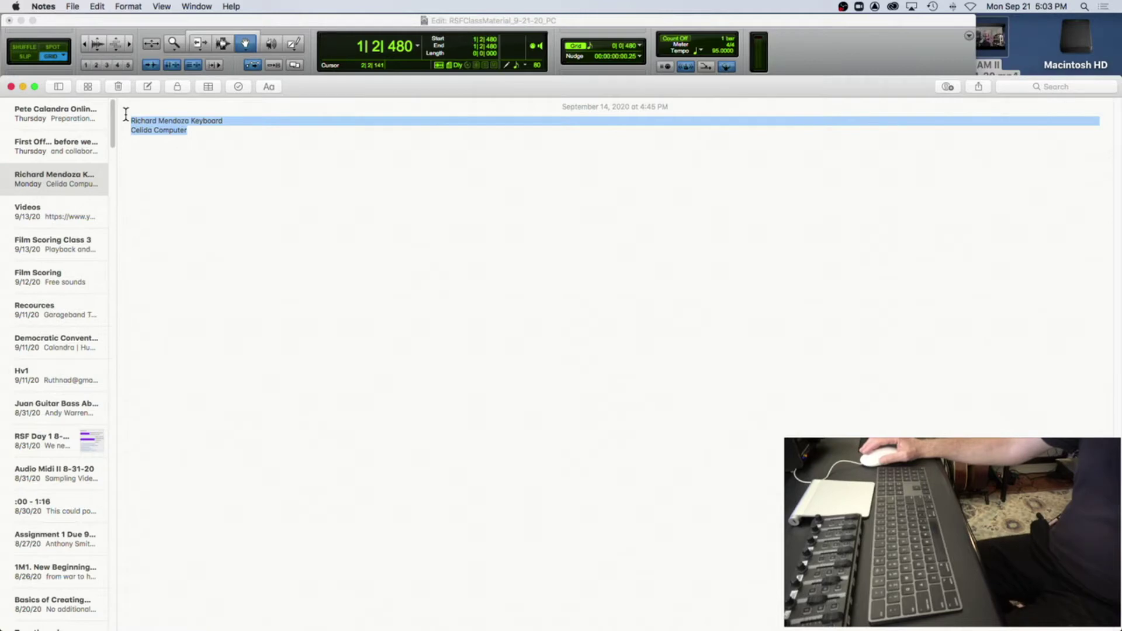
key(BackSpace)
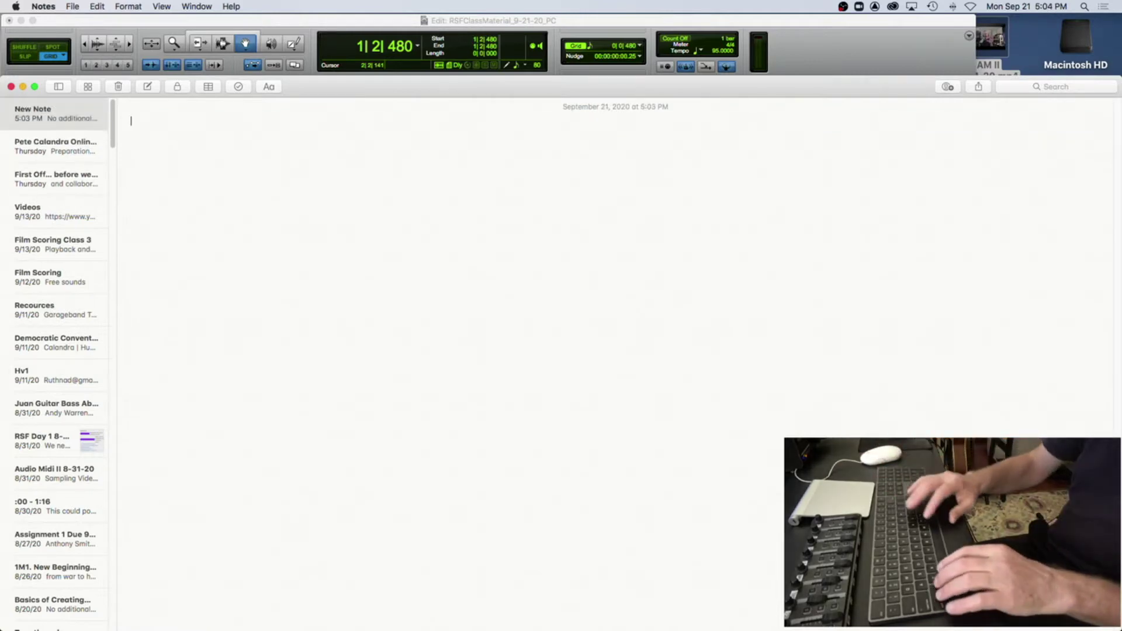
Step: Write "Midi Keyboard Not working In Windows..." in the empty note, followed by the student's first name
text(Midi)
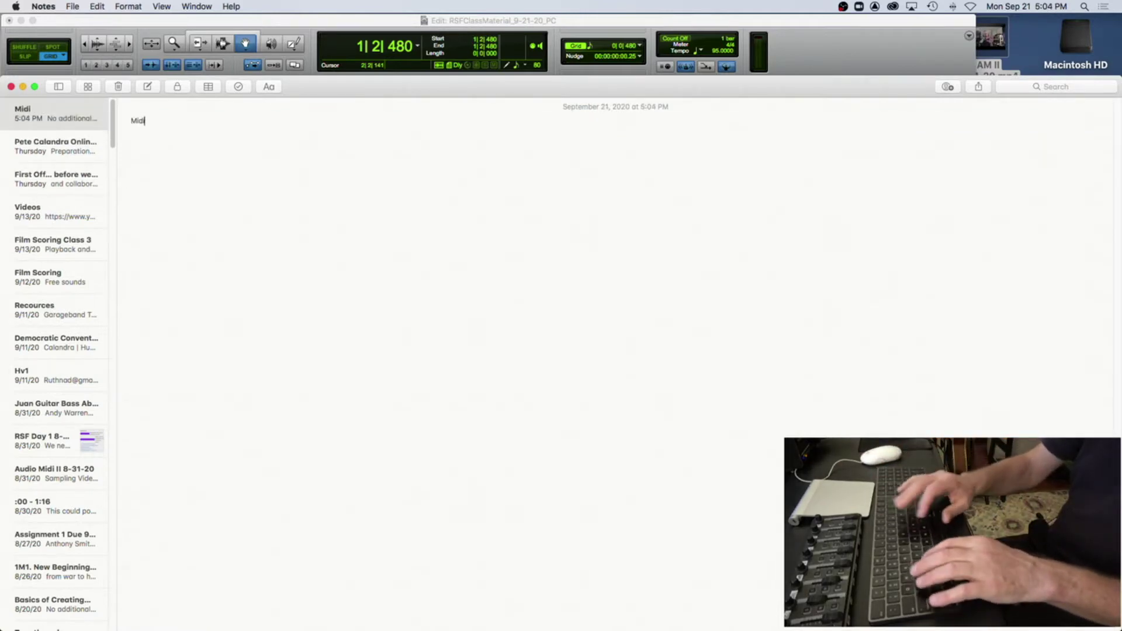
text( Keyboar)
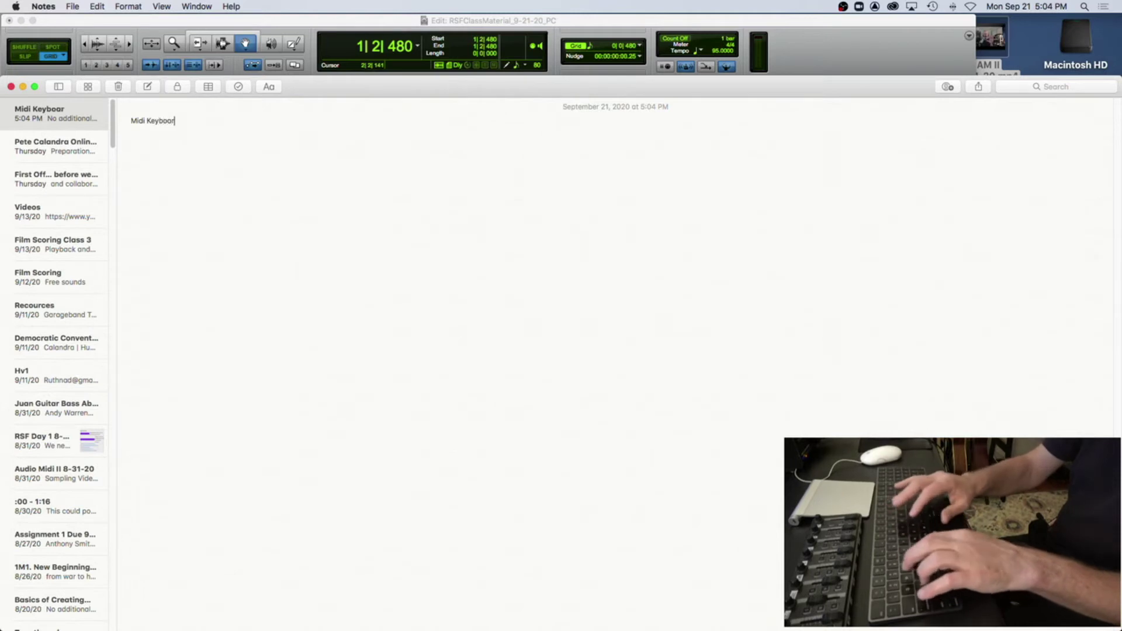
text(d No)
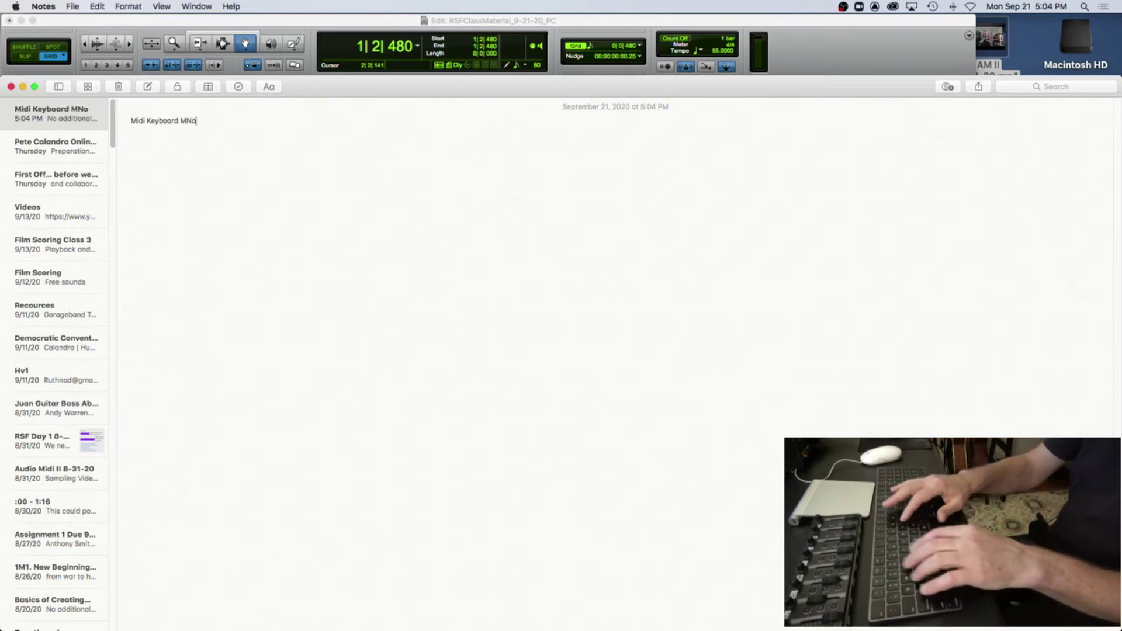
text(t working)
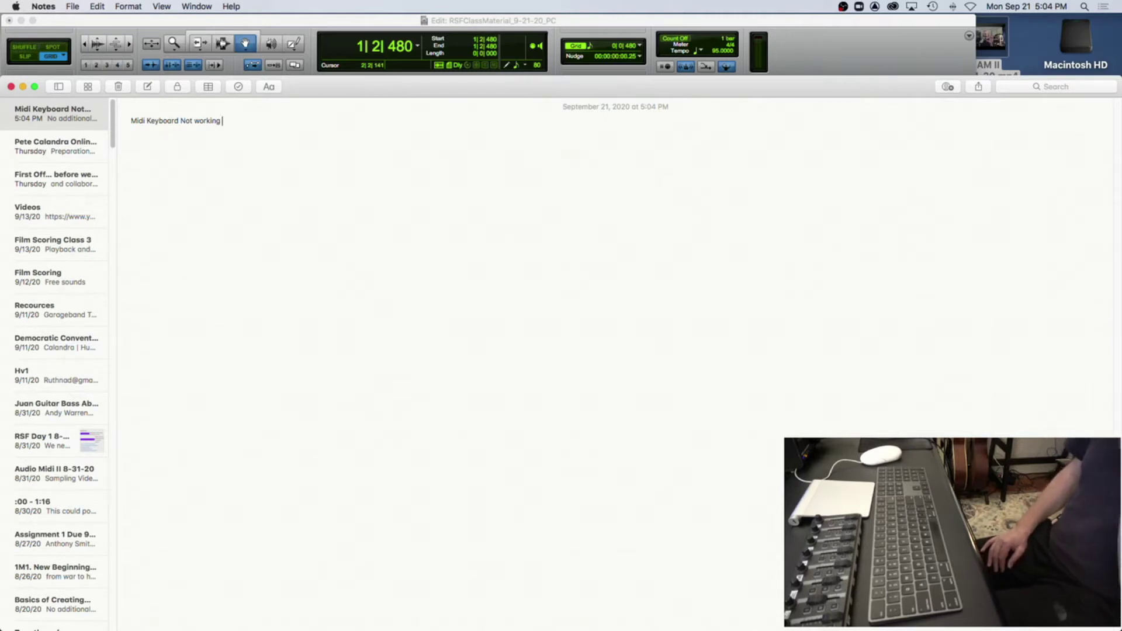
text(In)
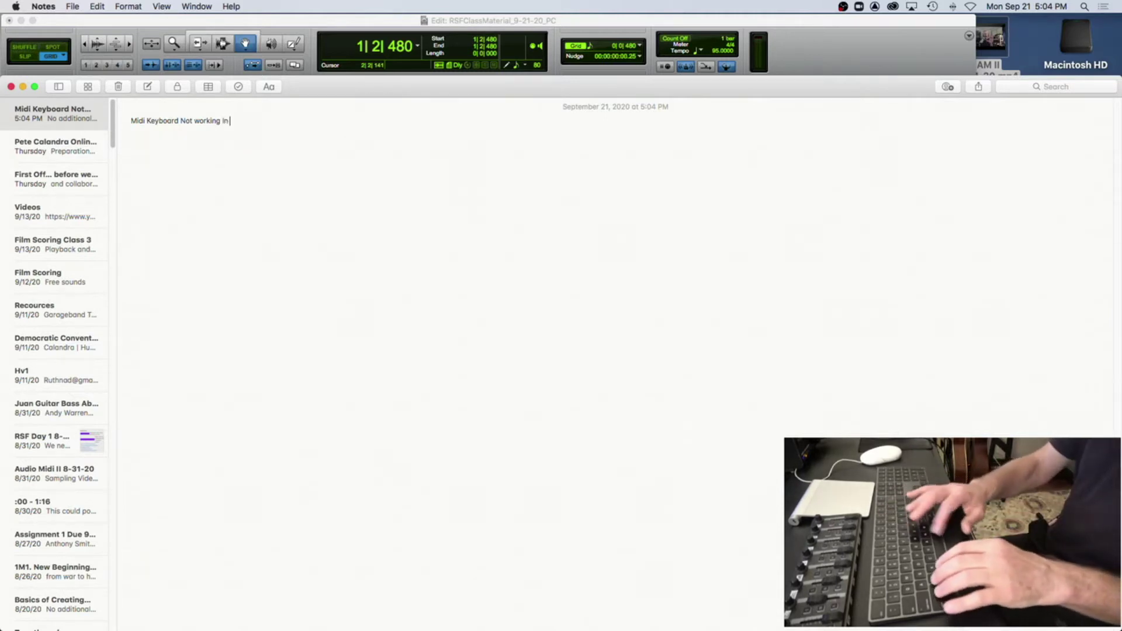
text( Windows...)
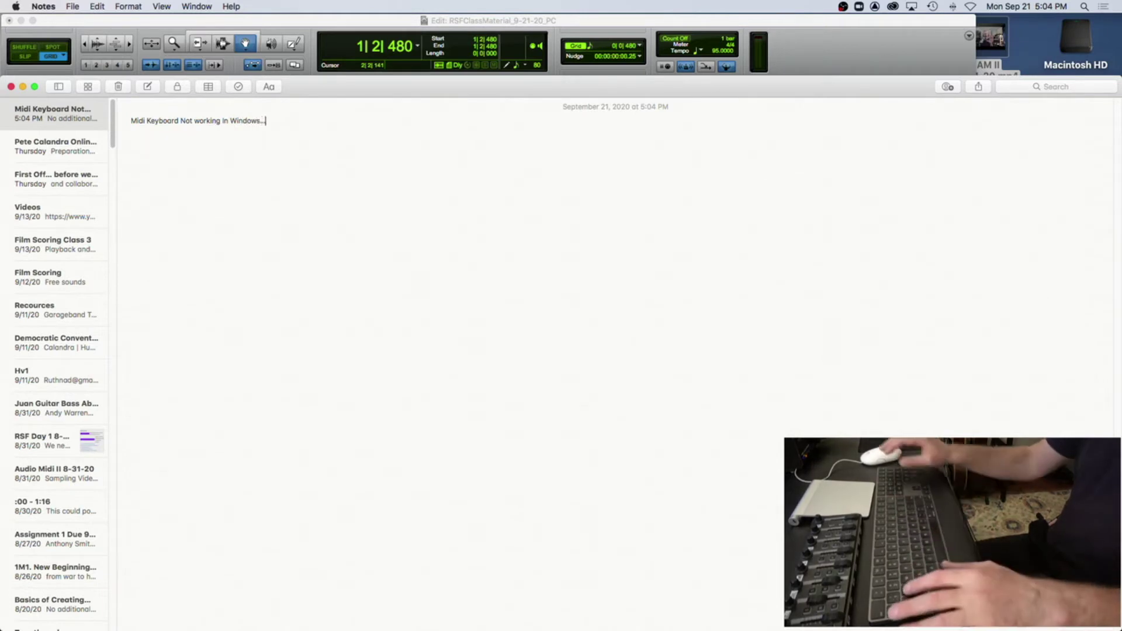
text(MAtthew)
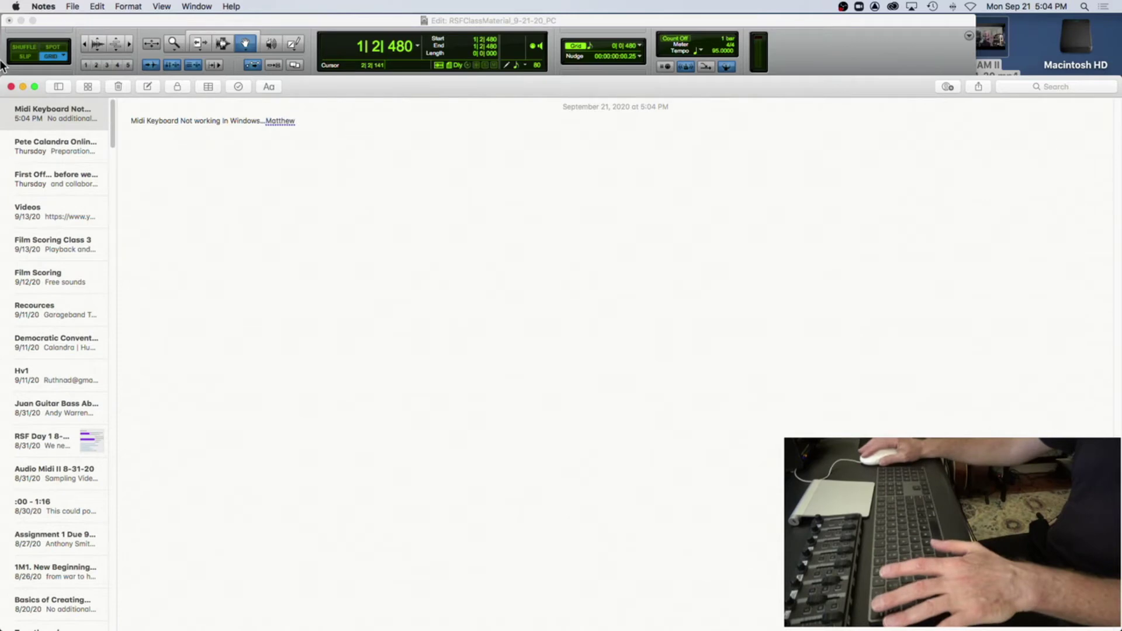
Step: Minimize the Notes window and return to the Pro Tools session
click(22, 85)
click(121, 23)
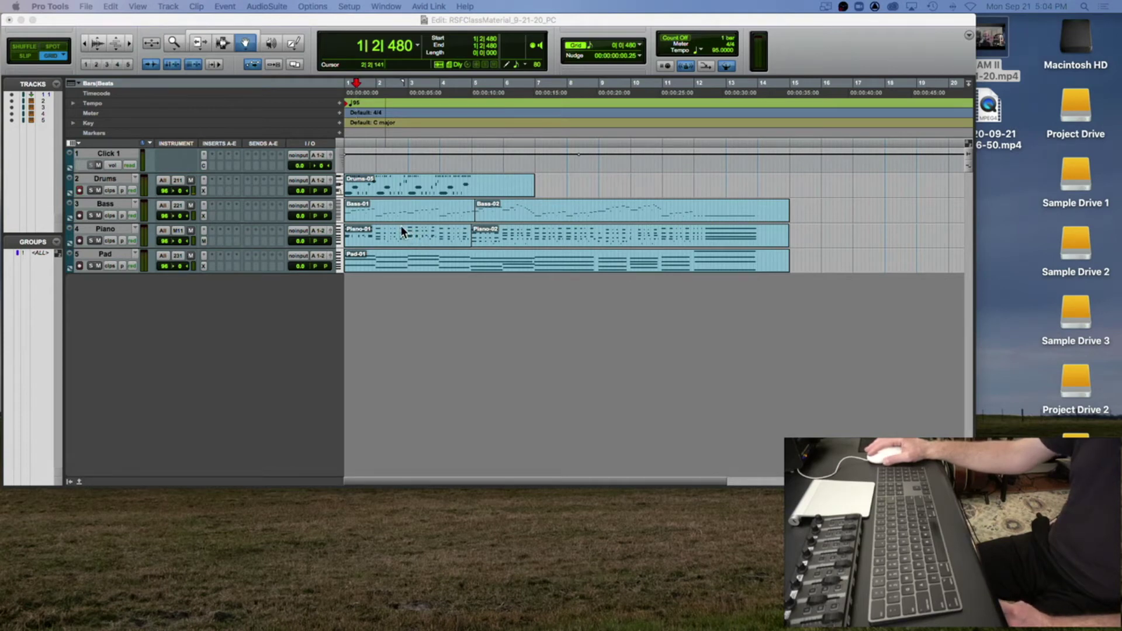
click(353, 24)
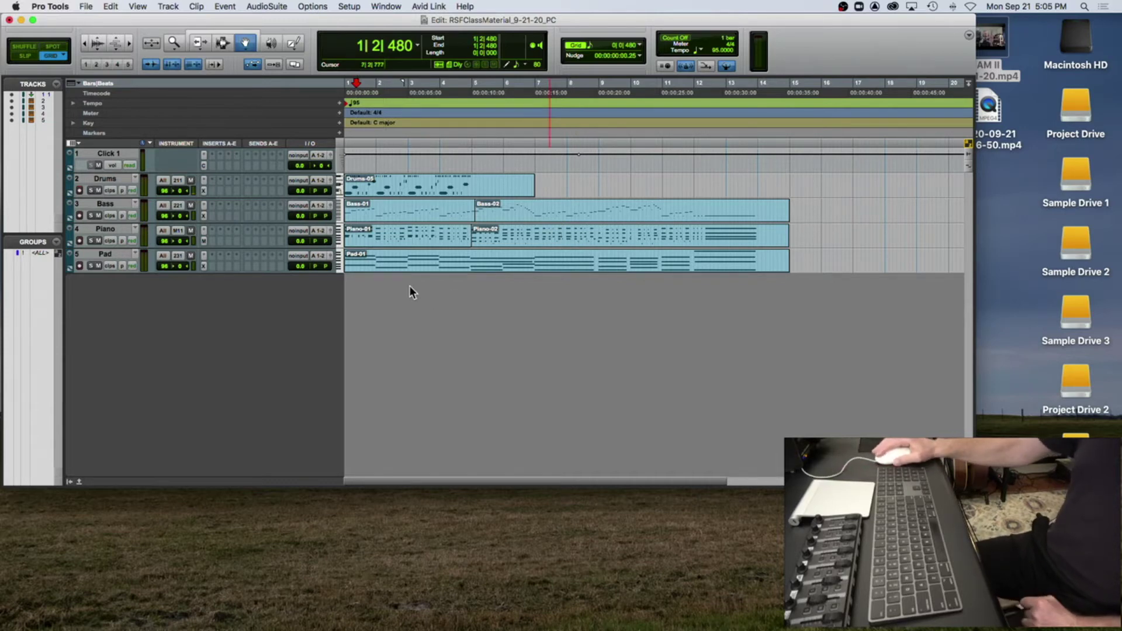
Step: Leave all tracks deselected and enlarge their height so the instrument, insert and I/O slots are readable
alt+click(108, 179)
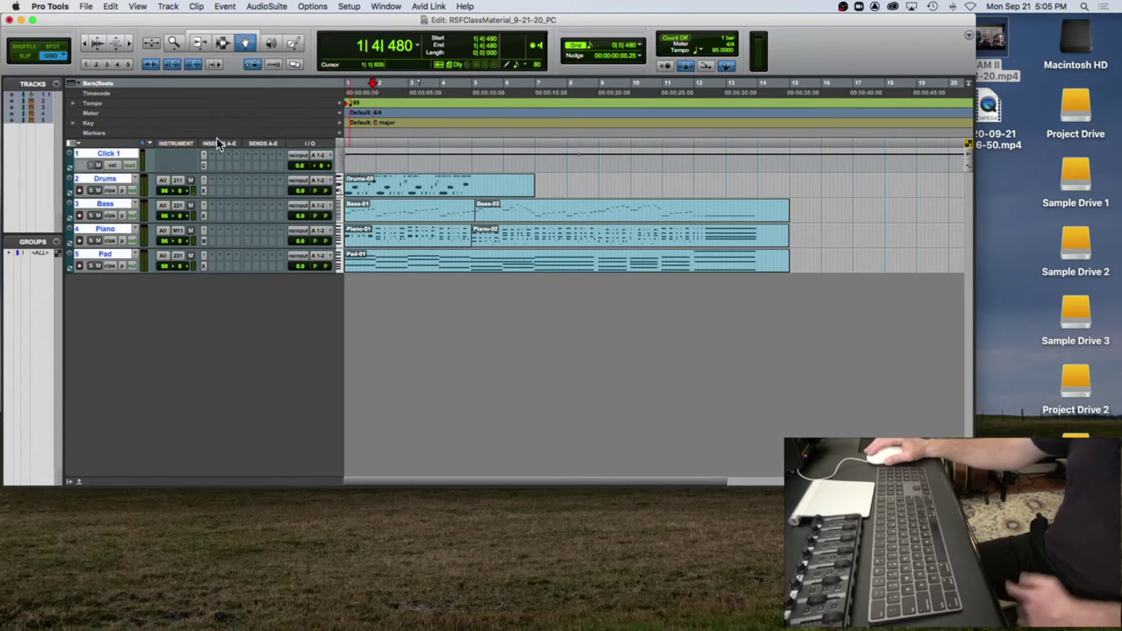
alt+click(104, 178)
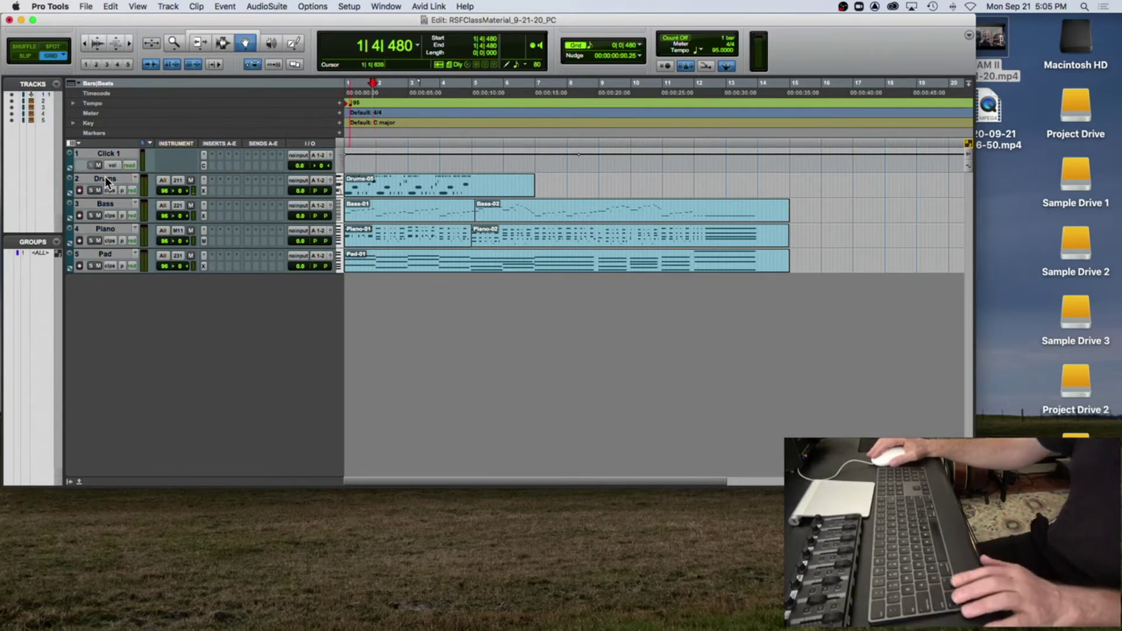
key(ctrl+alt+Up)
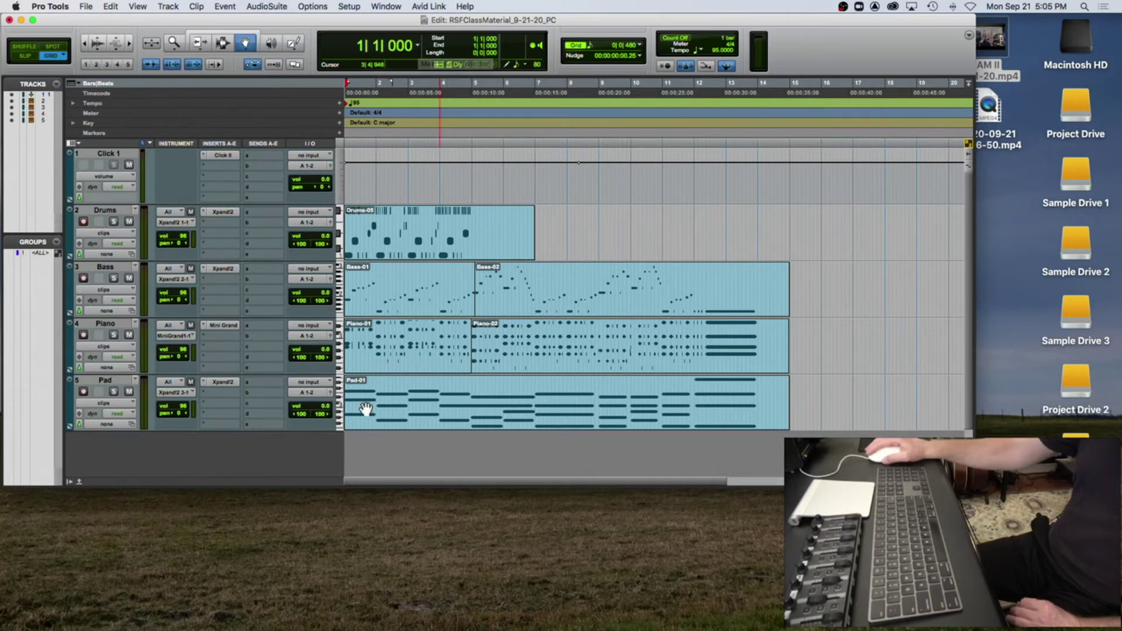
Step: Switch to Chrome, go to the Dropbox site and show all files
mouse_move(25, 624)
click(81, 620)
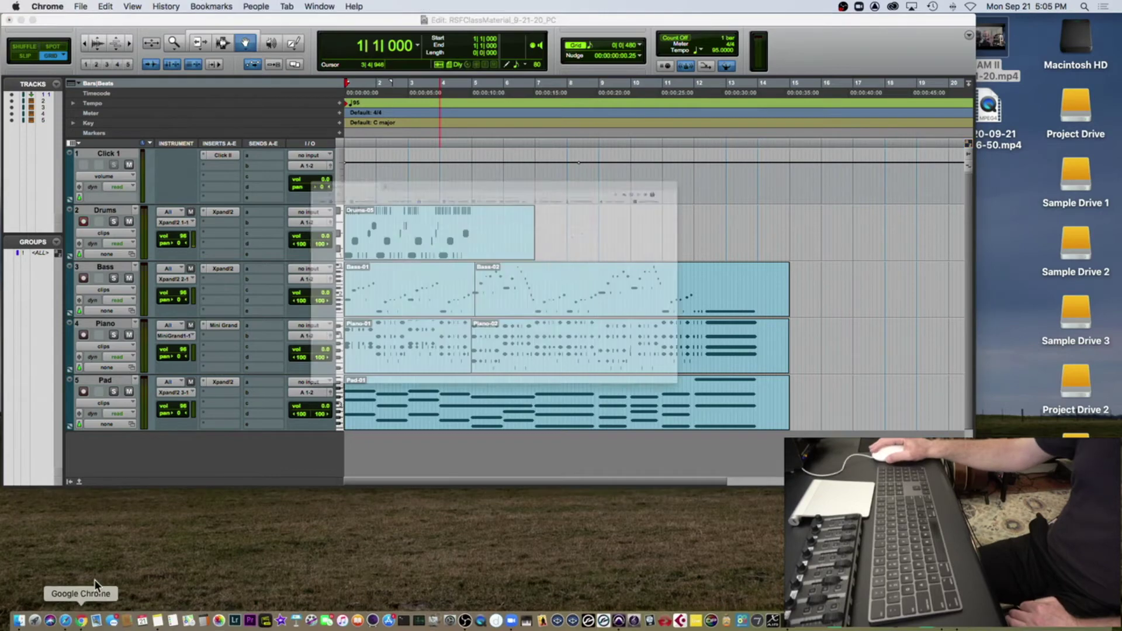
click(152, 48)
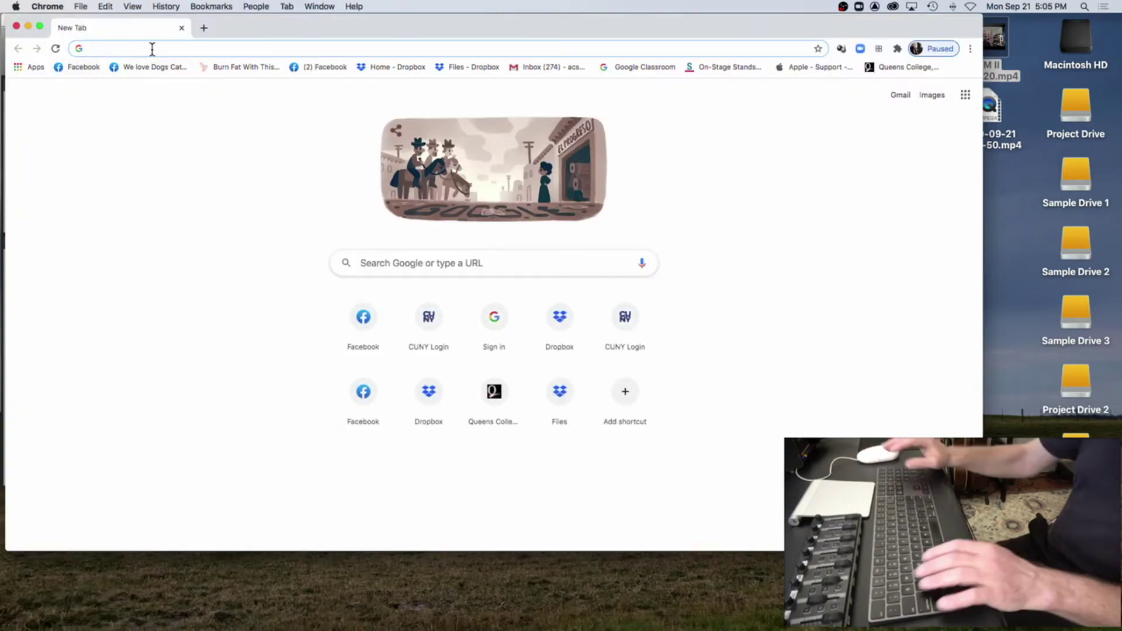
text(drop)
key(Return)
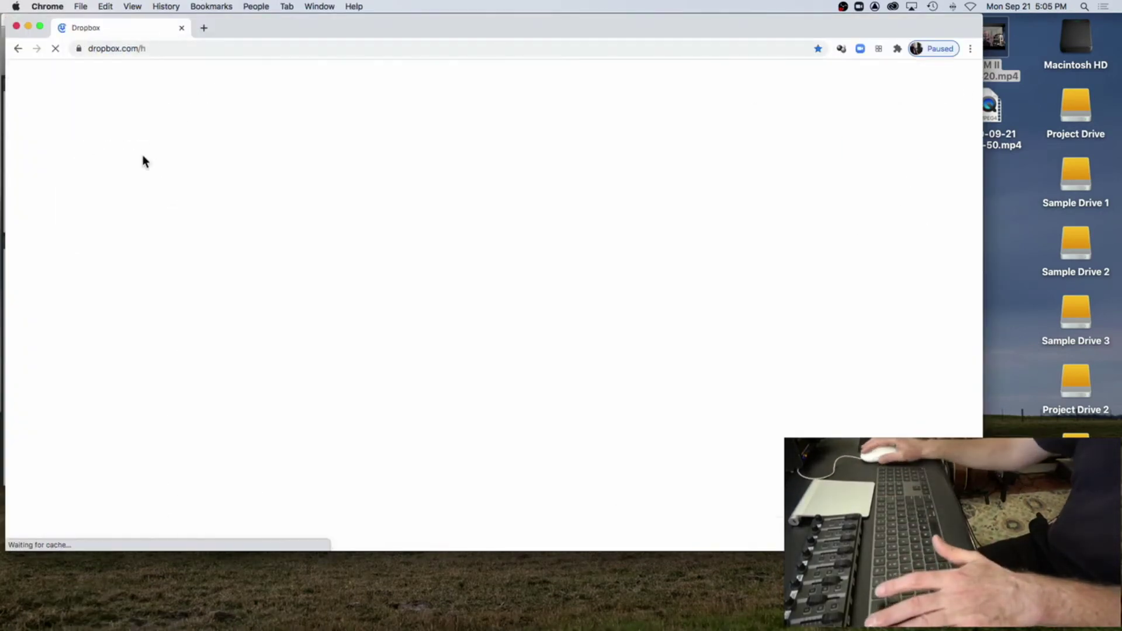
click(37, 186)
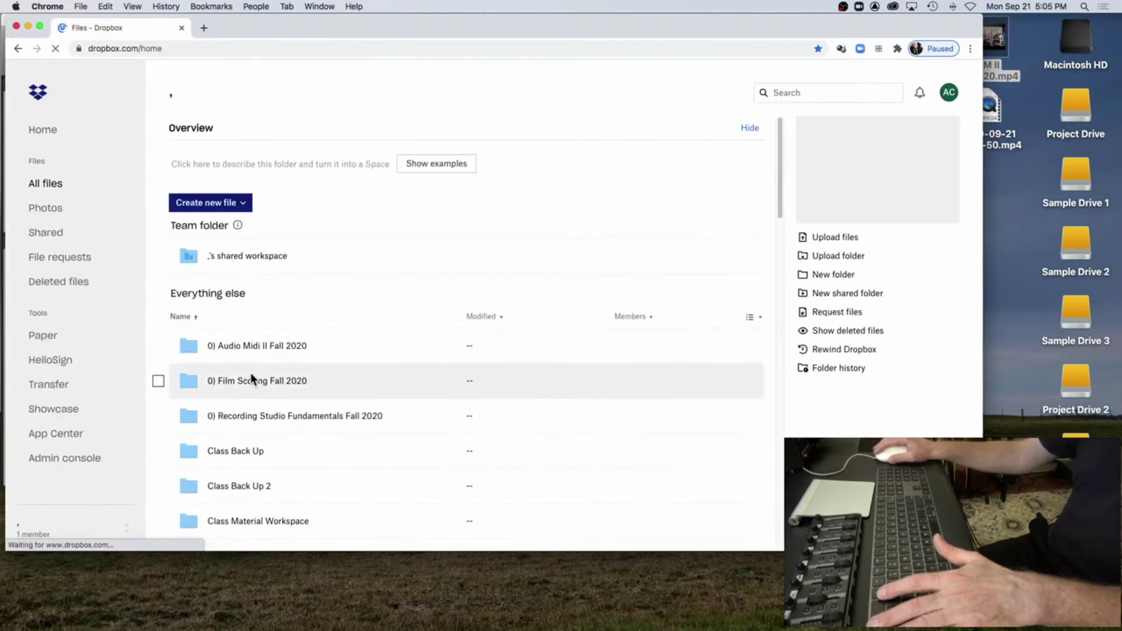
Step: Check the Class 03) folder under Recording Studio Fundamentals Fall 2020 > Class Materials, close the browser window and return to Pro Tools
click(243, 416)
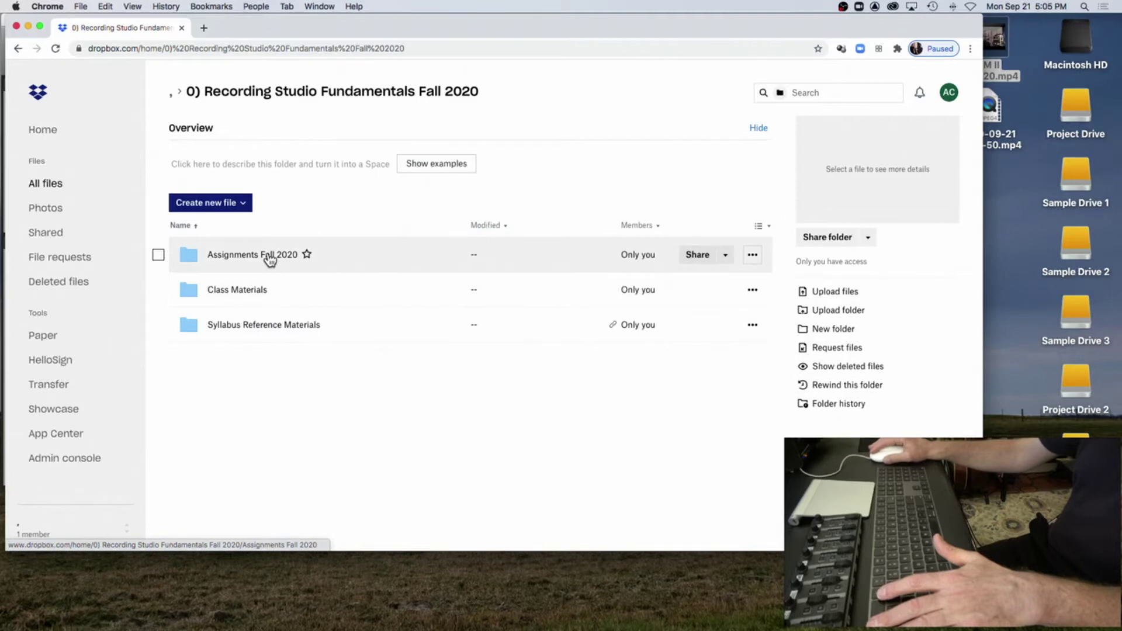
click(238, 287)
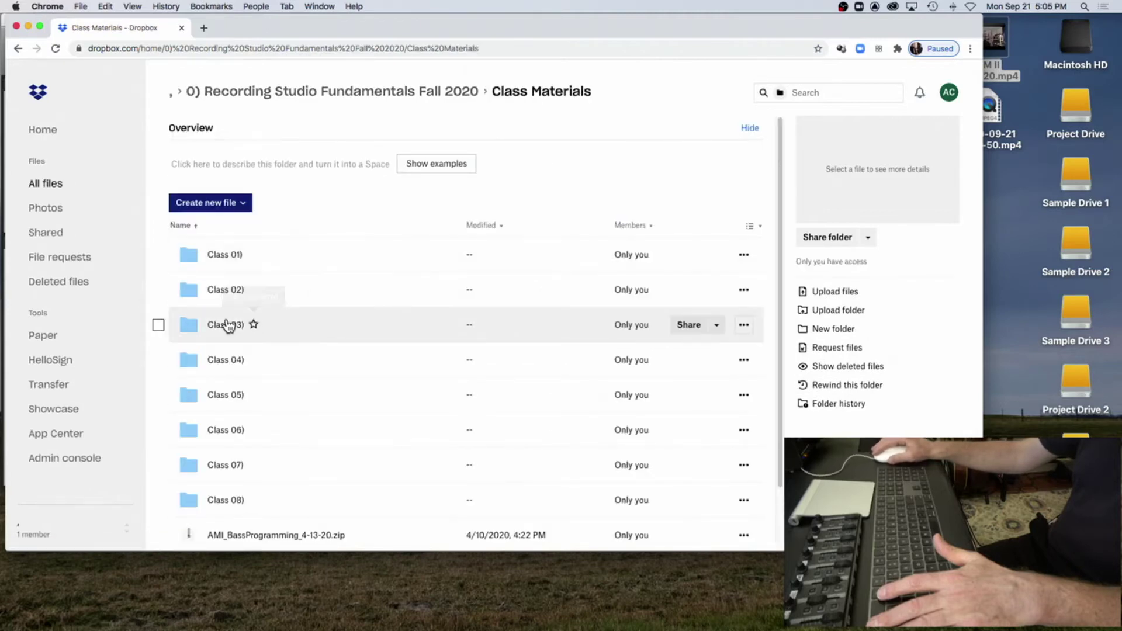
click(226, 320)
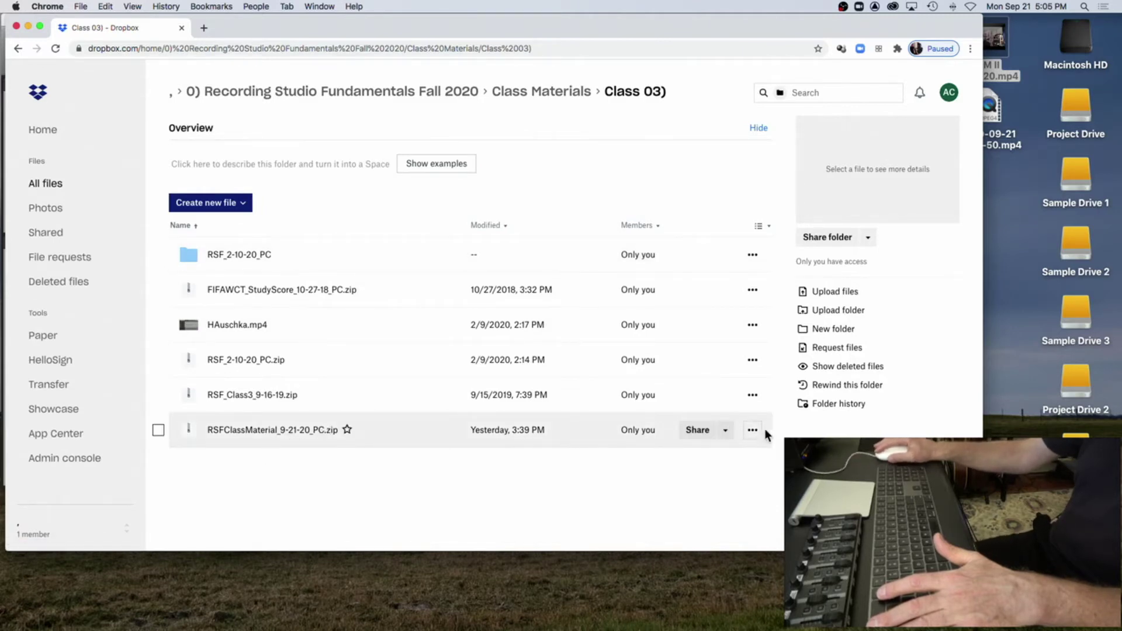
click(15, 26)
click(167, 20)
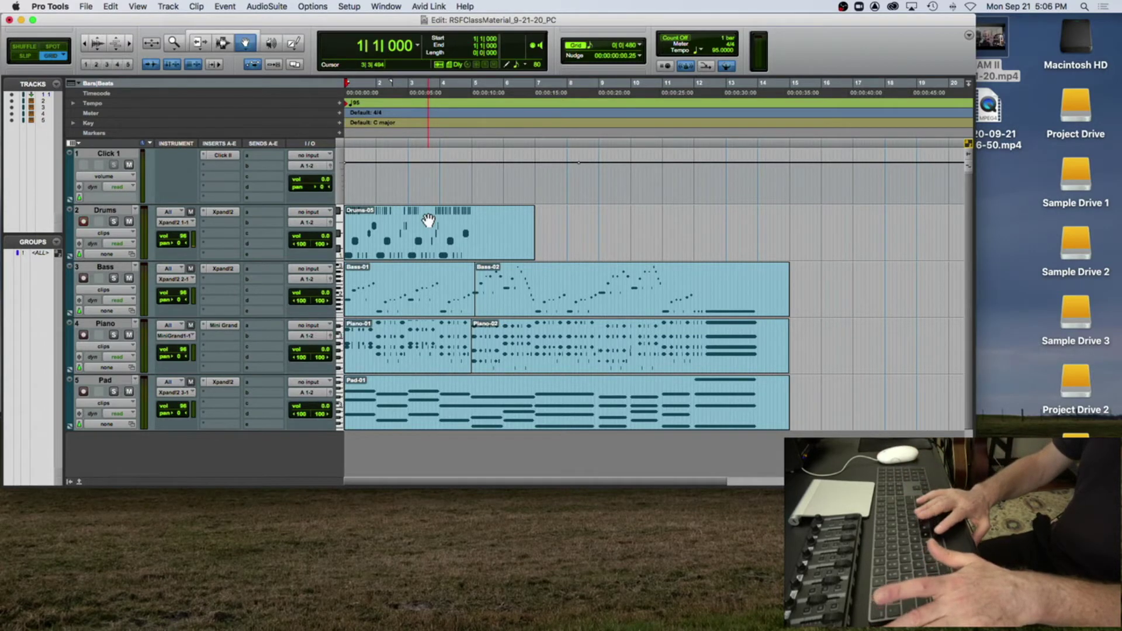
Step: Play the session from the start into bar 8 and stop playback
key(shift+r)
key(space)
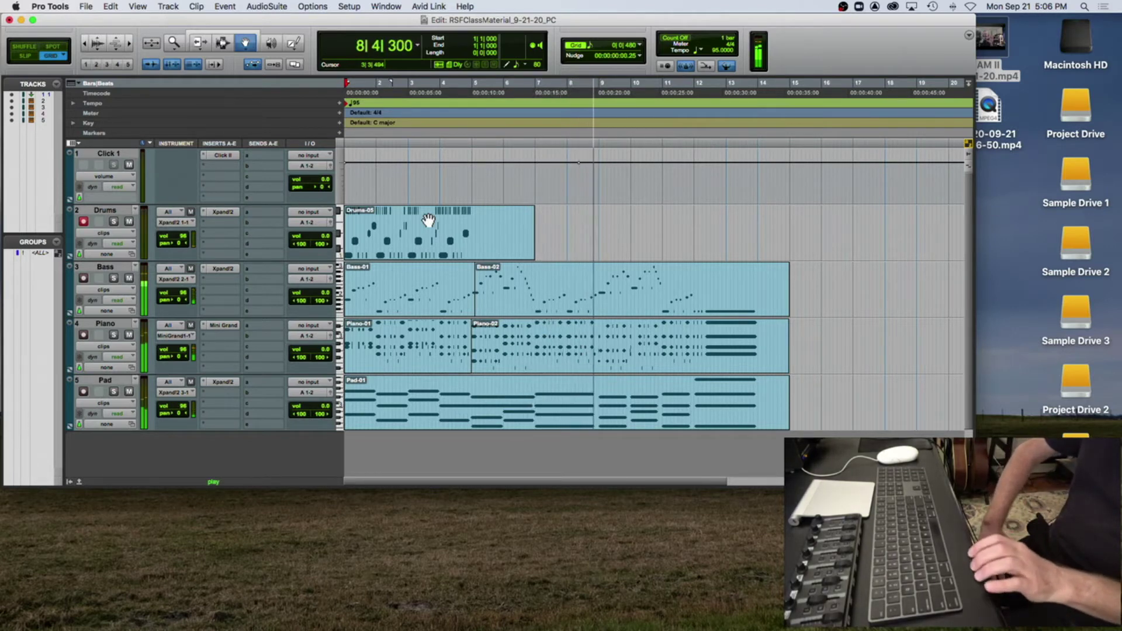
key(space)
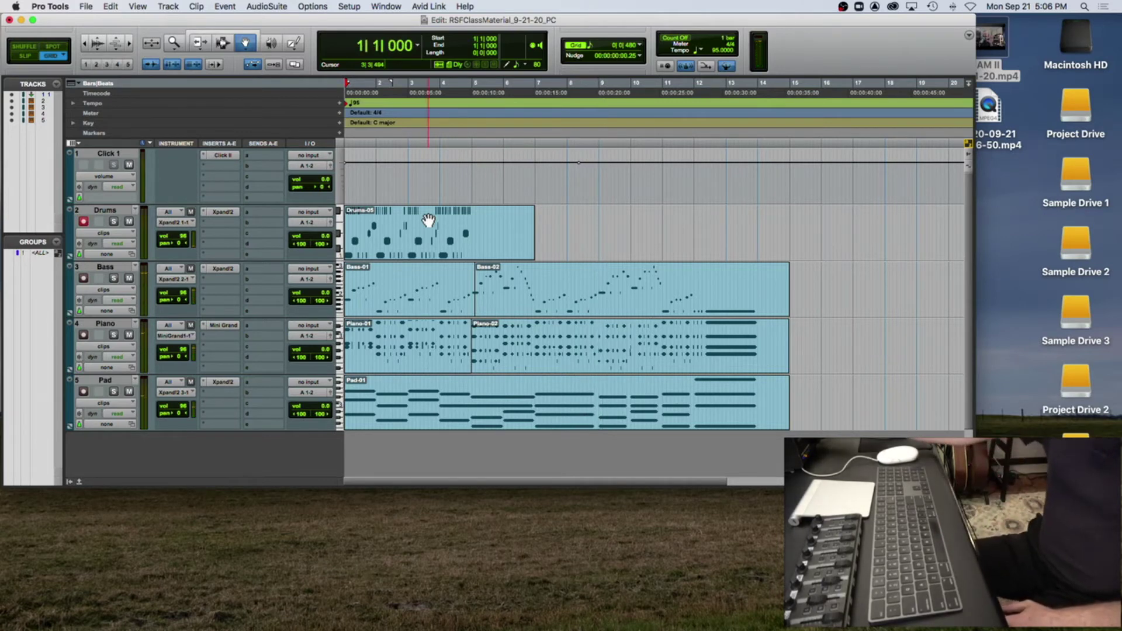
Step: Select the Drums, Bass, Piano and Pad tracks one at a time to point out each instrument track
scroll(403, 227, down, 1)
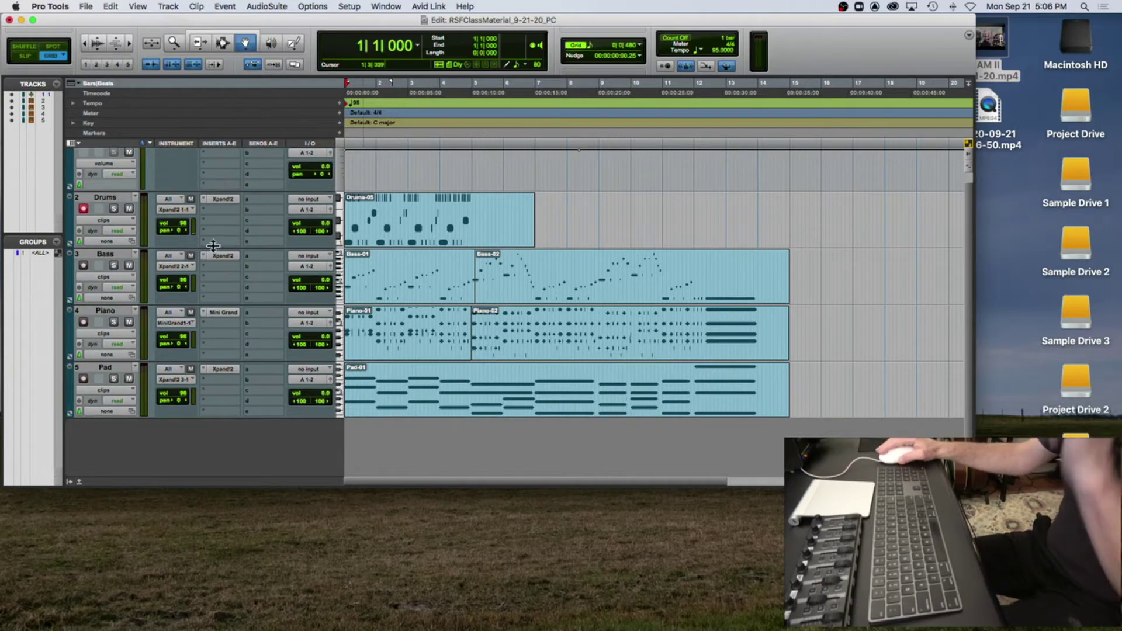
click(117, 196)
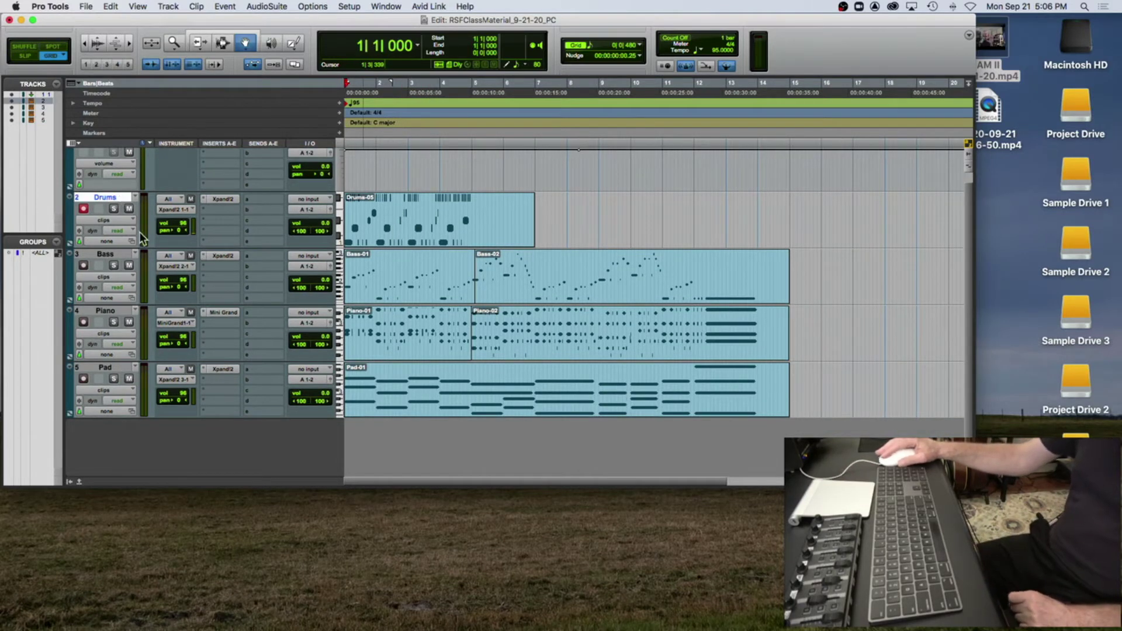
click(118, 253)
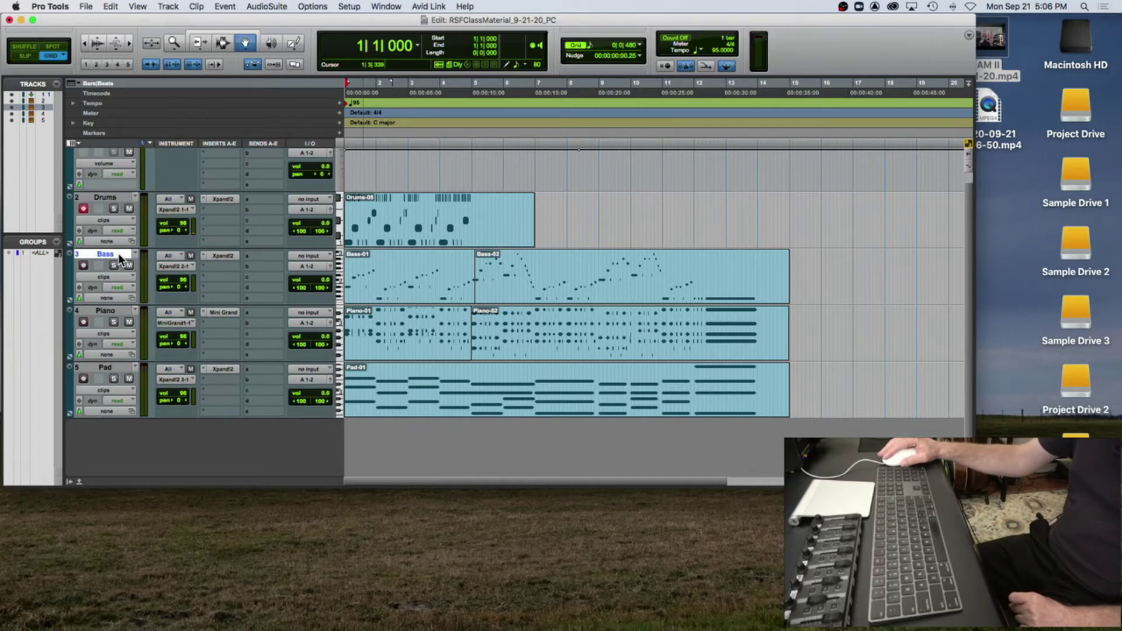
click(124, 199)
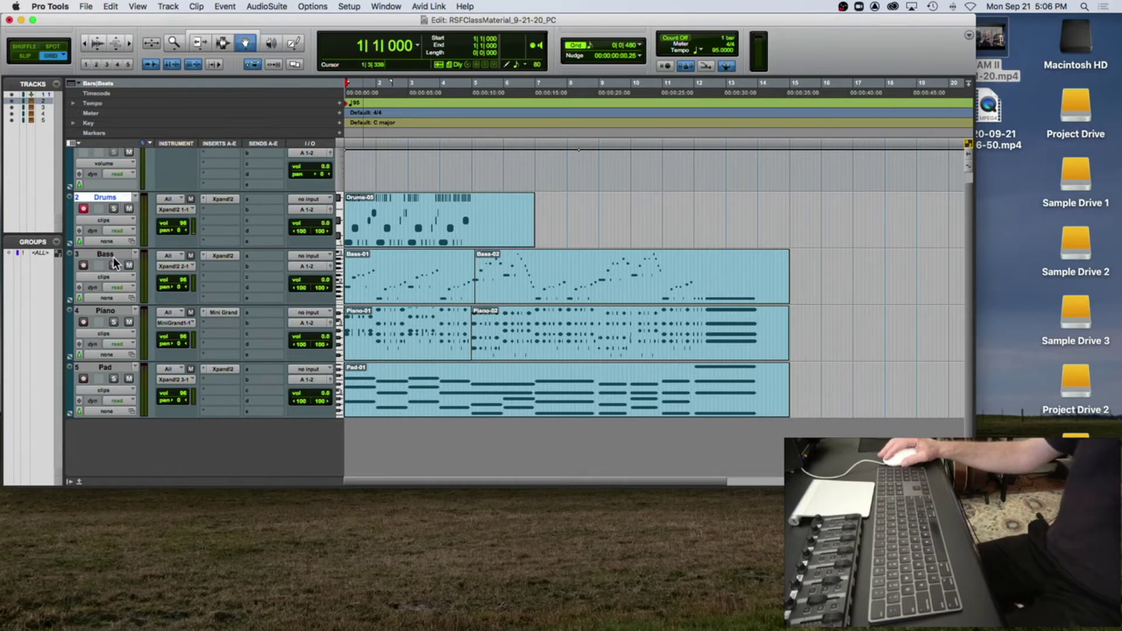
scroll(121, 198, up, 1)
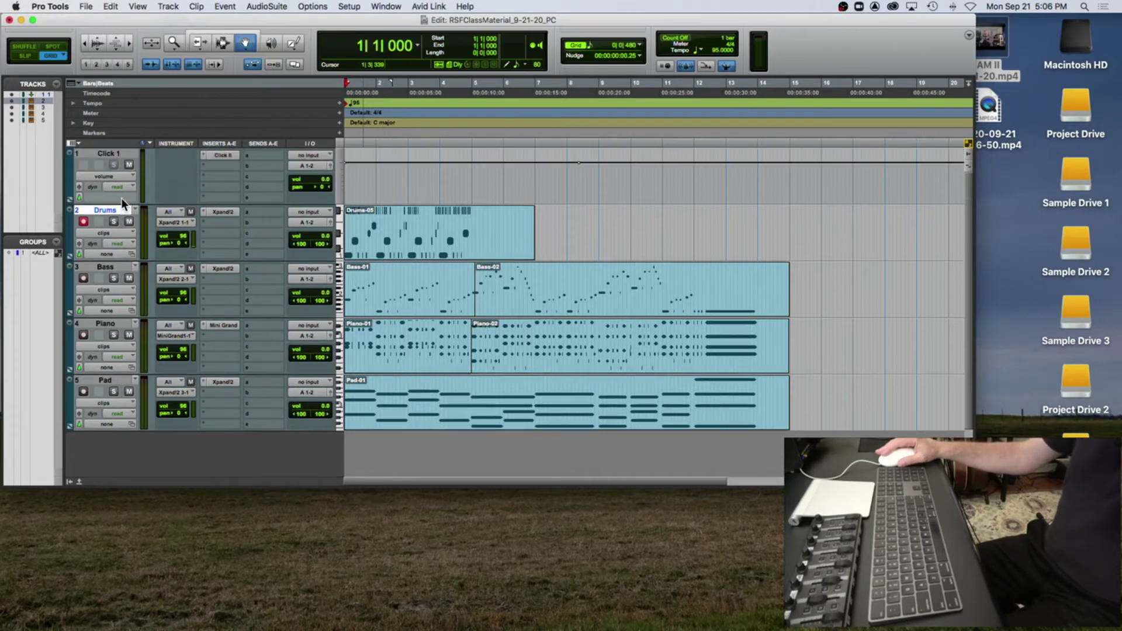
key(shift+r)
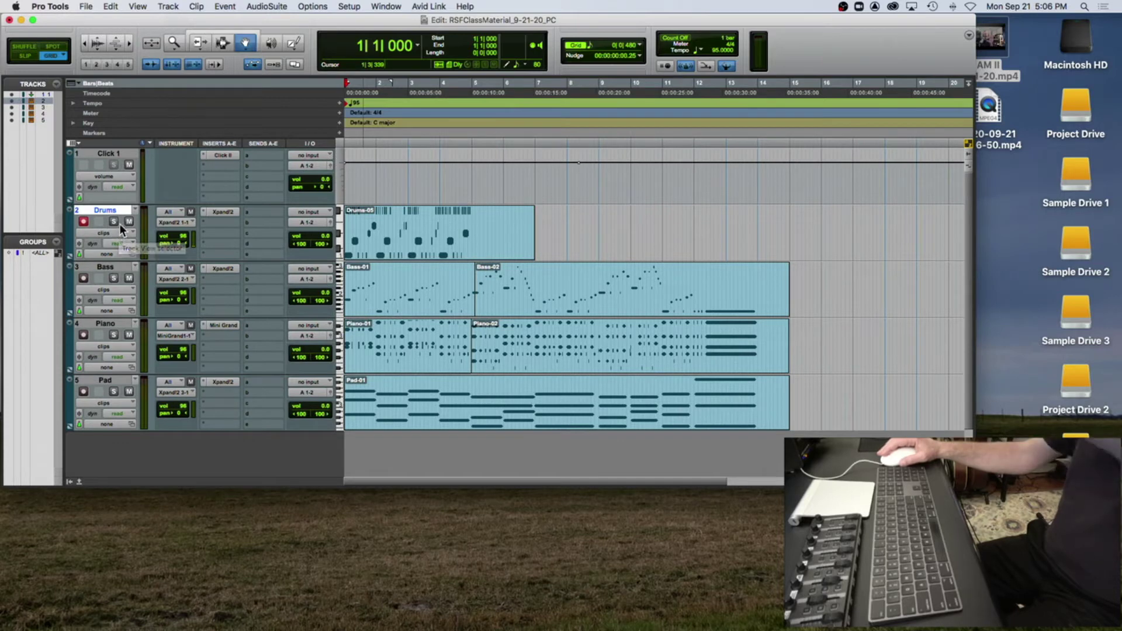
click(109, 267)
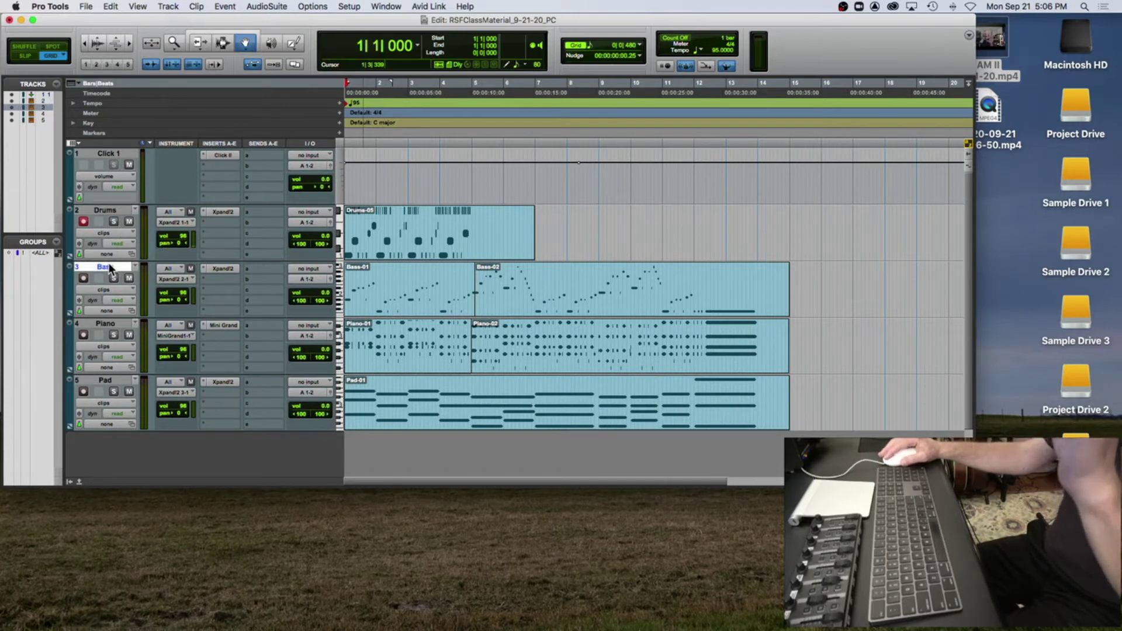
click(106, 325)
click(115, 381)
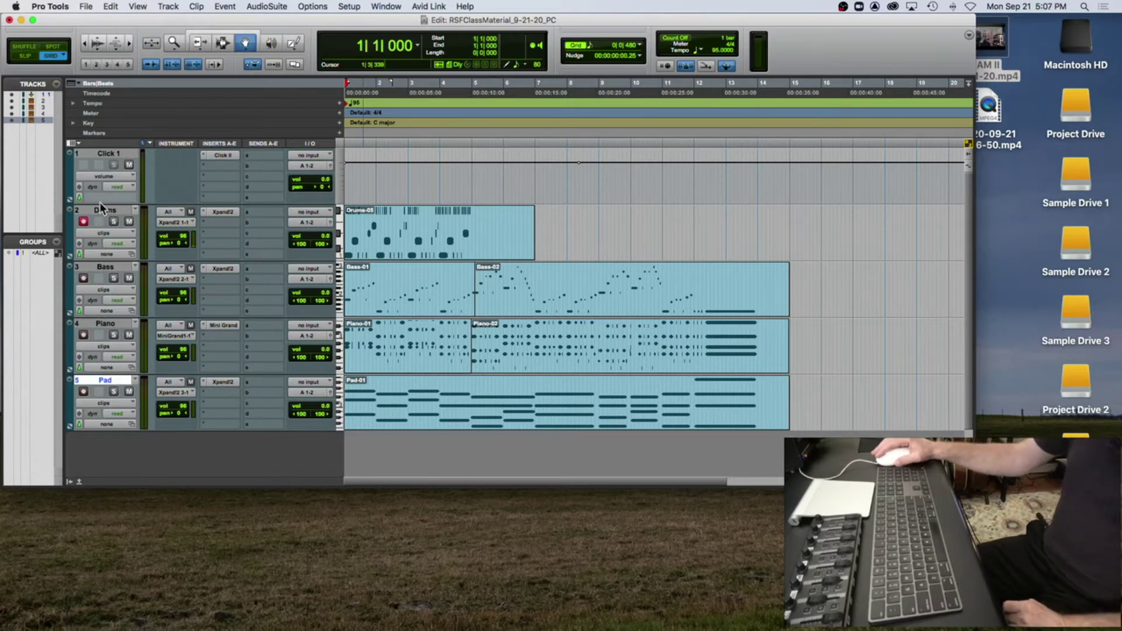
Step: Open the Display preferences showing the color coding options and capture a screenshot of the dialog
click(349, 6)
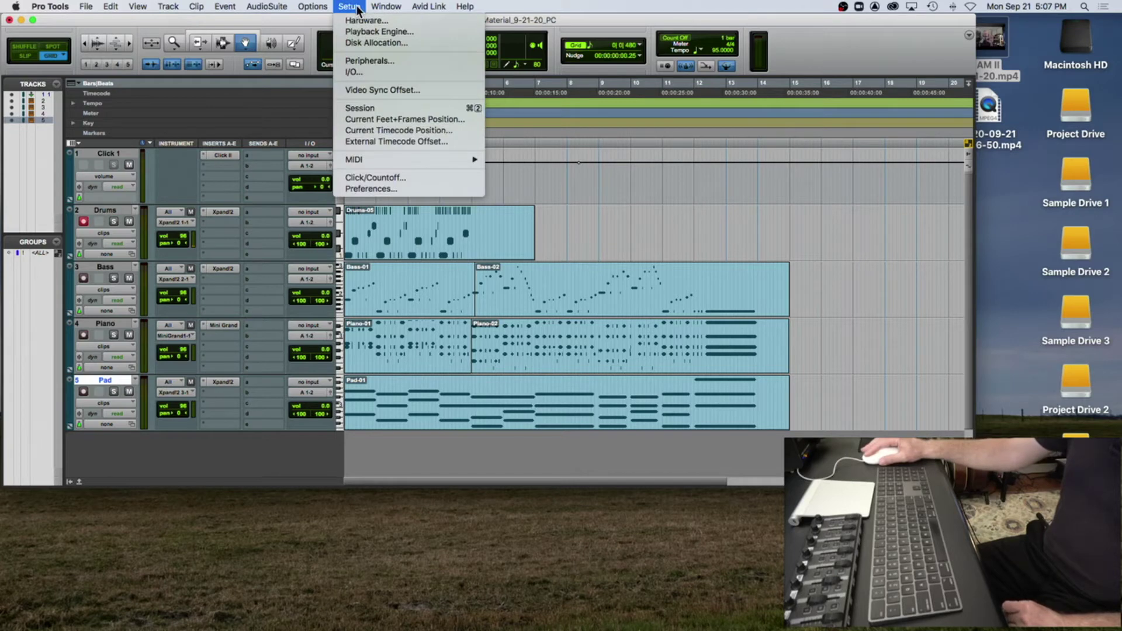
click(379, 184)
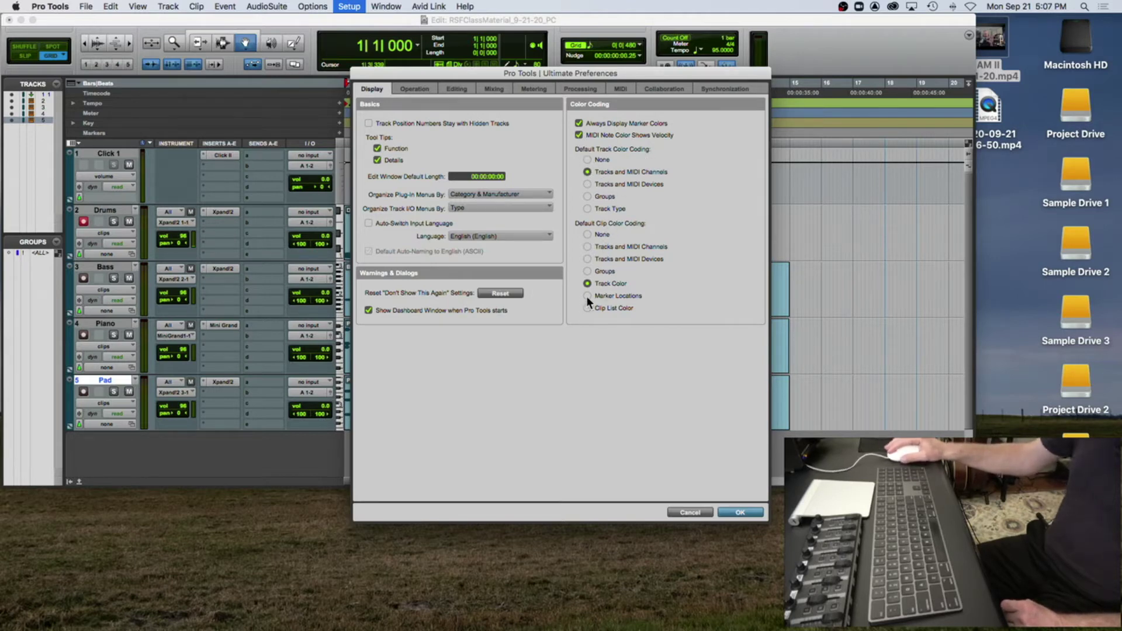
key(super+shift+4)
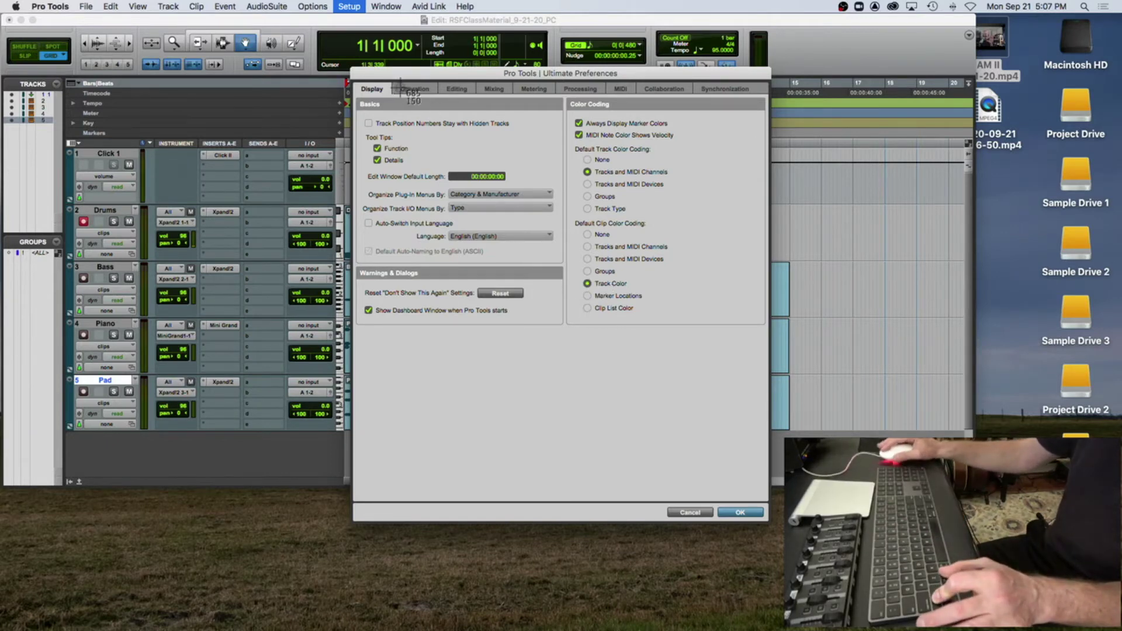
drag(350, 68, 635, 428)
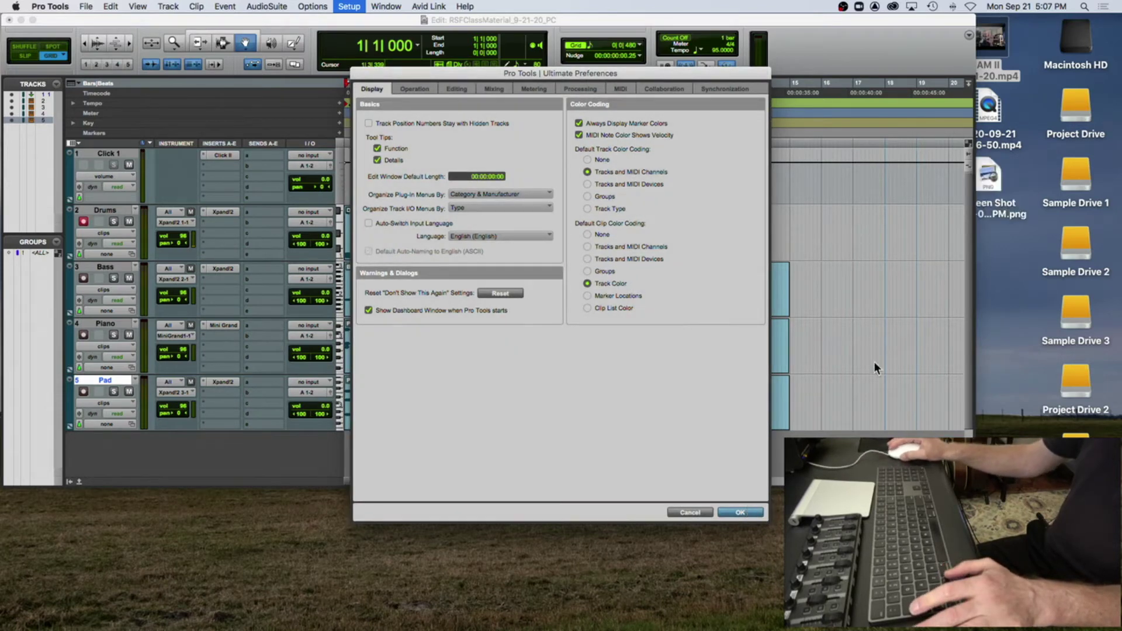
Step: Select the new screenshot file on the desktop, return to the Preferences dialog and accept it
click(988, 178)
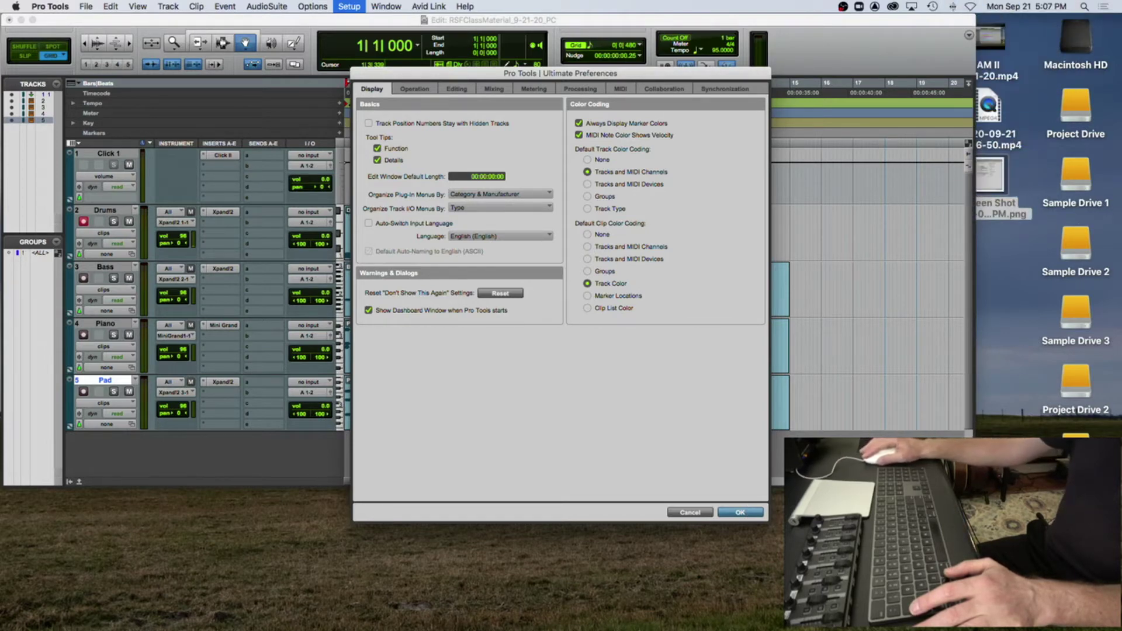
click(1112, 38)
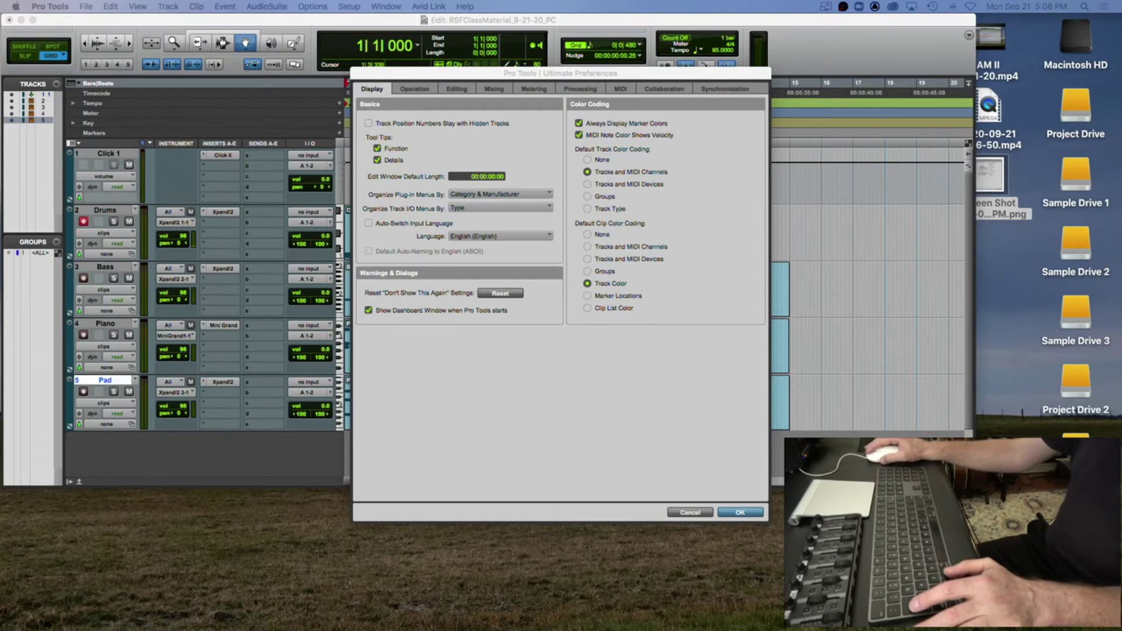
click(698, 76)
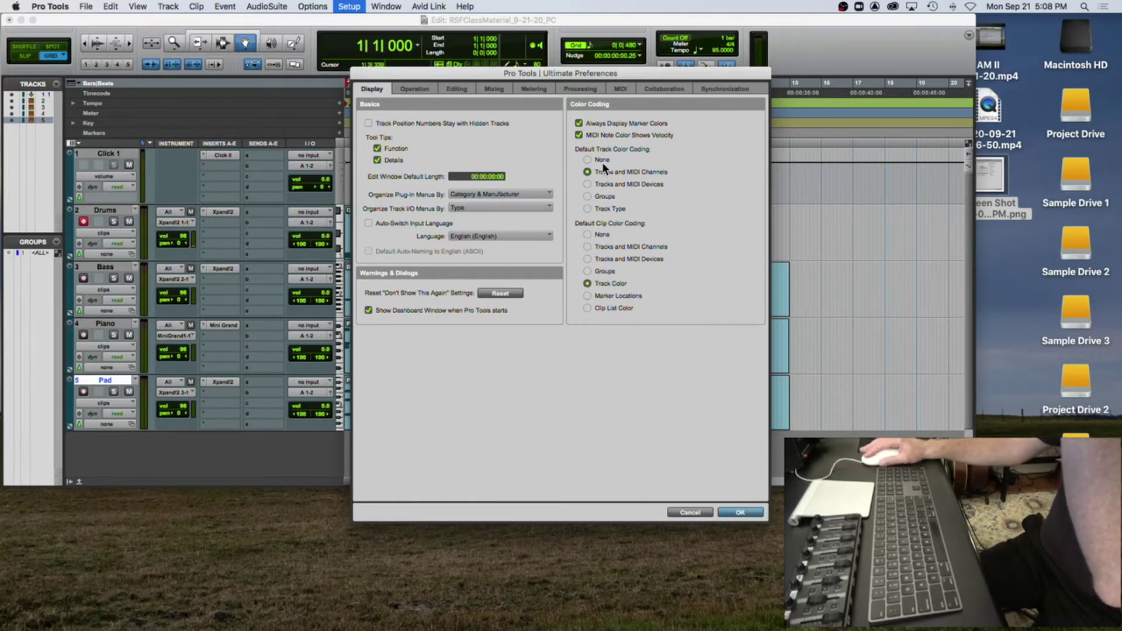
click(739, 509)
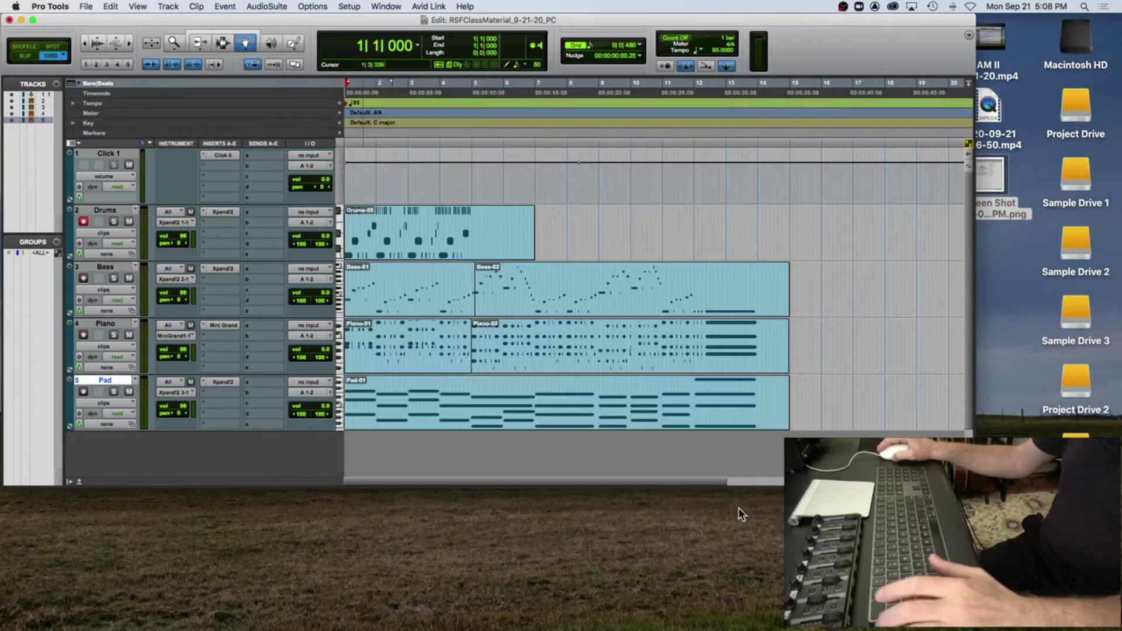
Step: Color the Drums track with the first blue-violet swatch and move the color palette clear of the track's clip
double_click(67, 231)
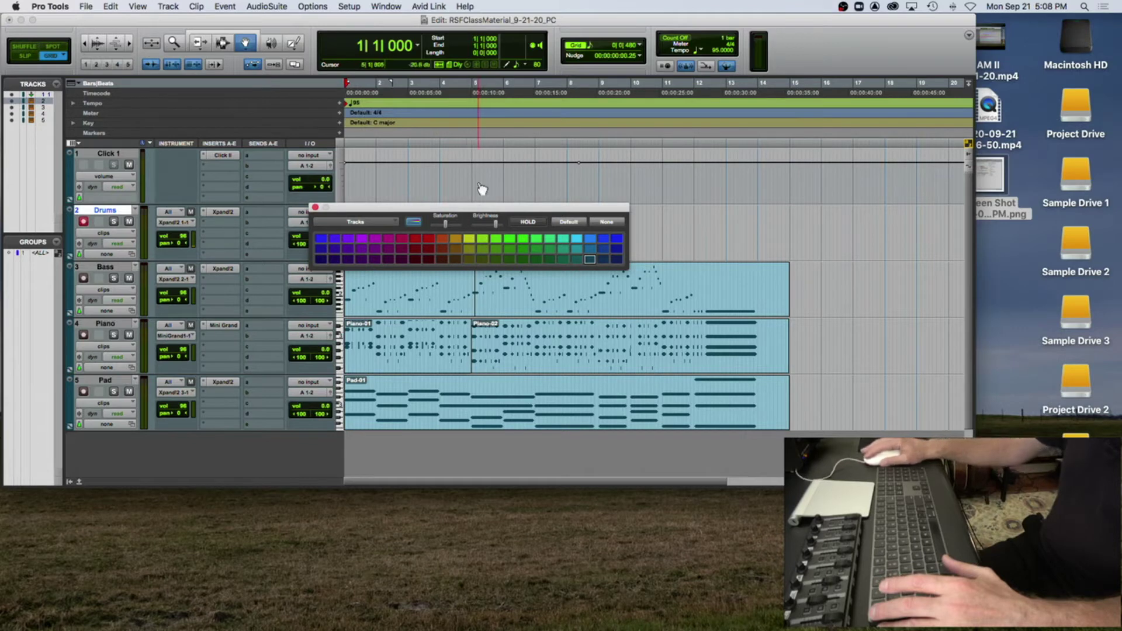
click(321, 239)
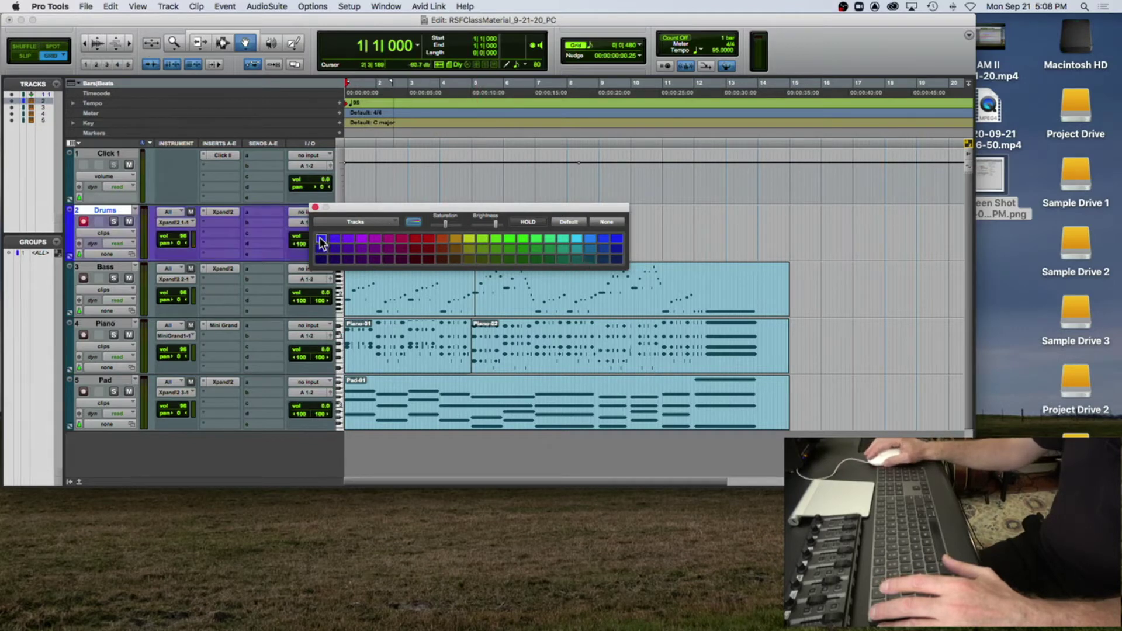
drag(361, 207, 620, 160)
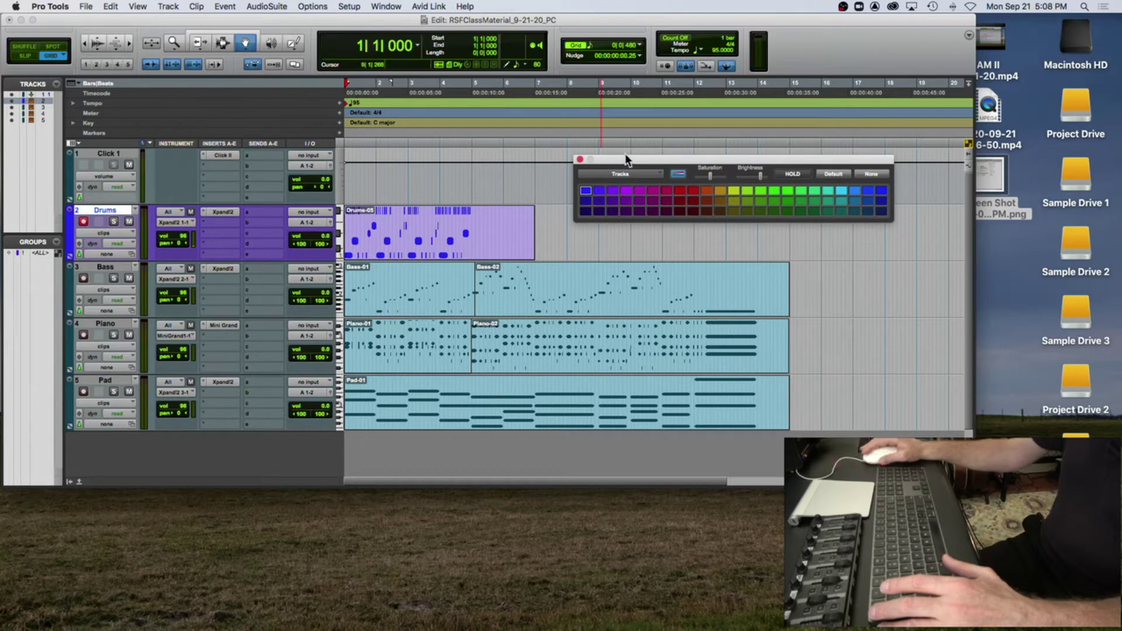
Step: Test the palette's saturation and brightness, turn off channel strip coloring and set the brightness to about the middle of its range
mouse_move(713, 174)
mouse_down()
mouse_move(689, 176)
mouse_move(745, 174)
mouse_move(717, 177)
mouse_up()
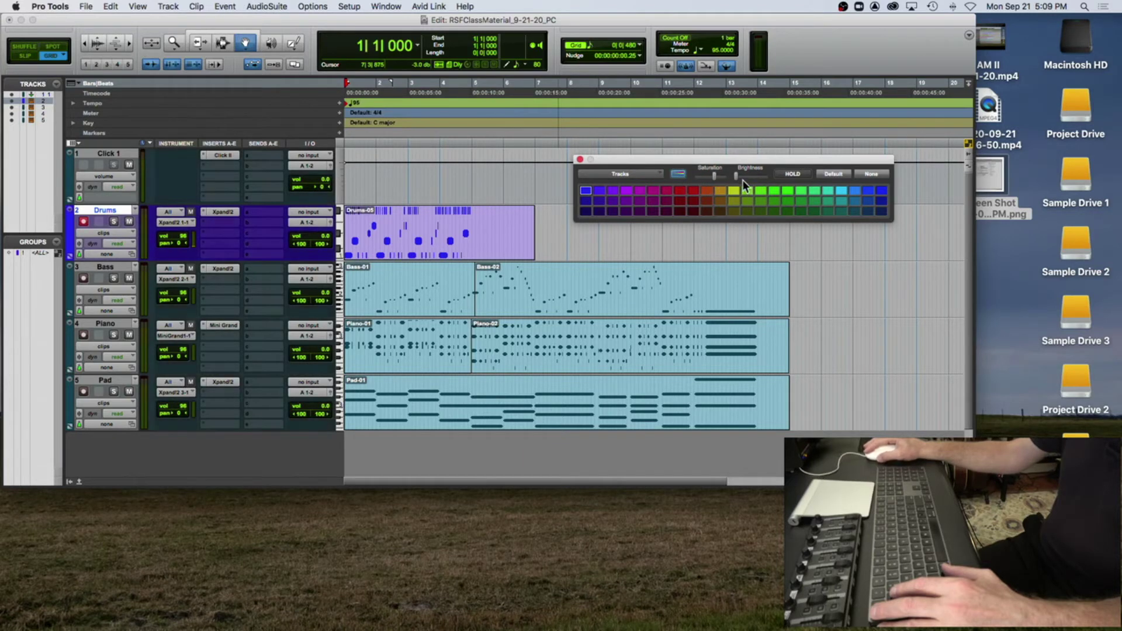
drag(737, 178, 773, 181)
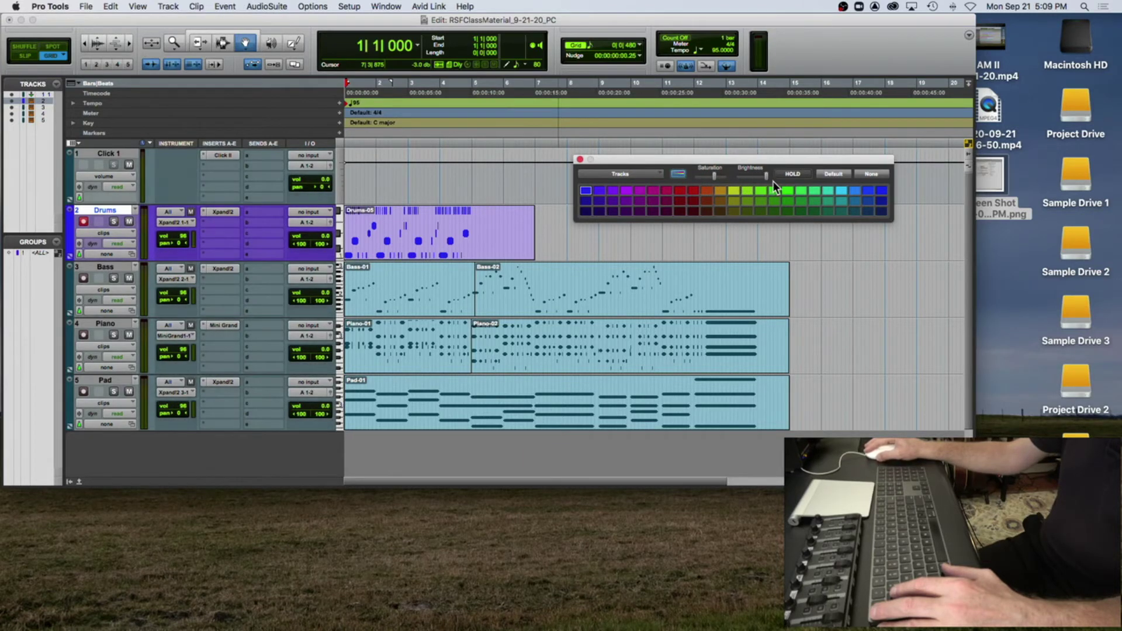
click(676, 173)
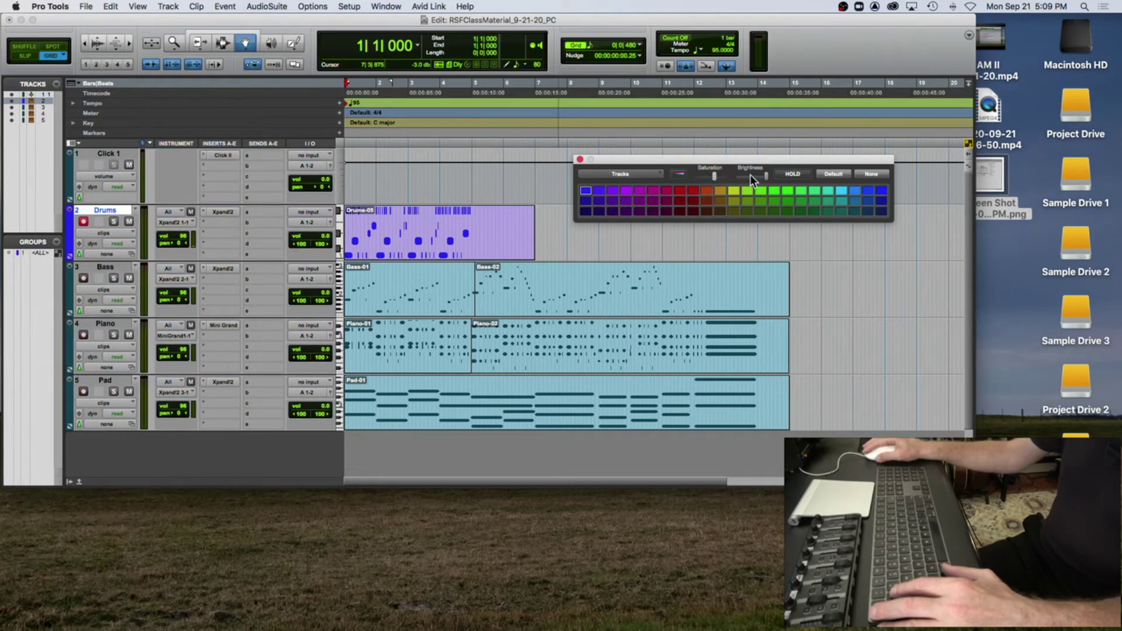
drag(768, 176, 730, 177)
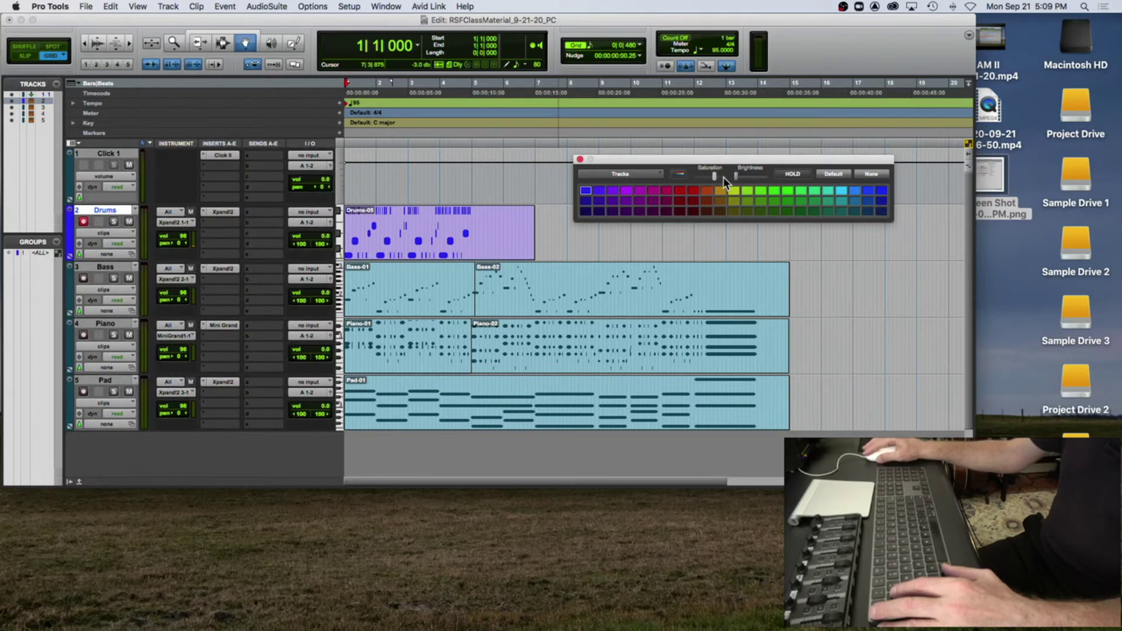
drag(735, 178, 748, 180)
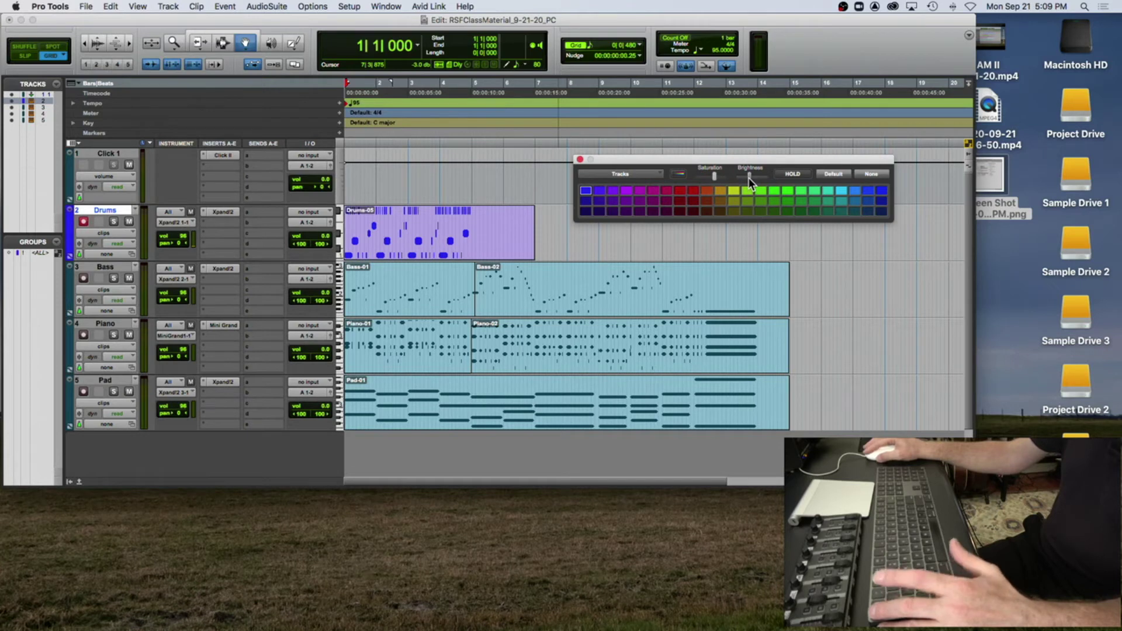
Step: Turn channel strip coloring back on, try high and minimum saturation, and leave the saturation near the middle
click(678, 173)
drag(710, 177, 717, 199)
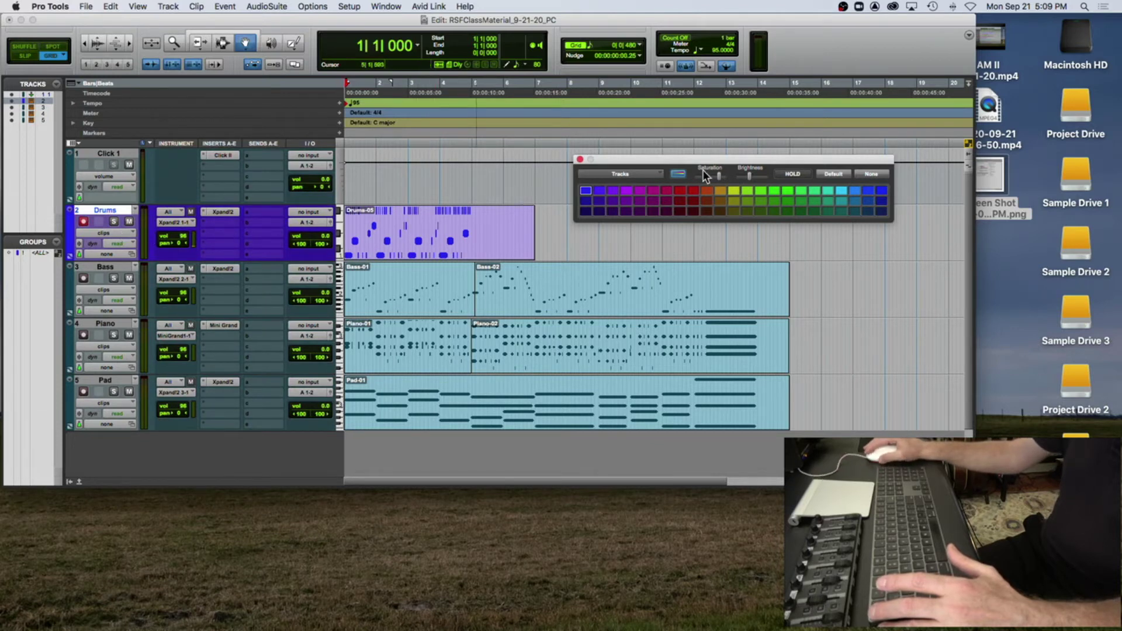
drag(718, 175, 695, 176)
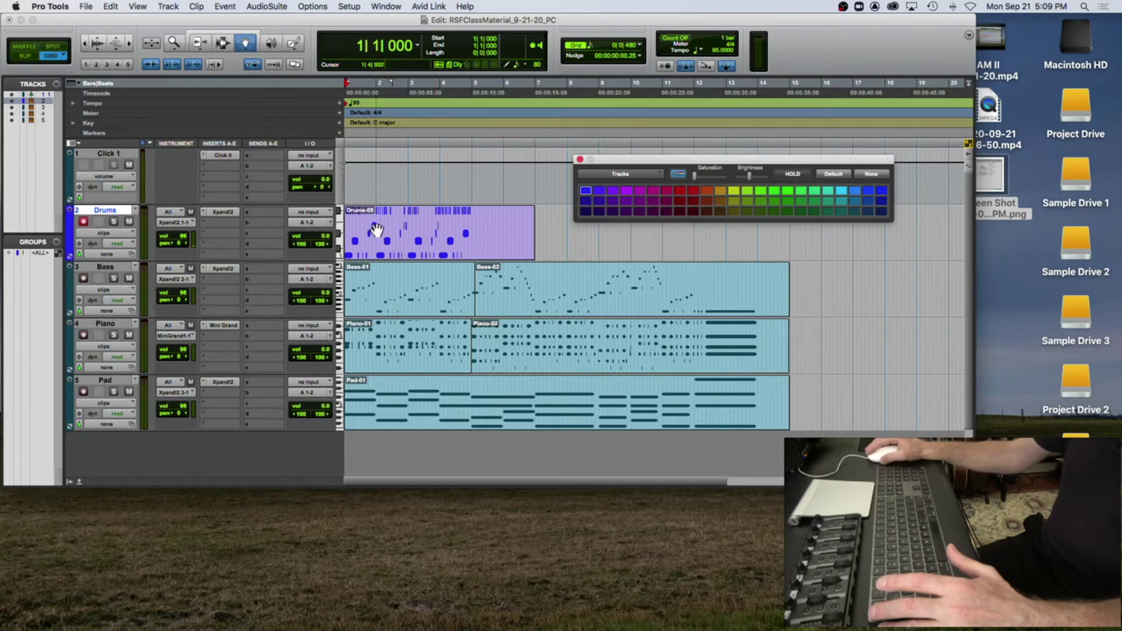
mouse_move(695, 176)
mouse_down()
mouse_move(755, 177)
mouse_move(707, 182)
mouse_up()
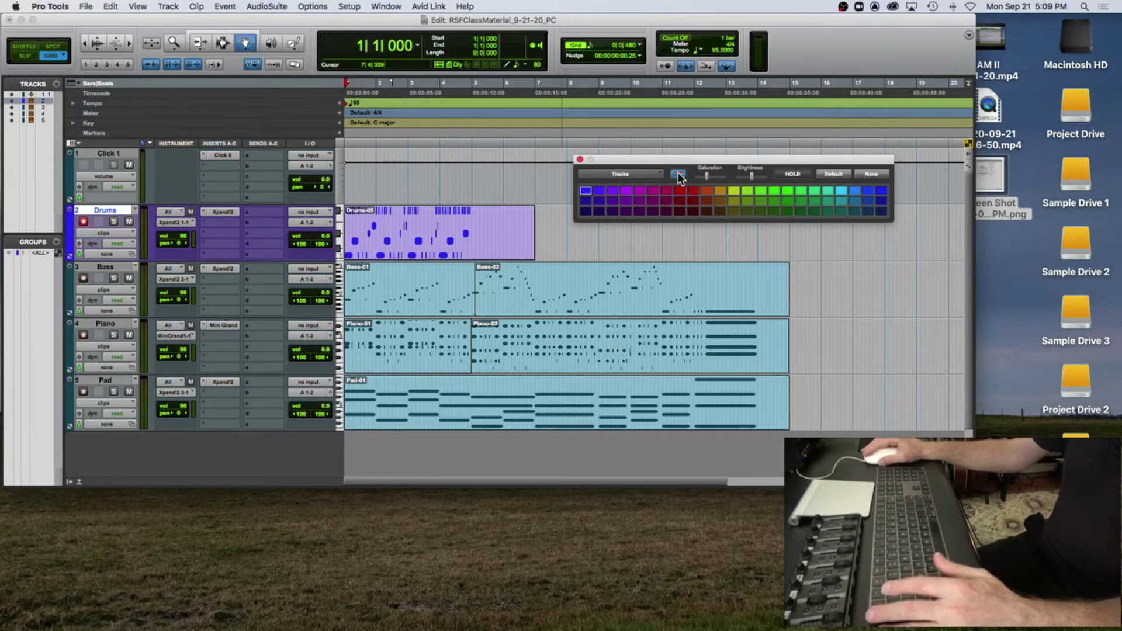
Step: Close the color palette and reopen it for the Bass track
click(580, 160)
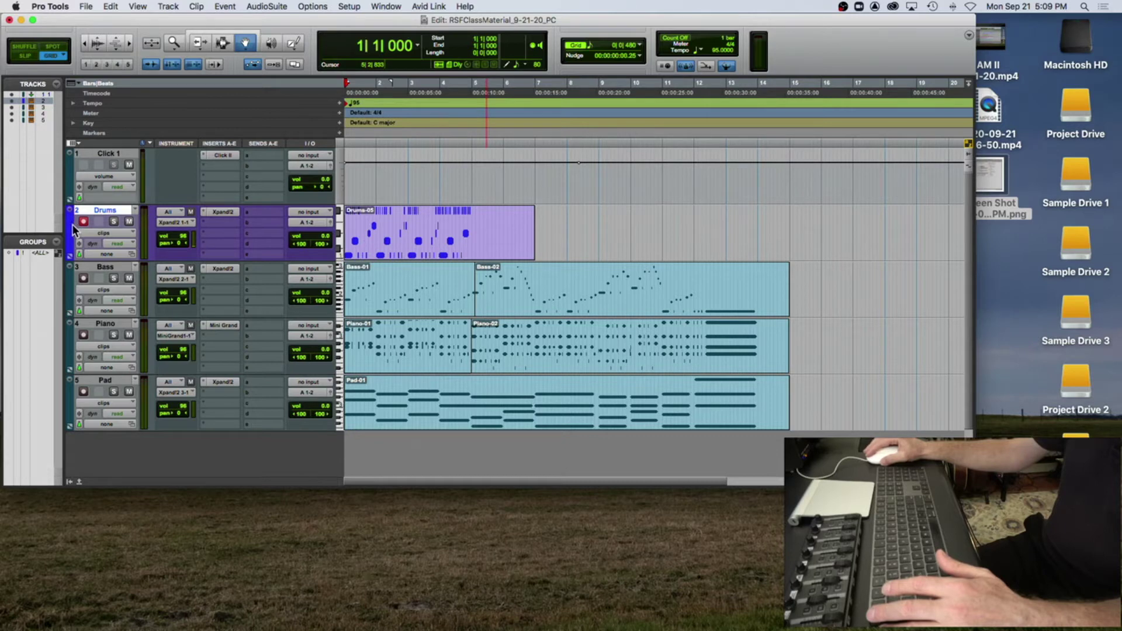
key(semicolon)
double_click(69, 287)
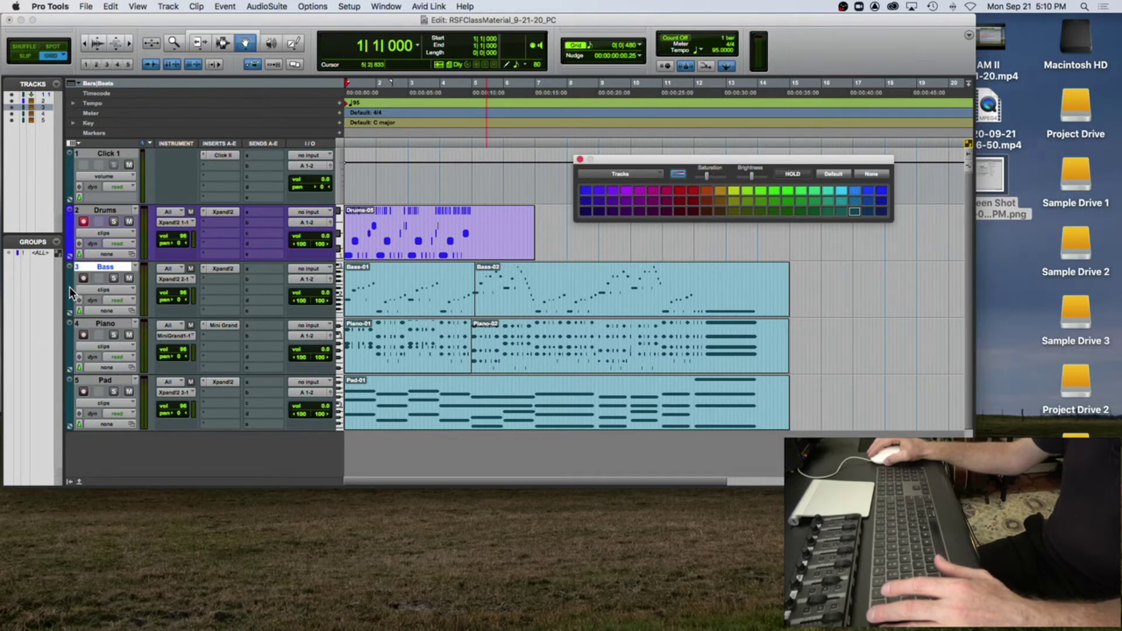
Step: Disable channel strip coloring, lower the brightness to minimum and bring it back to the middle, and re-enable the coloring
click(678, 174)
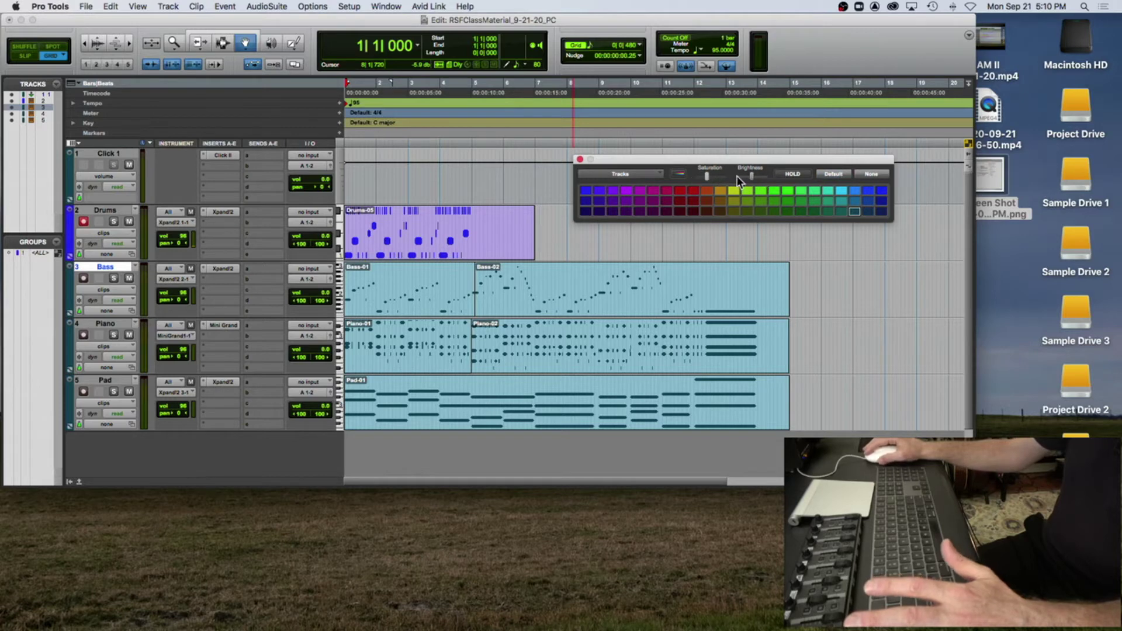
drag(750, 174, 721, 176)
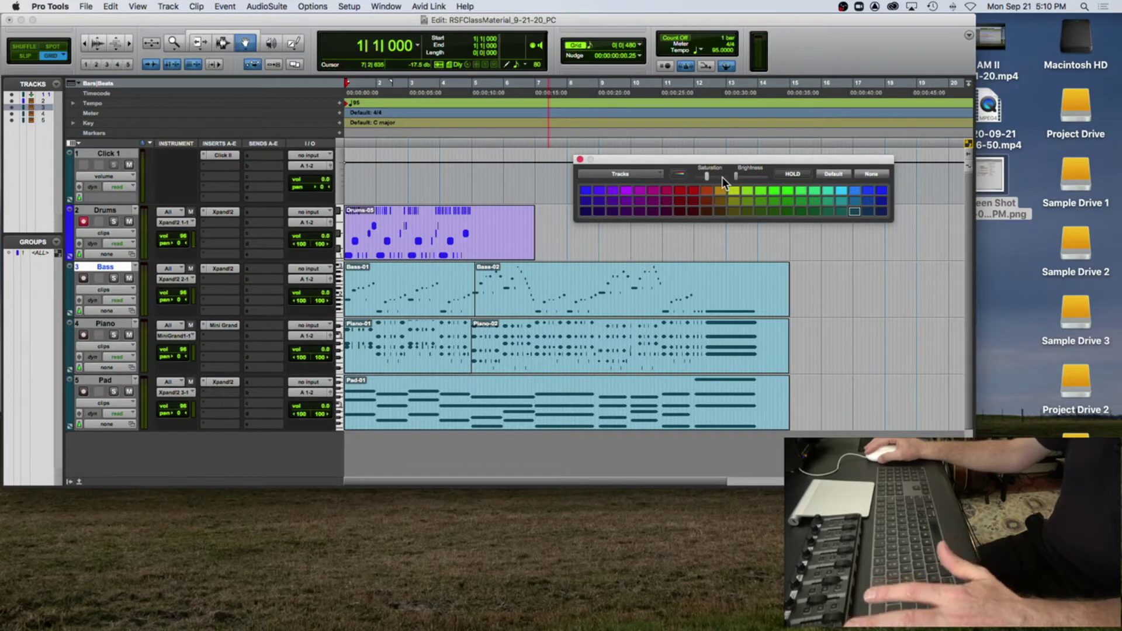
drag(721, 176, 747, 177)
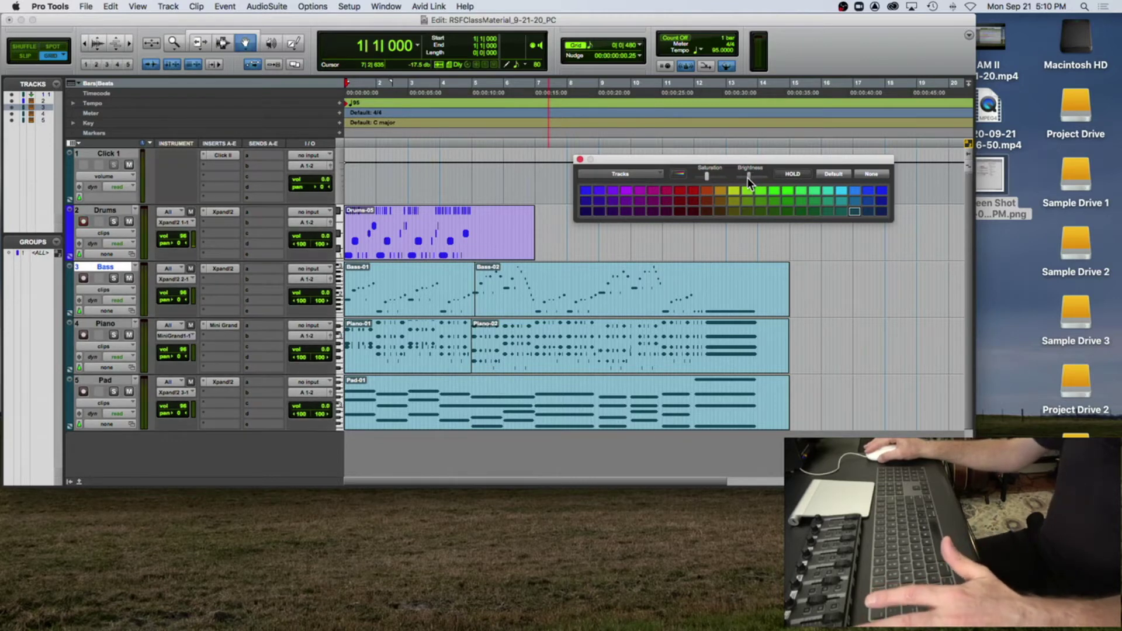
click(678, 175)
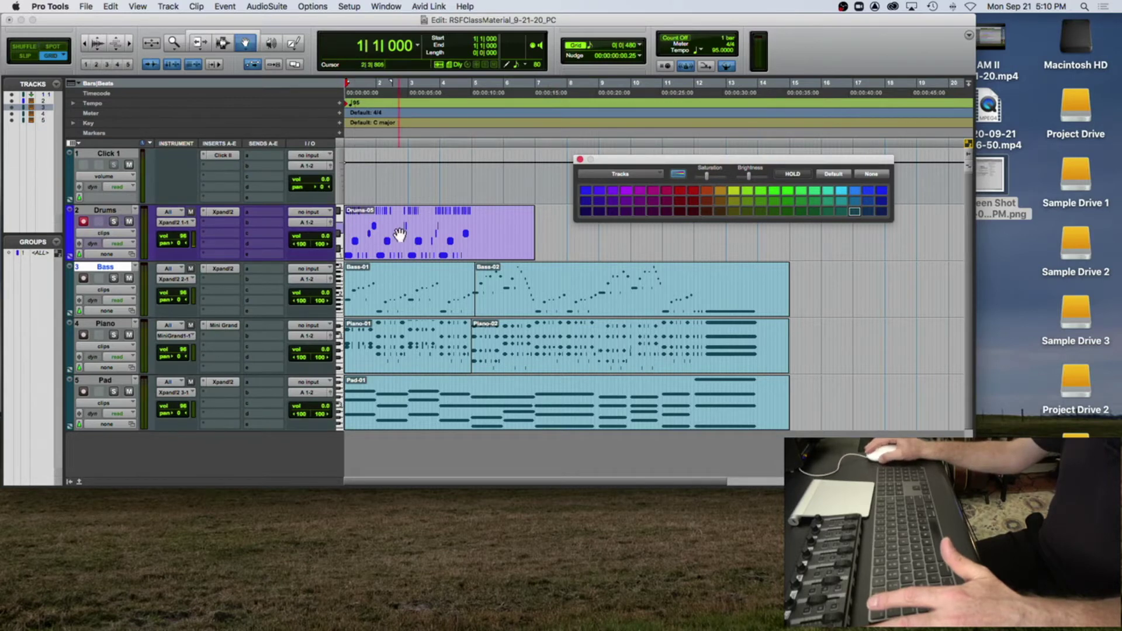
Step: Try blue, purple, magenta and orange shades on the Bass track
click(880, 191)
click(588, 193)
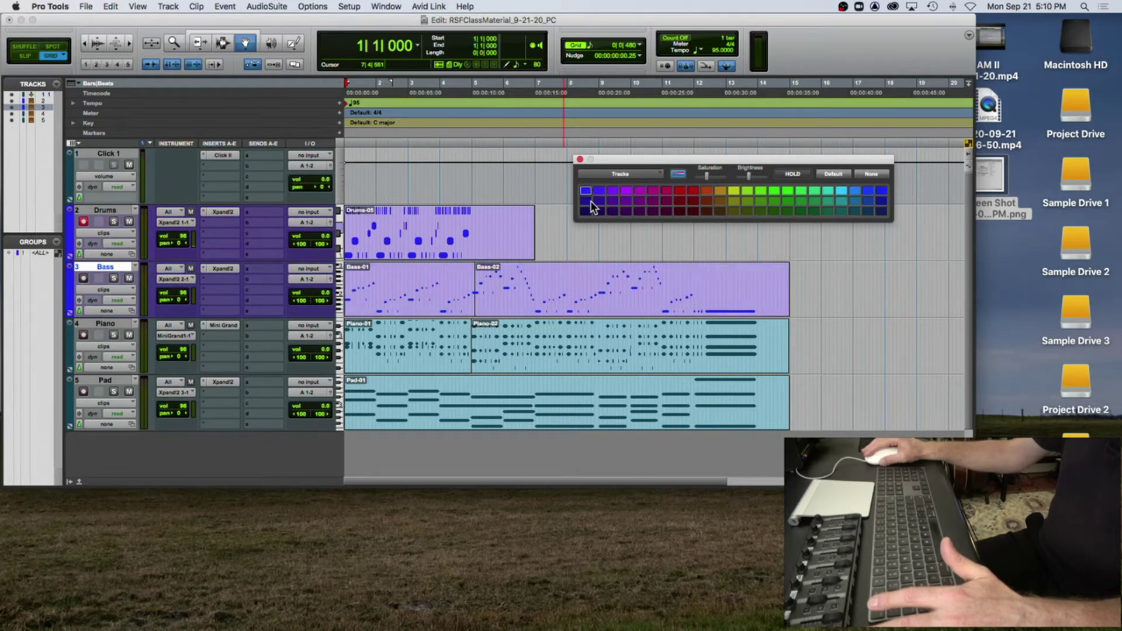
click(589, 202)
click(612, 210)
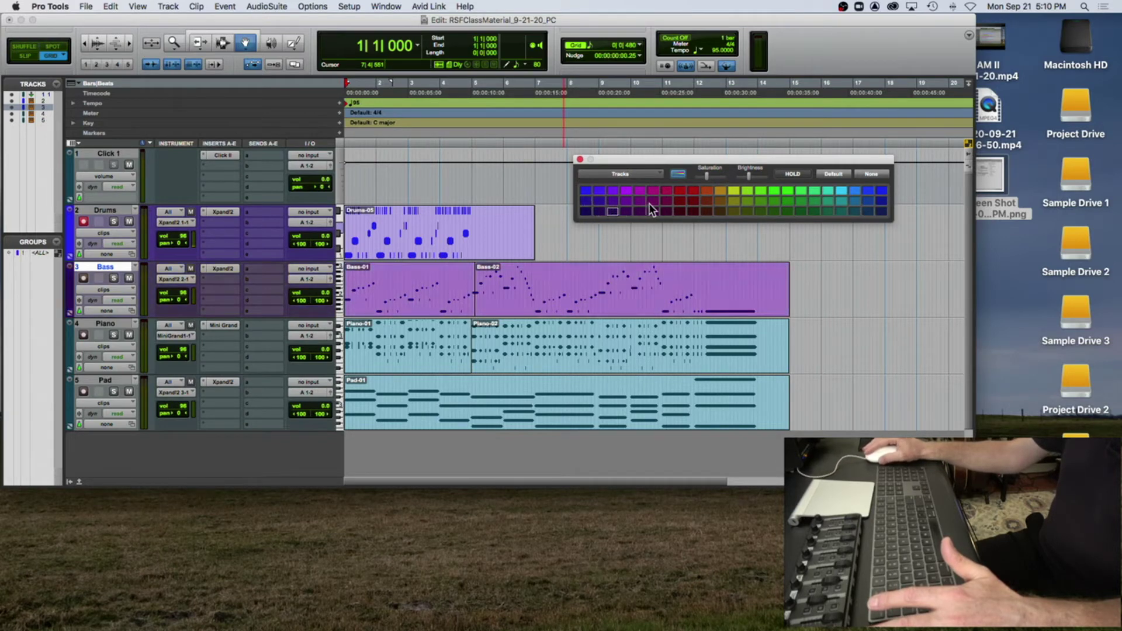
click(653, 201)
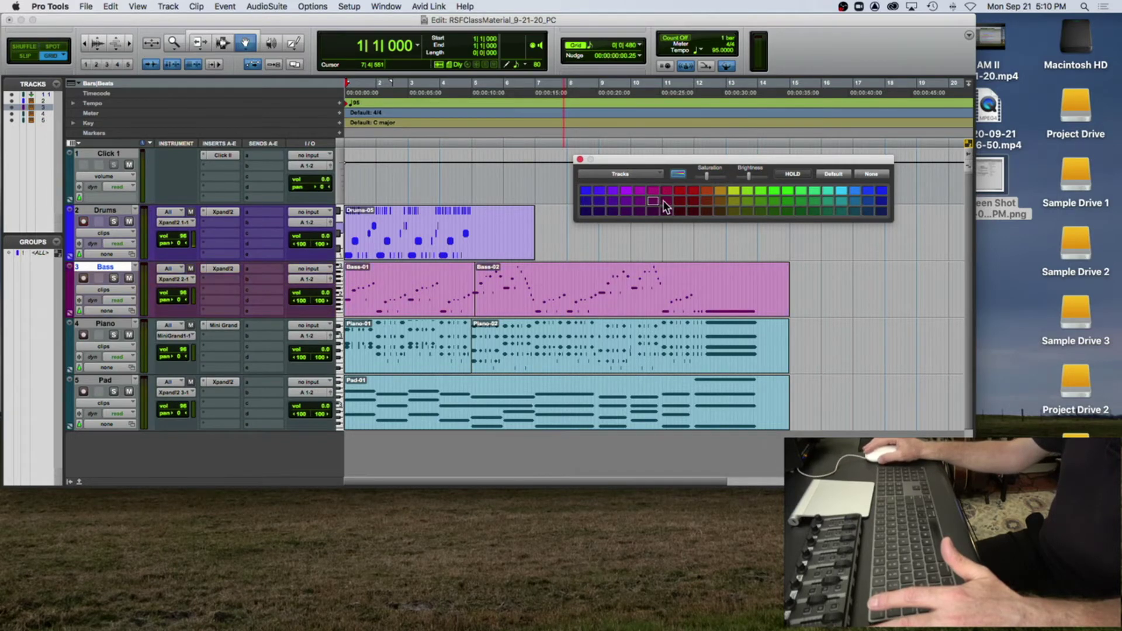
click(718, 200)
Step: Color the Bass track bright red, testing high saturation and leaving the saturation slightly above the middle of its range
drag(705, 174, 735, 176)
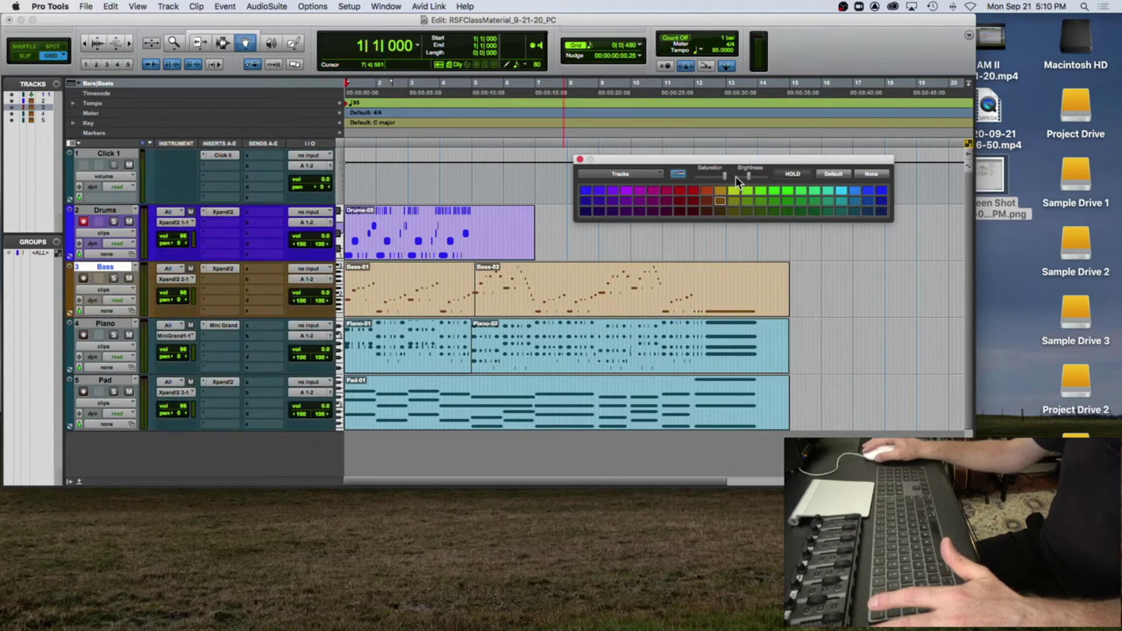
click(696, 192)
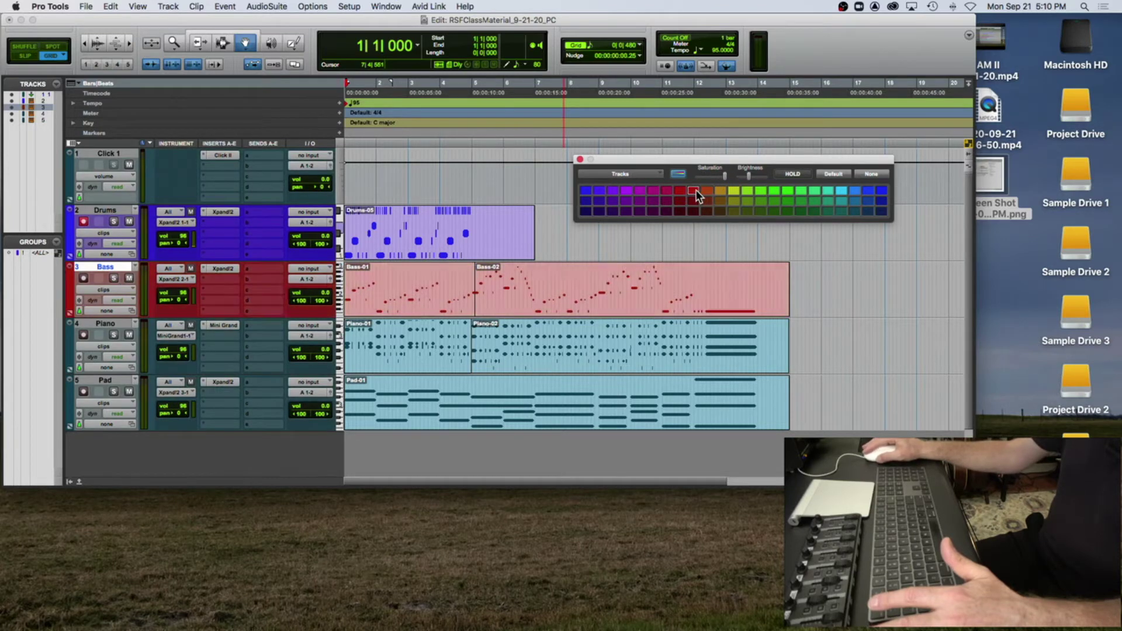
mouse_move(724, 174)
mouse_down()
mouse_move(688, 178)
mouse_move(725, 176)
mouse_up()
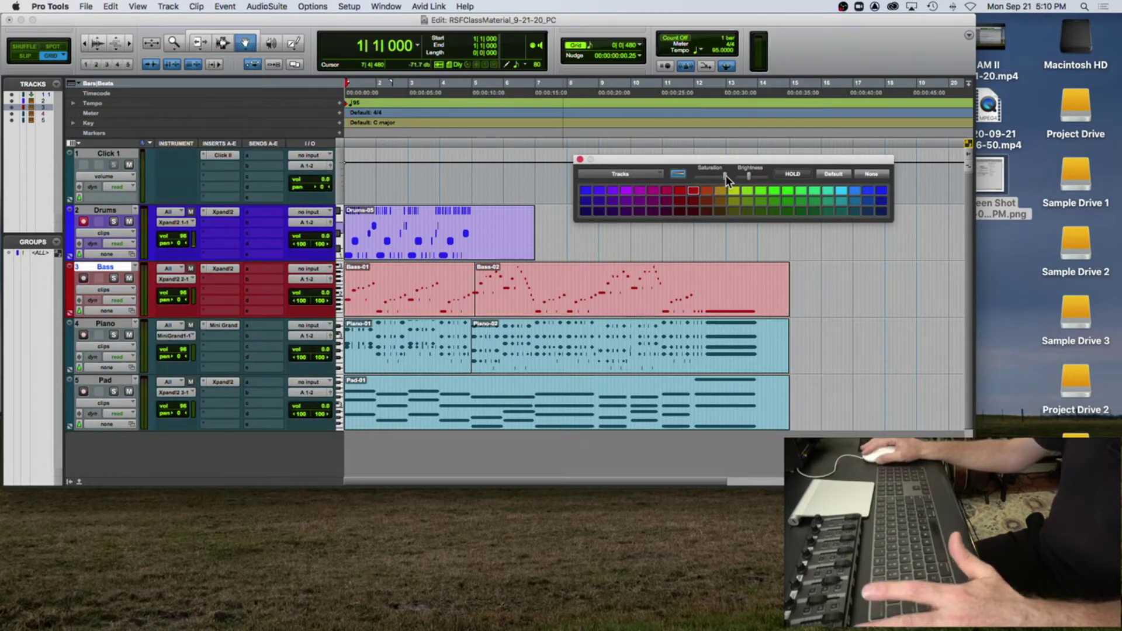
drag(724, 174, 711, 177)
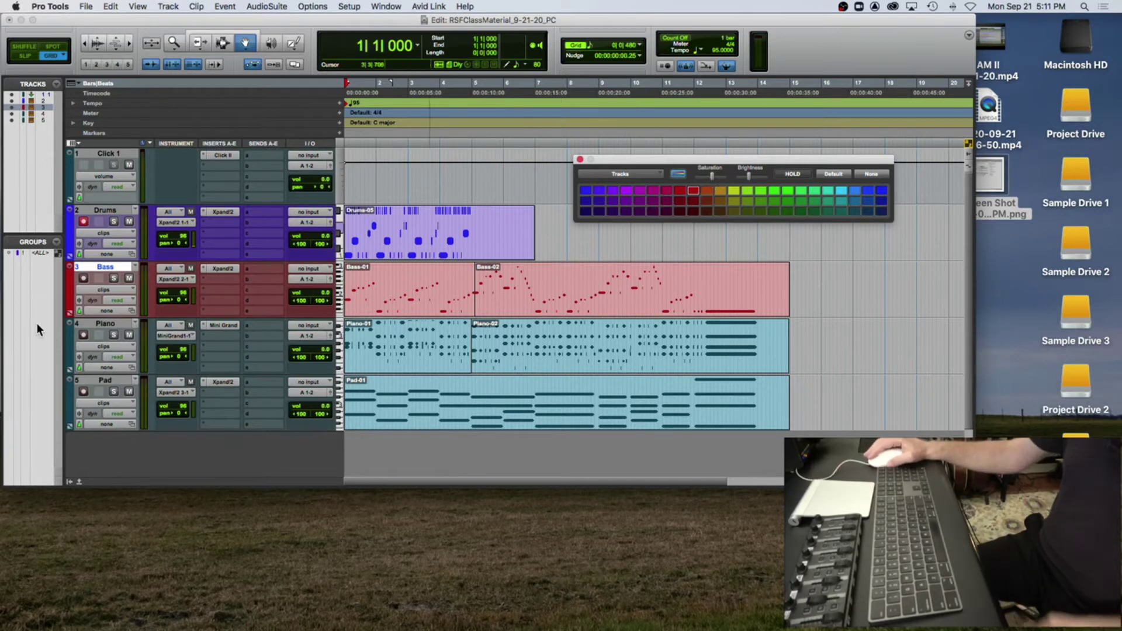
Step: Compare several yellow and green shades on the Piano track and color it a medium yellow-green
click(70, 354)
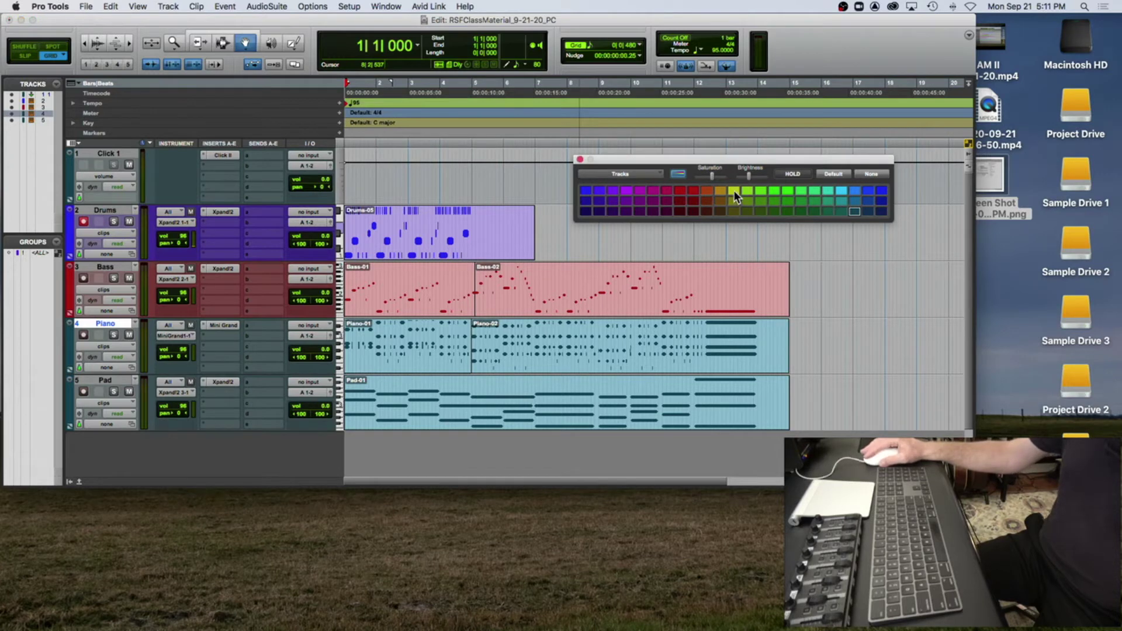
click(735, 191)
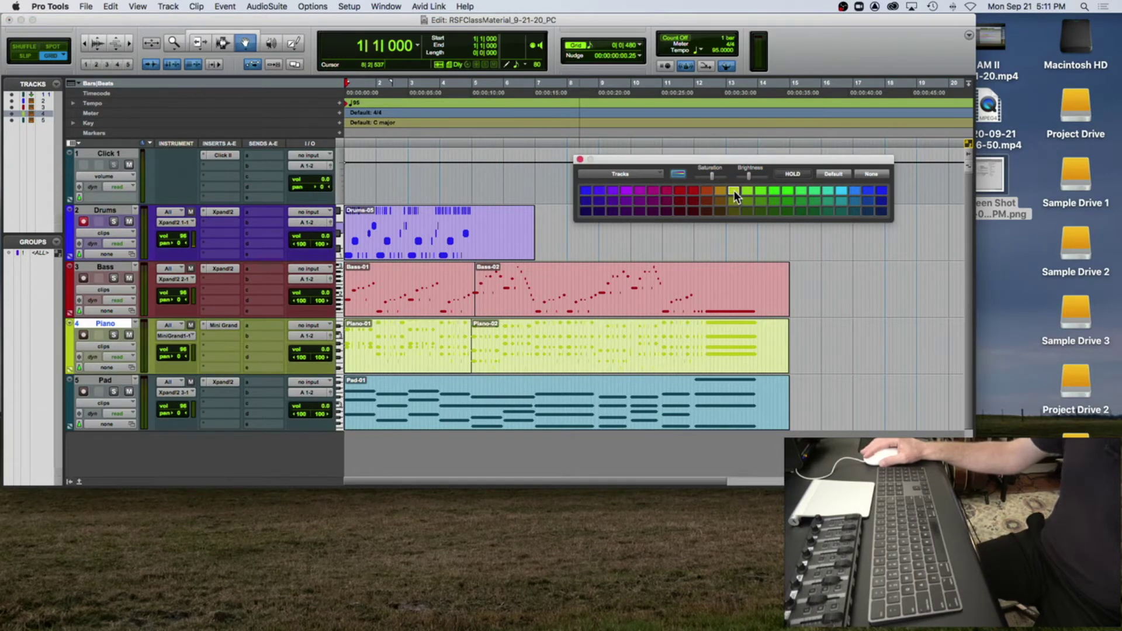
click(747, 190)
click(759, 191)
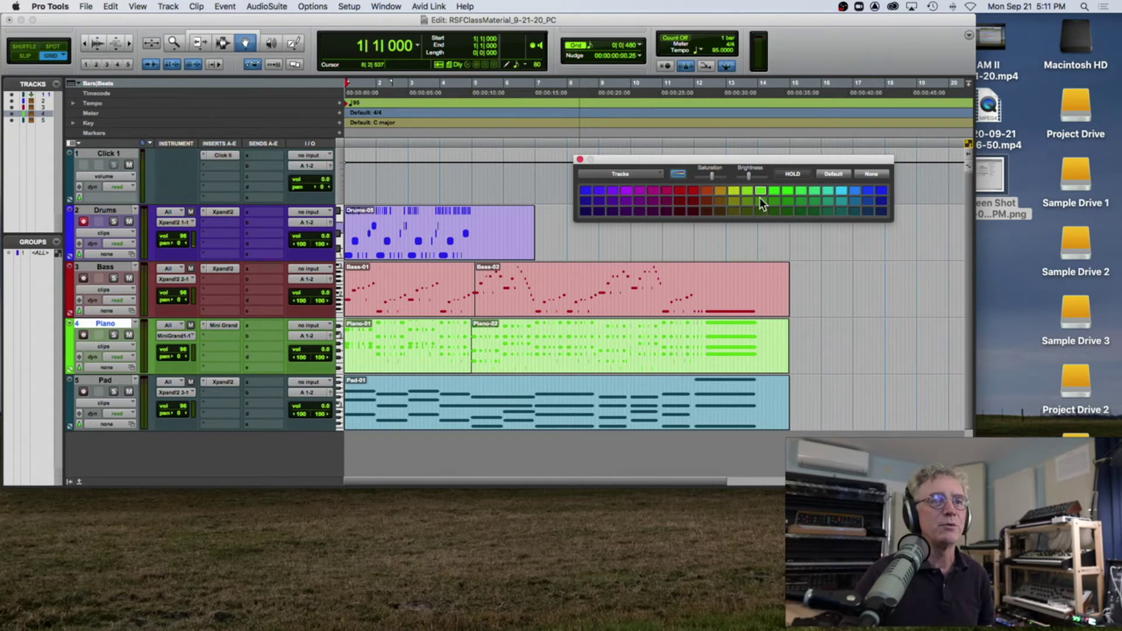
click(729, 208)
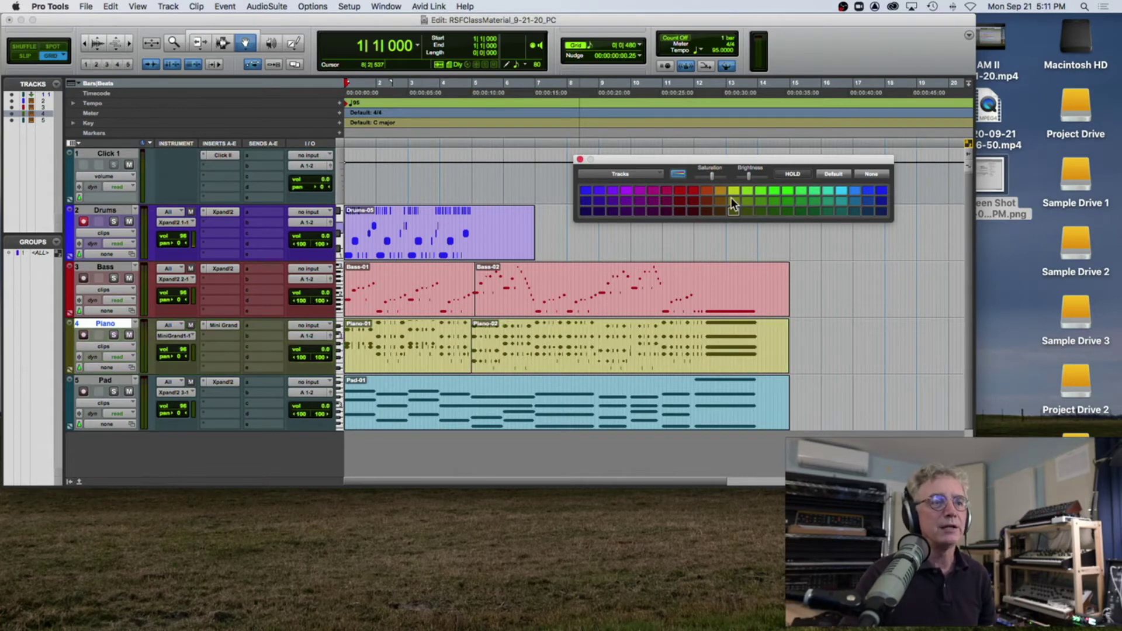
click(731, 198)
click(788, 202)
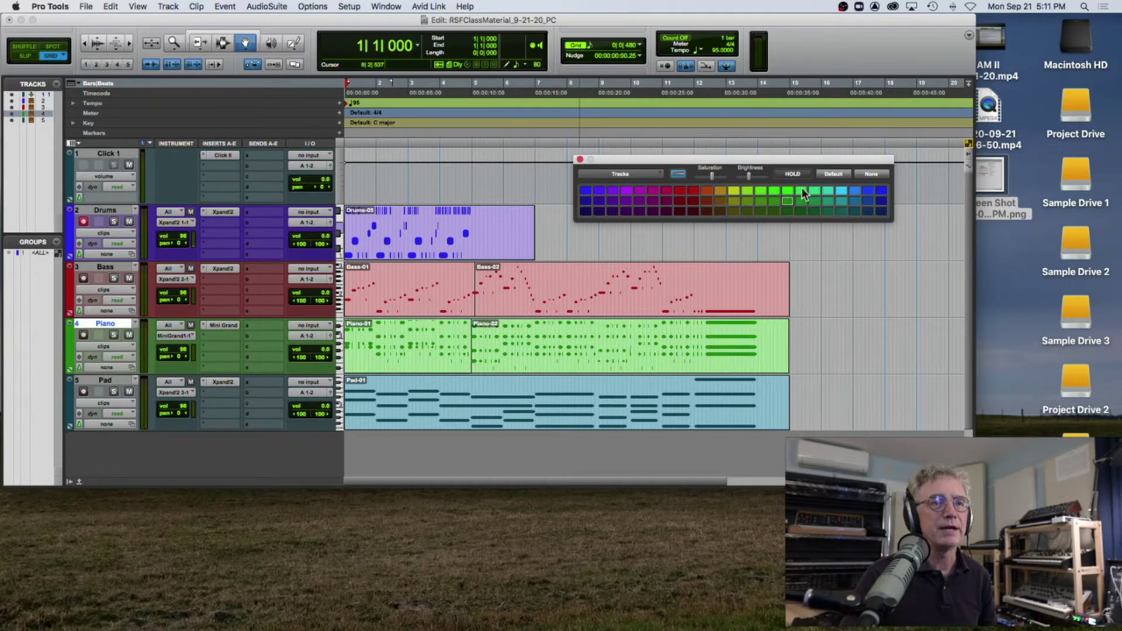
click(747, 189)
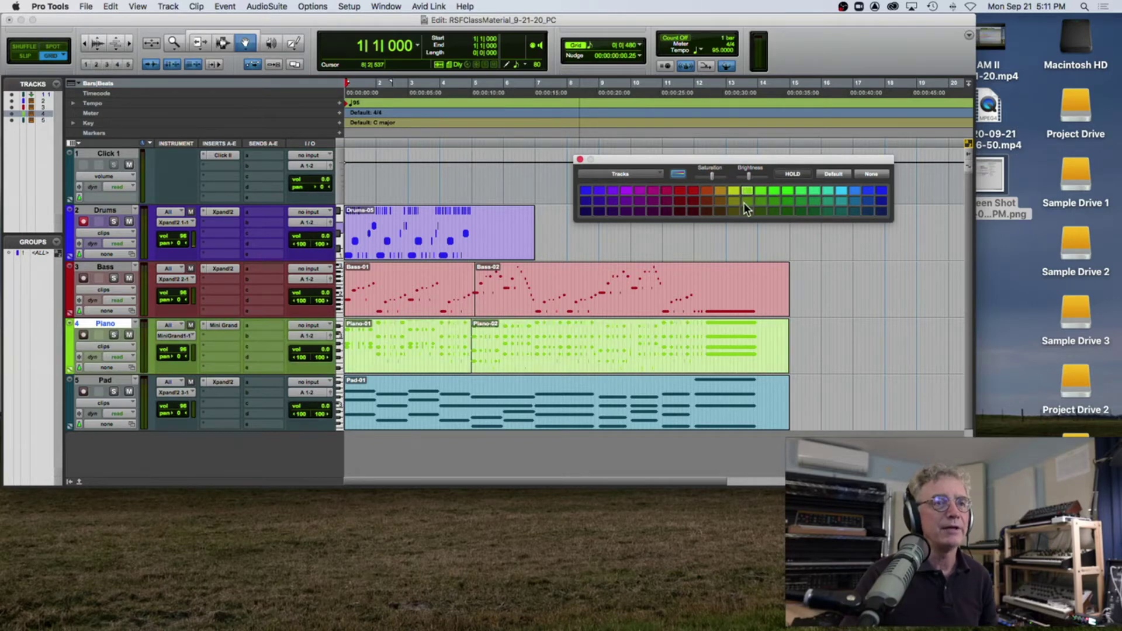
click(744, 201)
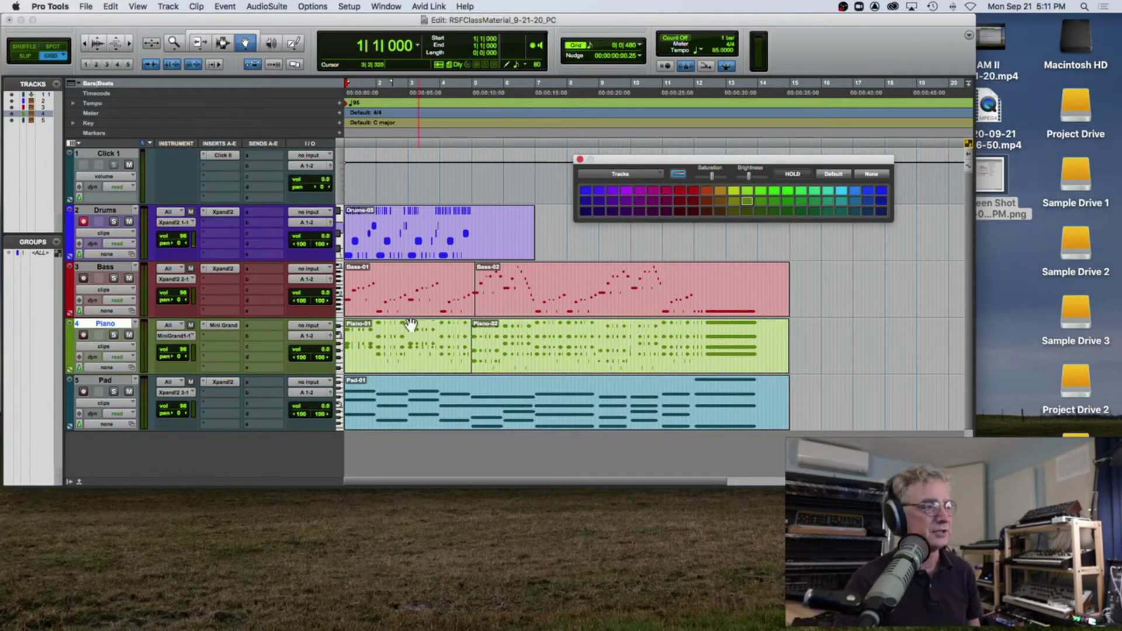
Step: Color the Pad track a medium purple and close the color palette
click(68, 397)
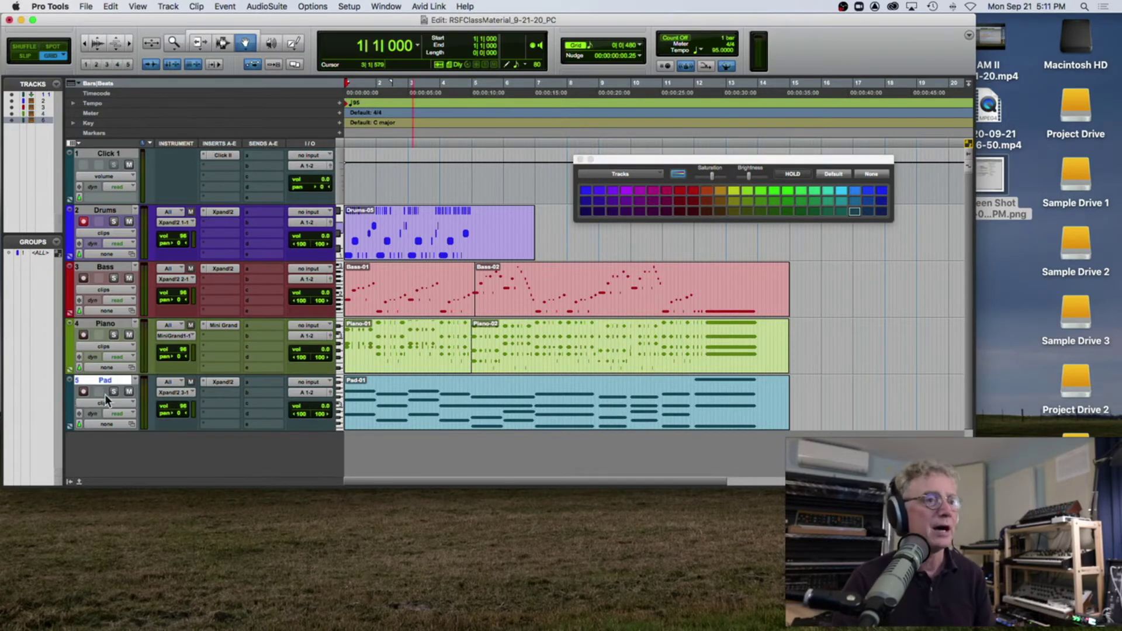
click(629, 191)
click(627, 201)
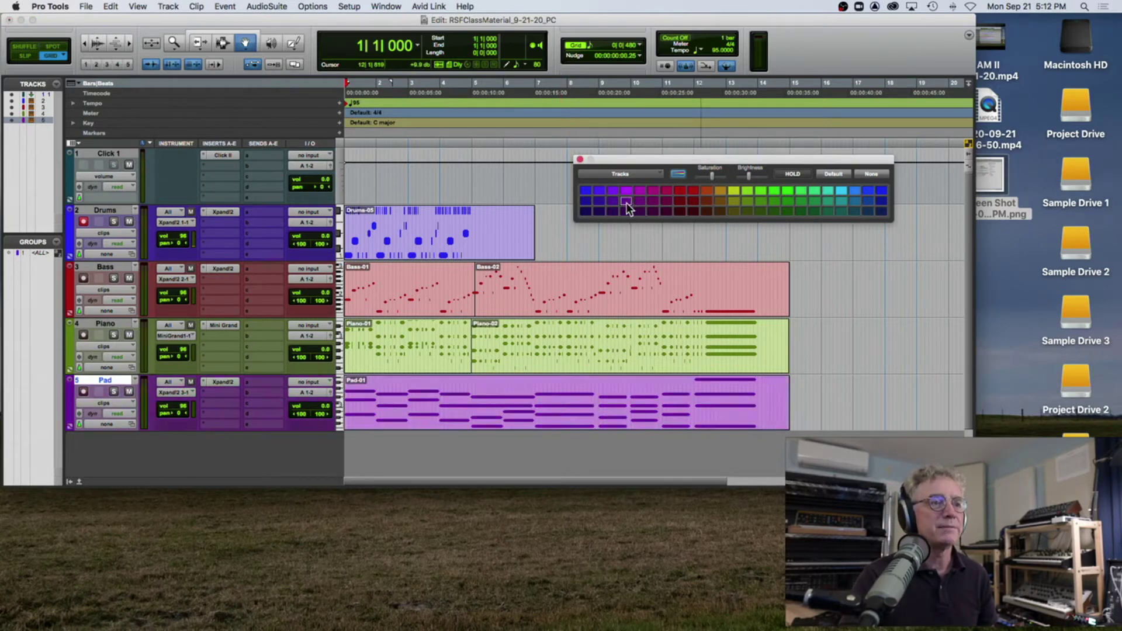
click(579, 159)
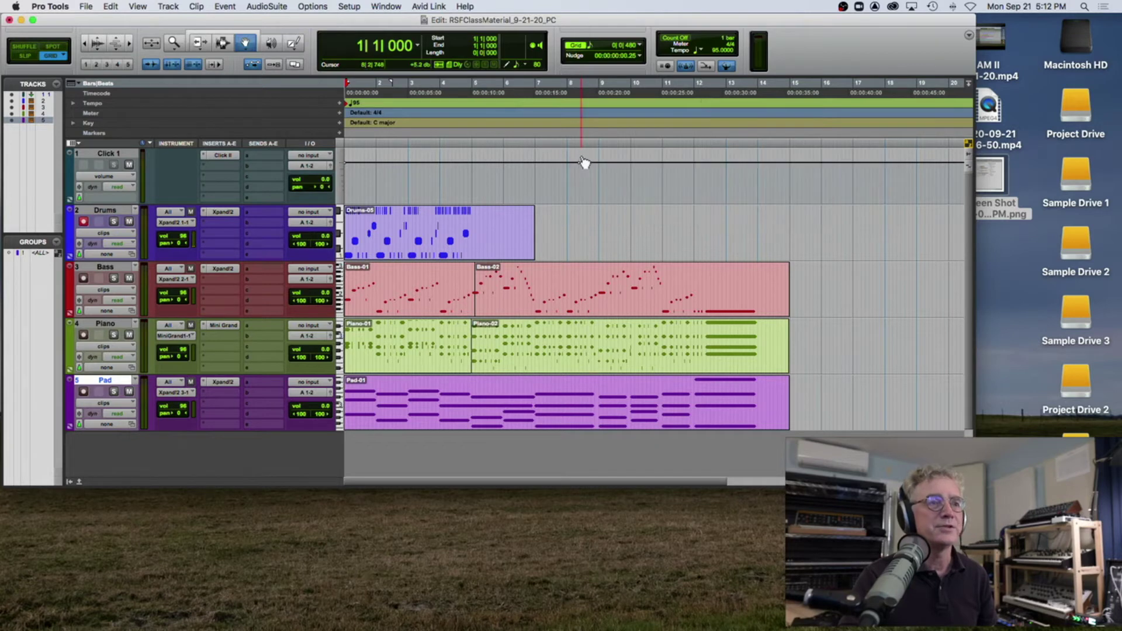
Step: Disarm recording on the Drums track, solo it, play it from the start of the session and stop playback
click(470, 123)
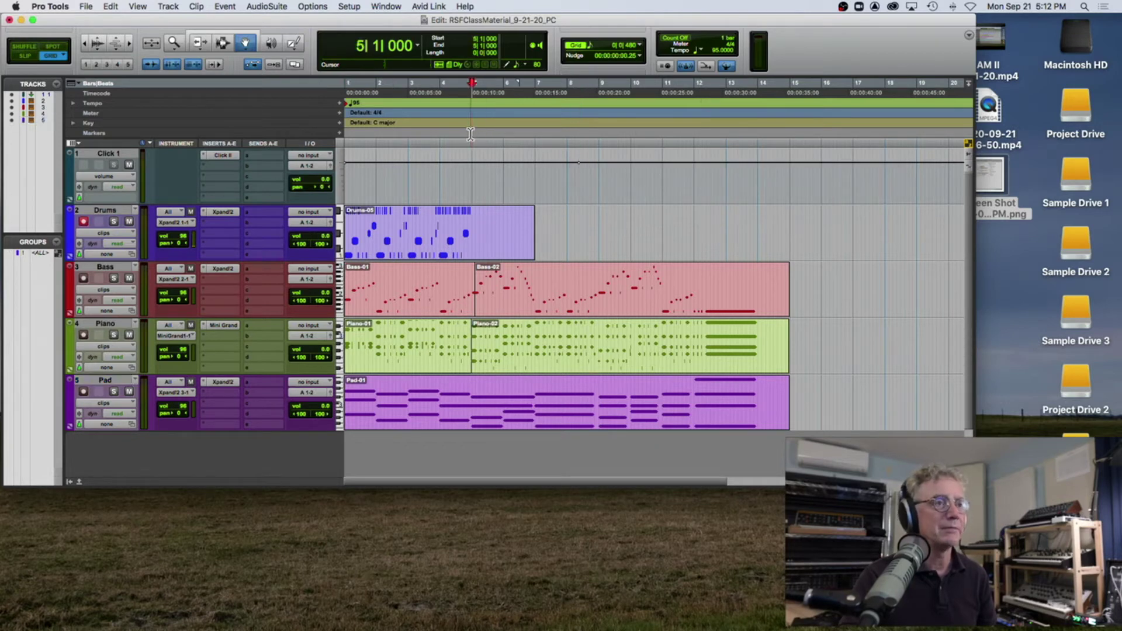
key(Return)
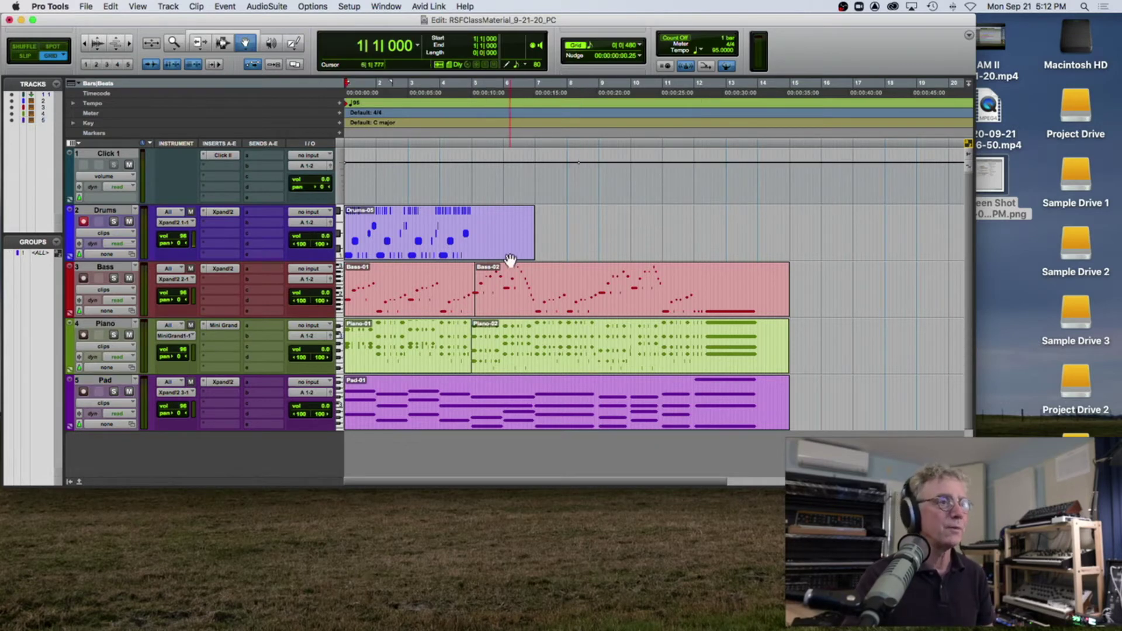
click(83, 222)
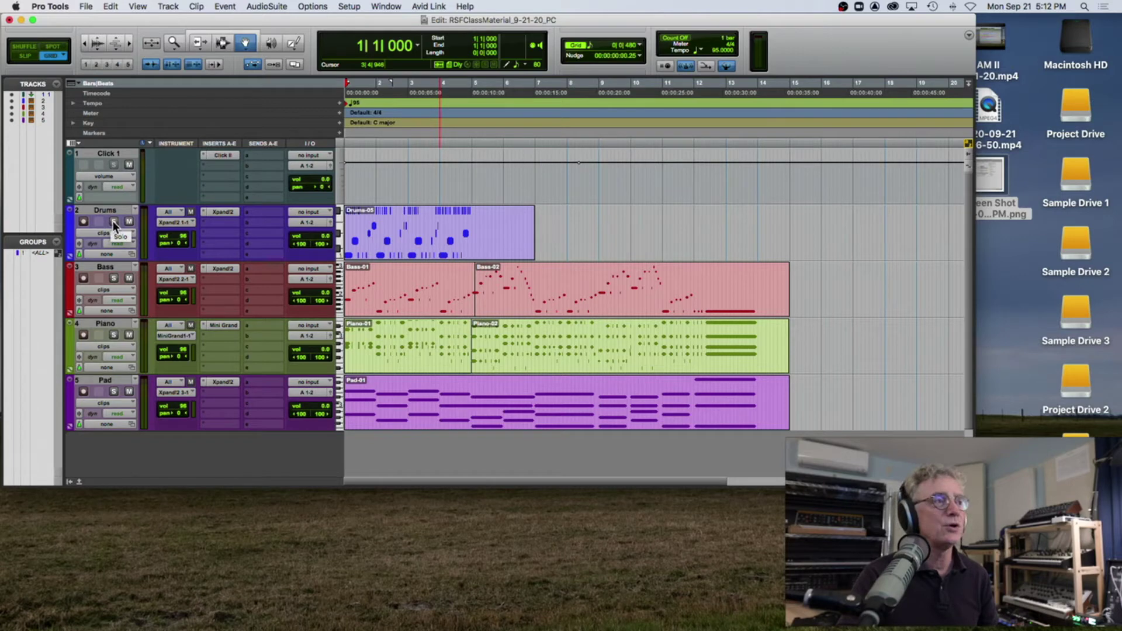
click(113, 222)
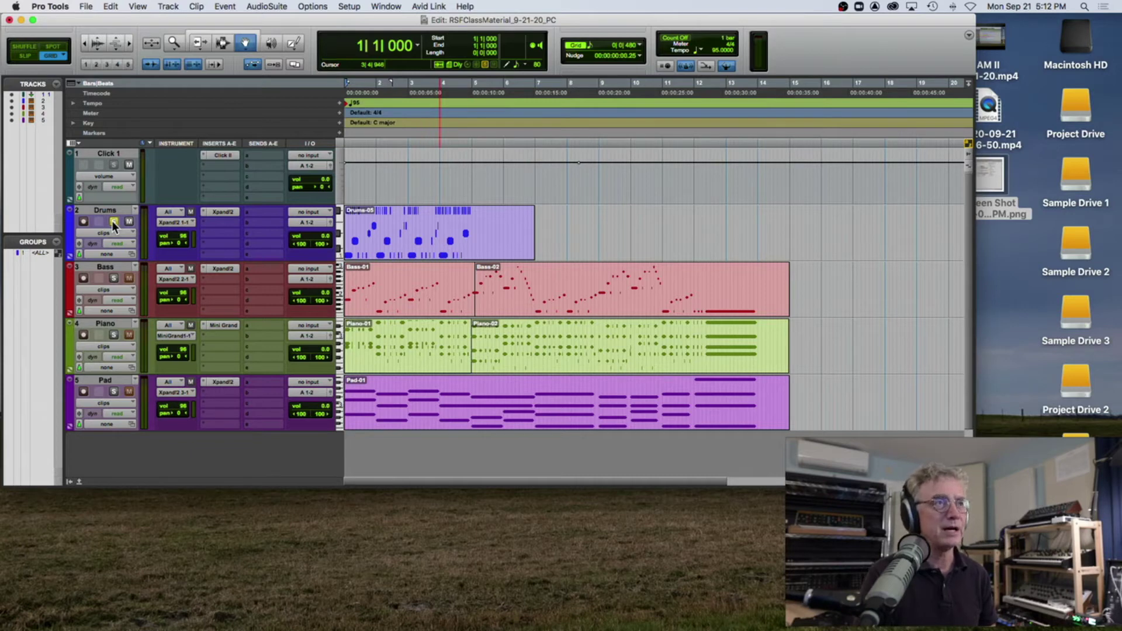
key(space)
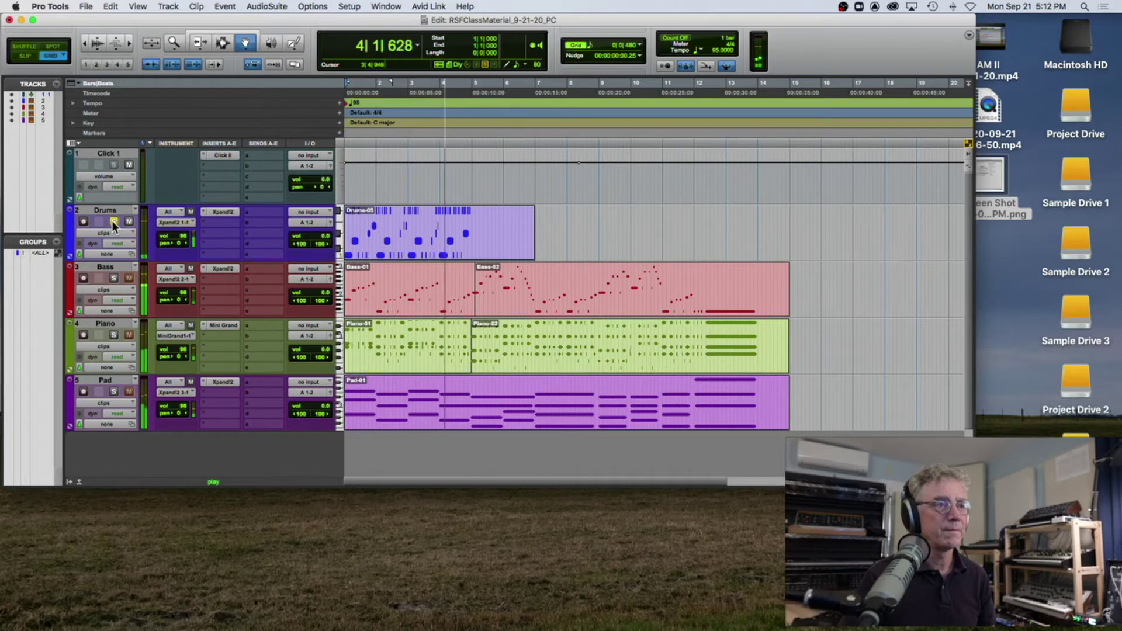
key(space)
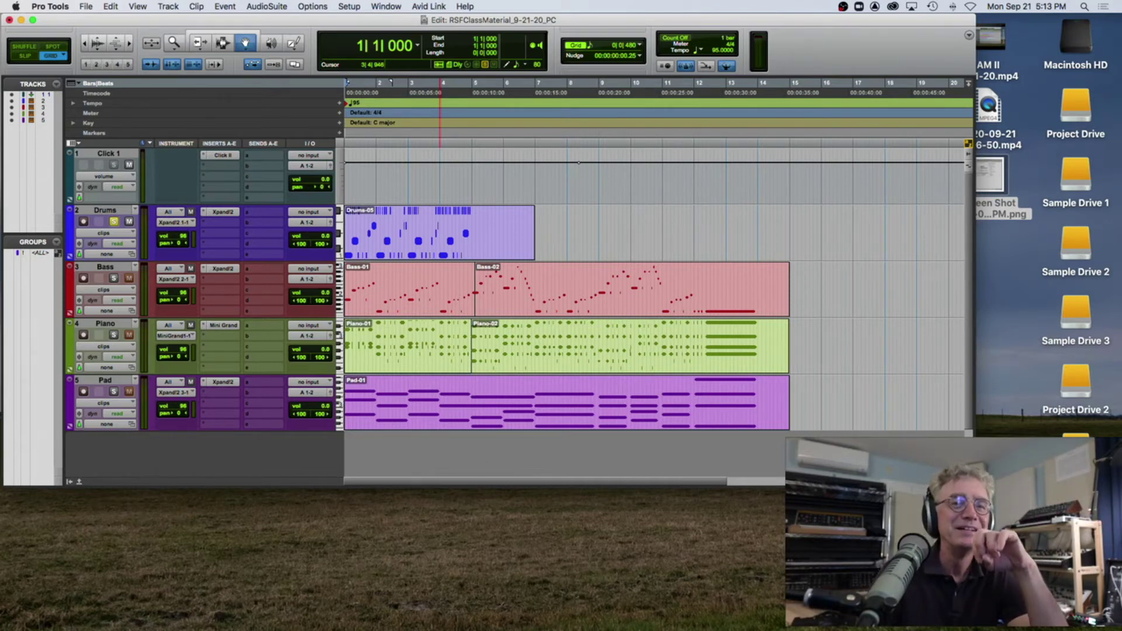
Step: Enlarge the Edit window and show the docked MIDI Editor, reducing its height so the Drums, Bass and Piano tracks are visible above it
drag(975, 485, 1111, 581)
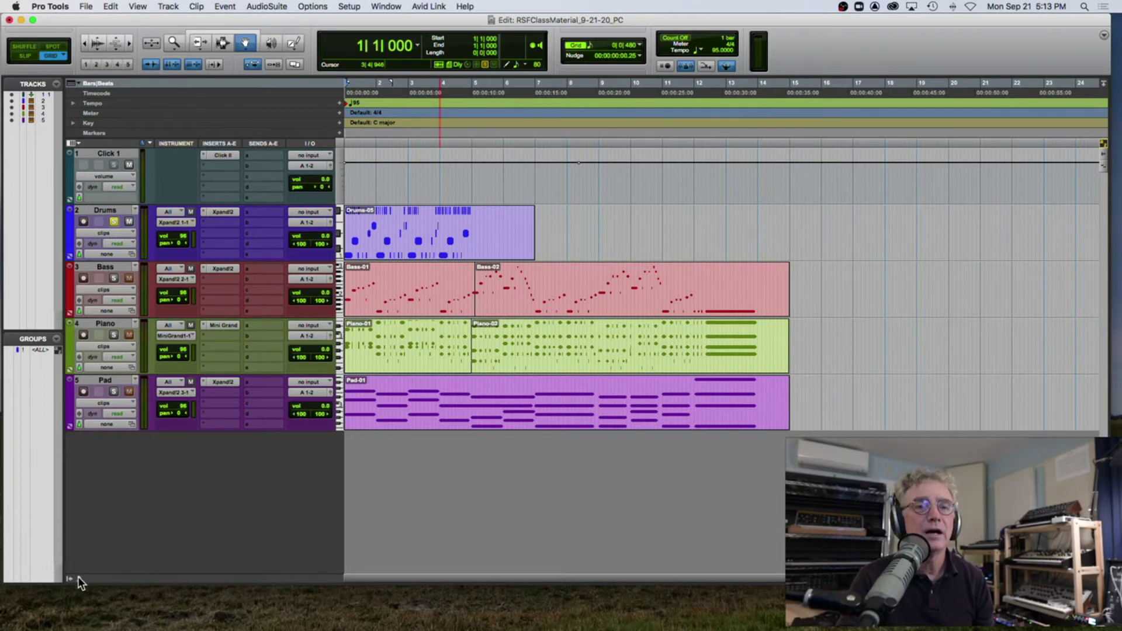
click(78, 579)
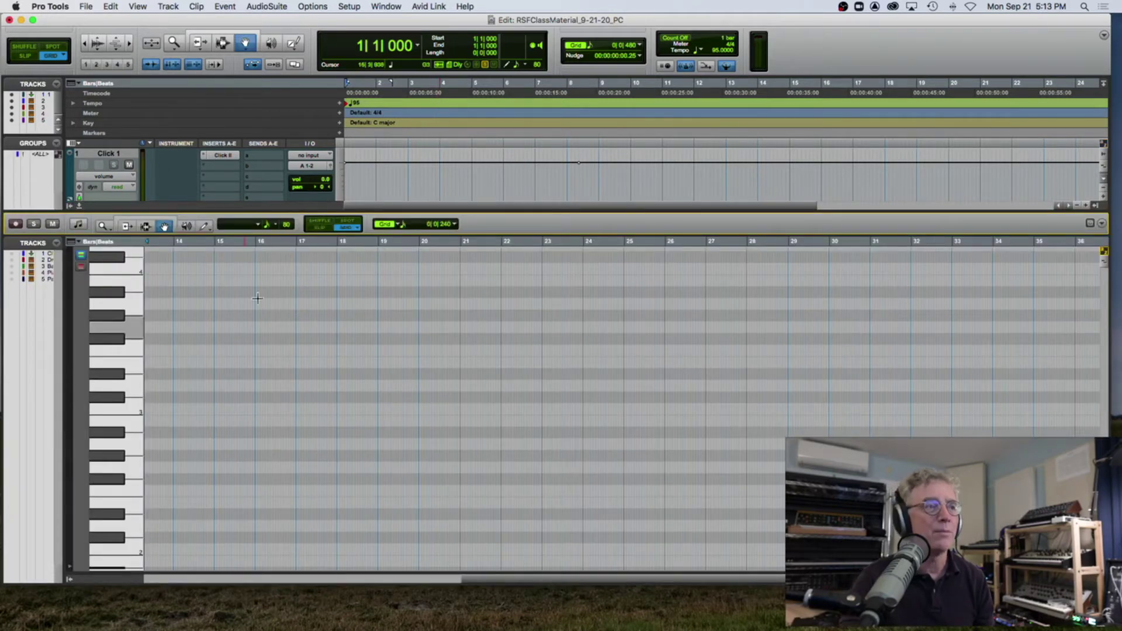
drag(289, 210, 309, 387)
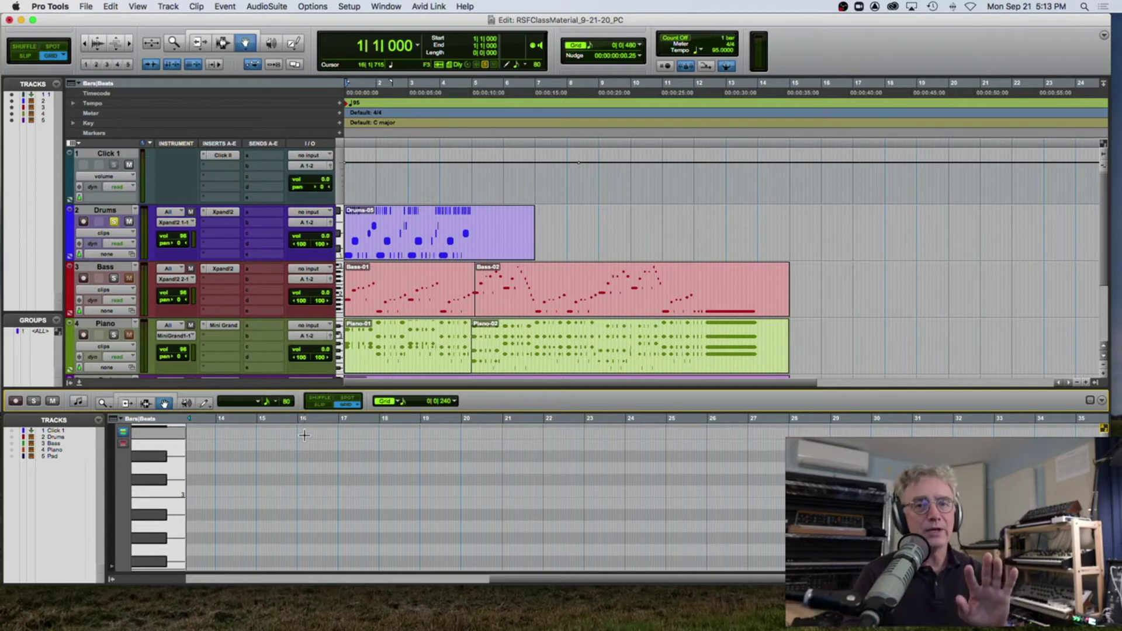
Step: View the MIDI Editor in its own separate window and close that window
click(387, 6)
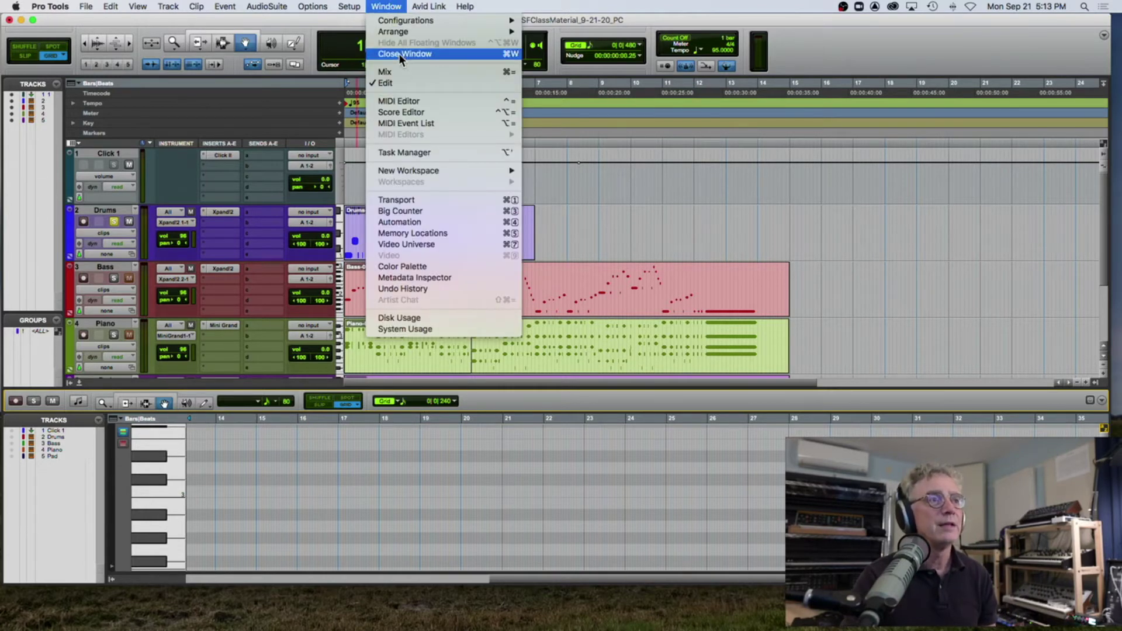
click(416, 100)
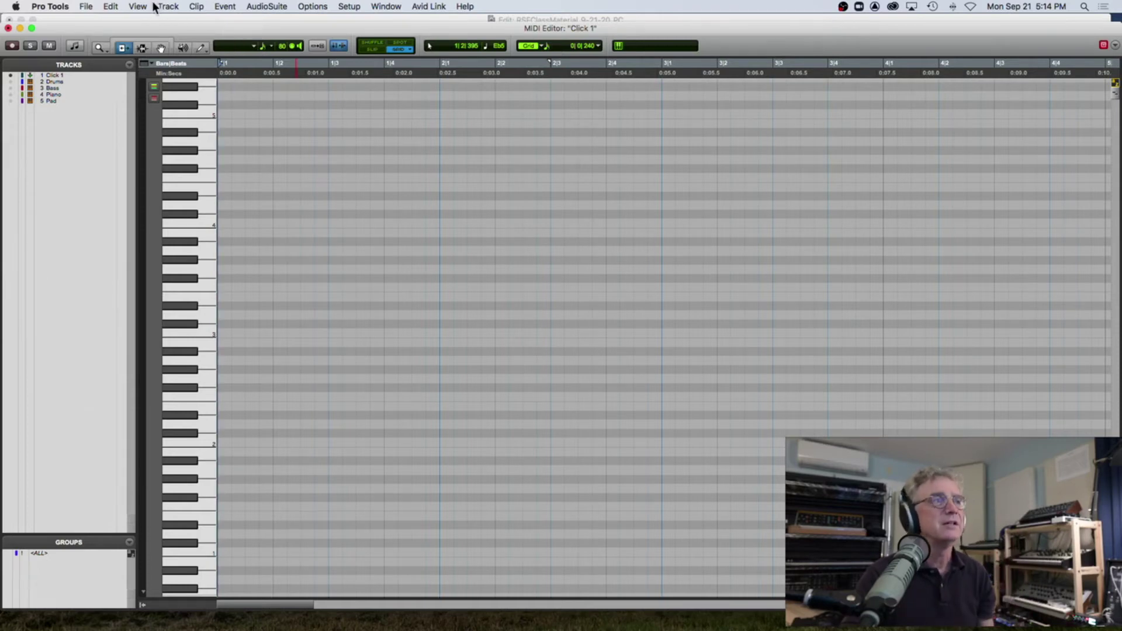
click(8, 28)
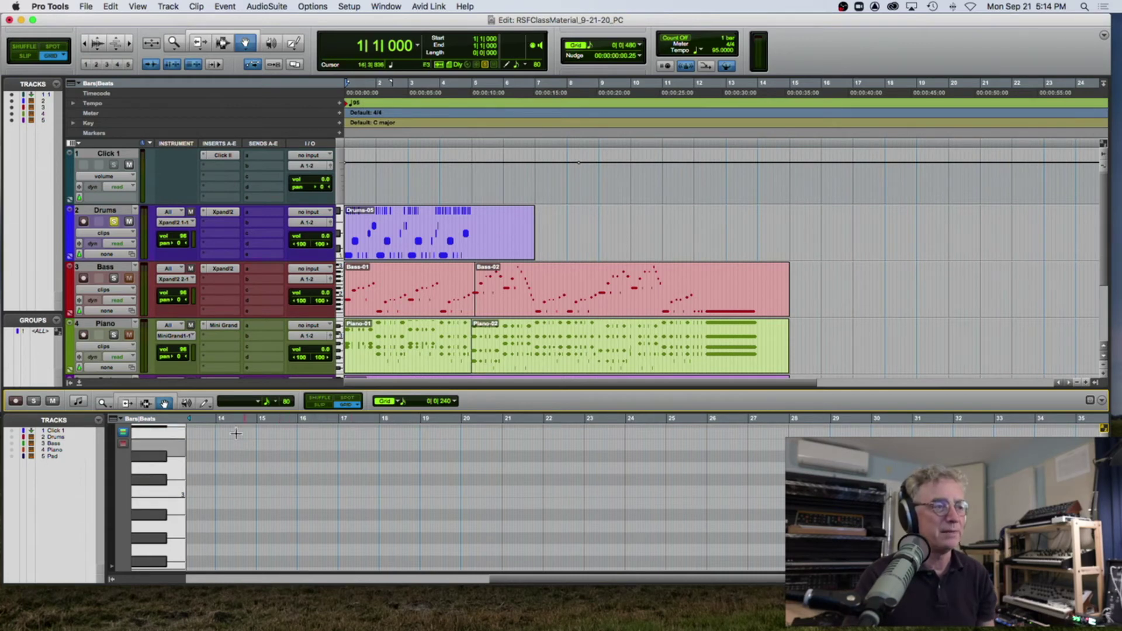
Step: Hide and restore the docked MIDI Editor's track list, and shift the Edit window away from the screen edge
drag(104, 470, 18, 474)
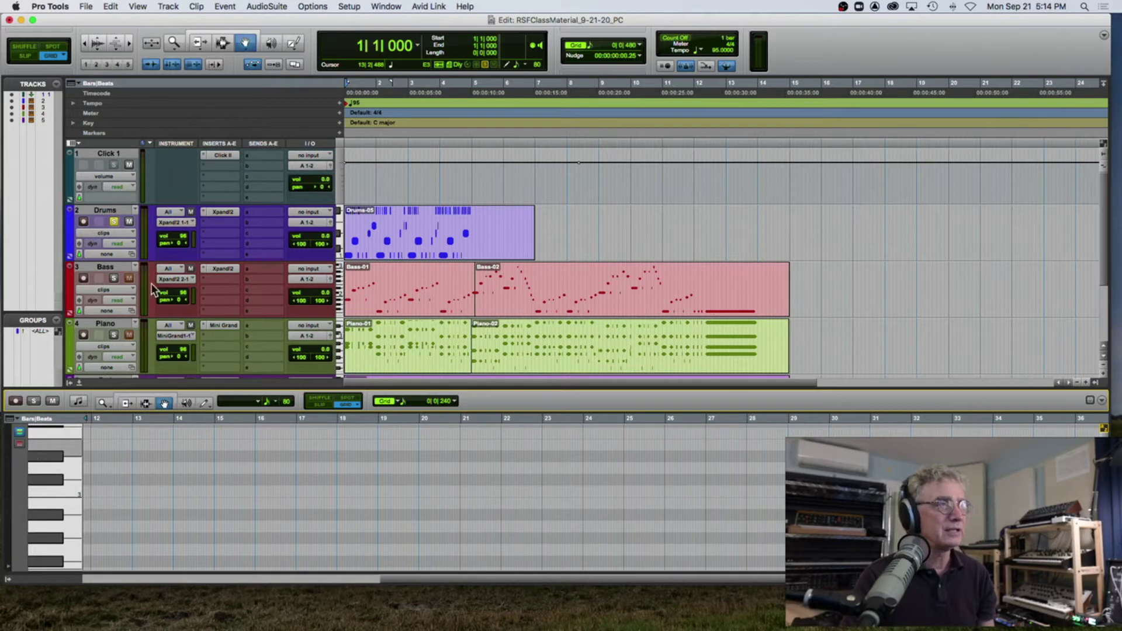
drag(237, 23, 265, 21)
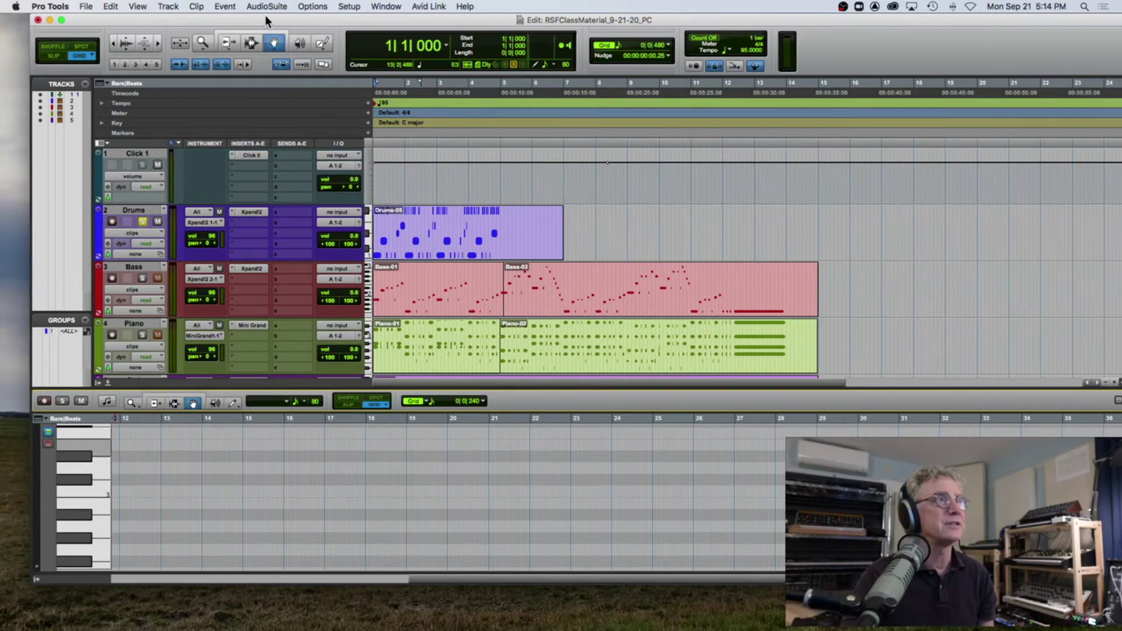
click(37, 580)
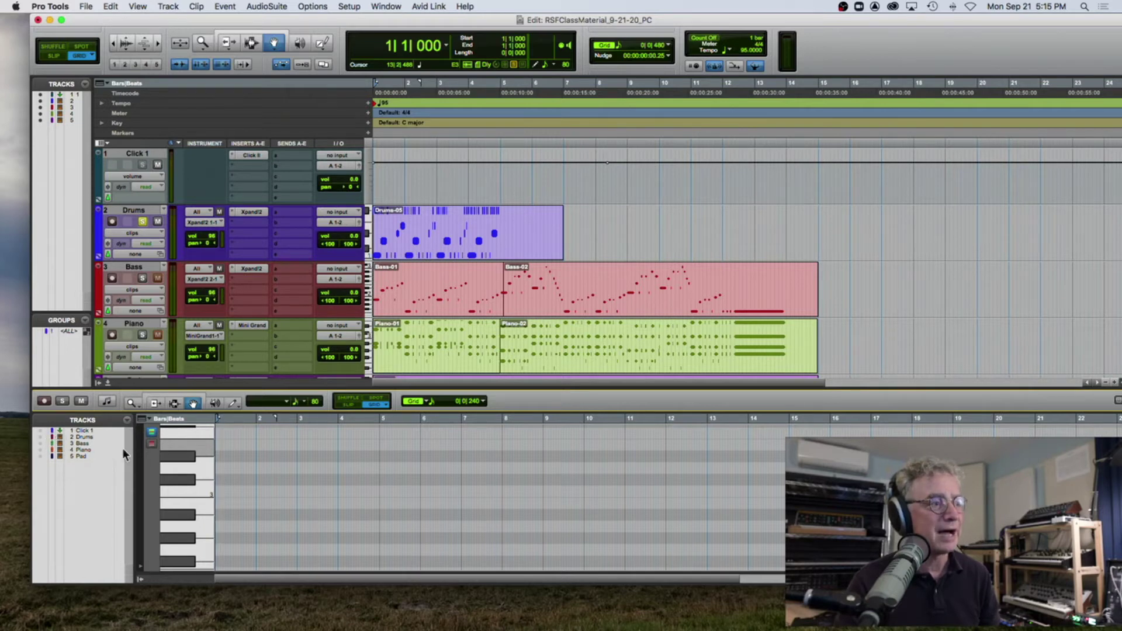
click(150, 433)
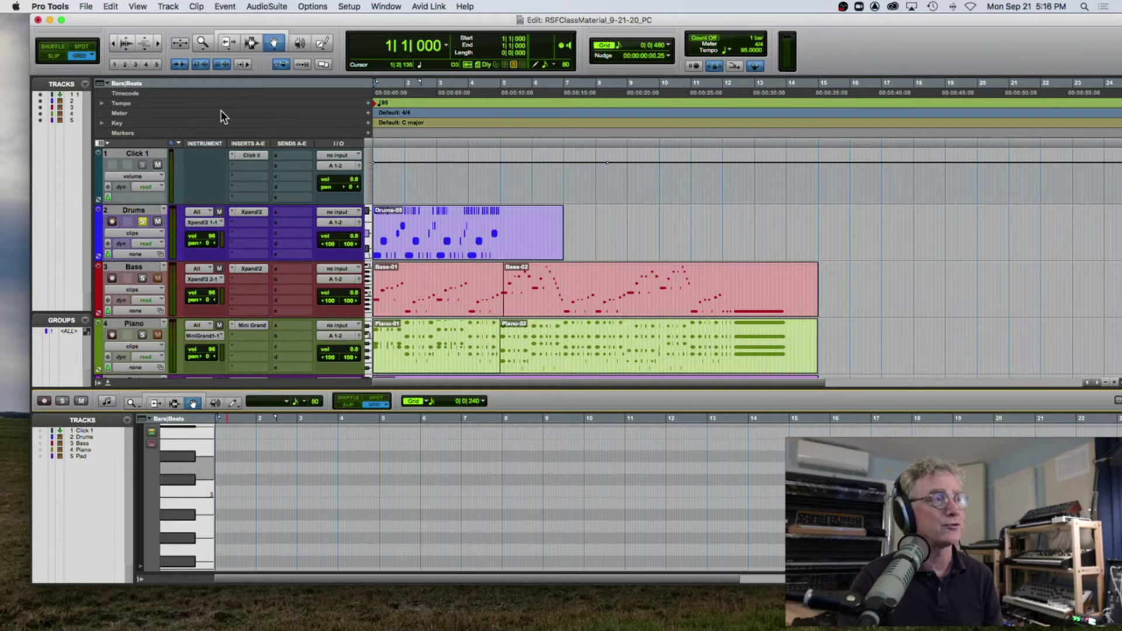
click(140, 7)
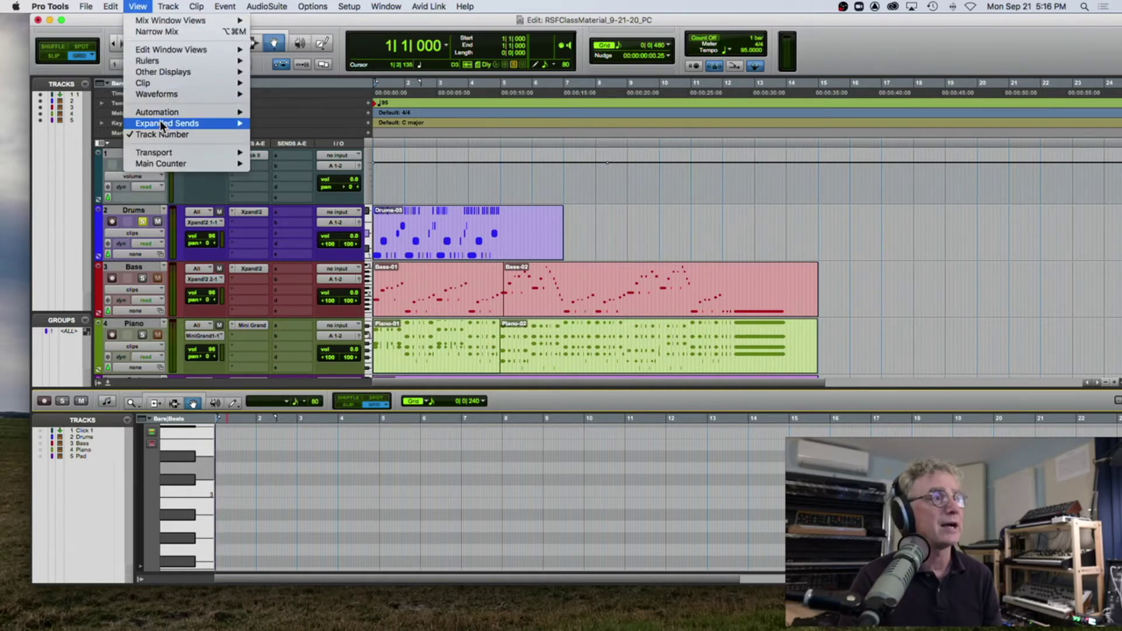
mouse_move(159, 123)
click(300, 79)
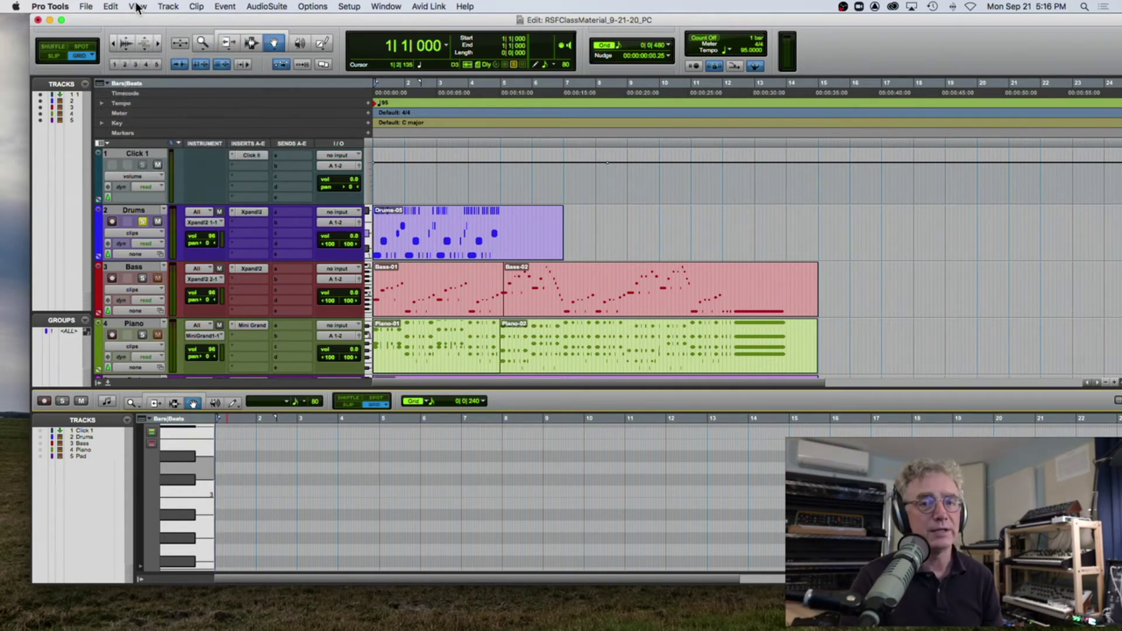
Step: Show the Drums track in the docked MIDI Editor and bring its low-pitched drum notes into view
click(40, 437)
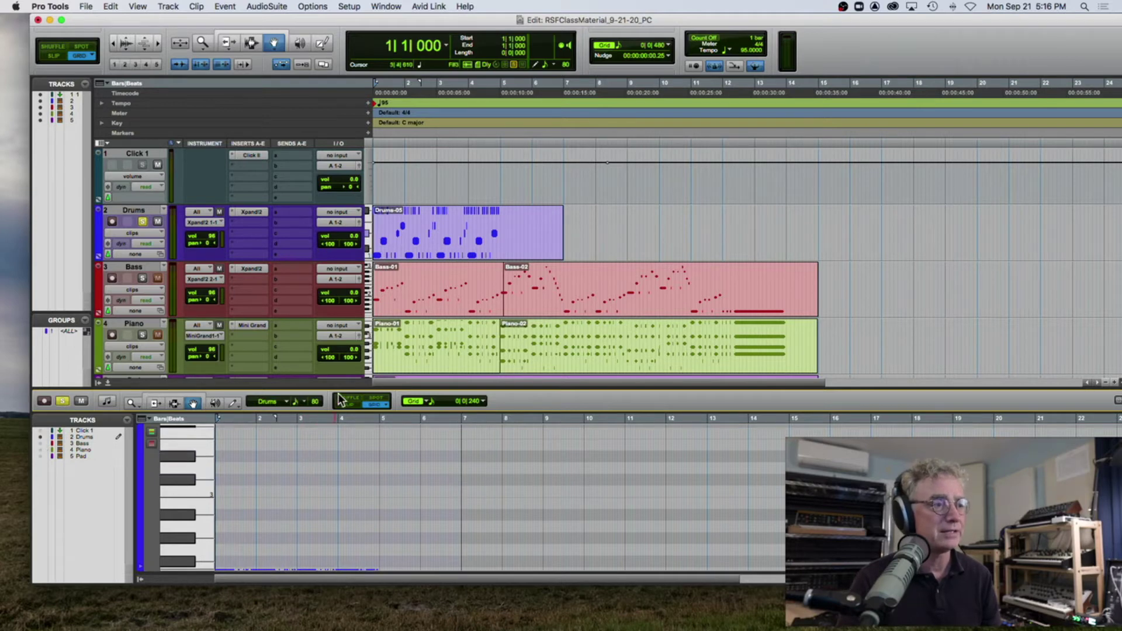
scroll(265, 551, up, 1)
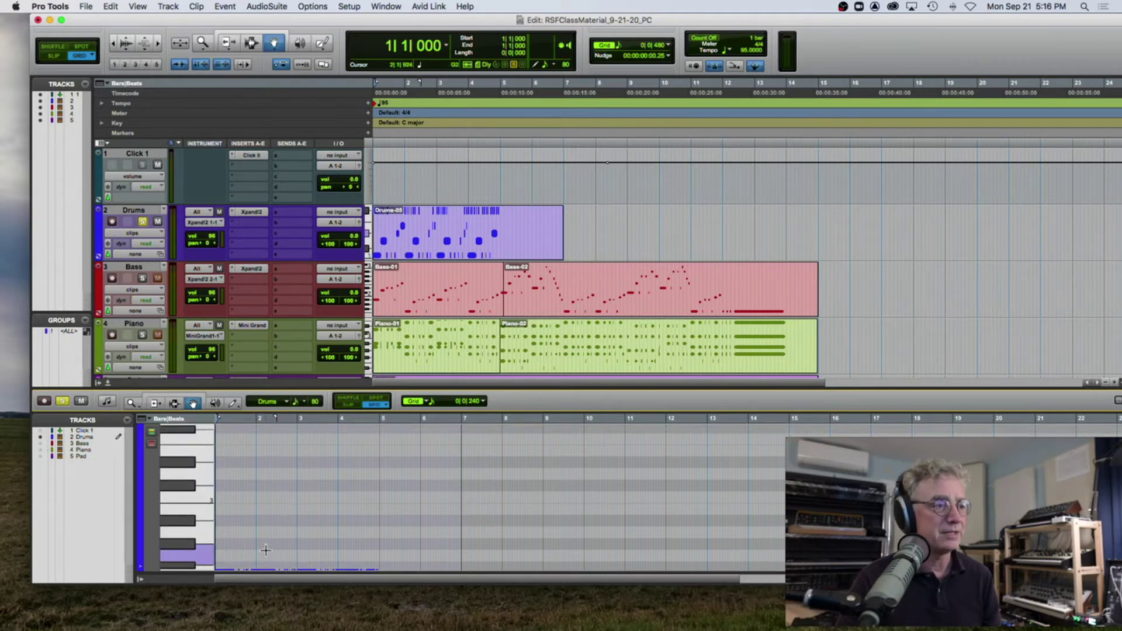
scroll(266, 551, up, 5)
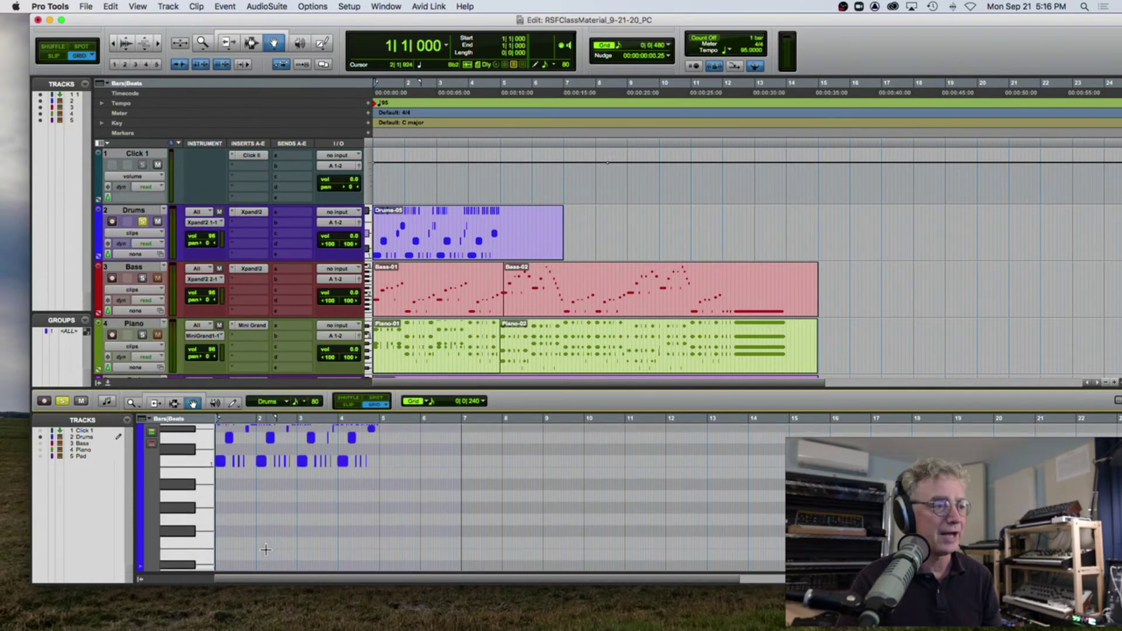
scroll(265, 550, up, 5)
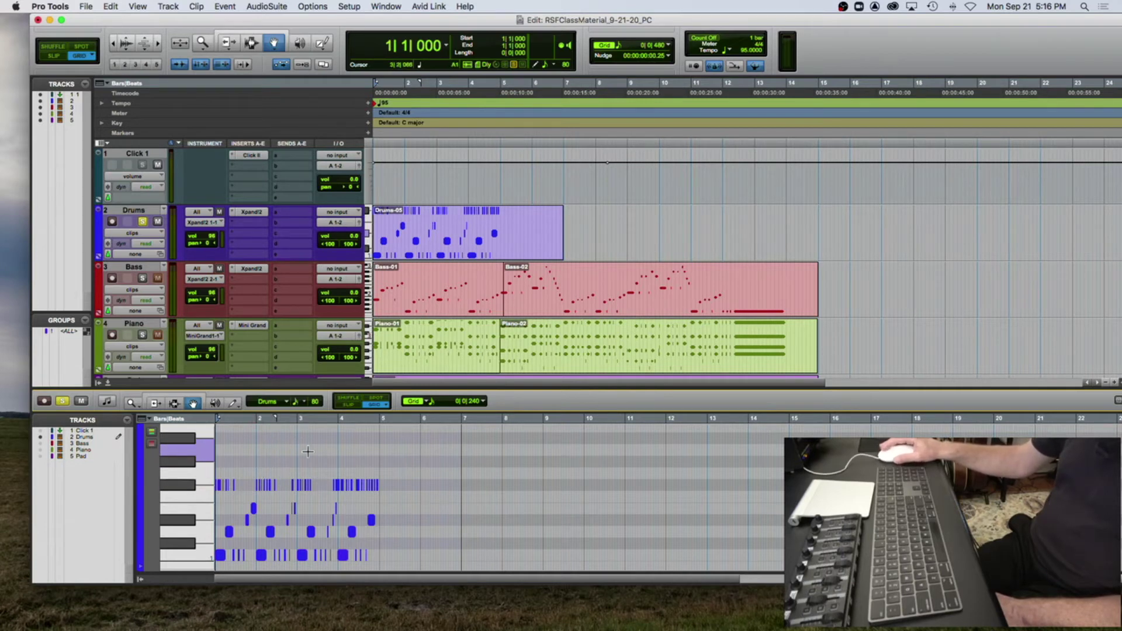
scroll(307, 454, up, 1)
scroll(307, 455, down, 1)
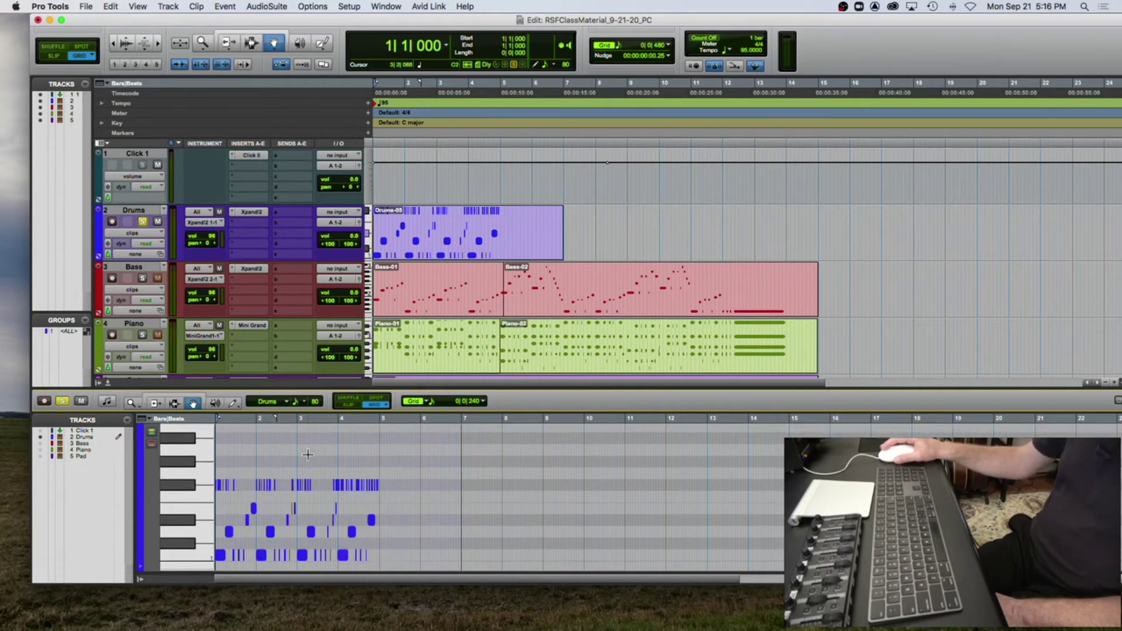
Step: Shift the Edit window to reveal its hidden edge controls and keep the drum notes in view in the MIDI Editor
drag(783, 19, 731, 21)
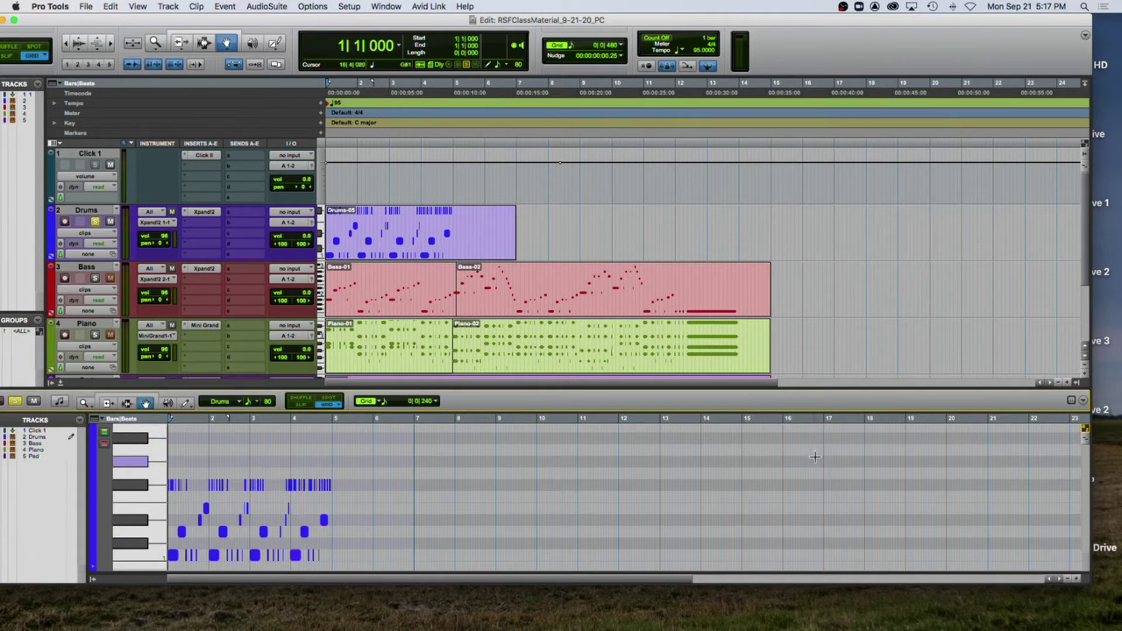
mouse_move(934, 610)
scroll(1036, 509, down, 1)
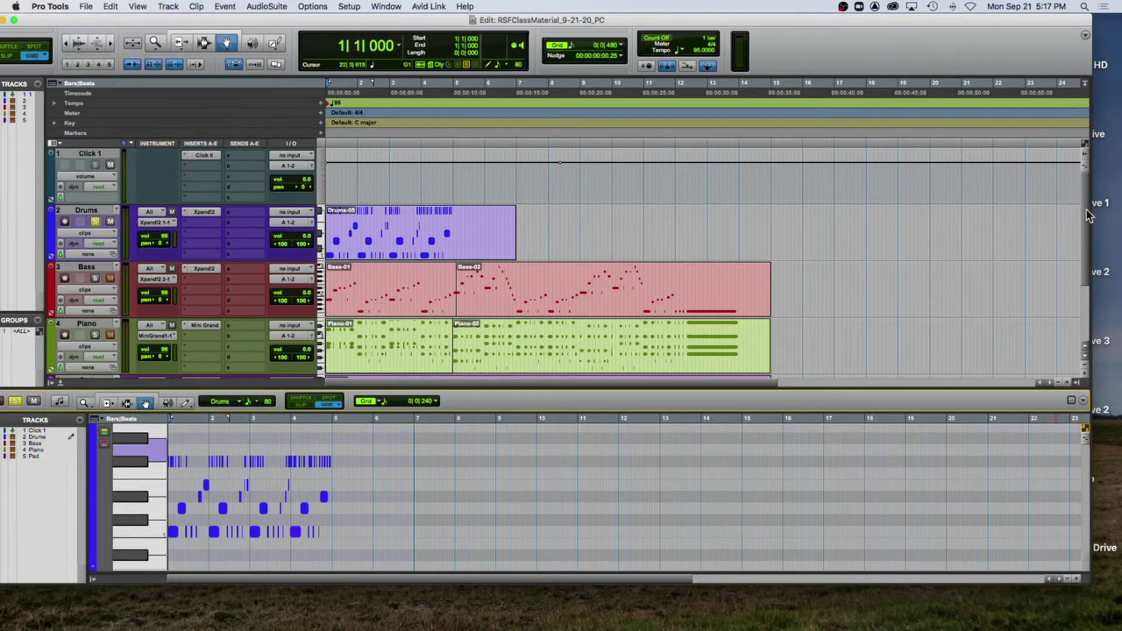
mouse_move(1086, 199)
mouse_down()
mouse_move(1078, 264)
mouse_move(1084, 182)
mouse_move(1074, 307)
mouse_move(1085, 178)
mouse_up()
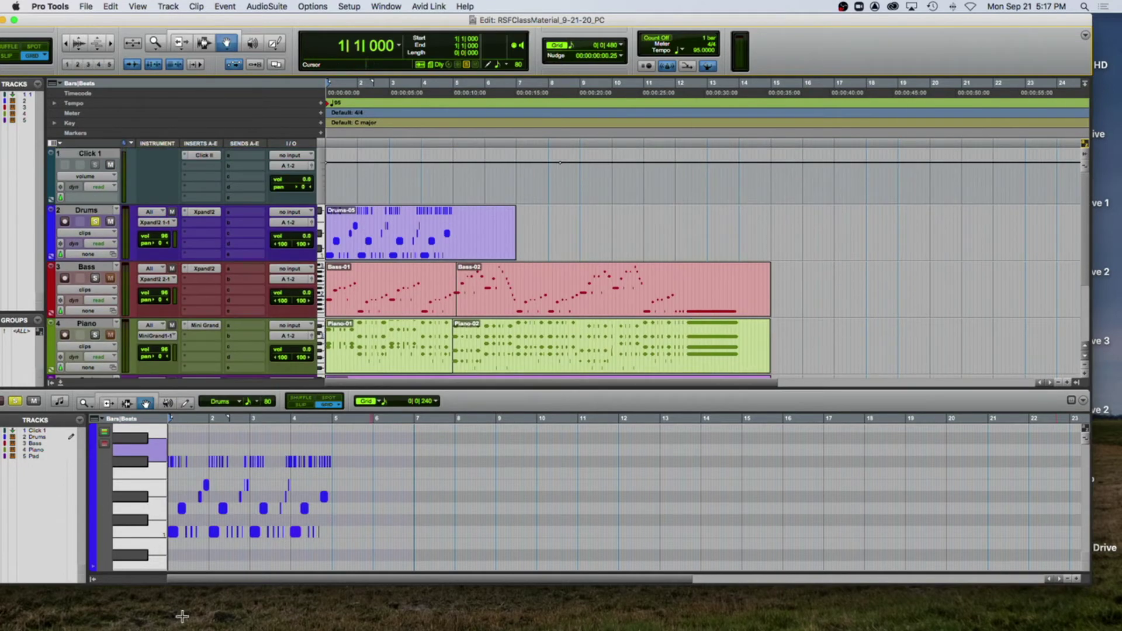
scroll(264, 512, down, 5)
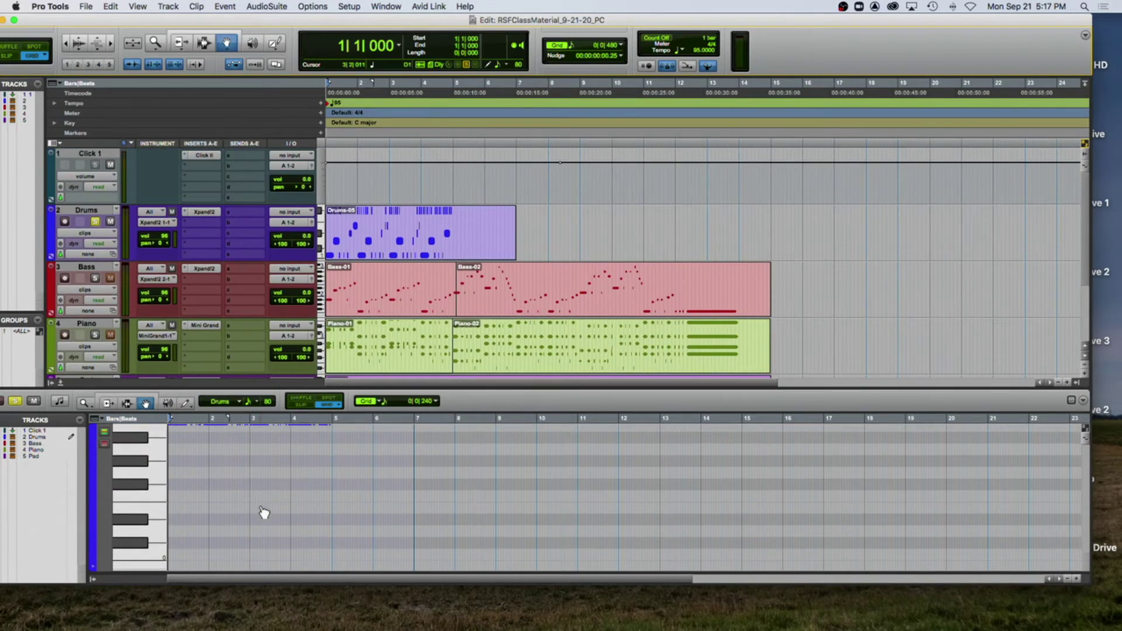
scroll(264, 513, up, 5)
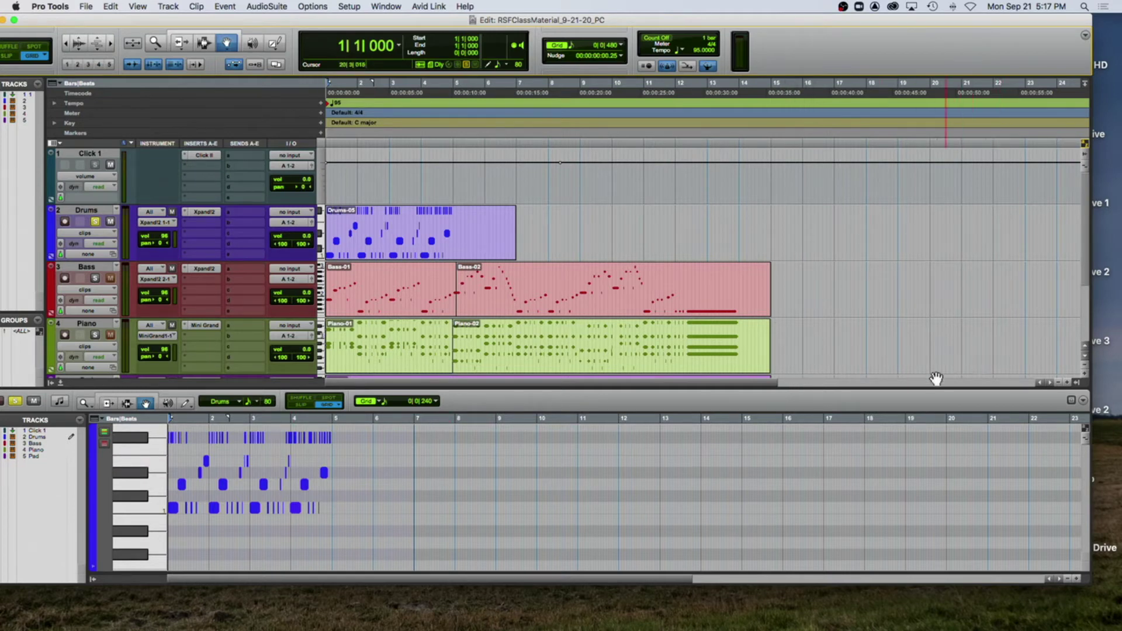
Step: Give the docked MIDI Editor keyboard focus and zoom the drum notes horizontally in and out several times
click(1084, 431)
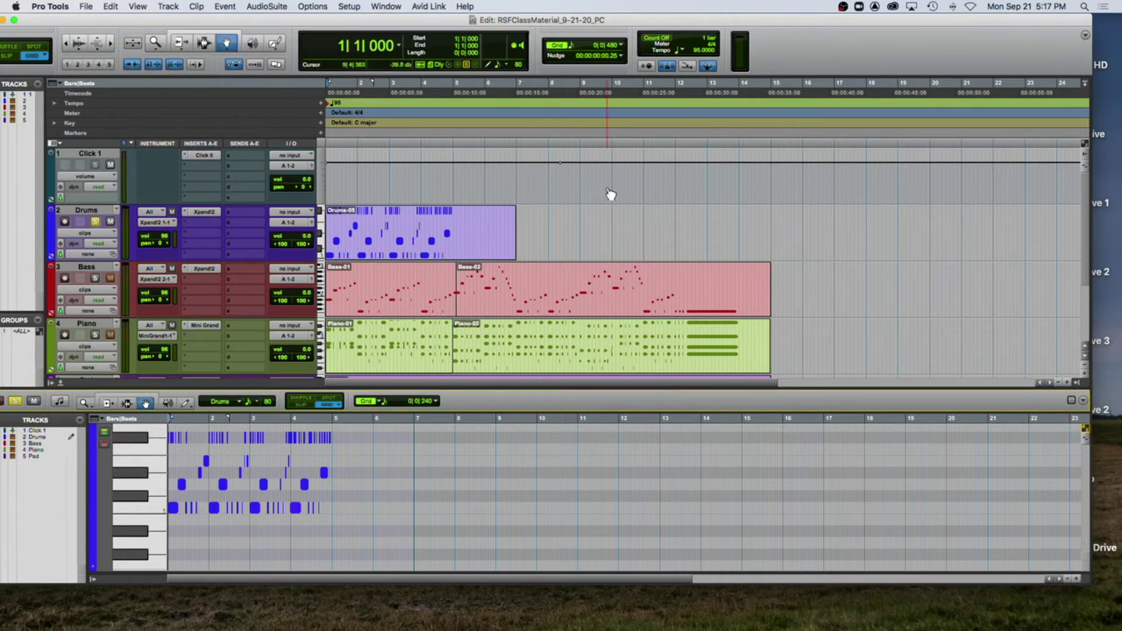
key(t)
key(t)
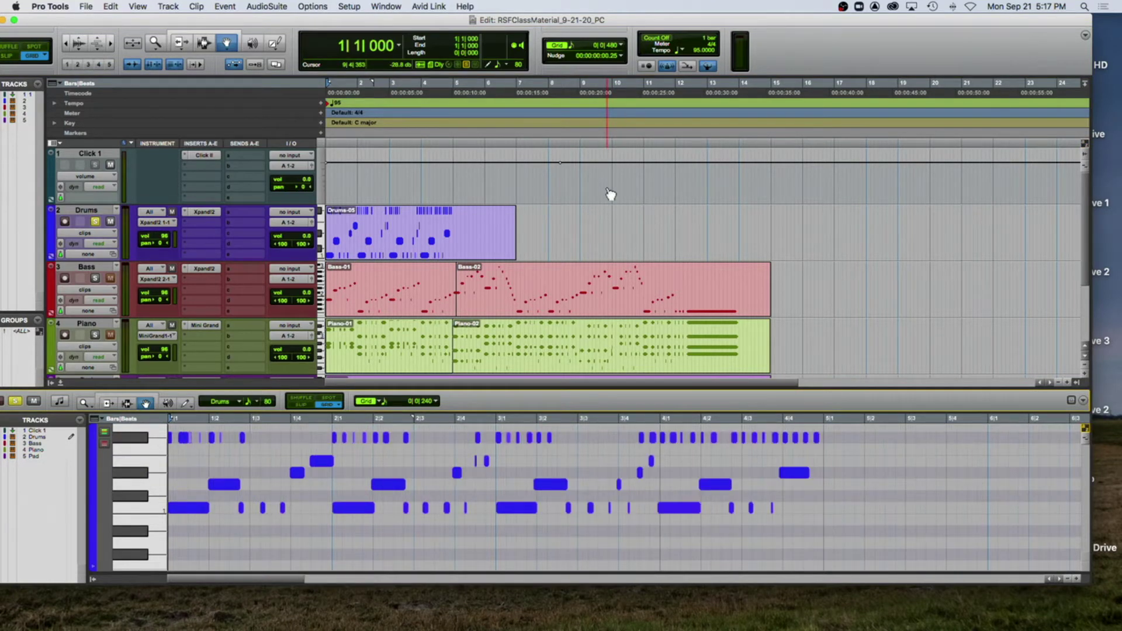
key(r)
key(r)
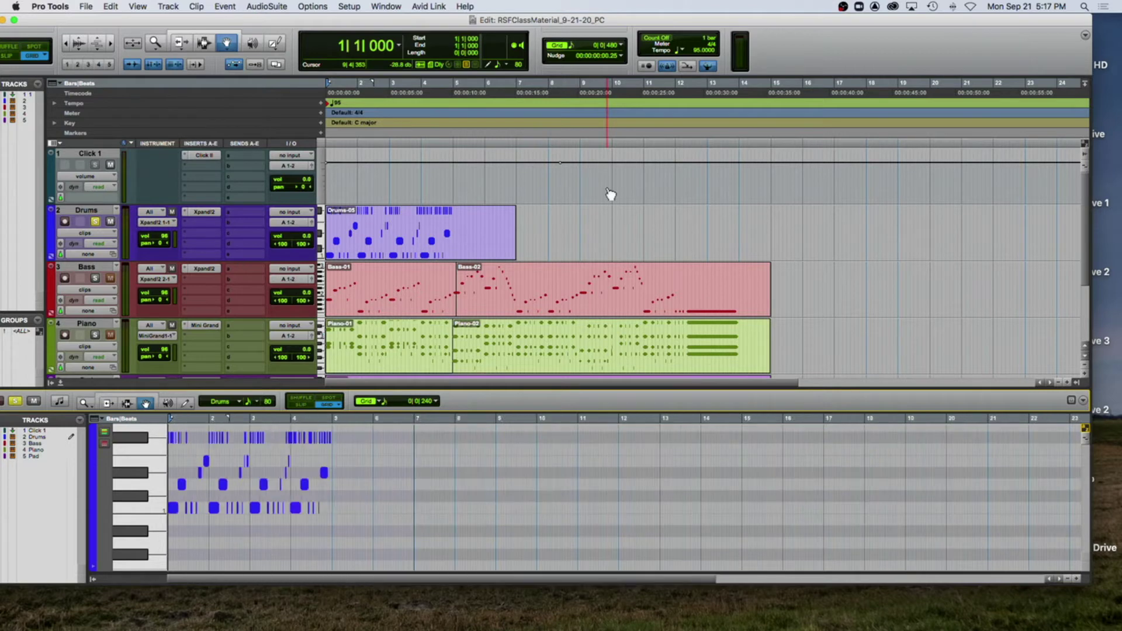
key(t)
key(t)
key(t)
key(r)
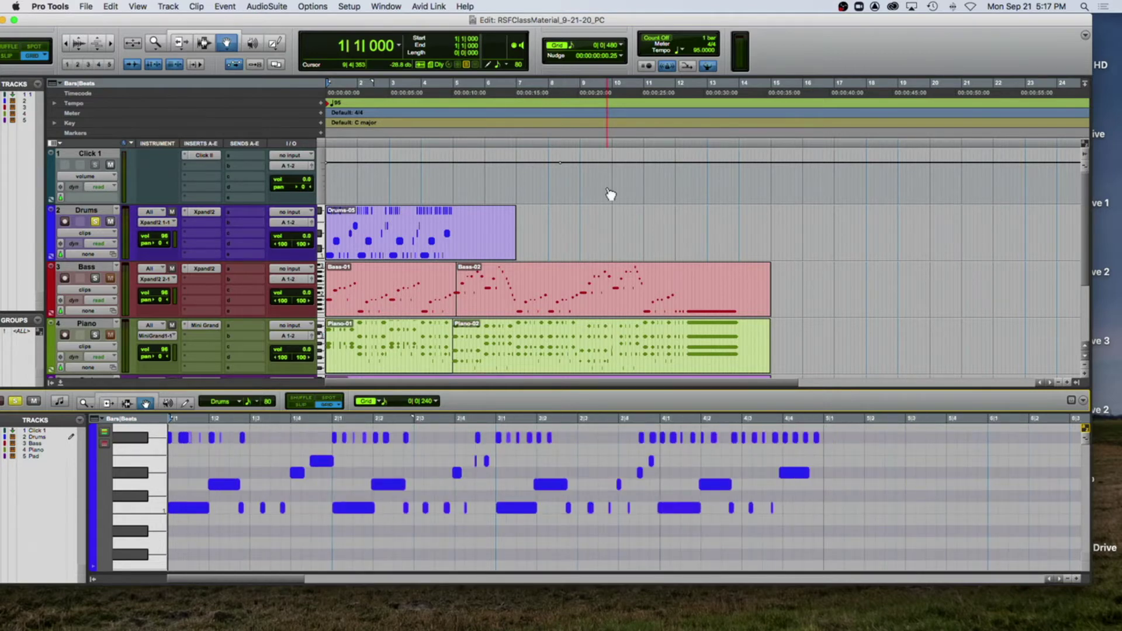
key(r)
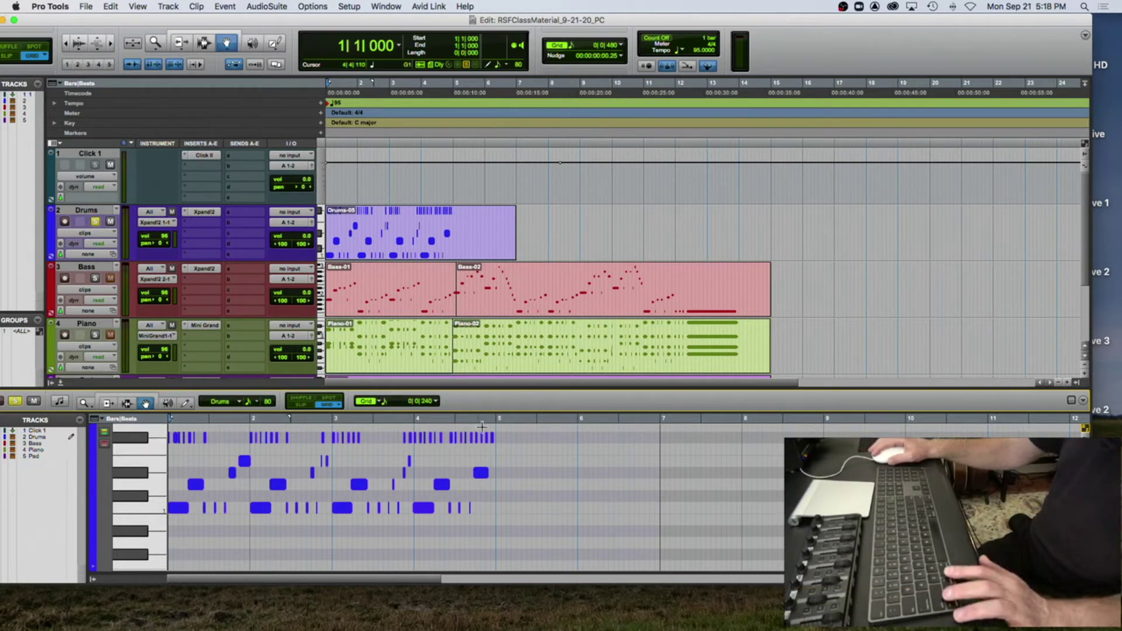
Step: Select the drum notes along the MIDI Editor's ruler from the session start to 5|2|240 and zoom to the selection
drag(502, 421, 393, 425)
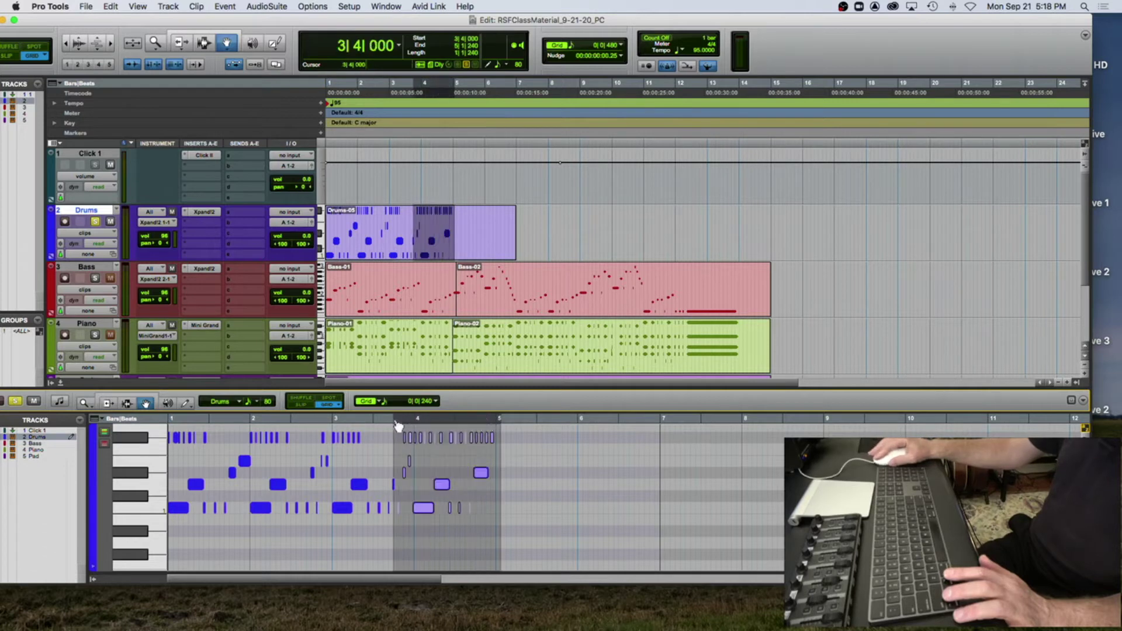
click(511, 420)
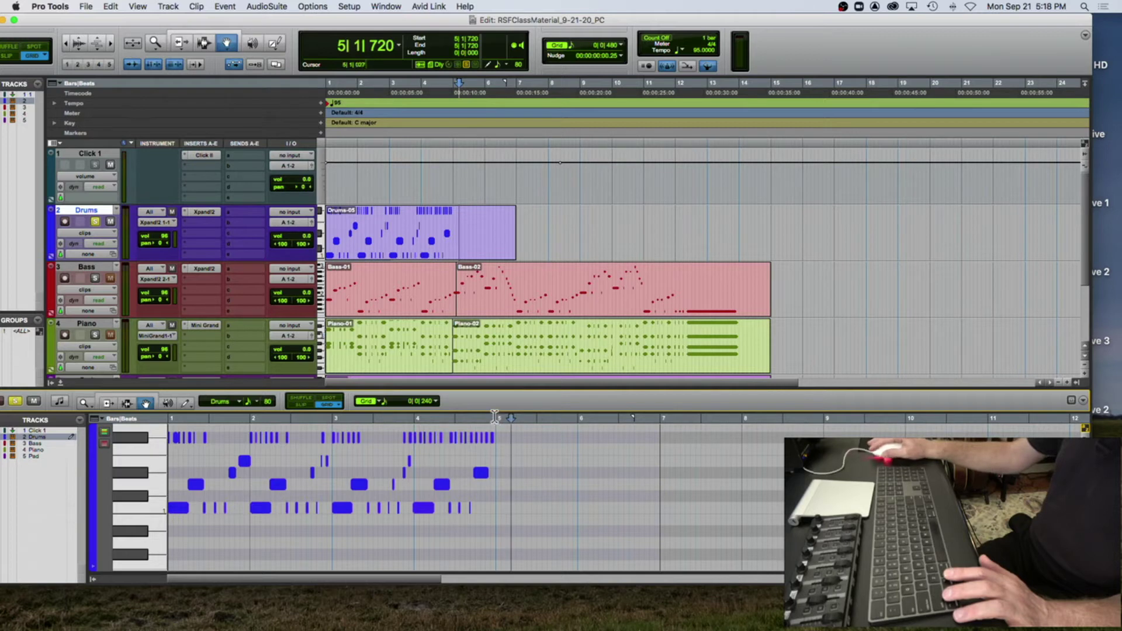
drag(520, 420, 147, 422)
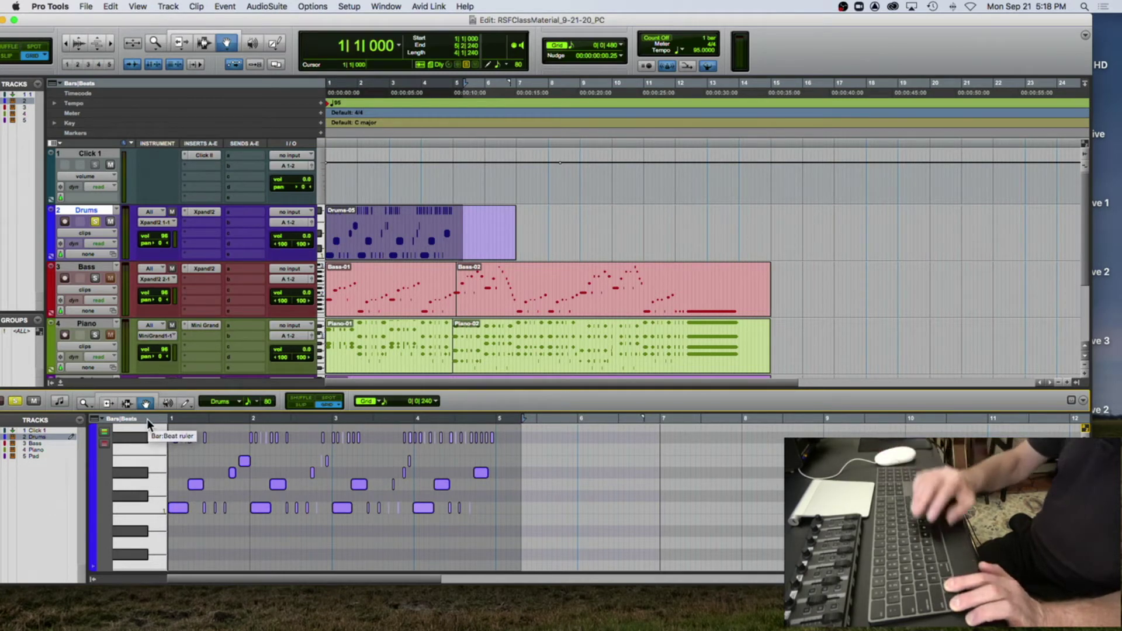
key(alt+f)
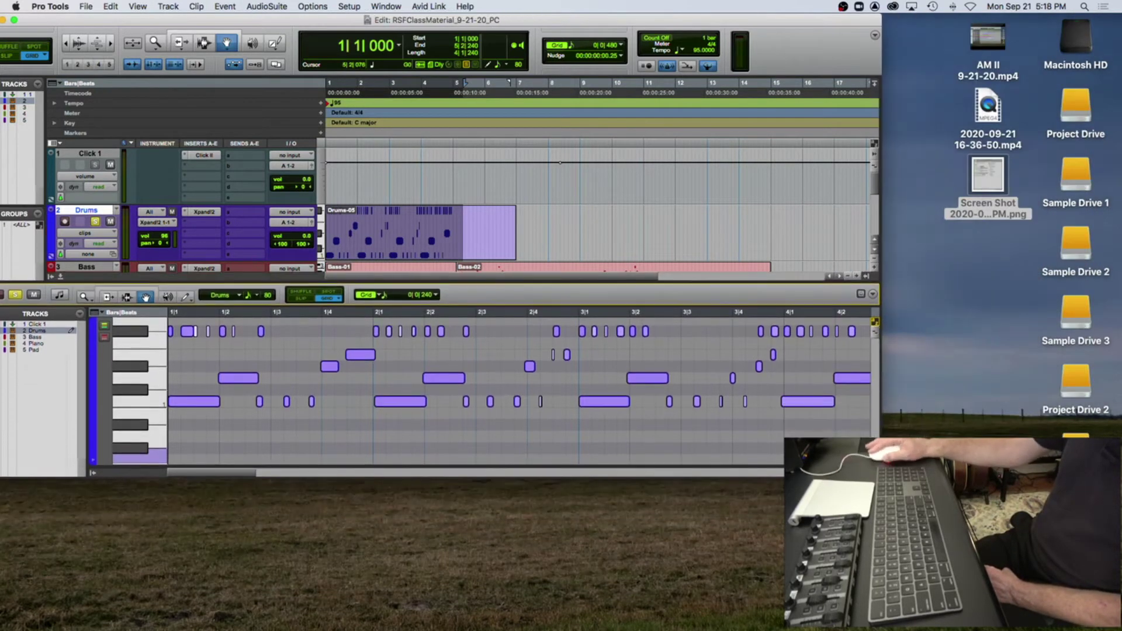
Step: Shrink the Edit window slightly and alternate focus between the MIDI Editor and Edit window, placing the edit cursor at 2|3|480
drag(882, 478, 835, 471)
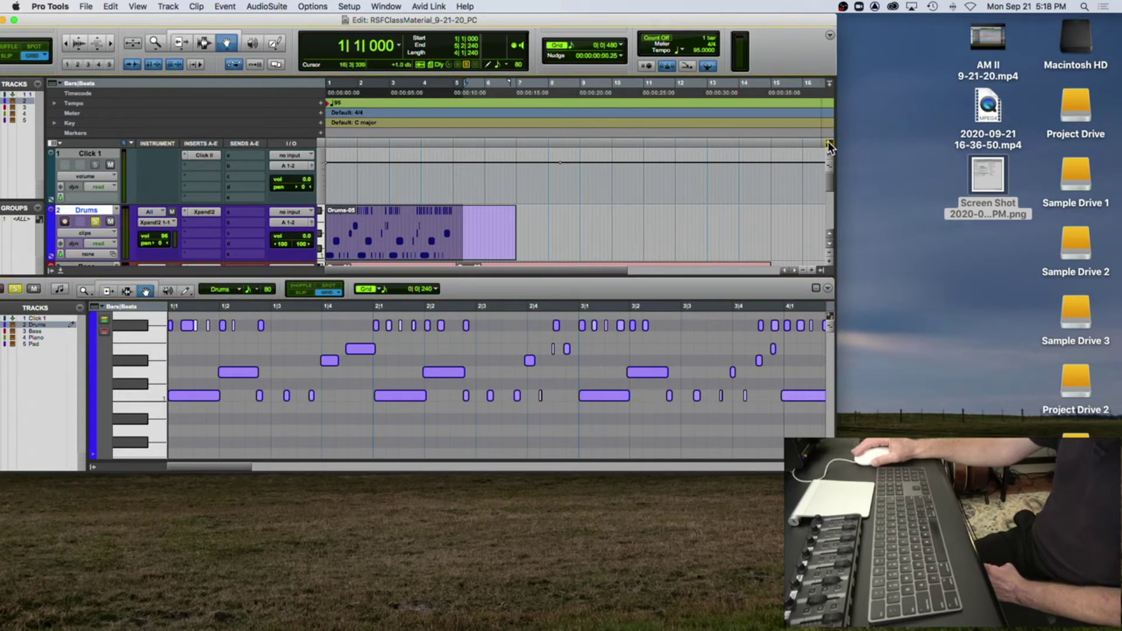
click(639, 346)
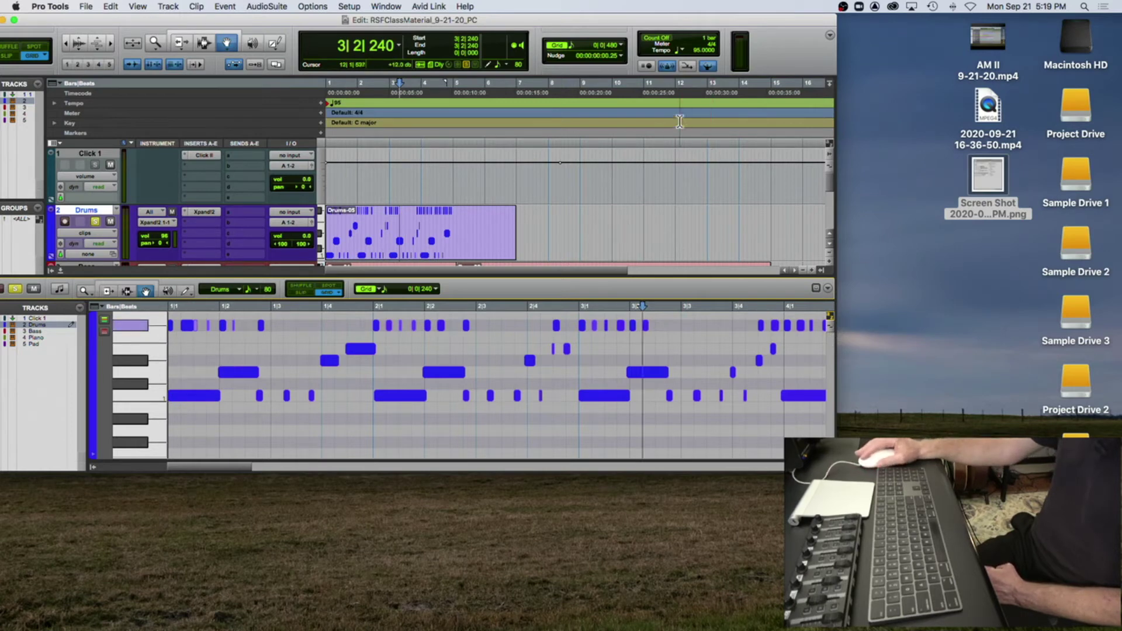
click(680, 162)
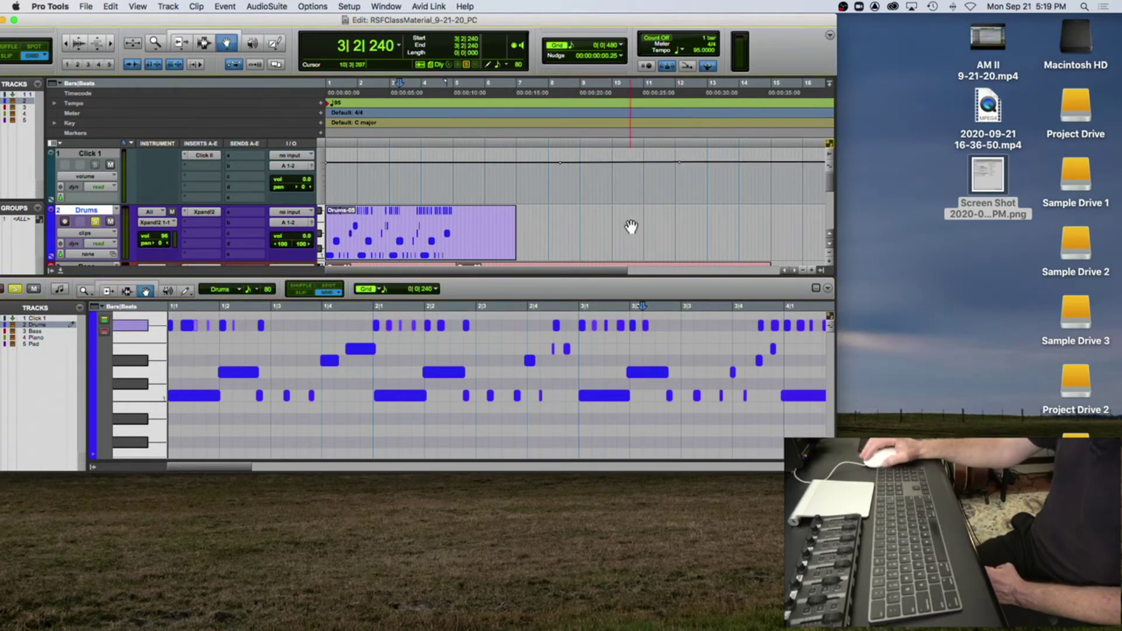
click(631, 227)
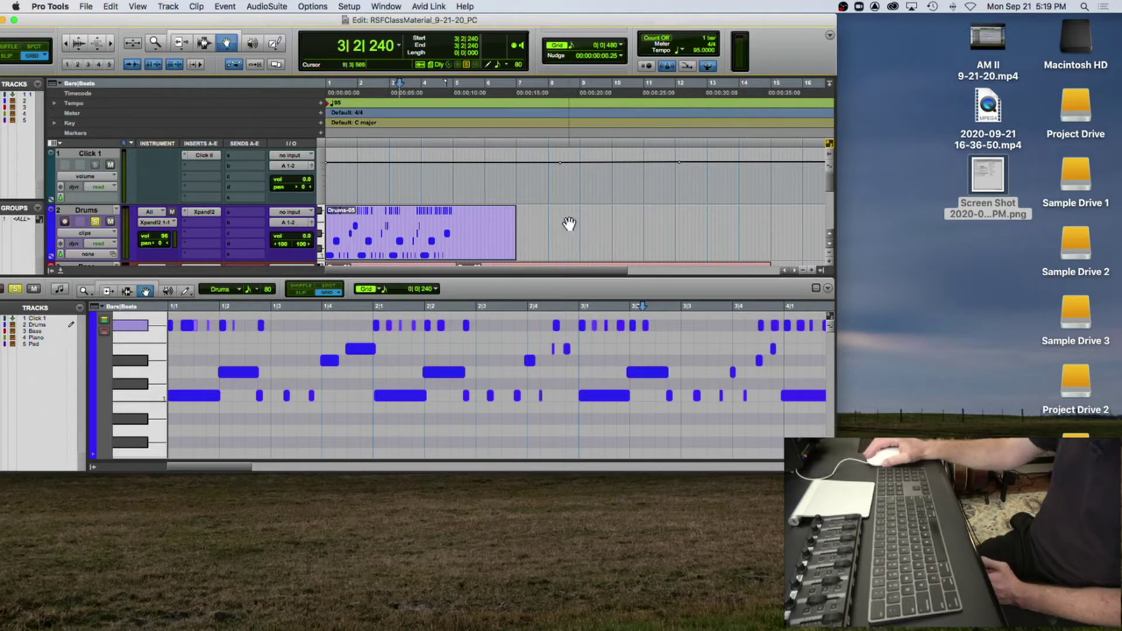
click(502, 325)
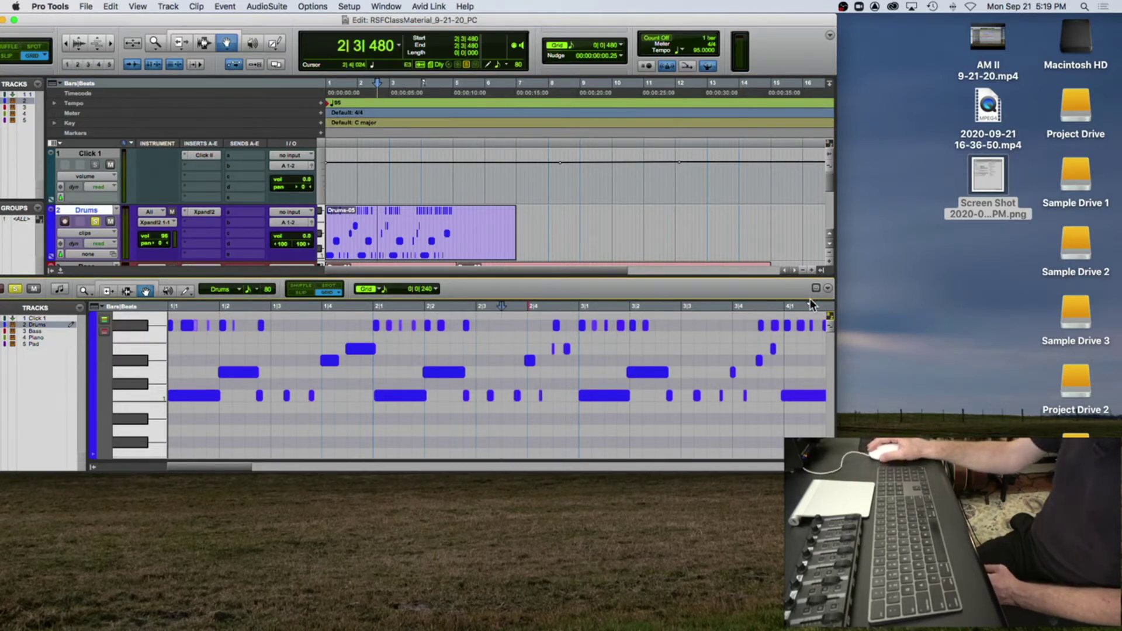
Step: Move the Edit window fully onto the screen and show the drum notes from bar 1 at a closer horizontal zoom
drag(311, 26, 353, 24)
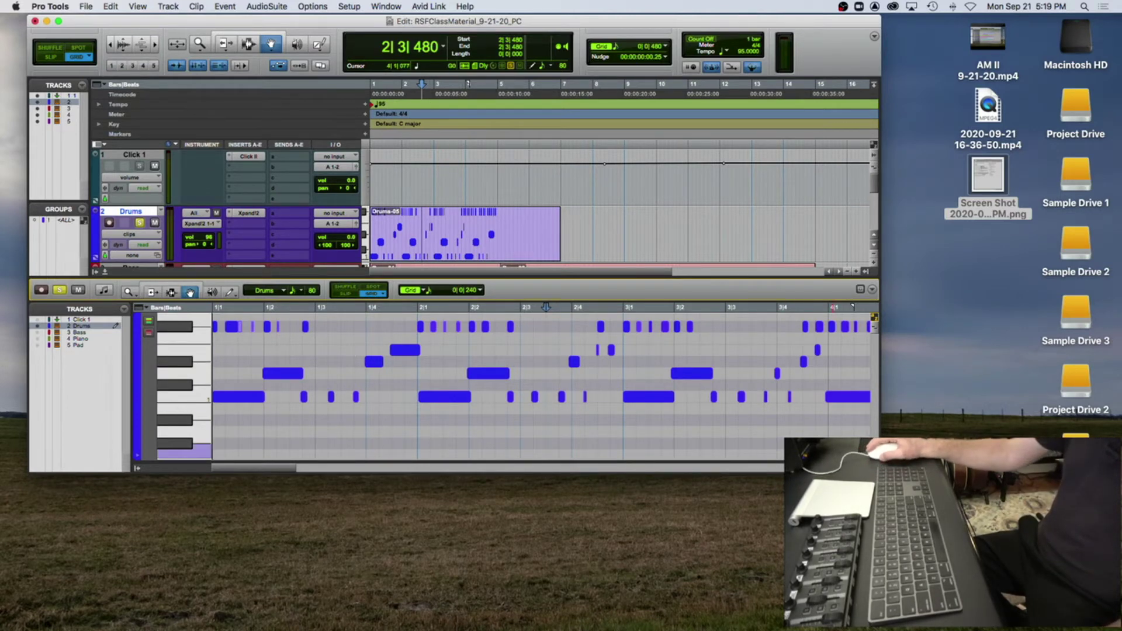
scroll(561, 374, up, 1)
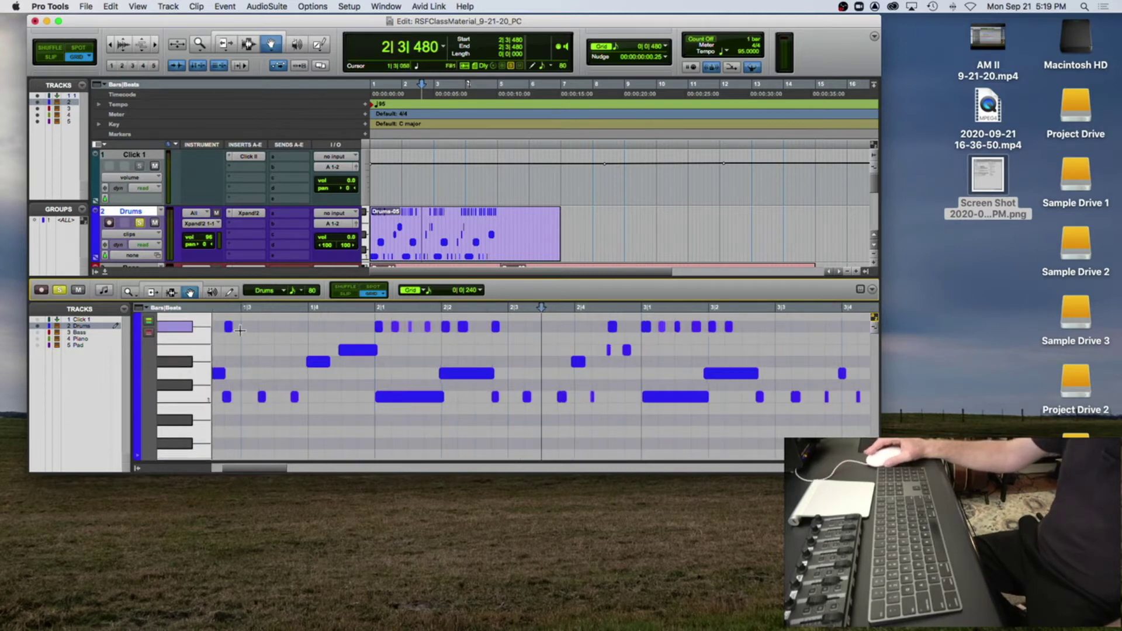
scroll(270, 342, left, 3)
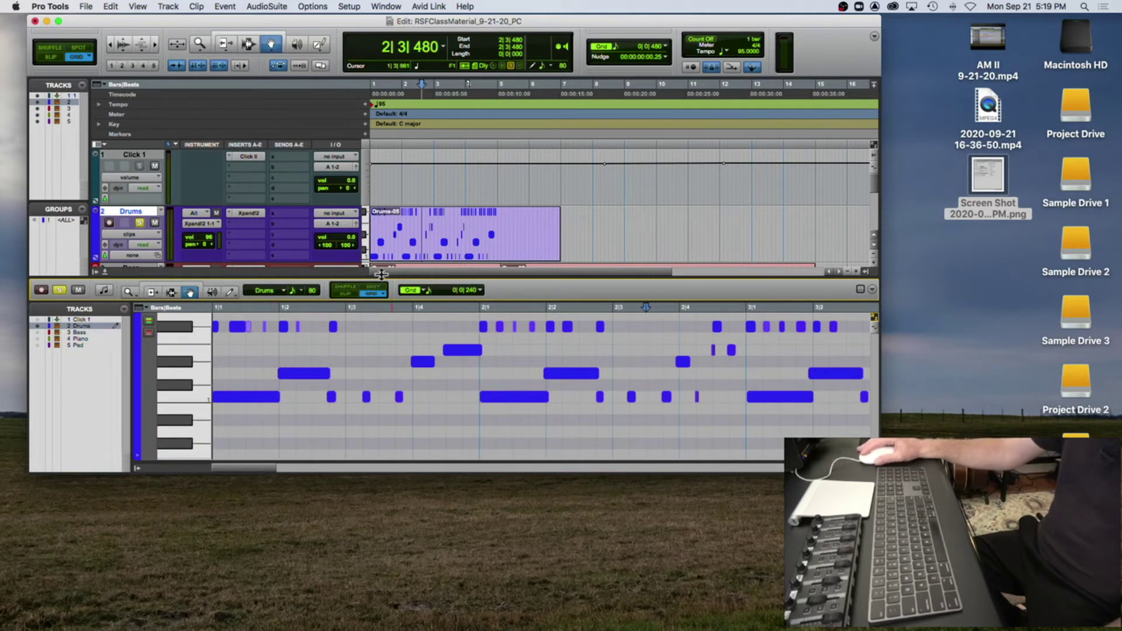
Step: Make the Edit window taller and enlarge the docked MIDI Editor, leaving Click 1 and most of the Drums track visible above it
drag(881, 472, 883, 589)
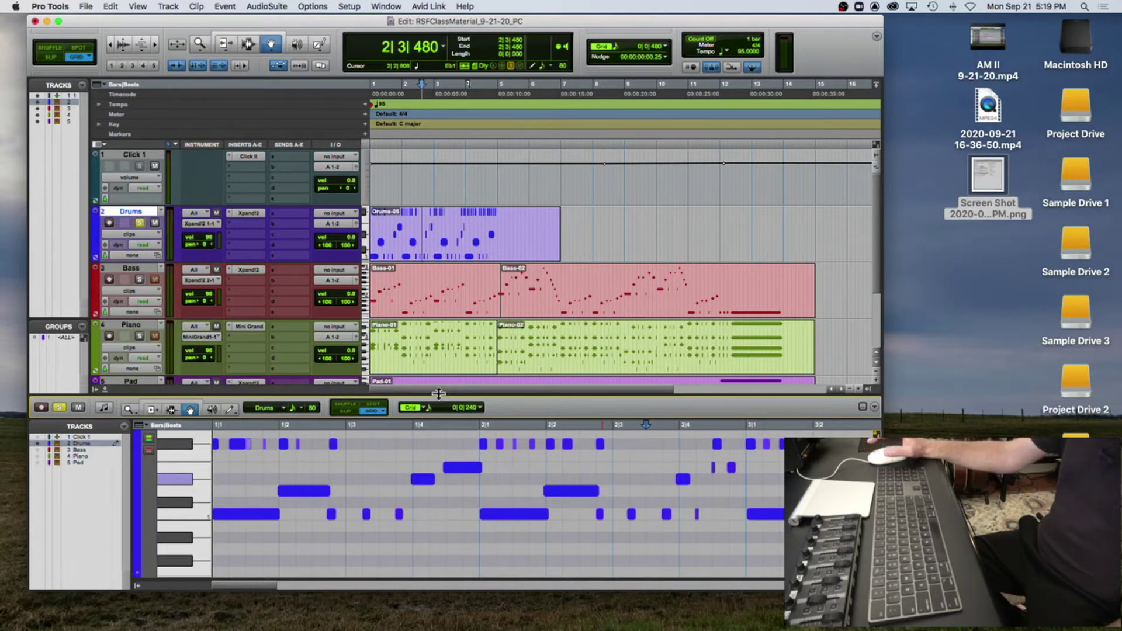
drag(438, 394, 458, 221)
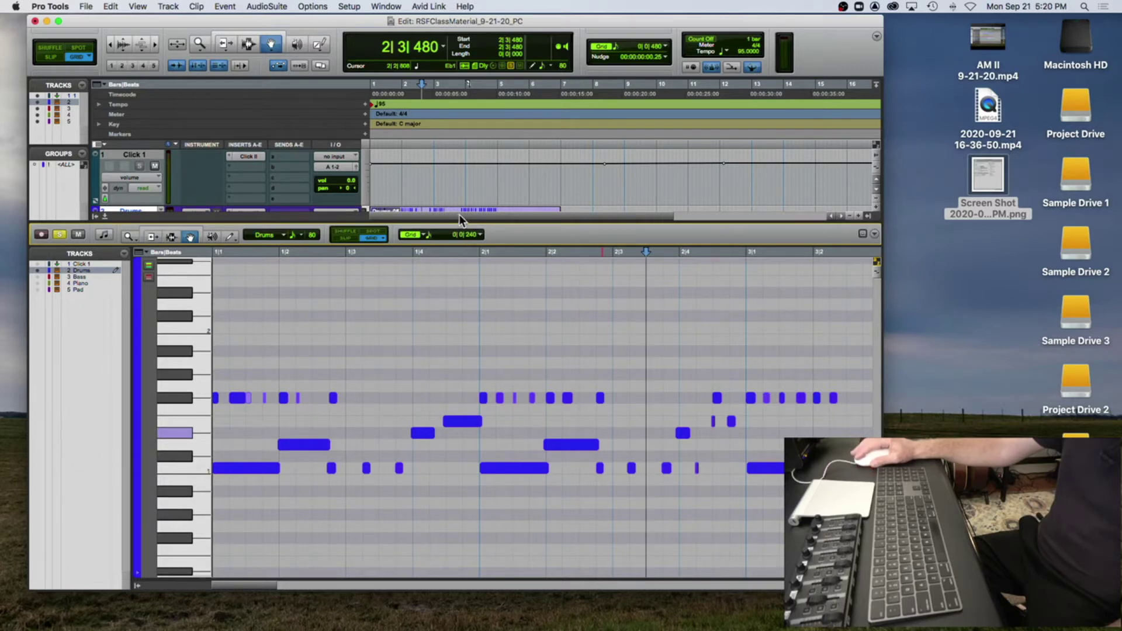
drag(455, 221, 456, 256)
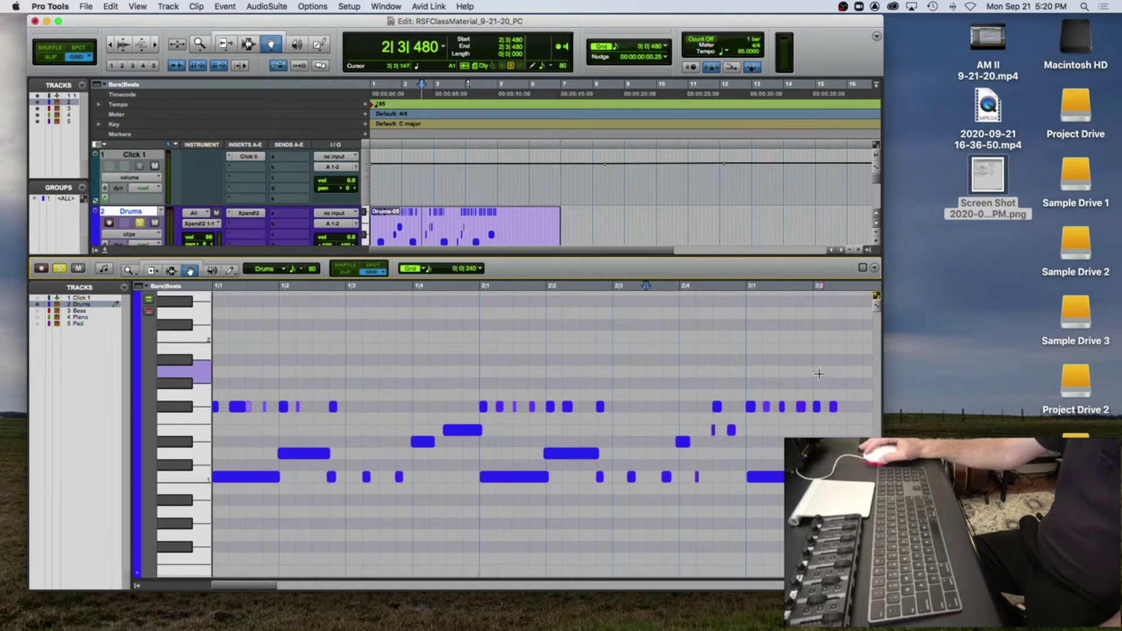
Step: Zoom the MIDI Editor's note display vertically out and back in twice, keeping larger drum notes and keyboard keys
click(877, 309)
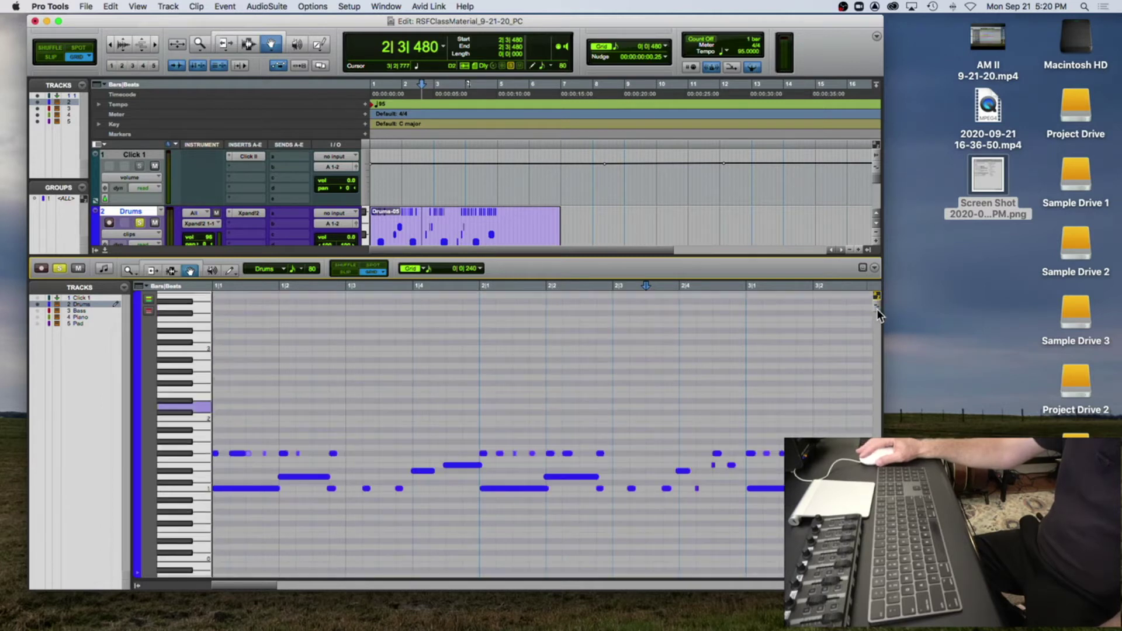
click(876, 308)
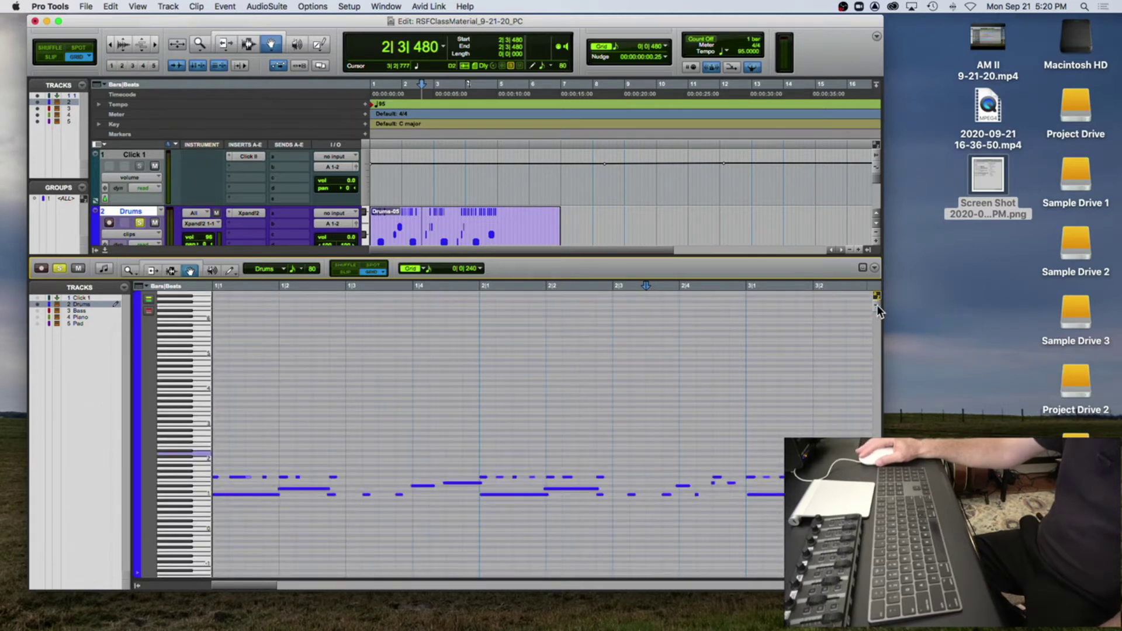
click(877, 306)
click(877, 306)
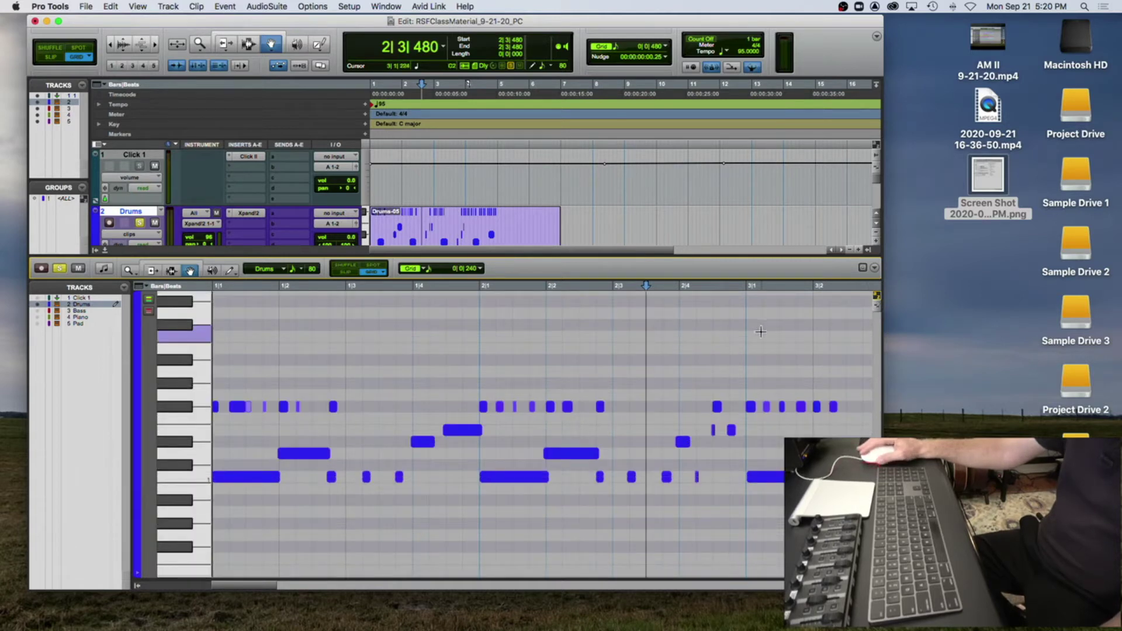
click(876, 309)
click(876, 309)
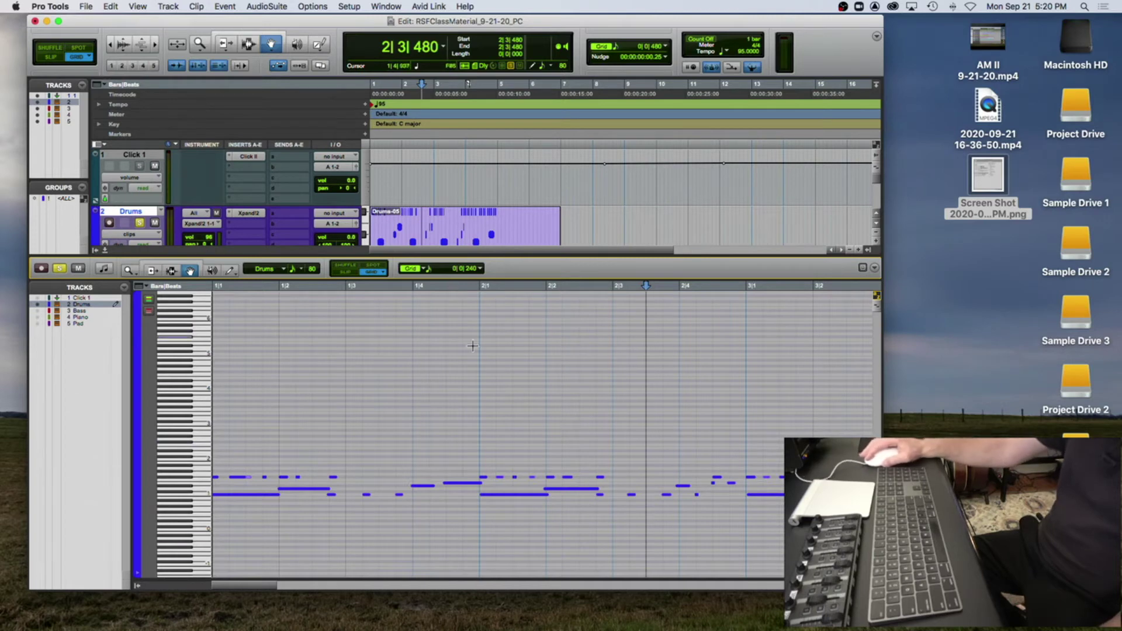
click(876, 303)
click(876, 302)
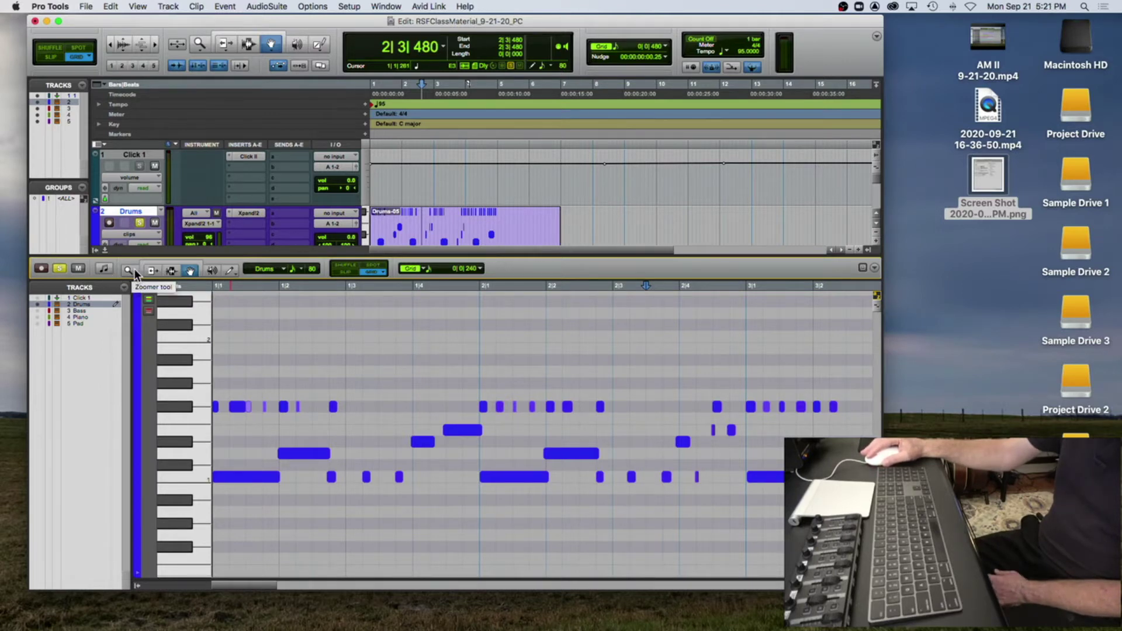
Step: Zoom the MIDI Editor's timeline in horizontally and back out to show the drum notes of bars 1 to 4
key(super+bracketright)
key(super+bracketright)
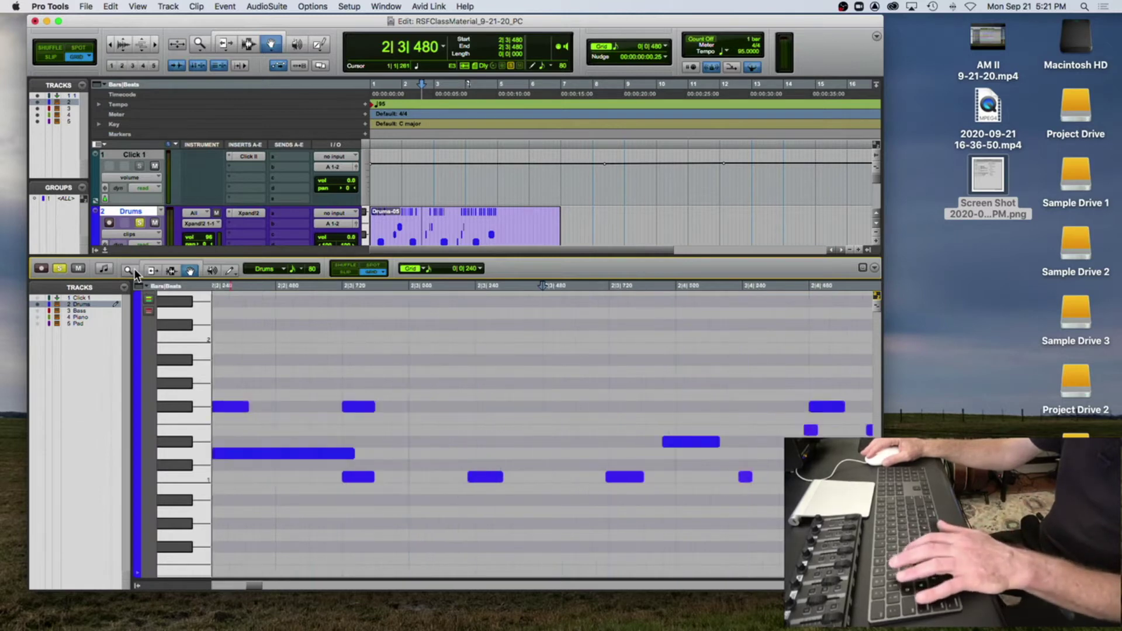
key(super+bracketleft)
key(super+bracketleft)
key(super+bracketleft)
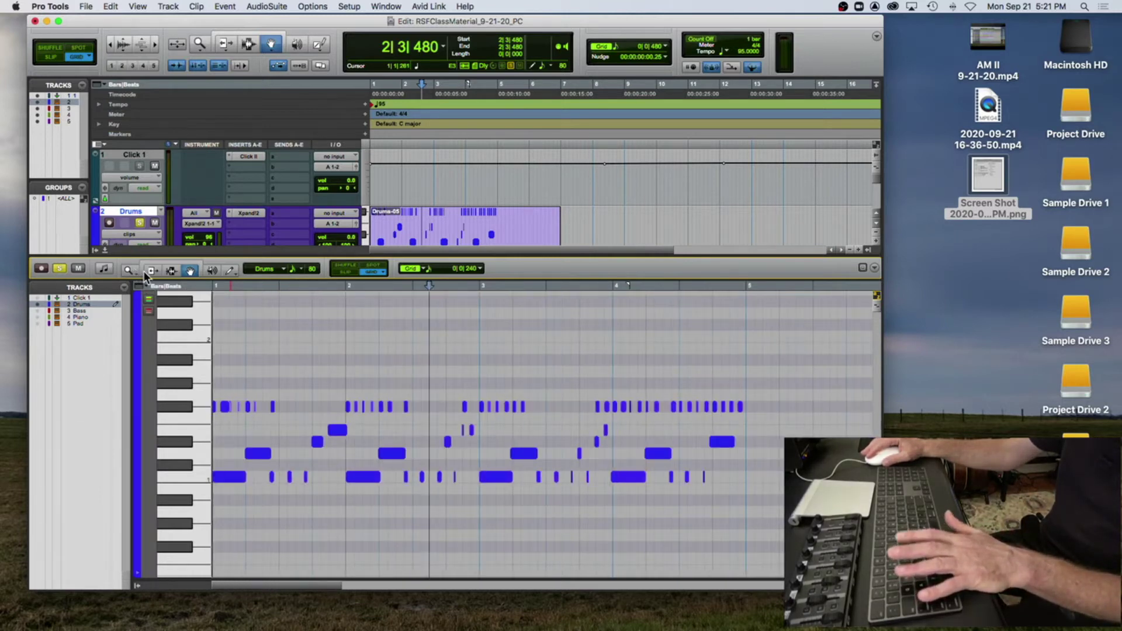
Step: Cycle twice through the MIDI Editor's Trim, Selector, Grabber and Pencil tools, finishing on the Trim tool
click(154, 271)
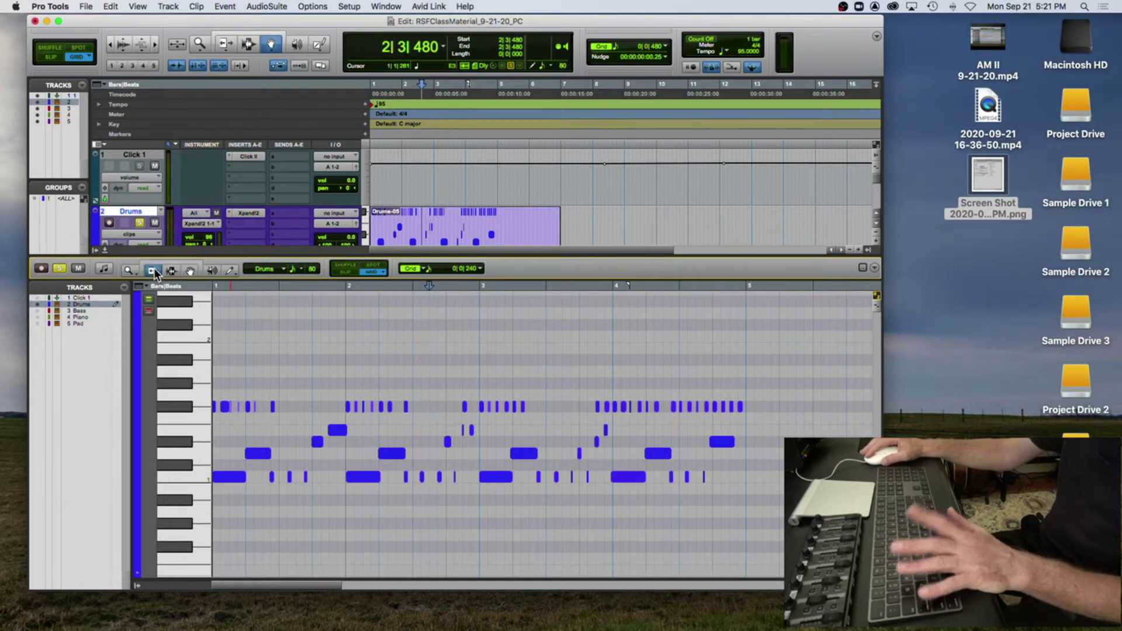
click(172, 270)
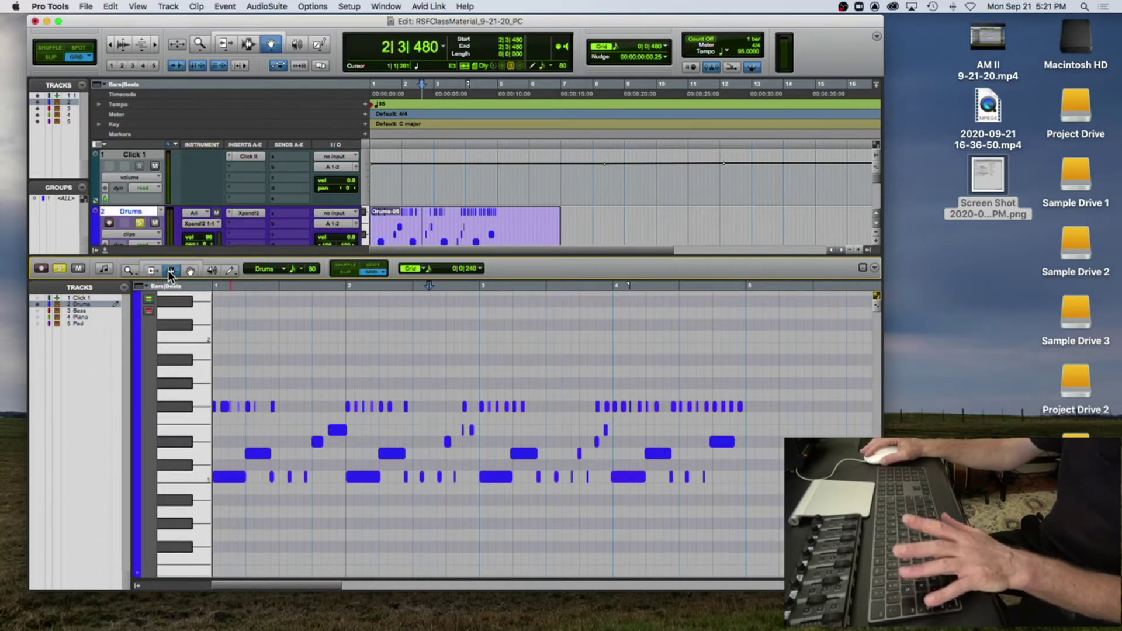
click(190, 270)
click(229, 272)
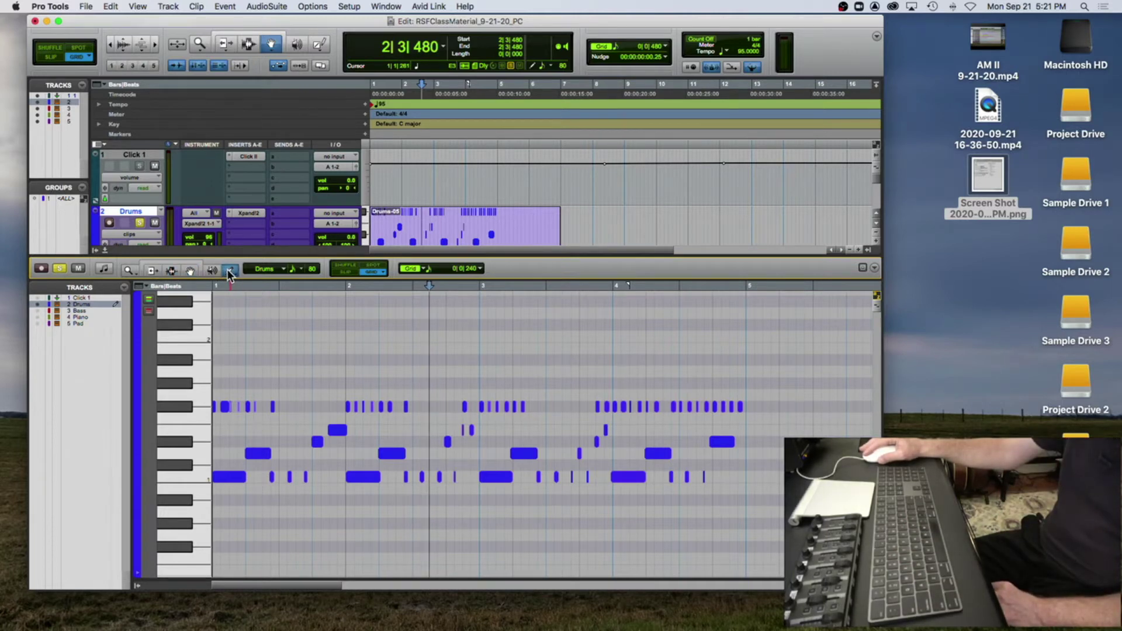
click(154, 272)
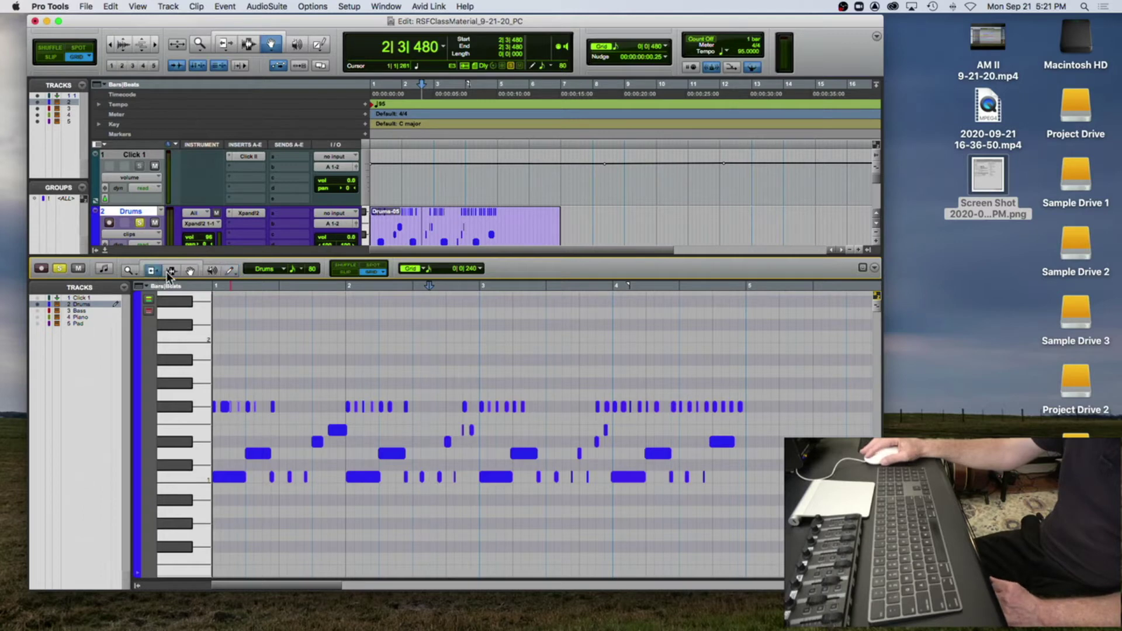
click(171, 272)
click(190, 272)
click(229, 270)
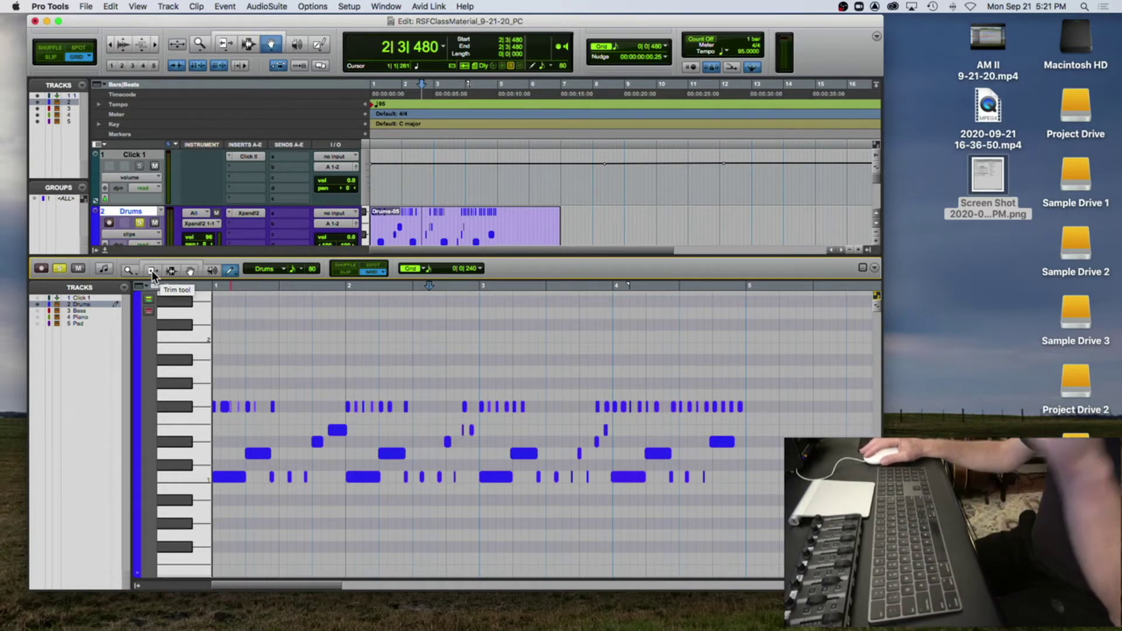
click(152, 271)
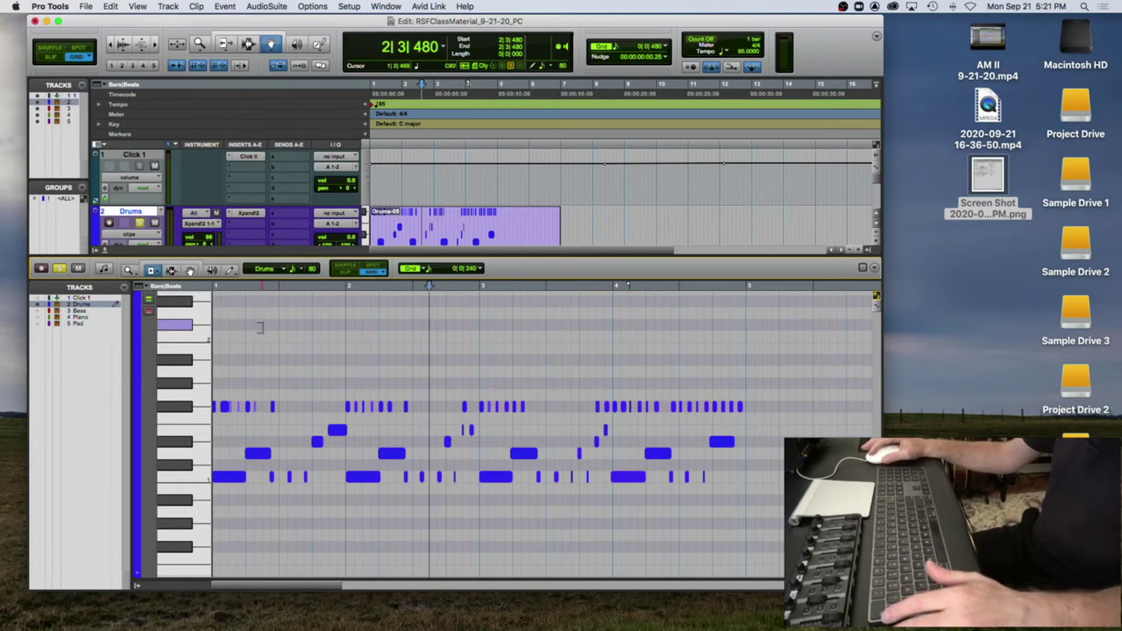
Step: Zoom the MIDI Editor in two levels horizontally and return the edit cursor to the session start at 1|1|000
key(super+bracketright)
key(super+bracketright)
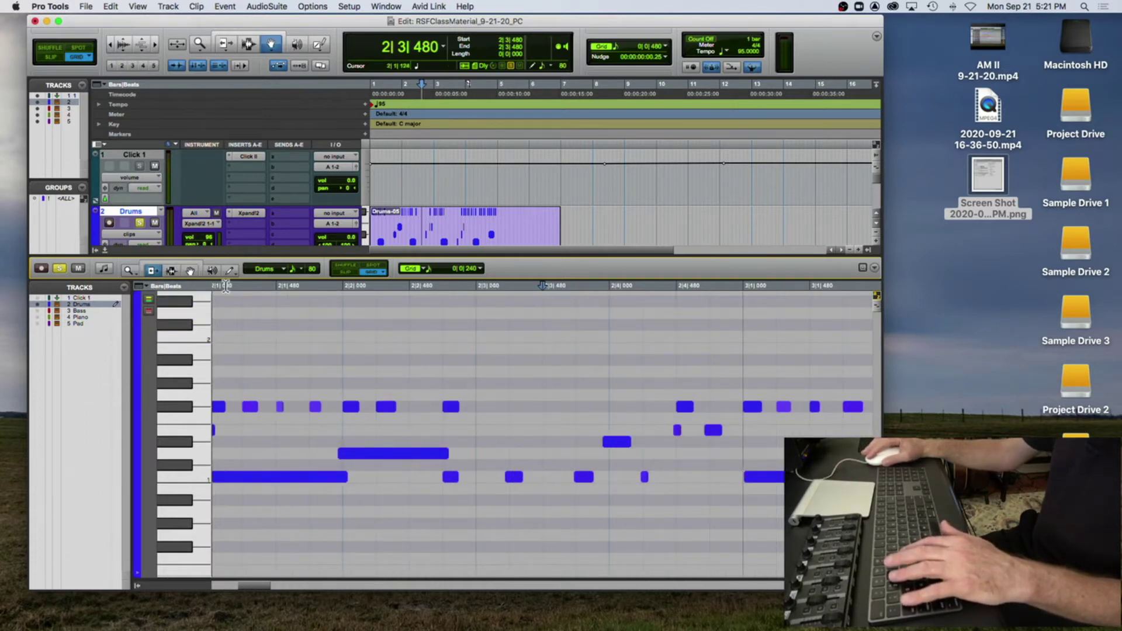
key(Return)
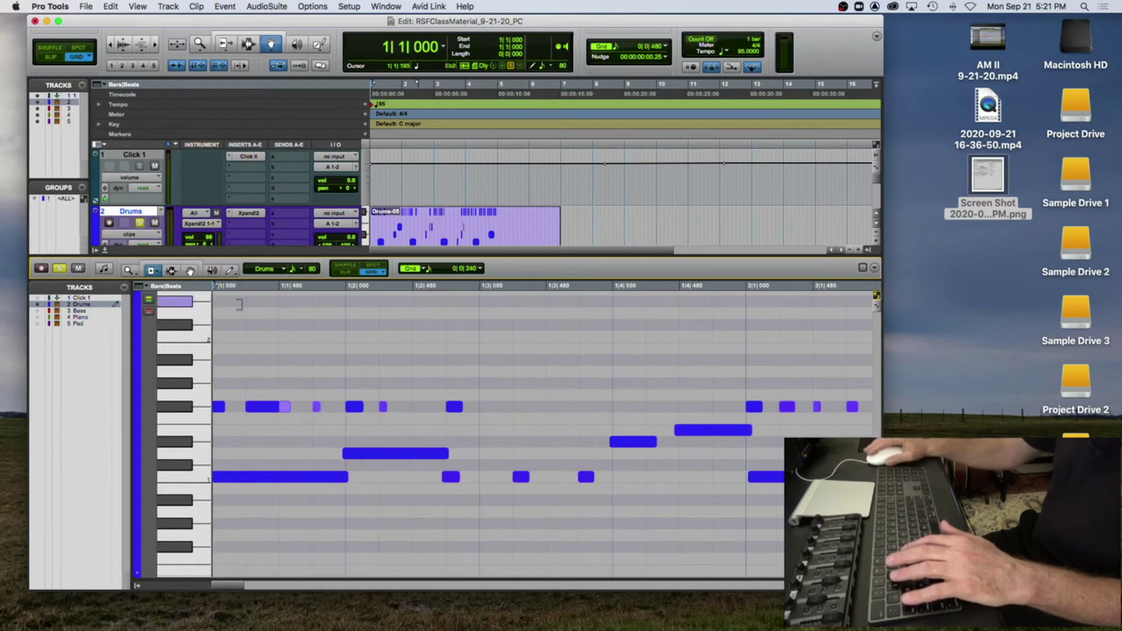
Step: With the Selector tool and the MIDI Editor's grid lines hidden, place the edit cursor at 1|2|000
key(F7)
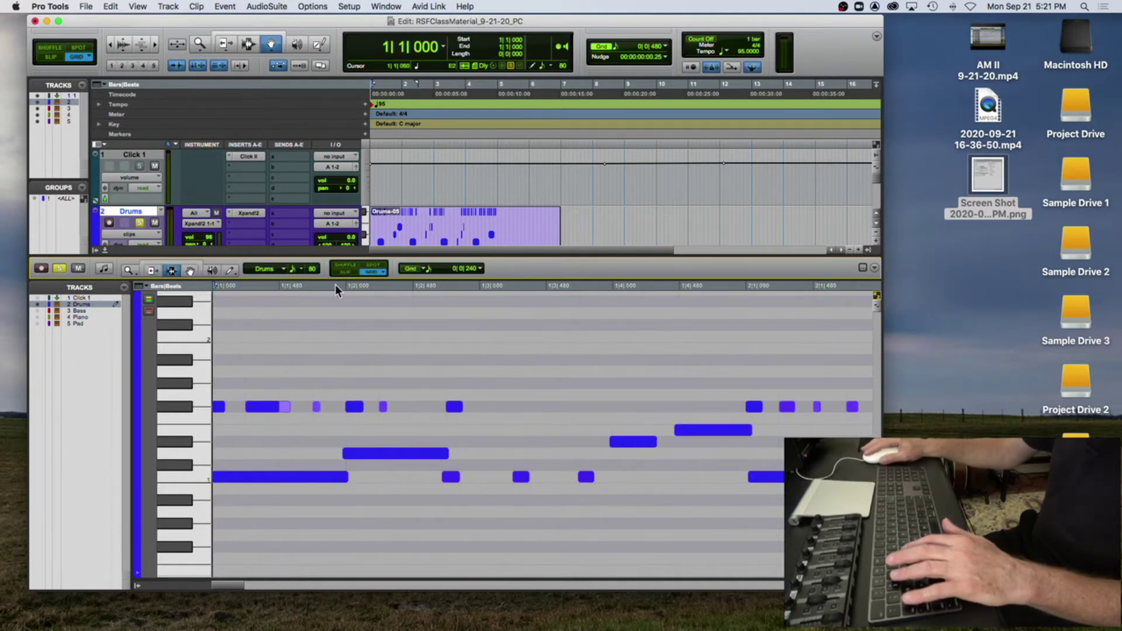
drag(281, 286, 449, 287)
click(380, 287)
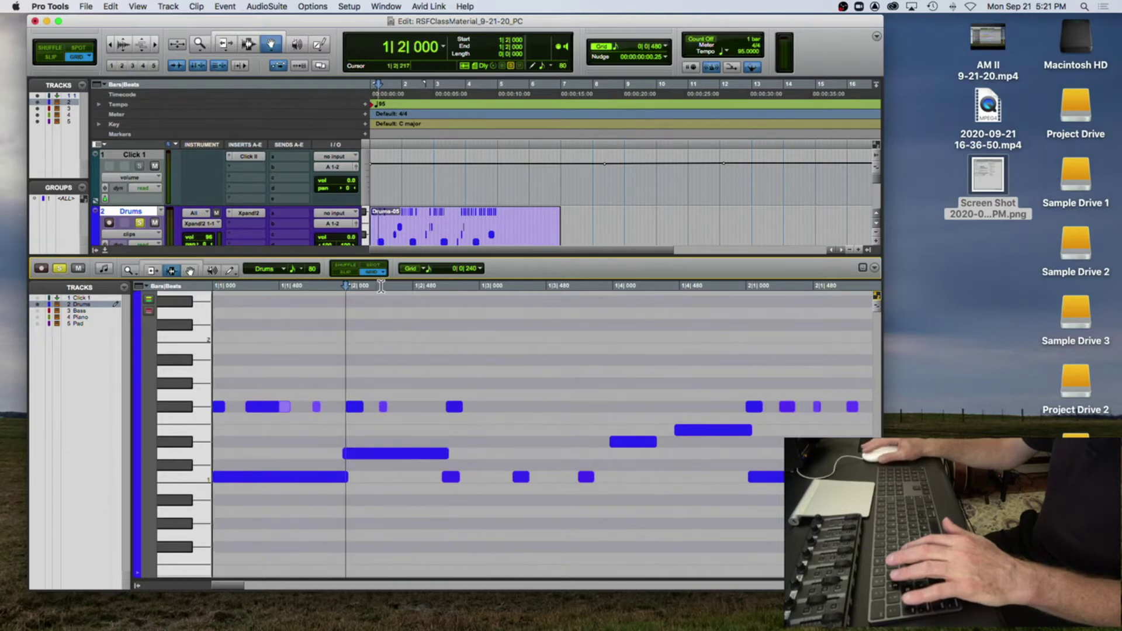
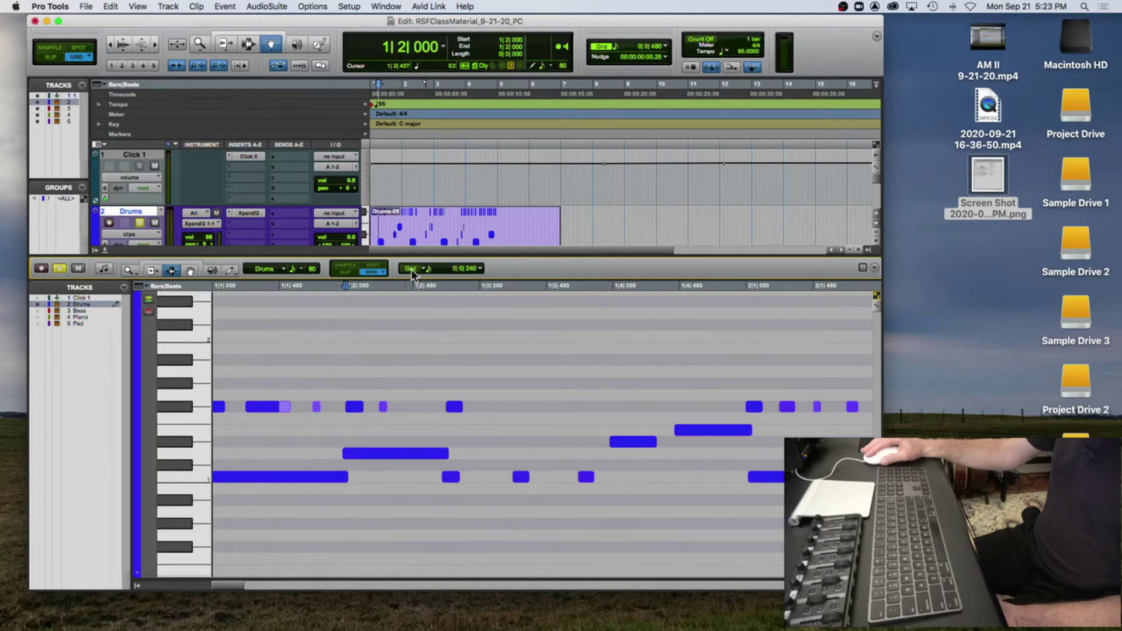
Step: Show the MIDI Editor's grid lines and try snapped selections, including 1|2|240 to 1|3|000, placing the edit cursor at 1|2|720
click(406, 268)
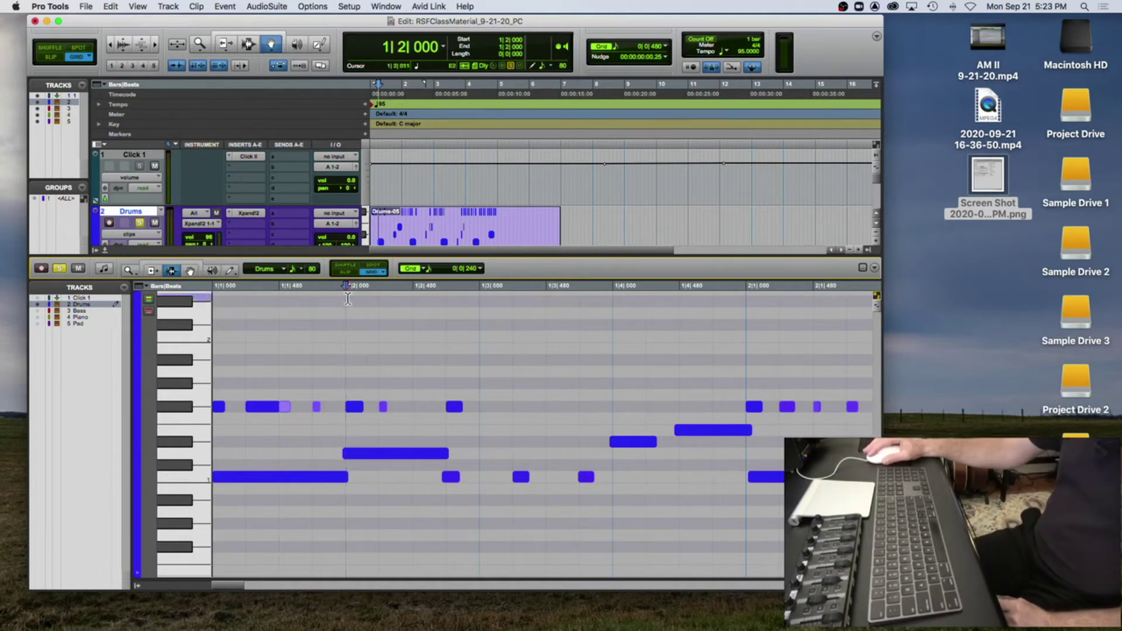
click(477, 338)
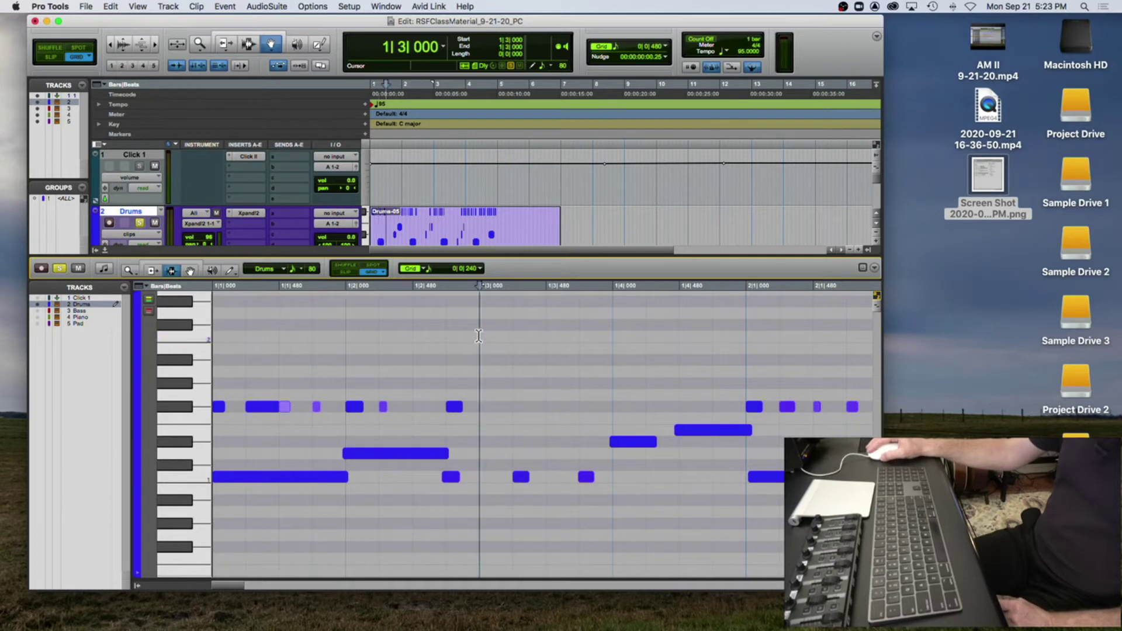
click(345, 320)
drag(377, 321, 488, 330)
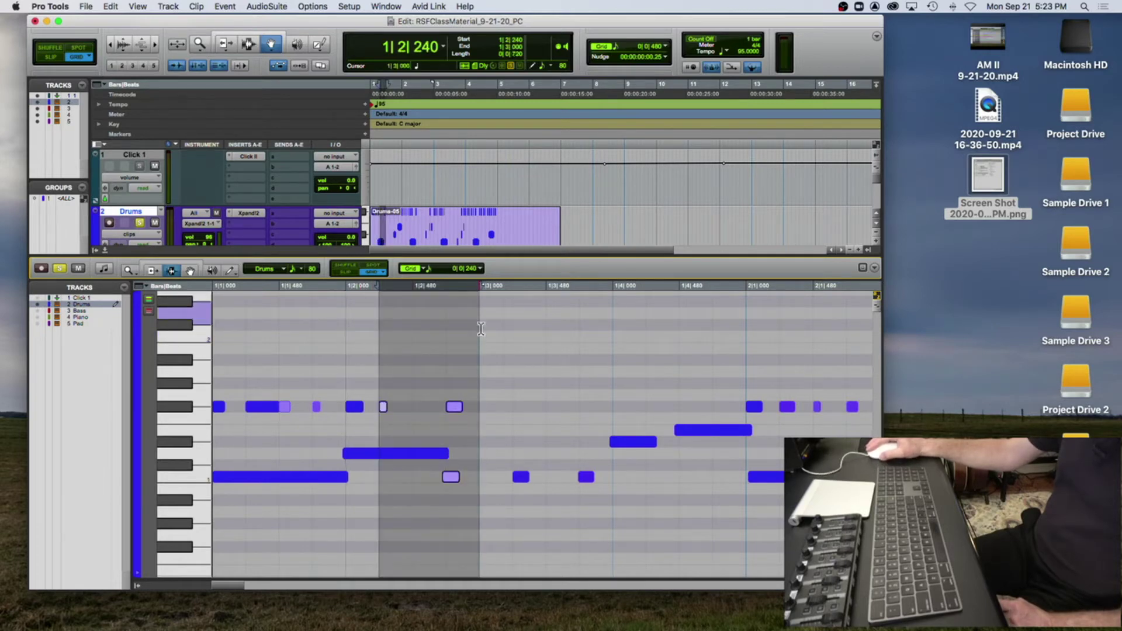
click(453, 326)
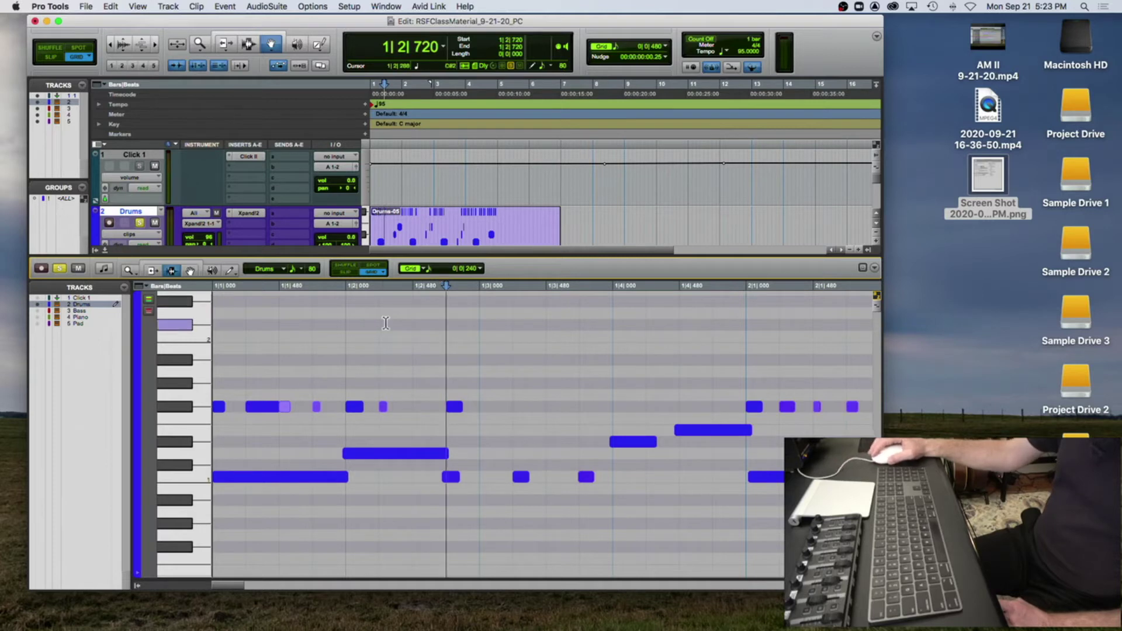
Step: Keep the MIDI Editor's grid value at 1/16 note and examine the drum notes against the grid lines from bar 1 to bar 4
click(480, 269)
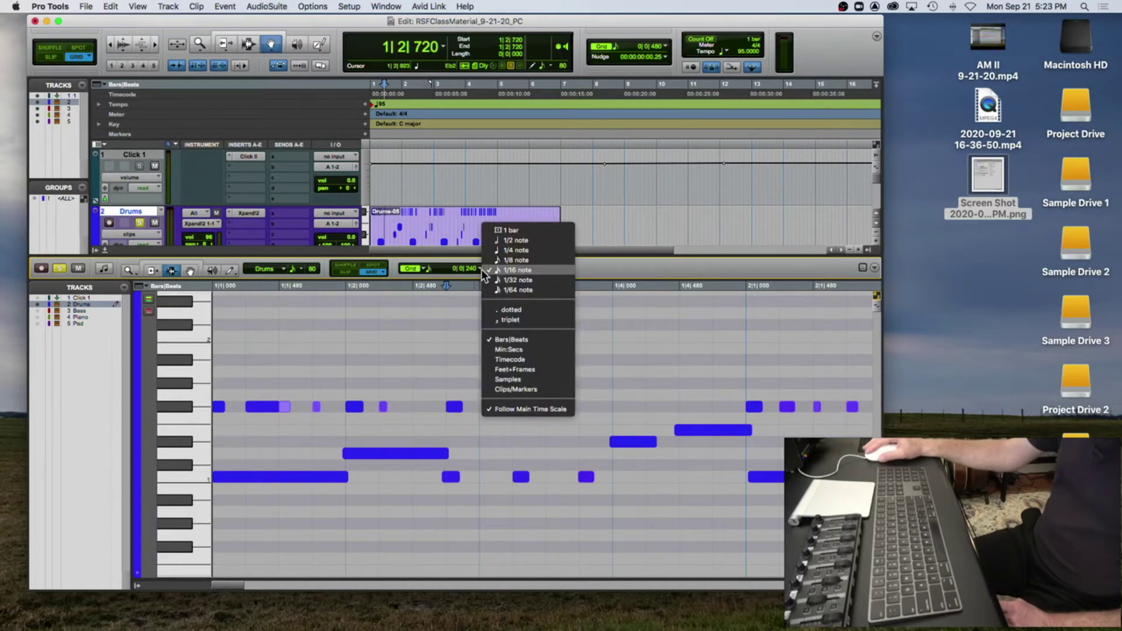
click(519, 271)
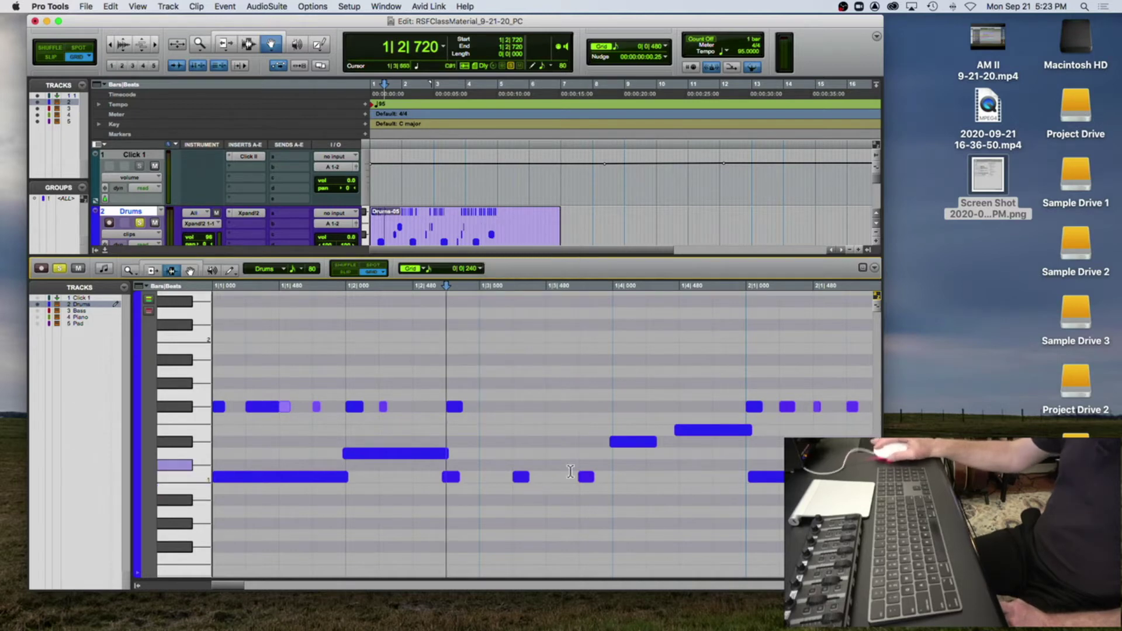
scroll(693, 462, right, 5)
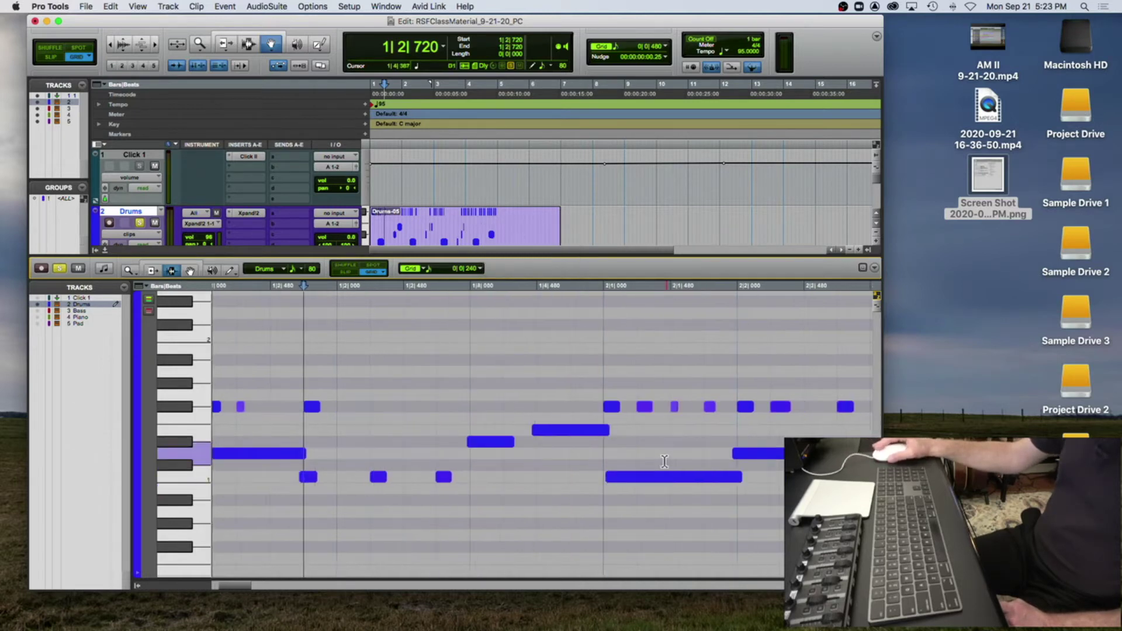
scroll(665, 462, right, 4)
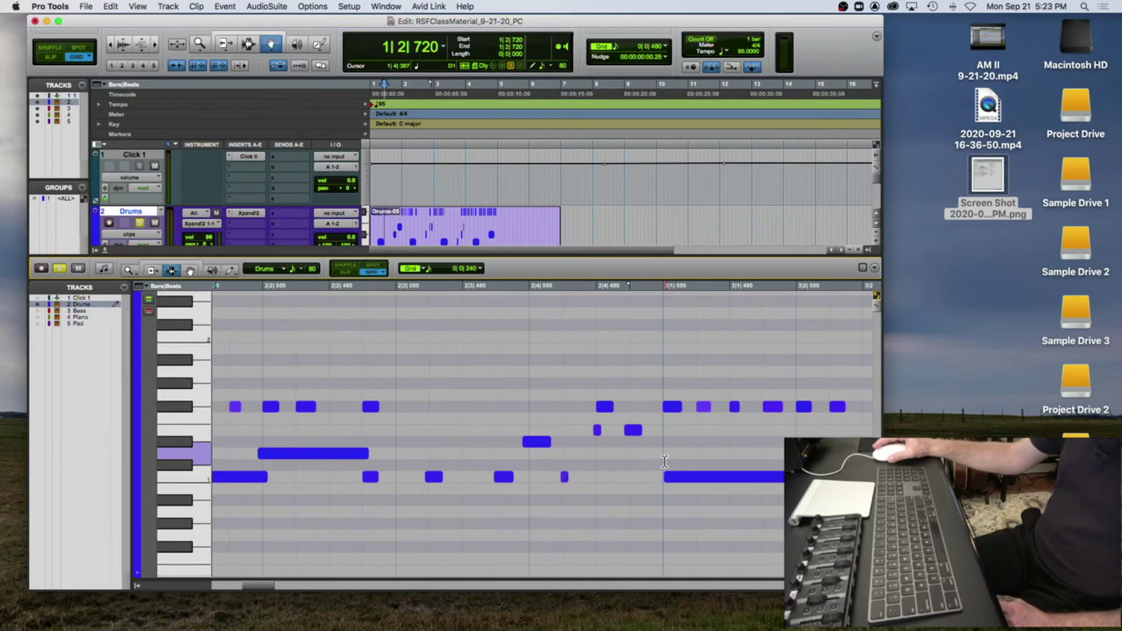
scroll(665, 461, right, 4)
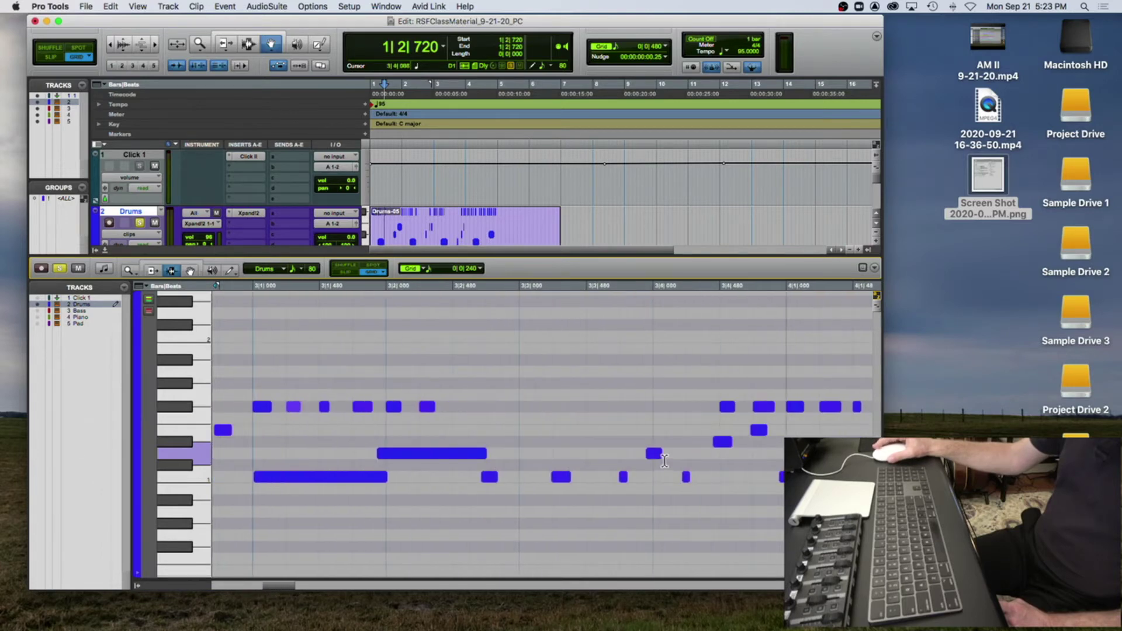
scroll(665, 461, left, 15)
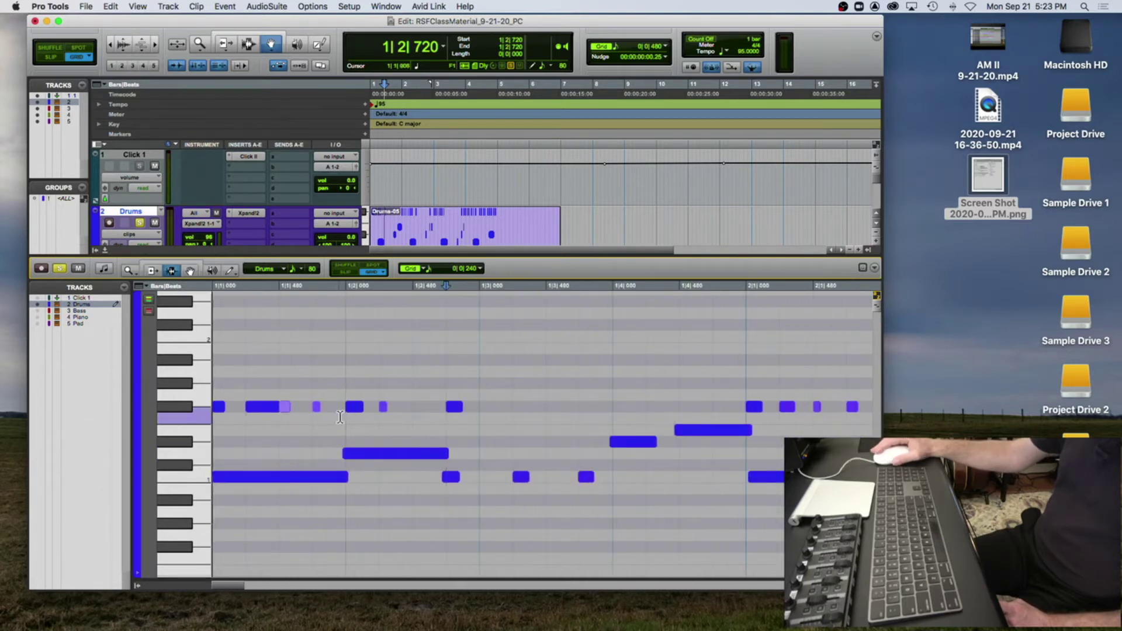
drag(381, 474, 414, 474)
click(451, 405)
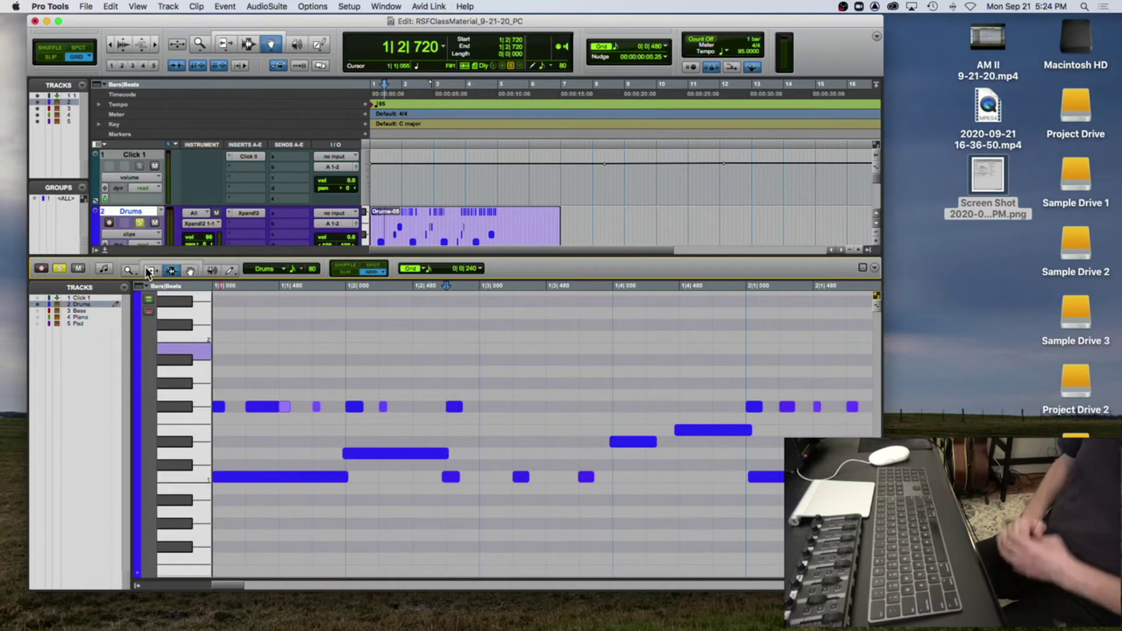
Step: Zoom in closely around 1|2|000 and select the long D1 note starting just before it with the Grabber tool
click(146, 267)
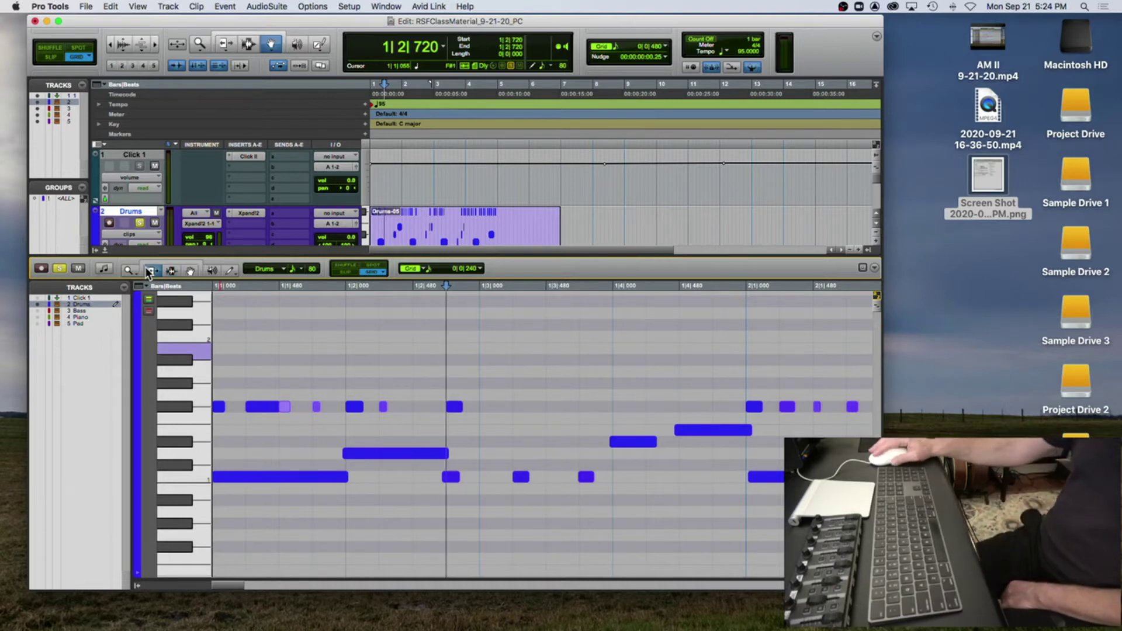
click(148, 270)
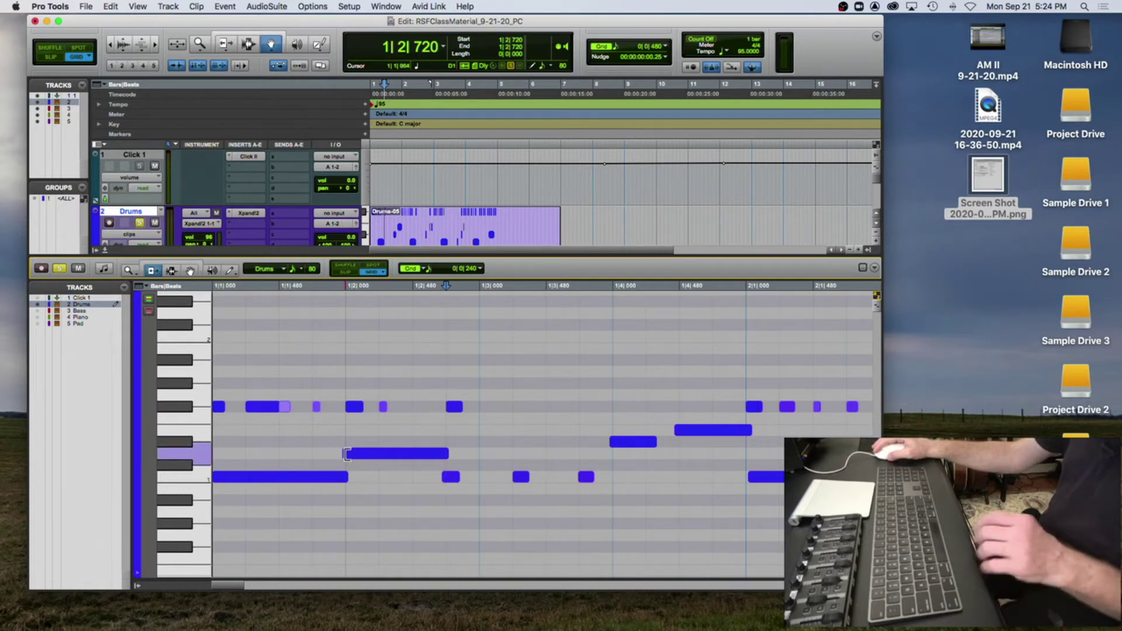
key(super+bracketright)
key(super+bracketright)
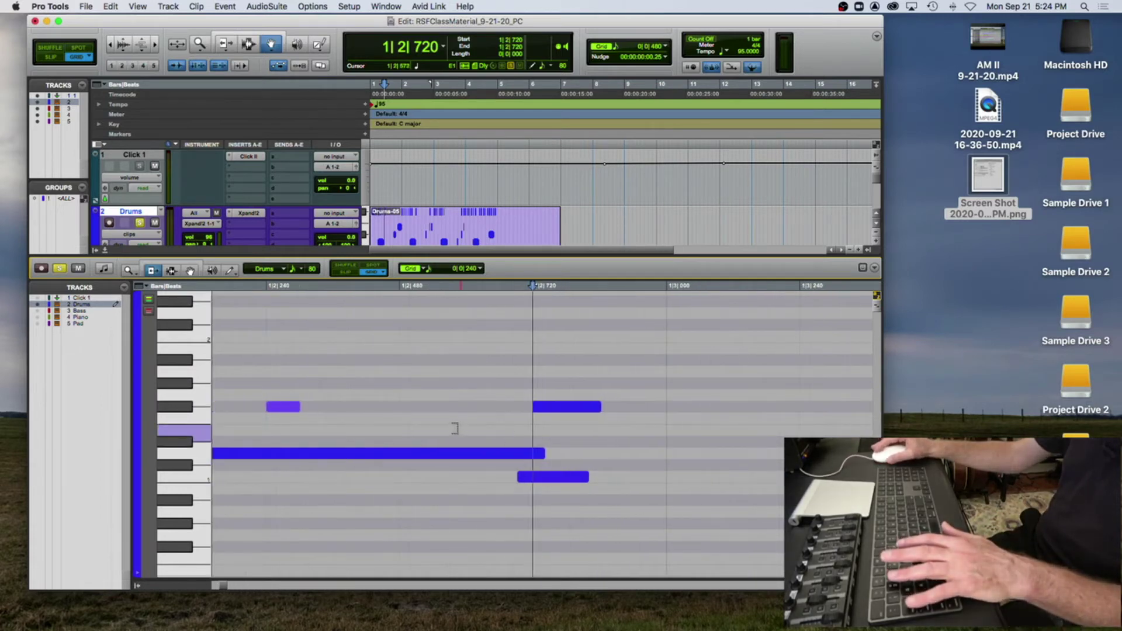
scroll(454, 429, left, 5)
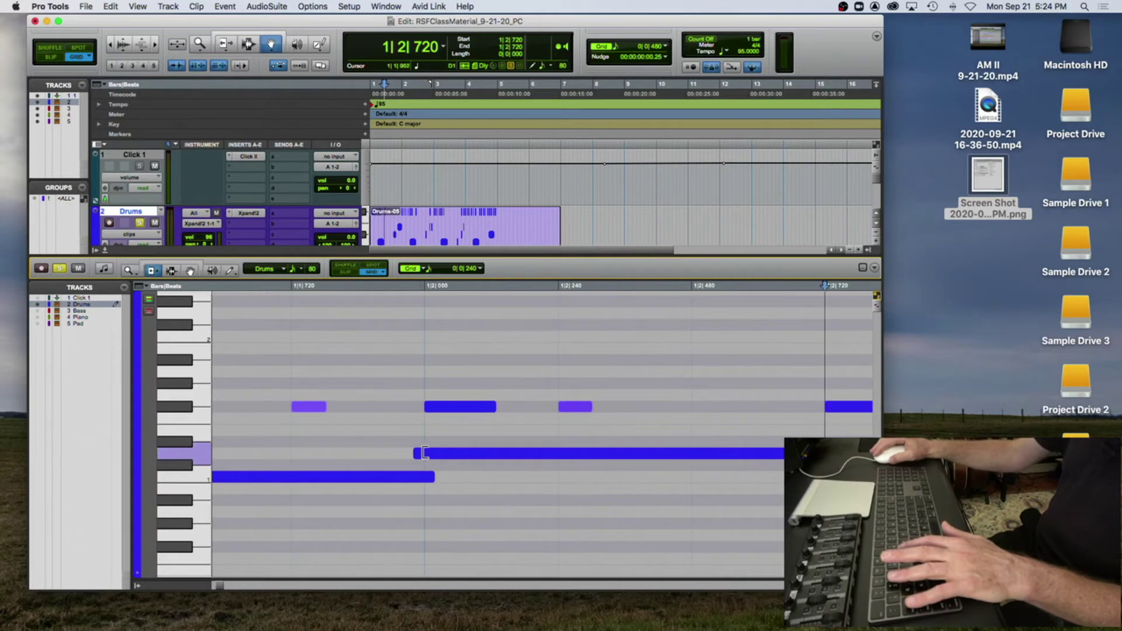
key(F8)
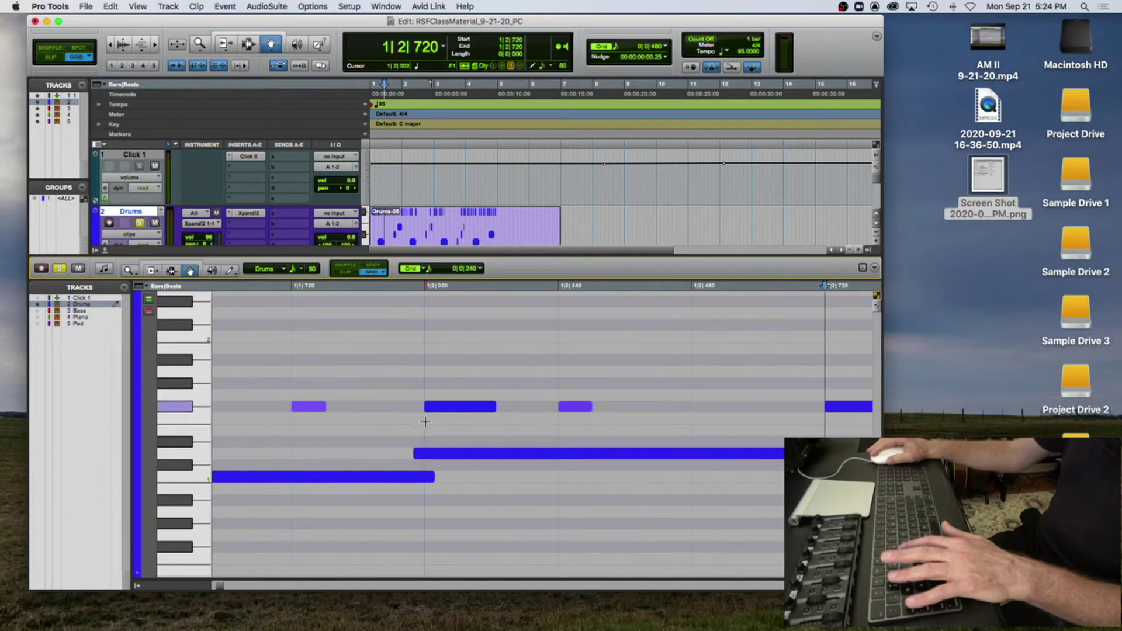
click(438, 458)
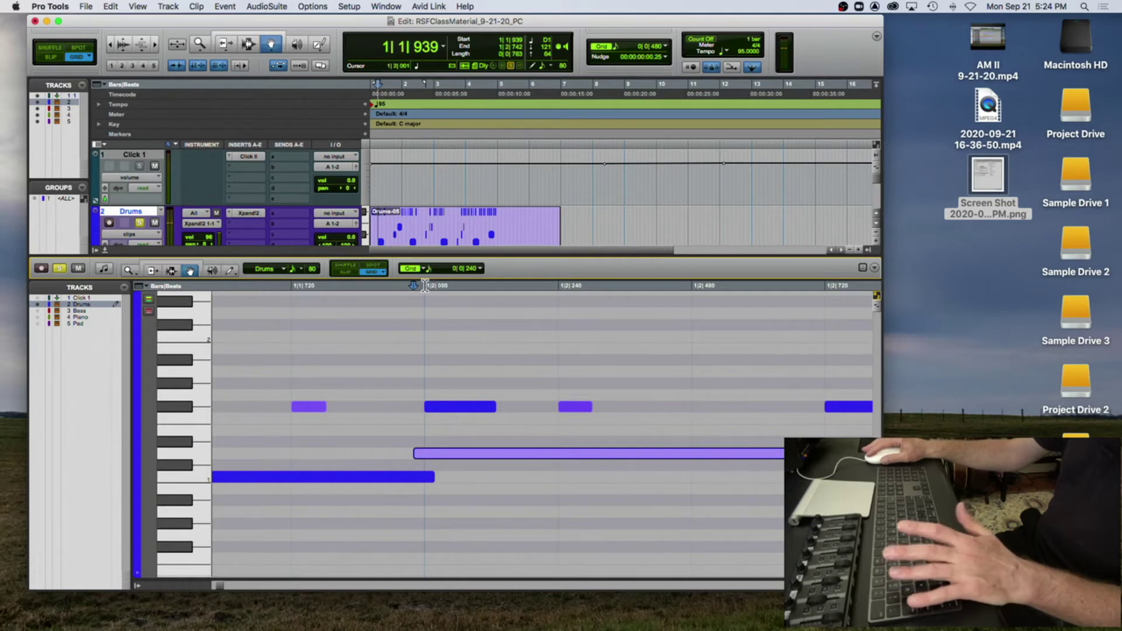
Step: Trim the start of the selected D1 note to the grid line at 1|2|000 and show the note's end
click(154, 271)
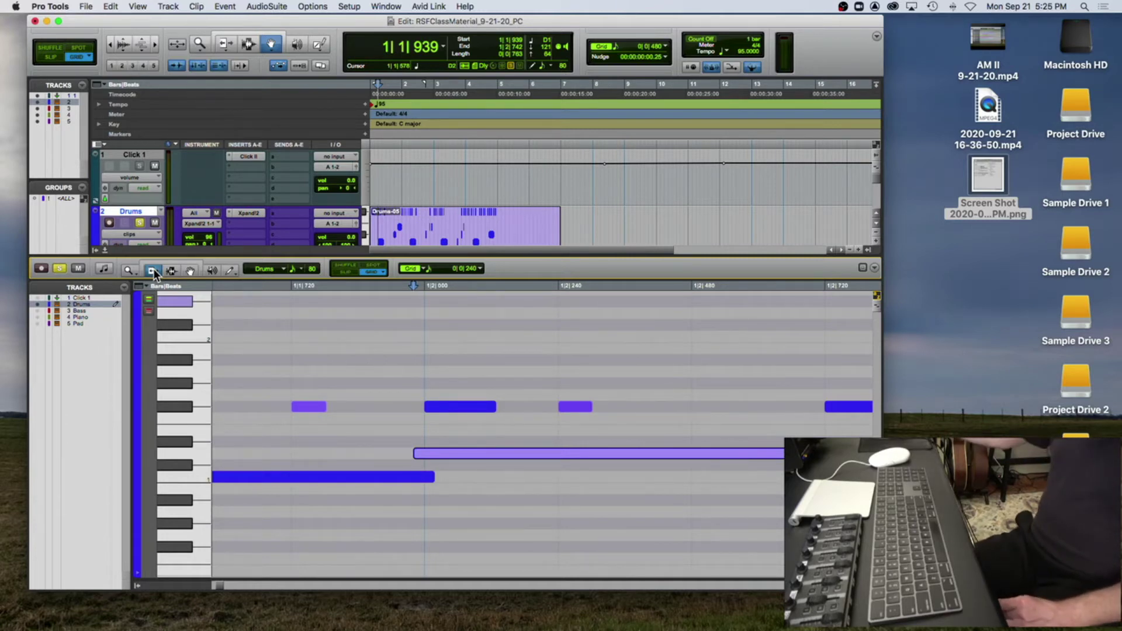
click(153, 271)
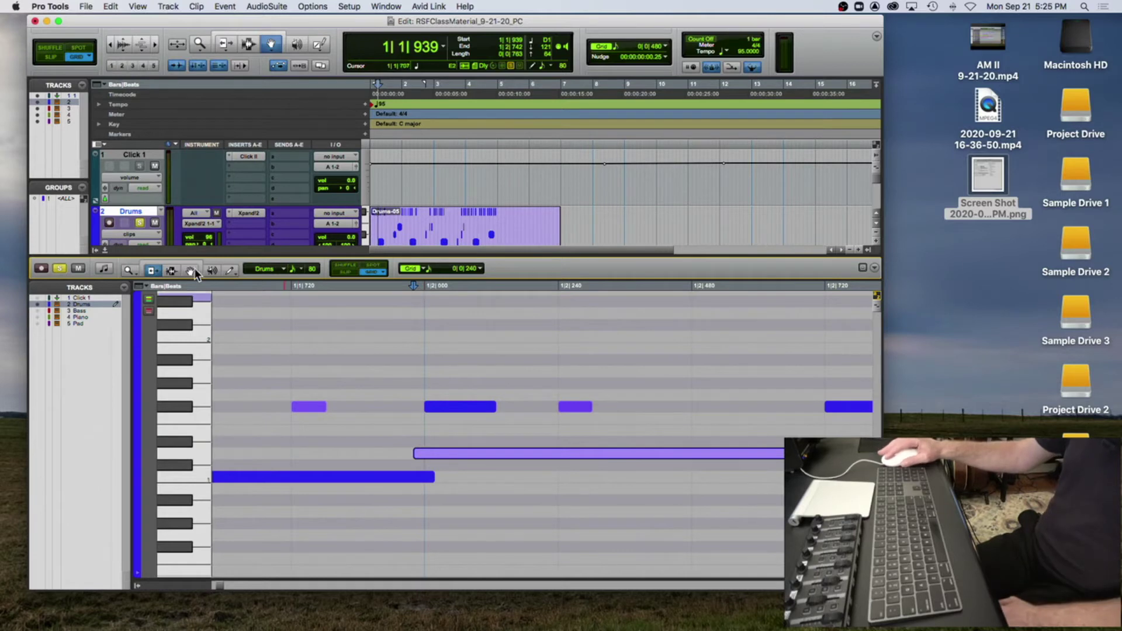
click(151, 272)
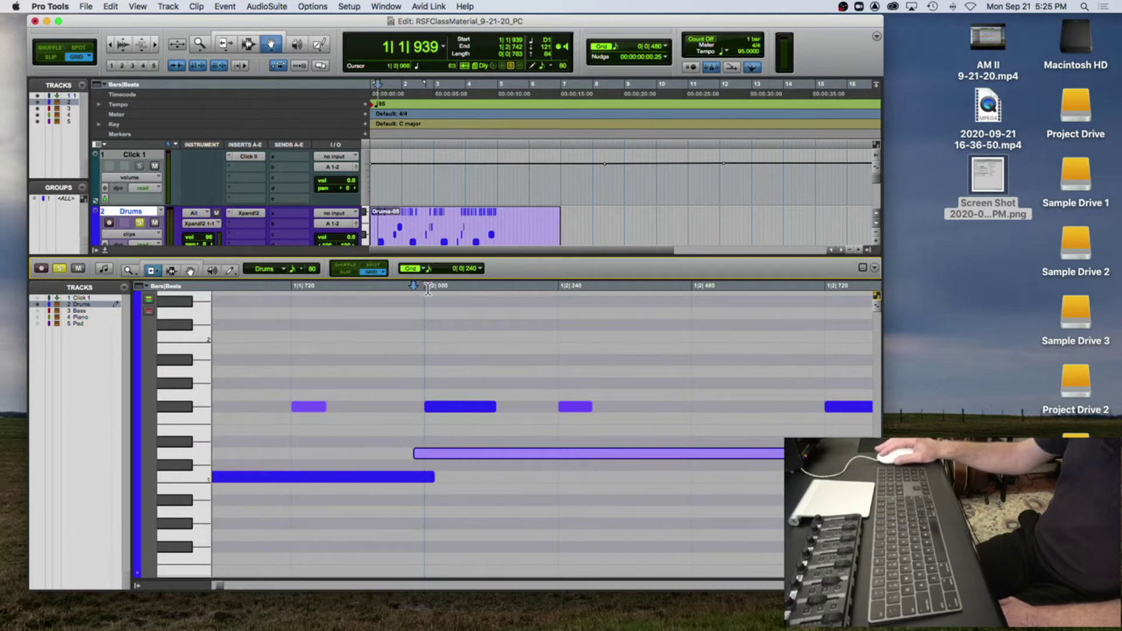
click(425, 456)
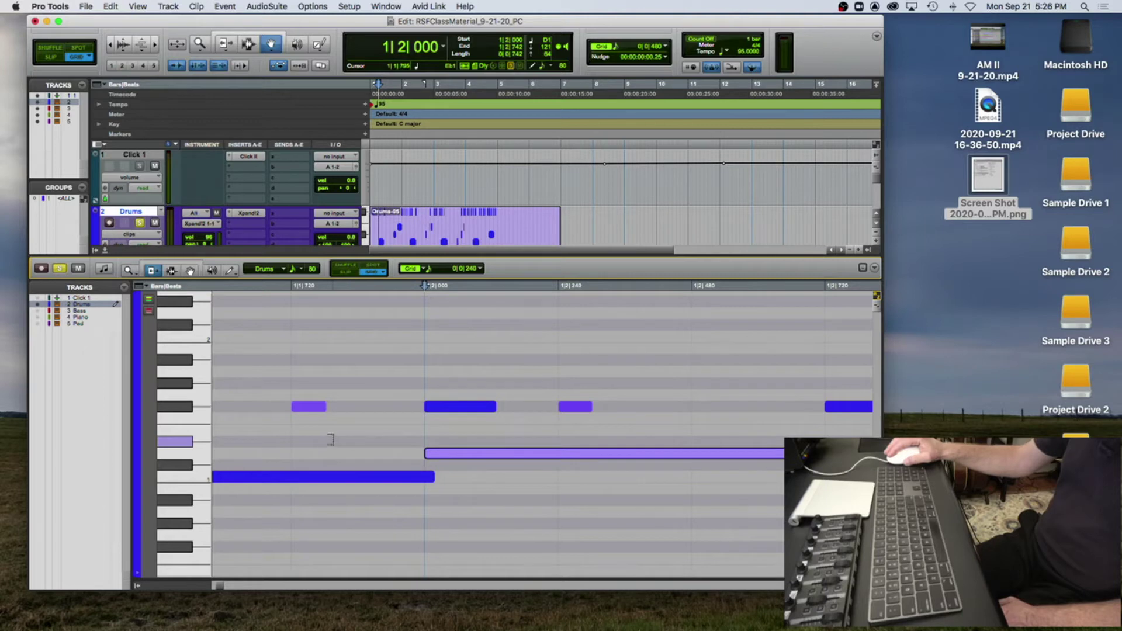
scroll(494, 404, right, 5)
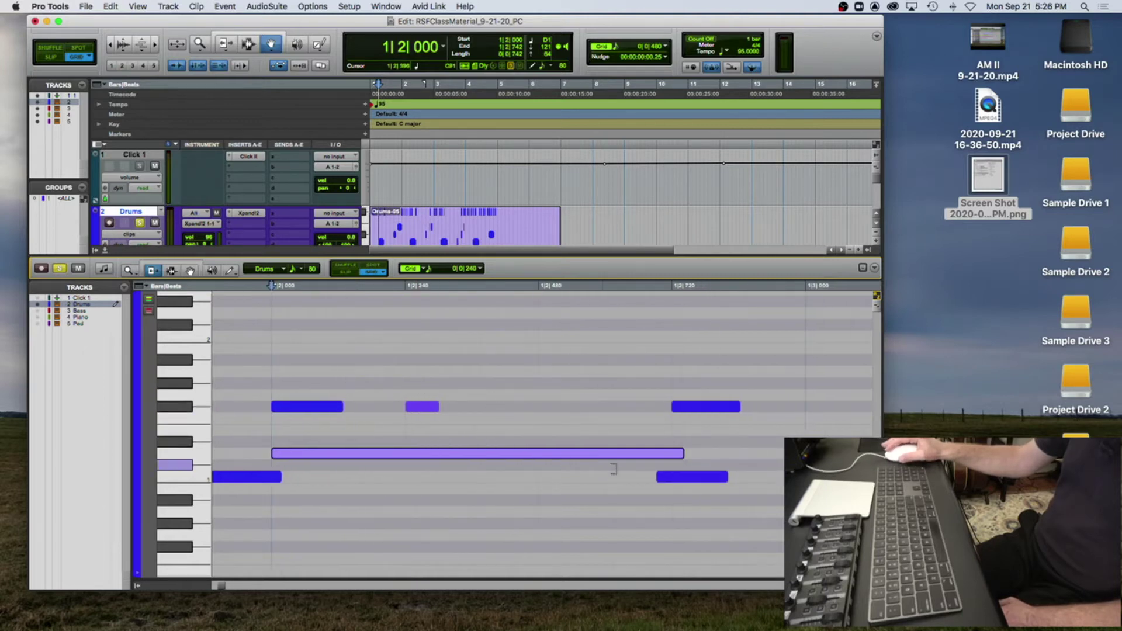
Step: Trim the starts of the C1 drum notes near 1|2|720 and 1|3|720 to those grid lines
click(670, 477)
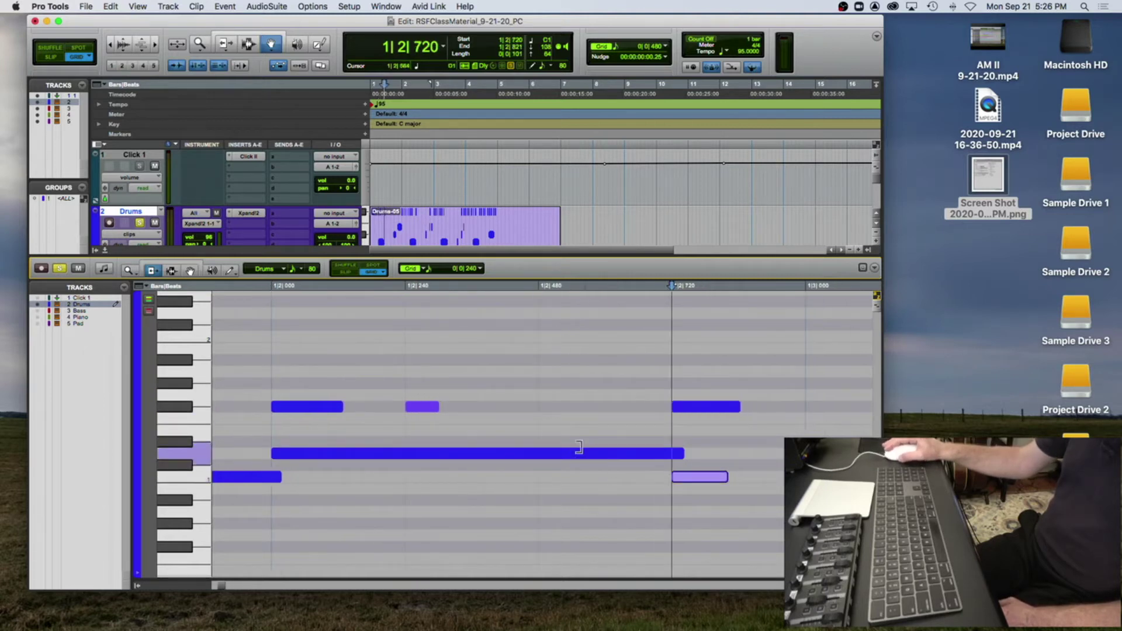
scroll(571, 440, right, 3)
key(super+bracketleft)
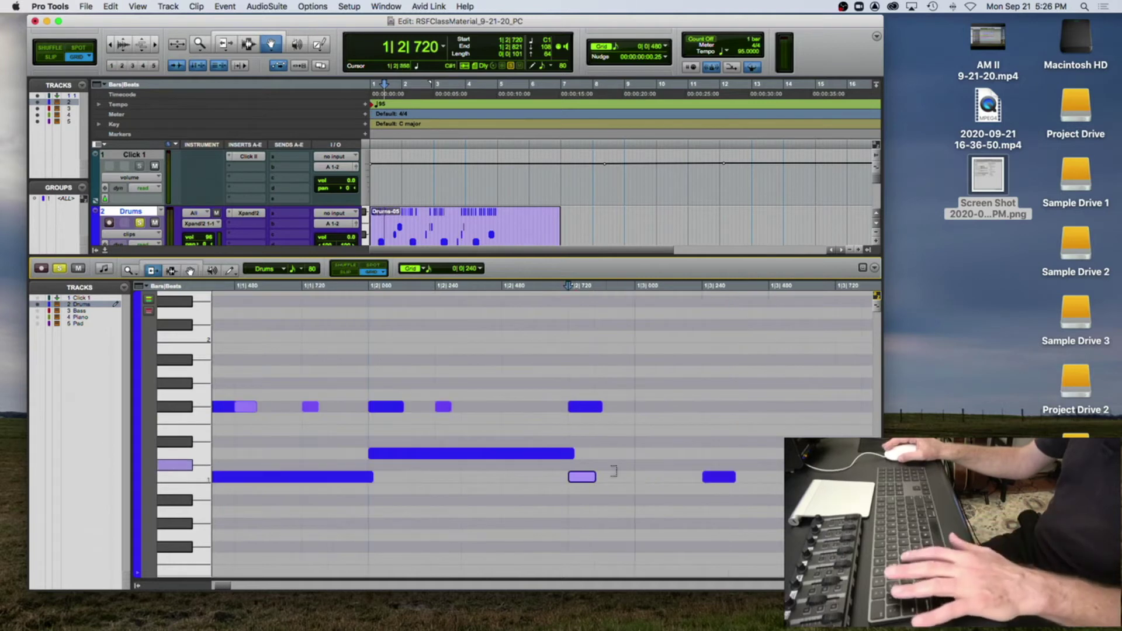
key(super+bracketleft)
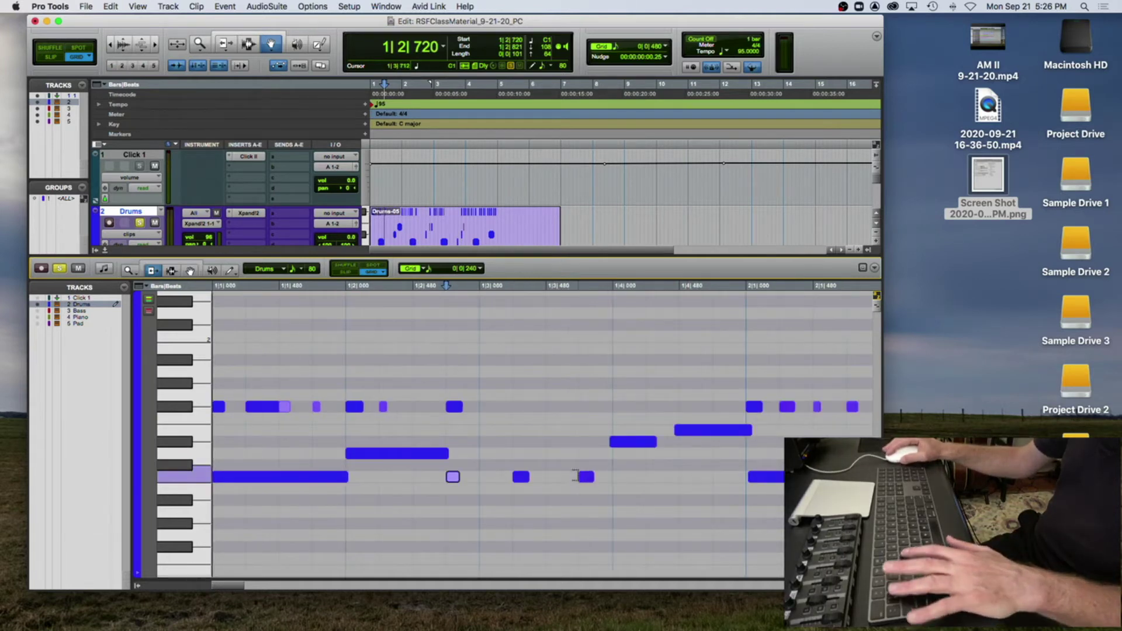
key(super+bracketright)
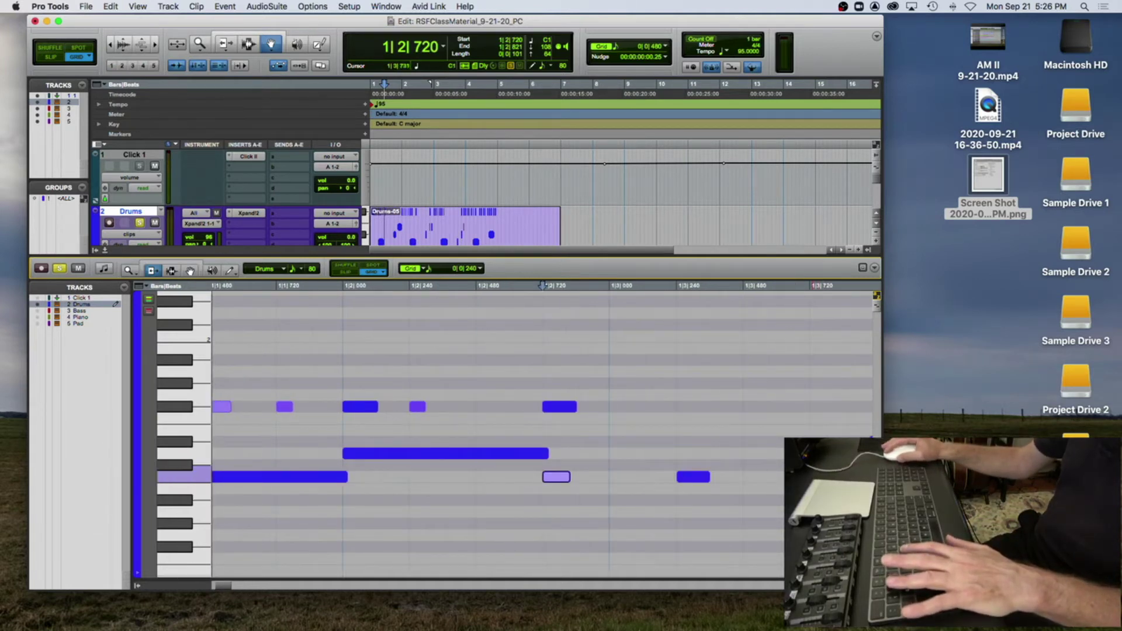
click(813, 477)
scroll(813, 477, right, 4)
Step: Trim the start of the Eb1 note to 1|4|000 and the start of the E1 note to 1|4|480
click(777, 440)
scroll(744, 441, right, 12)
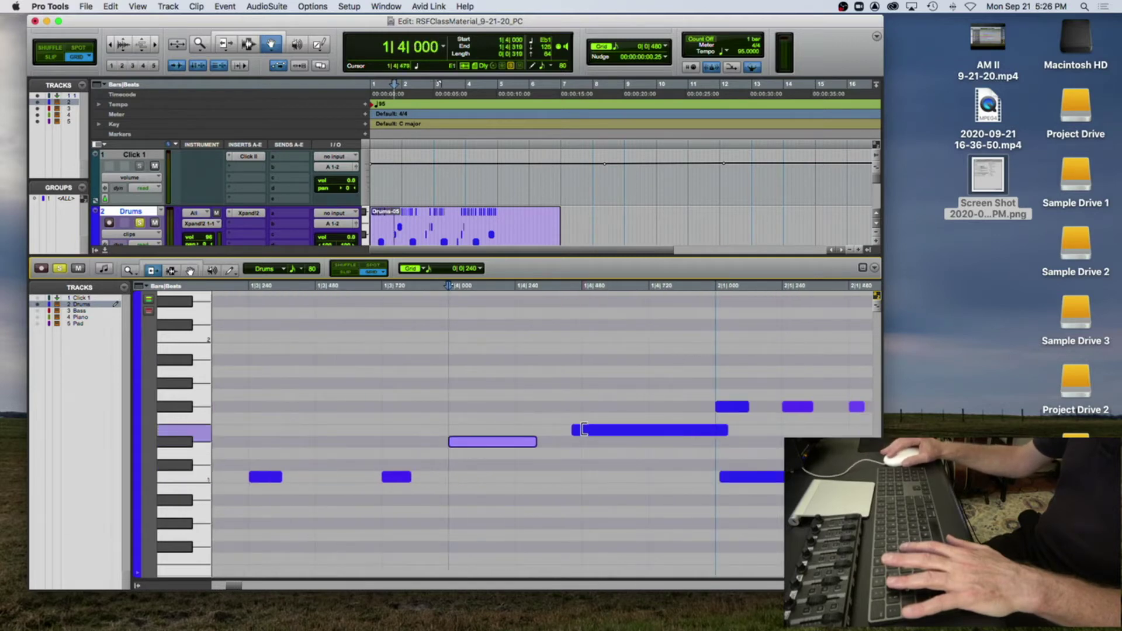
click(584, 430)
Step: Trim the start of bar 2's first C1 note and the end of the preceding E1 note to 2|1|000
click(719, 479)
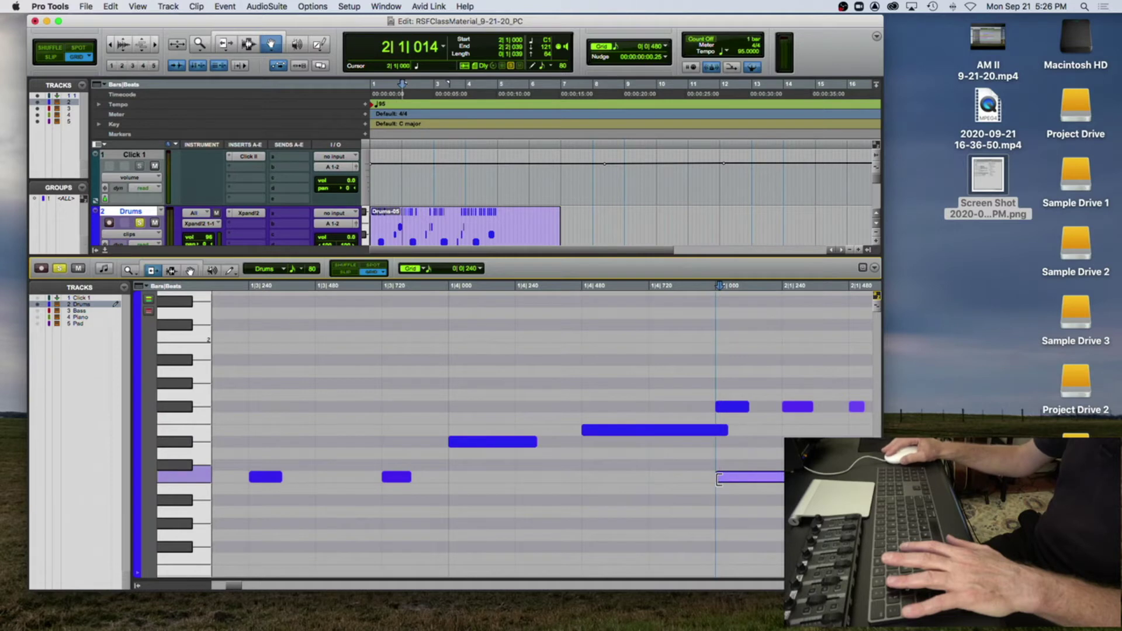
drag(719, 477, 730, 479)
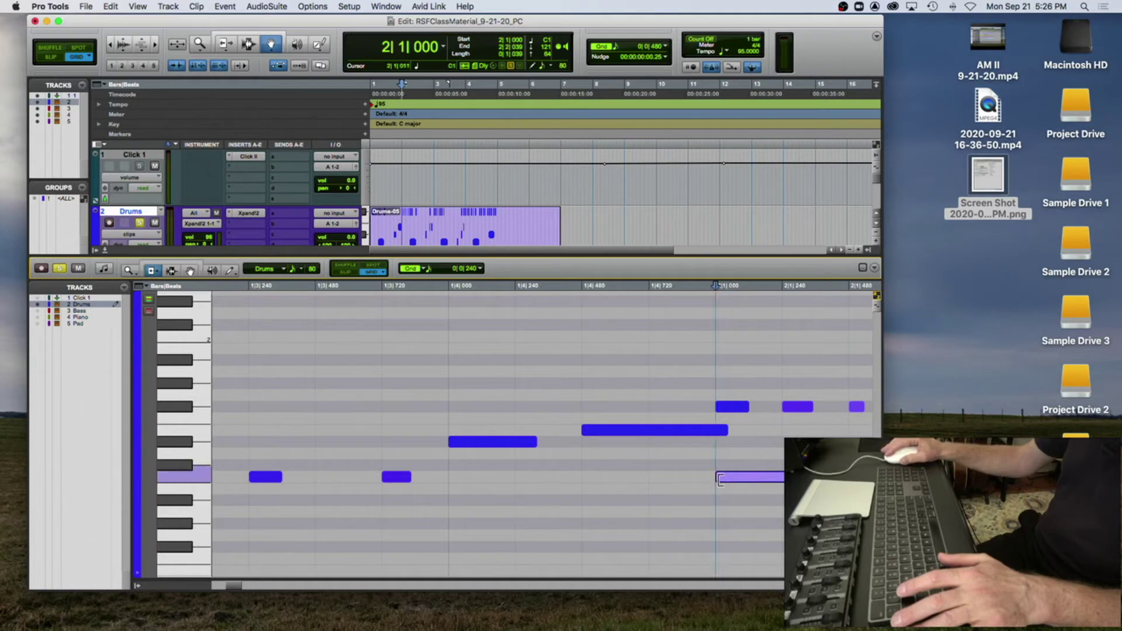
click(710, 428)
Step: Trim the start of the long D1 note to 2|2|000 and the following C1 notes to 2|3|240 and 2|3|720
scroll(734, 452, right, 10)
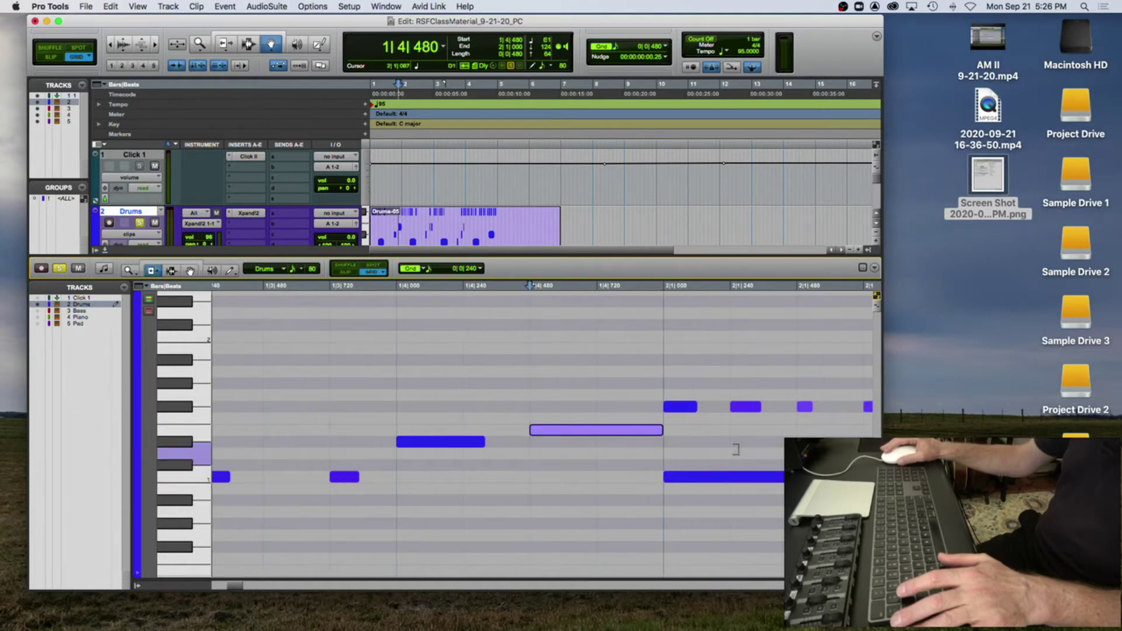
drag(531, 453, 513, 455)
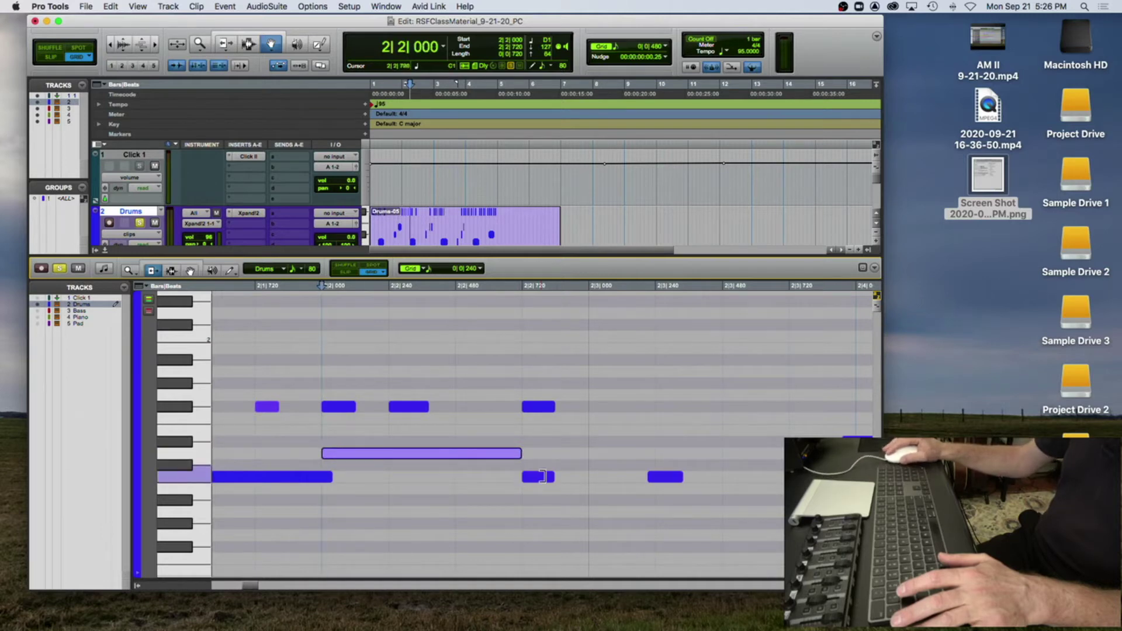
click(663, 477)
click(795, 477)
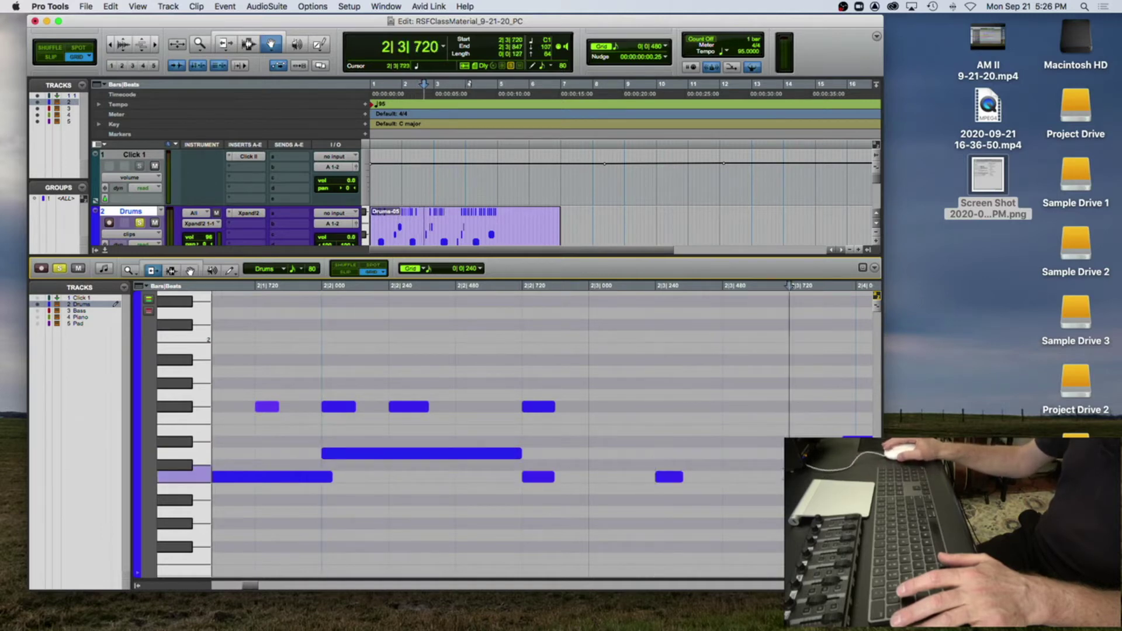
Step: Trim the starts of bar 2's beat-four notes: Eb1 to 2|4|000, C1 to 2|4|240, and the E1 notes to 2|4|480 and 2|4|720
scroll(591, 444, right, 5)
click(592, 442)
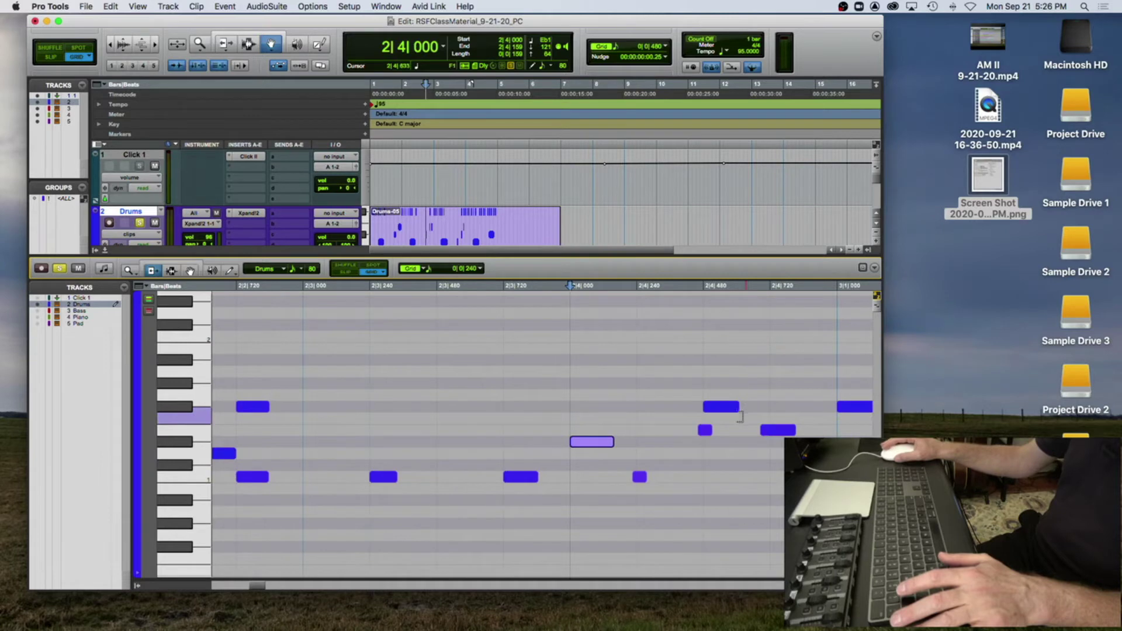
click(637, 477)
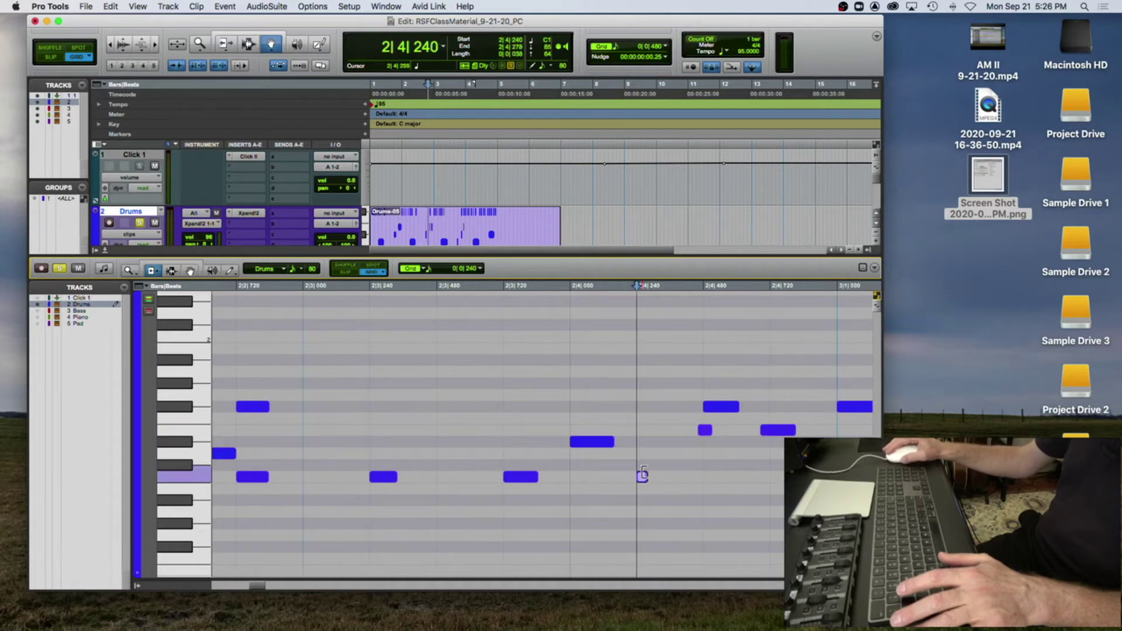
click(705, 430)
click(763, 431)
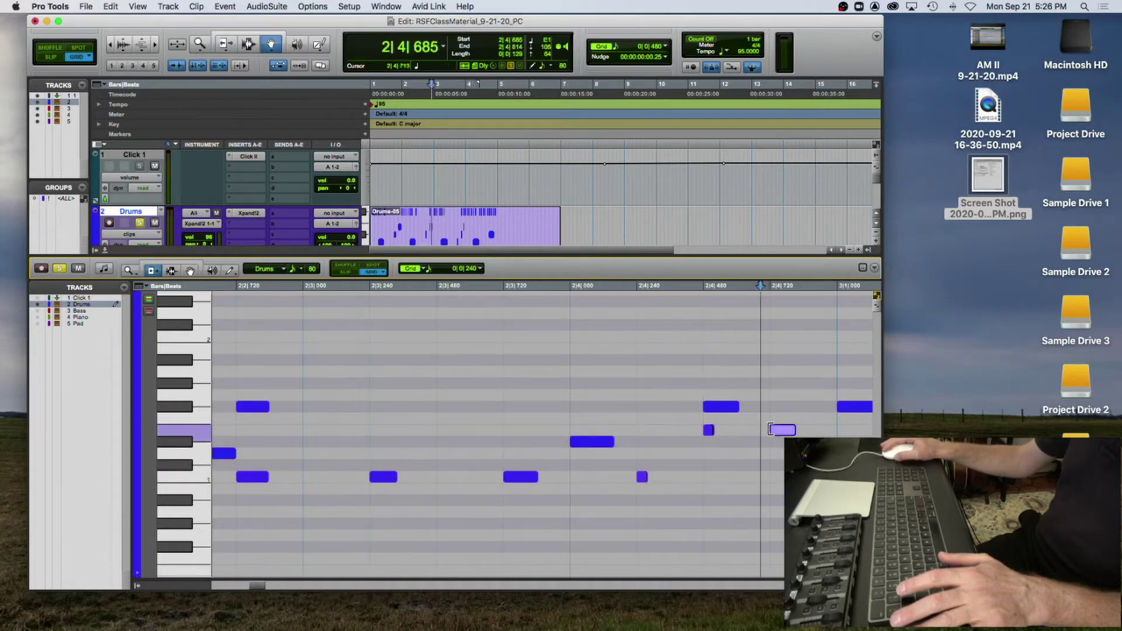
Step: Trim the start of the long C1 note to 3|1|000 and the start of the long D1 note to 3|2|000
scroll(669, 423, right, 5)
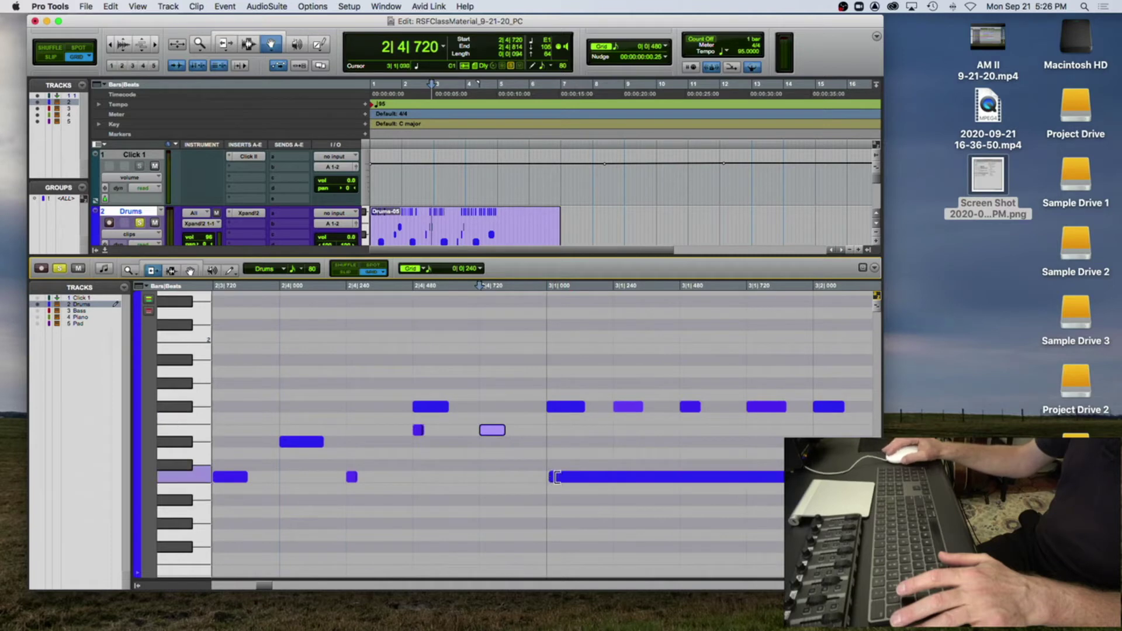
click(553, 478)
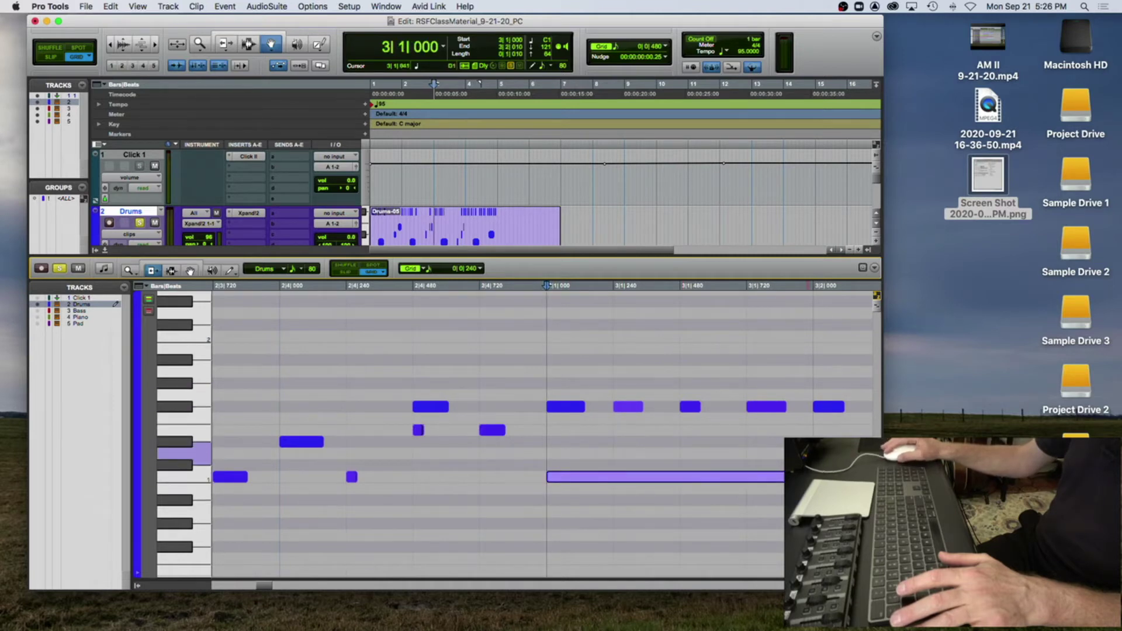
click(771, 465)
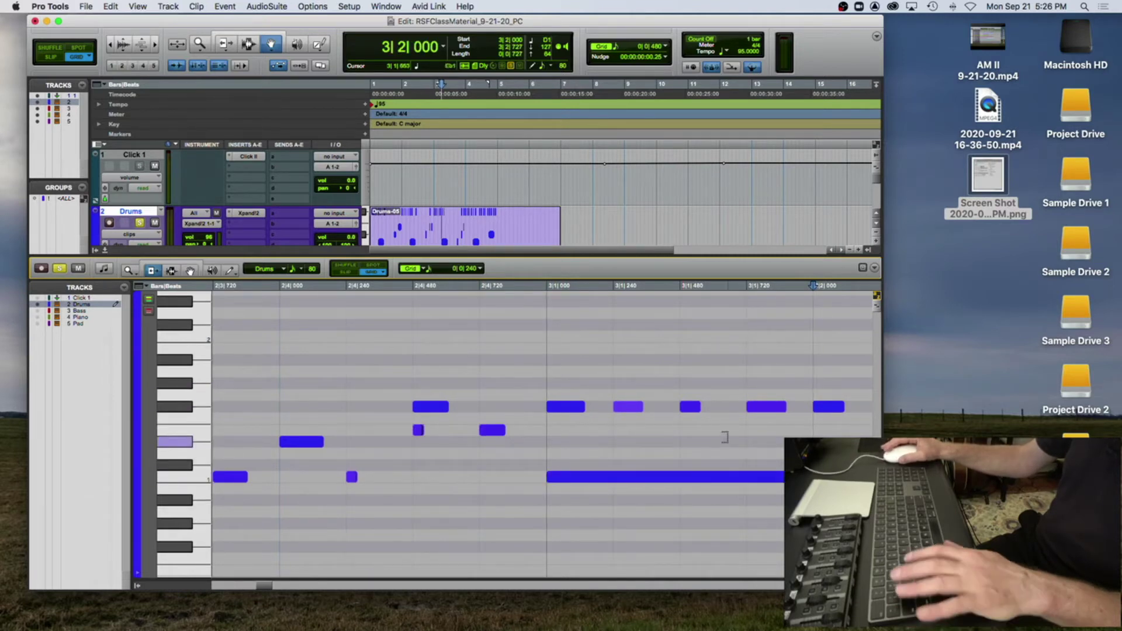
Step: Review the trimmed drum notes in bars 1 to 3 and examine the note edges closely around 3|2|000 and 3|2|720
scroll(551, 422, left, 10)
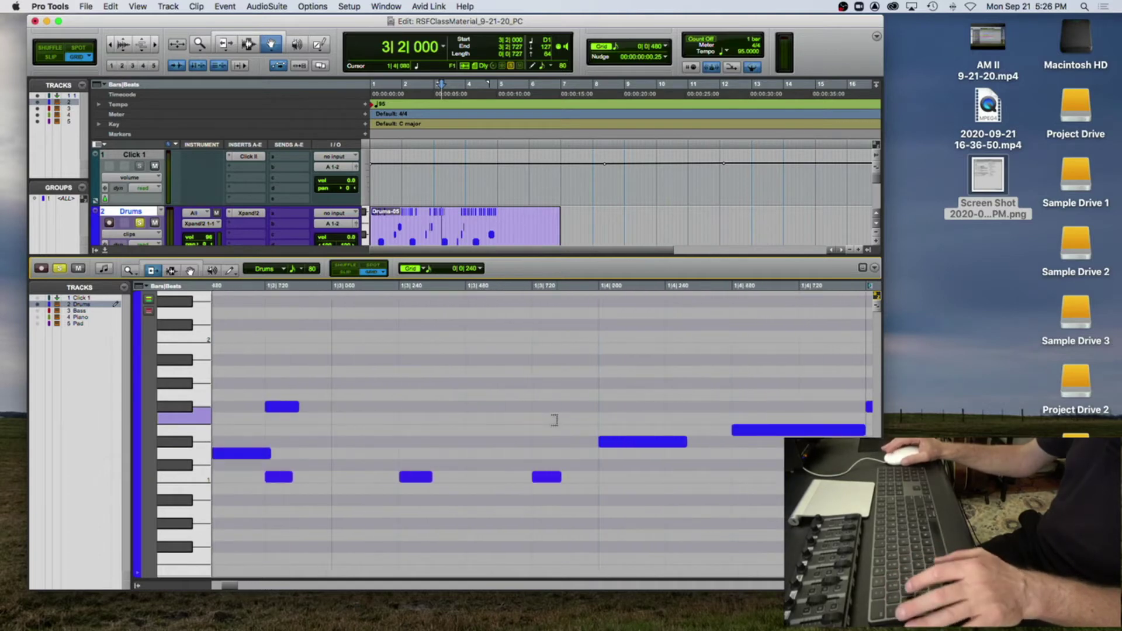
scroll(554, 420, right, 10)
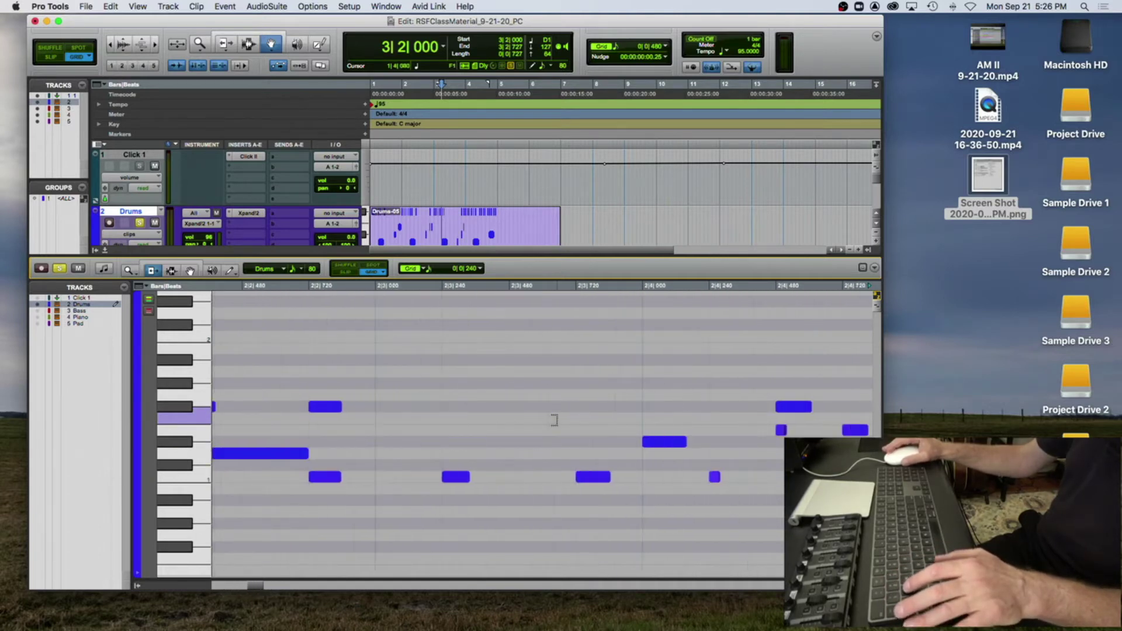
scroll(554, 420, right, 4)
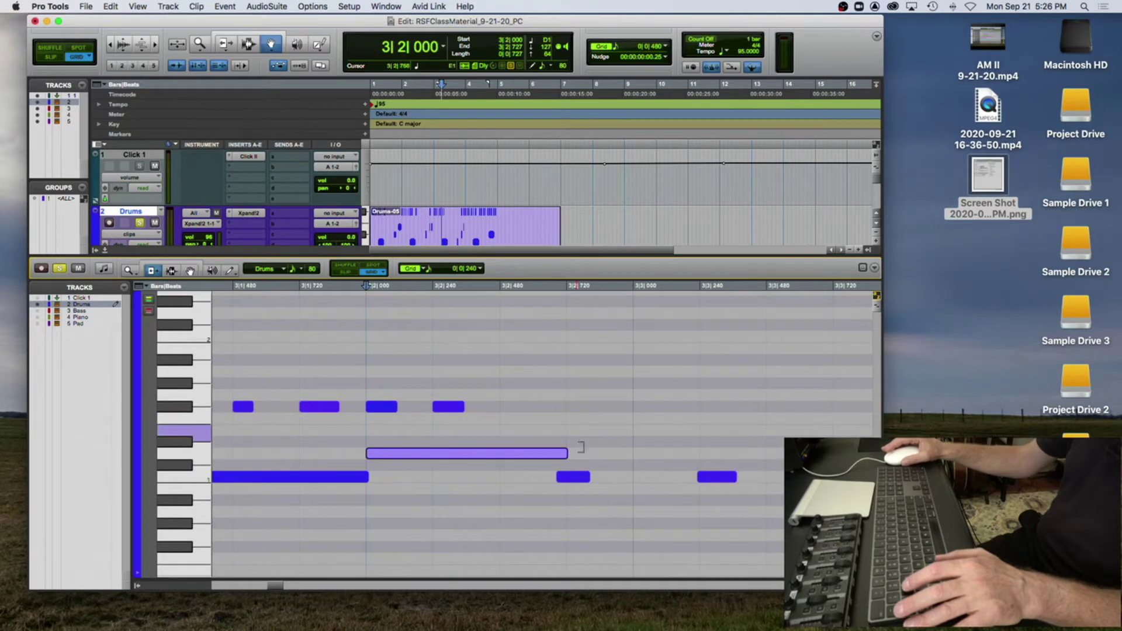
key(super+bracketright)
key(super+bracketright)
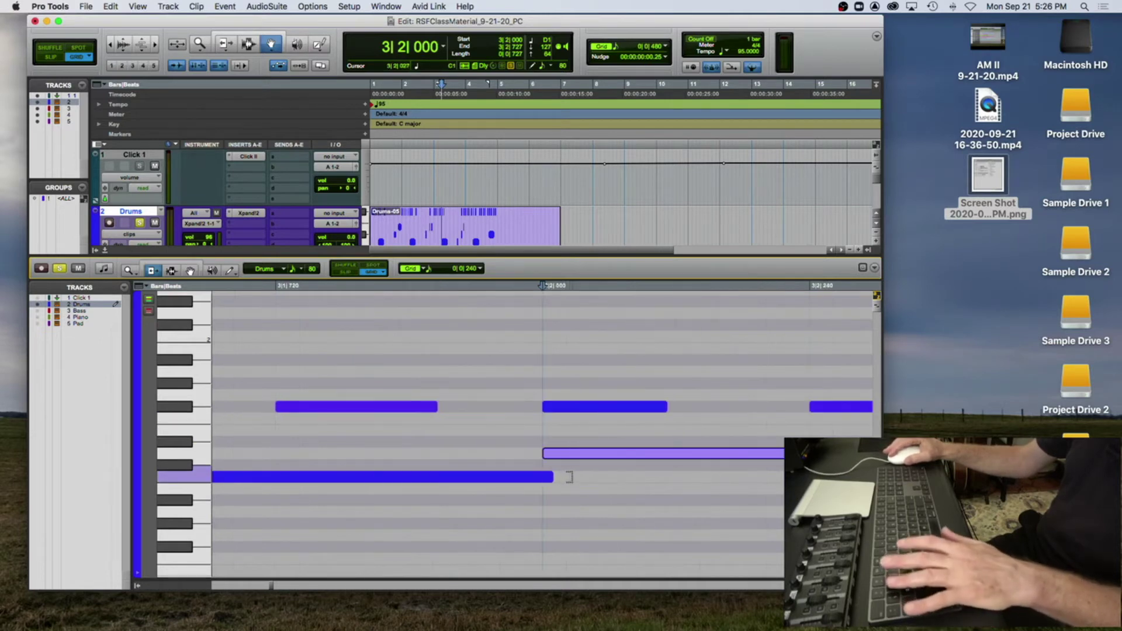
scroll(575, 458, right, 2)
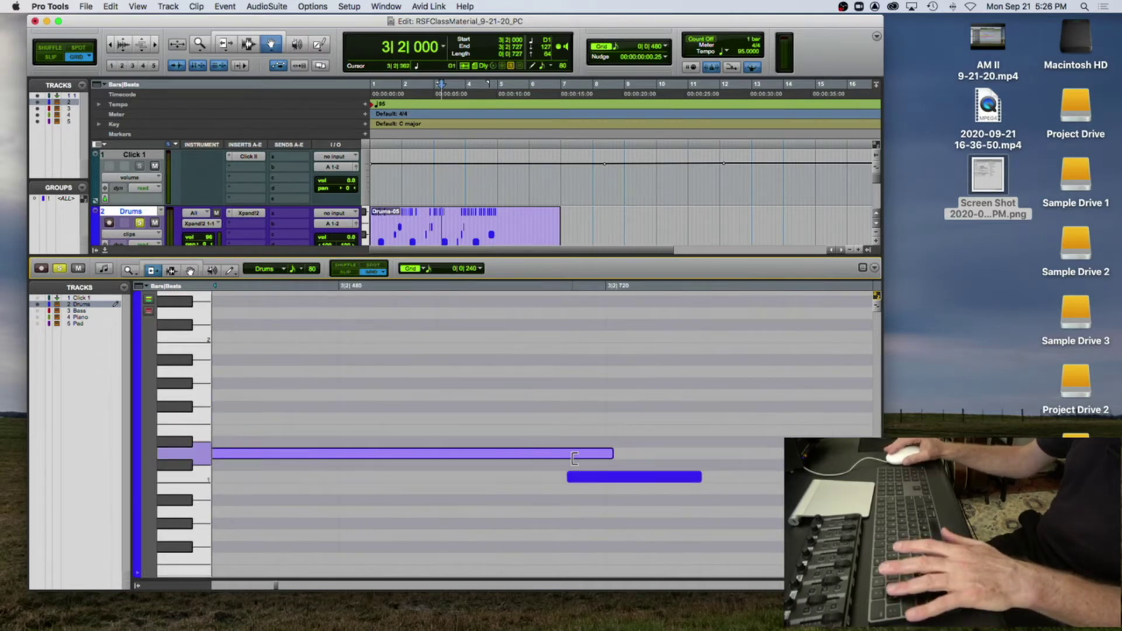
scroll(555, 453, left, 5)
scroll(553, 452, right, 3)
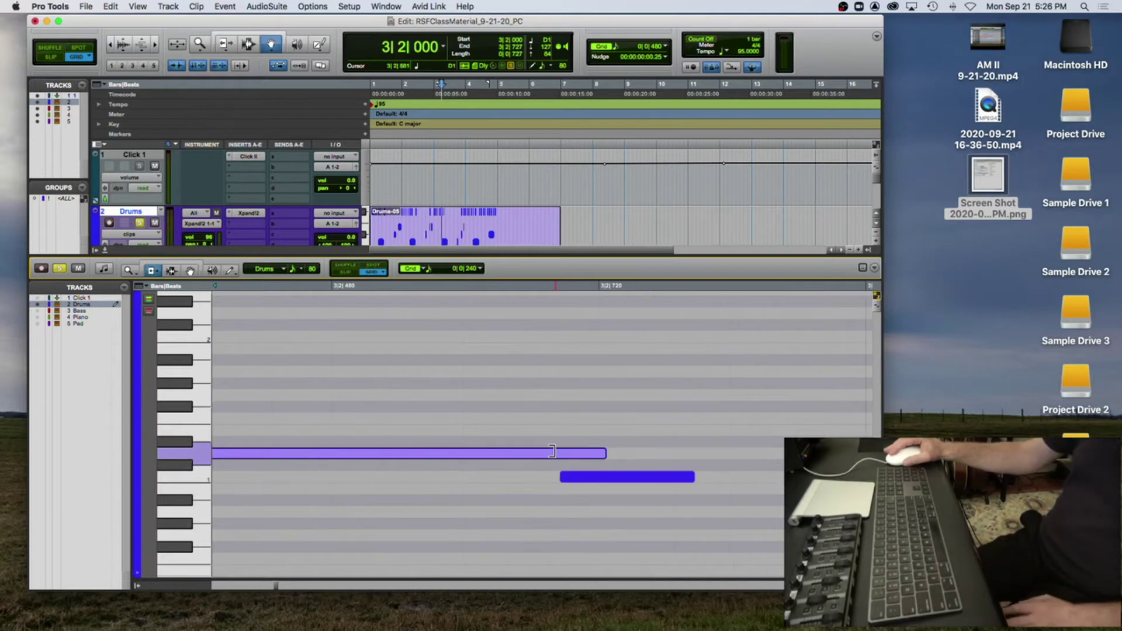
scroll(552, 451, left, 3)
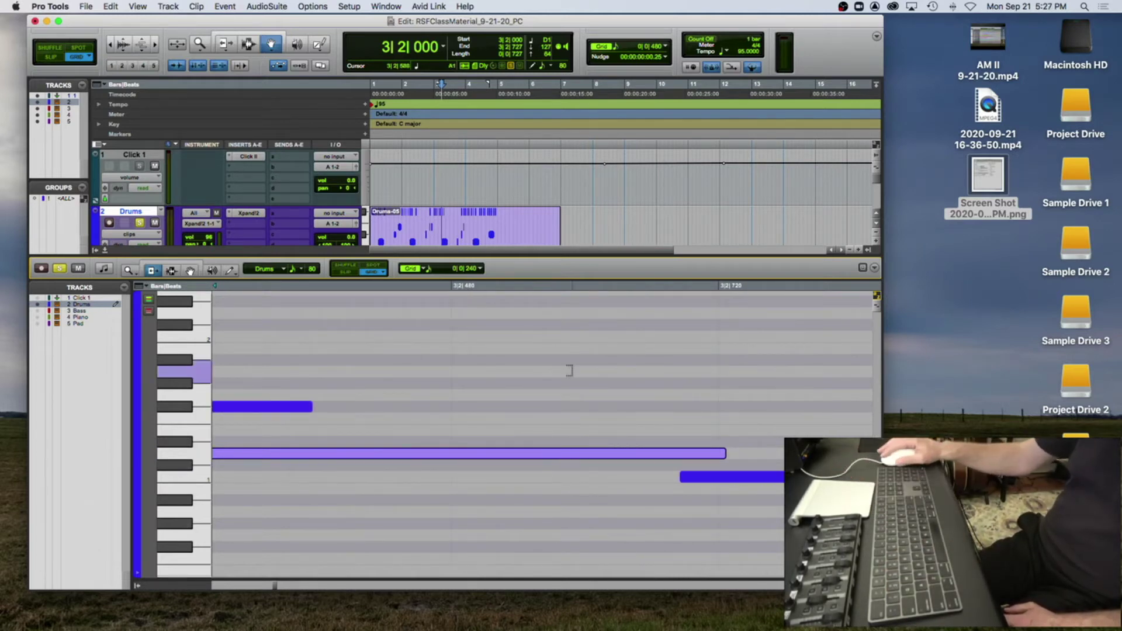
scroll(585, 357, up, 1)
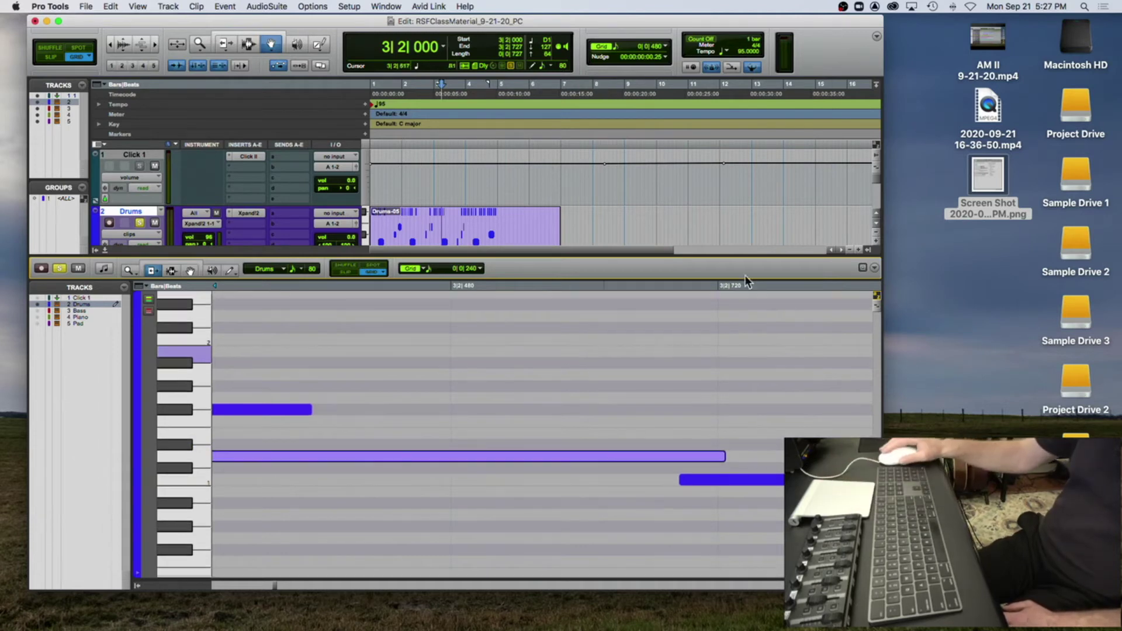
Step: Check the computer's Bluetooth status and device list
click(953, 6)
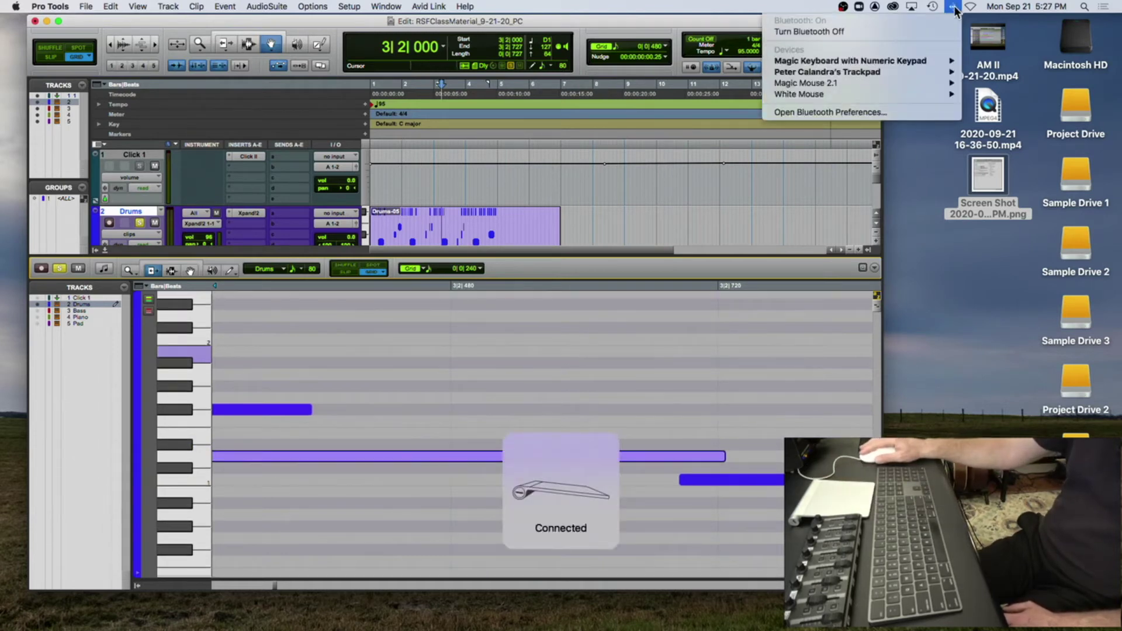
click(917, 13)
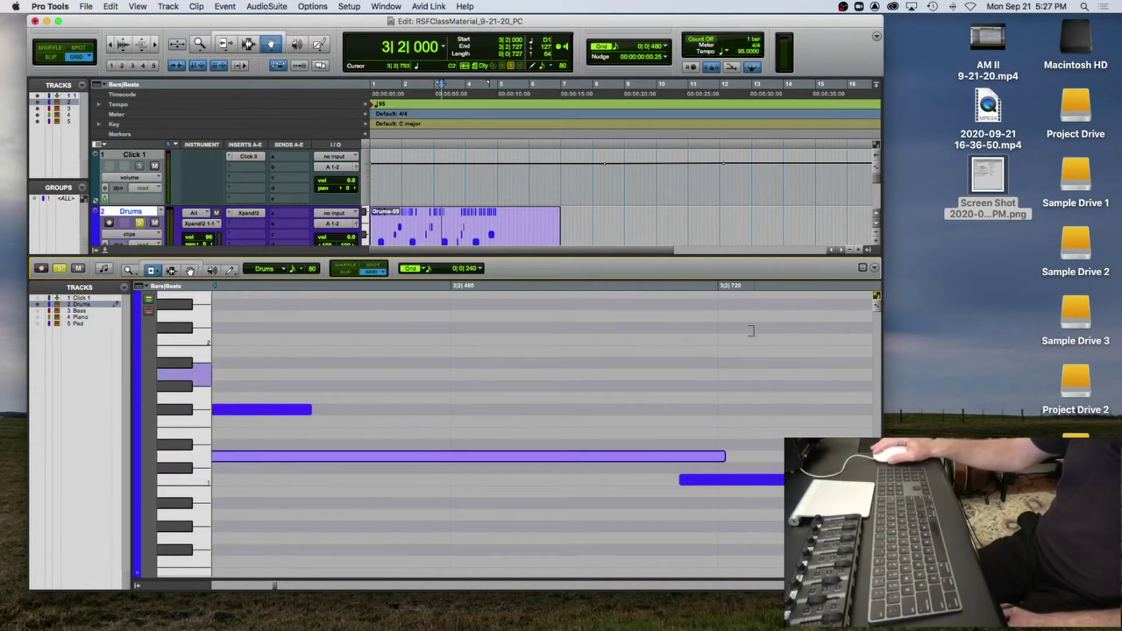
Step: Trim the starts of the next two C1 notes in bar 3 to the grid lines at 3|2|720 and 3|3|240
click(695, 479)
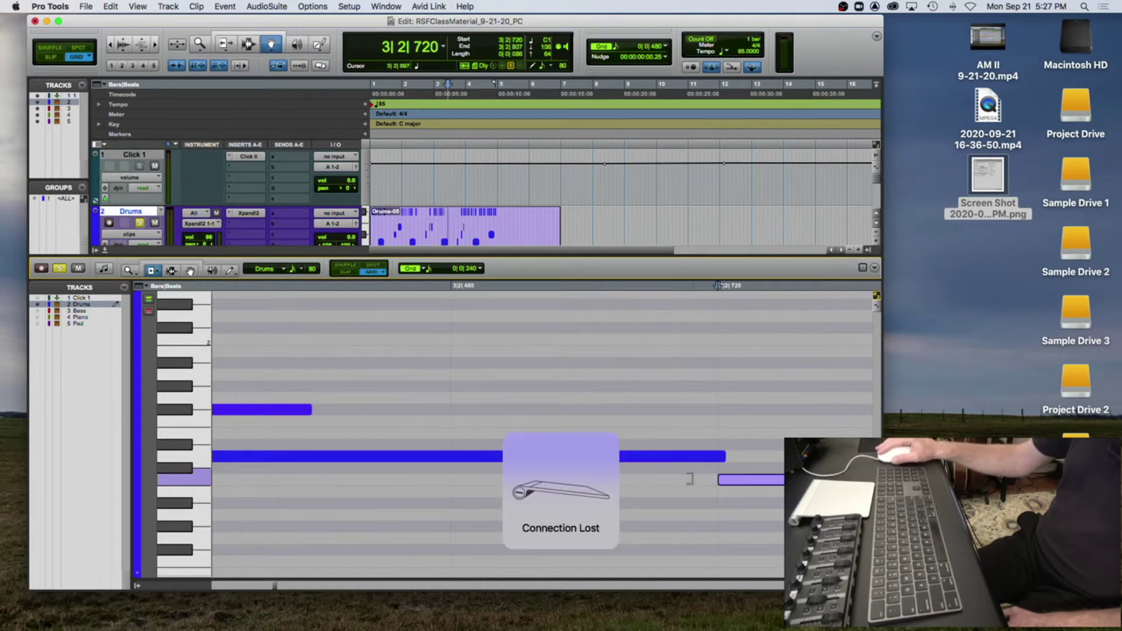
scroll(708, 462, right, 3)
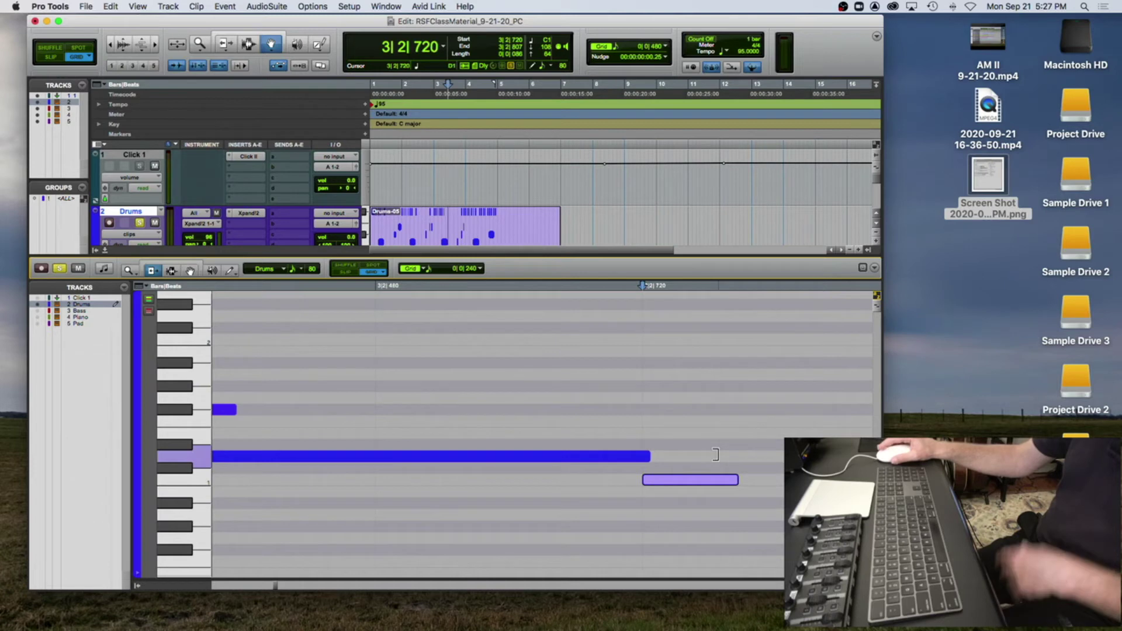
key(super+bracketleft)
key(super+bracketleft)
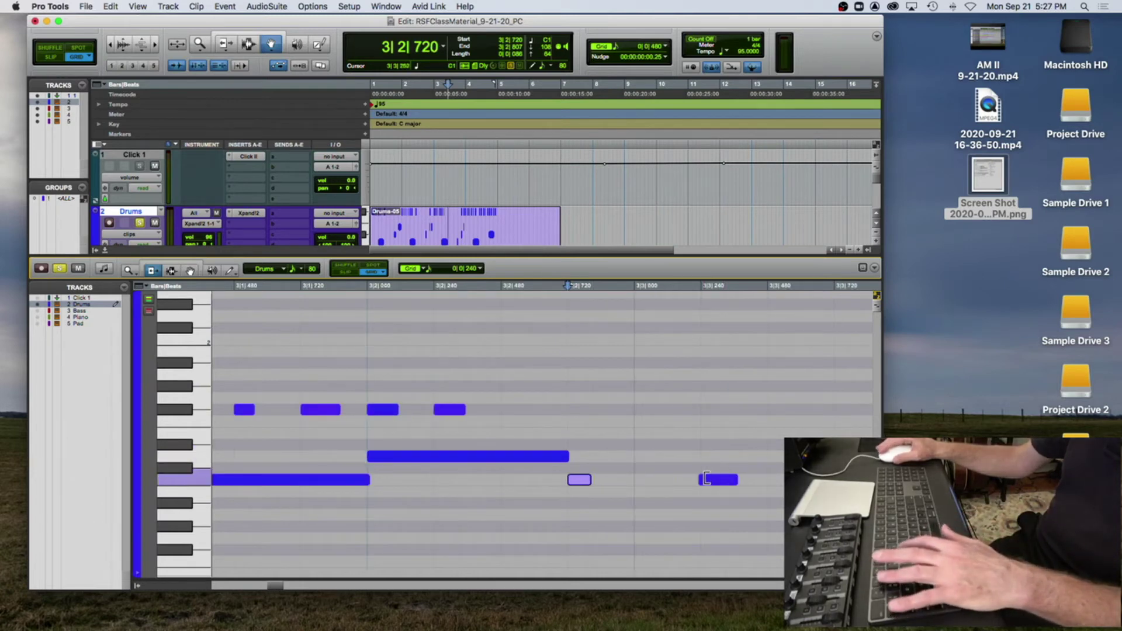
key(super+bracketright)
key(ctrl+Tab)
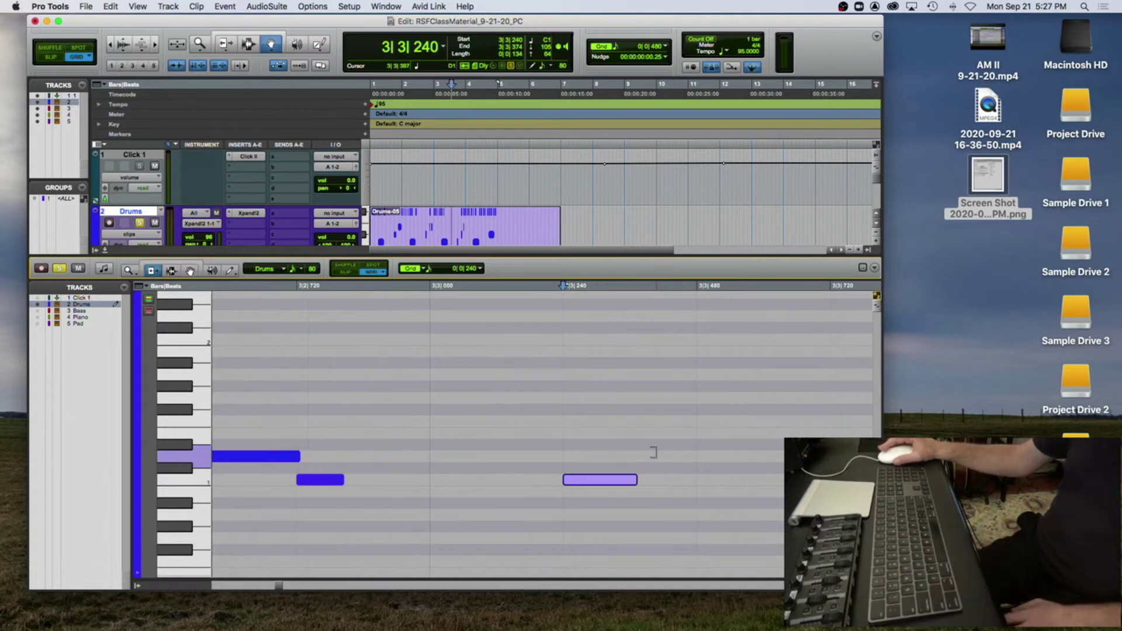
Step: Trim the start of the short D1 note to 3|4|000 and the following C1 note to 3|4|240
scroll(705, 450, right, 5)
scroll(652, 451, right, 5)
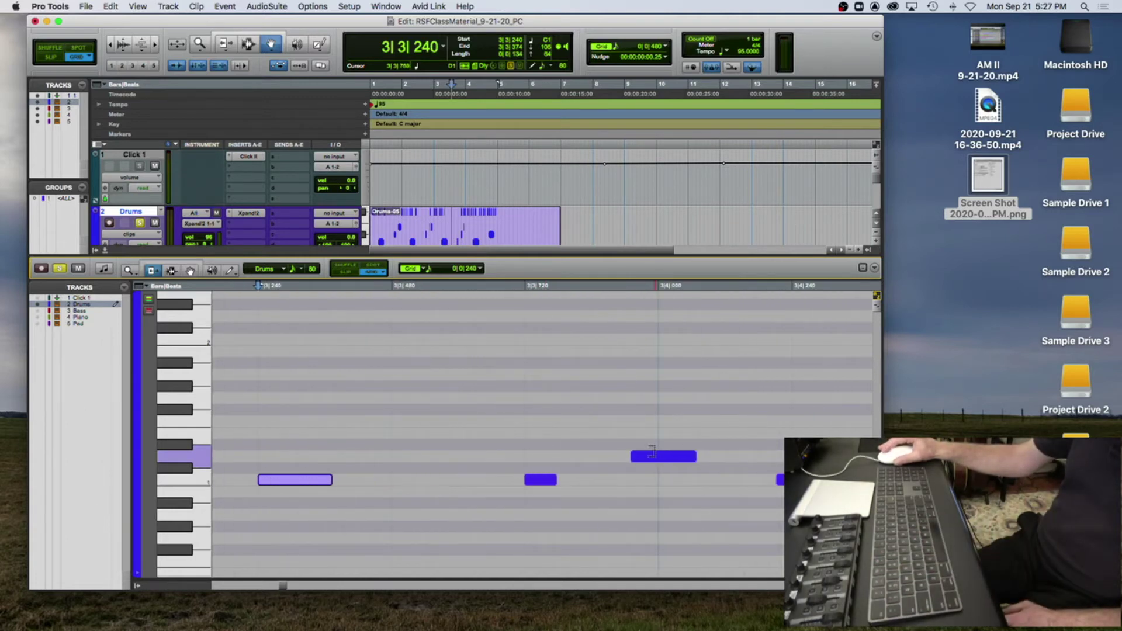
click(518, 457)
click(524, 456)
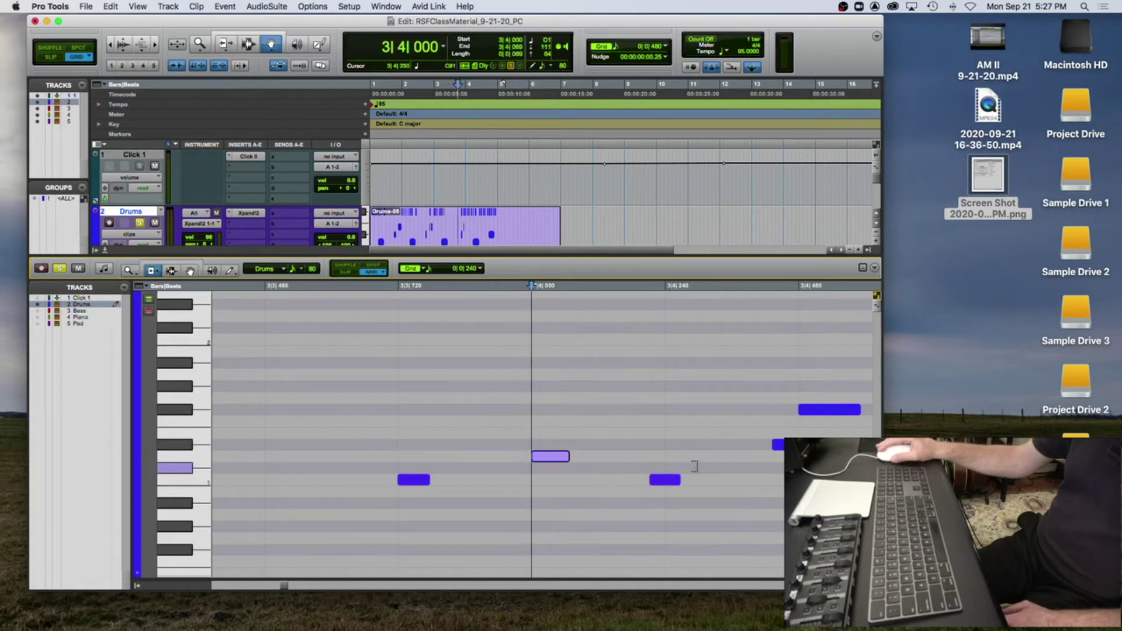
drag(659, 481, 666, 481)
Step: Trim the start of the Eb1 note to 3|4|480 and the start of the E1 note to 3|4|720
click(782, 446)
scroll(771, 442, right, 5)
click(749, 433)
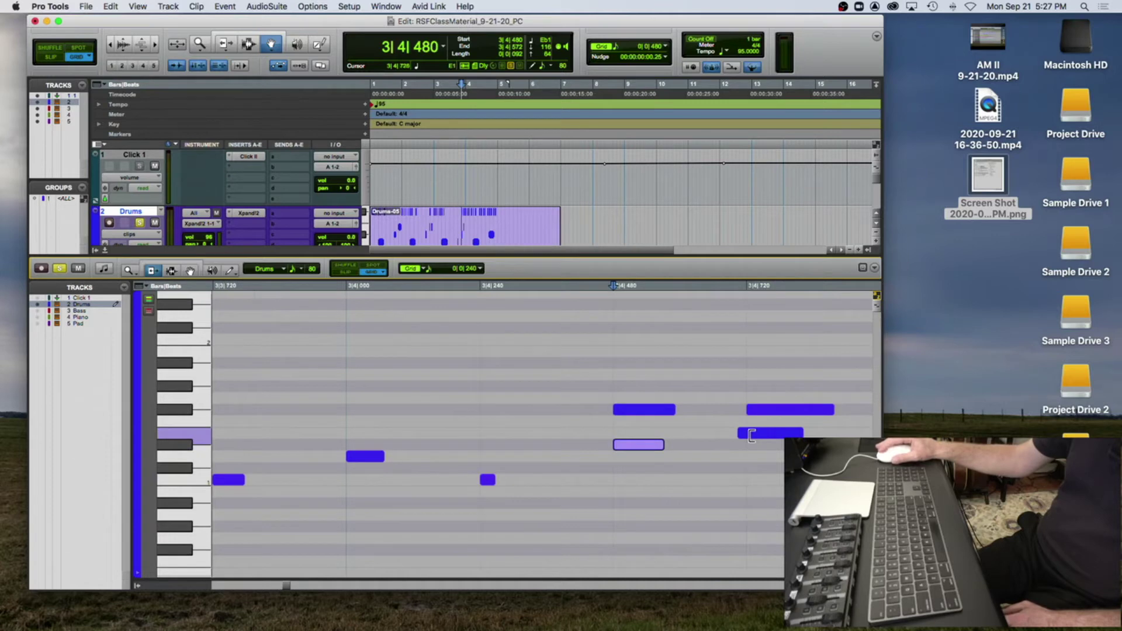
click(759, 434)
Step: Trim the start of the long C1 note at the beginning of bar 4 to 4|1|000
key(r)
key(r)
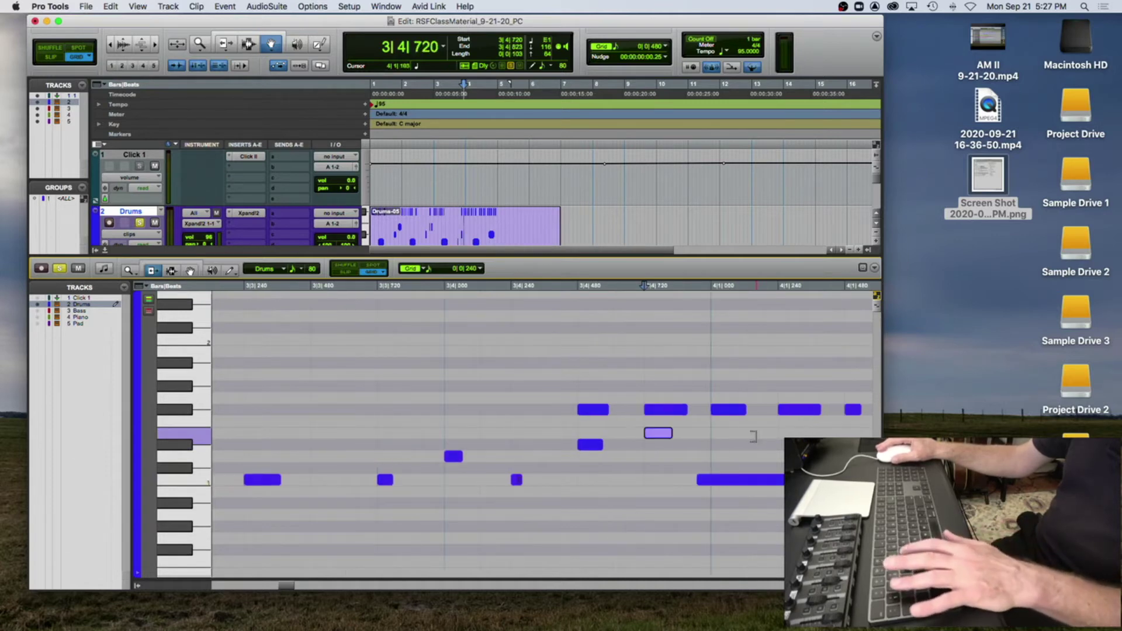
click(639, 481)
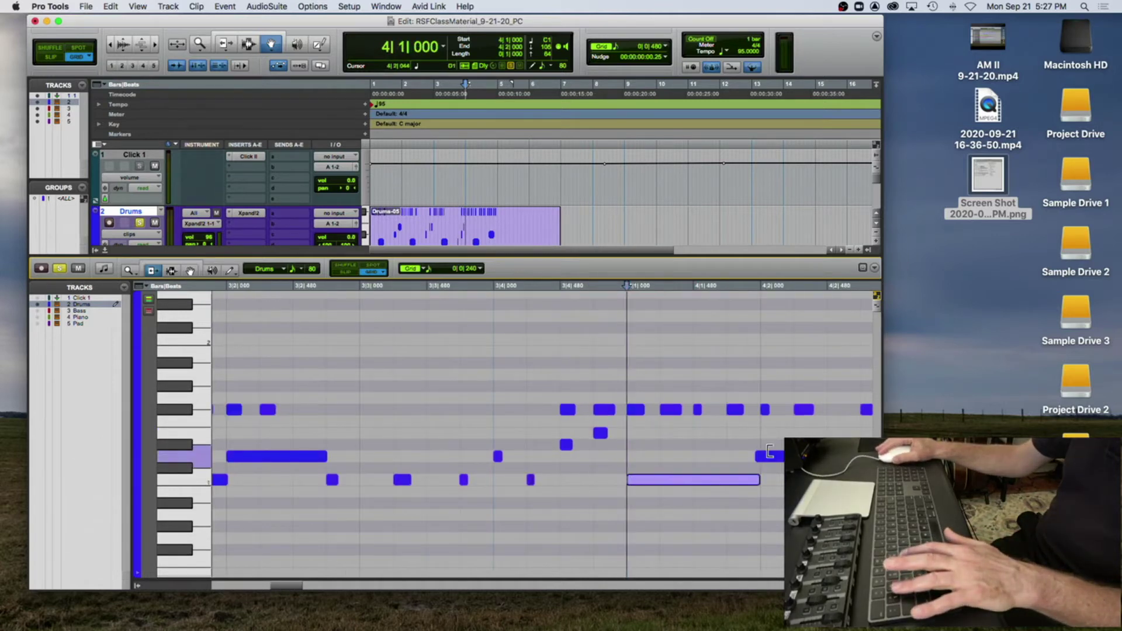
Step: Trim the start of the D1 note to 4|2|000 and the start of the following C1 note to 4|2|720
click(767, 456)
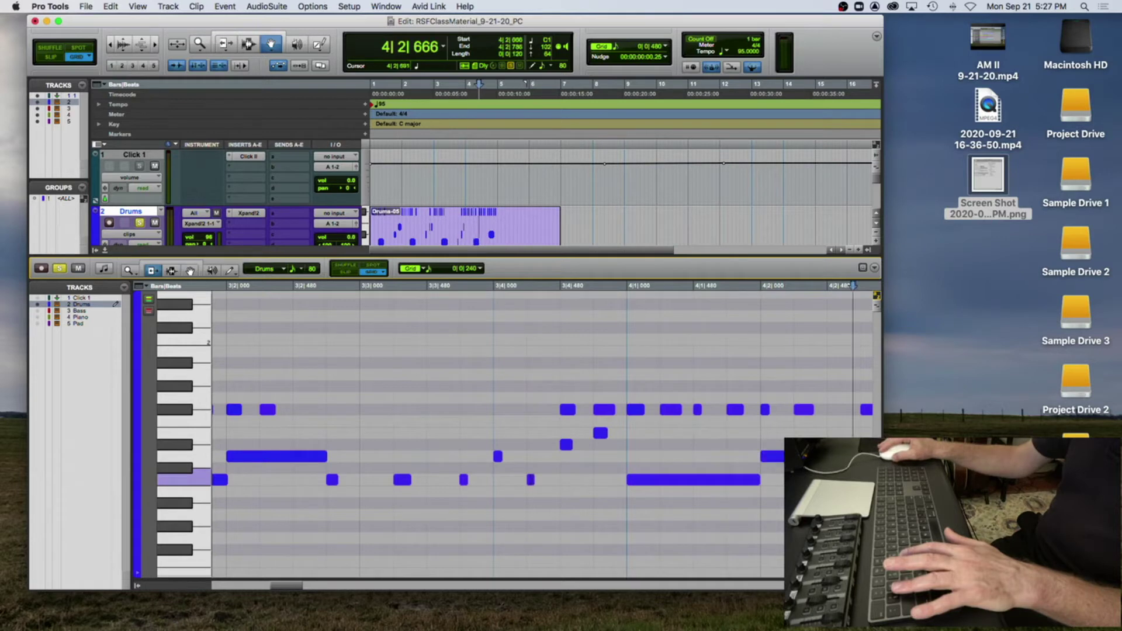
click(863, 479)
Step: Trim the starts of the next two C1 notes in bar 4 to the grid lines at 4|3|240 and 4|3|720
scroll(754, 450, right, 5)
mouse_move(663, 479)
mouse_down()
mouse_move(686, 480)
mouse_move(666, 480)
mouse_up()
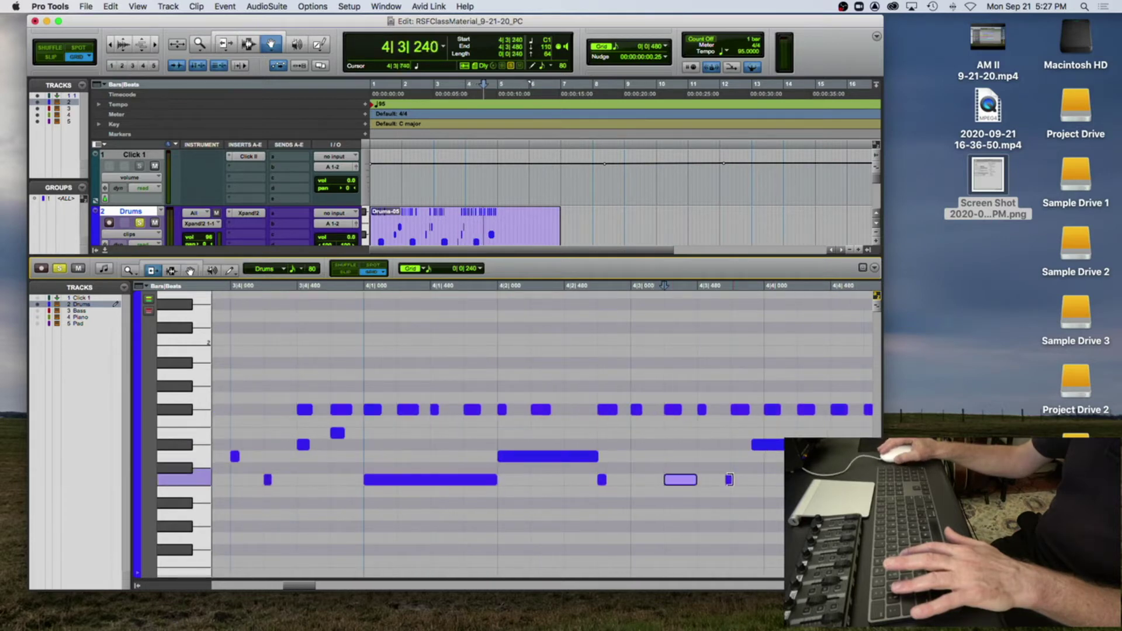
click(728, 479)
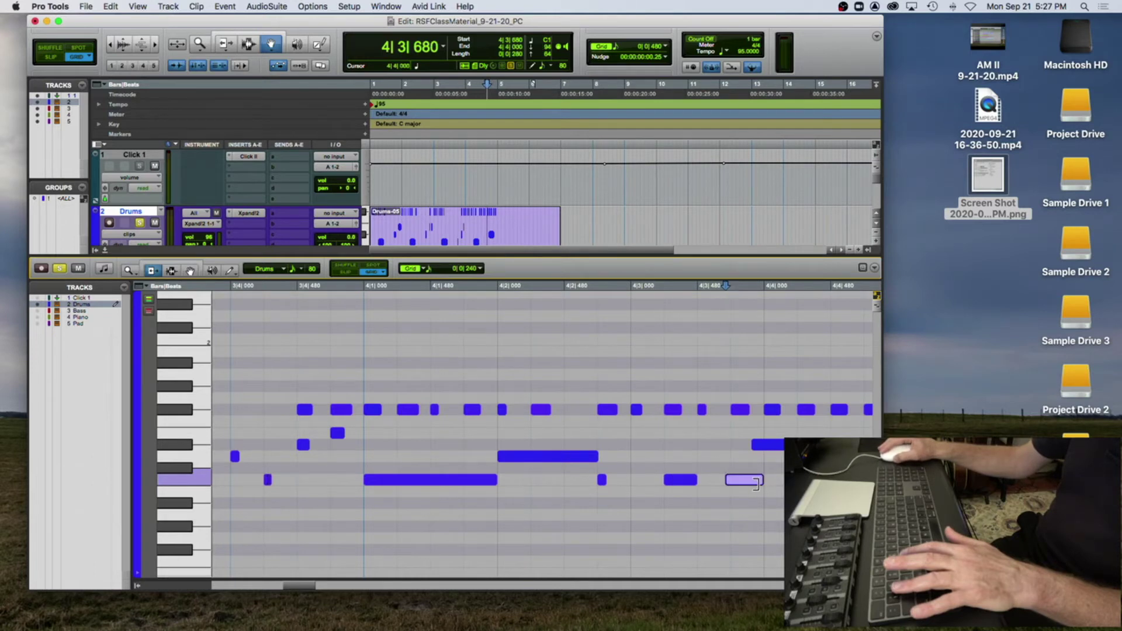
drag(725, 479, 732, 480)
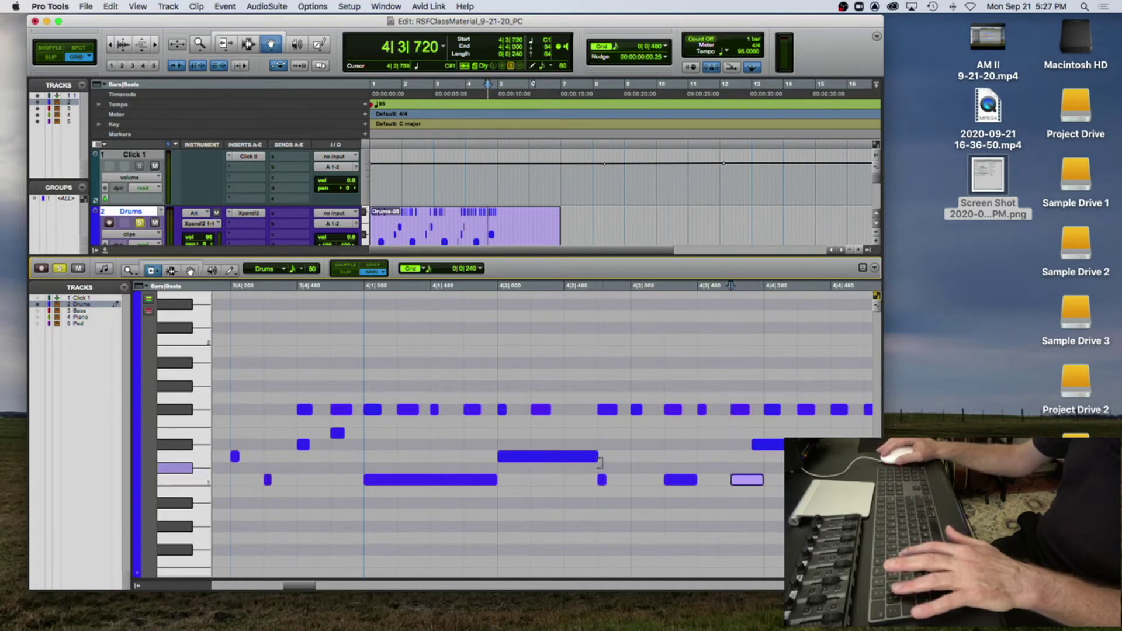
Step: Shorten the D1 note at 4|2|000 to end at 4|2|480 and trim the Eb1 note's start to 4|4|000
click(576, 456)
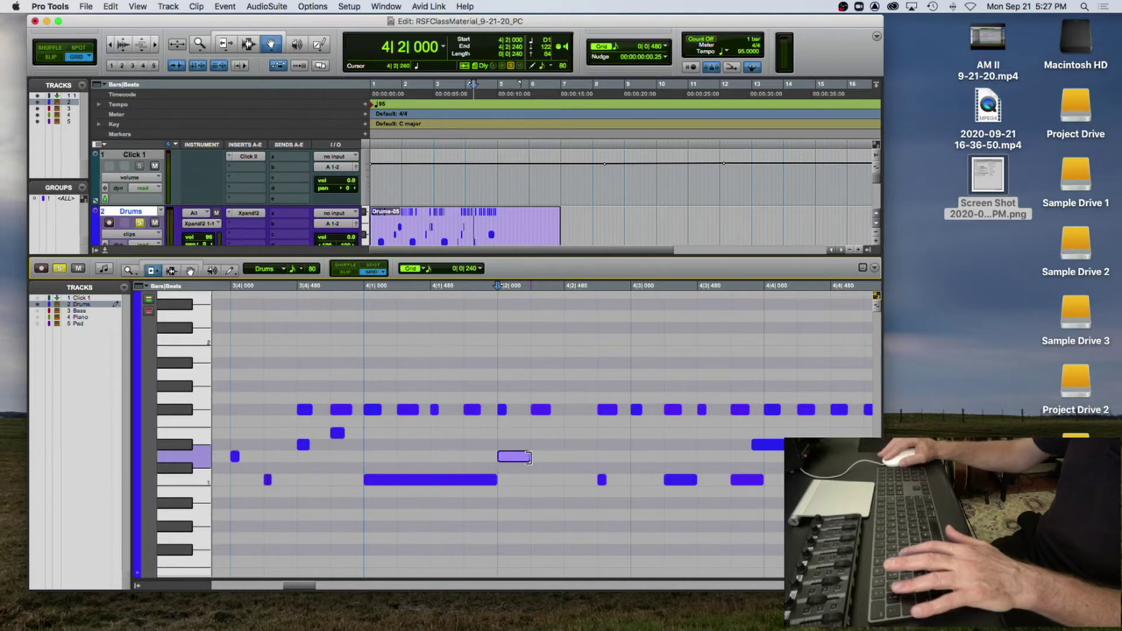
drag(529, 457, 563, 457)
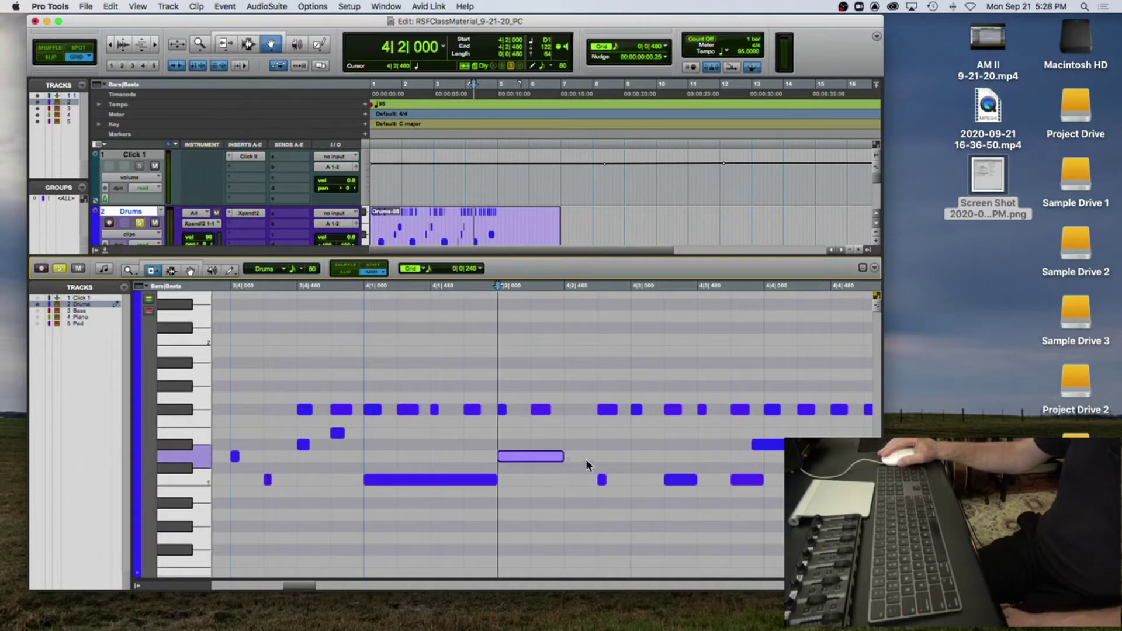
drag(759, 445, 772, 445)
scroll(731, 433, right, 5)
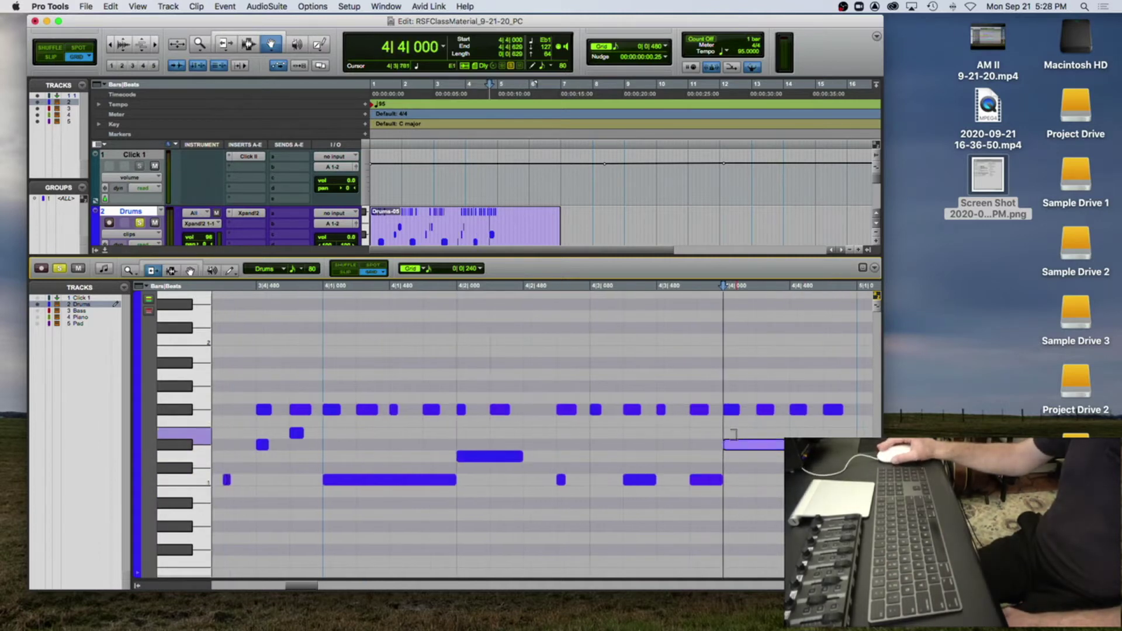
Step: Play the drums from the start of the session with the MIDI Editor zoomed out to show all four bars
scroll(732, 434, left, 10)
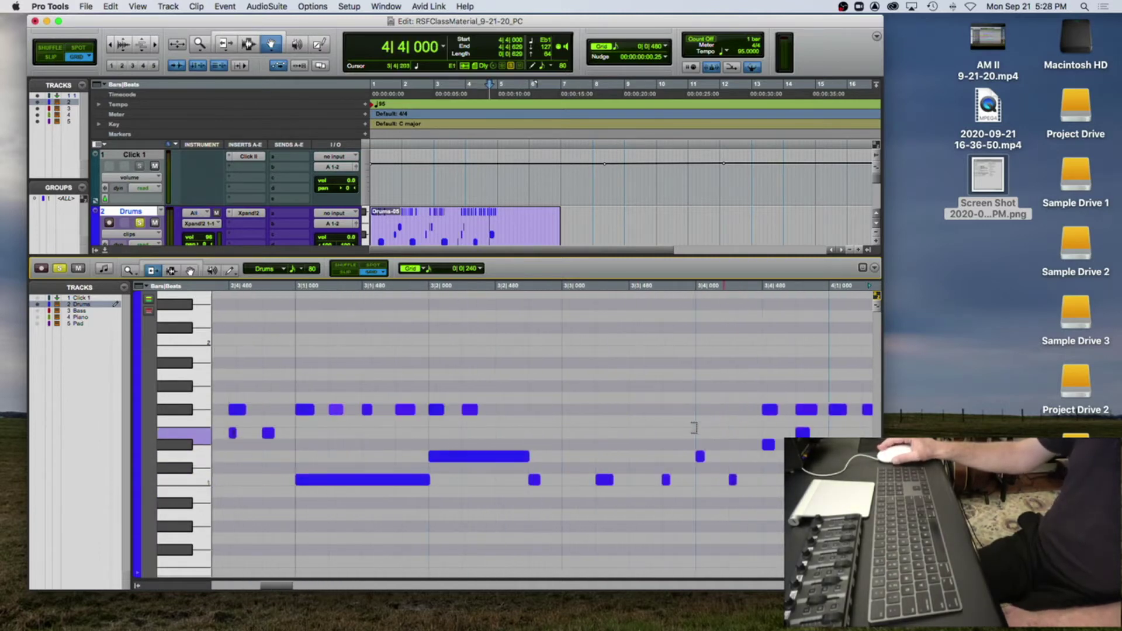
key(Return)
key(space)
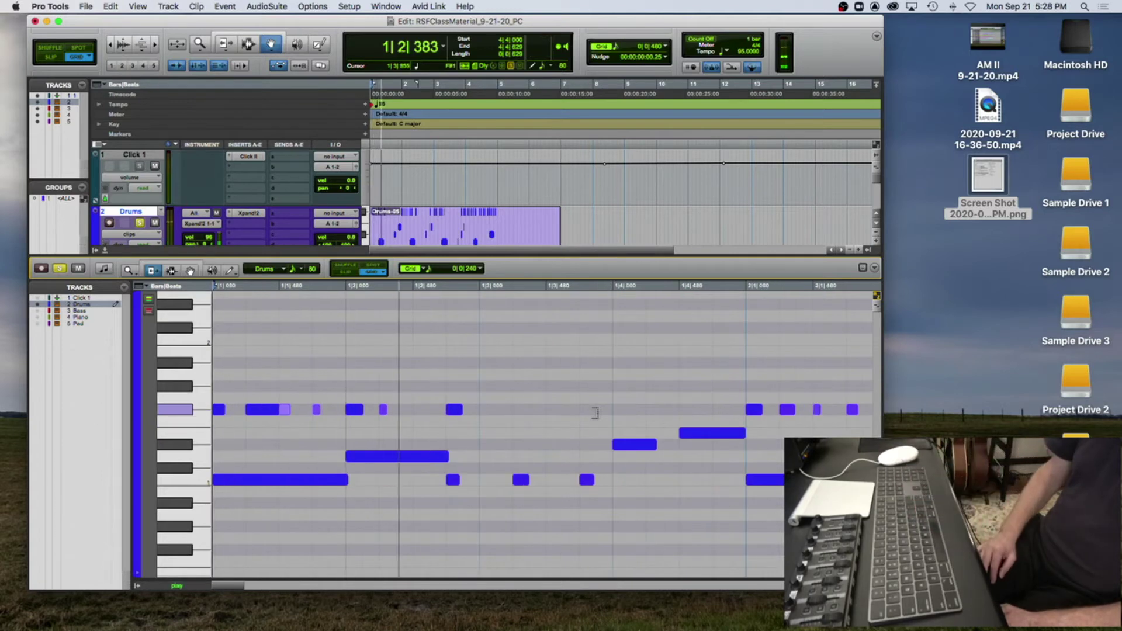
key(r)
key(r)
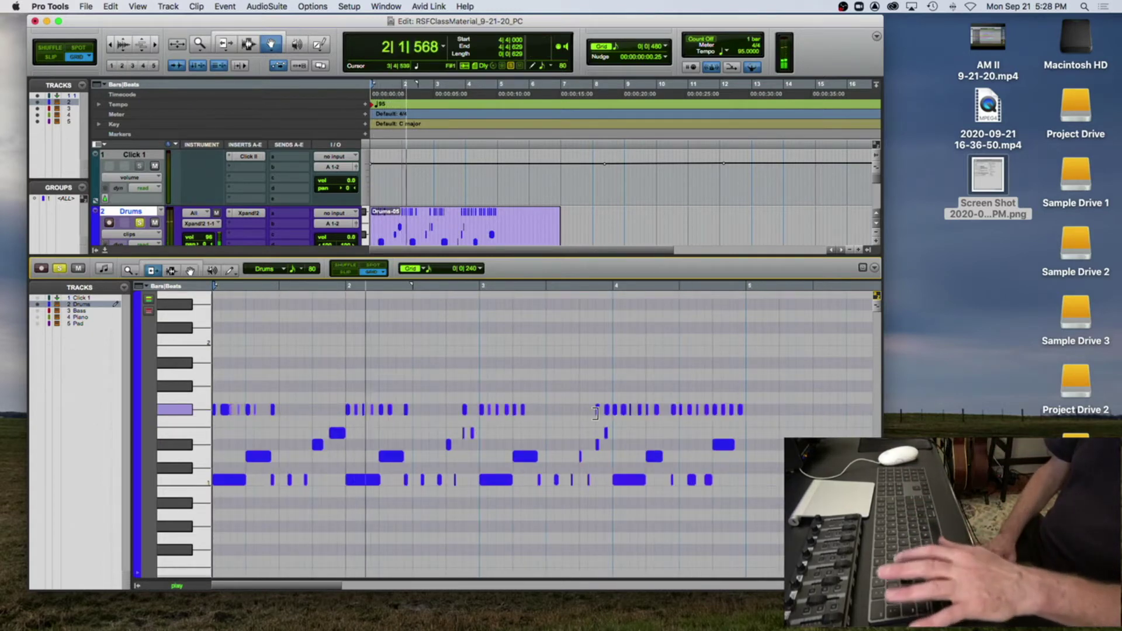
Step: Unsolo the Drums track during playback, enlarge the track area above the docked MIDI Editor, and stop playback
click(59, 268)
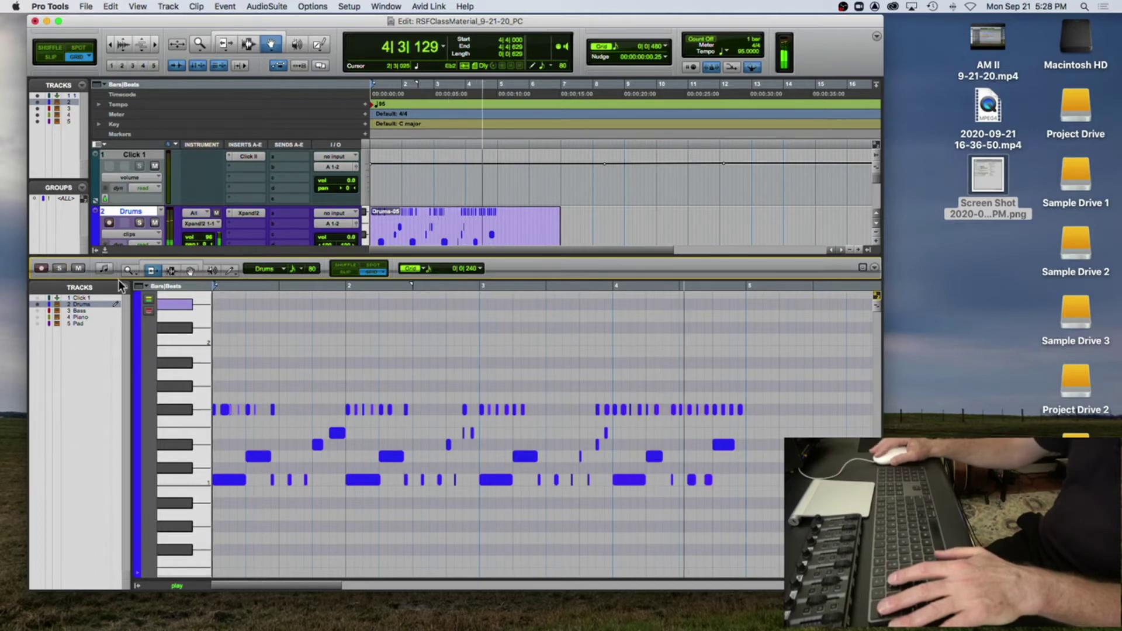
drag(117, 257, 123, 313)
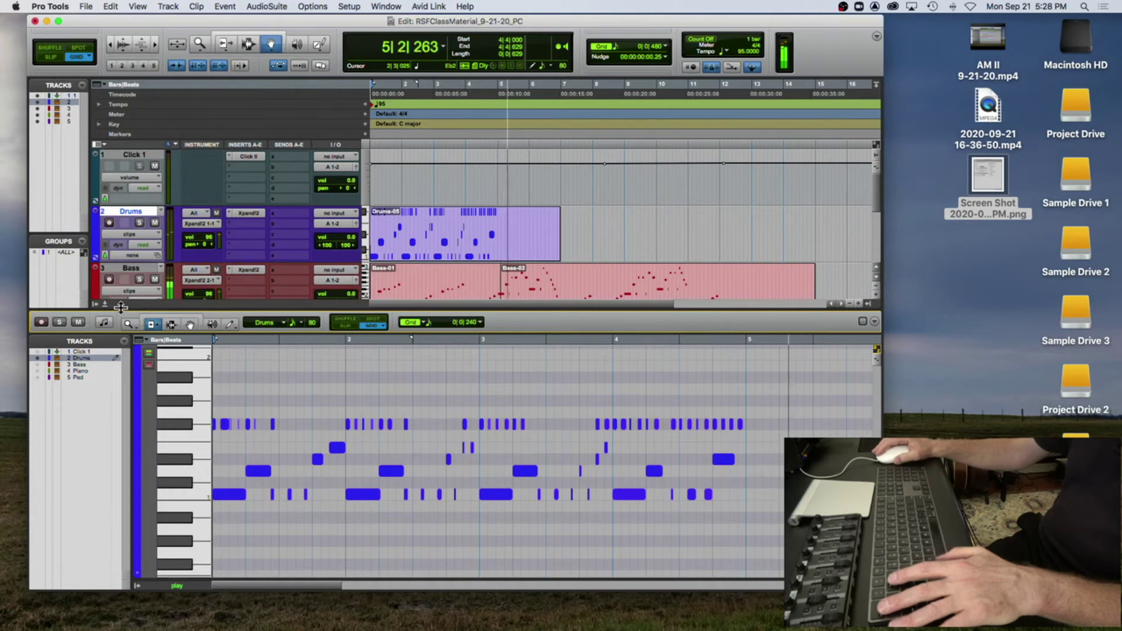
key(space)
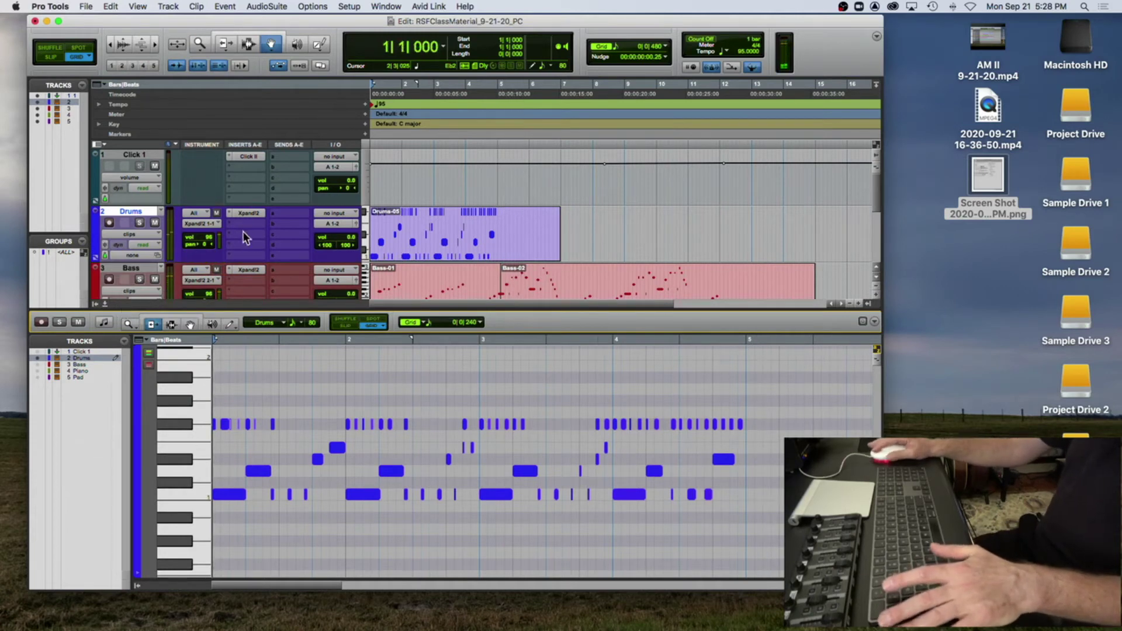
Step: Place the edit cursor at 5|1|000 on the Drums track and zoom in on the timeline there
click(498, 222)
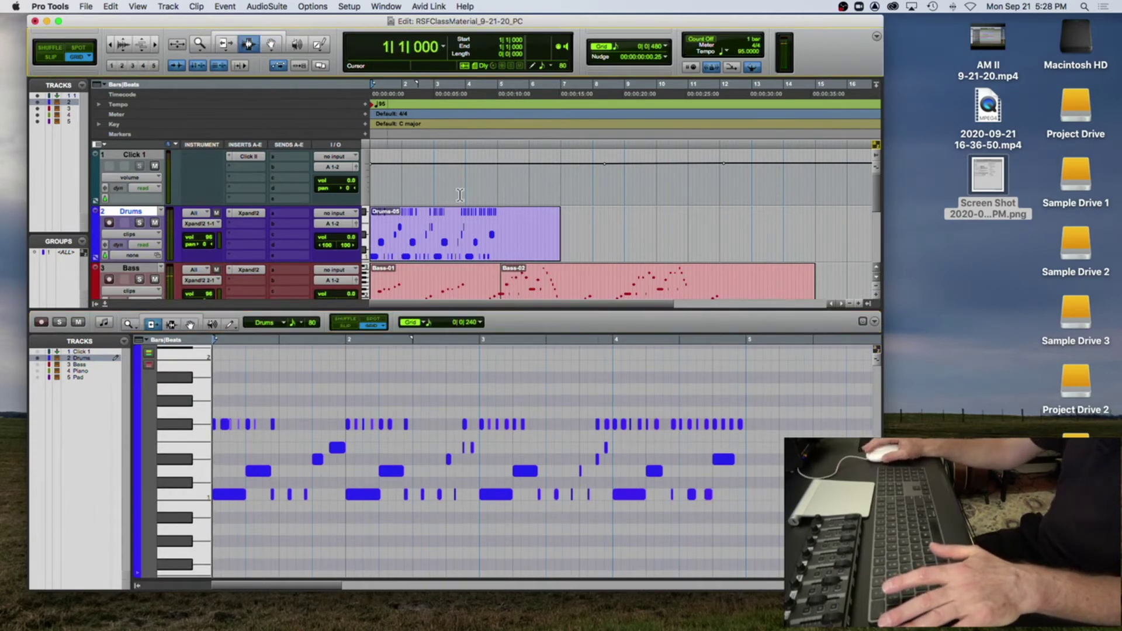
scroll(498, 222, down, 2)
scroll(505, 208, up, 1)
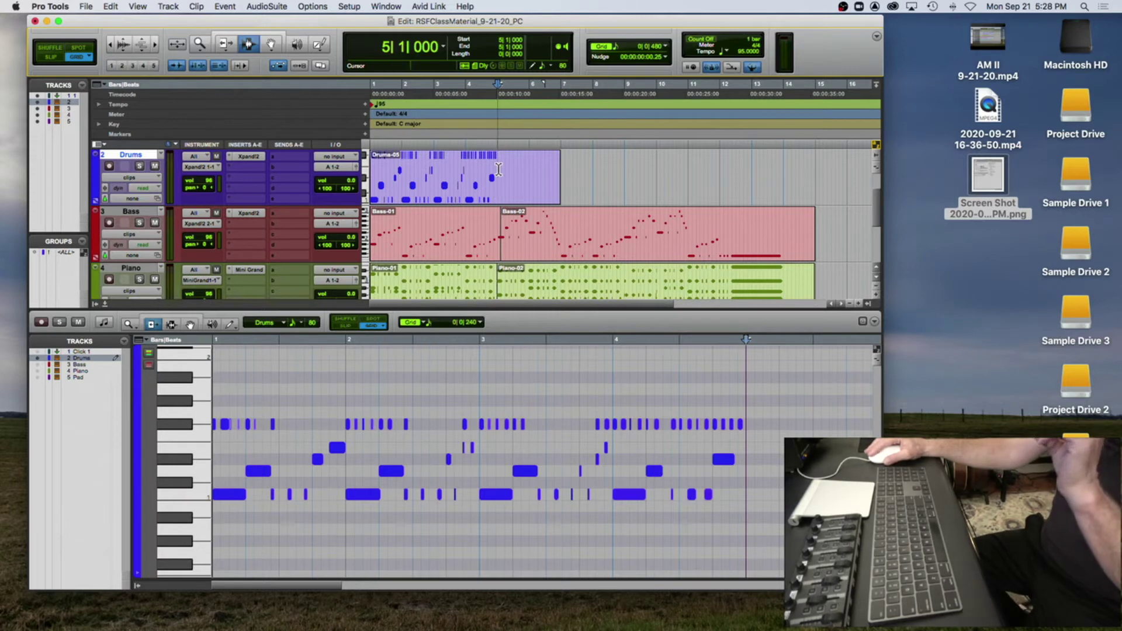
key(super+bracketright)
key(super+bracketright)
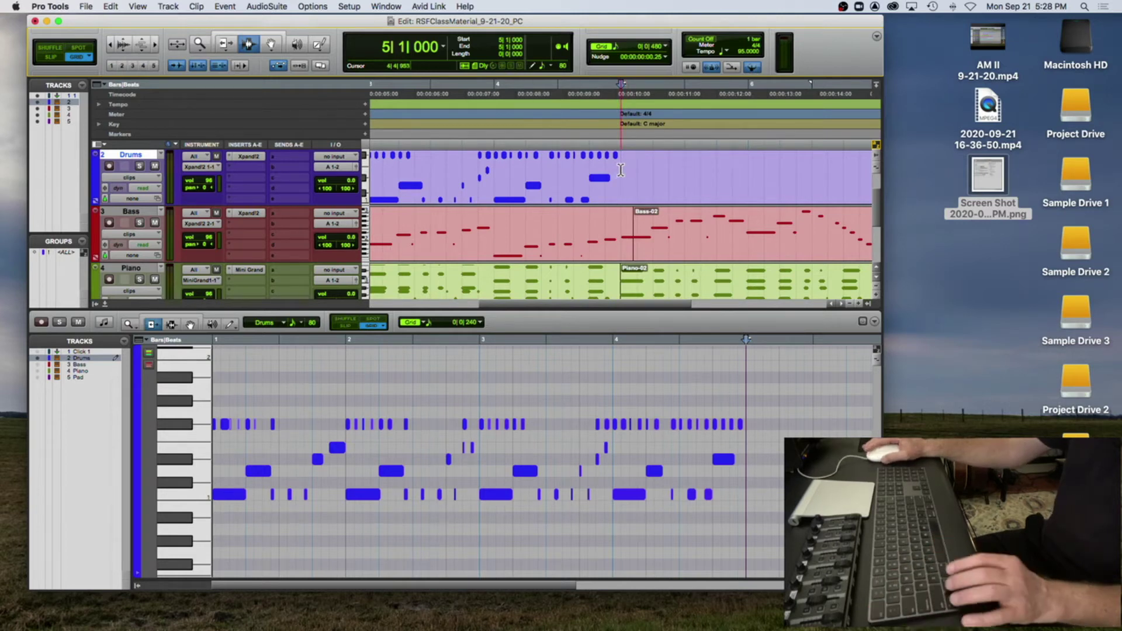
Step: Close the docked MIDI Editor and increase the track heights, playing briefly from bar 5
key(ctrl+Up)
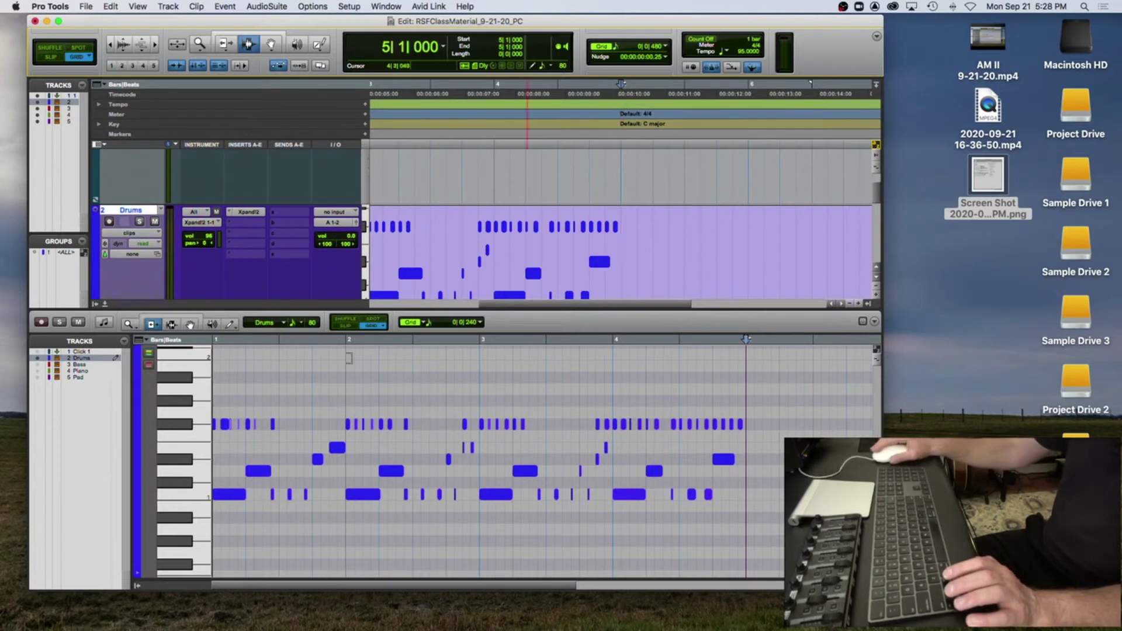
click(104, 305)
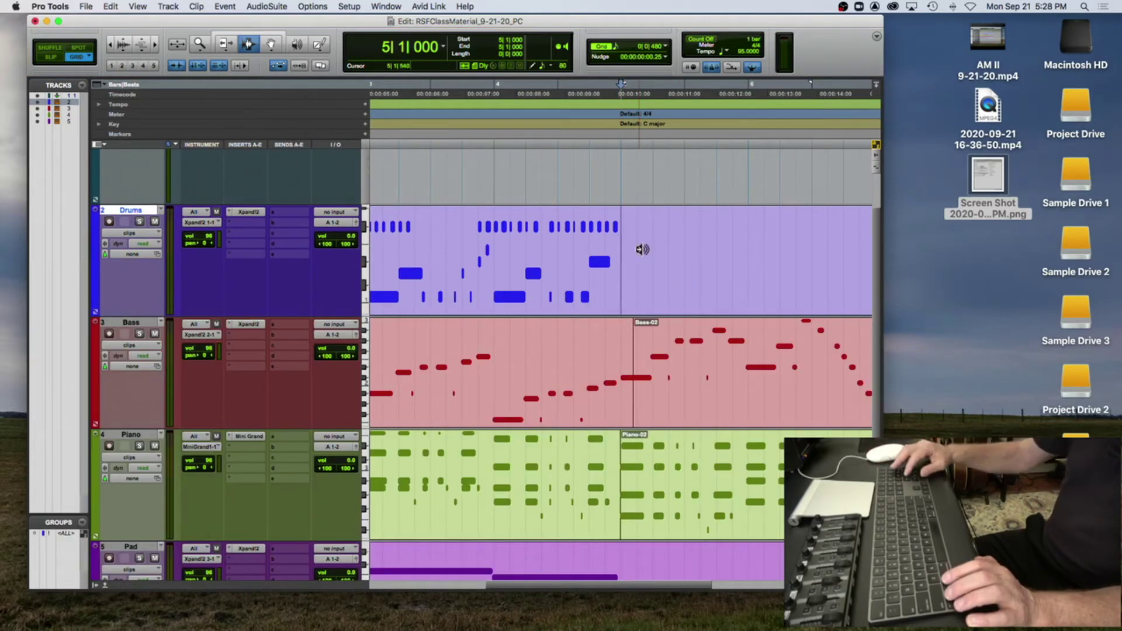
key(space)
key(space)
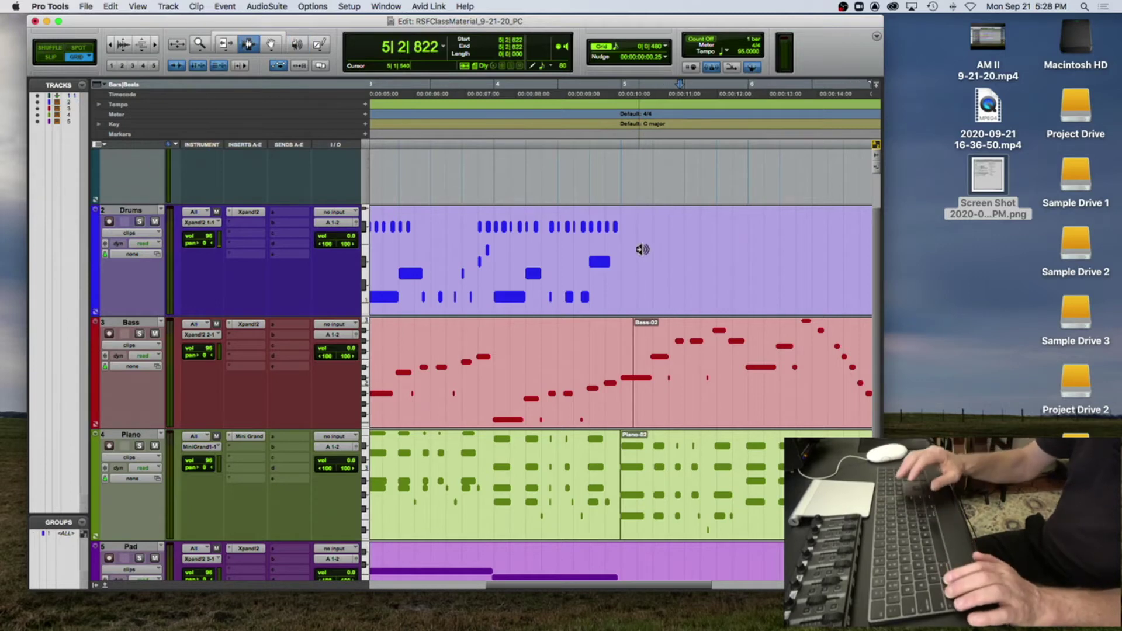
key(ctrl+Up)
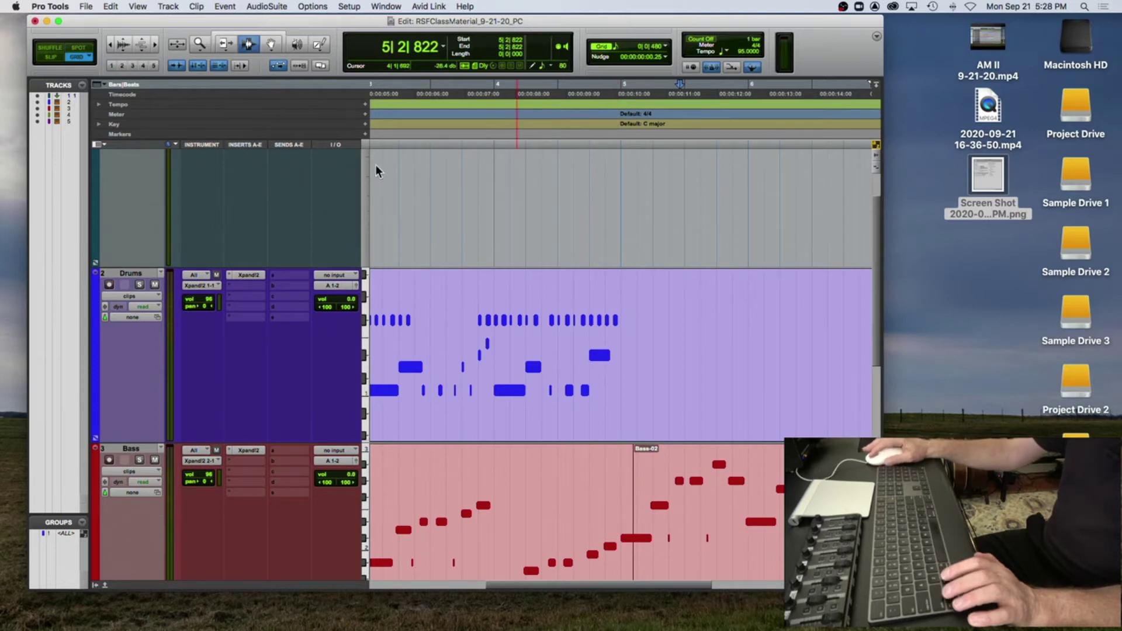
Step: Select the four bars from 5|1|000 back to 1|1|000 on the Drums track
click(620, 310)
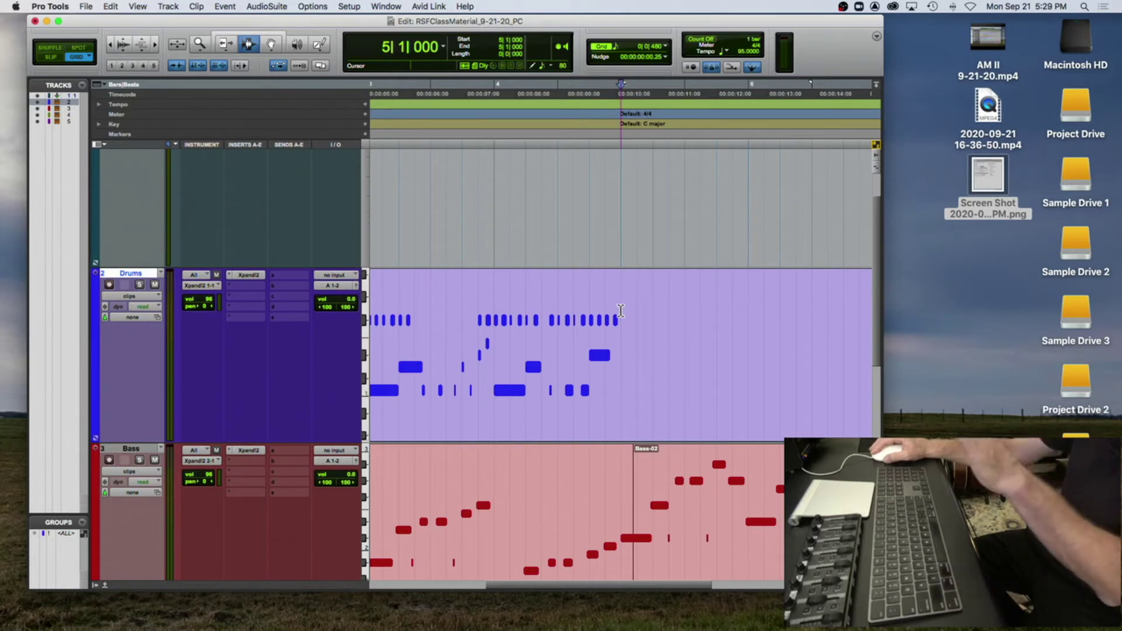
drag(621, 310, 308, 321)
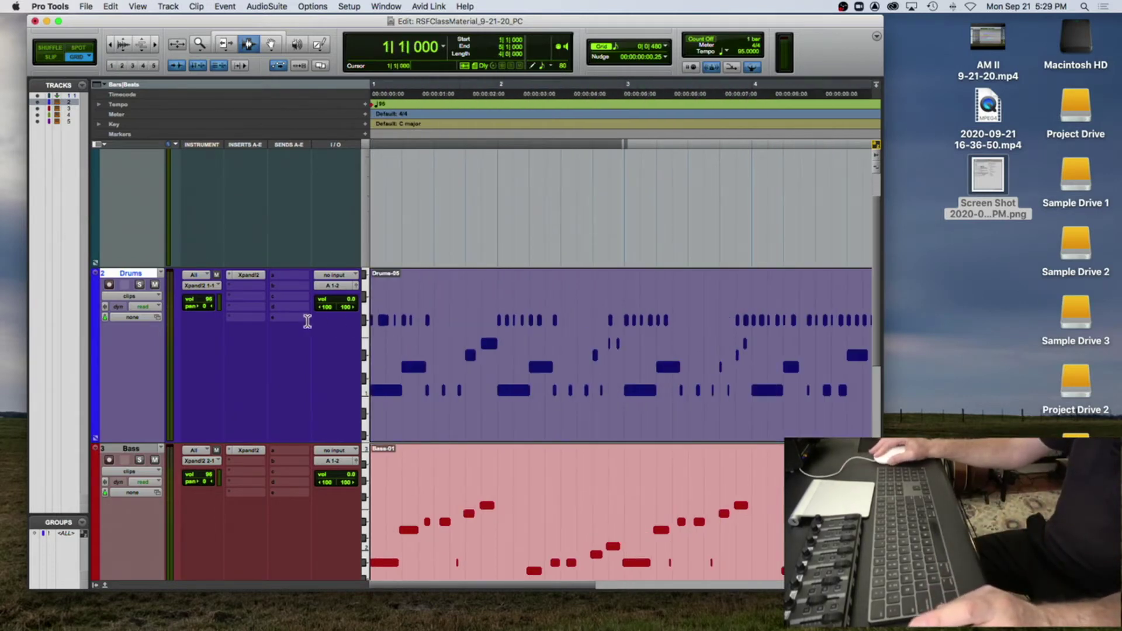
key(super+bracketleft)
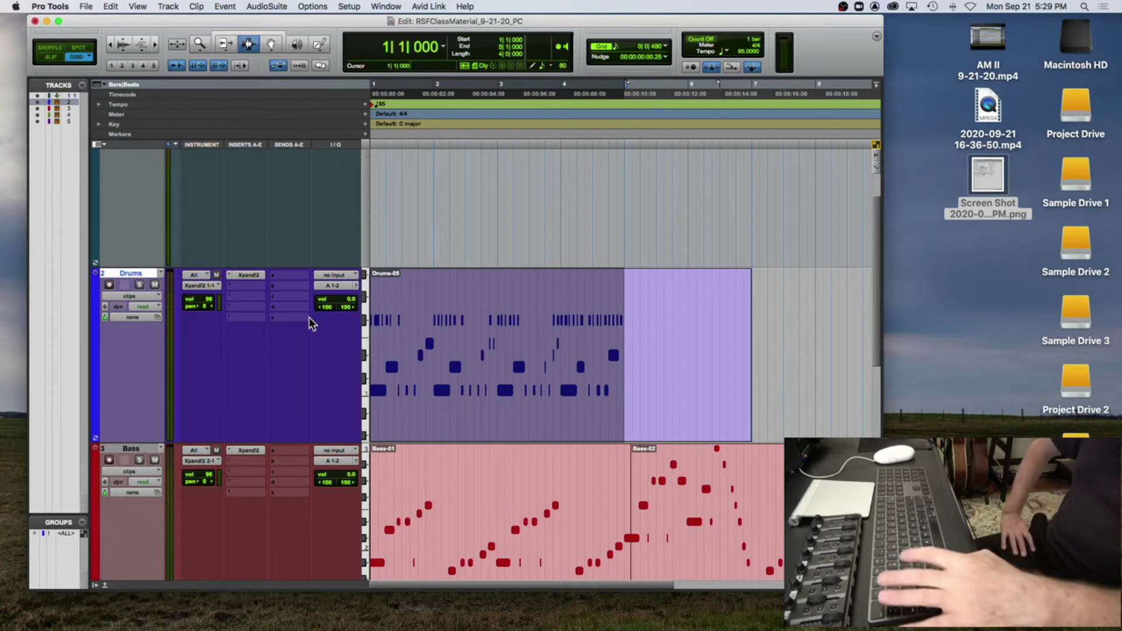
Step: Duplicate the four-bar drum selection twice, up to bar 13, and undo both copies, two rounds in a row
key(super+d)
key(super+bracketleft)
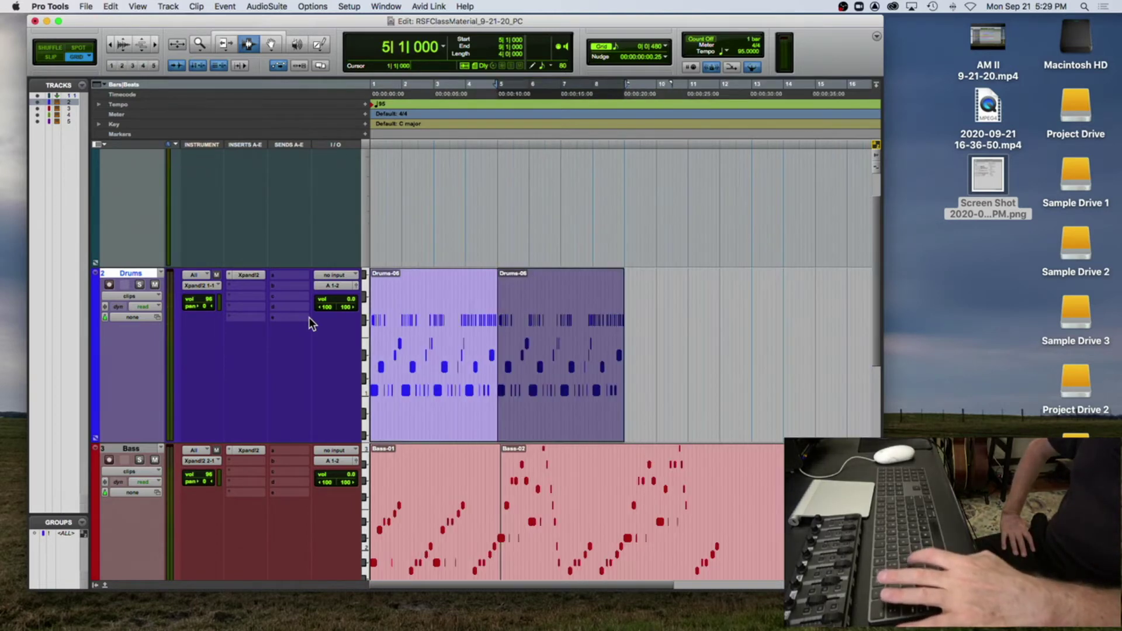
key(super+d)
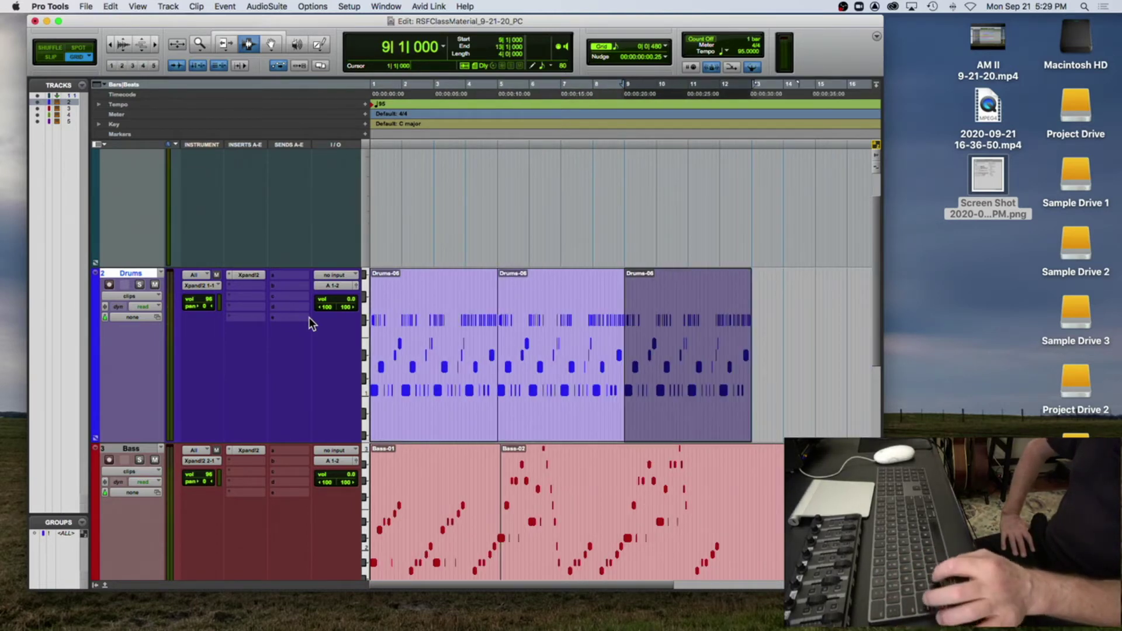
key(super+z)
key(super+z)
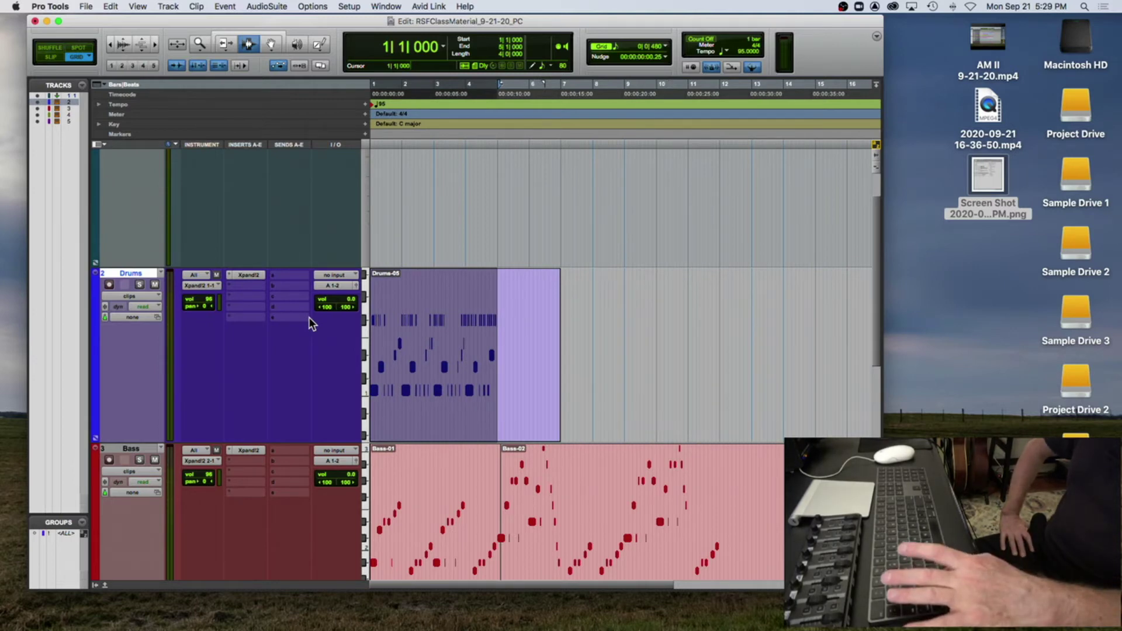
key(super+d)
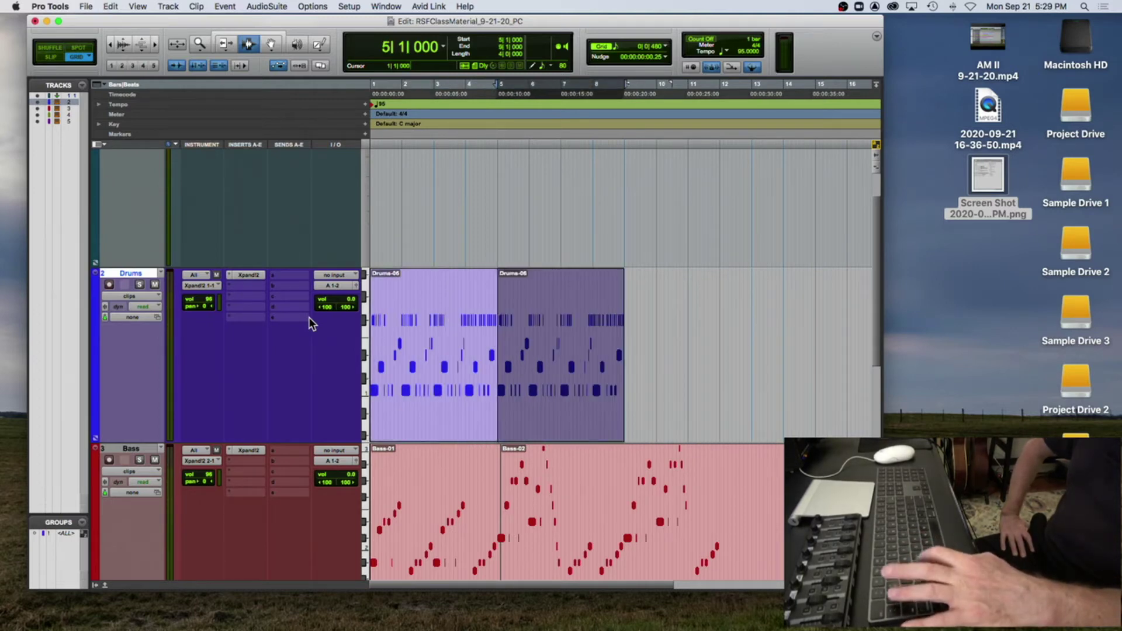
key(super+d)
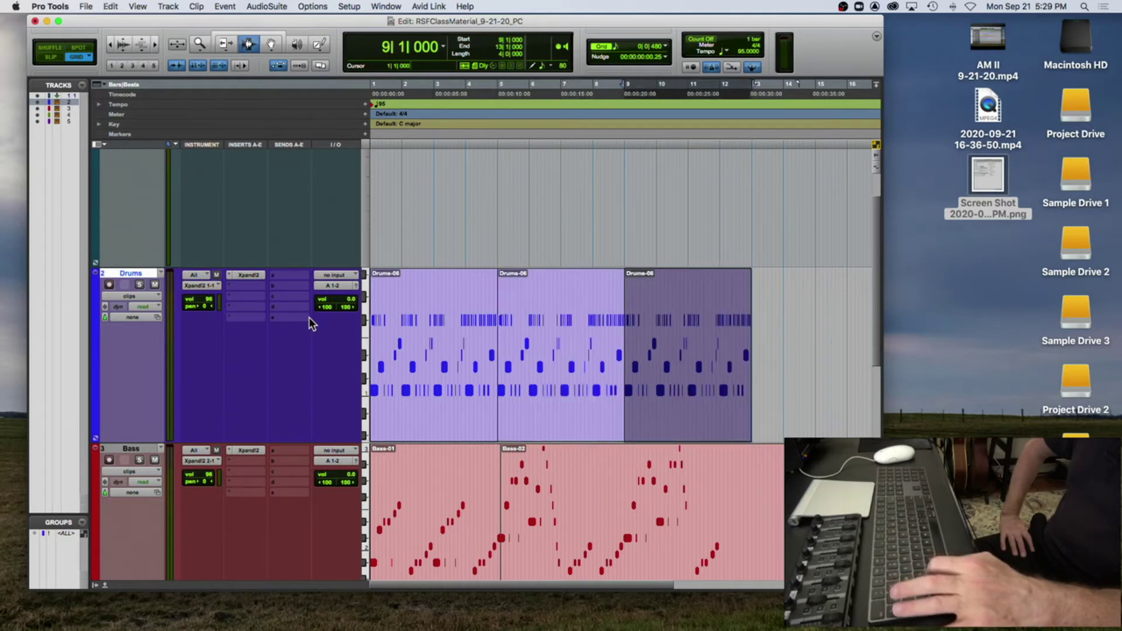
key(super+z)
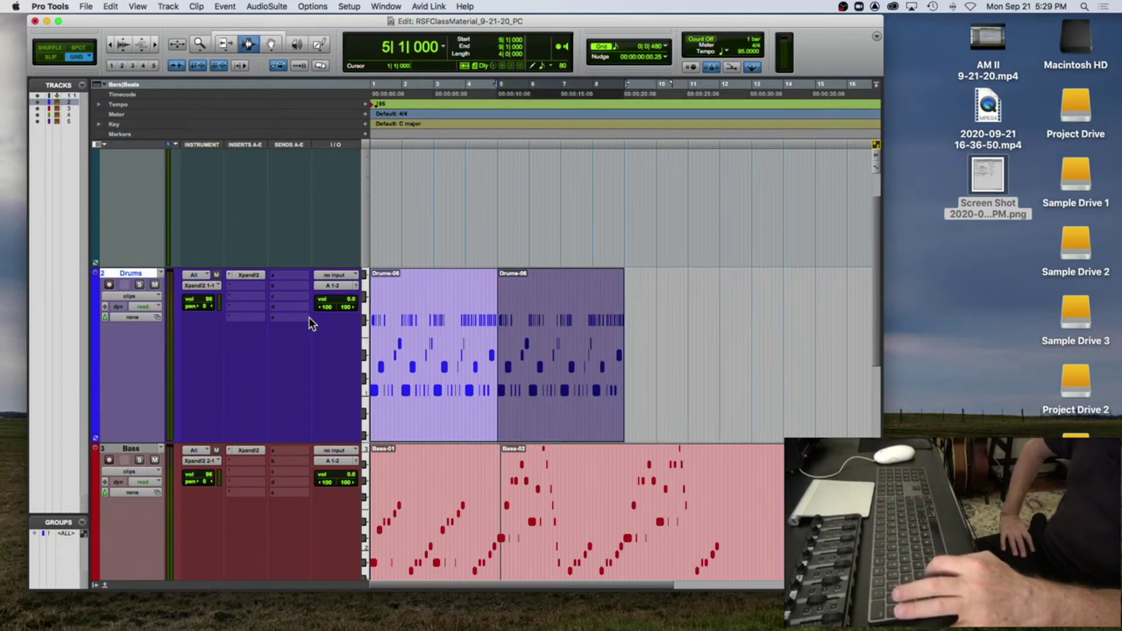
key(super+z)
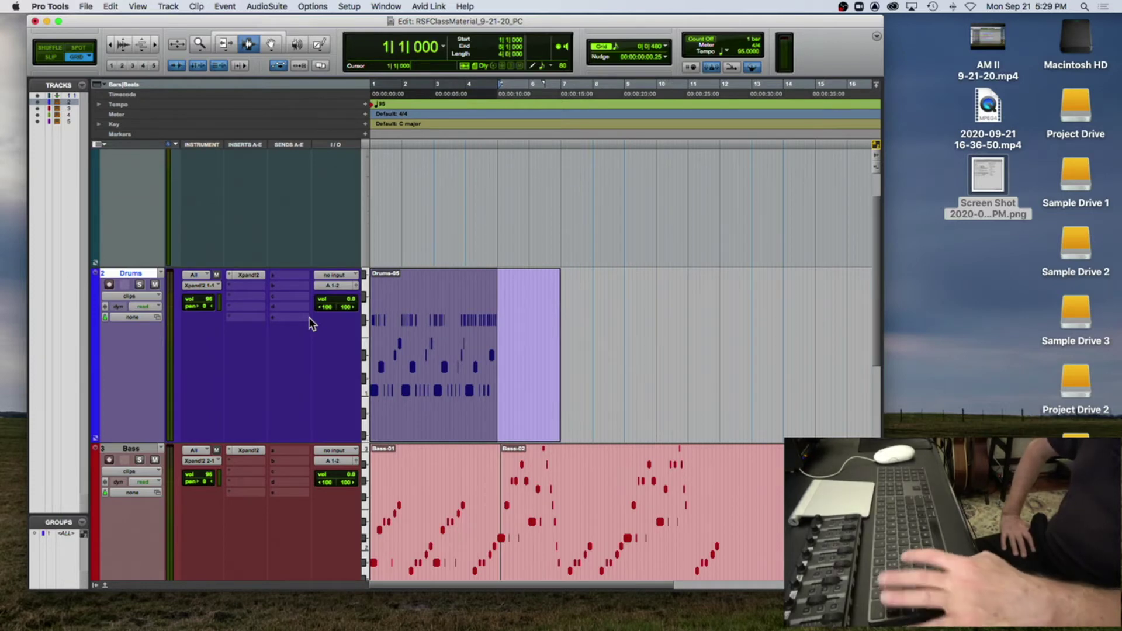
Step: Repeat the four-bar drum selection 2 times with the Repeat command and undo it
key(alt+r)
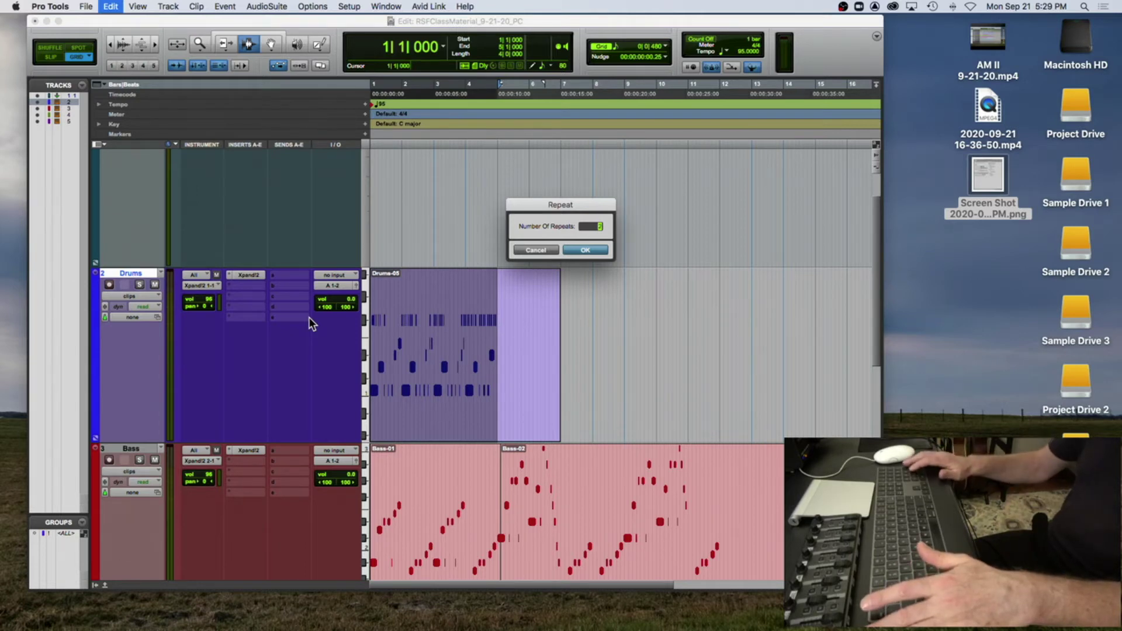
key(Return)
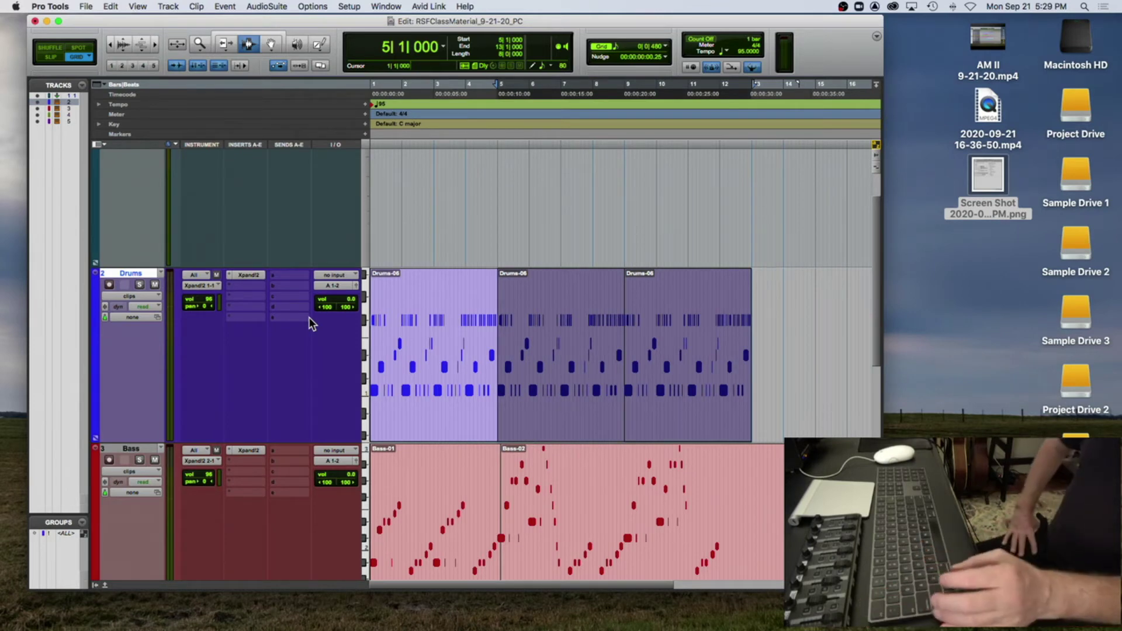
key(super+z)
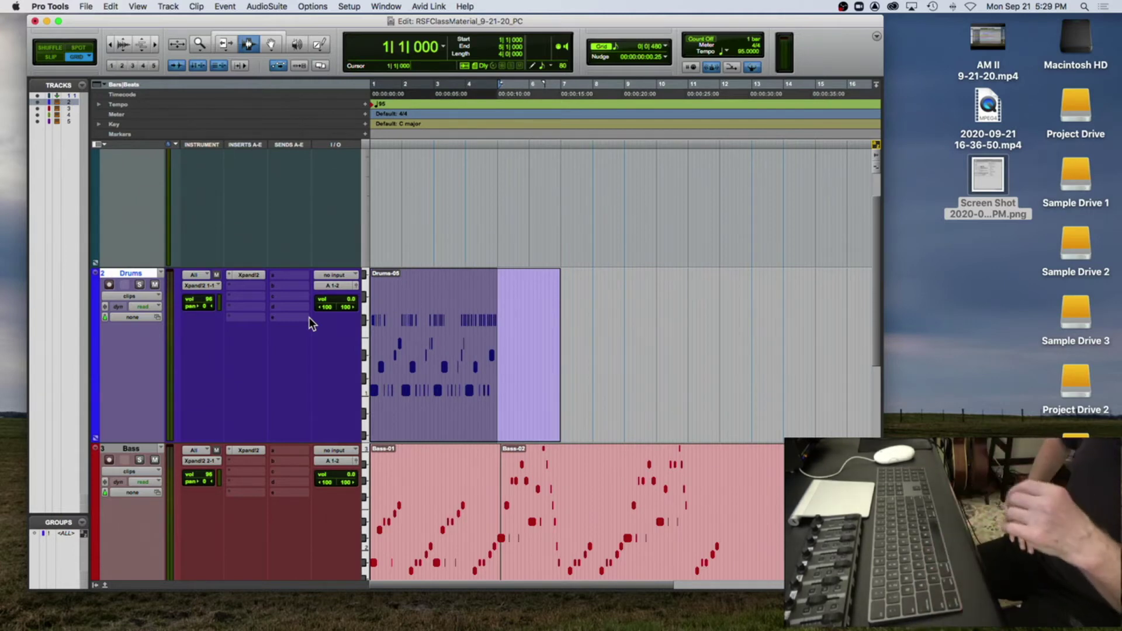
Step: Duplicate the four-bar drum selection three times in succession, up to bar 17, and undo all three copies
key(super+d)
key(super+d)
key(super+d)
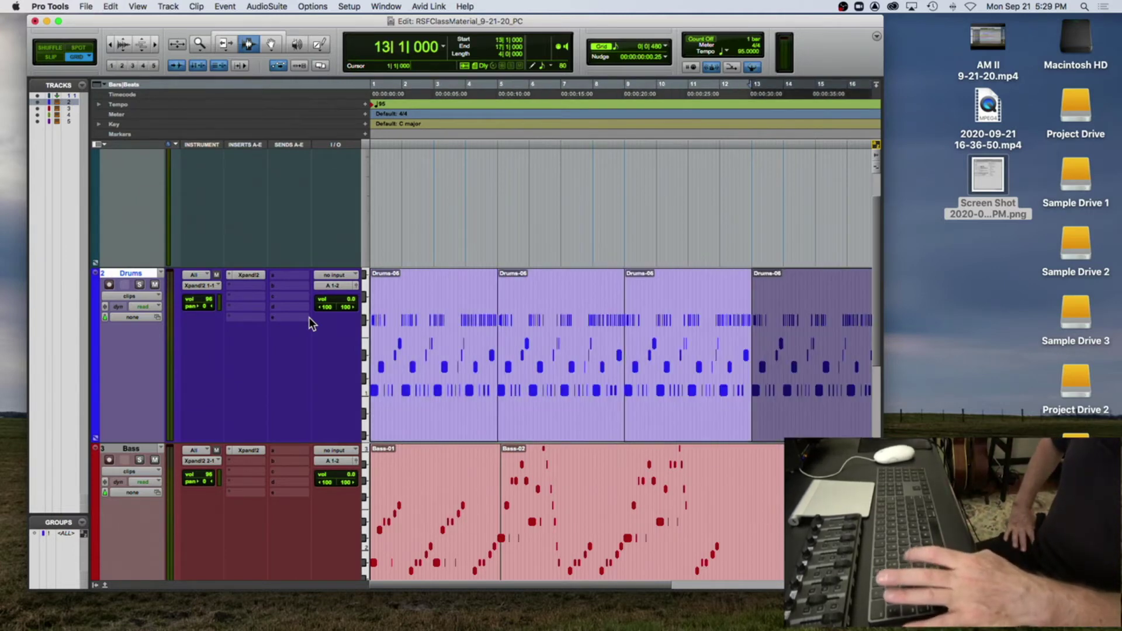
key(super+z)
key(super+z)
key(super+z)
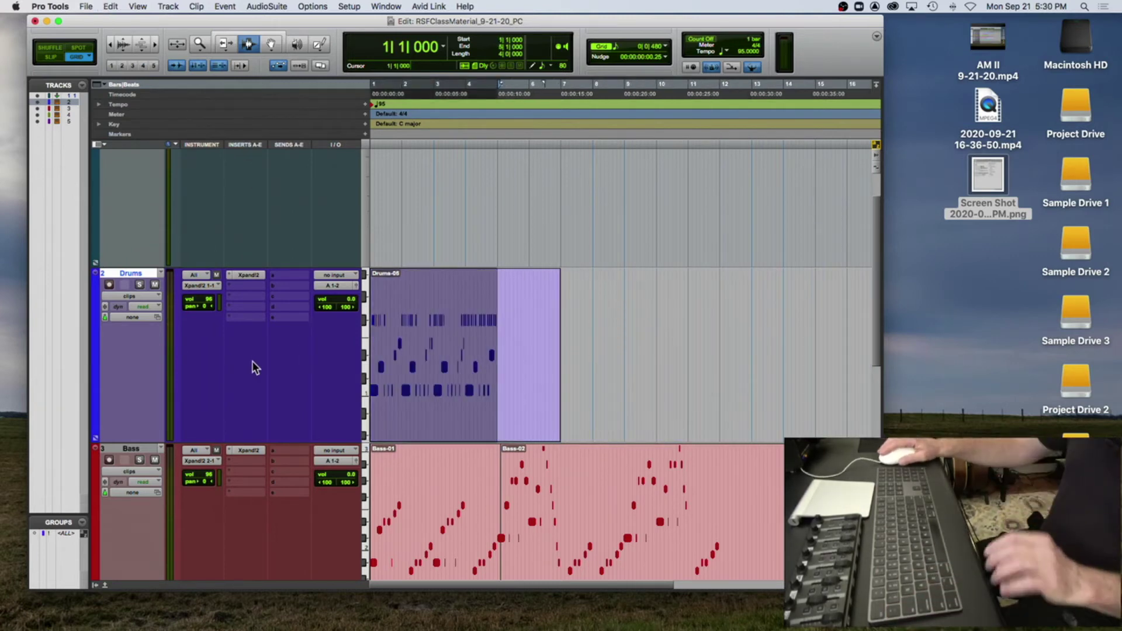
Step: Try moving and copying the whole Drums clip with the Grabber tool and undo the changes
click(274, 44)
click(404, 349)
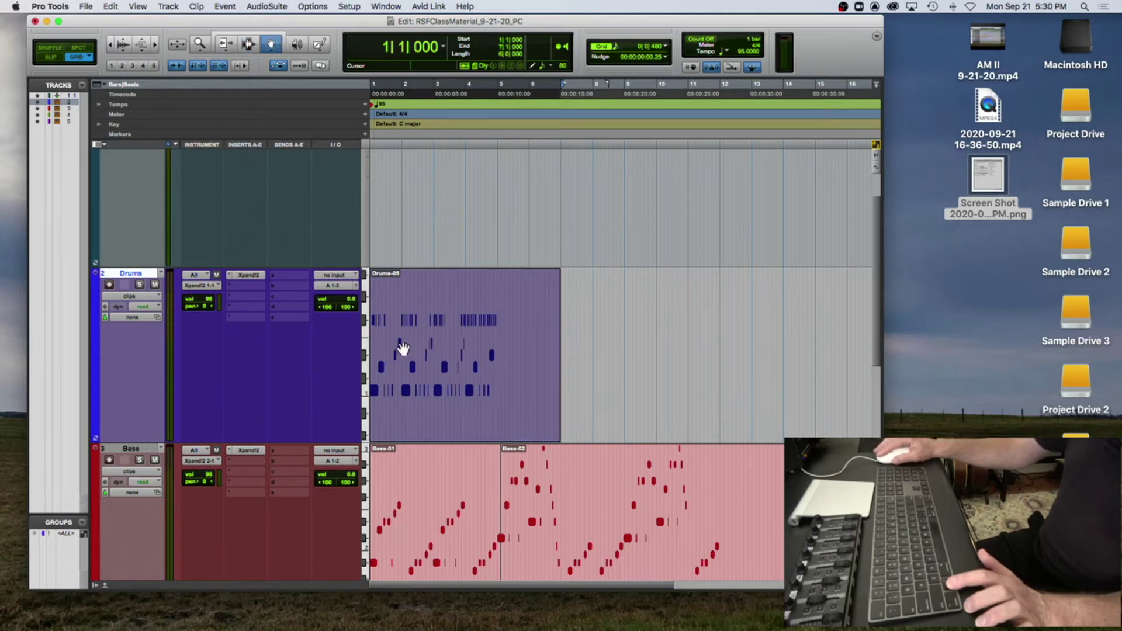
drag(404, 349, 642, 338)
key(super+bracketright)
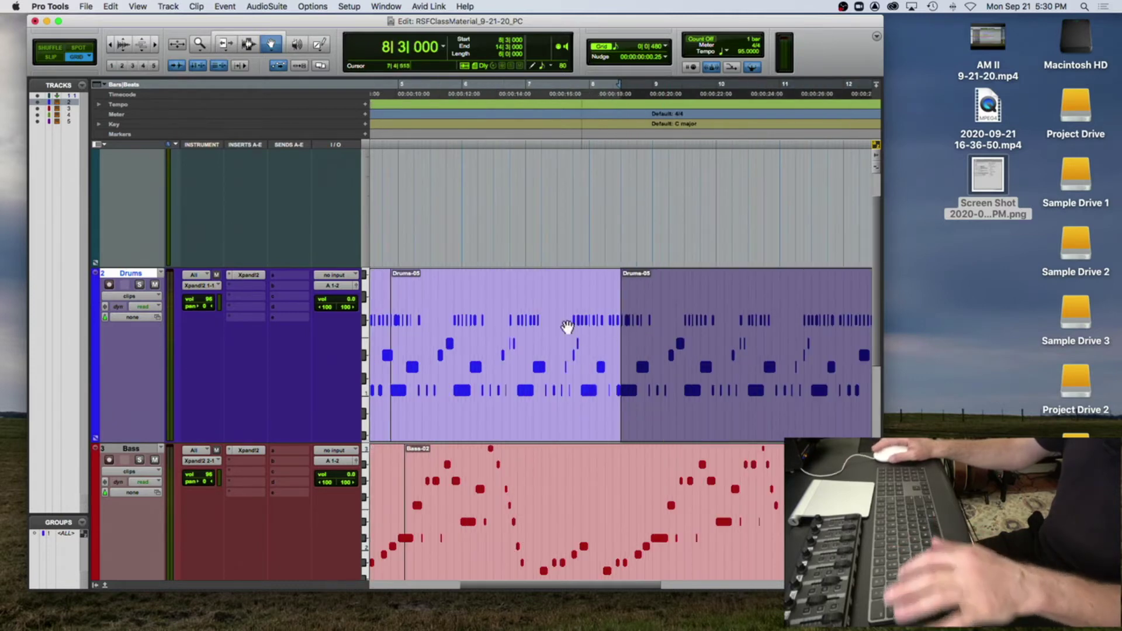
click(401, 300)
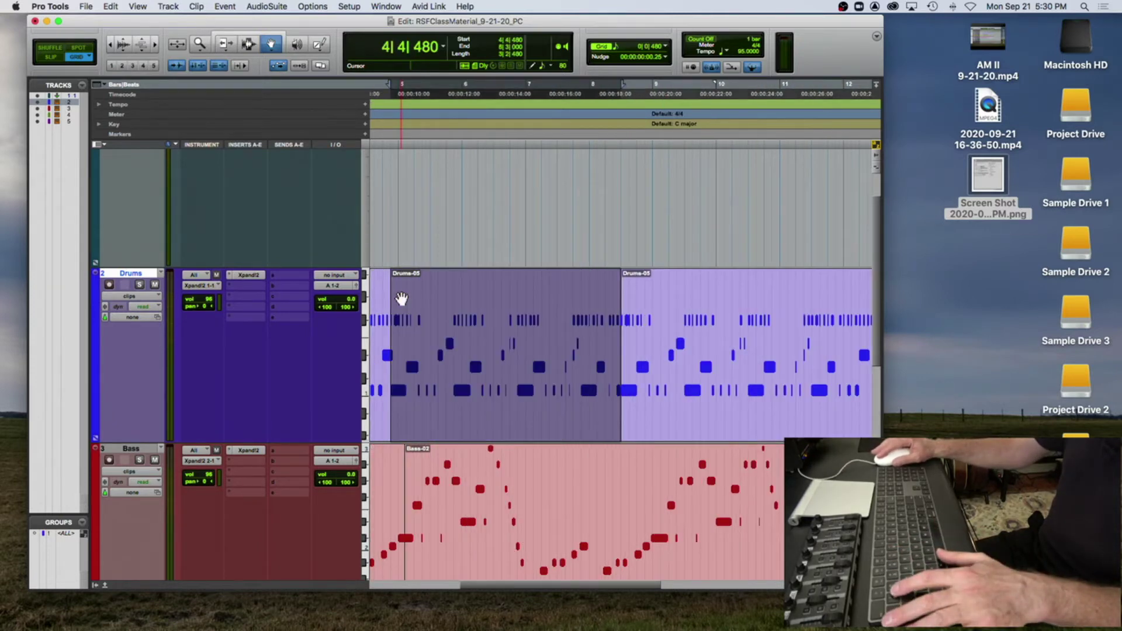
key(super+z)
key(super+z)
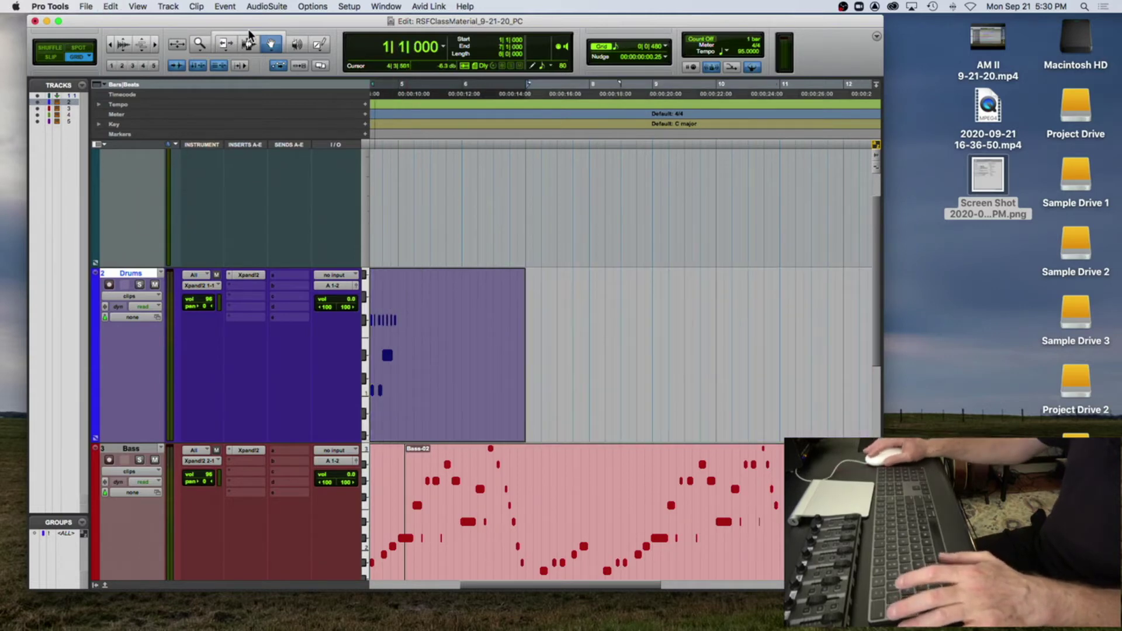
Step: Select the first four bars on the Drums track and duplicate them twice, up to bar 13
click(249, 41)
click(402, 362)
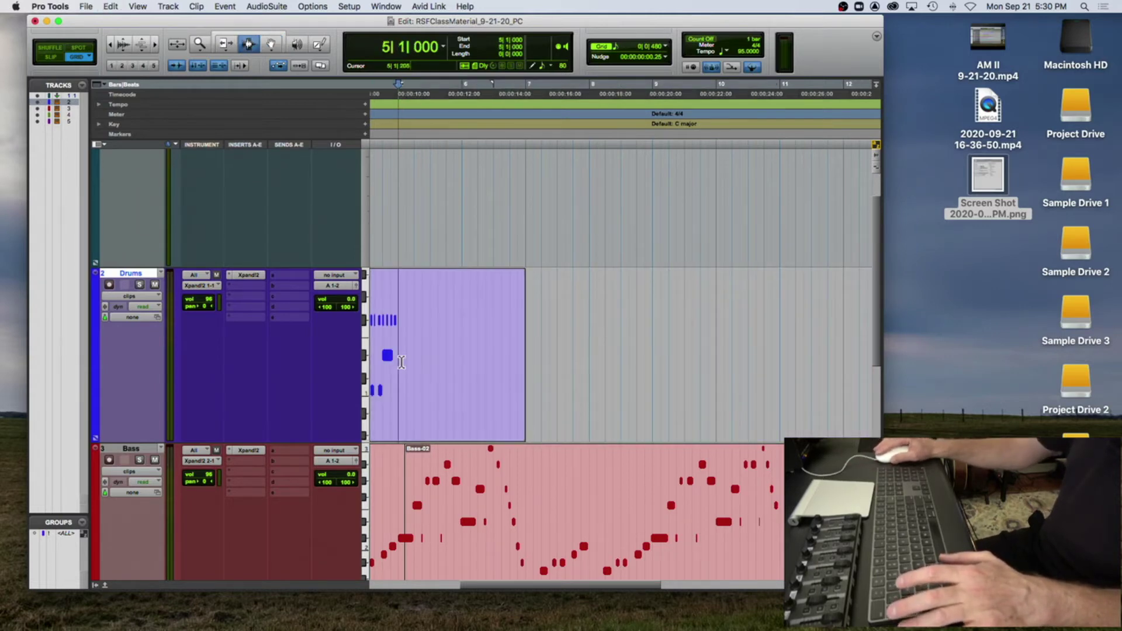
key(super+z)
key(super+d)
key(super+d)
key(super+bracketleft)
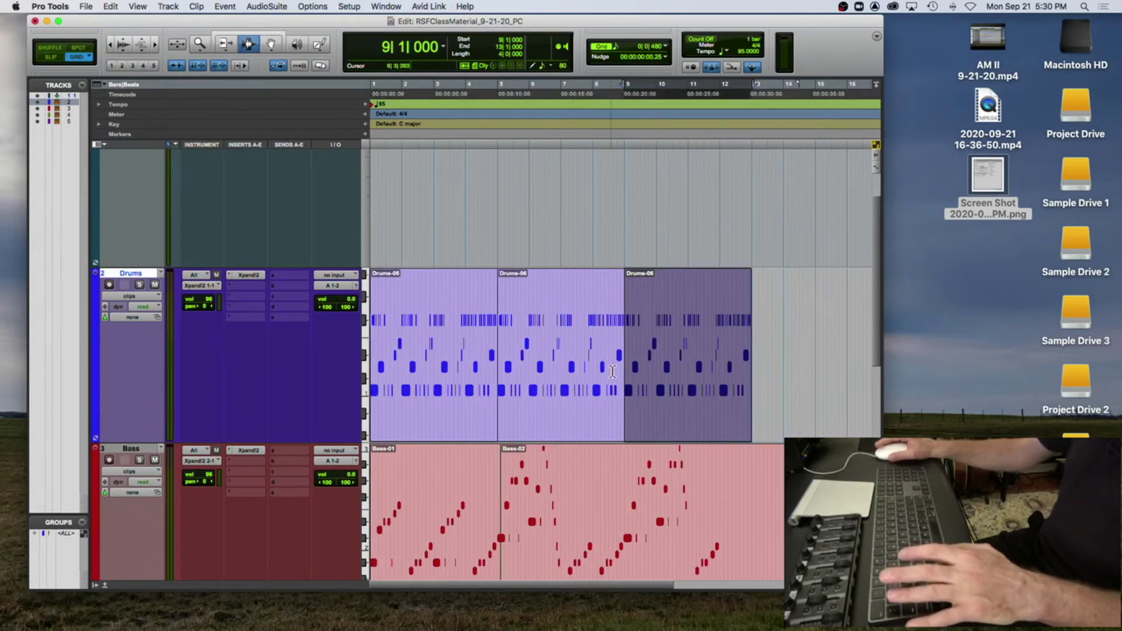
Step: Play the session from 1|1|000 to hear the duplicated drums with the bass and piano, and stop playback
scroll(651, 377, down, 5)
scroll(650, 377, up, 5)
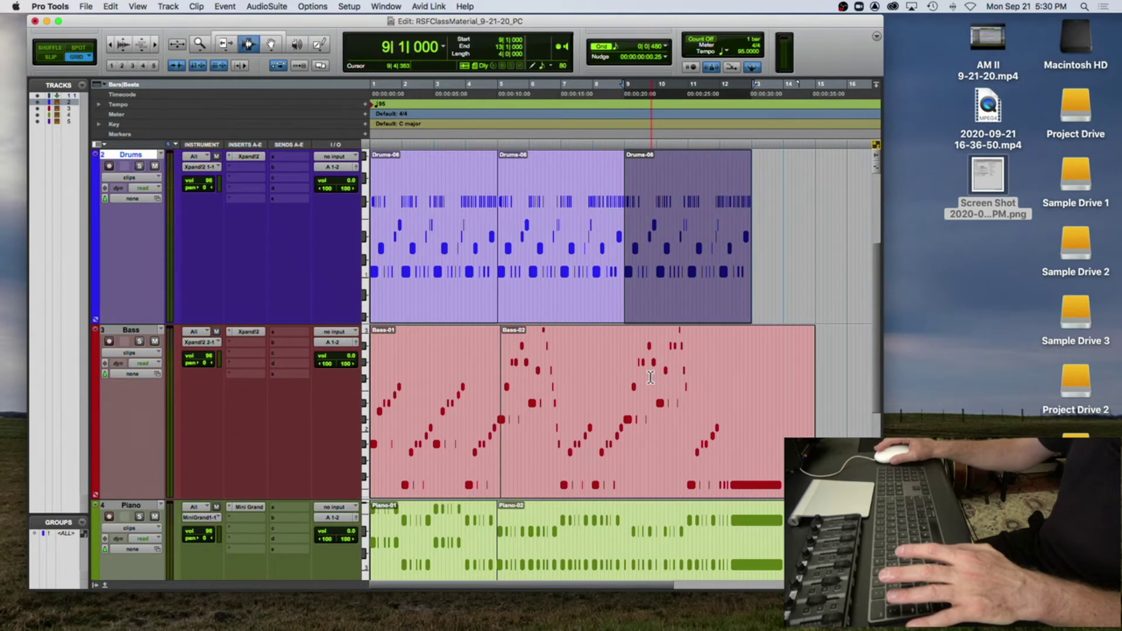
click(715, 485)
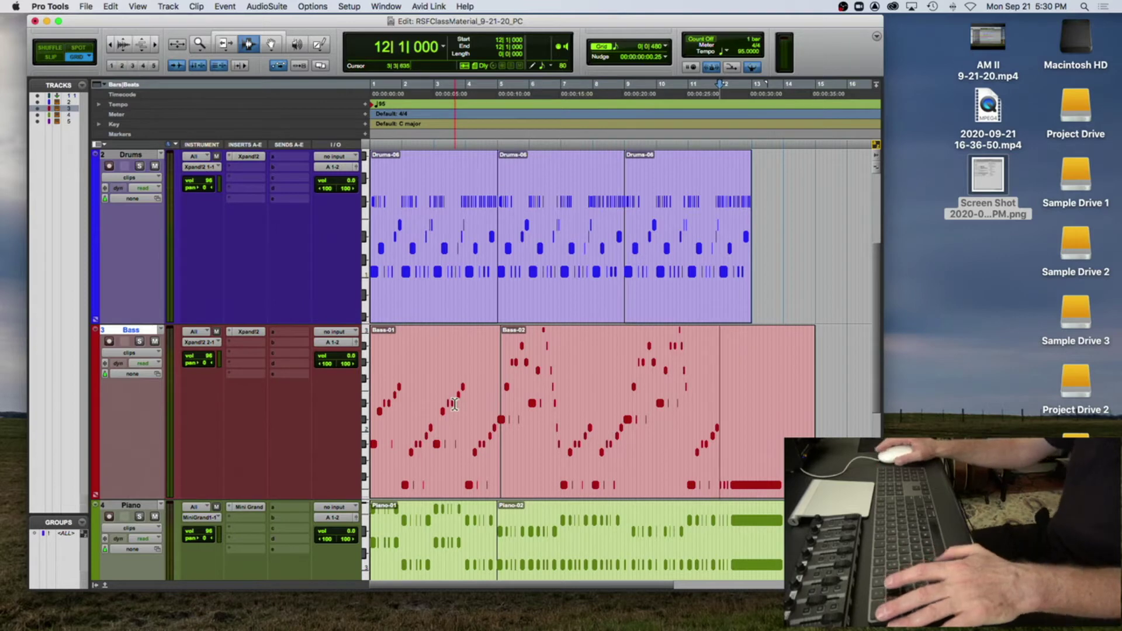
key(Return)
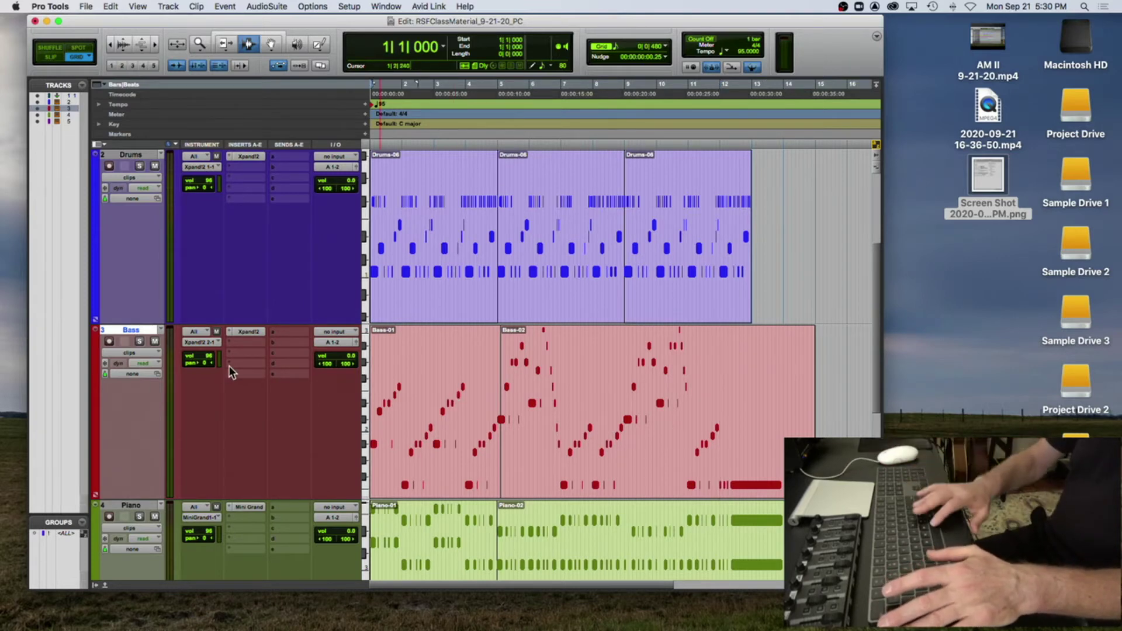
key(space)
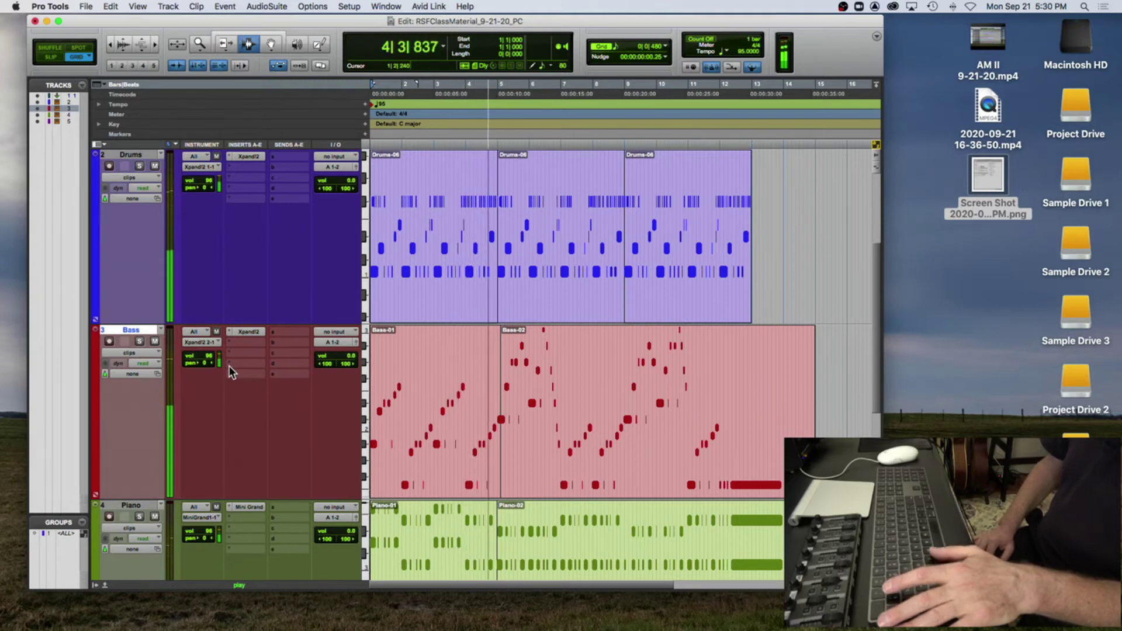
key(space)
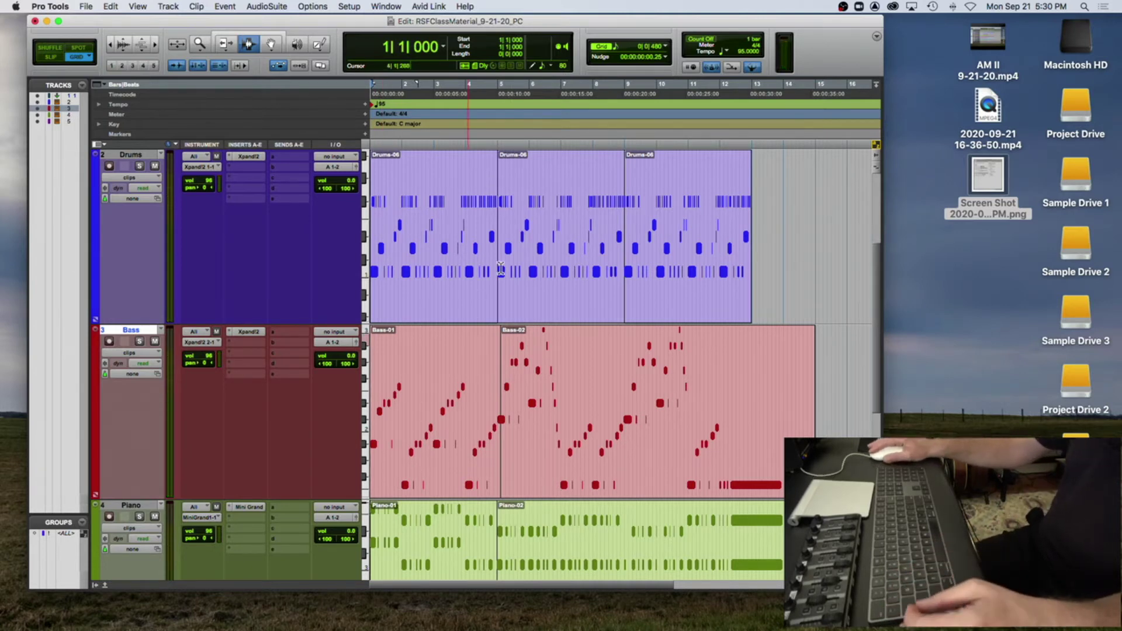
Step: Undo both drum copies and duplicate the four-bar selection on the Drums track twice again, up to bar 13
double_click(509, 237)
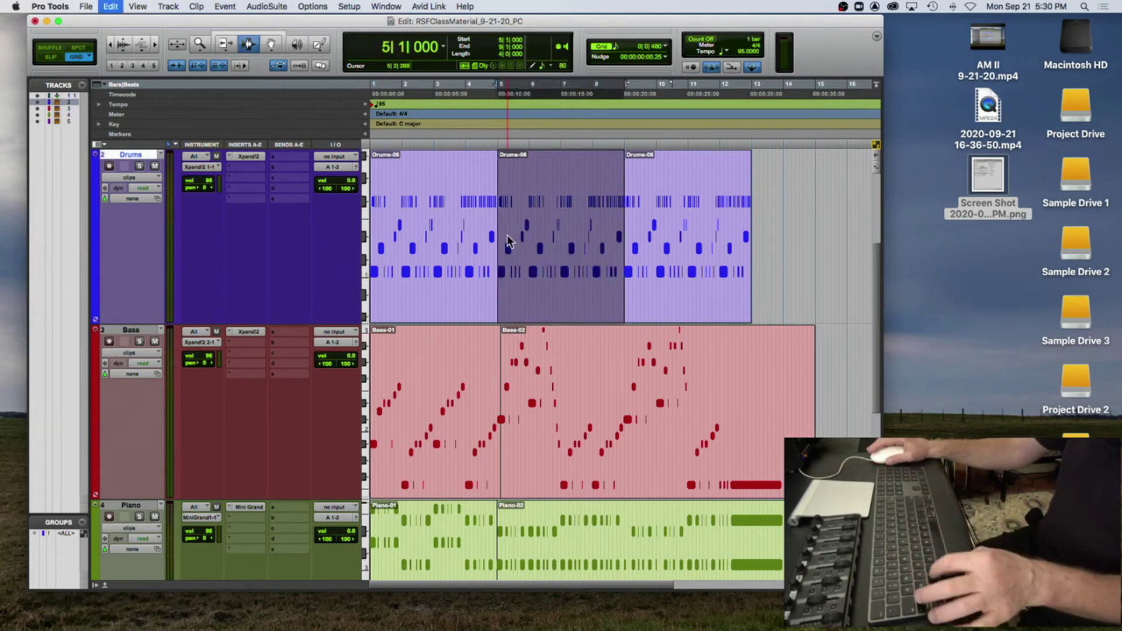
key(super+z)
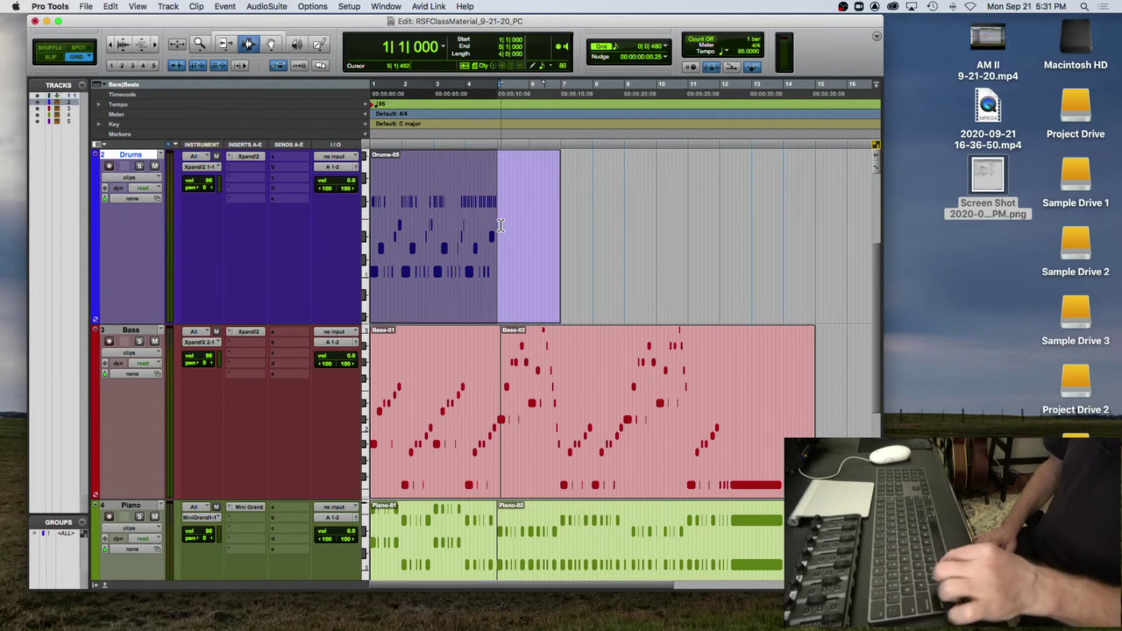
key(super+d)
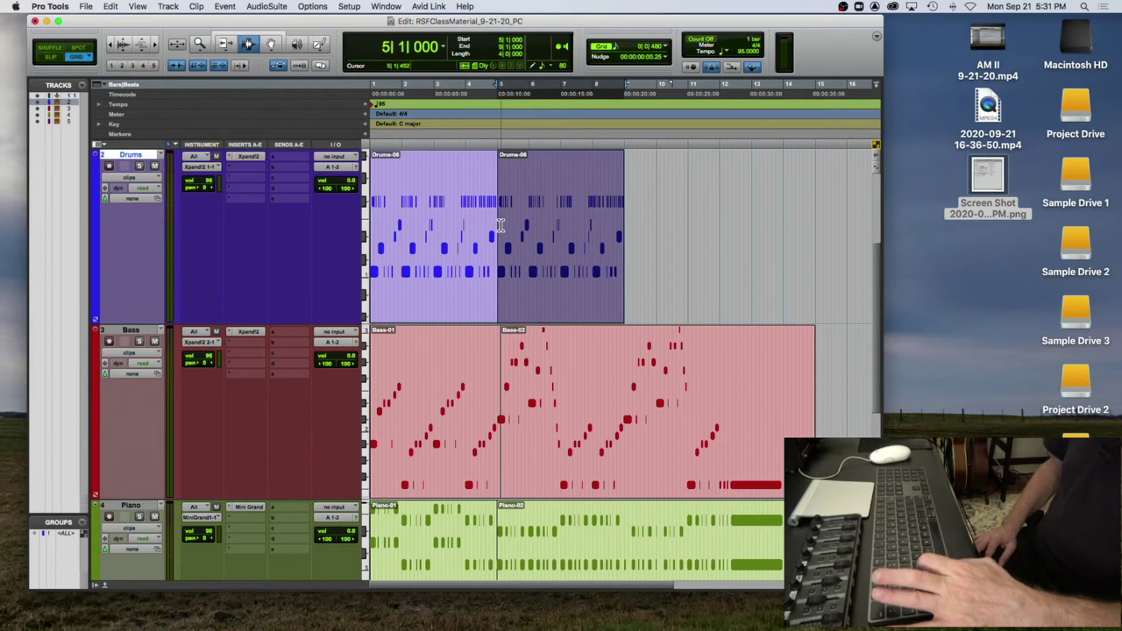
key(super+d)
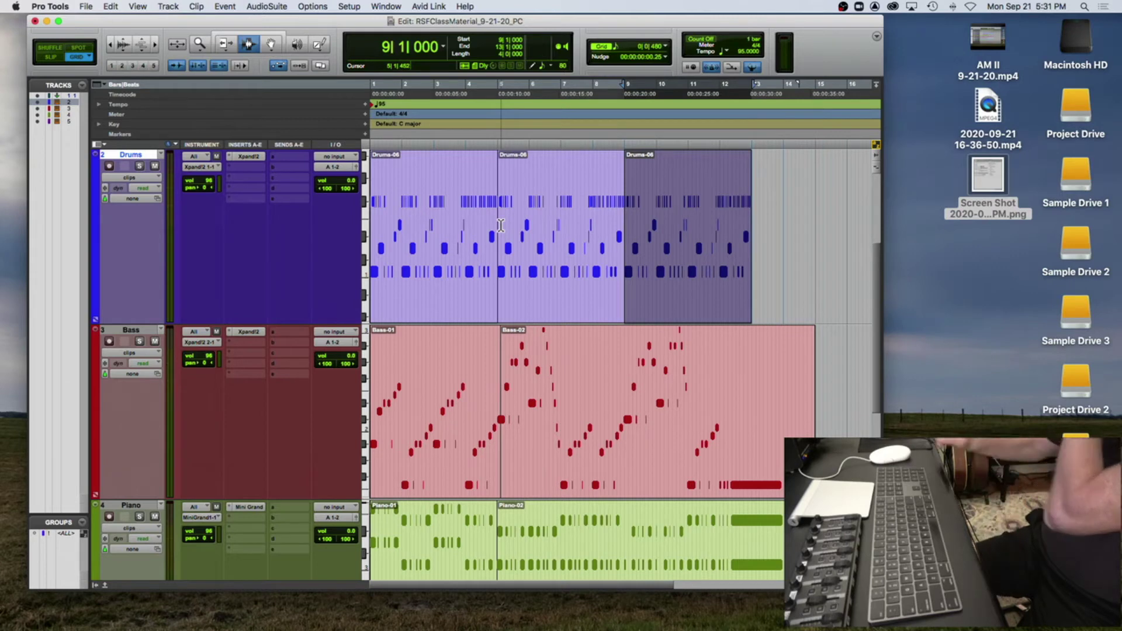
Step: Move the selection from clip to clip on the Drums track, ending on the third clip at 9|1|000
key(Return)
key(ctrl+Tab)
key(ctrl+Tab)
key(ctrl+Tab)
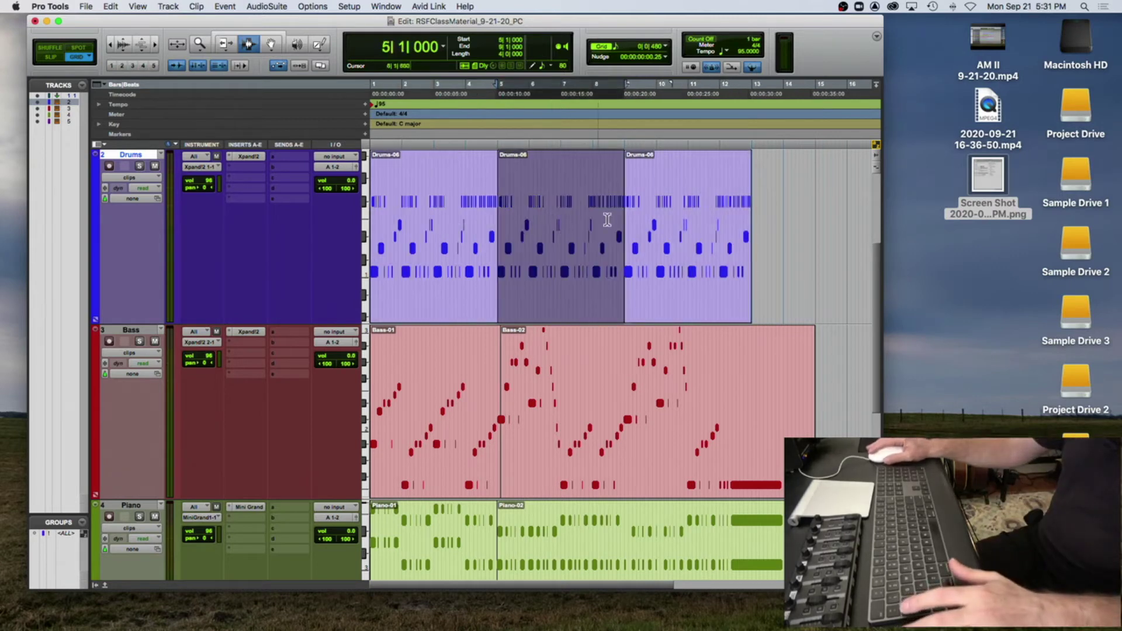
key(Return)
key(ctrl+Tab)
key(ctrl+Tab)
key(ctrl+Tab)
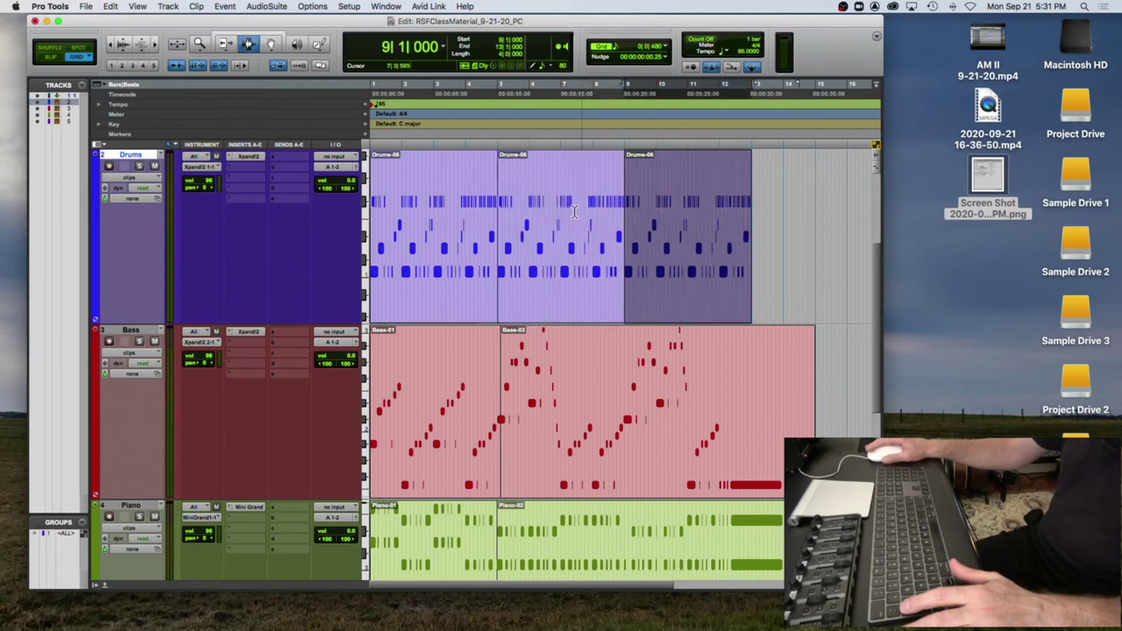
Step: With the Grabber tool, select the drum clip at bar 5 and the one at bar 9 in turn
key(super+bracketright)
key(super+bracketright)
key(super+bracketright)
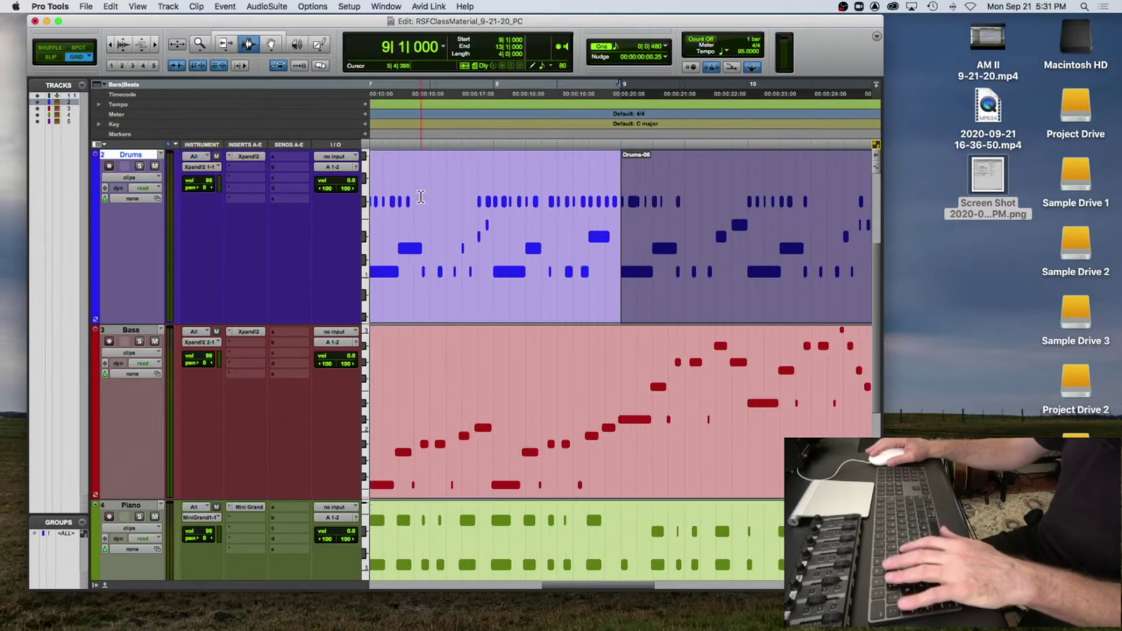
key(Home)
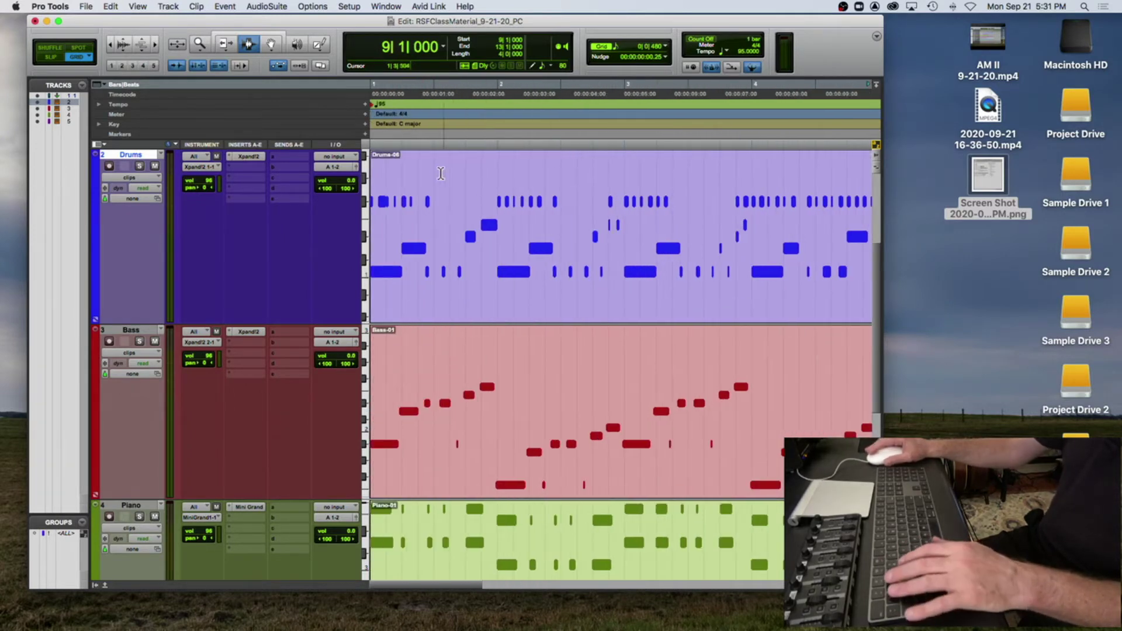
click(270, 43)
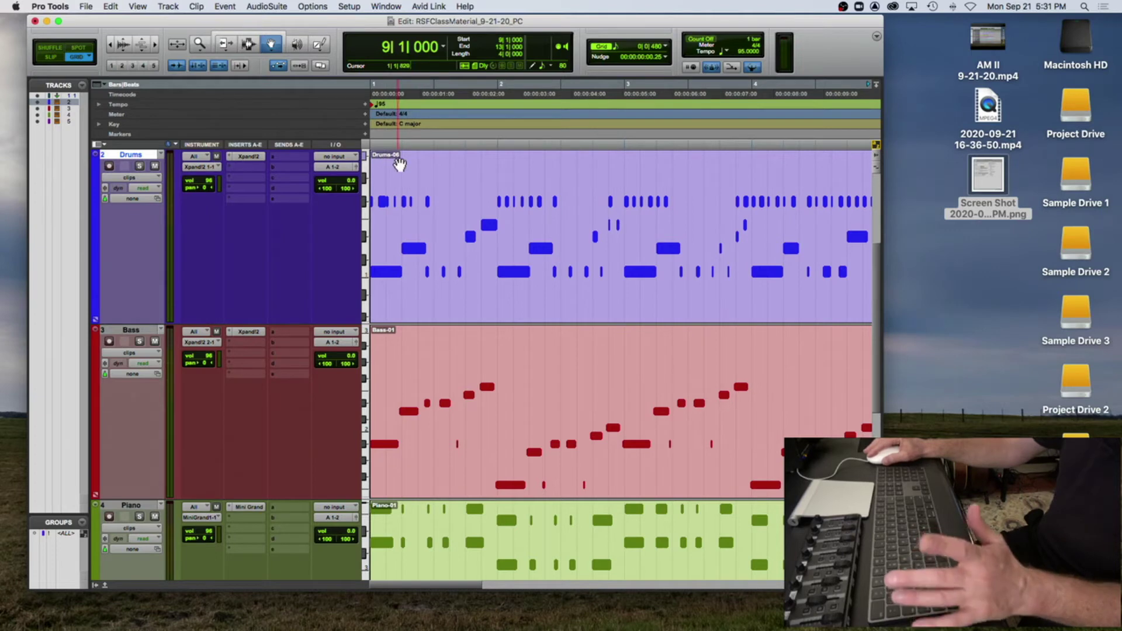
key(super+bracketleft)
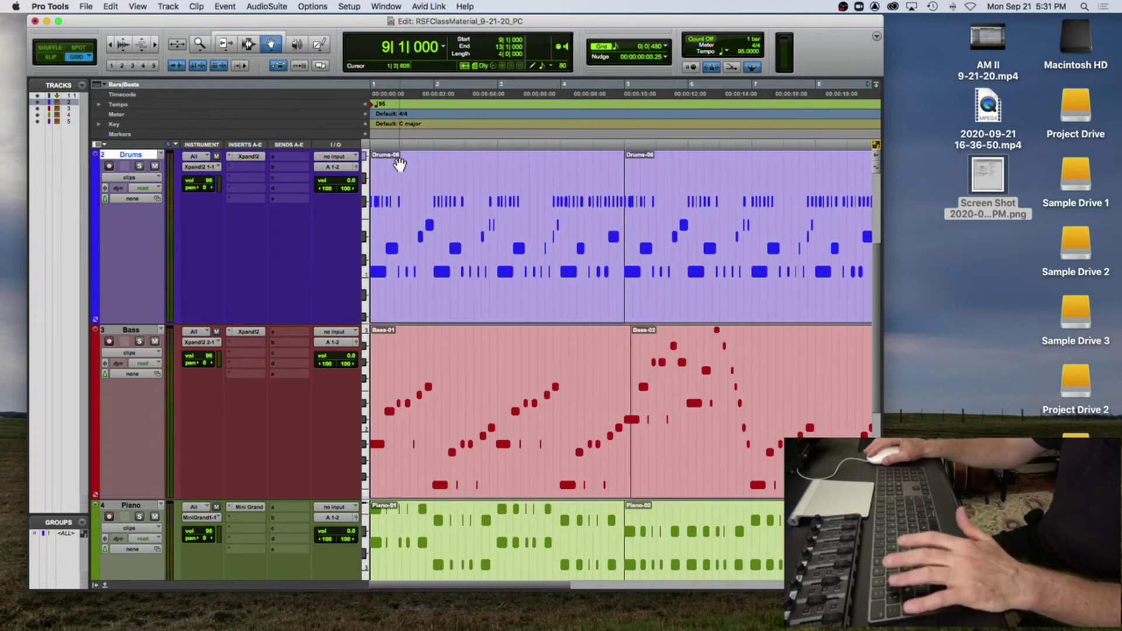
click(673, 169)
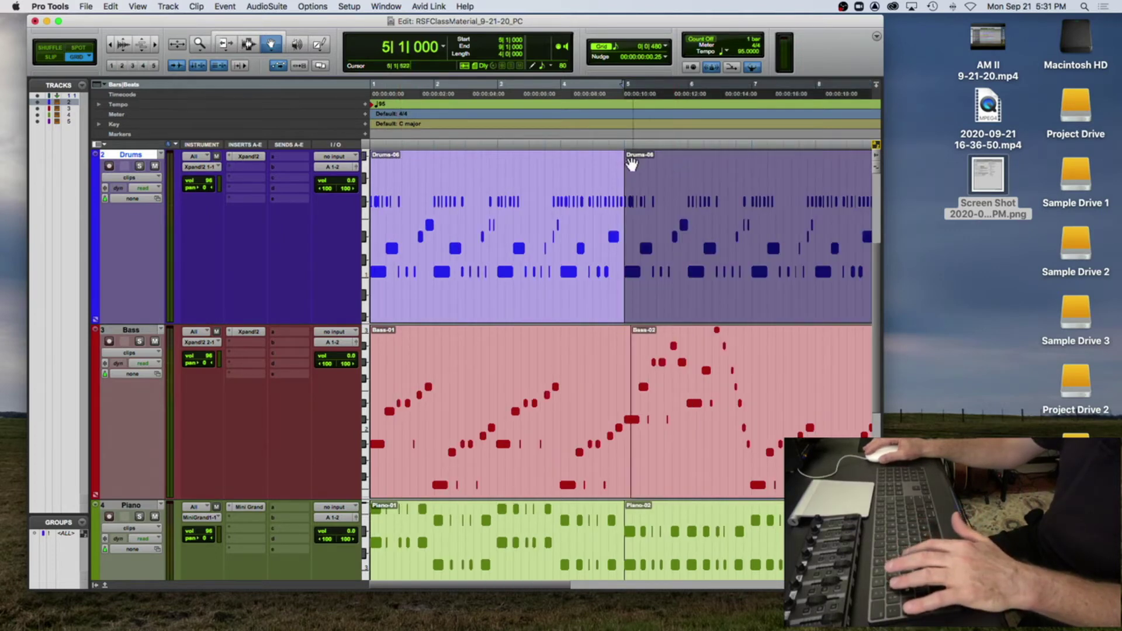
key(super+d)
key(super+bracketleft)
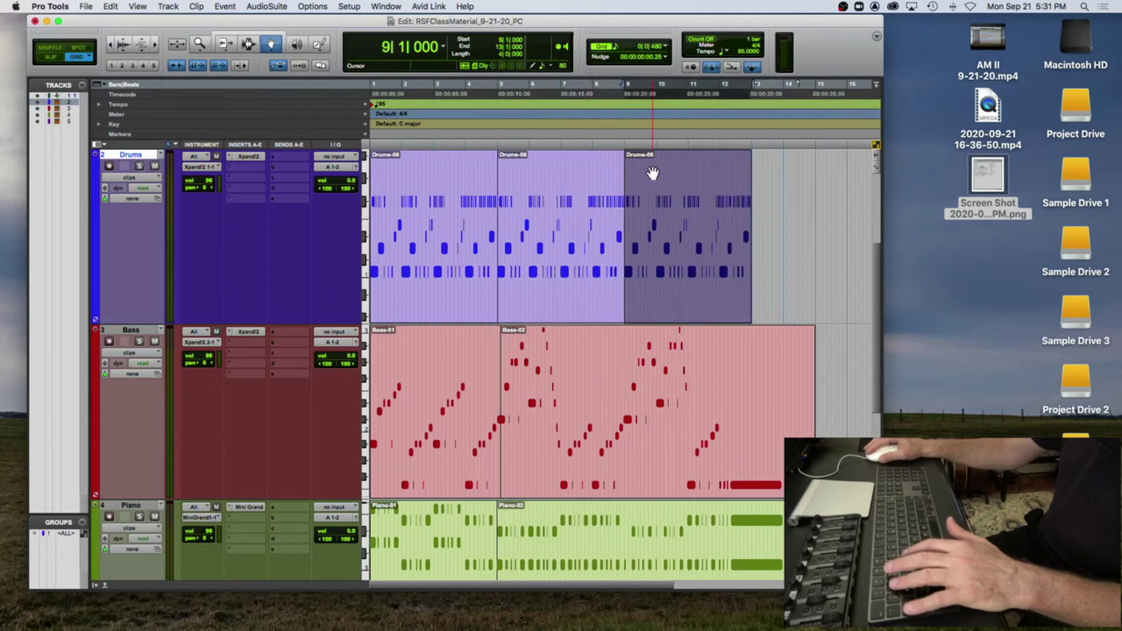
Step: Alternate the clip selection between the second and third drum clips and finish by deselecting
click(524, 183)
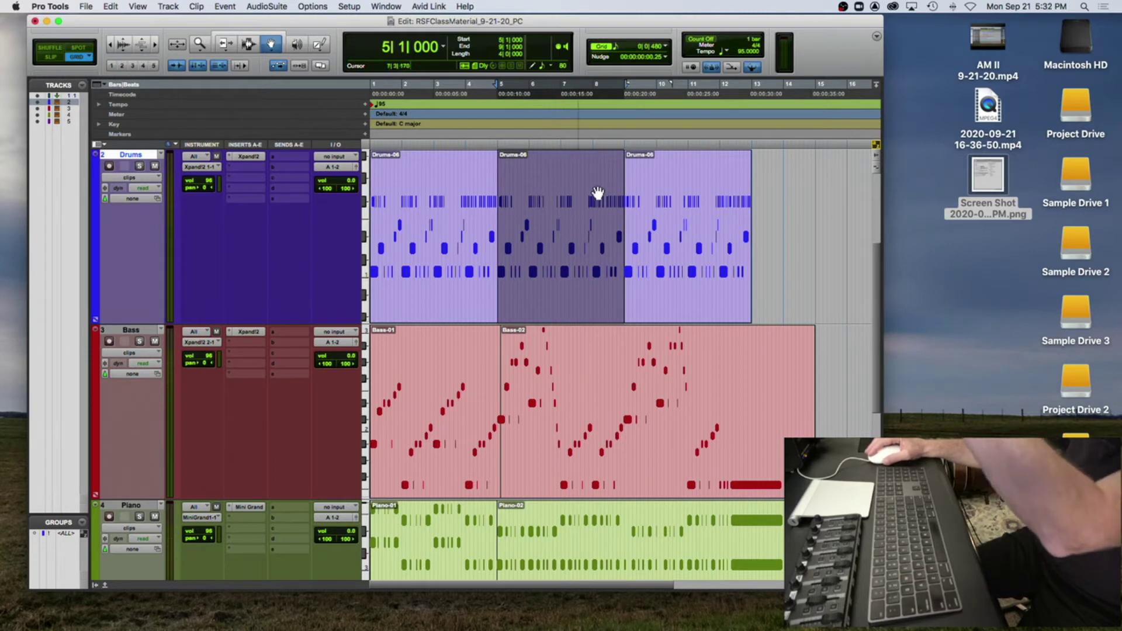
click(651, 188)
click(540, 176)
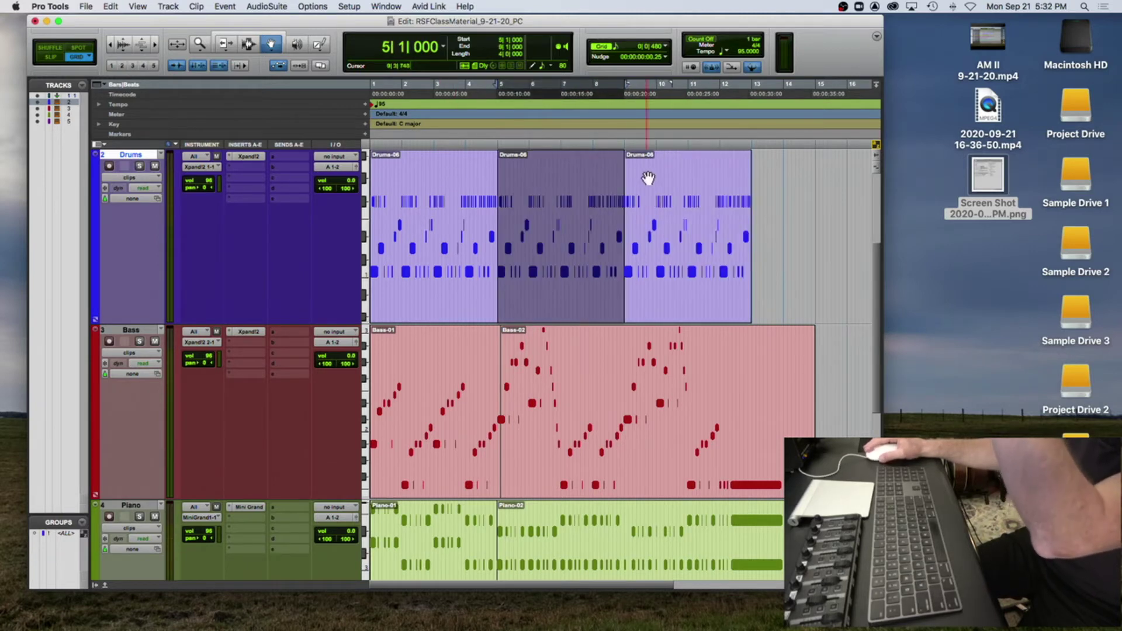
click(649, 180)
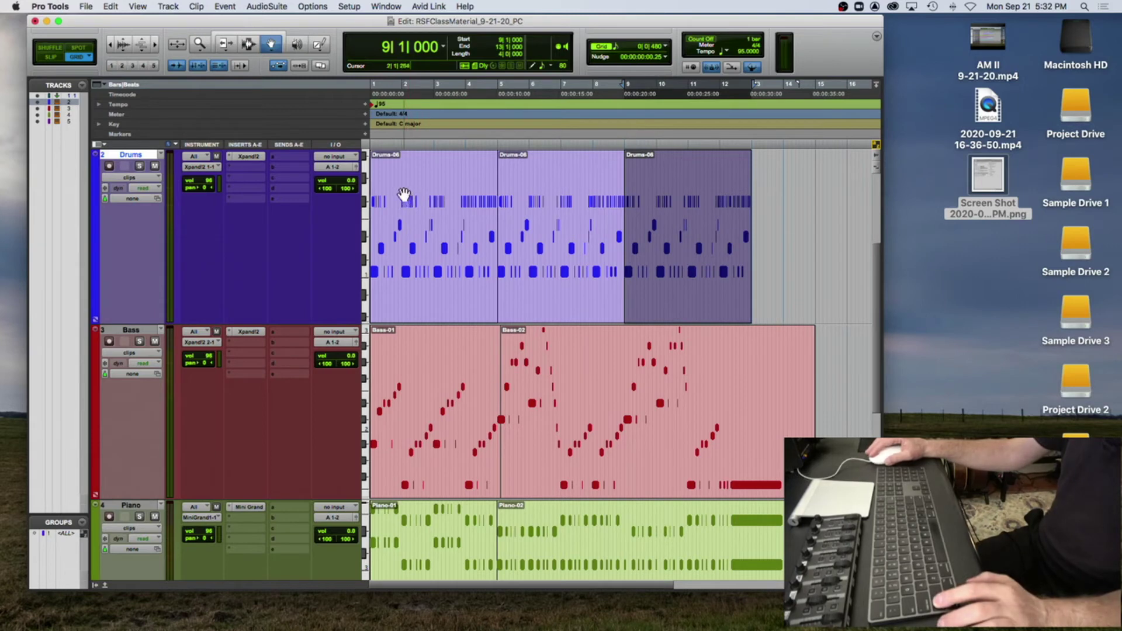
click(735, 192)
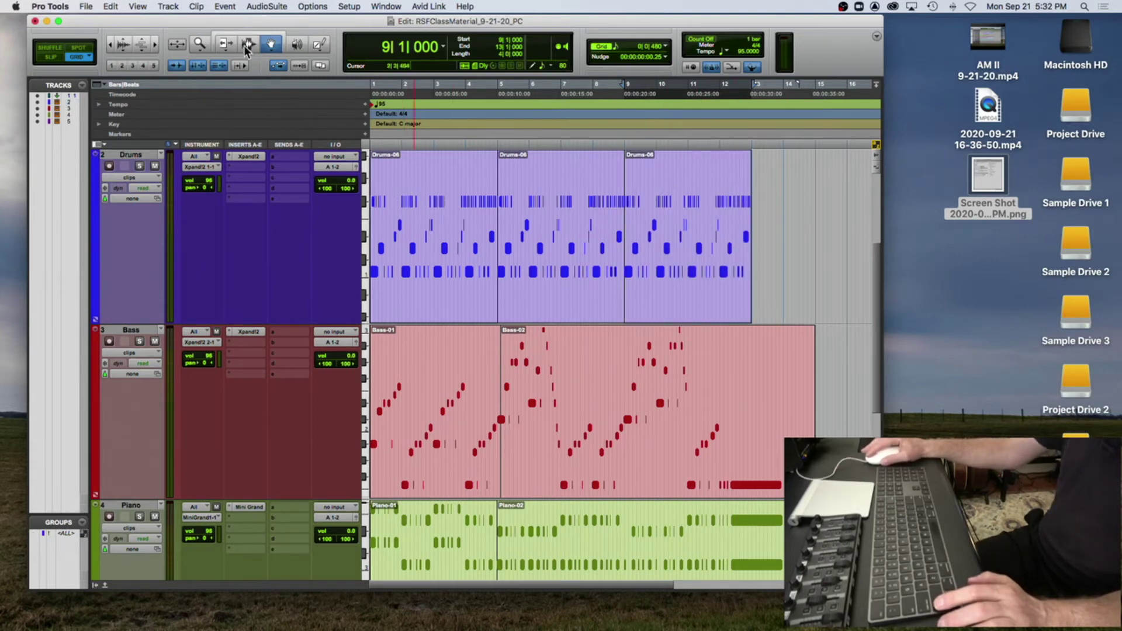
Step: Select the third drum clip with the Selector tool and extend the selection back to 1|1|000
key(F7)
double_click(682, 236)
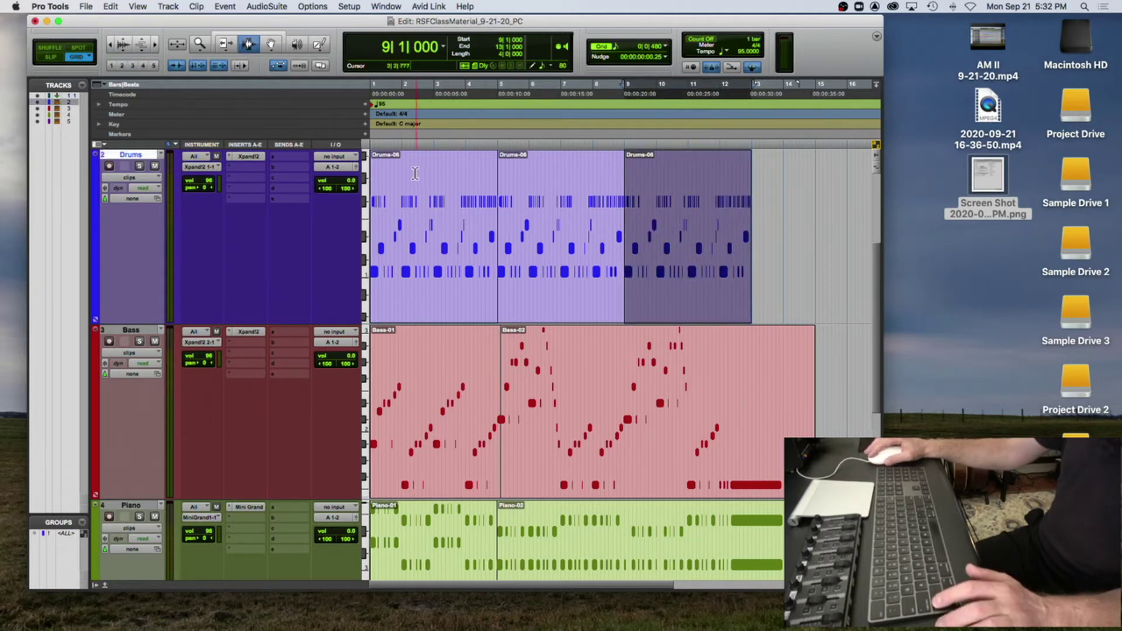
key(shift+Return)
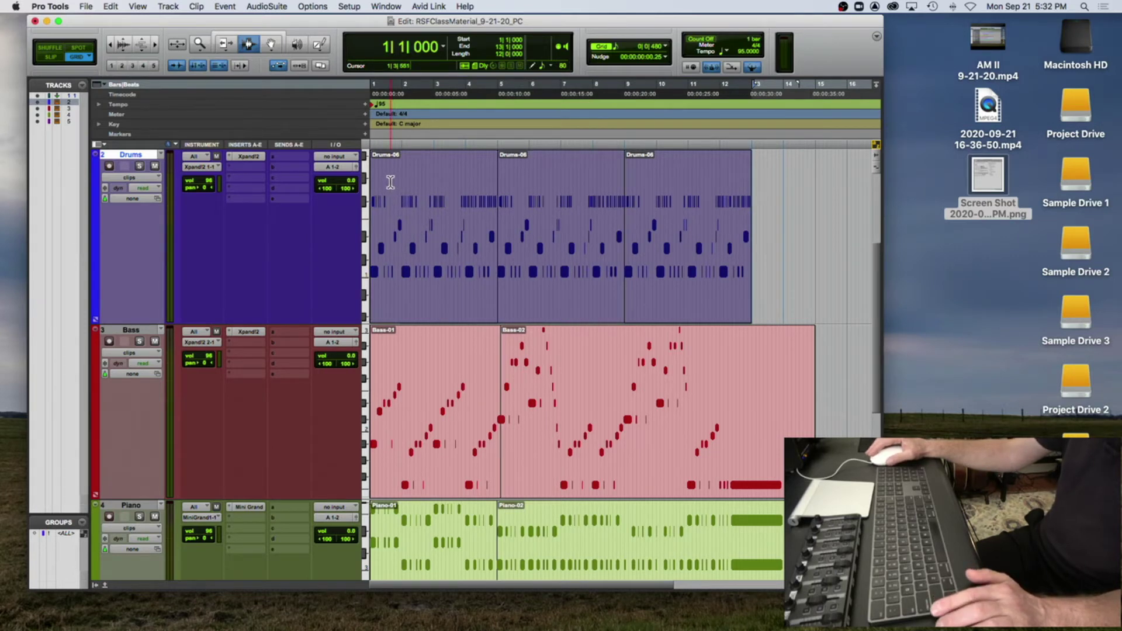
Step: With the Grabber tool, select the third drum clip and add the second and first clips to the selection
click(271, 46)
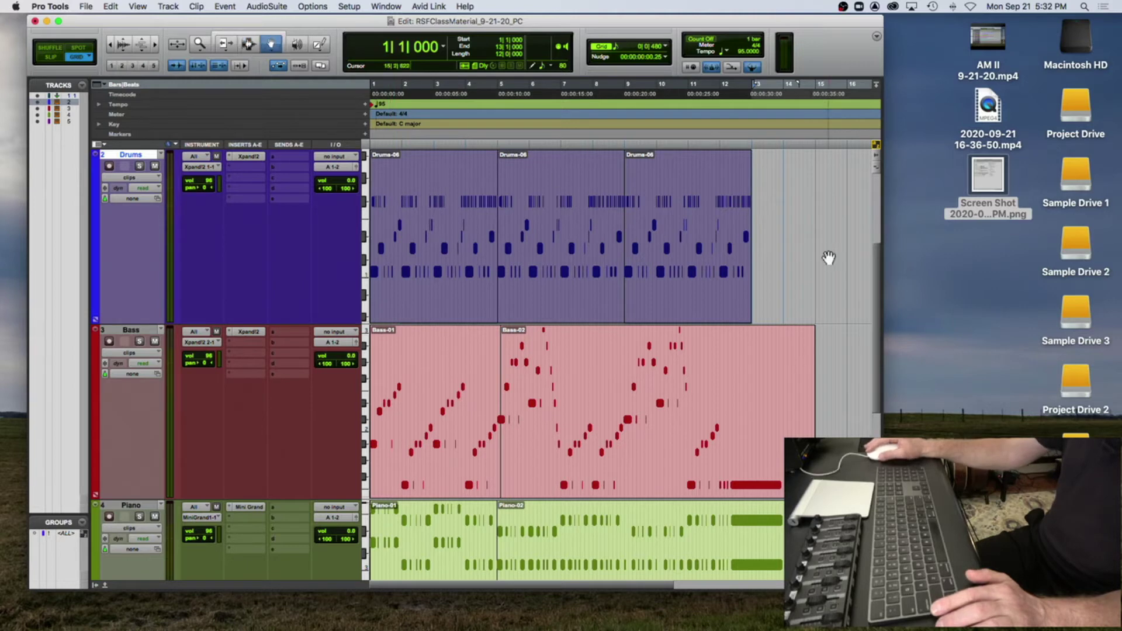
click(691, 230)
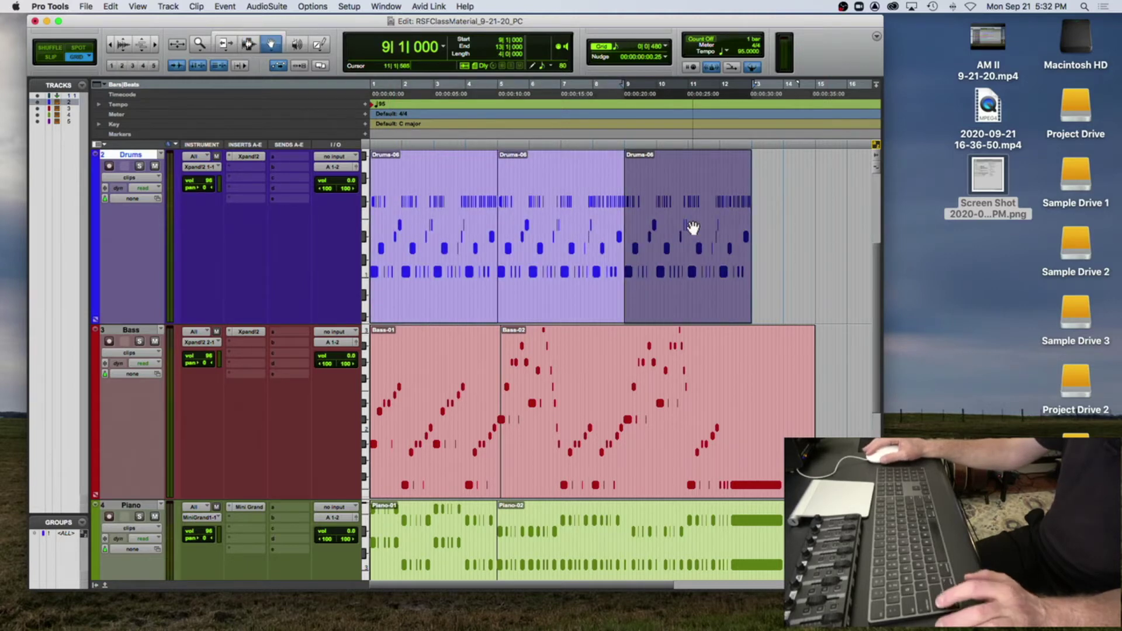
shift+click(571, 220)
shift+click(421, 209)
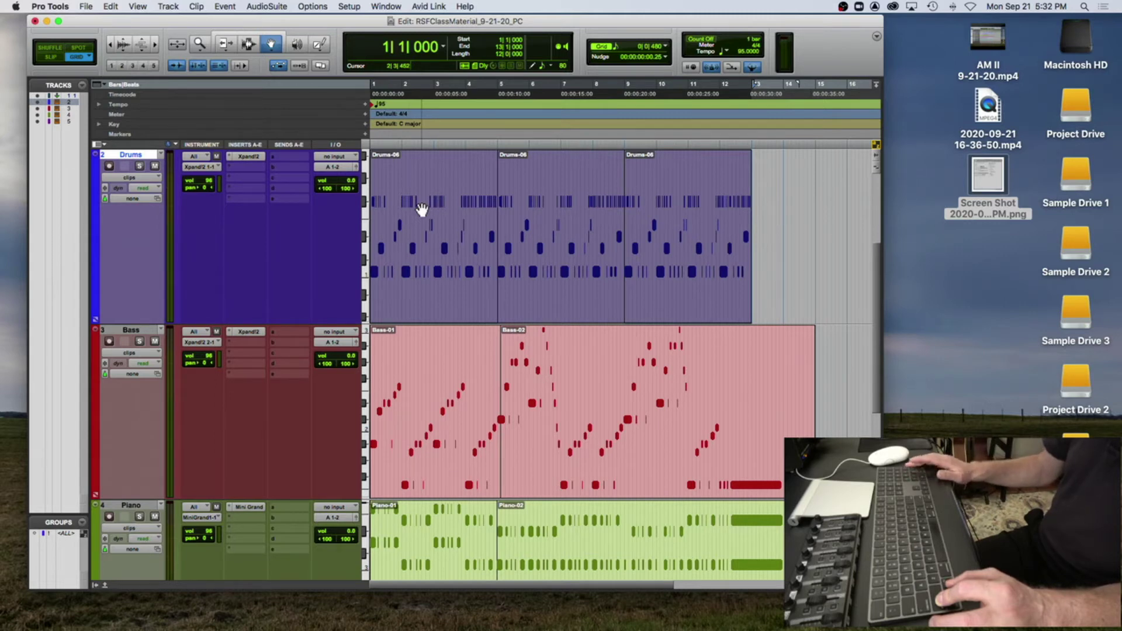
Step: Consolidate the three selected drum clips into one clip and undo it
key(alt+shift+3)
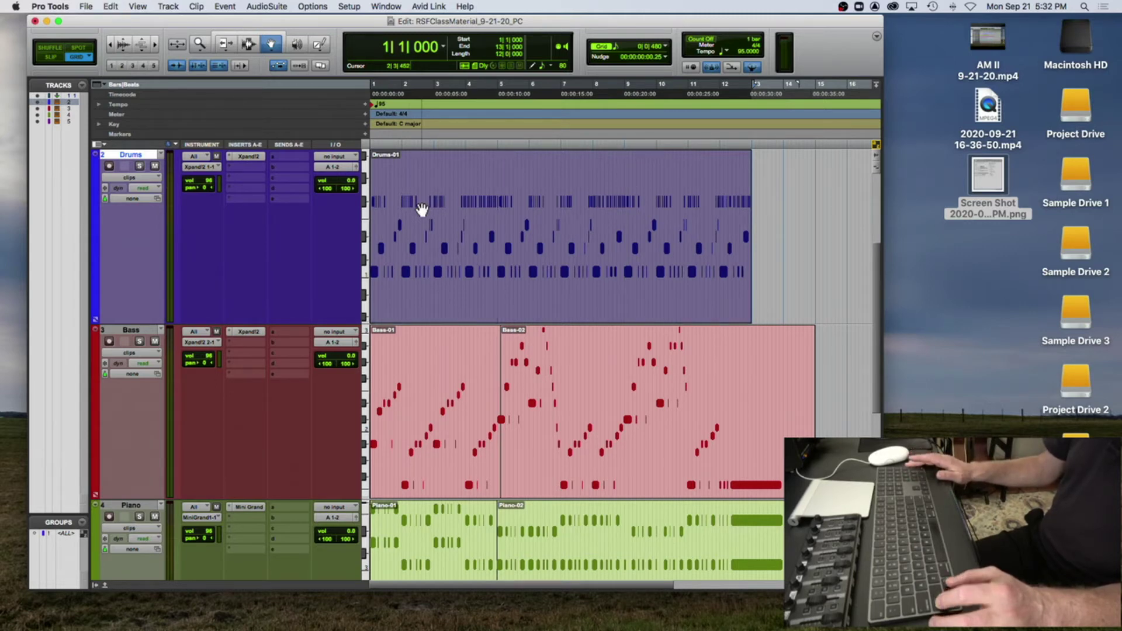
key(super+z)
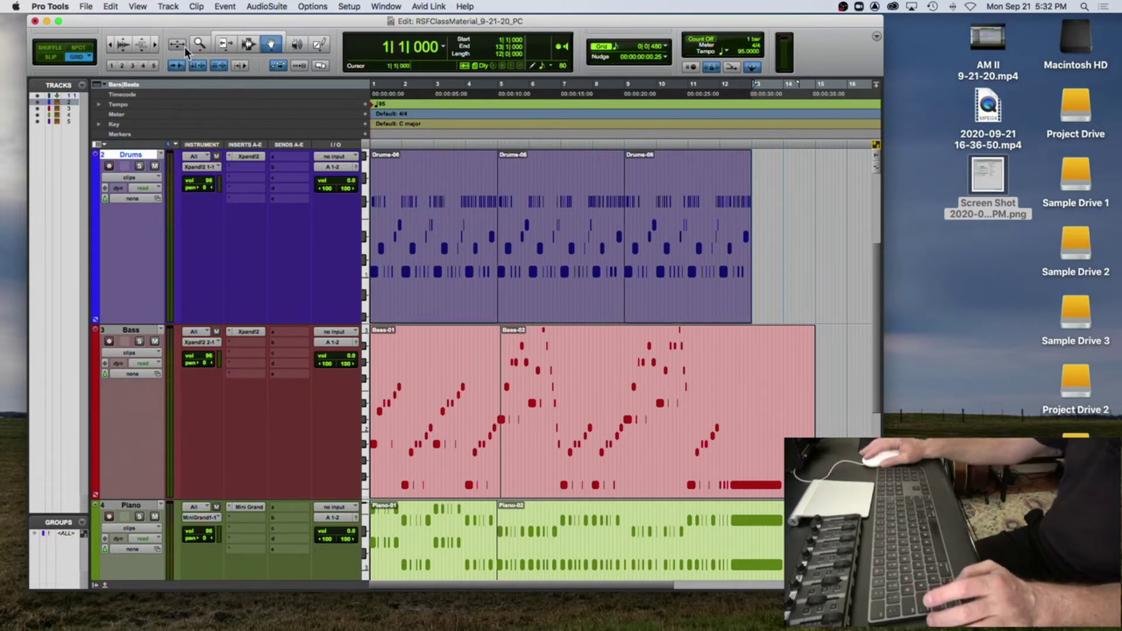
Step: Consolidate the three drum clips again, toggle the result with undo and redo, and finish by undoing it
click(111, 7)
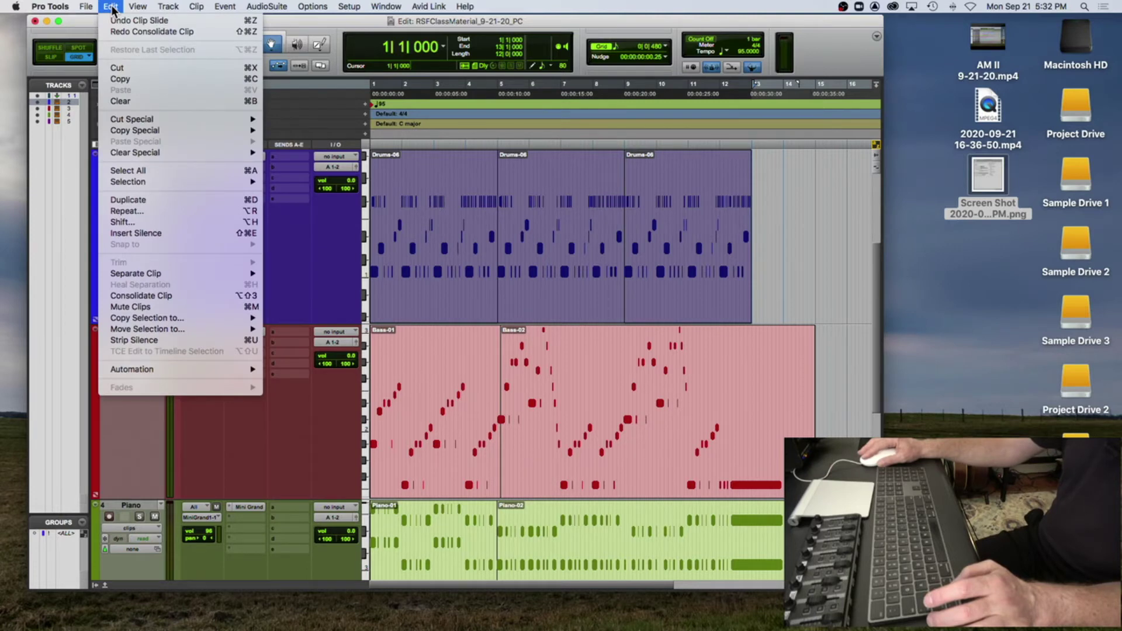
click(138, 294)
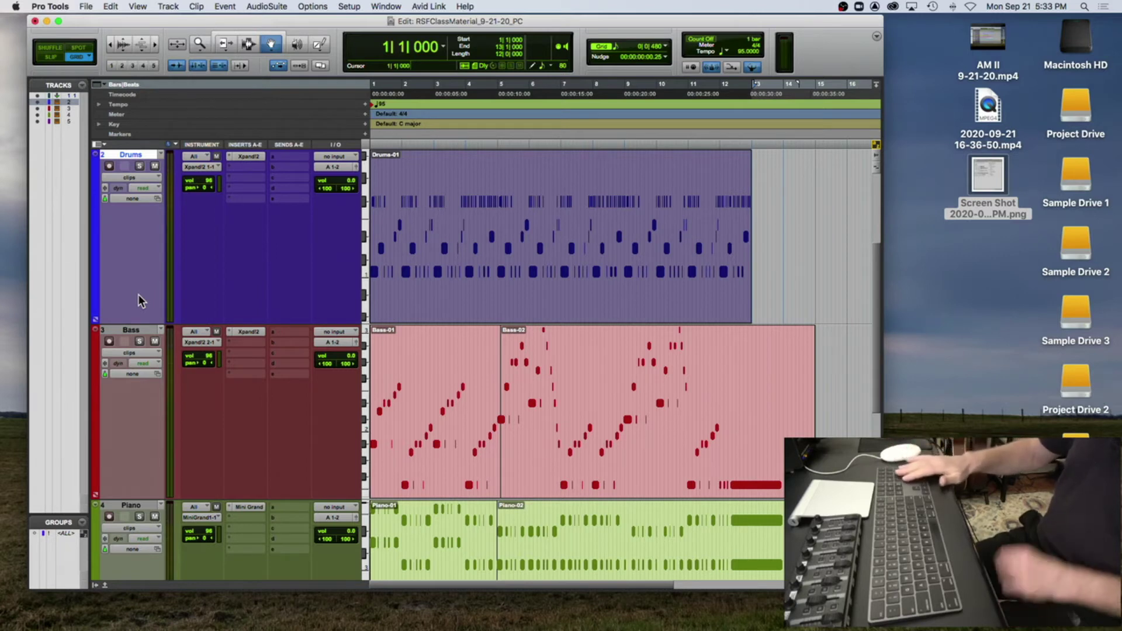
key(super+z)
key(super+shift+z)
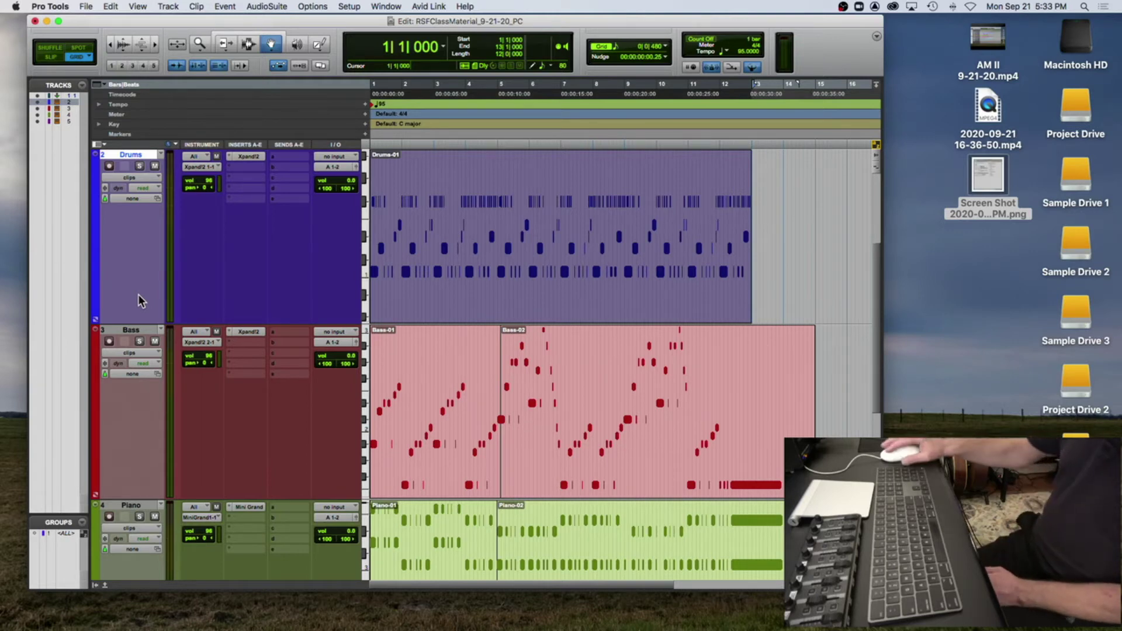
key(super+z)
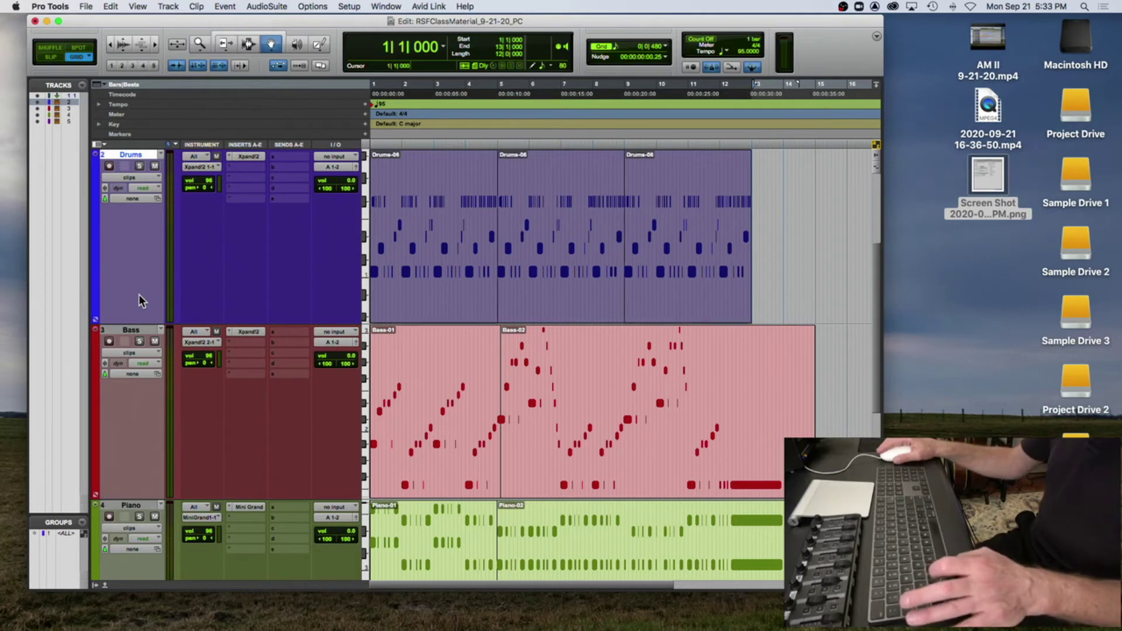
Step: Undo the drum duplicates and the trim, and place the edit cursor at 5|1|000 in the drum clip with the Selector tool
click(248, 44)
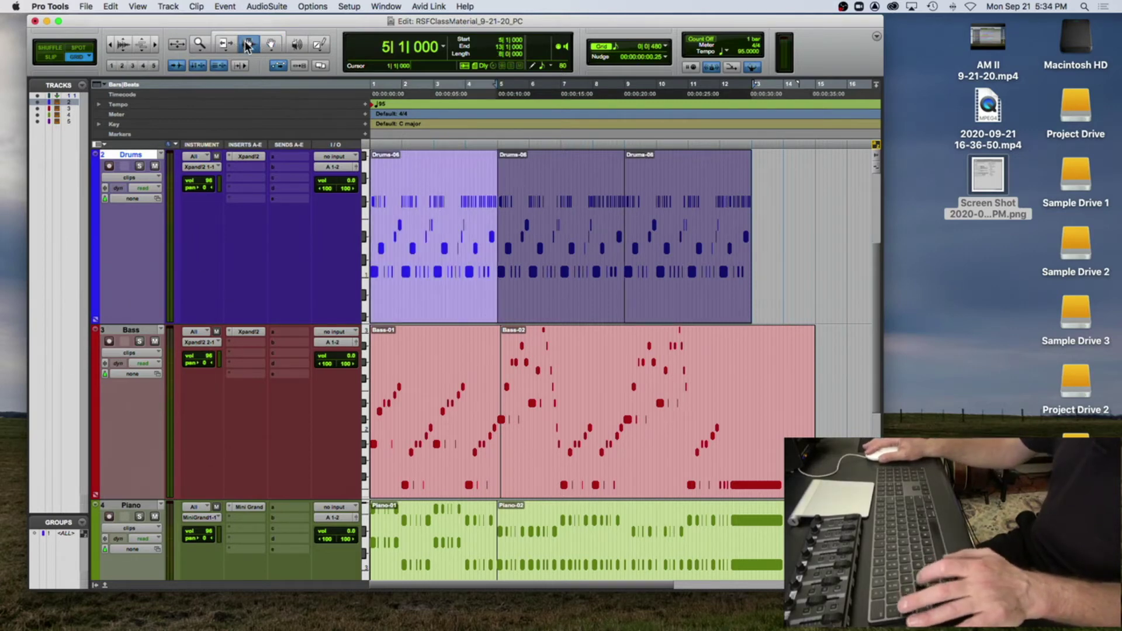
click(500, 183)
key(ctrl+Tab)
key(ctrl+alt+Tab)
key(ctrl+Tab)
key(ctrl+alt+Tab)
key(ctrl+Tab)
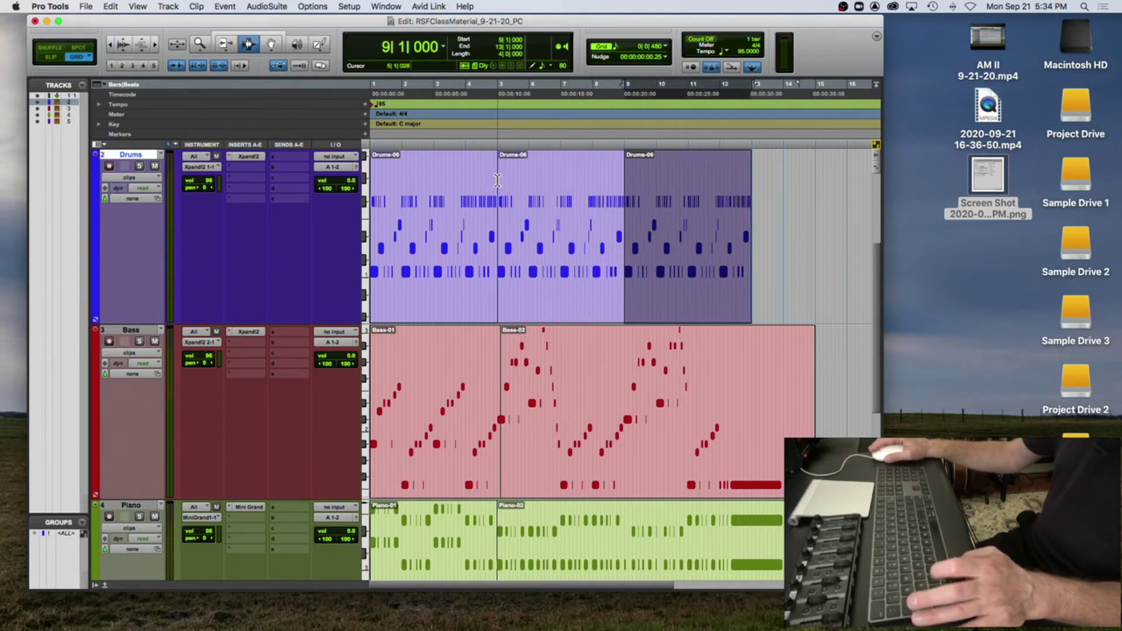
key(ctrl+alt+Tab)
key(super+z)
click(498, 182)
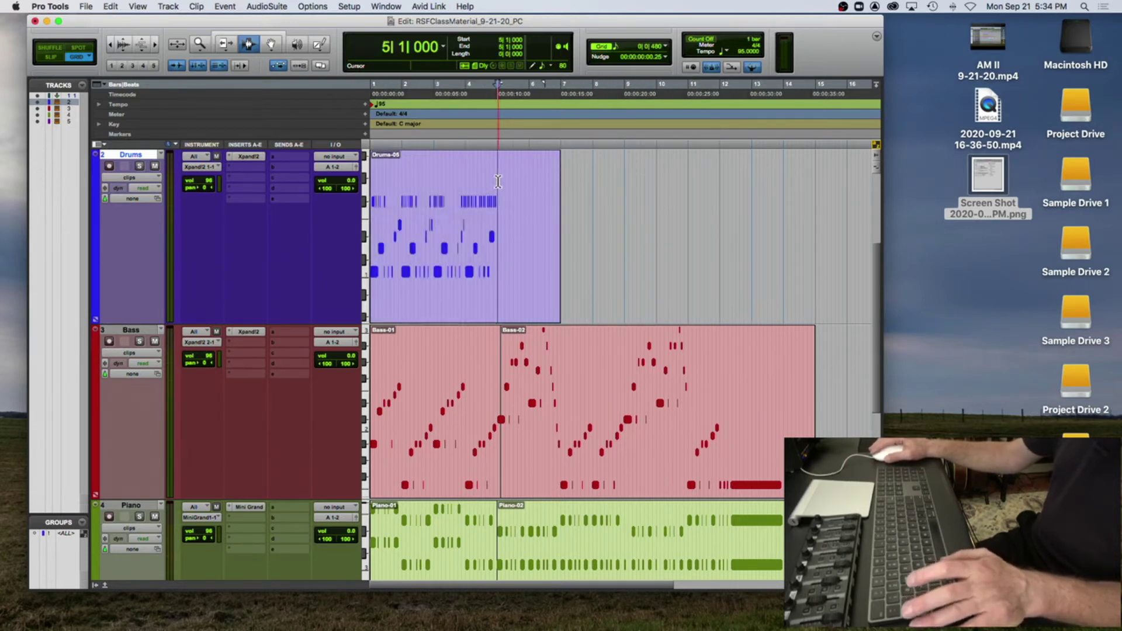
Step: Set the grid value to 1 bar and select the drum clip from 5|1|000 back to 1|1|000
key(super+])
key(super+])
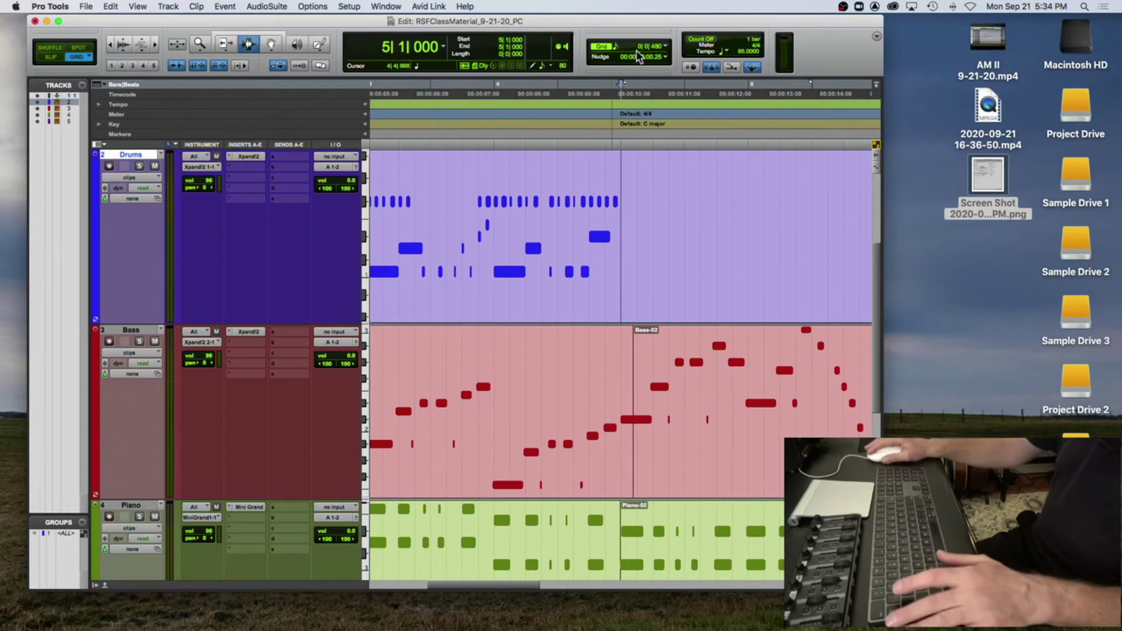
key(super+[)
key(super+[)
click(666, 50)
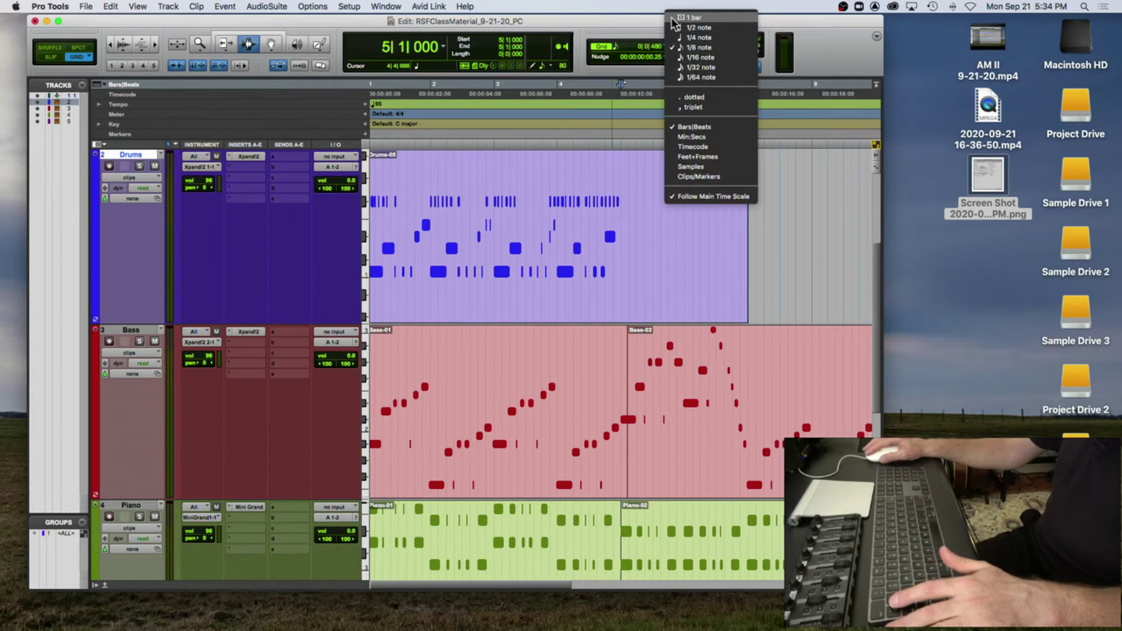
click(672, 18)
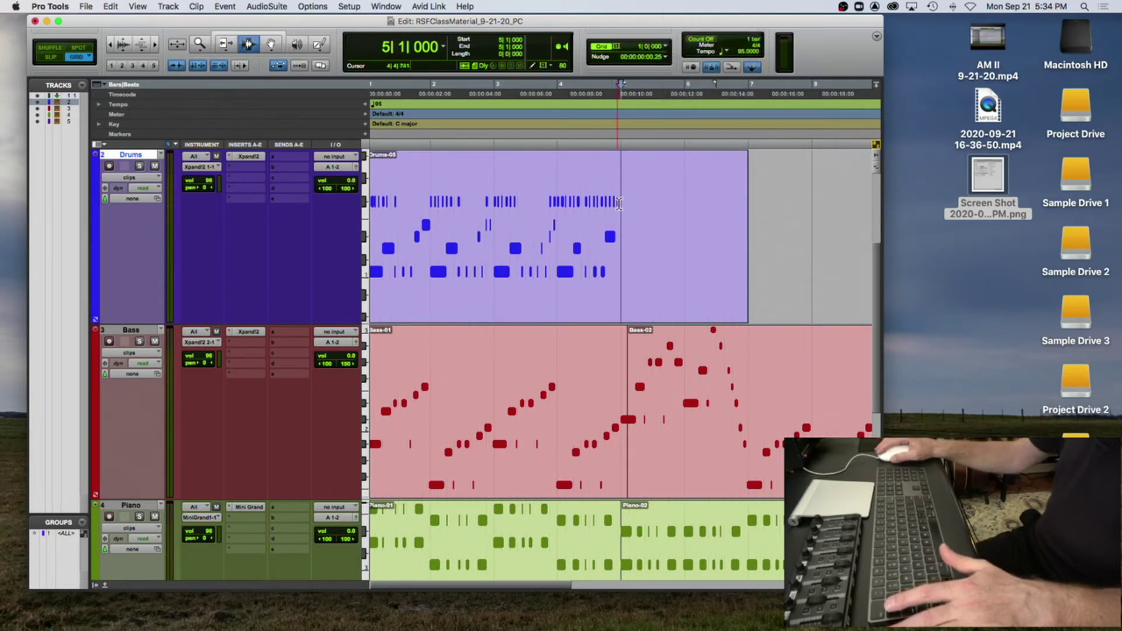
drag(623, 199, 320, 196)
click(655, 183)
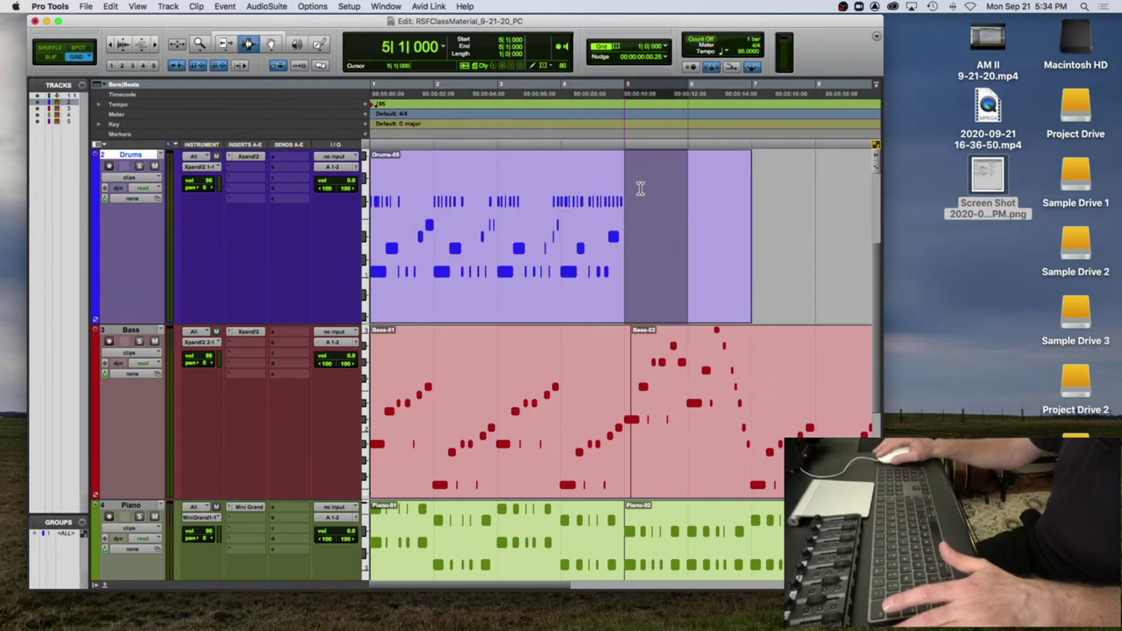
drag(645, 183, 352, 191)
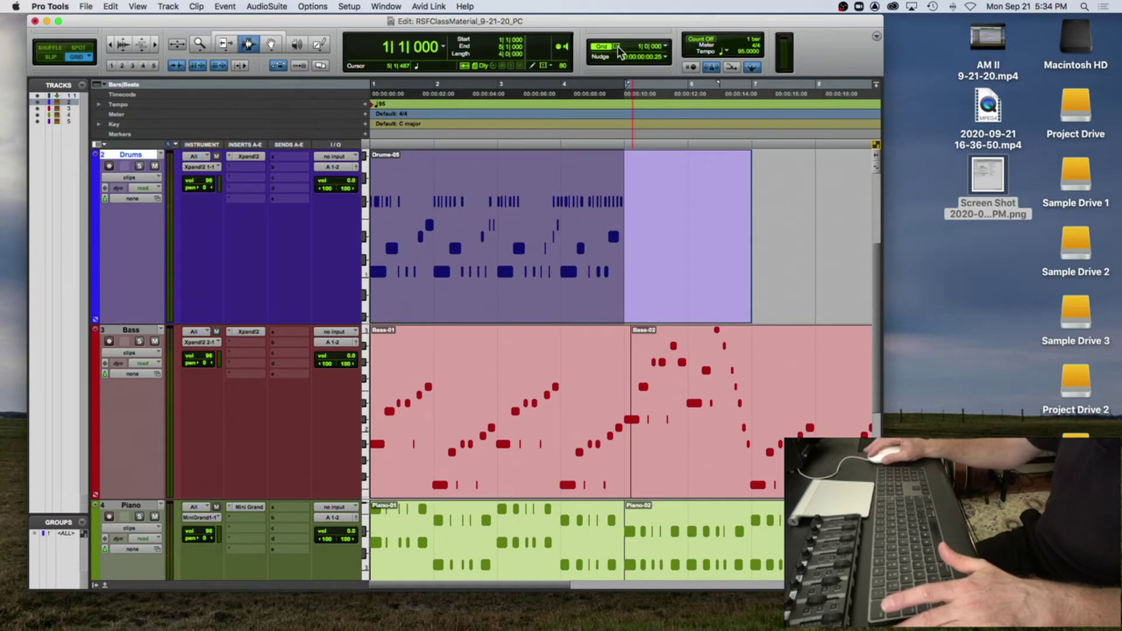
Step: Switch the grid value to 1/4 note and set it back to 1 bar
click(667, 47)
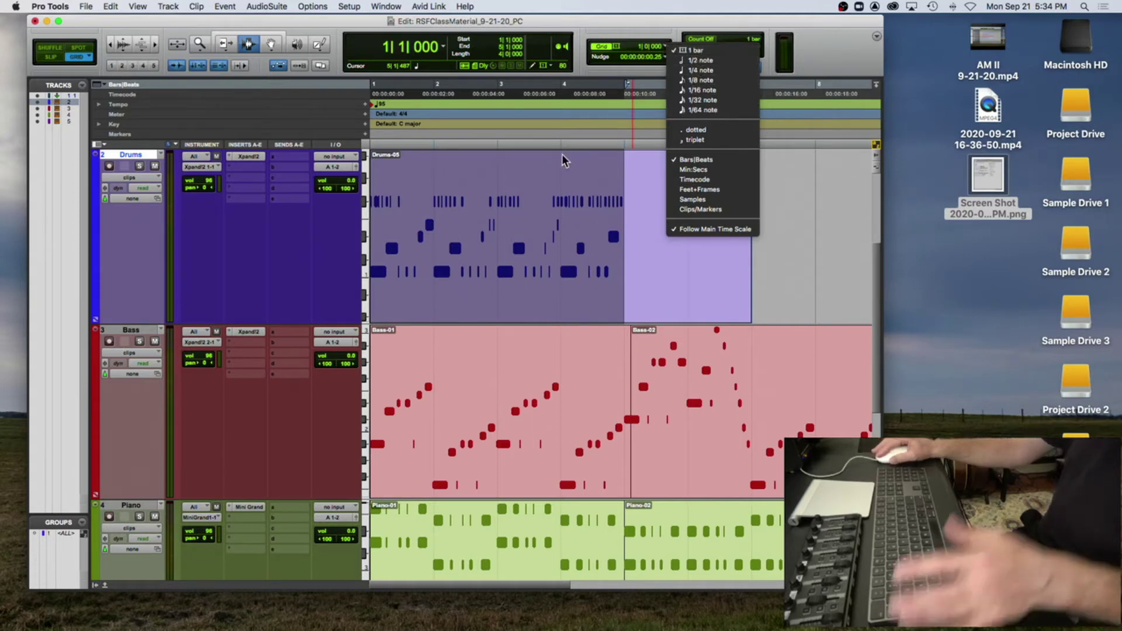
click(699, 70)
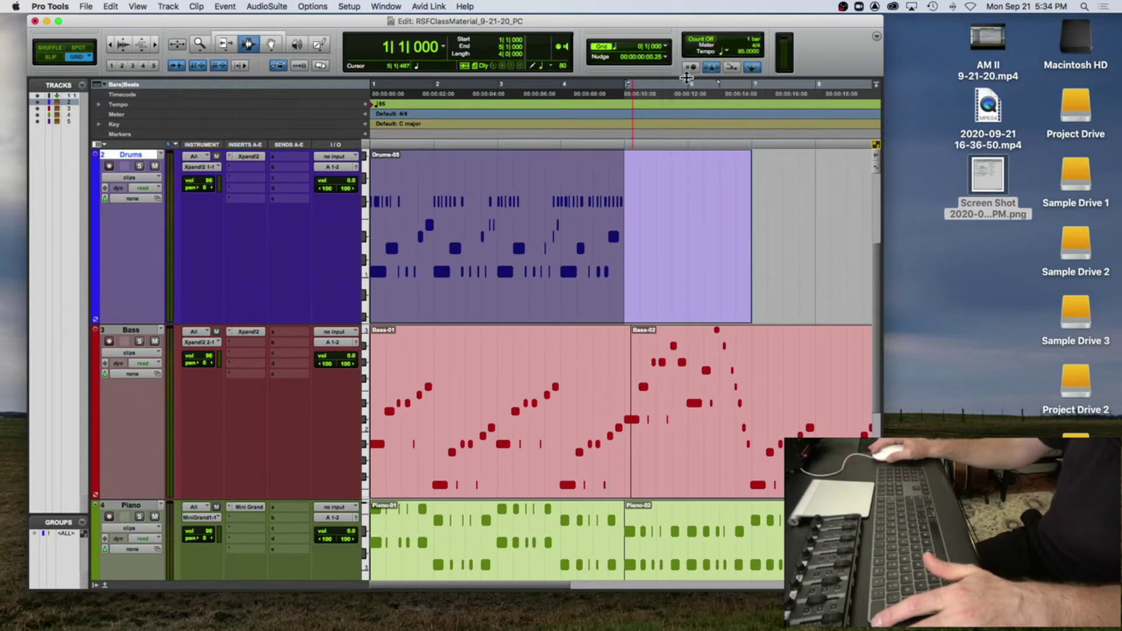
click(666, 47)
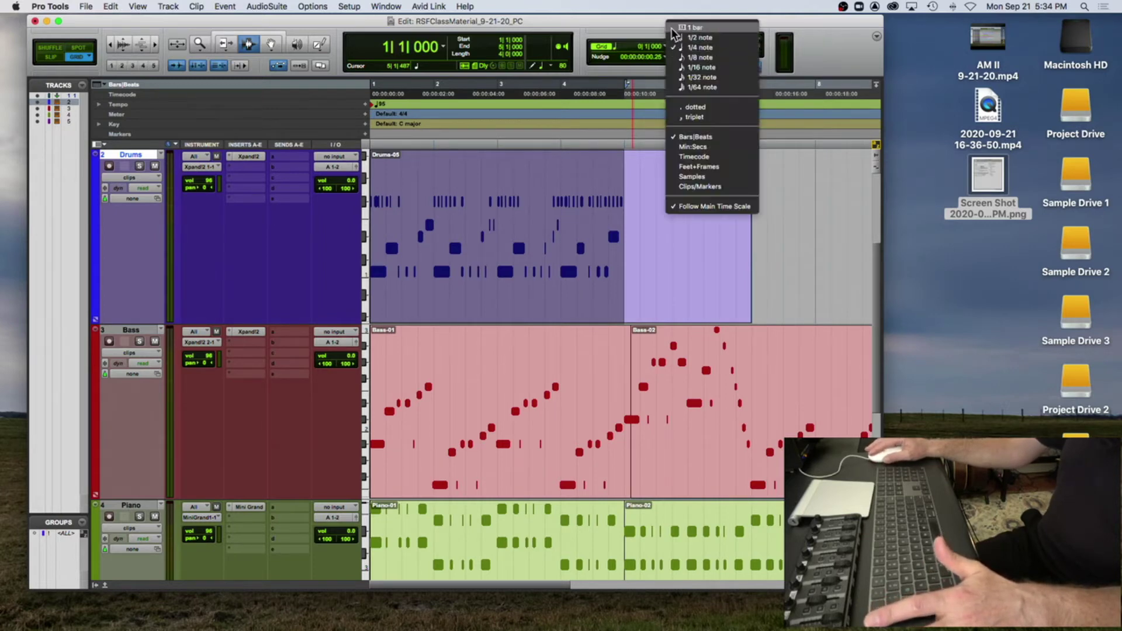
click(673, 28)
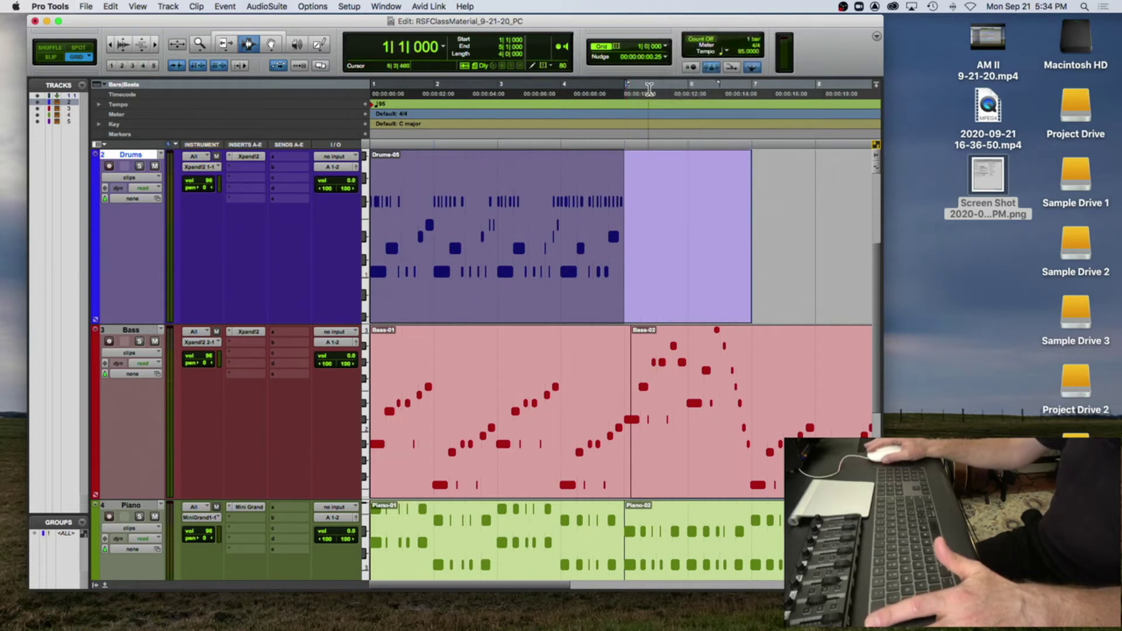
click(667, 47)
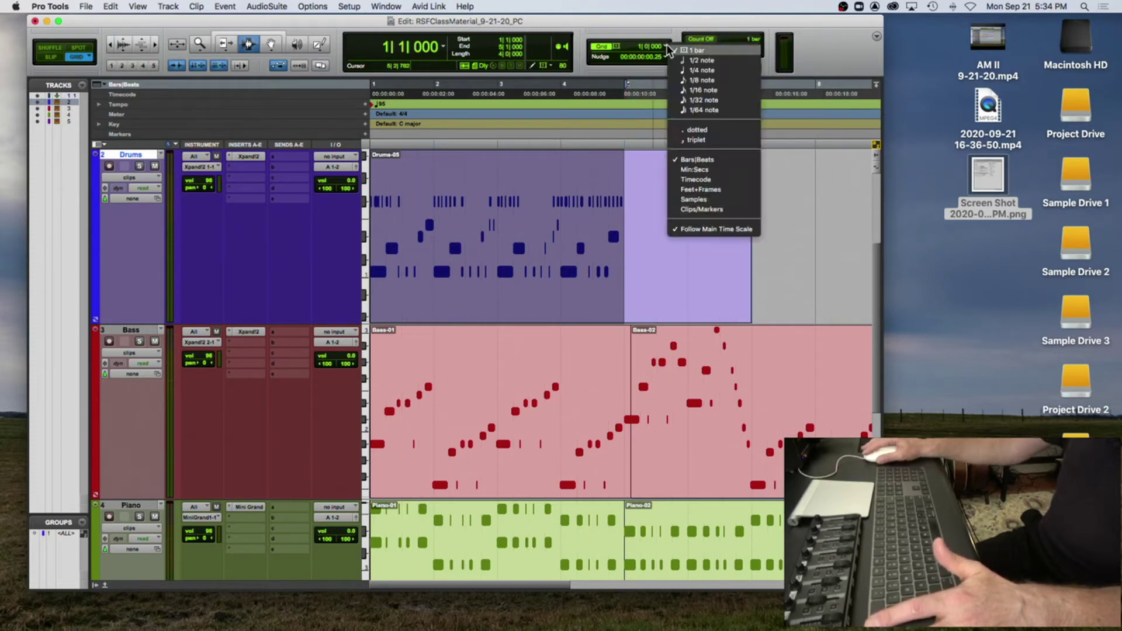
click(695, 50)
Step: Repeat the four-bar selection in the drum clip several times, starting at 5|1|000 and extending back to 1|1|000
drag(626, 175, 322, 175)
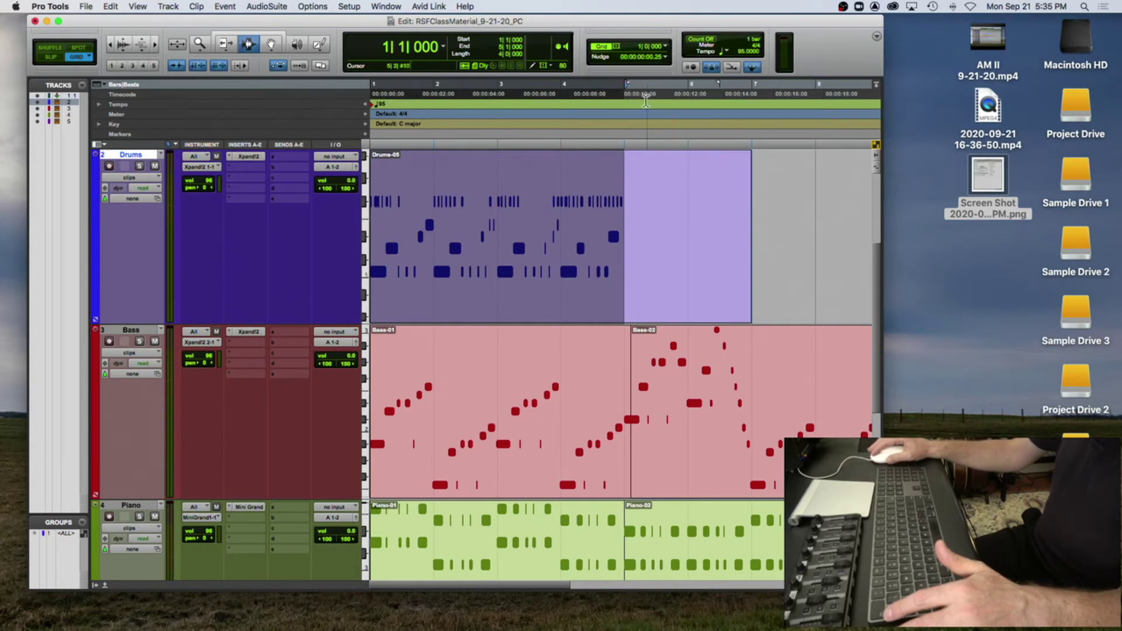
click(629, 163)
drag(629, 162, 370, 177)
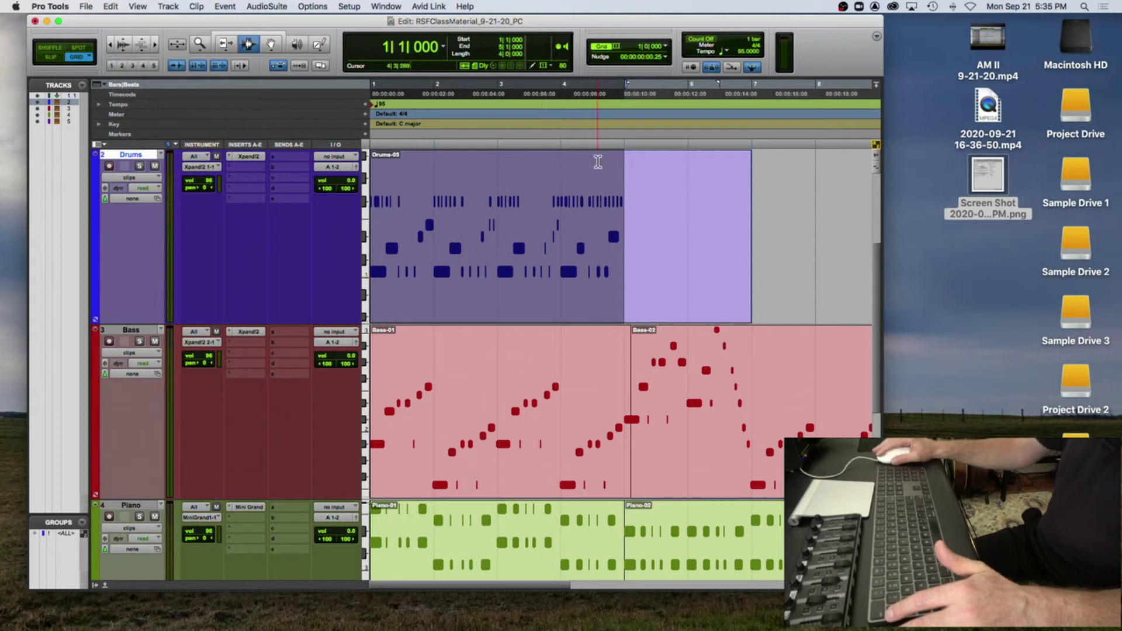
click(621, 161)
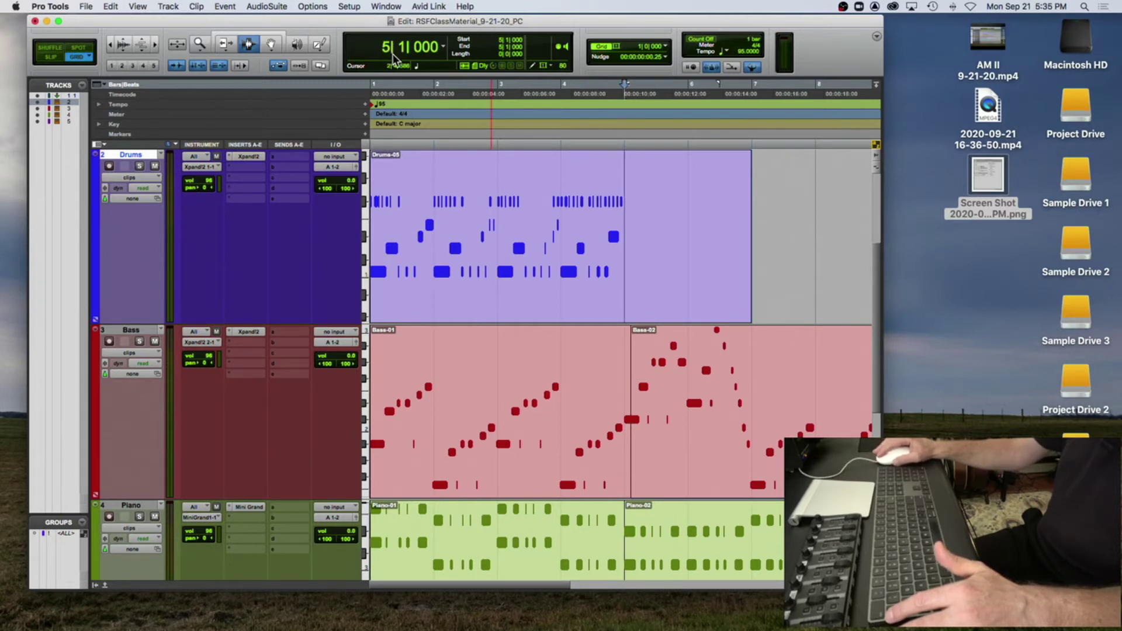
drag(626, 167, 389, 51)
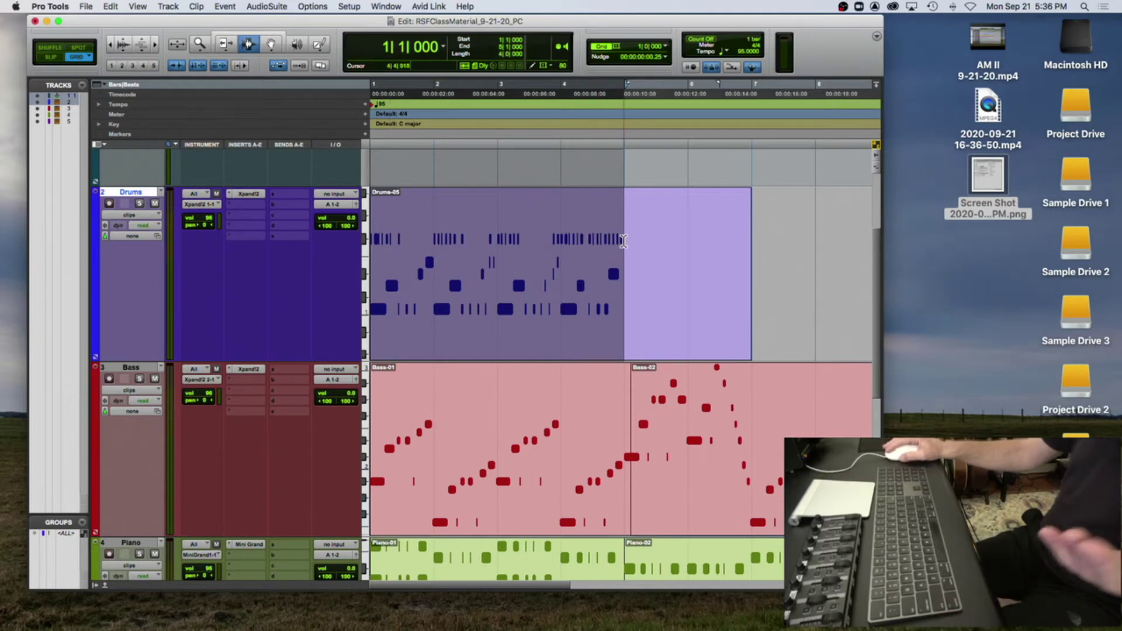
mouse_move(624, 241)
mouse_down()
mouse_move(587, 239)
mouse_move(638, 229)
mouse_up()
key(shift+Return)
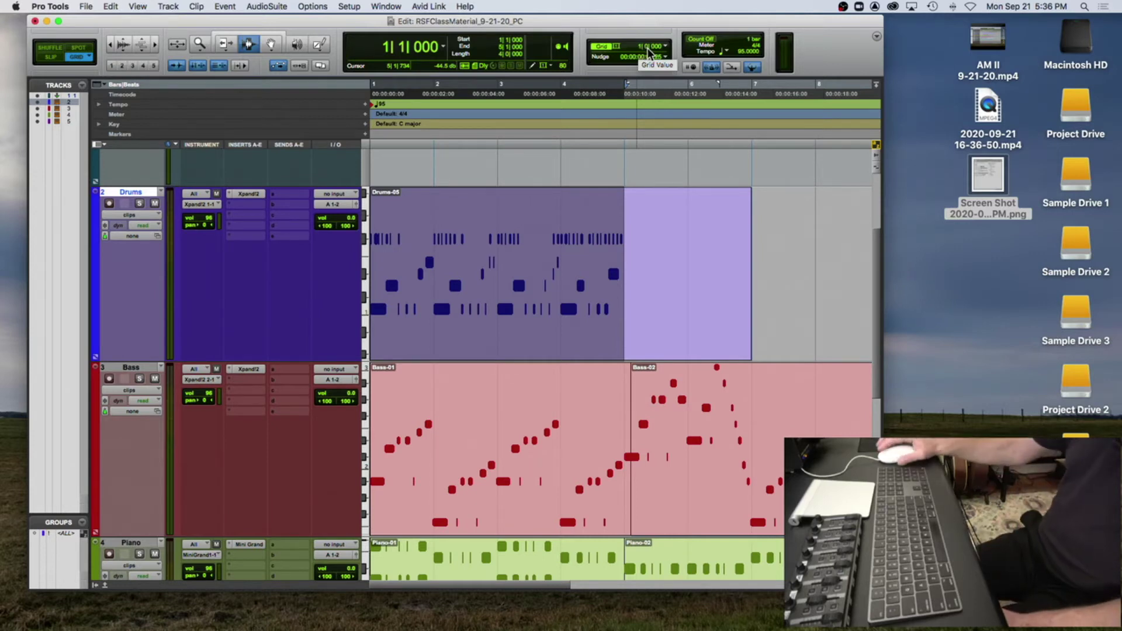
Step: Set the grid value to 1/2 note and select the drum clip from 1|1|000 to 5|3|000
click(667, 47)
click(673, 59)
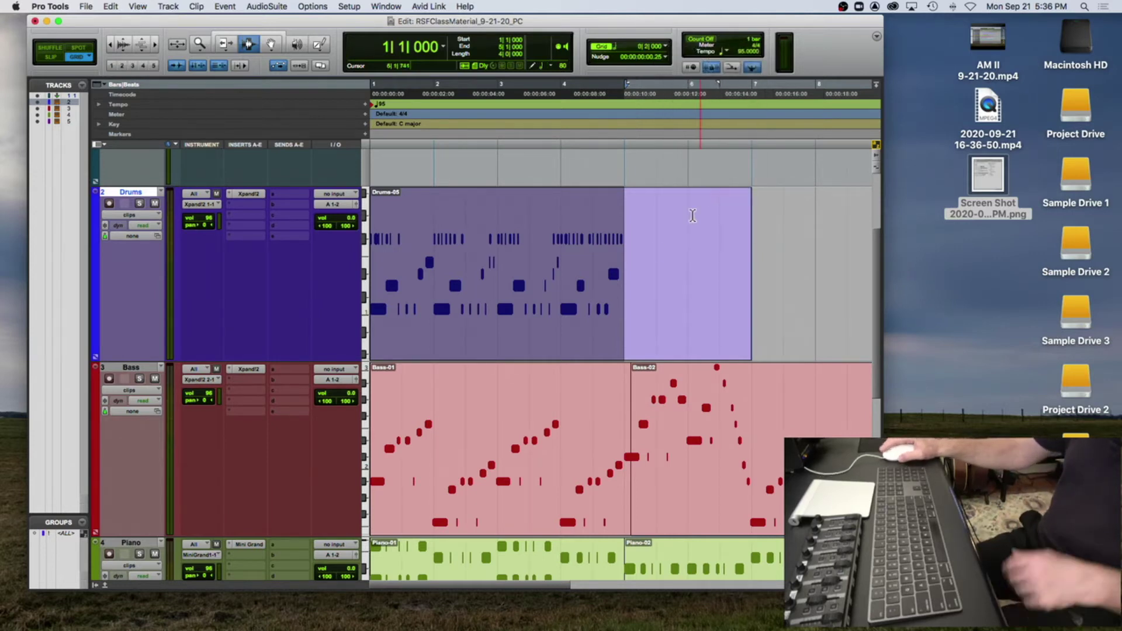
shift+click(654, 246)
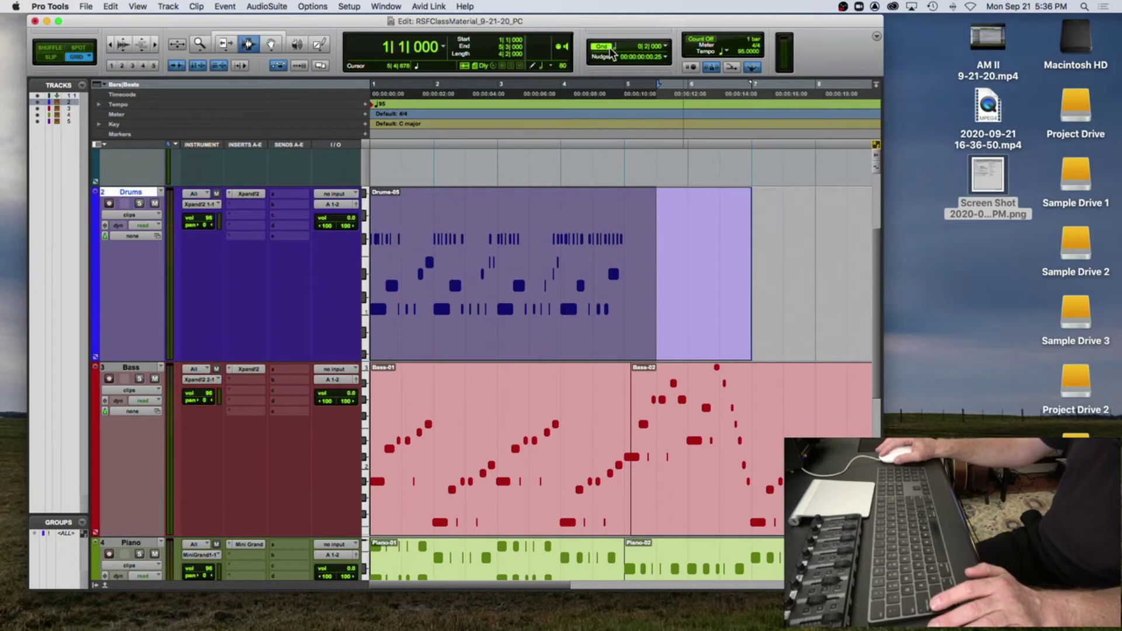
drag(652, 229, 350, 221)
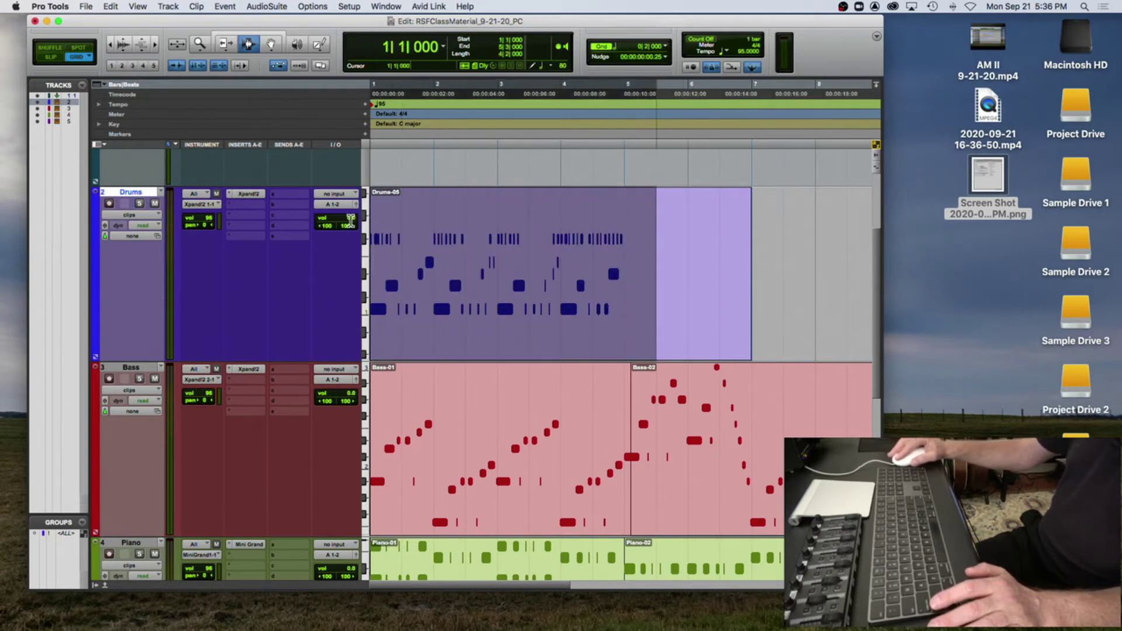
Step: Select the first four bars of the drum clip, up to 5|1|000, and duplicate the selection twice
click(626, 222)
drag(625, 222, 308, 209)
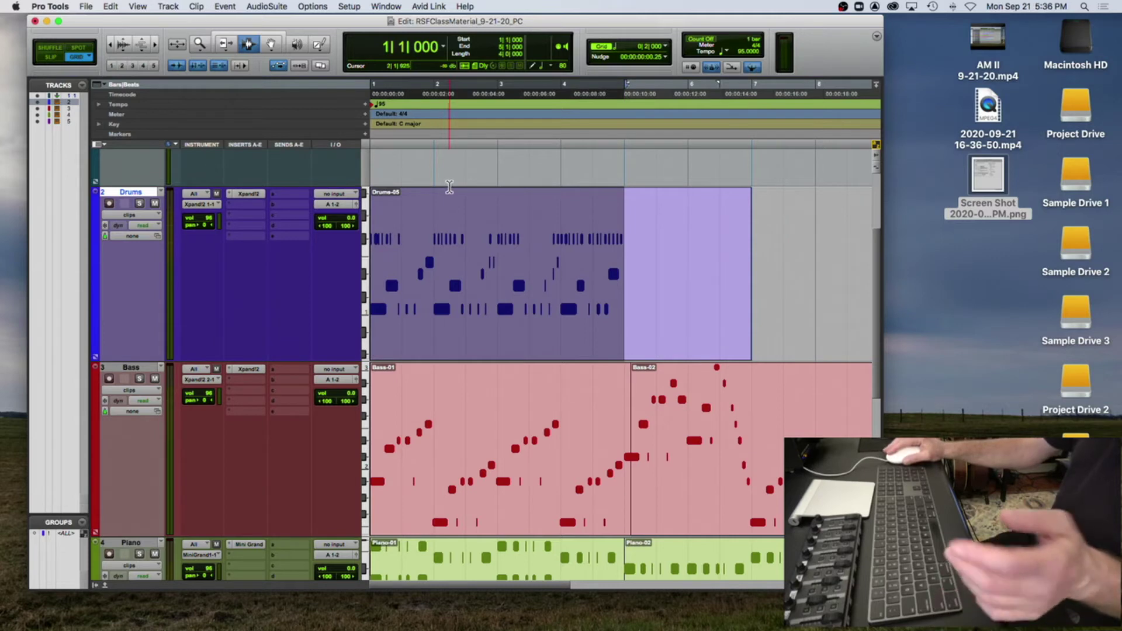
key(super+d)
key(super+d)
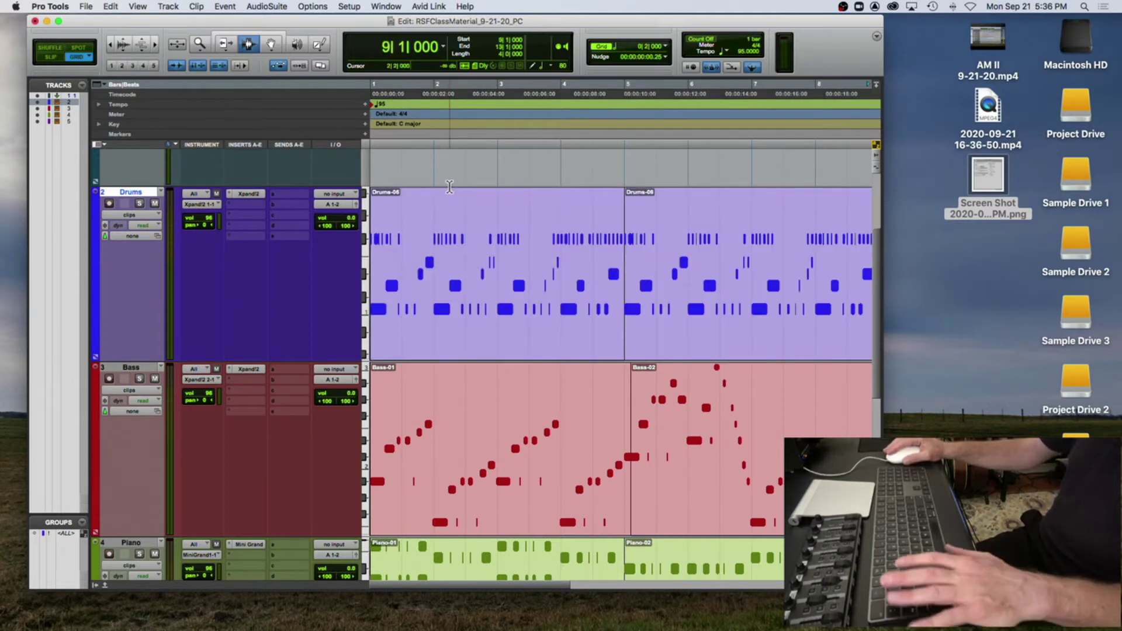
Step: Extend the selection back to 1|1|000 across all three drum clips and consolidate them into one clip
key(super+bracketleft)
key(shift+Return)
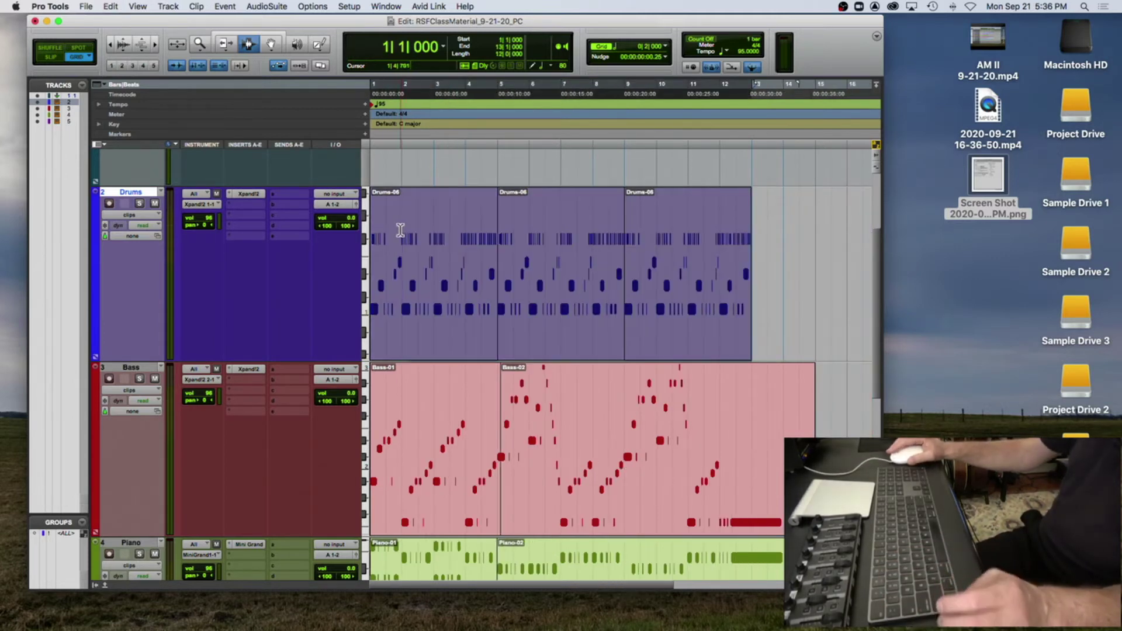
key(alt+shift+3)
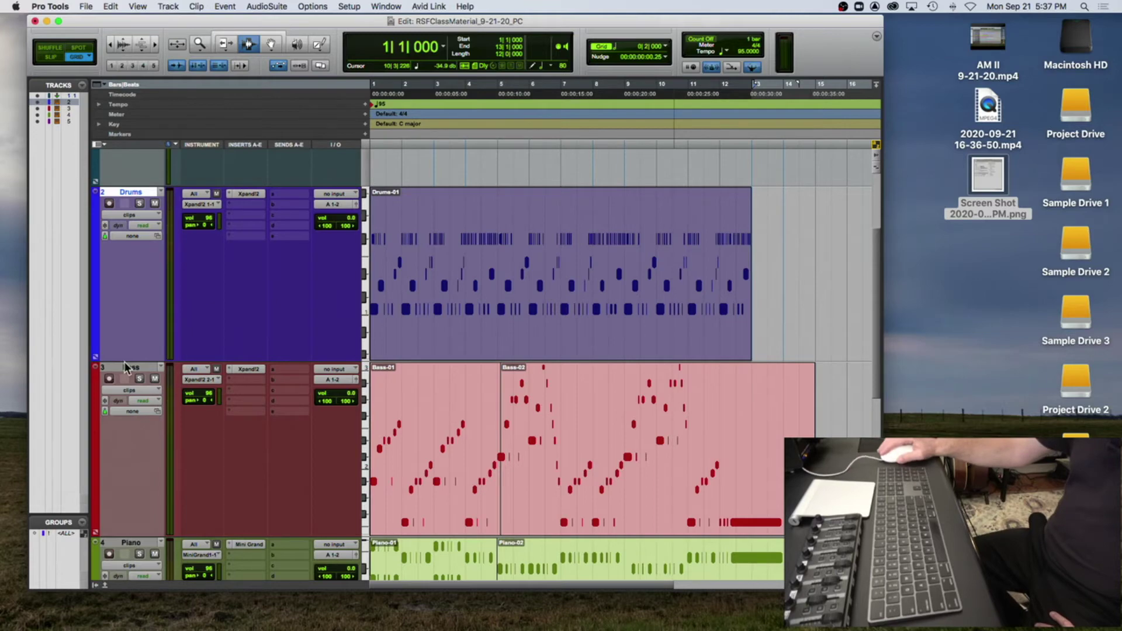
Step: Select the first clip on the Bass track and open the docked MIDI Editor
scroll(474, 397, down, 5)
scroll(474, 398, up, 4)
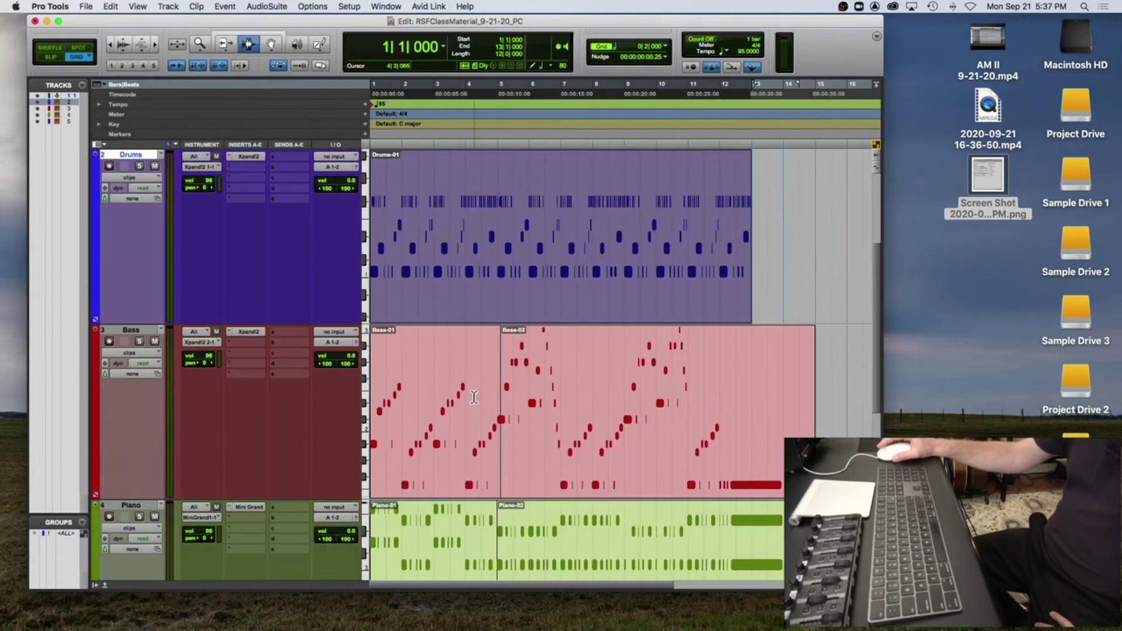
double_click(462, 383)
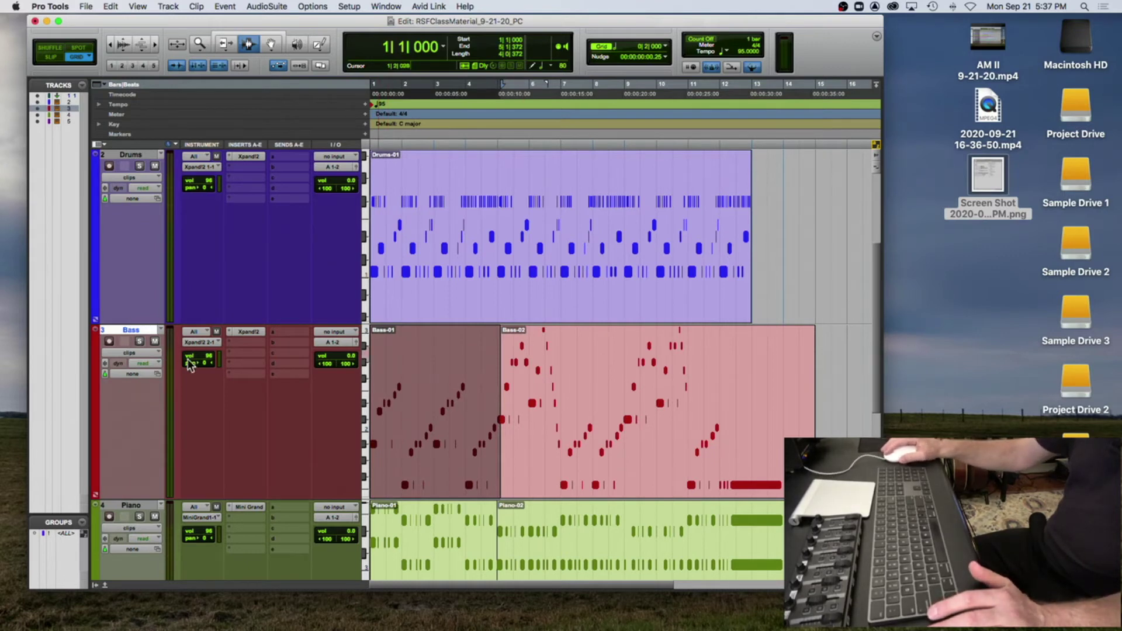
click(105, 583)
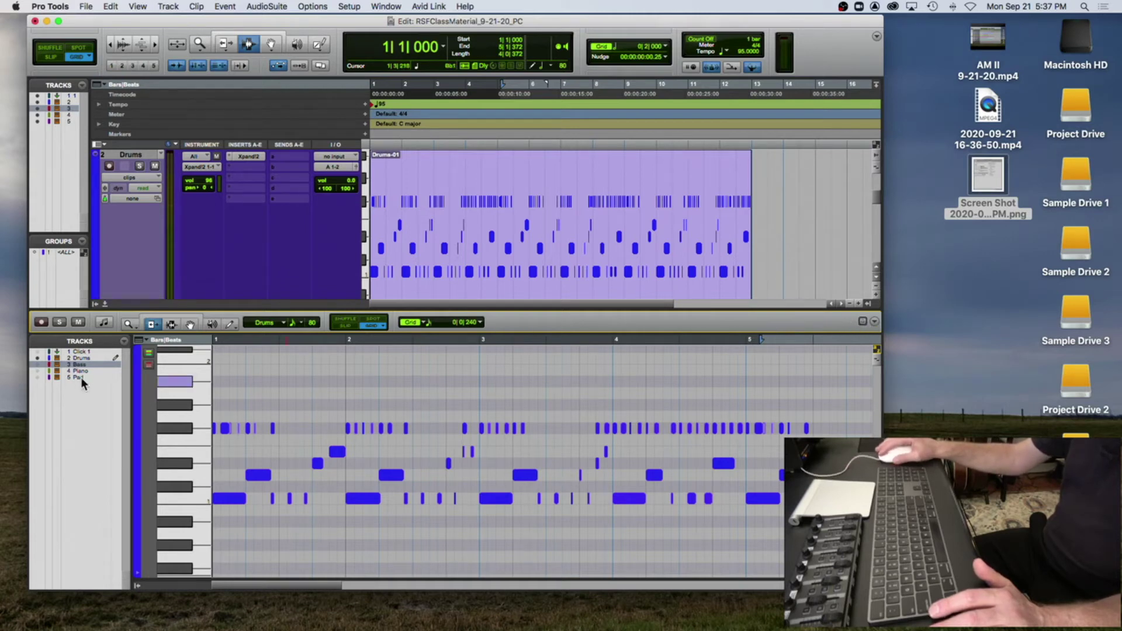
Step: Show the Bass track's notes in the MIDI Editor and hide the Drums track's notes
click(39, 365)
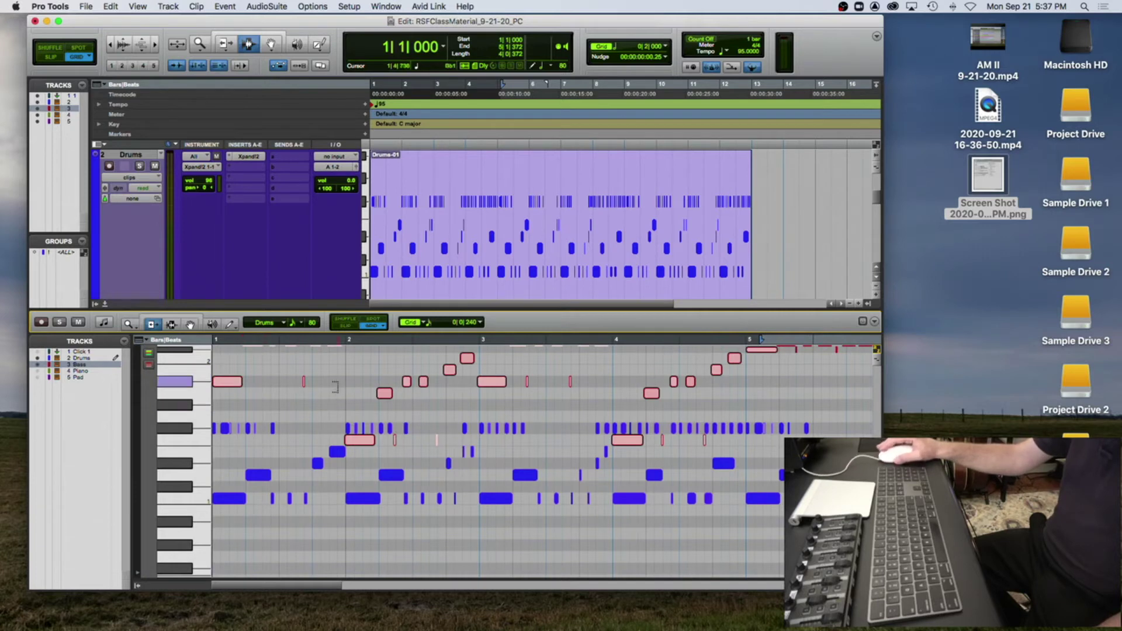
scroll(335, 385, up, 3)
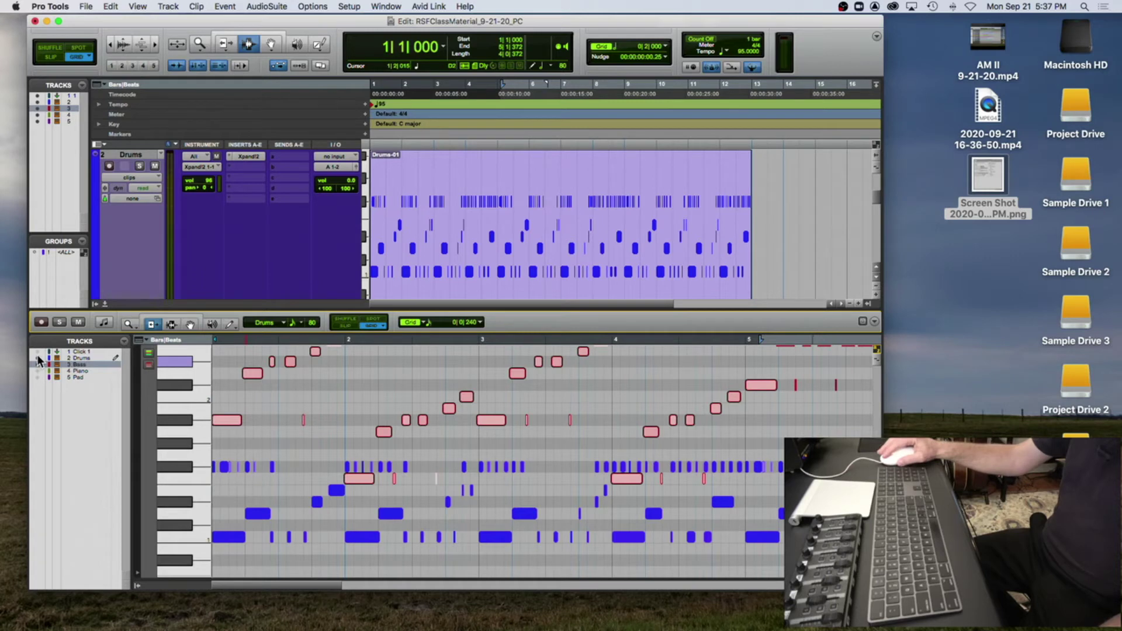
click(39, 362)
scroll(290, 404, up, 2)
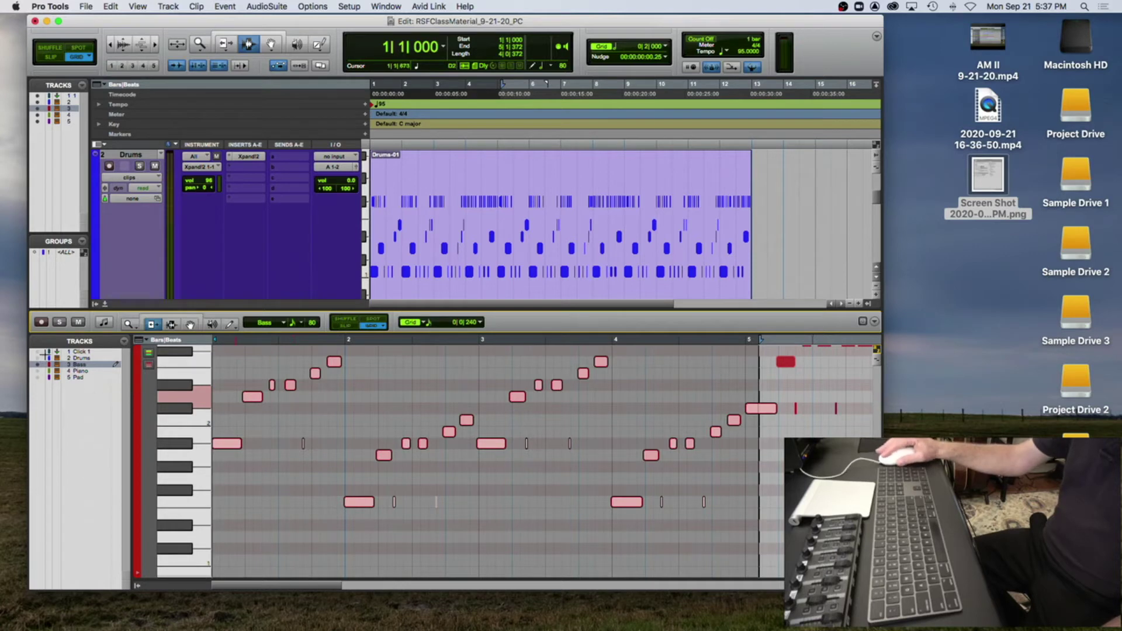
Step: Display the Drums and Bass notes together in the MIDI Editor and return to showing only the Bass notes
click(37, 357)
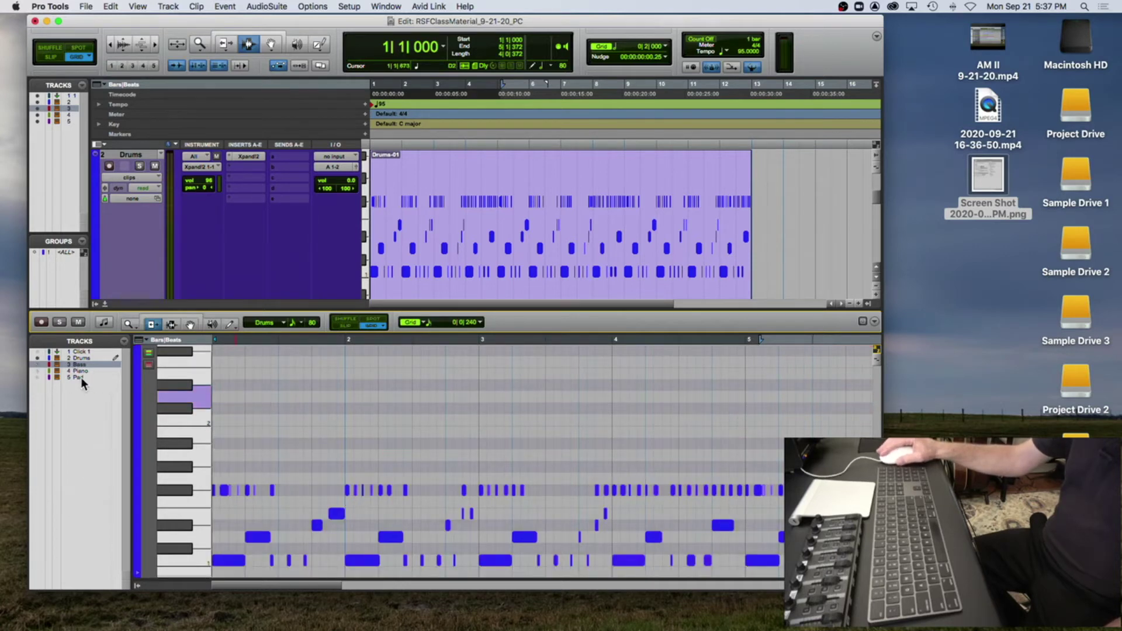
click(36, 364)
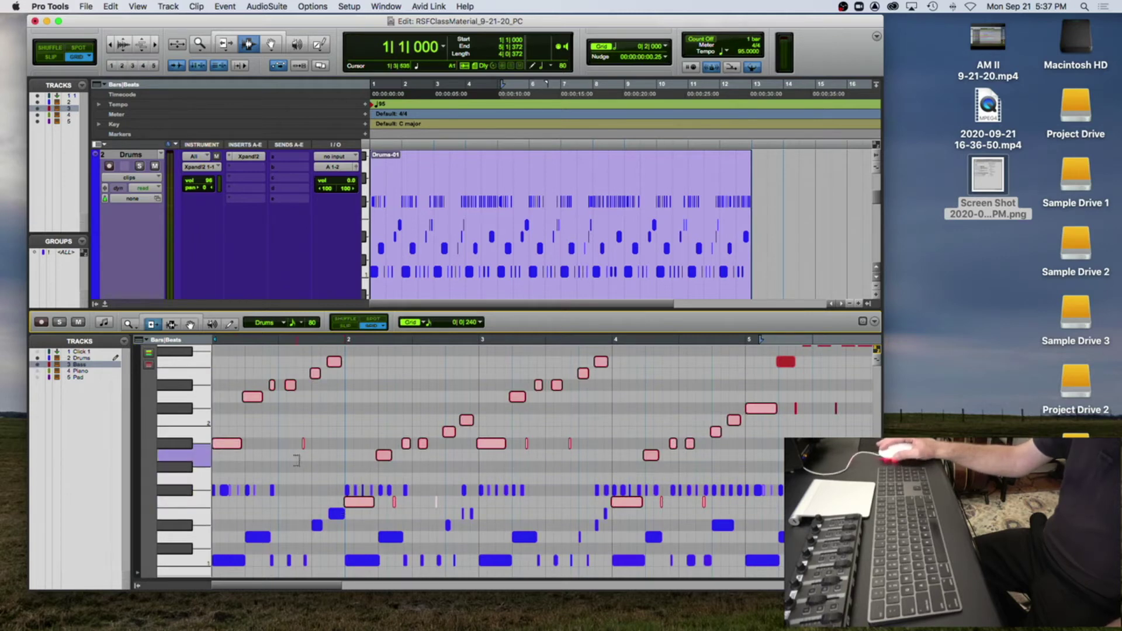
click(339, 341)
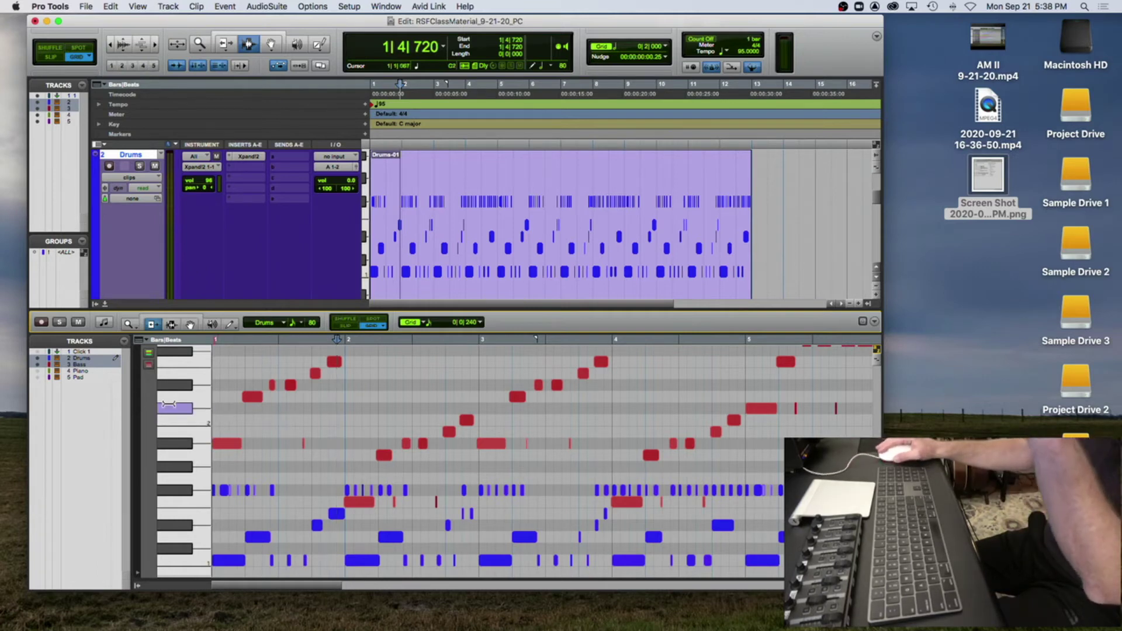
click(37, 358)
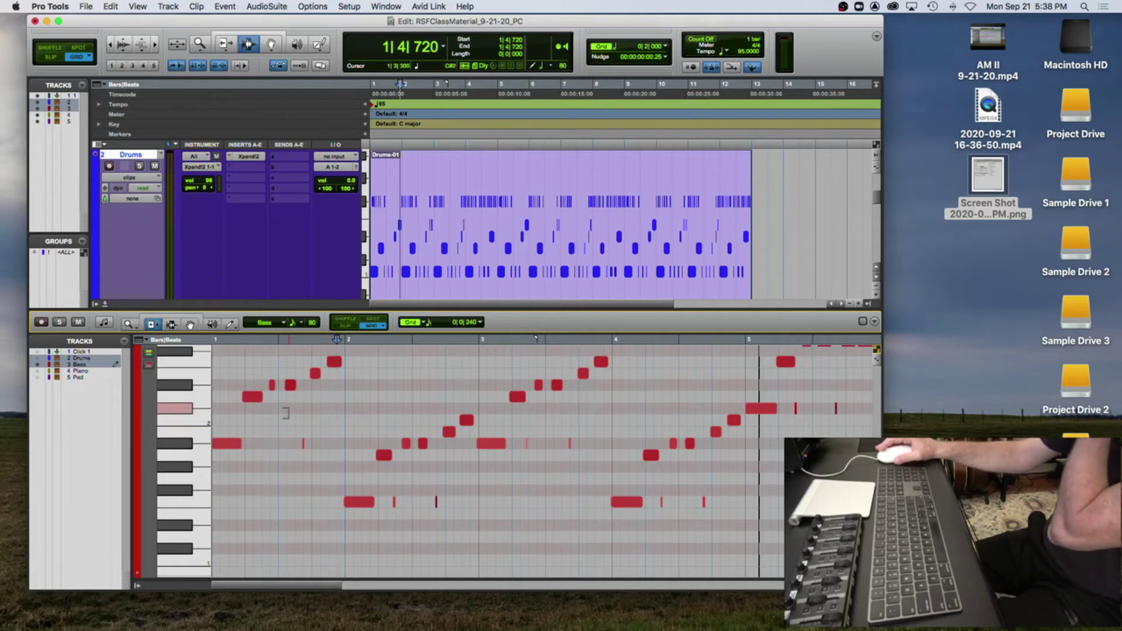
Step: Solo the Bass track
scroll(295, 411, down, 2)
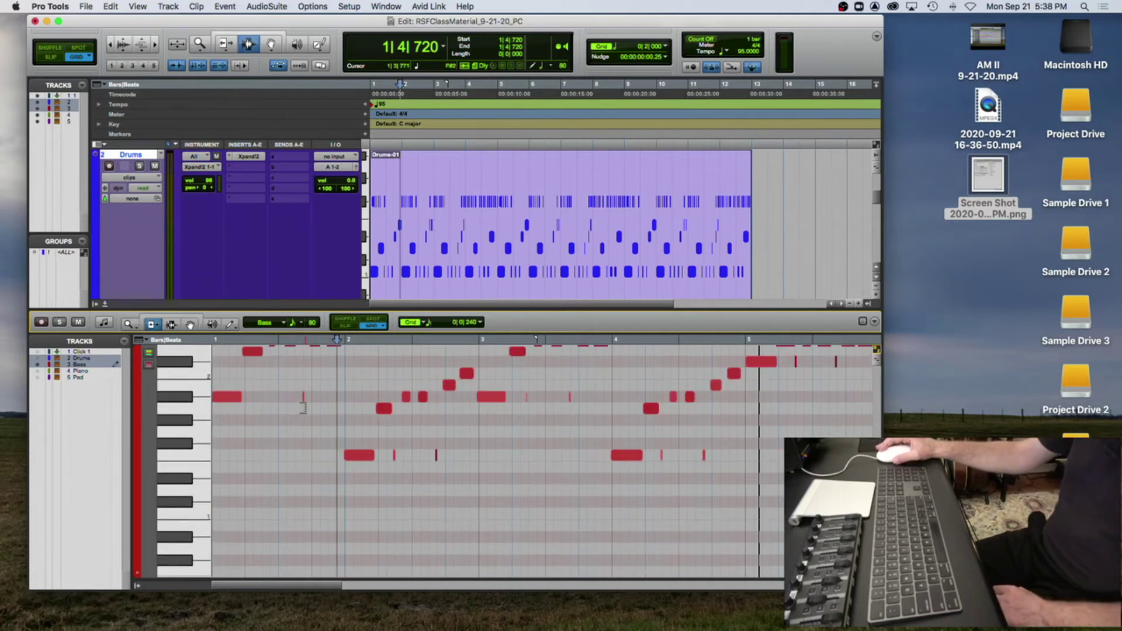
scroll(303, 409, up, 2)
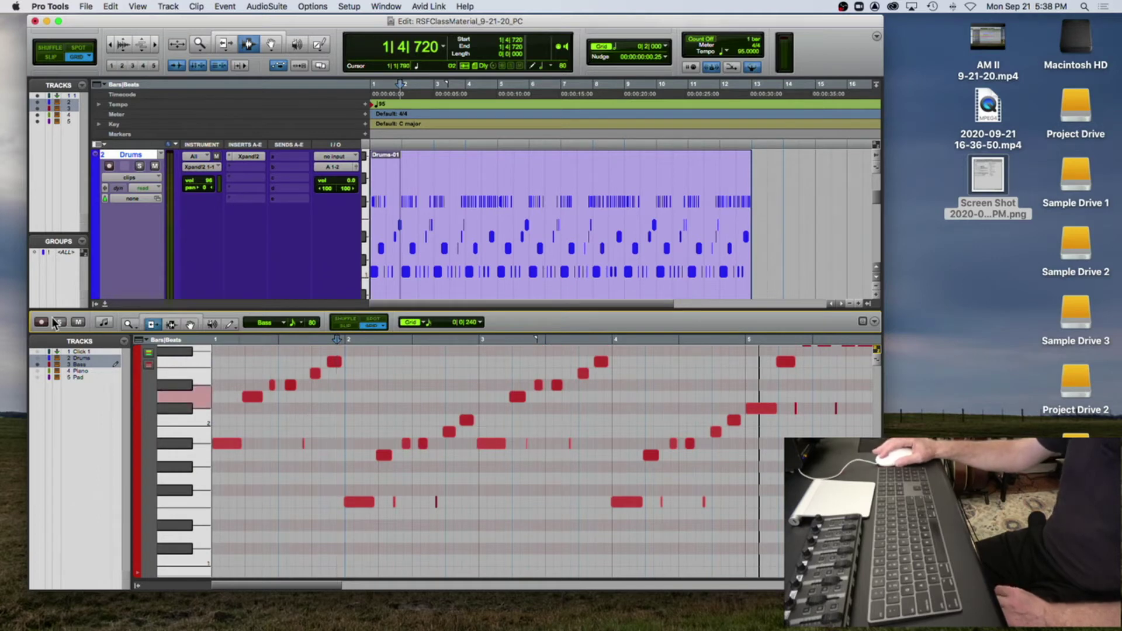
scroll(146, 226, down, 1)
scroll(148, 227, up, 1)
scroll(147, 227, down, 1)
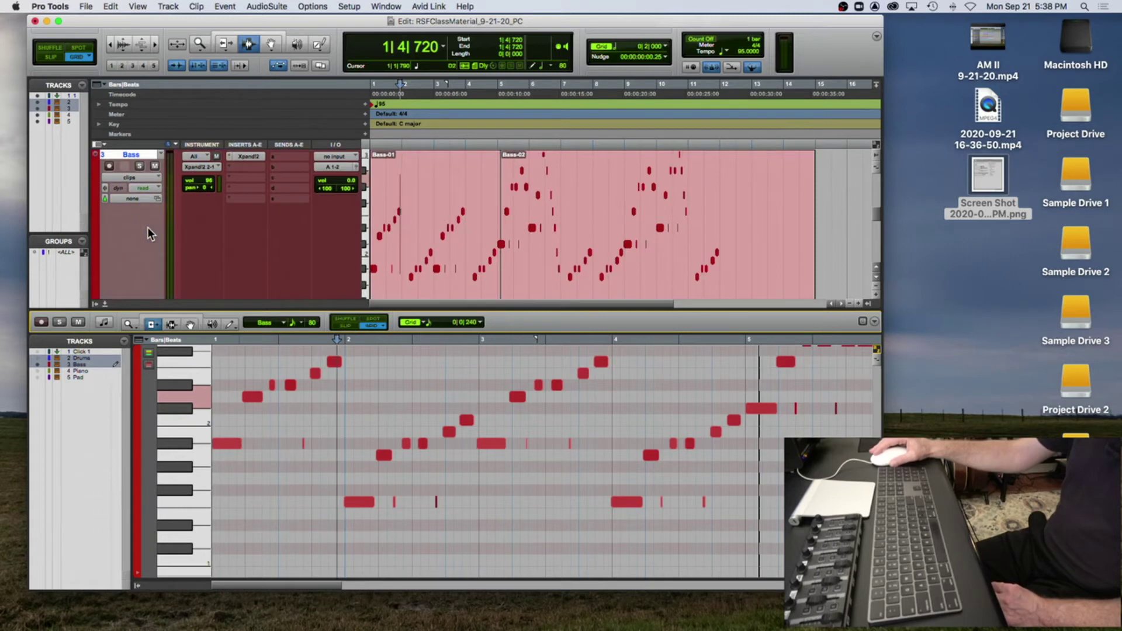
click(138, 166)
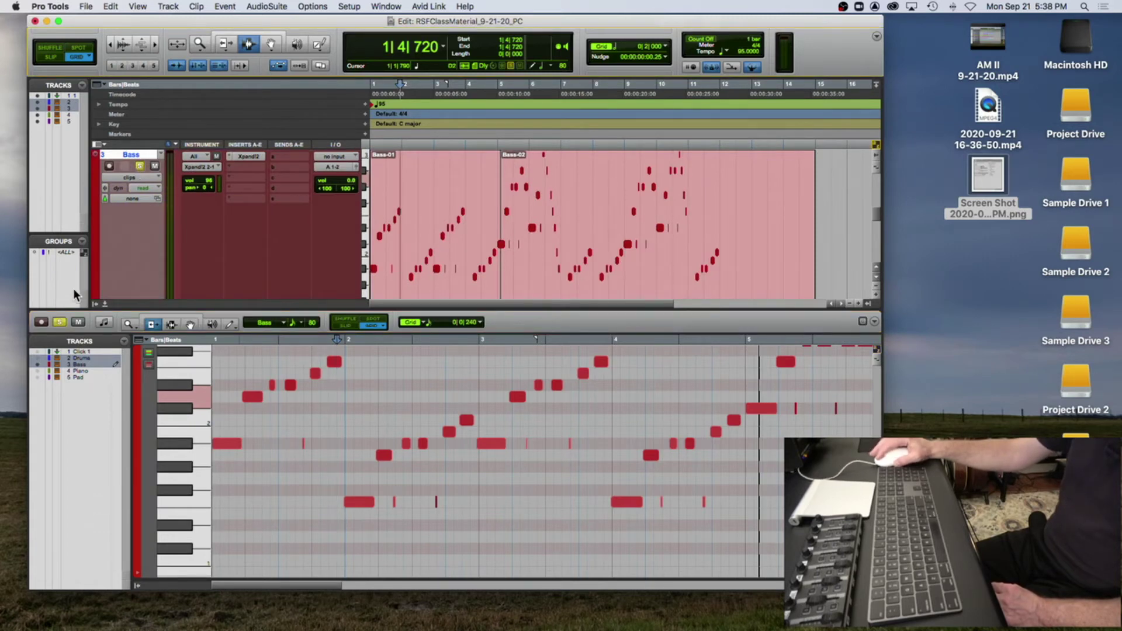
click(59, 322)
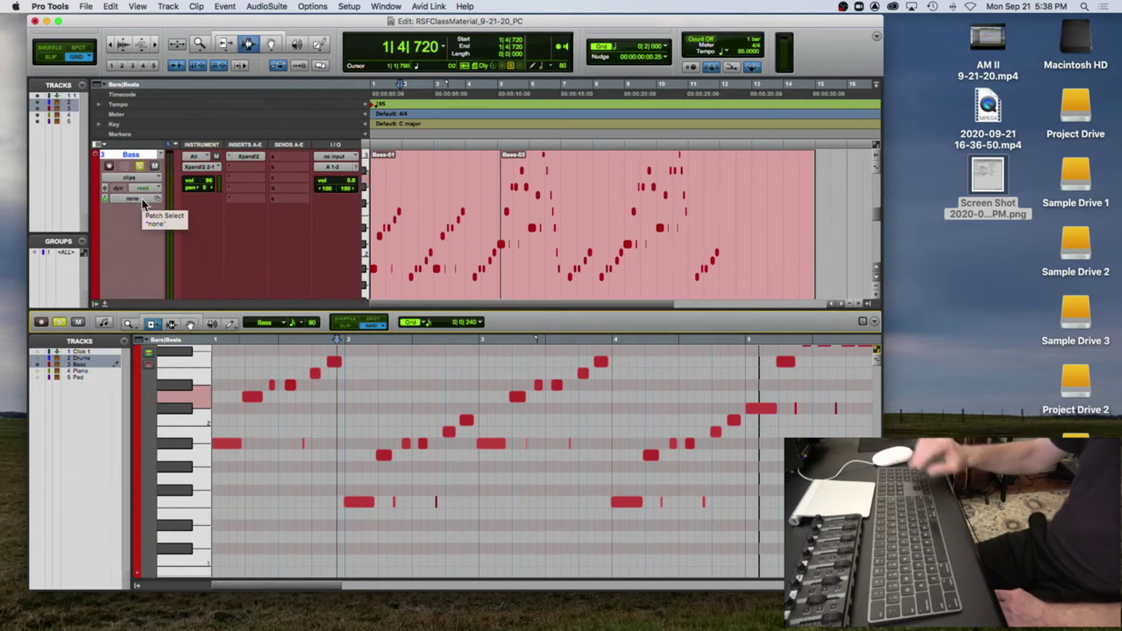
Step: Play the soloed bass part from the start of the session and stop playback
key(Return)
key(space)
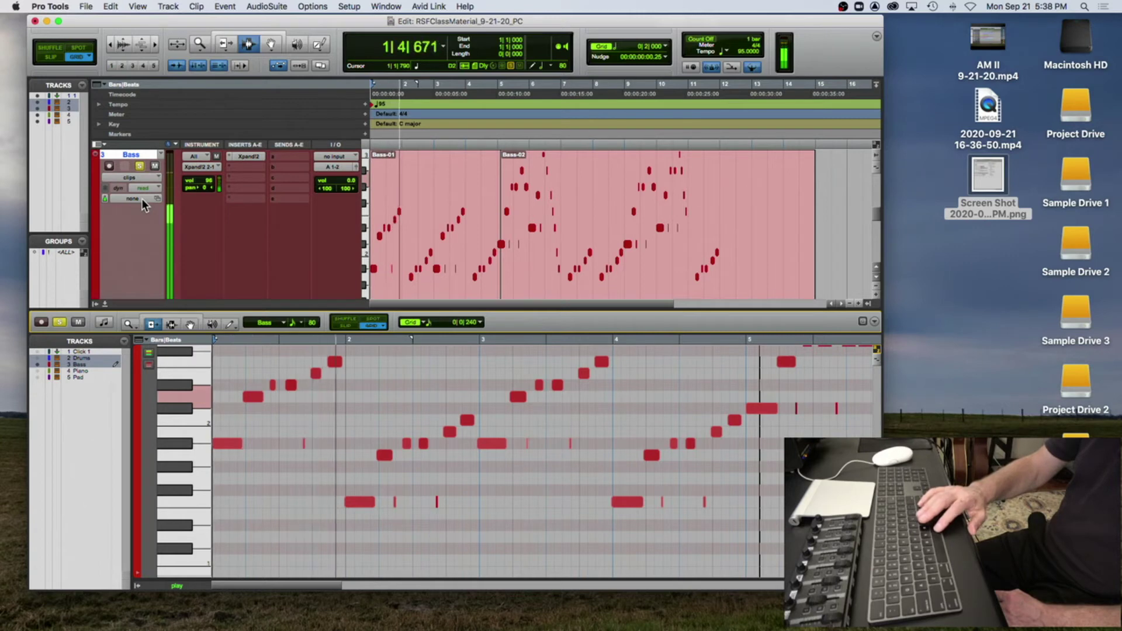
key(space)
Step: Trim the start of the second bass note in bar 1 to 1|2|000 in the MIDI Editor
key(super+bracketright)
key(super+bracketright)
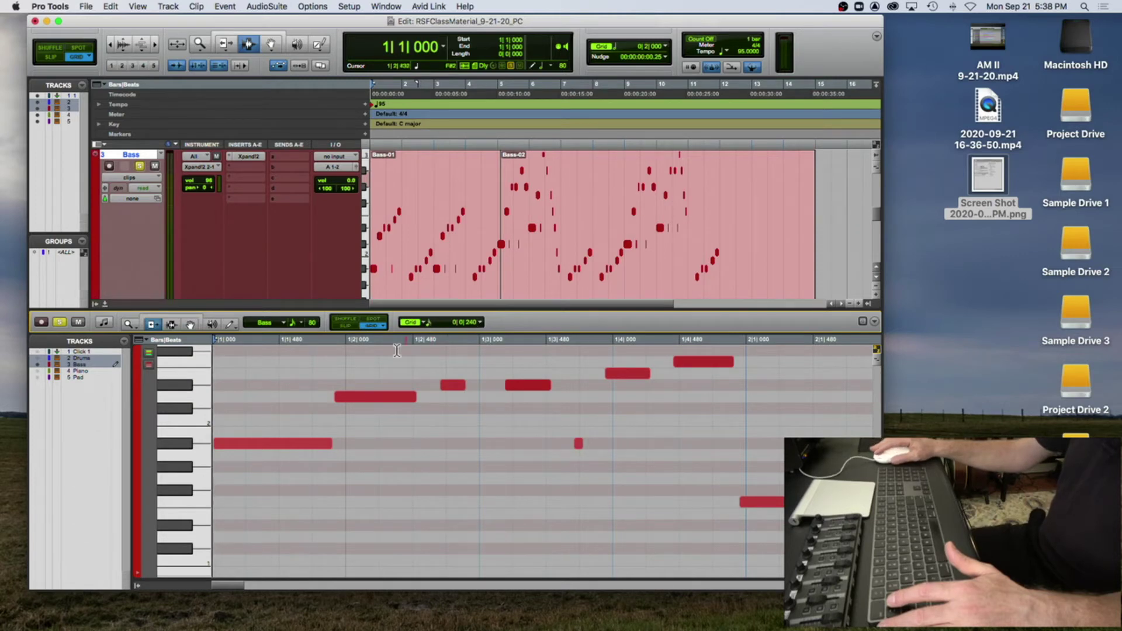
drag(350, 399, 360, 400)
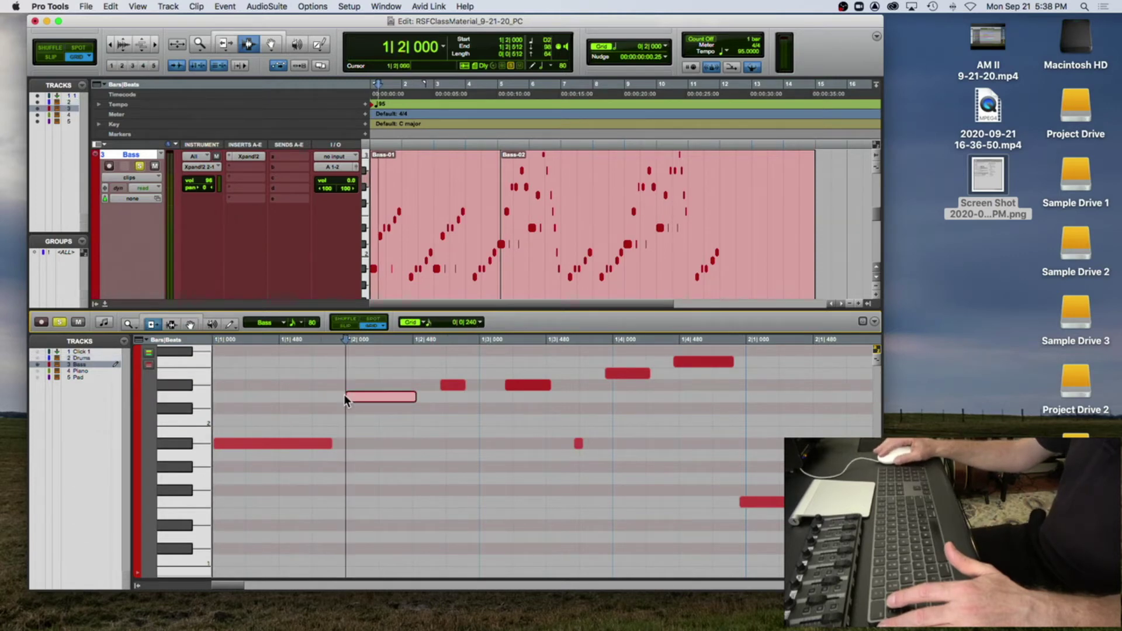
Step: Trim the starts of the bass notes to 1|2|720, 1|3|240, 1|4|000, 1|4|480 and 2|1|000, and play the line from the beginning
drag(444, 385, 515, 384)
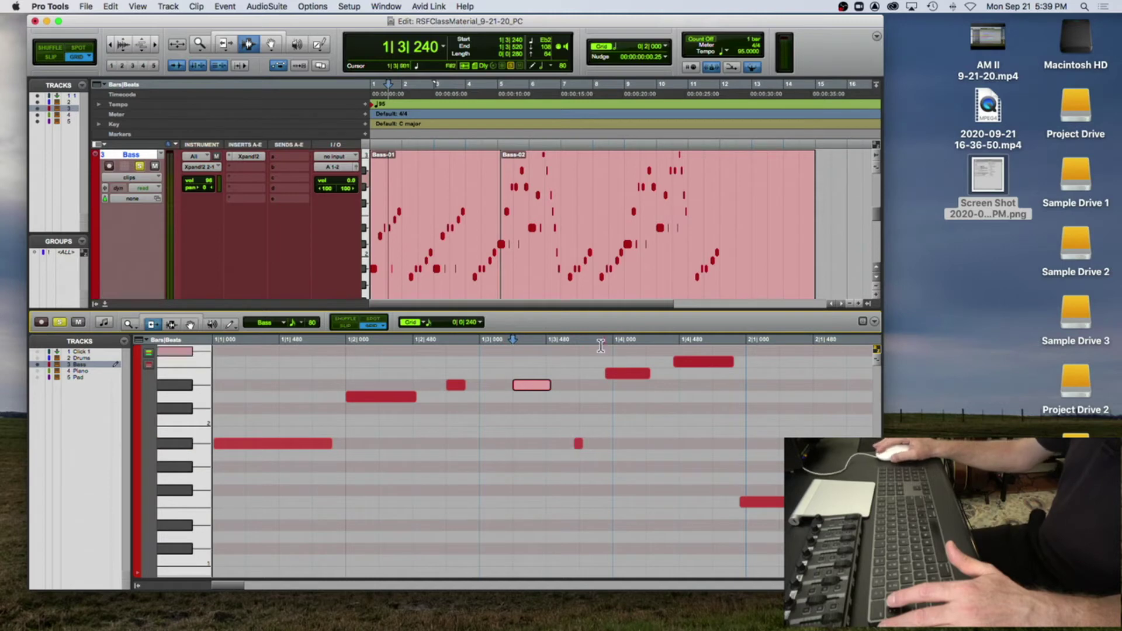
drag(611, 374, 681, 363)
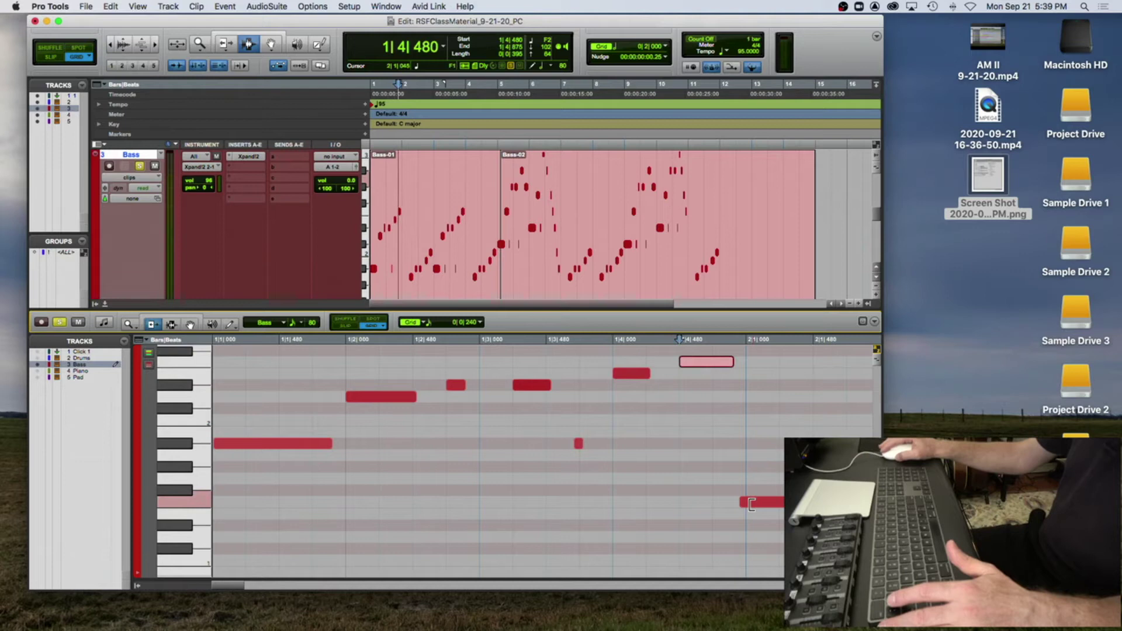
drag(750, 504, 747, 504)
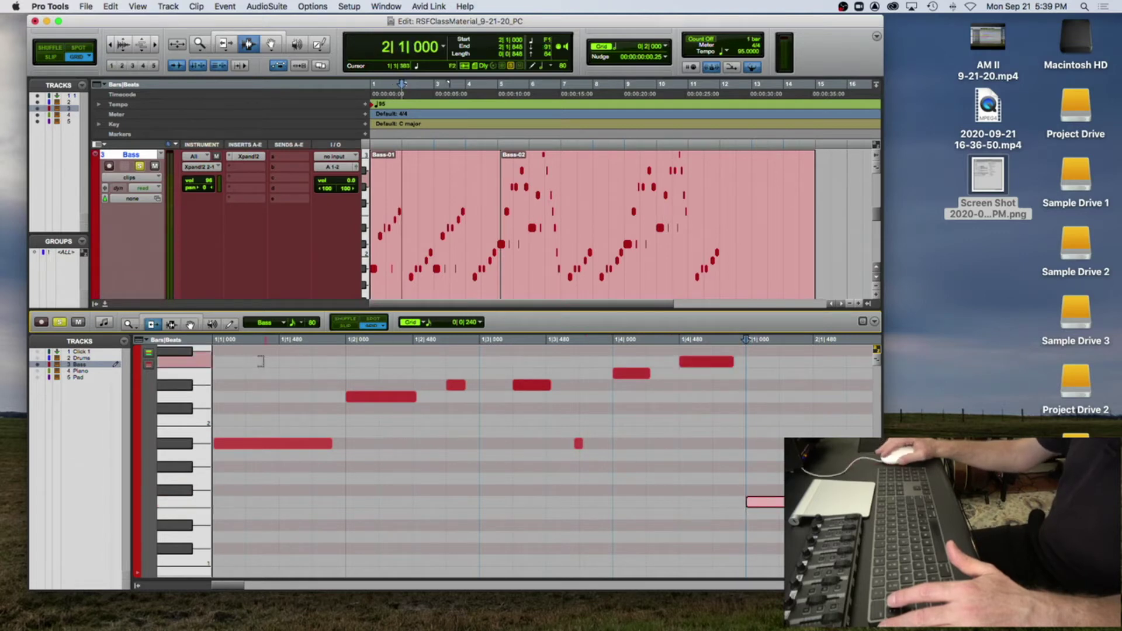
key(Return)
key(space)
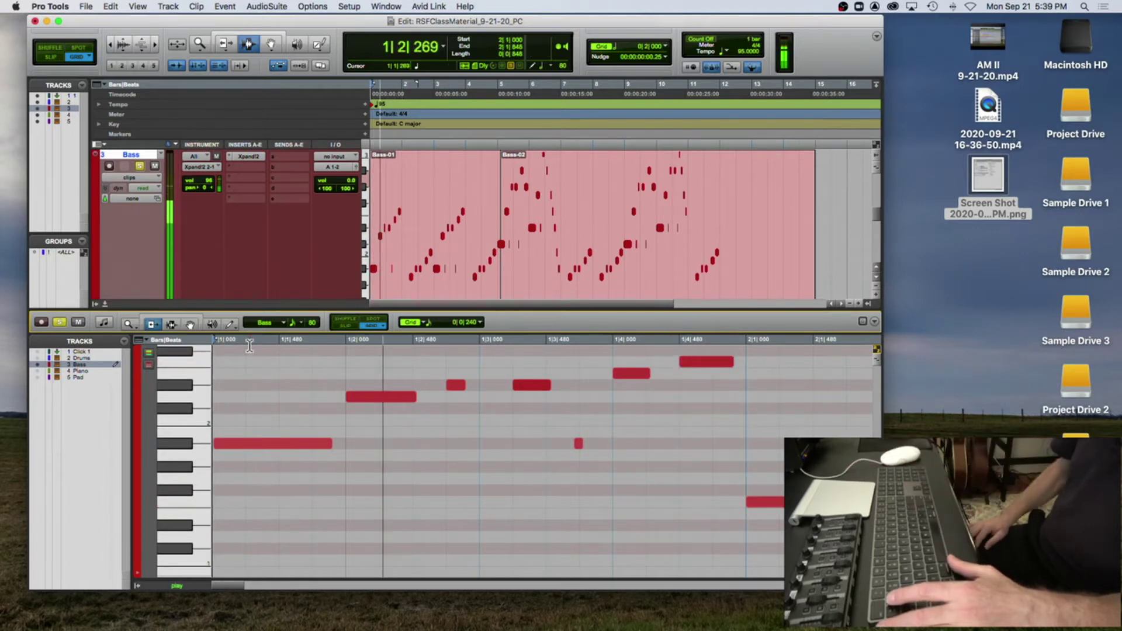
key(space)
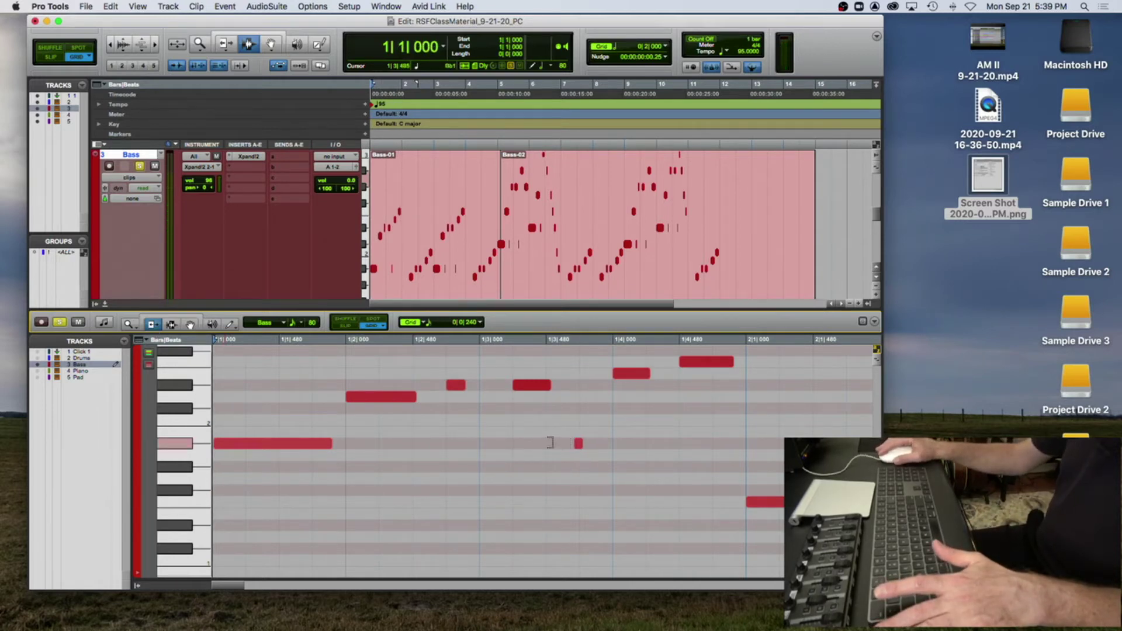
Step: Move the short low bass note in beat 3 of bar 1 to 1|3|720 with the Grabber tool, and play from the beginning
click(580, 443)
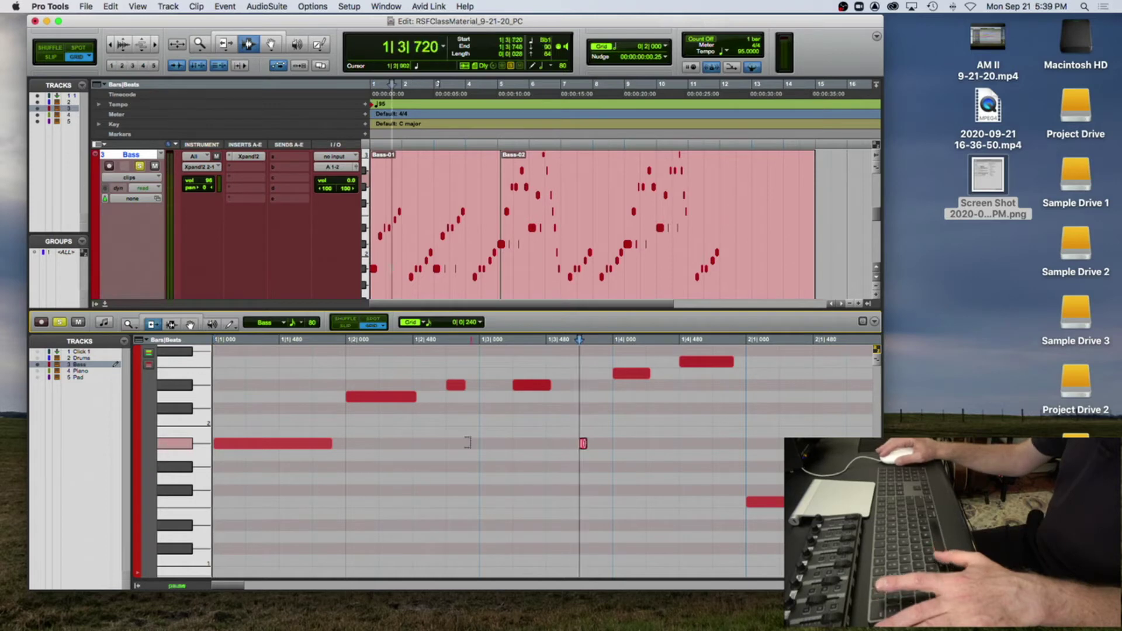
drag(581, 443, 577, 443)
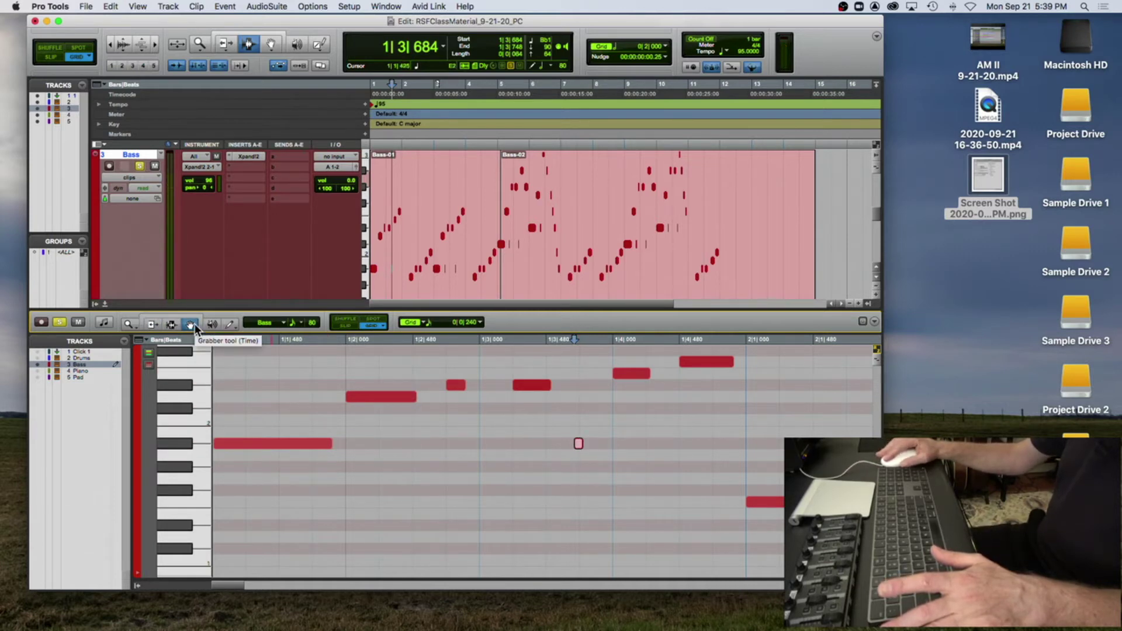
click(587, 445)
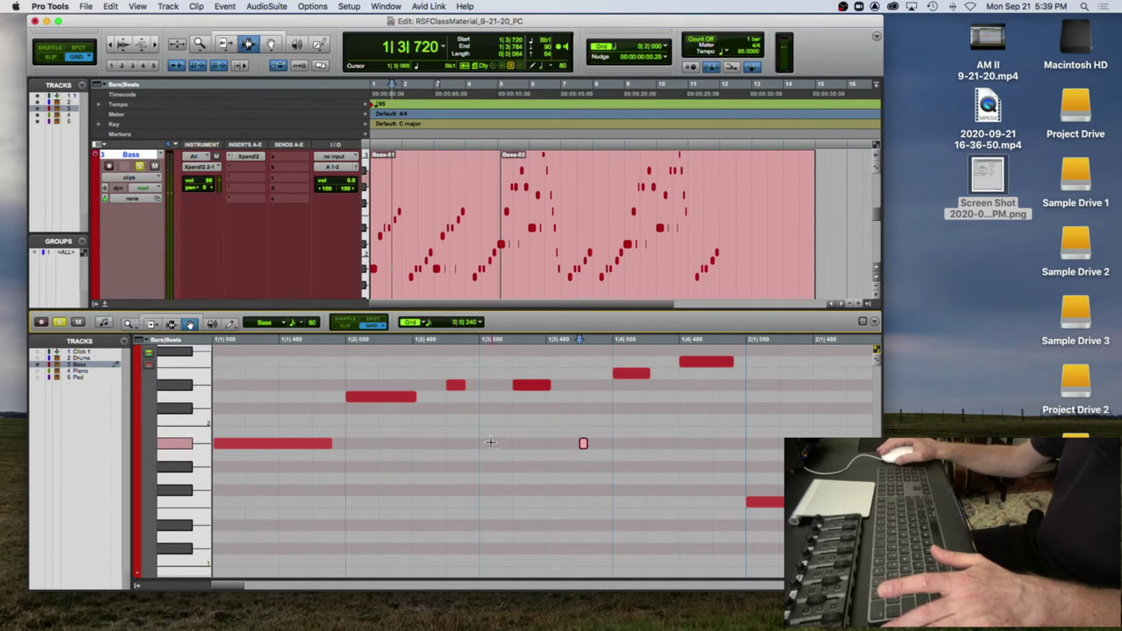
key(Return)
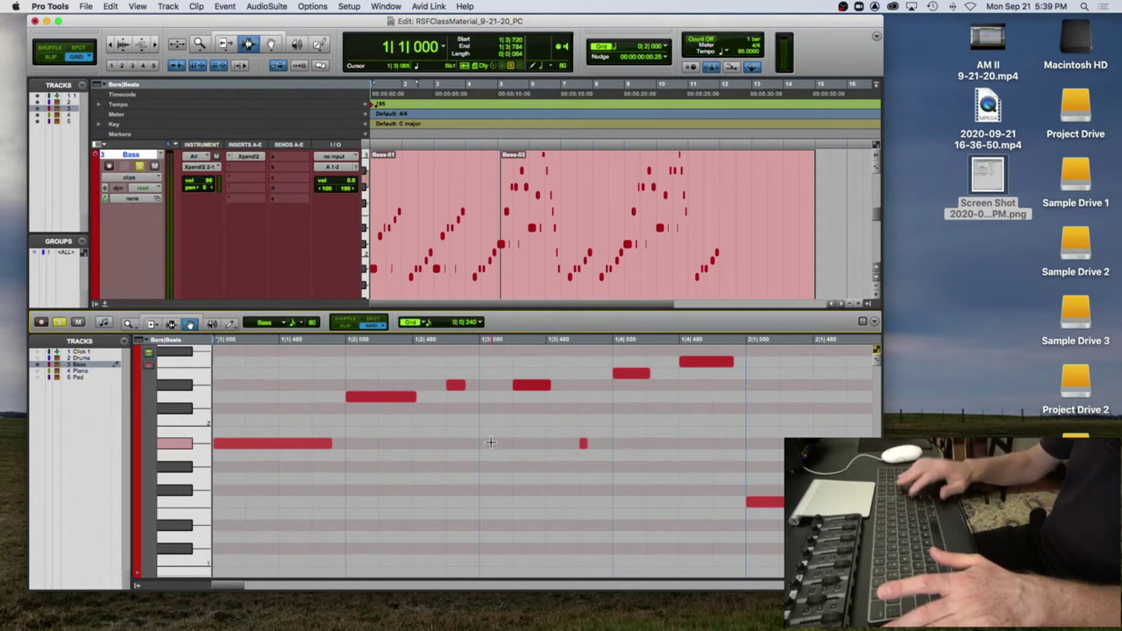
key(space)
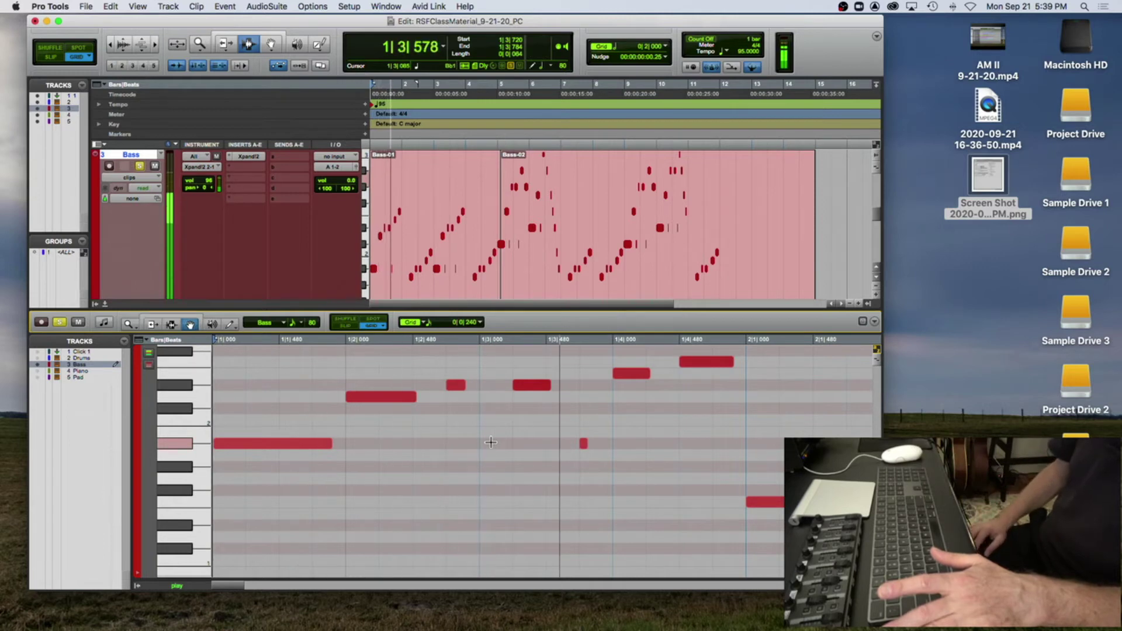
key(space)
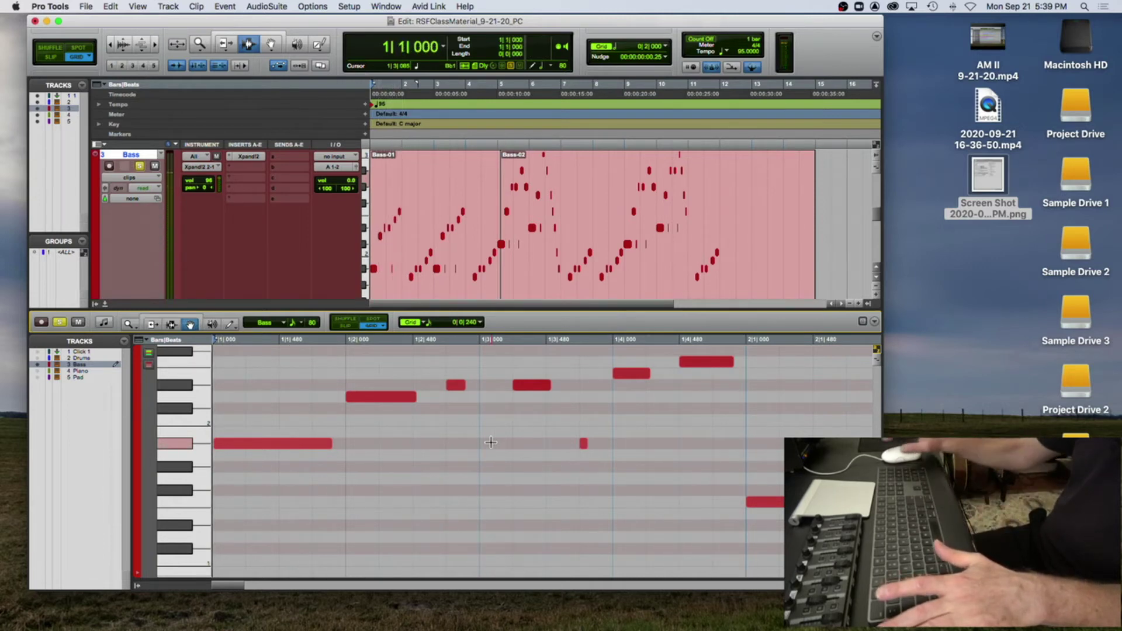
Step: Move the first bass note of bar 1 to 1|1|000 and play back the line
click(258, 447)
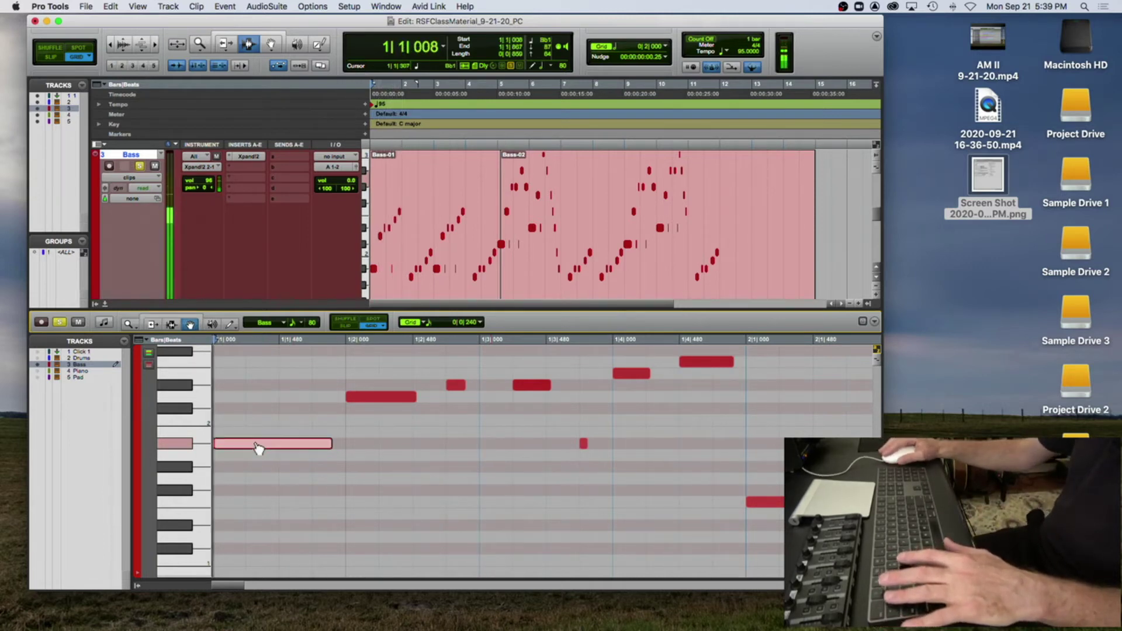
drag(258, 448, 250, 449)
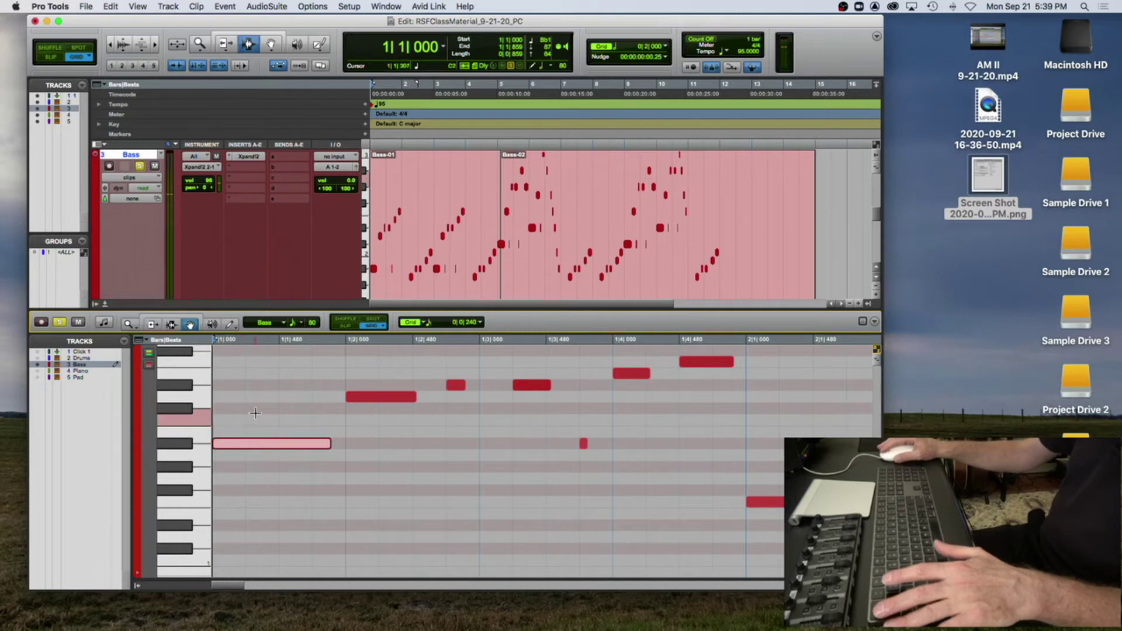
key(space)
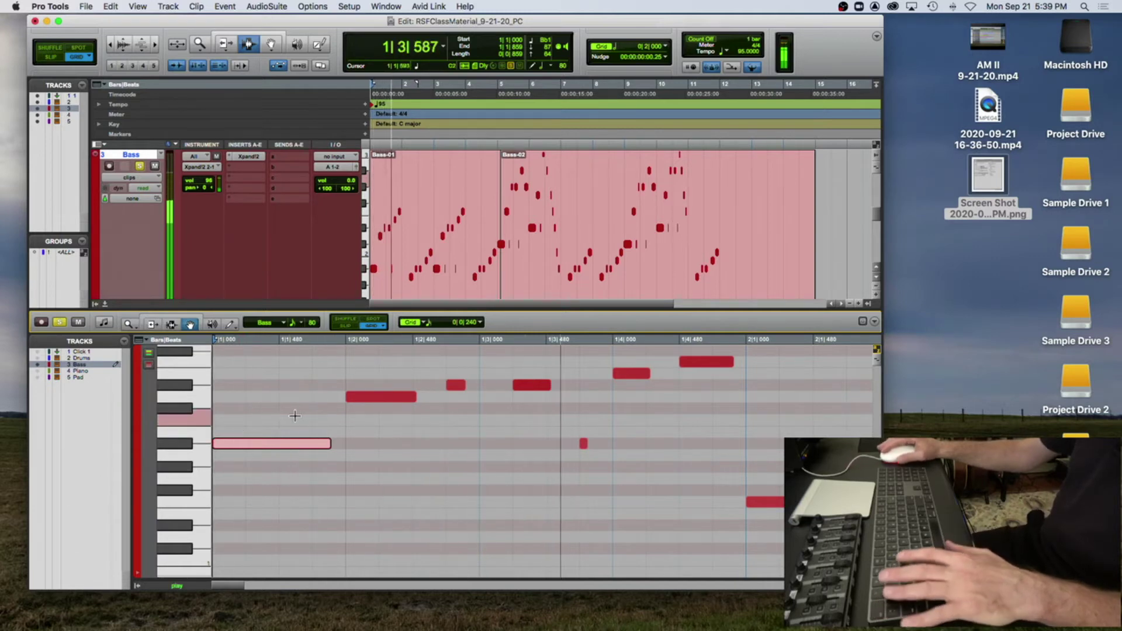
key(super+bracketleft)
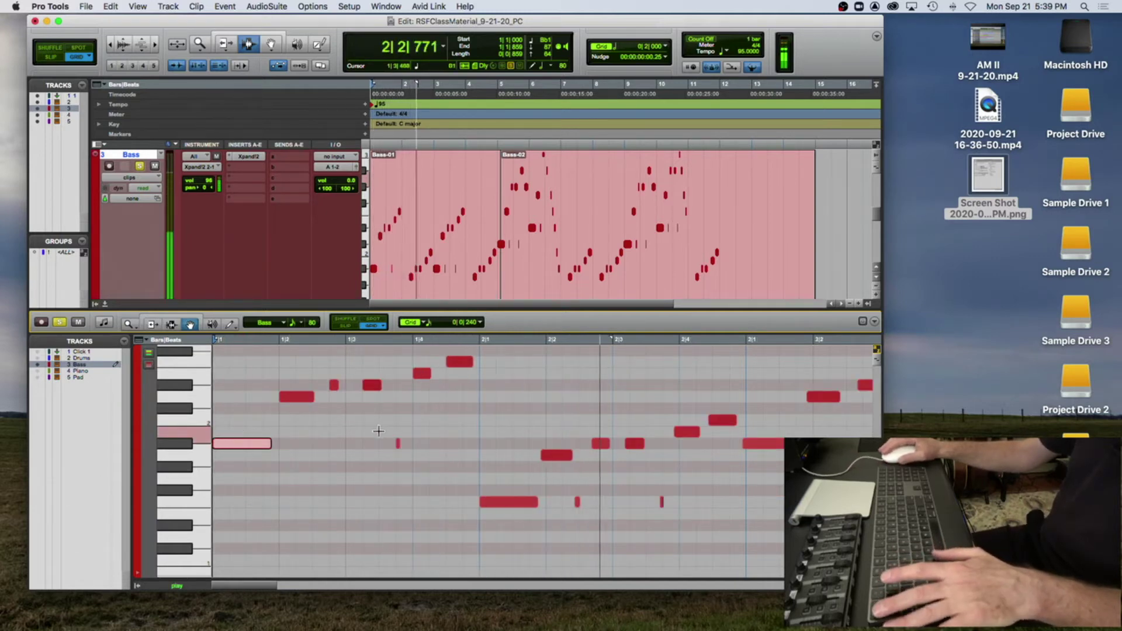
key(space)
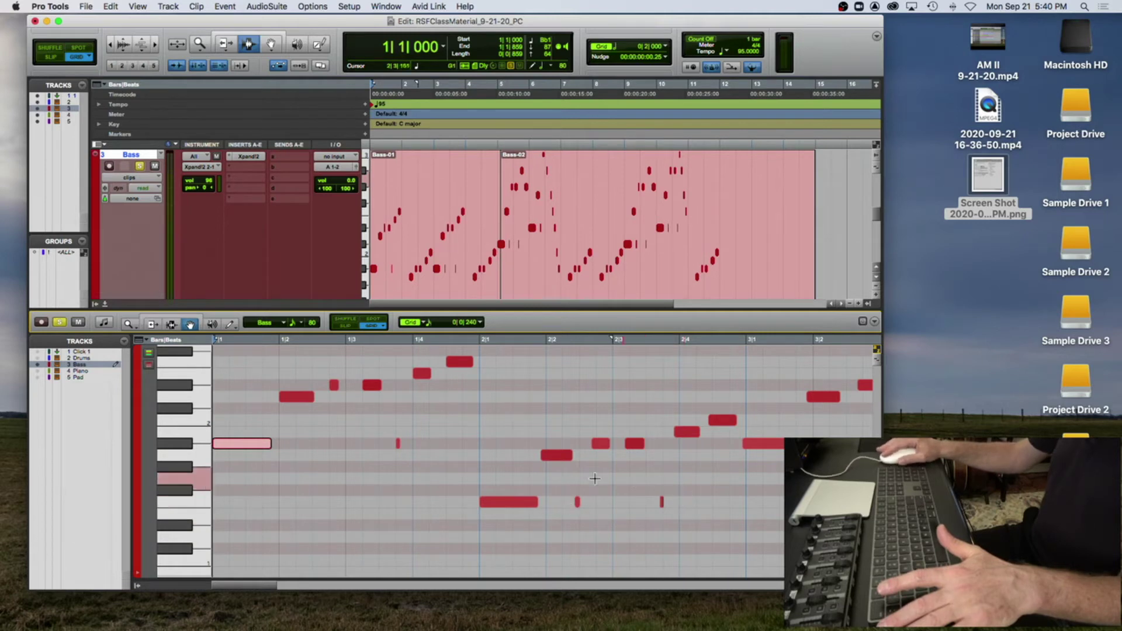
Step: Shift the two short low notes in bar 2 to start at 2|2|480 and the higher note group to start at 2|2|000
drag(567, 481, 685, 530)
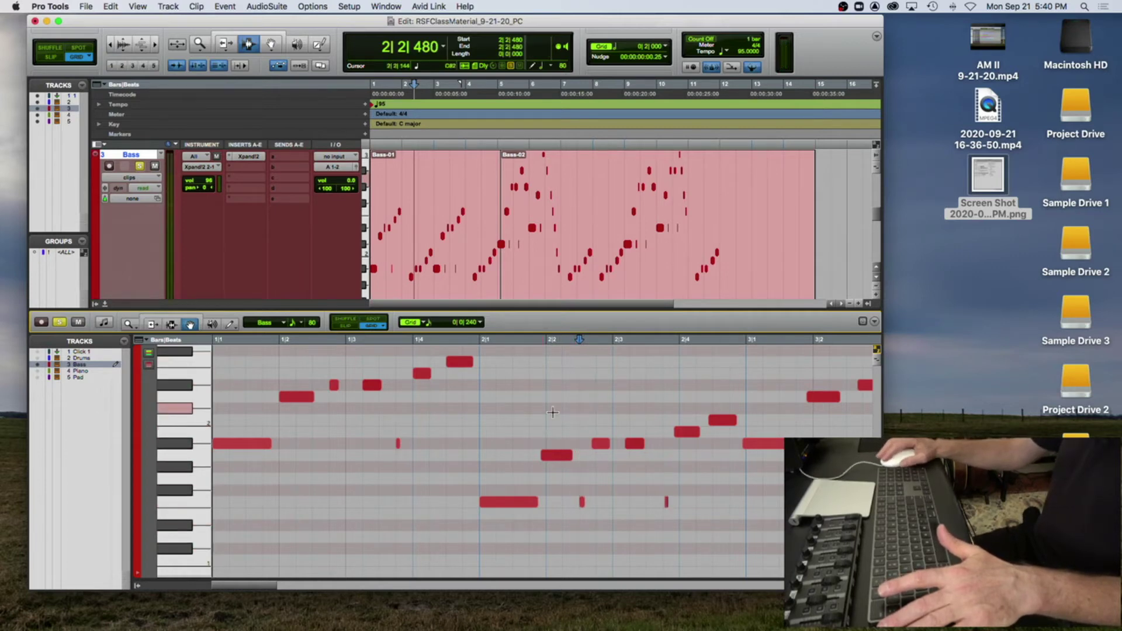
drag(520, 394, 764, 467)
drag(548, 459, 554, 460)
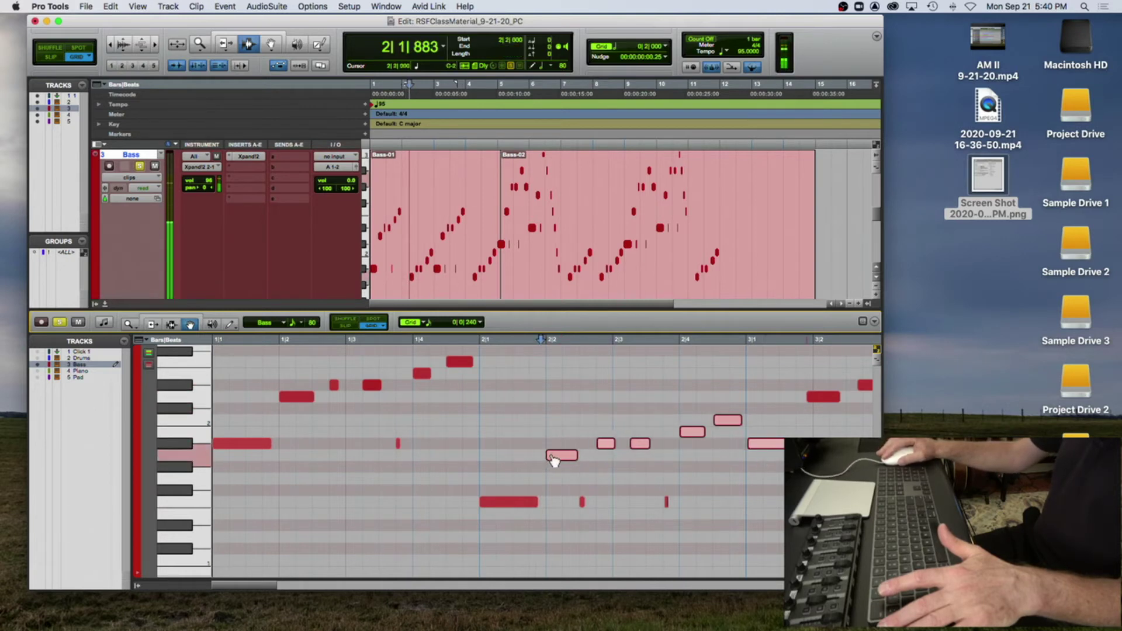
click(567, 417)
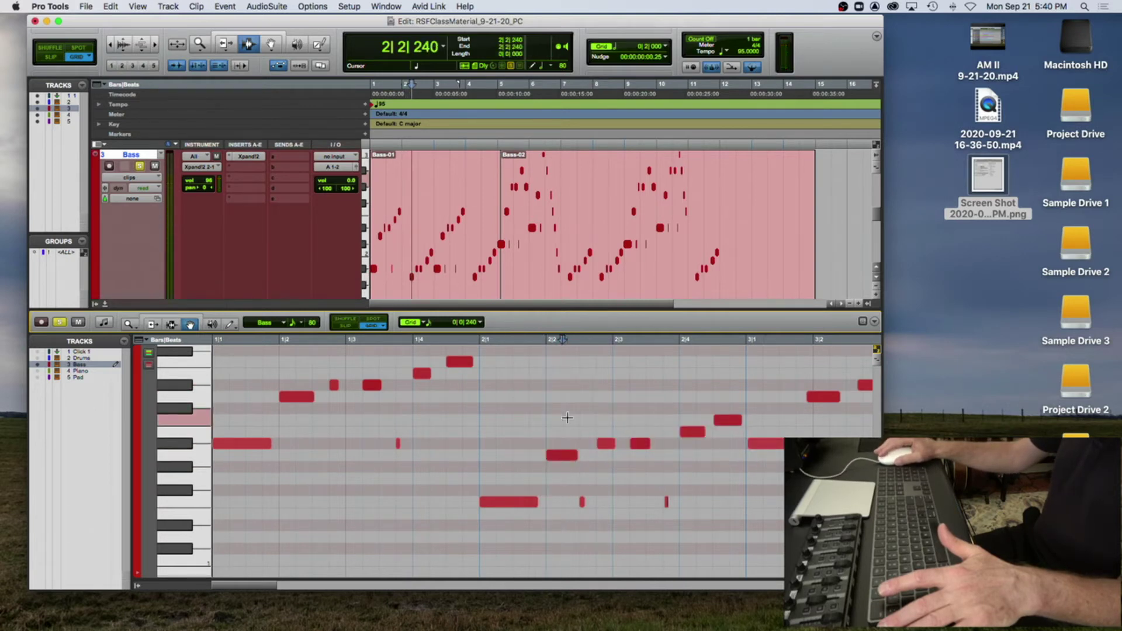
Step: Move the two middle Bb1 notes of bar 2 to 2|2|720 and 2|3|240, and the first note of bar 3 to 3|1|000
key(super+bracketright)
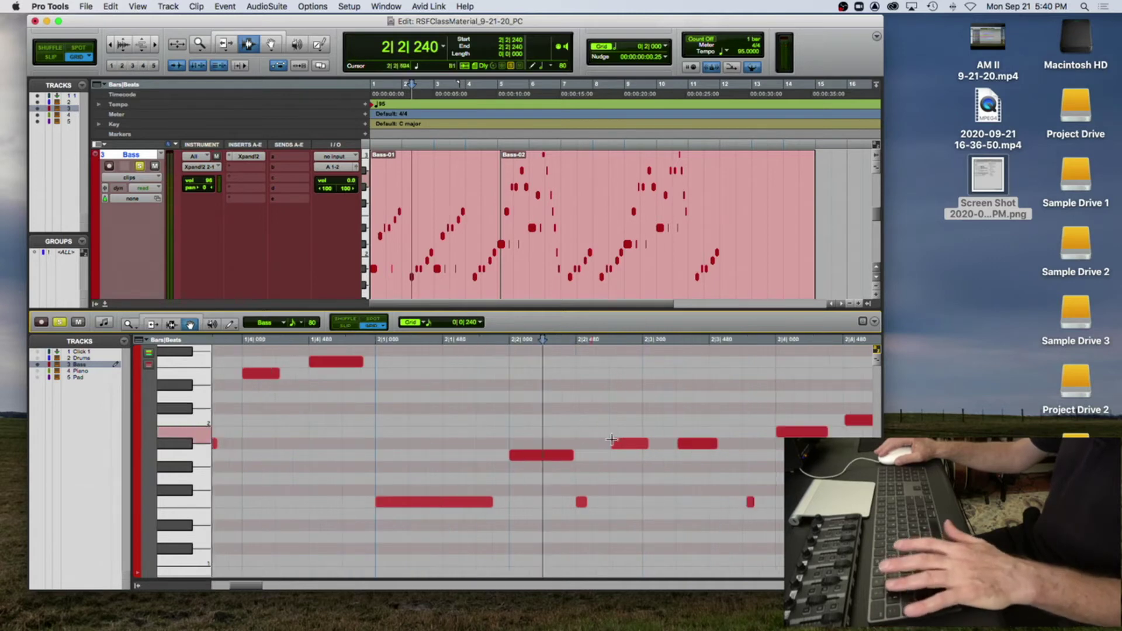
click(631, 445)
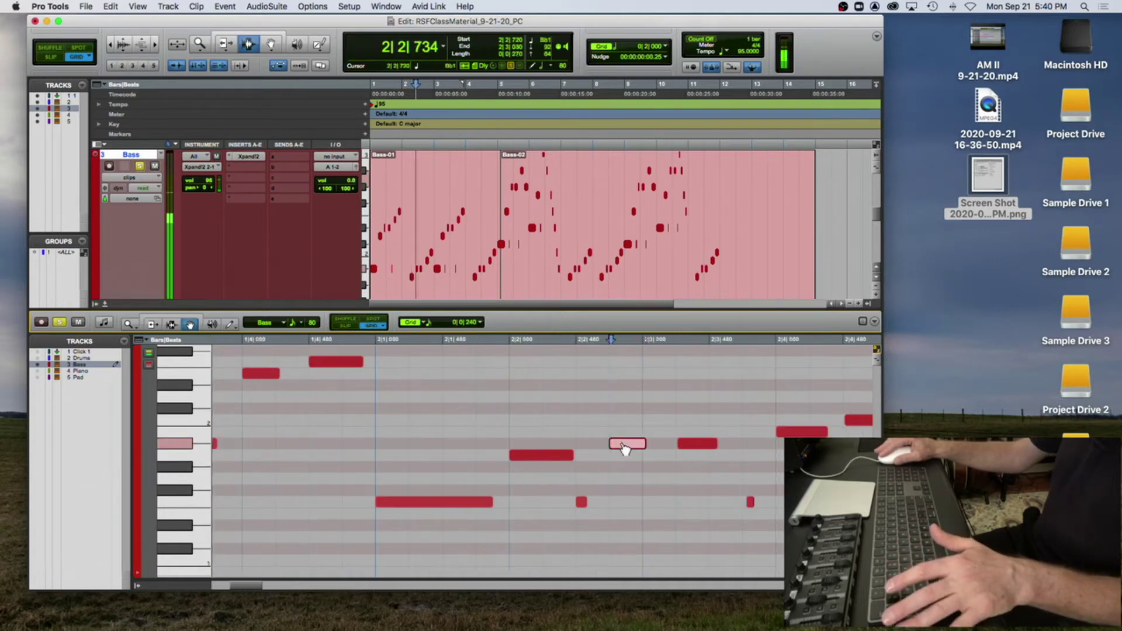
click(688, 446)
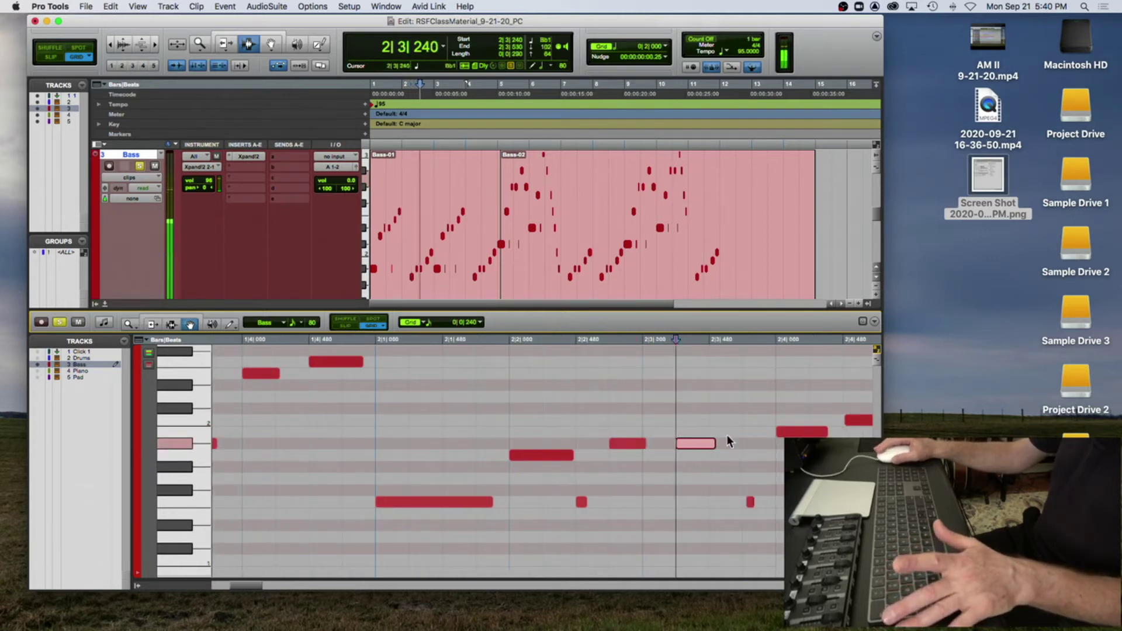
key(ctrl+Tab)
key(ctrl+Tab)
scroll(704, 409, right, 4)
click(761, 444)
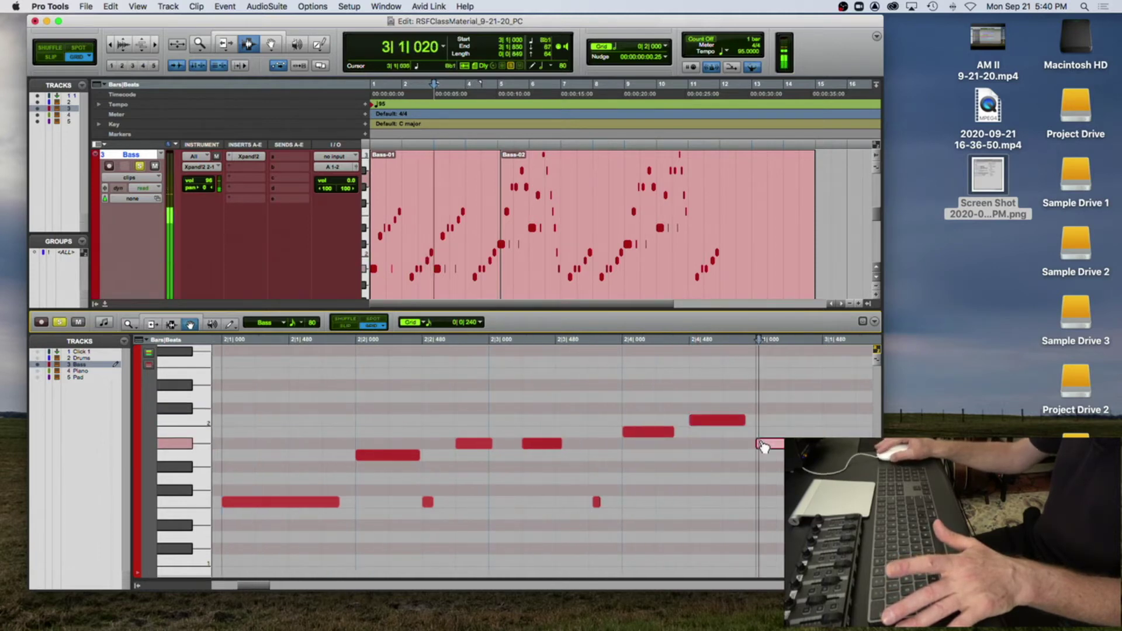
Step: Play the bass line from the start of bar 2 to check the corrected timing
key(super+bracketleft)
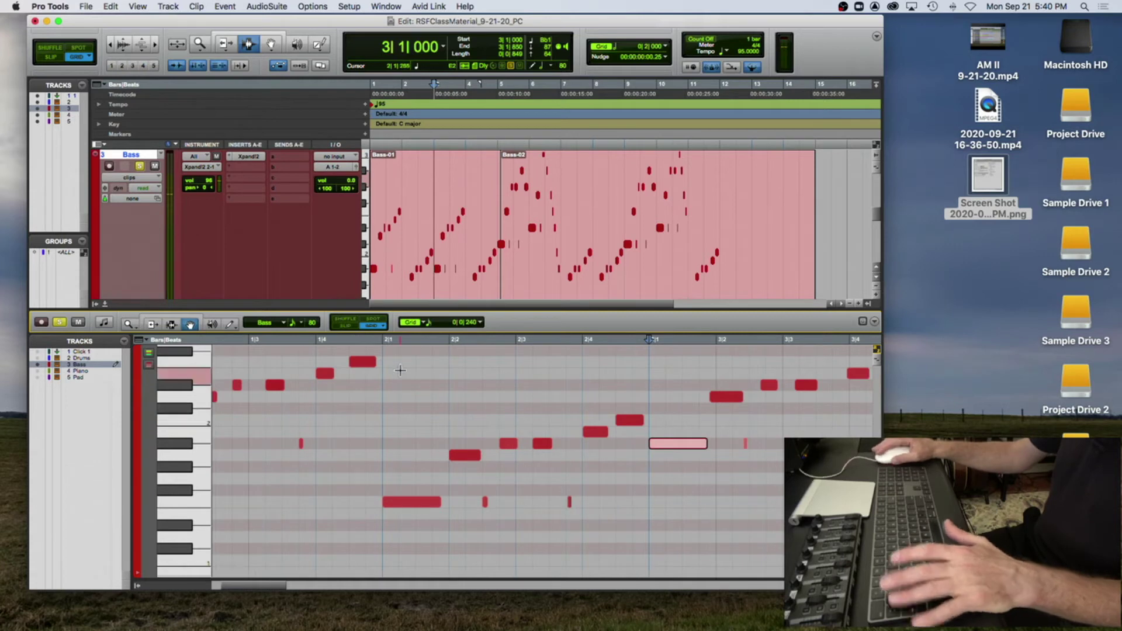
click(386, 342)
key(space)
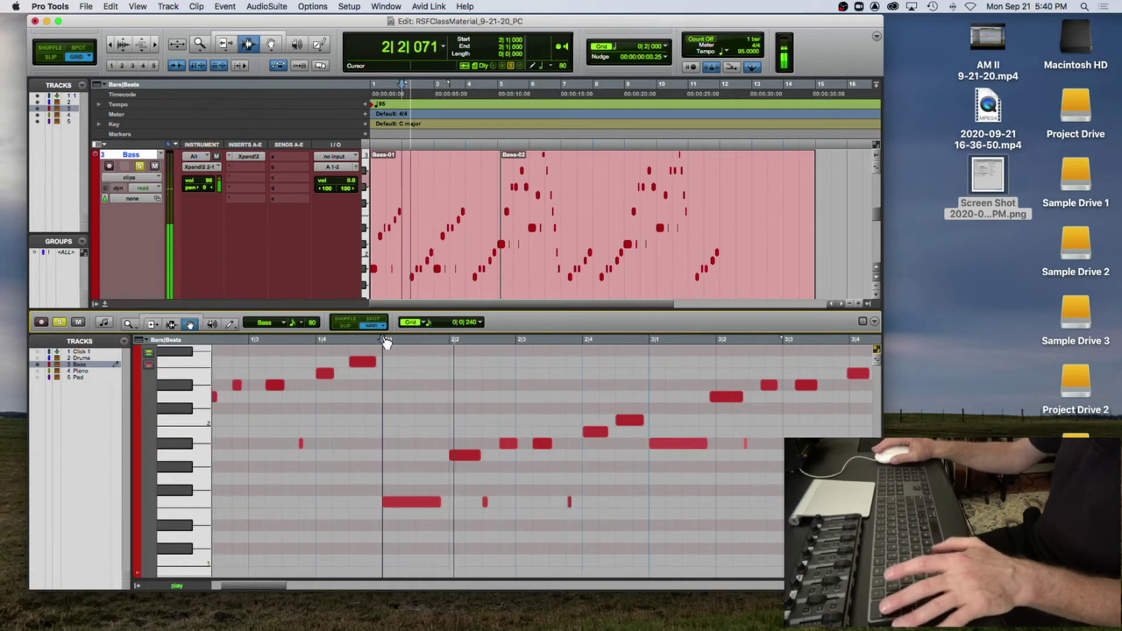
key(super+bracketleft)
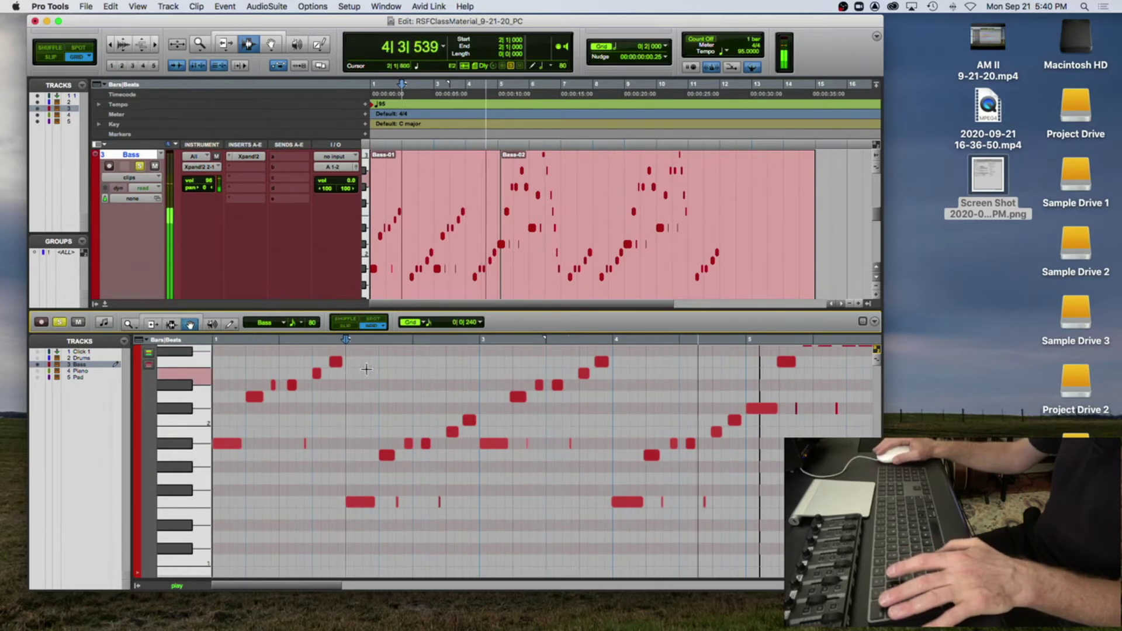
key(space)
Step: Play the bass line from the start of the session to listen to the opening bars
click(328, 360)
key(Return)
key(space)
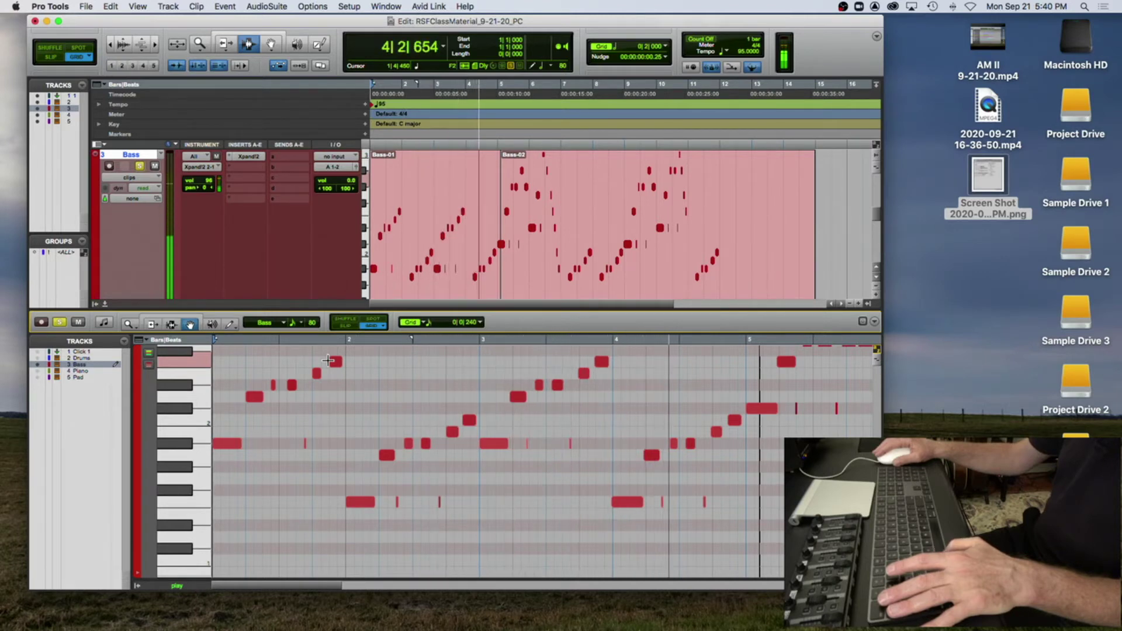
key(space)
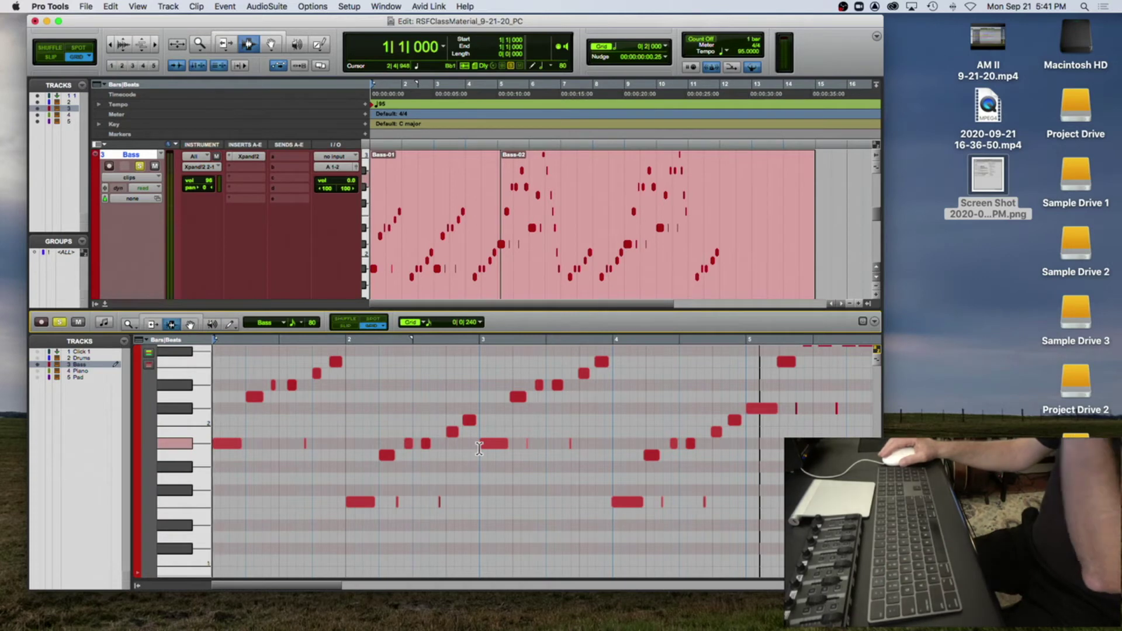
Step: Duplicate the bass notes of bars 1 and 2 onto bars 3 and 4, and play from the beginning
drag(479, 448, 215, 443)
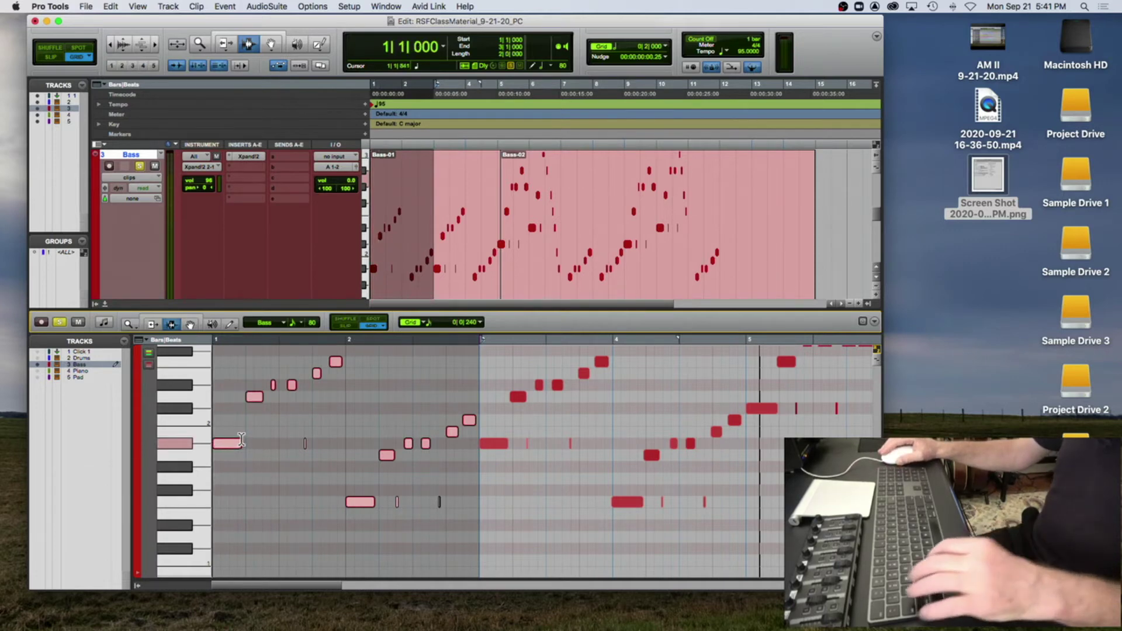
key(super+d)
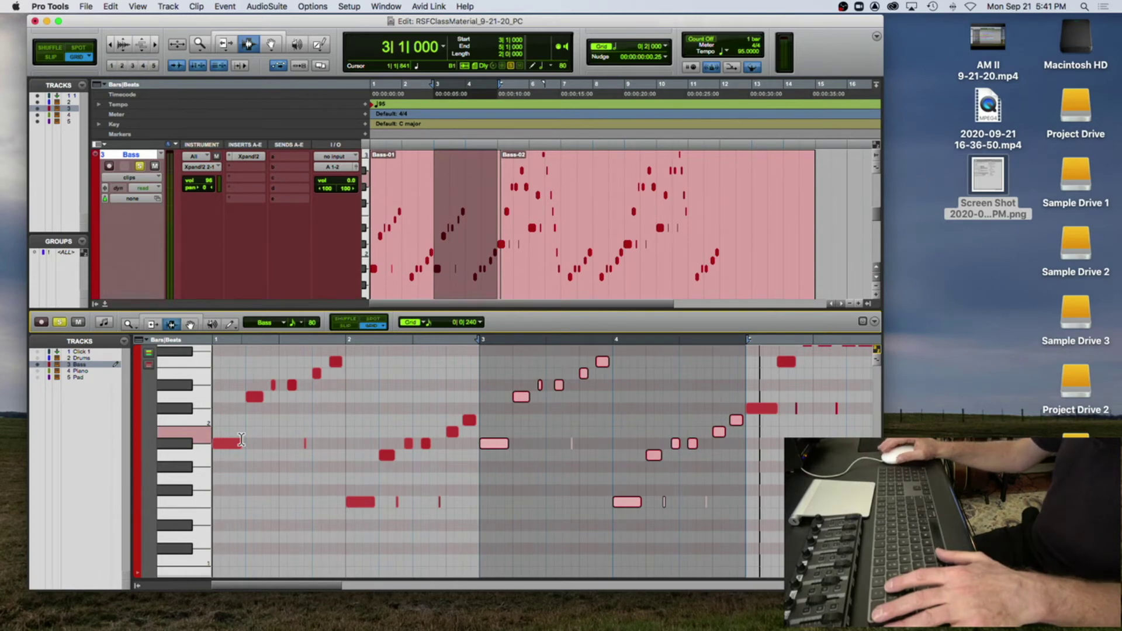
key(Return)
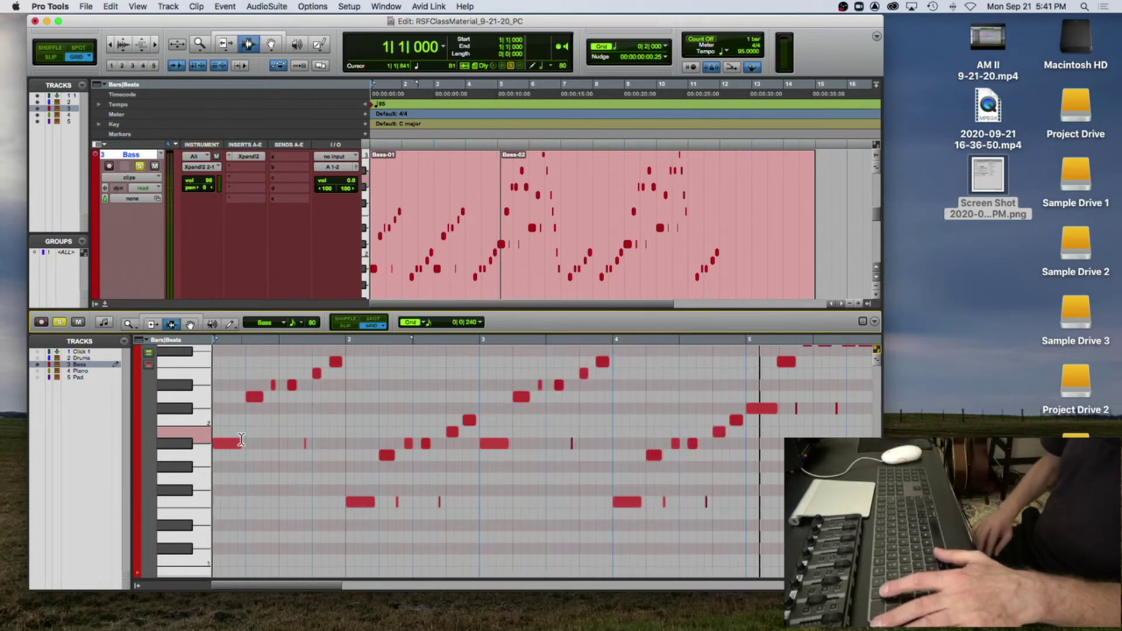
key(space)
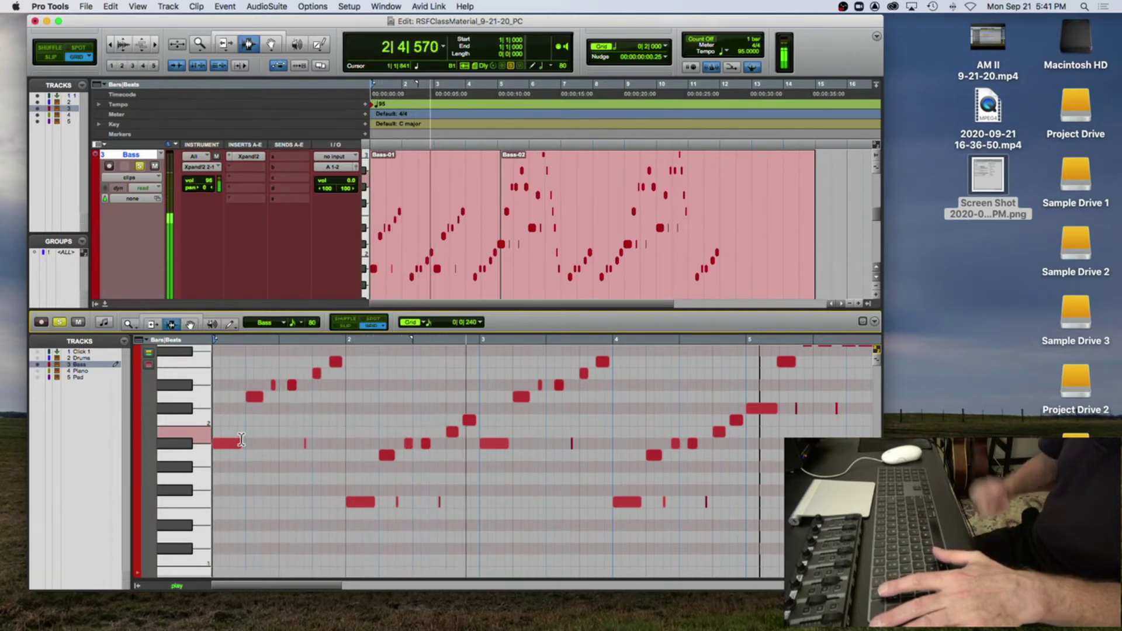
key(space)
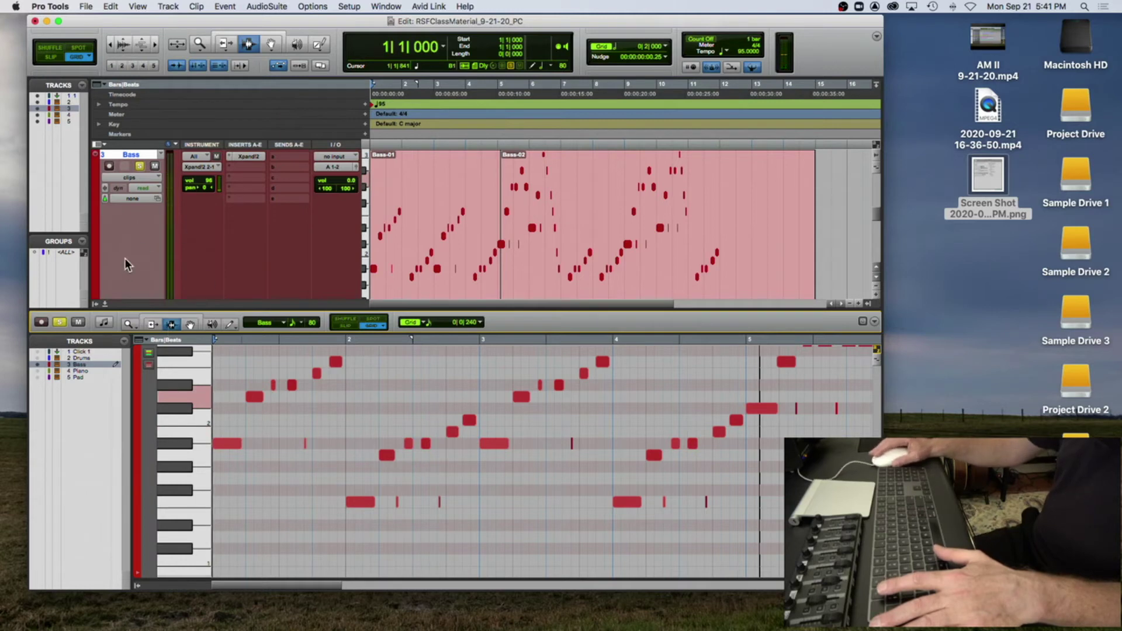
Step: Solo the Drums track along with the bass and play both from the beginning
scroll(125, 258, up, 1)
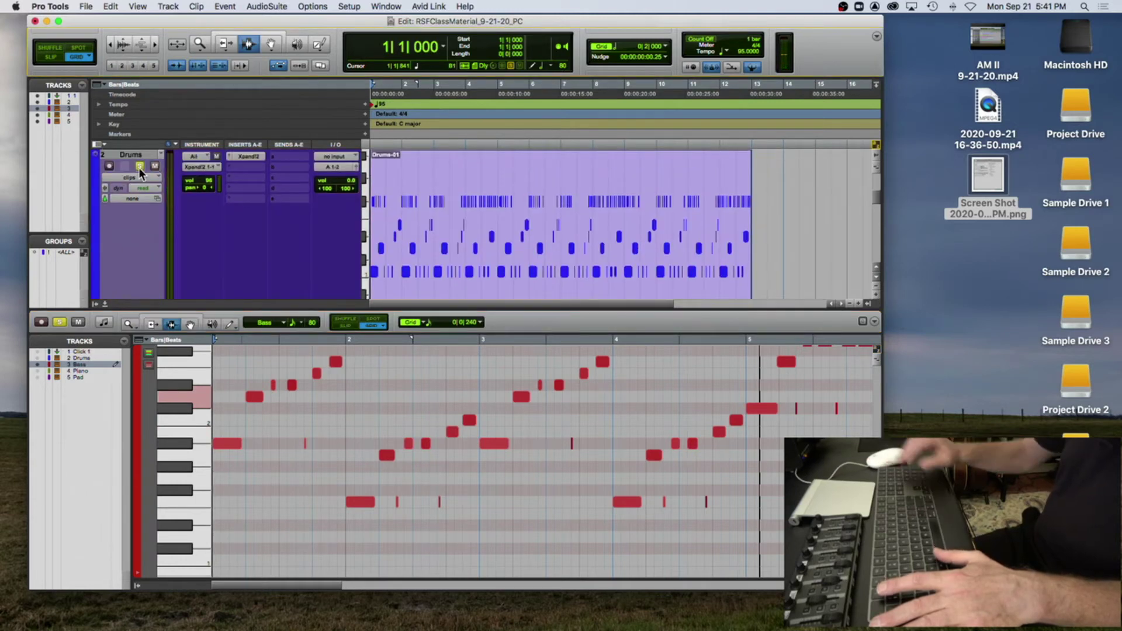
key(space)
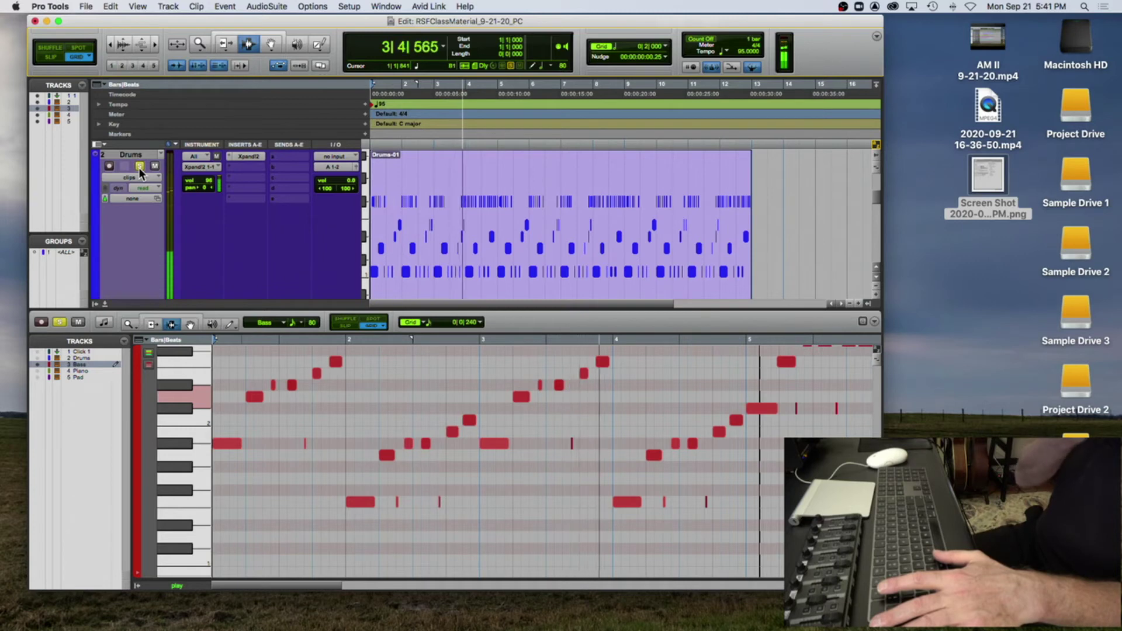
Step: Stop playback, take the Bass track out of solo and hide the docked MIDI Editor
key(super+bracketleft)
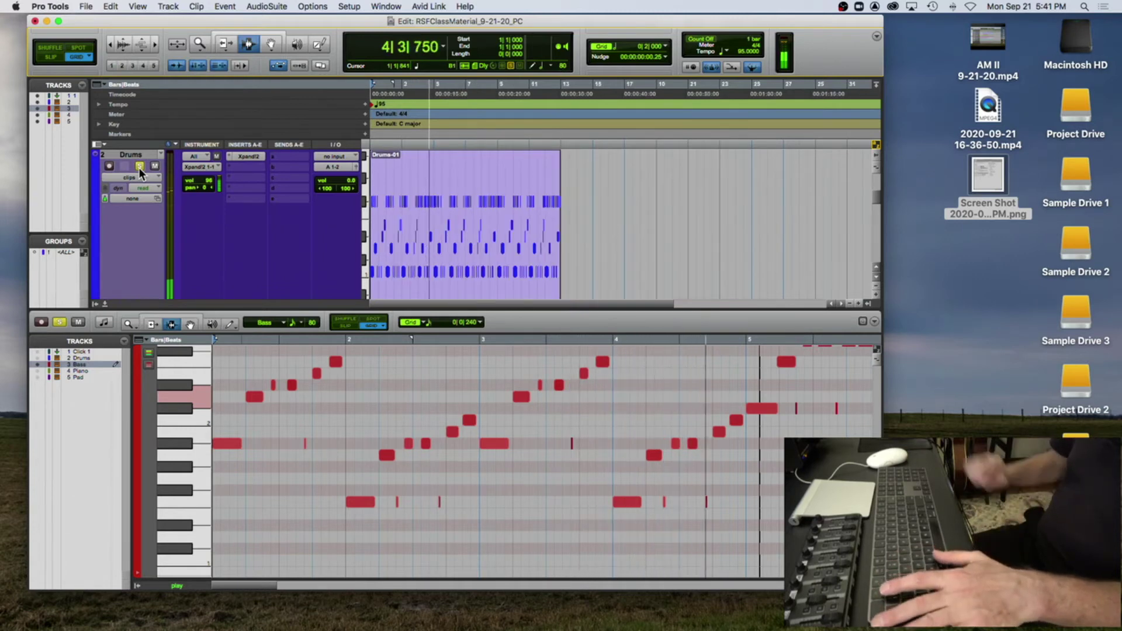
scroll(191, 213, up, 2)
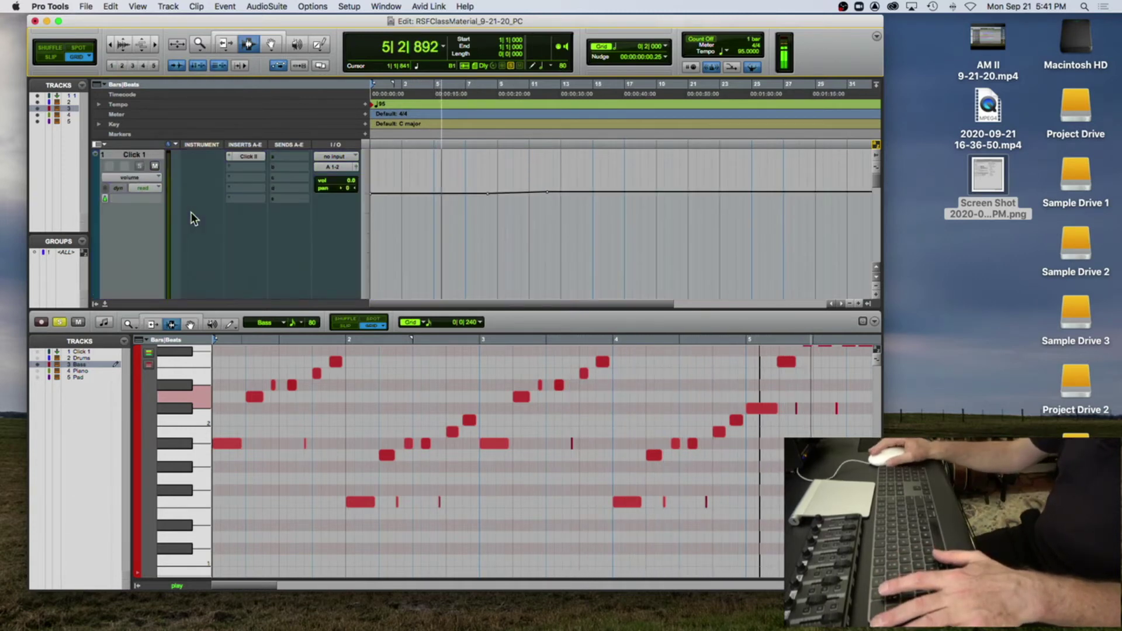
key(space)
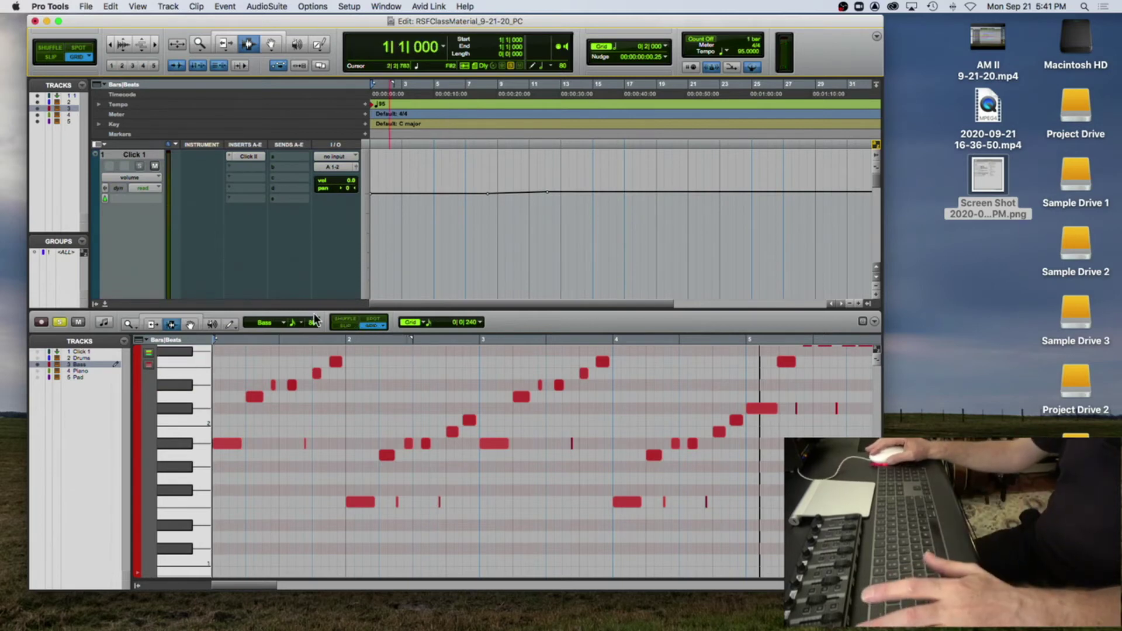
click(59, 322)
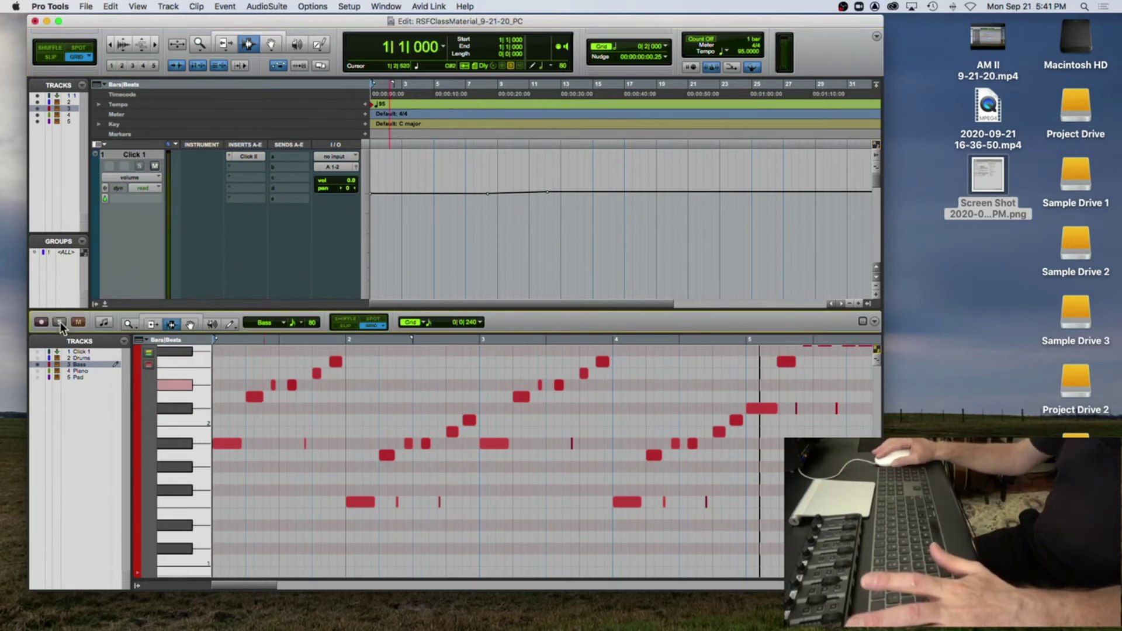
drag(117, 308, 99, 317)
click(103, 315)
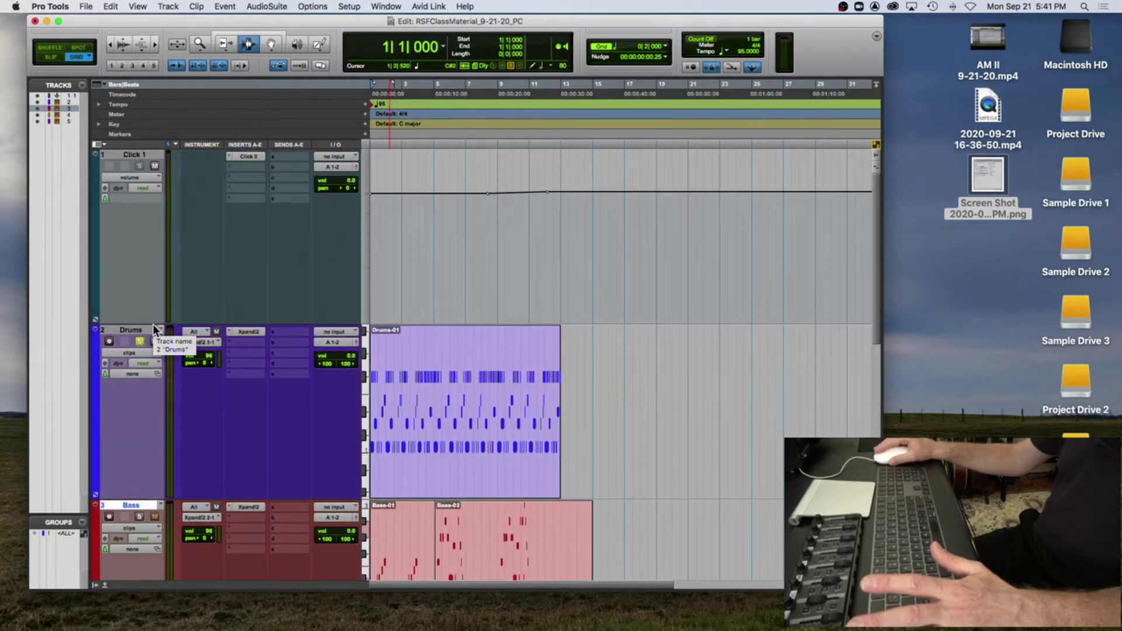
Step: Solo the Bass track together with the Drums track and play both from the beginning of the session
scroll(155, 329, down, 3)
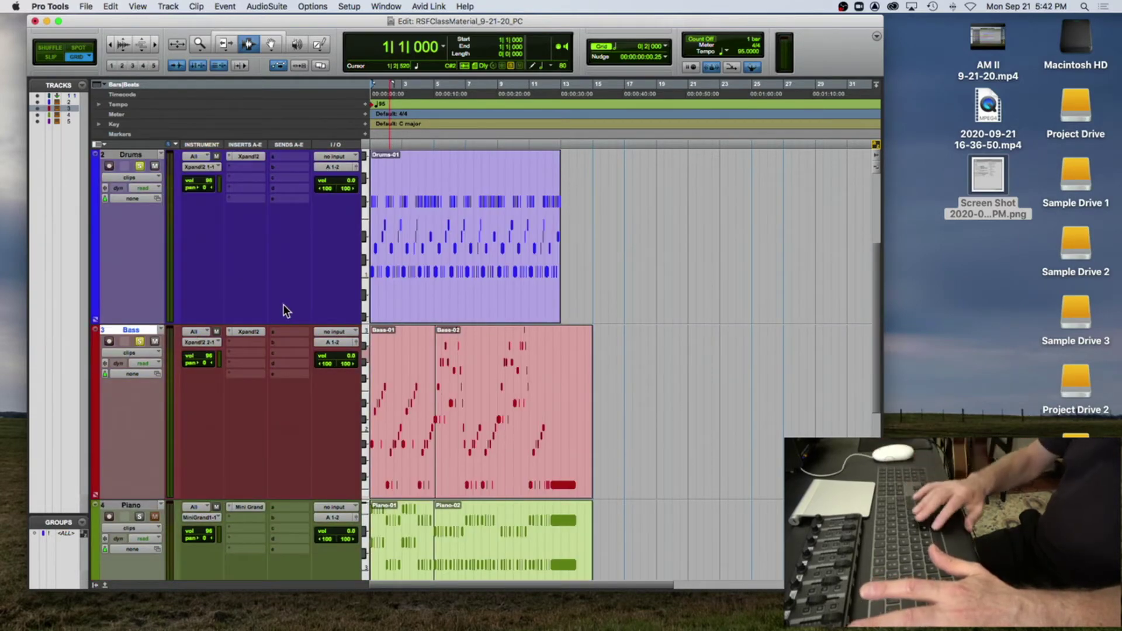
key(super+bracketright)
key(super+bracketright)
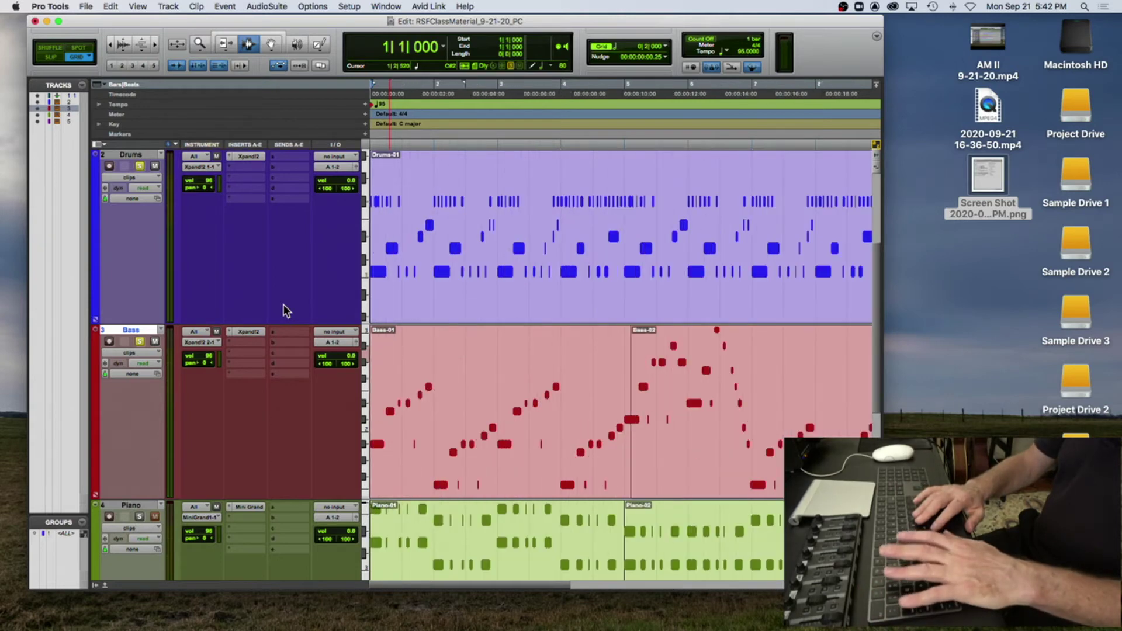
key(space)
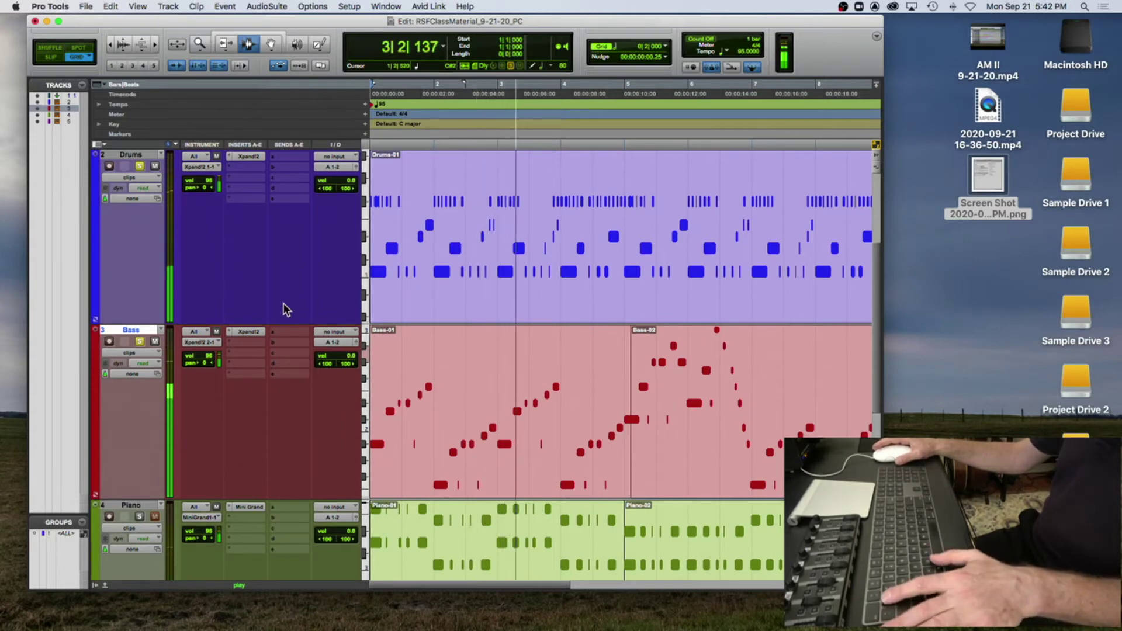
key(space)
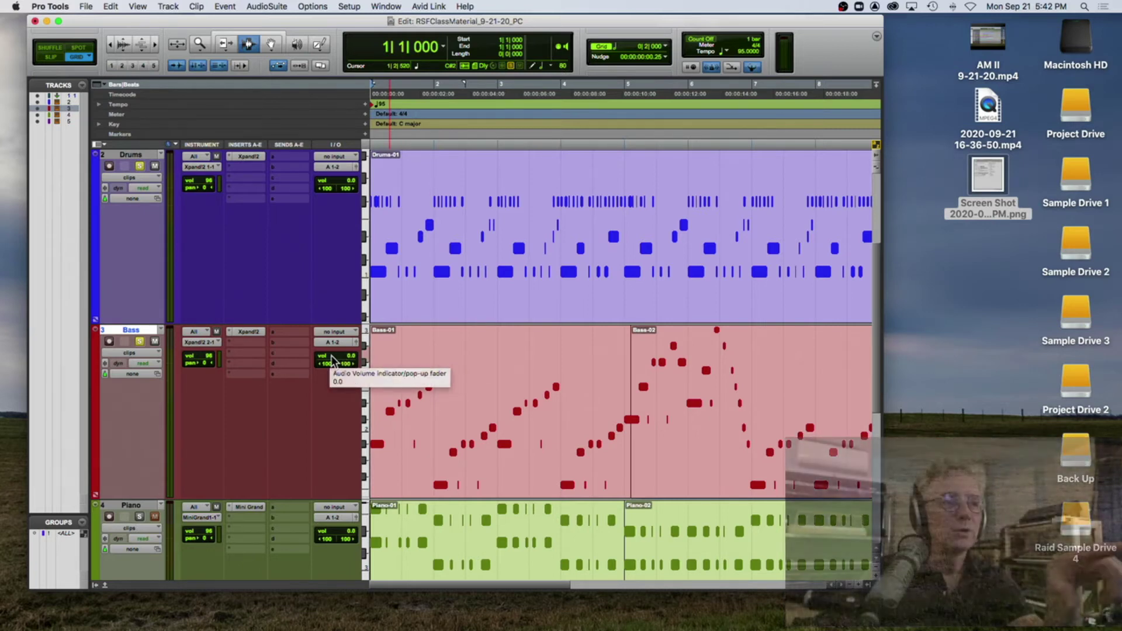
Step: Try a different audio output volume on the Bass track while playing it with the drums from the beginning
click(331, 358)
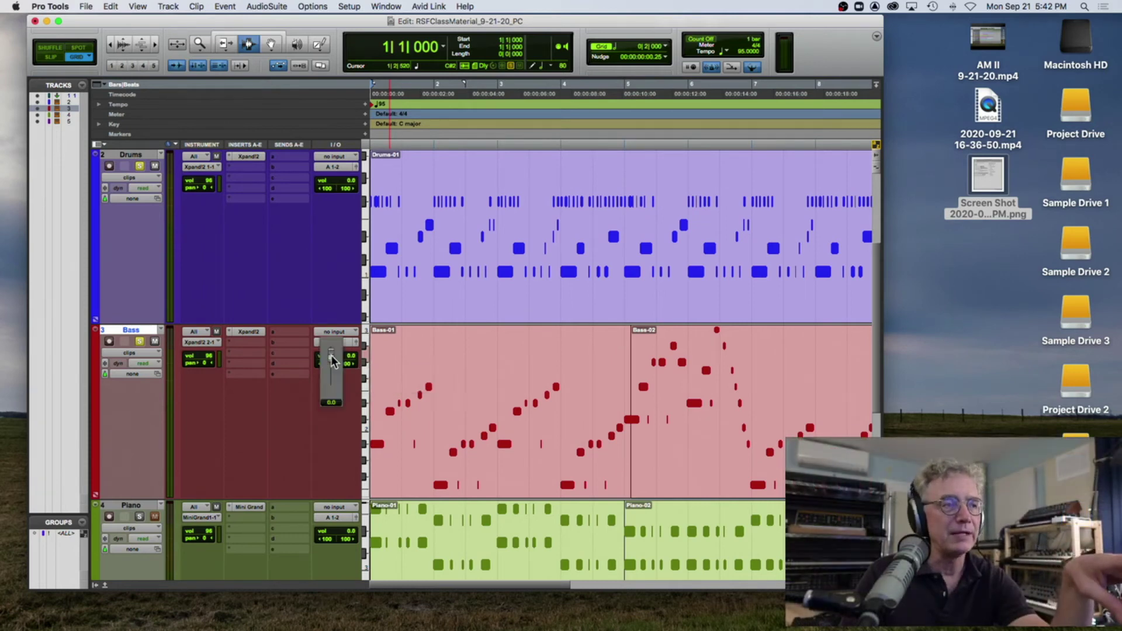
drag(331, 361, 332, 363)
key(space)
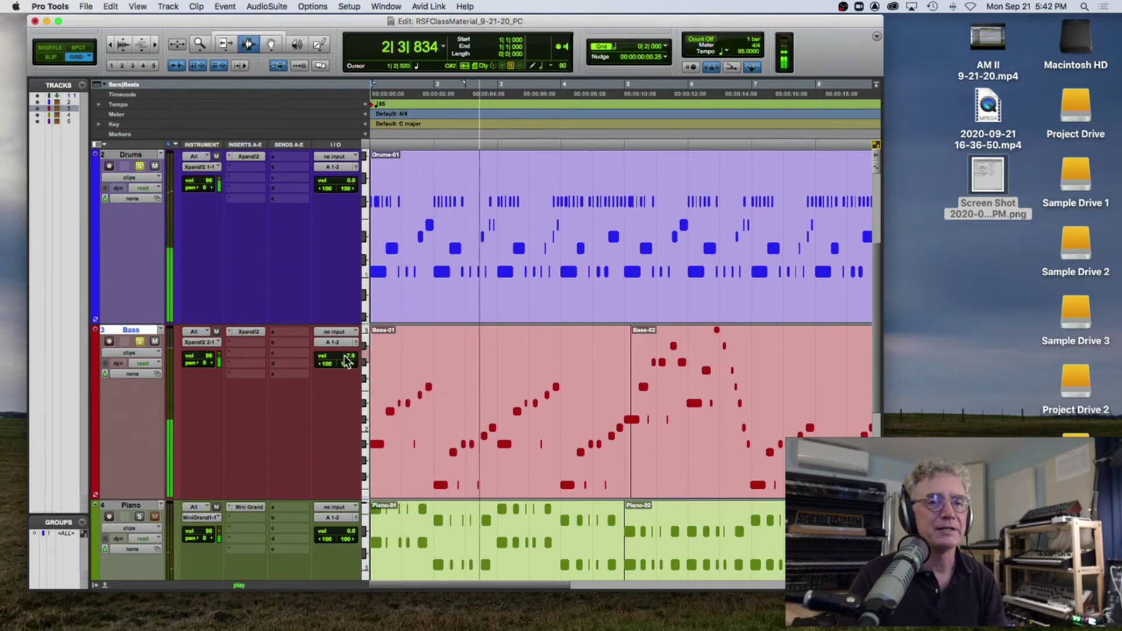
key(space)
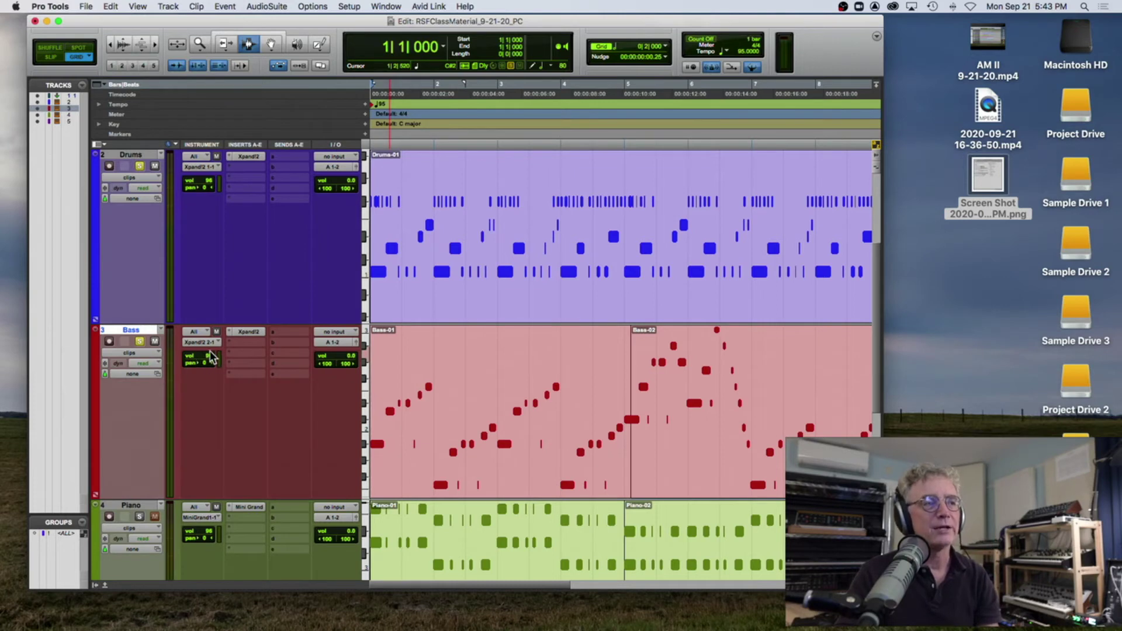
Step: Set the Bass track's MIDI volume to 70 and play it with the drums
drag(208, 356, 209, 363)
key(space)
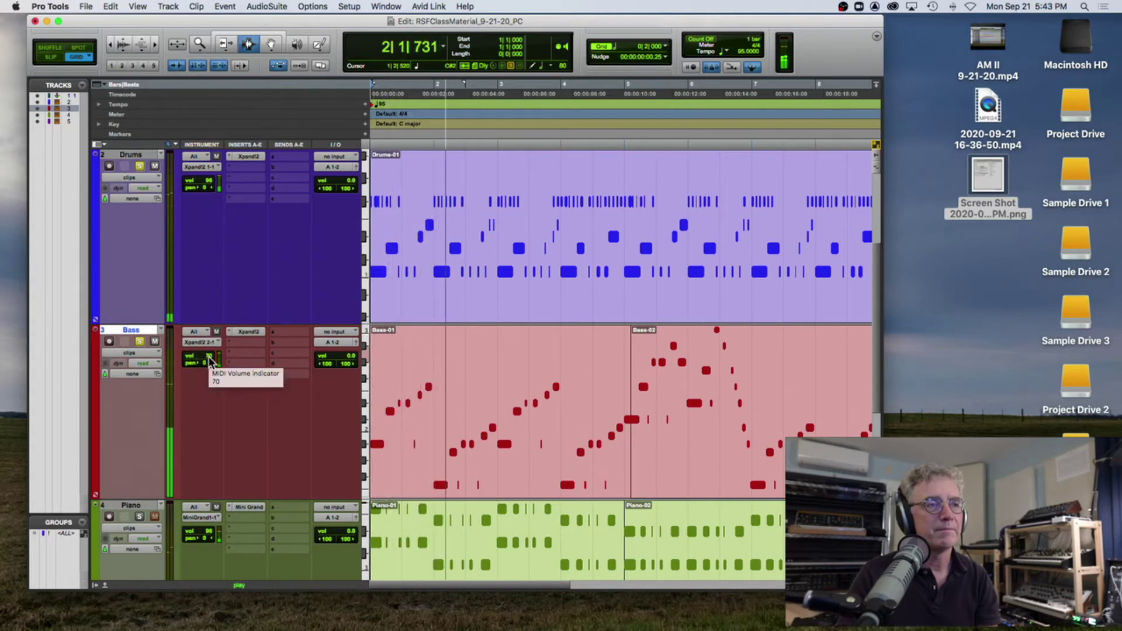
key(space)
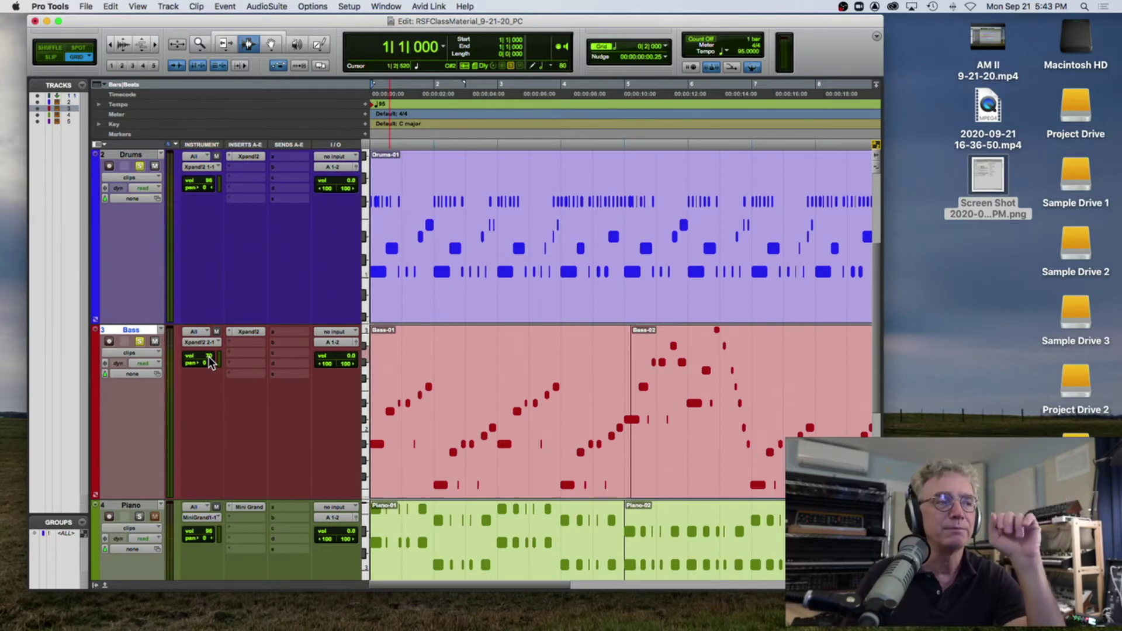
Step: Raise the Bass track's MIDI volume to 127 and play briefly to compare the level against the drums
drag(208, 356, 213, 336)
key(space)
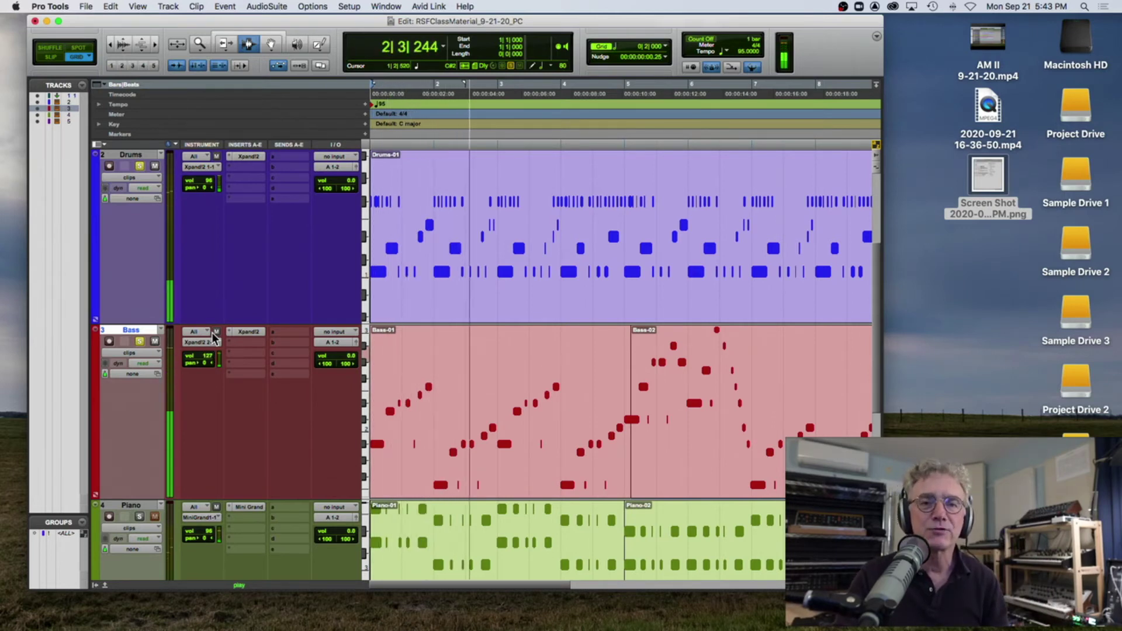
key(space)
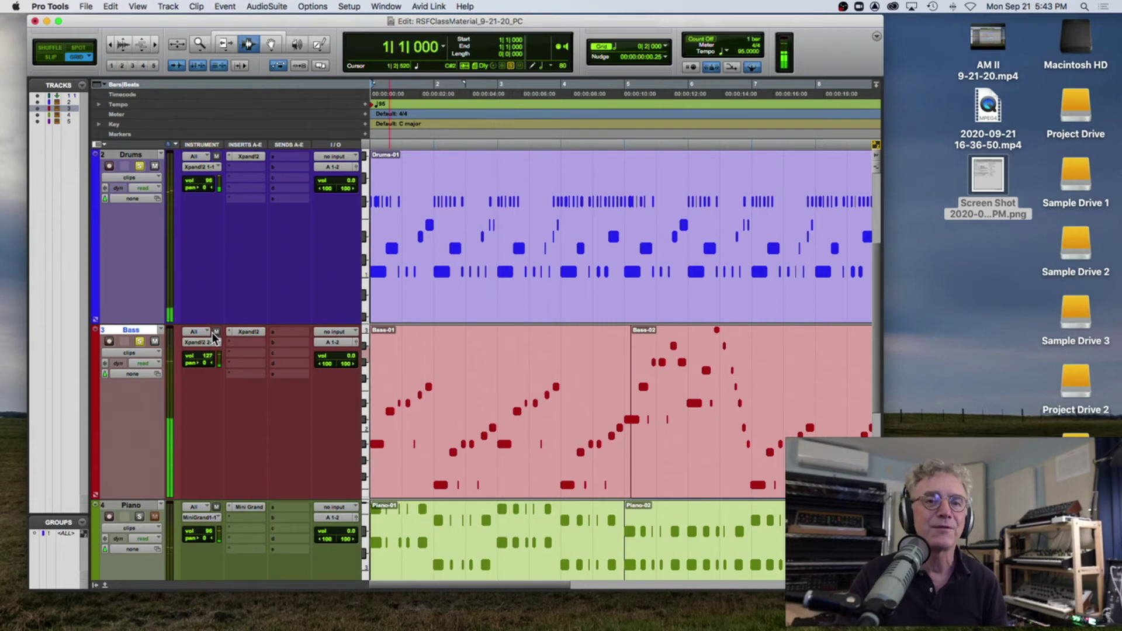
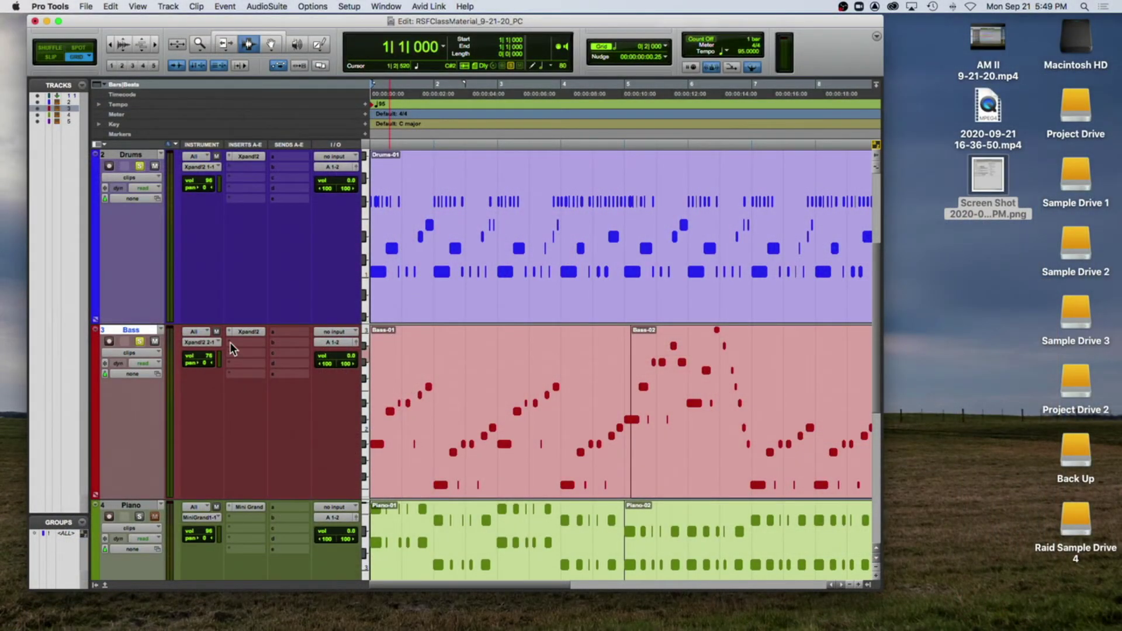
Step: Play the session with the Bass MIDI volume at 127, lower it to 75 during playback, and replay from the beginning
drag(206, 358, 210, 330)
key(space)
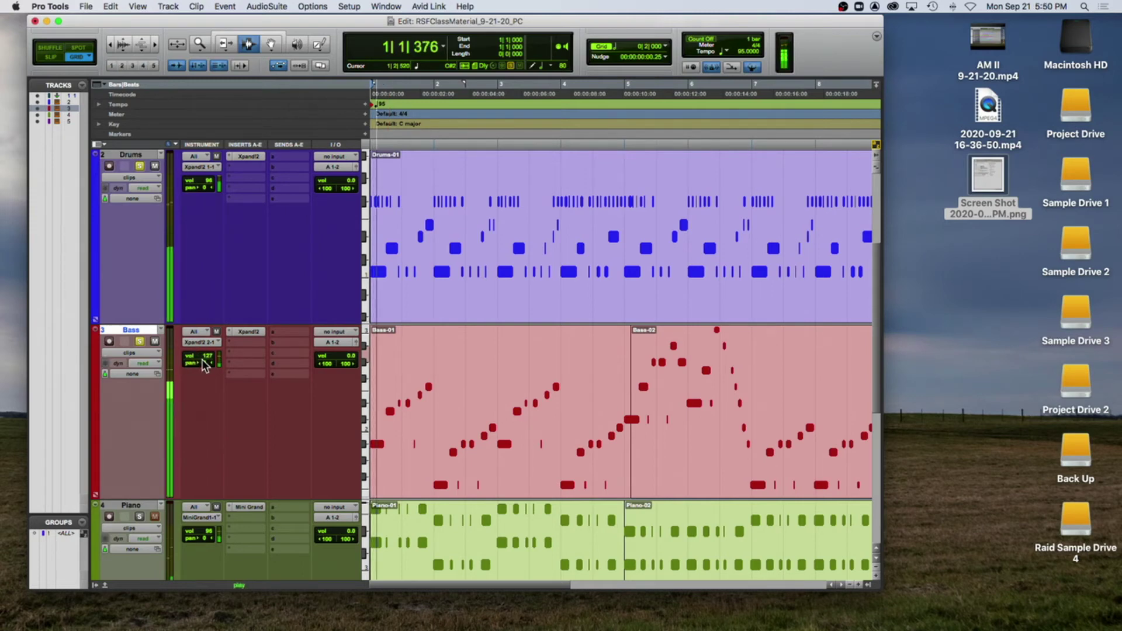
drag(211, 357, 209, 374)
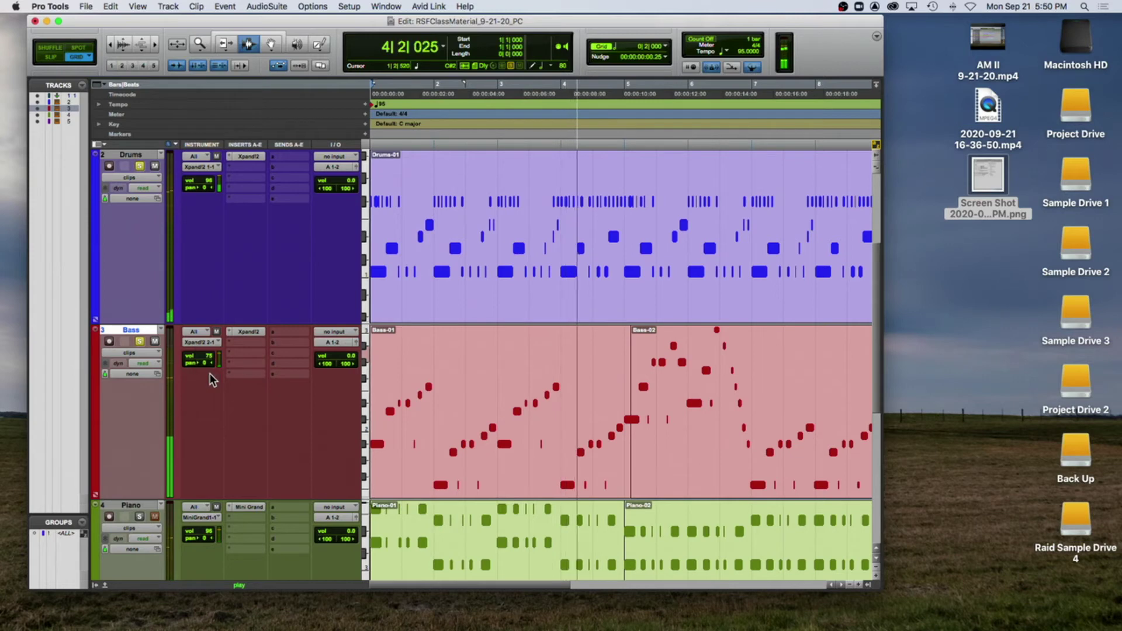
key(space)
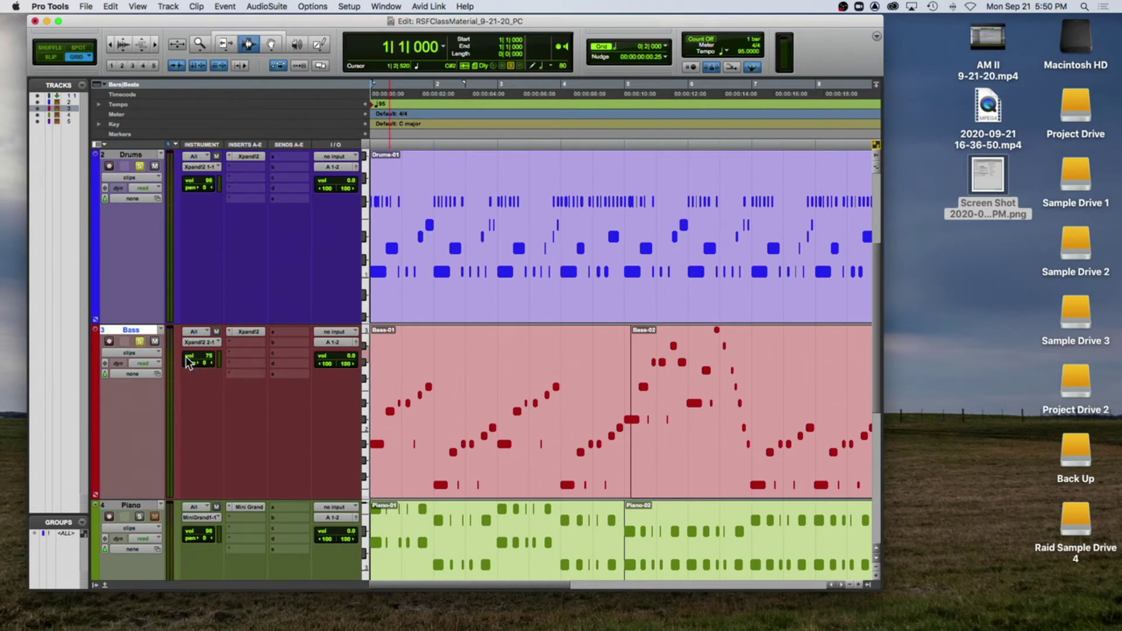
key(space)
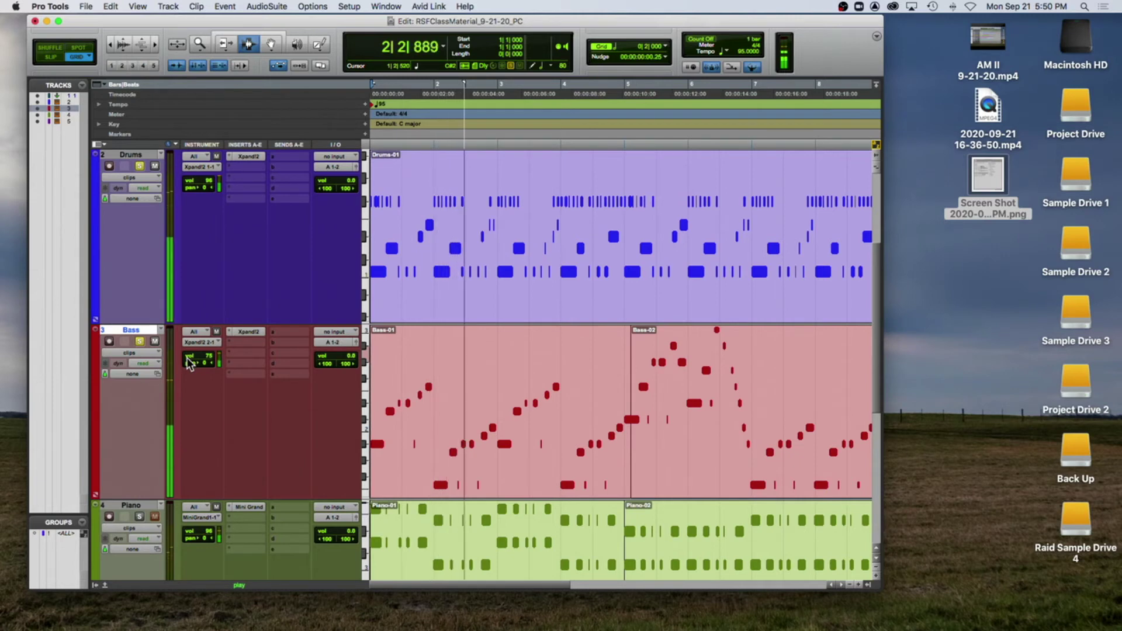
key(space)
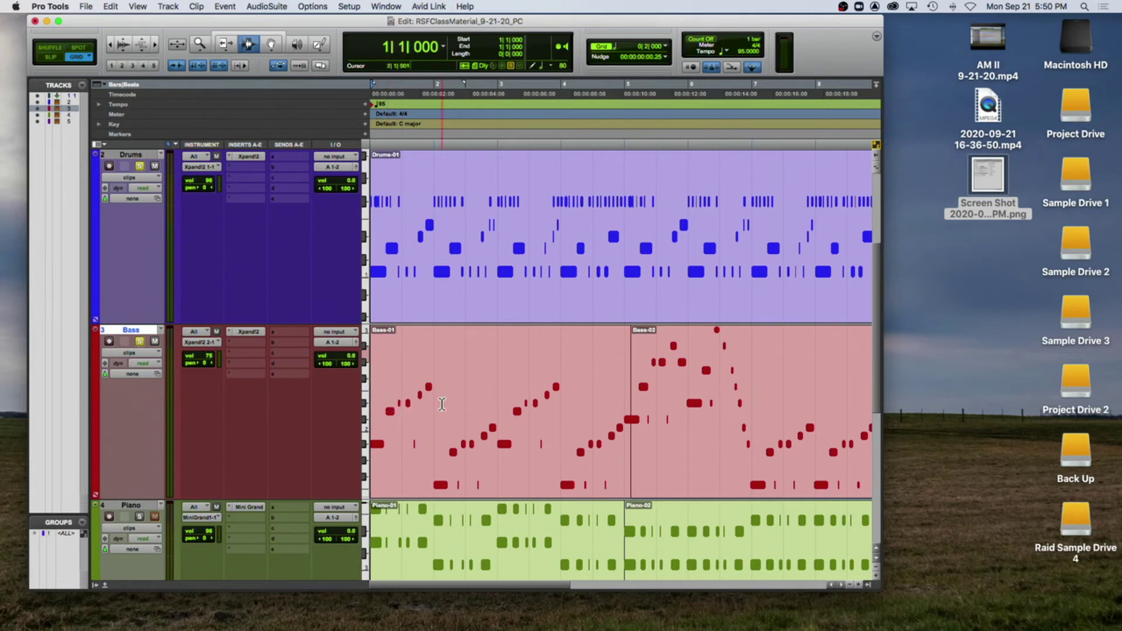
Step: Solo only the Piano track, taking Bass and Drums out of solo, during playback from the beginning
key(super+bracketright)
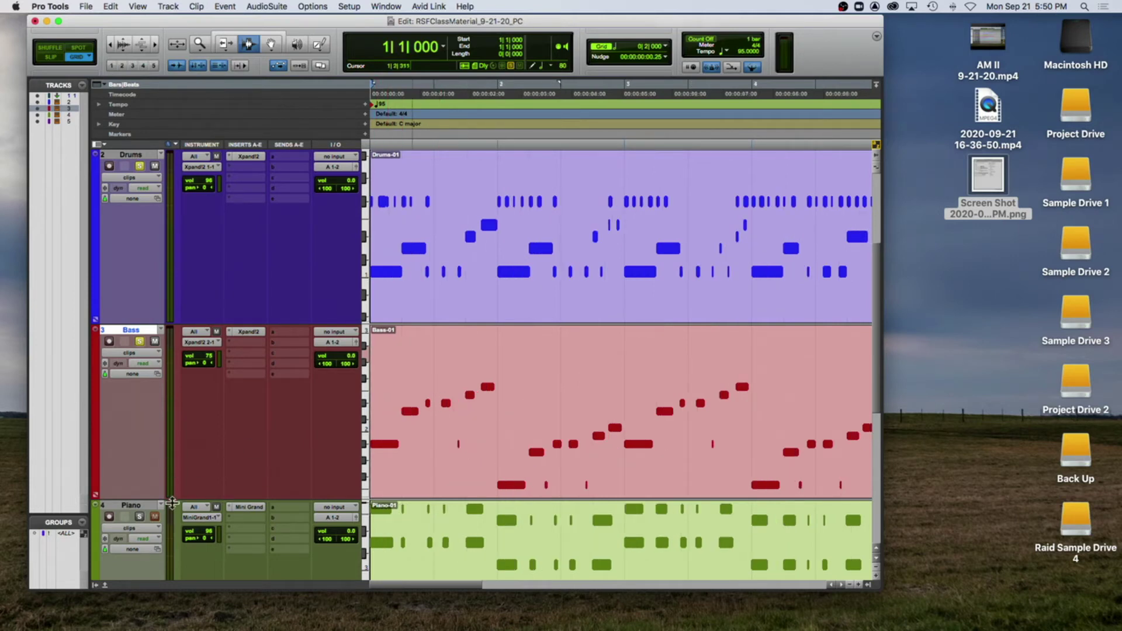
click(140, 341)
key(space)
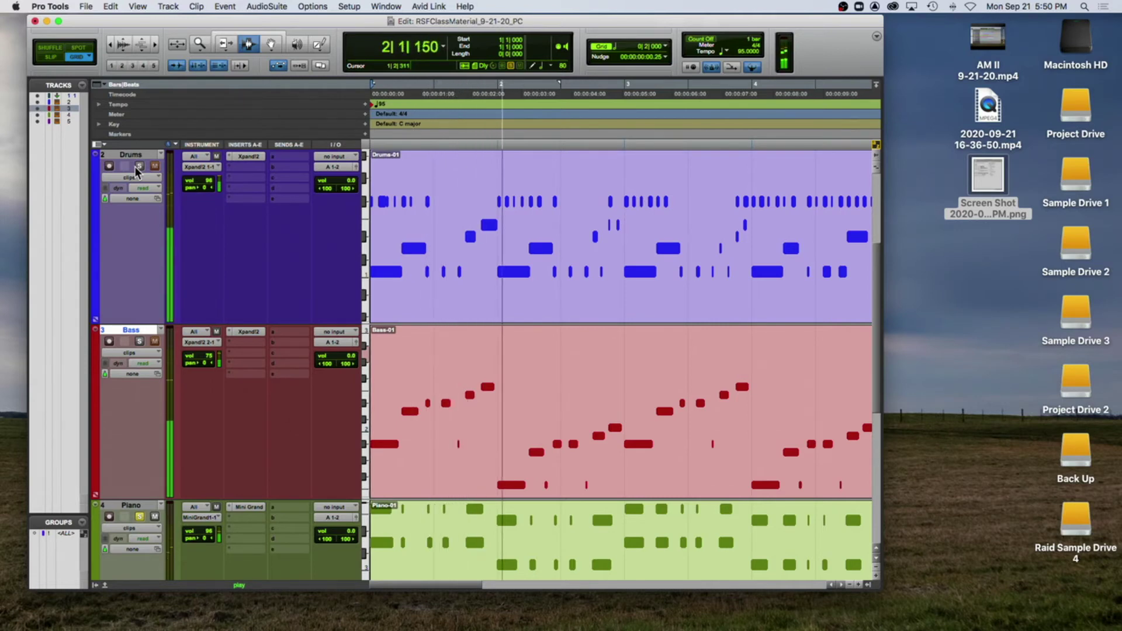
key(space)
Step: Reopen the docked MIDI Editor and show the Piano track's notes in place of the Bass notes
click(105, 584)
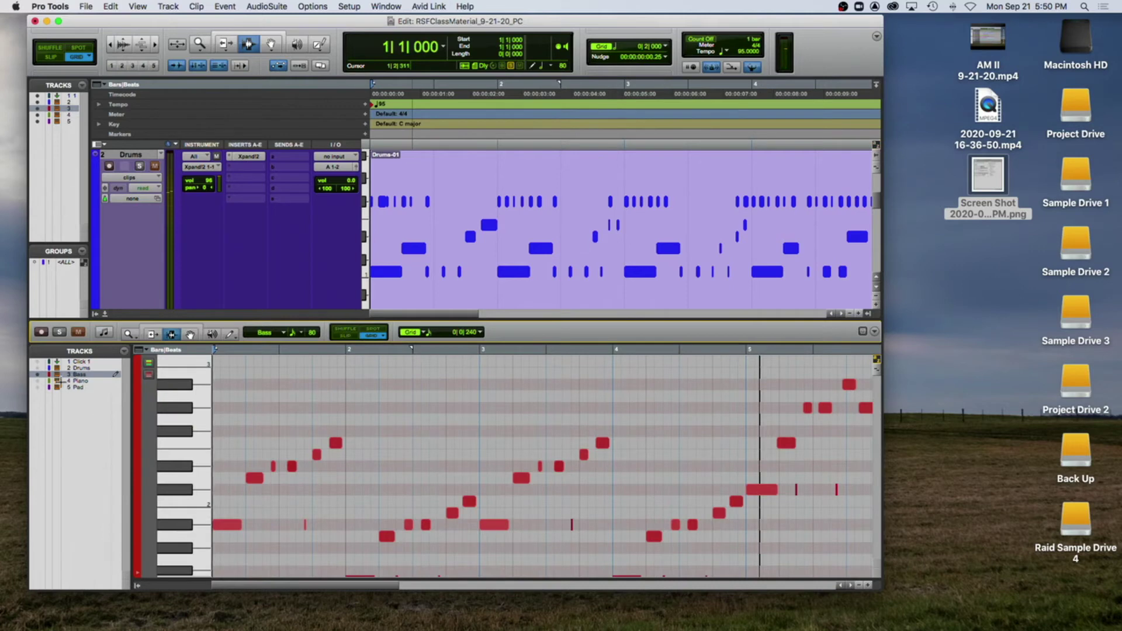
click(38, 381)
click(37, 374)
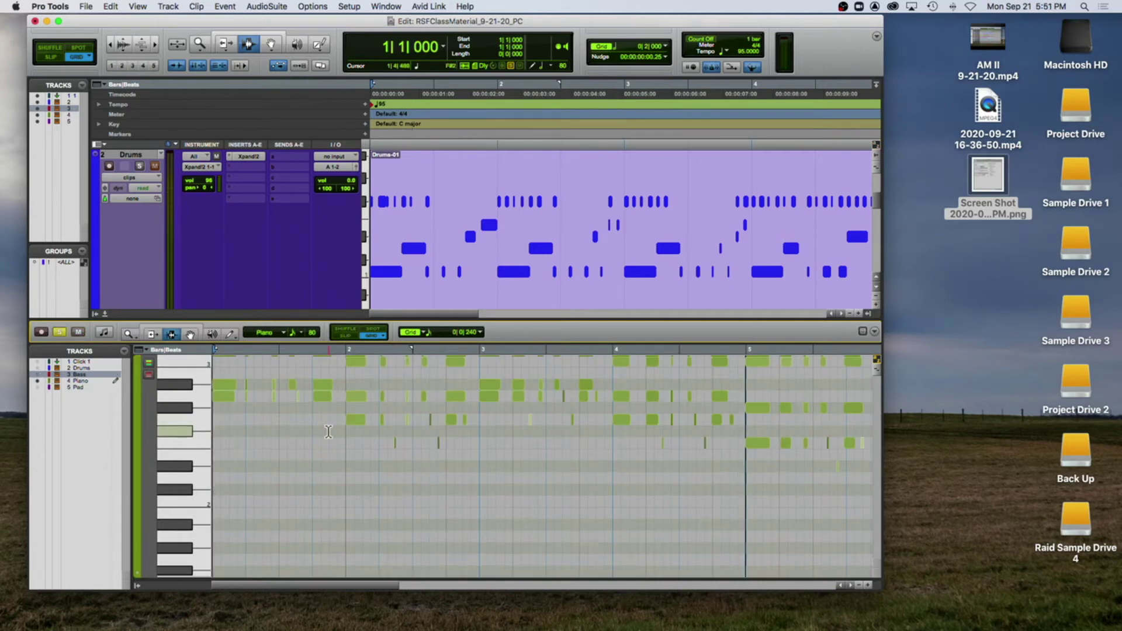
scroll(393, 435, up, 6)
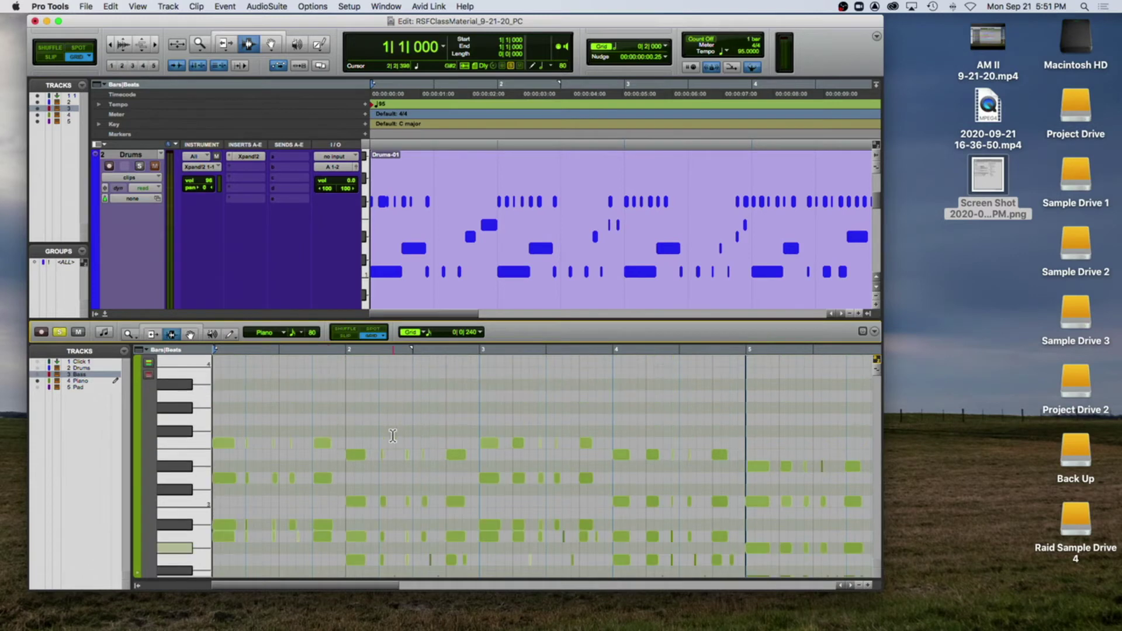
scroll(392, 435, down, 1)
key(super+bracketright)
key(super+bracketright)
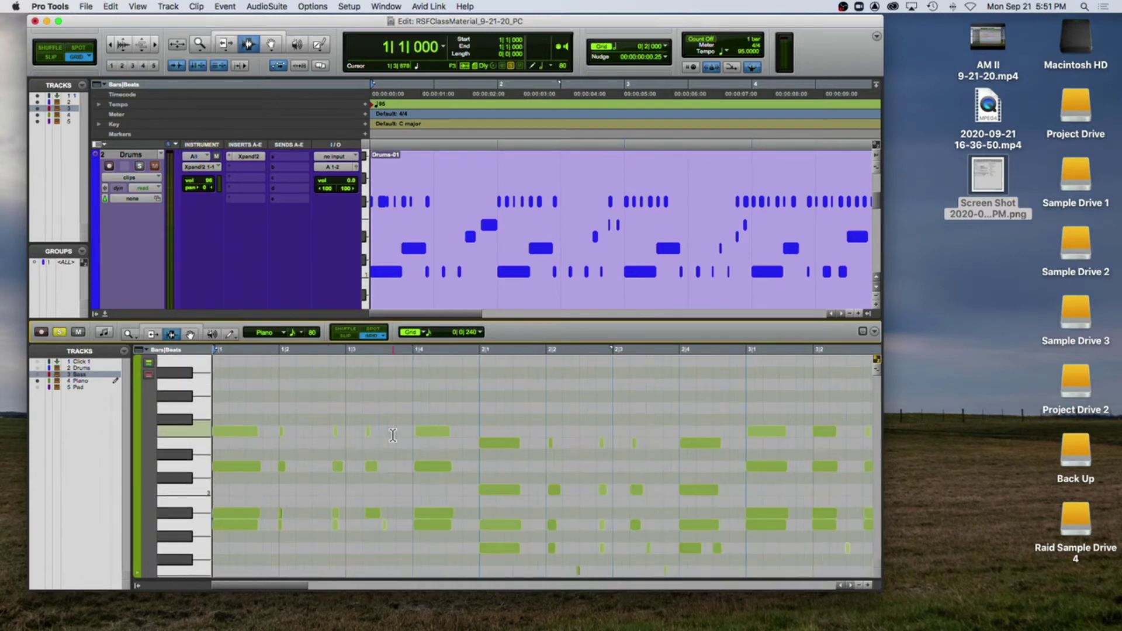
Step: Recolour the Piano track to a purer green using the track colour palette
scroll(286, 222, down, 5)
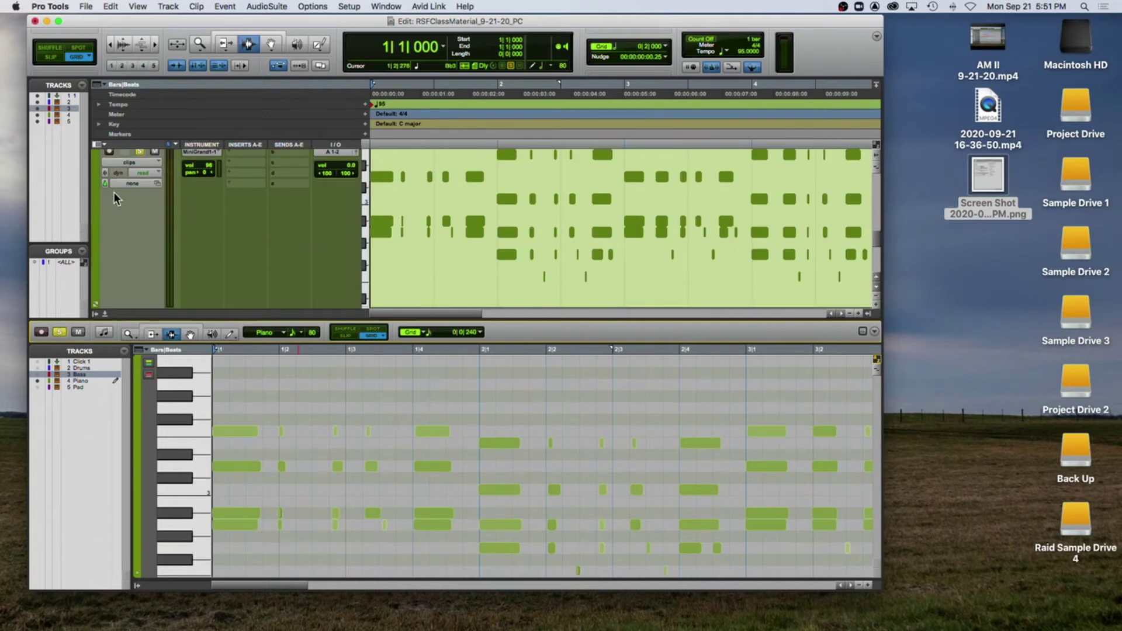
double_click(94, 194)
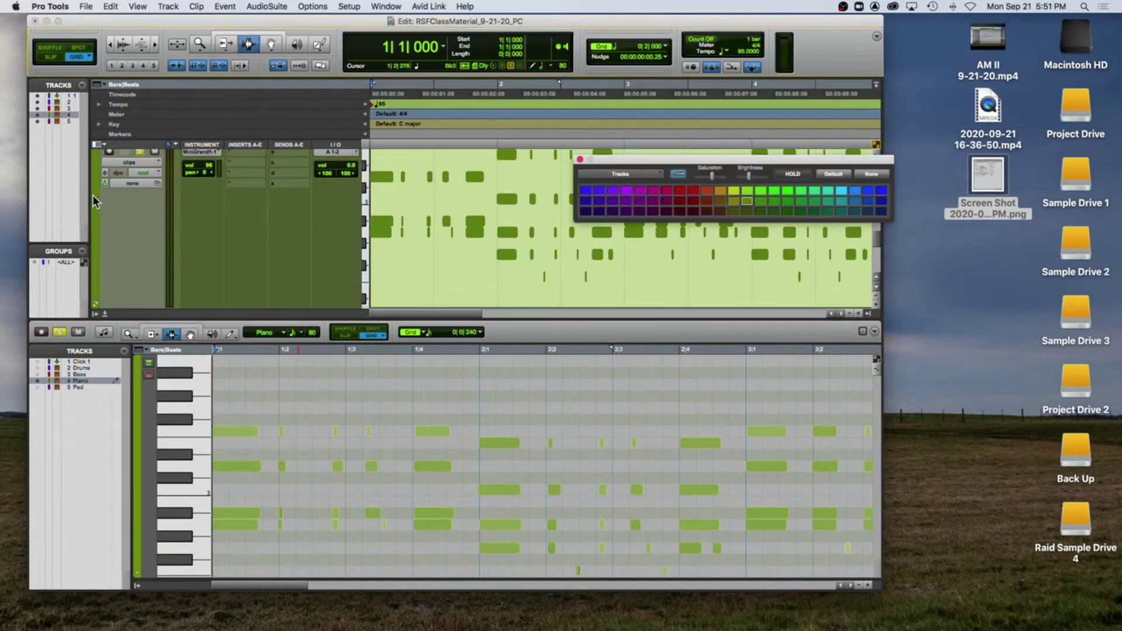
click(771, 201)
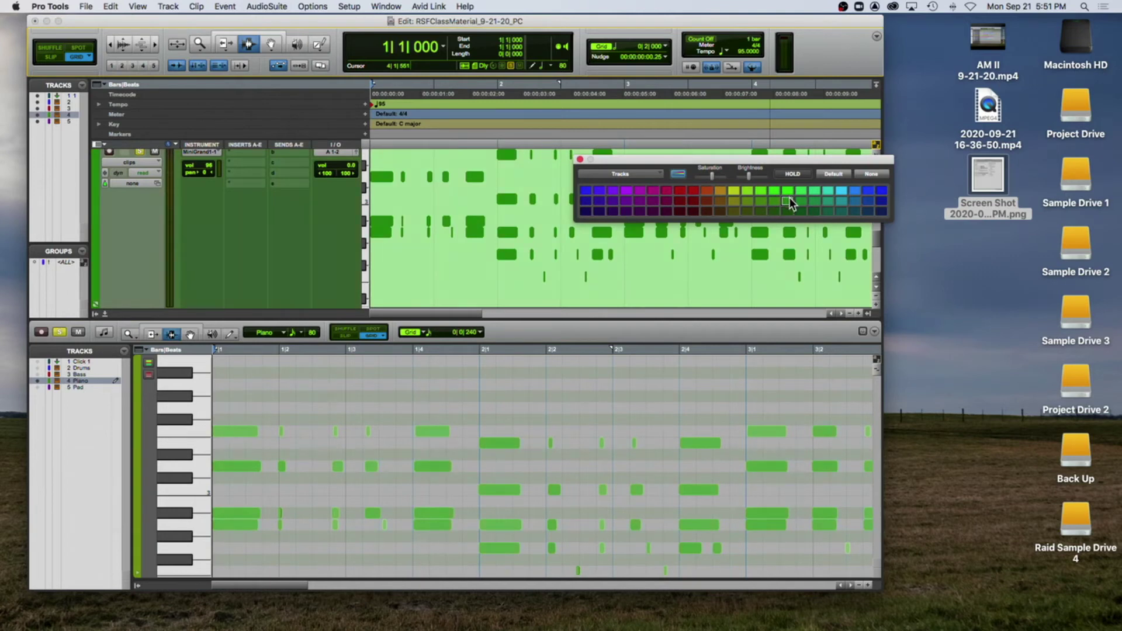
click(580, 159)
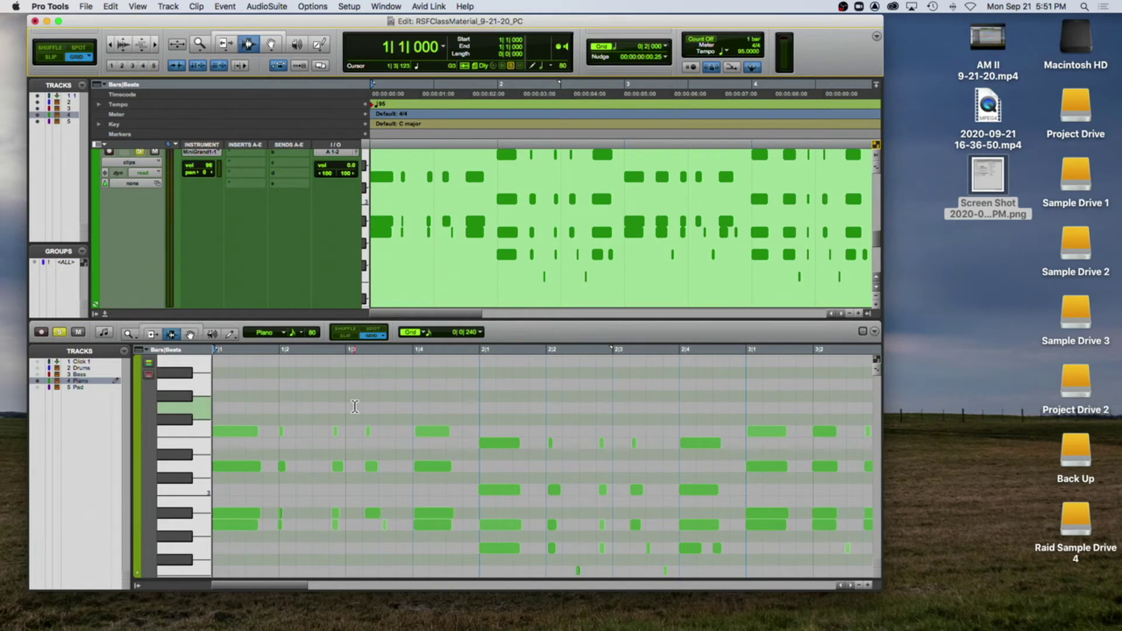
Step: Use the Grabber tool in the MIDI Editor to shift the short Piano chord just before bar 1 beat 3 earlier onto the grid
key(super+bracketright)
key(super+bracketright)
click(266, 407)
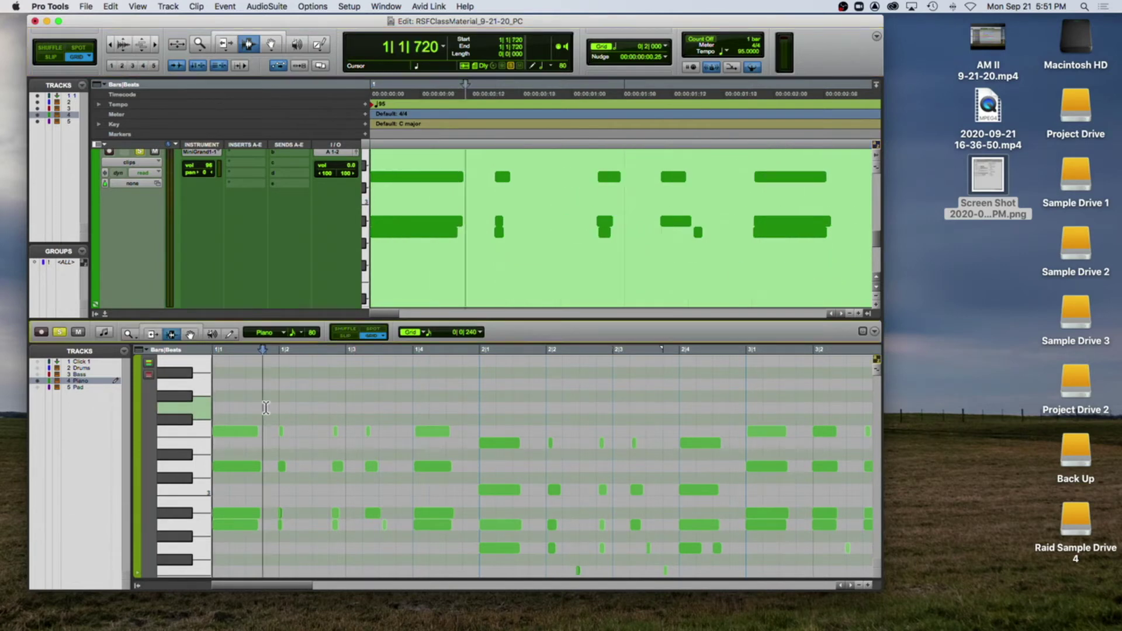
key(super+bracketright)
key(super+bracketright)
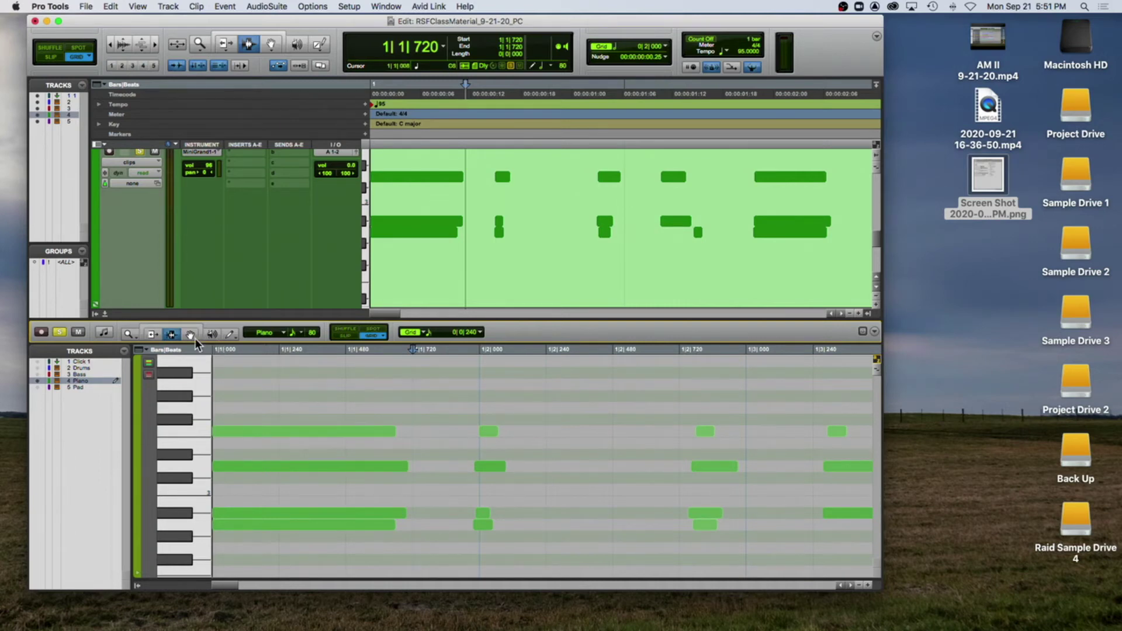
key(super+bracketleft)
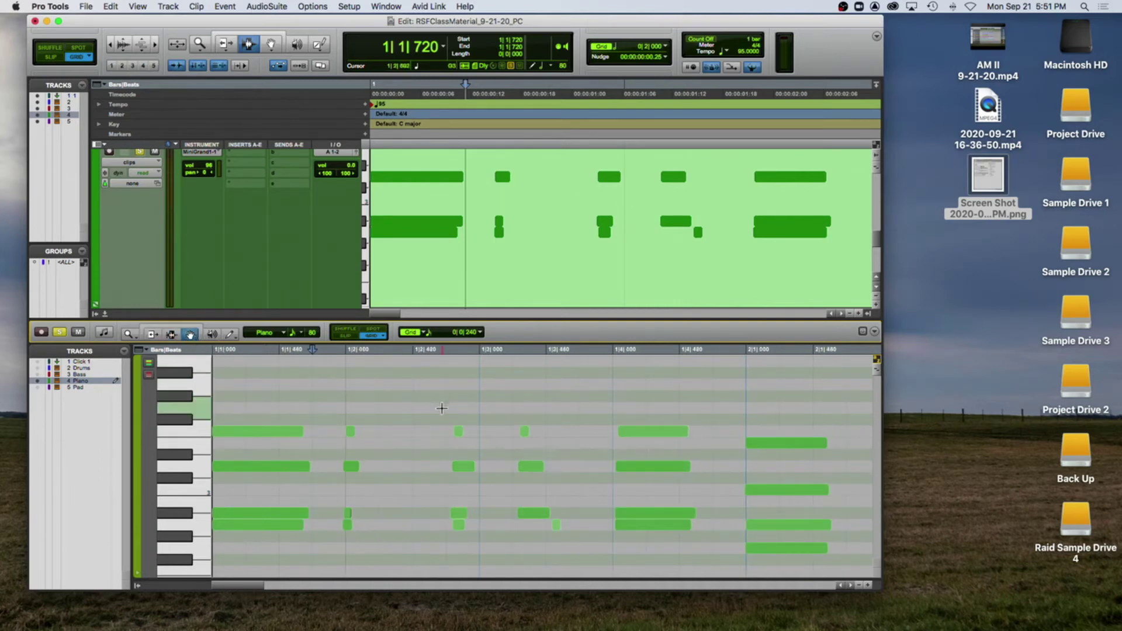
key(super+bracketleft)
scroll(436, 409, down, 2)
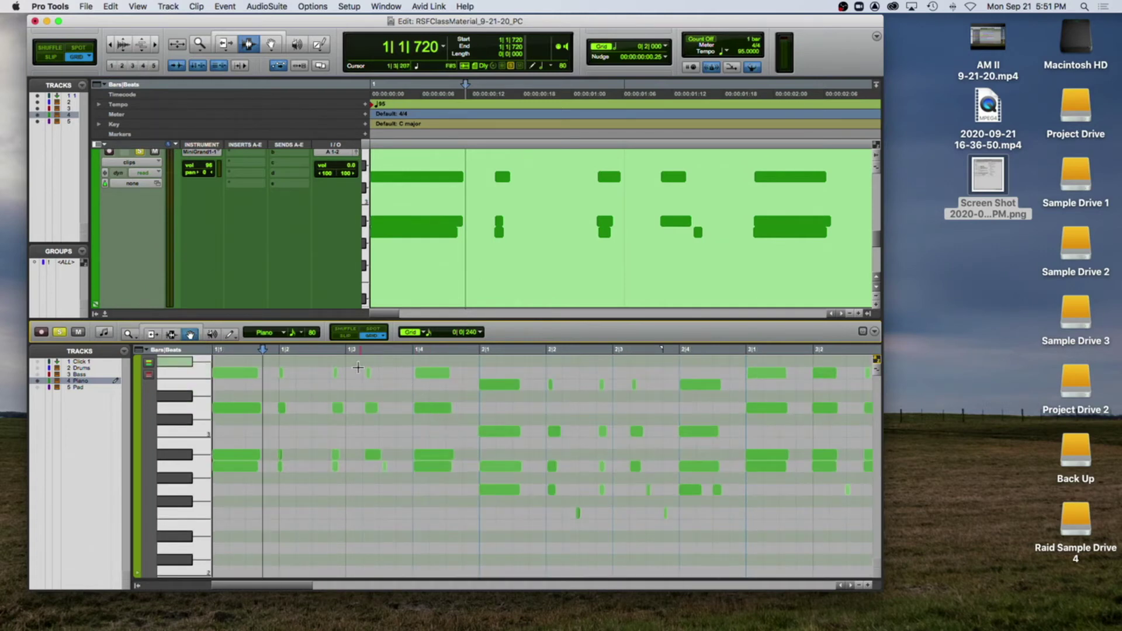
drag(324, 369, 336, 409)
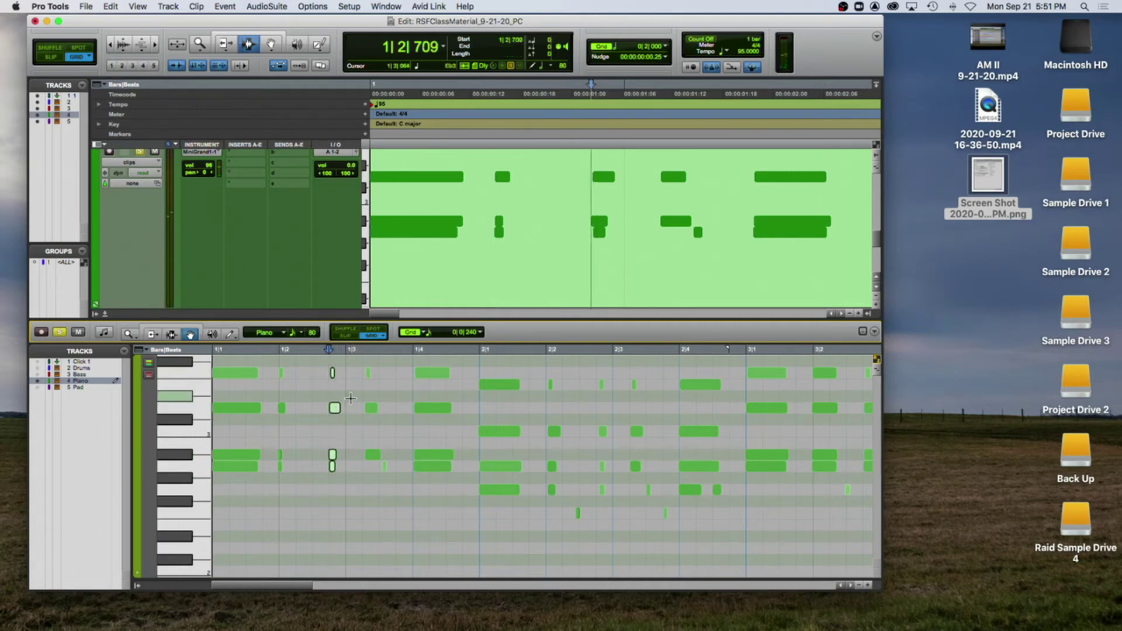
Step: Shift the Piano chord just after bar 1 beat 3 earlier onto the grid, and move the short A2 note after it to 1|3|480
drag(335, 459, 372, 459)
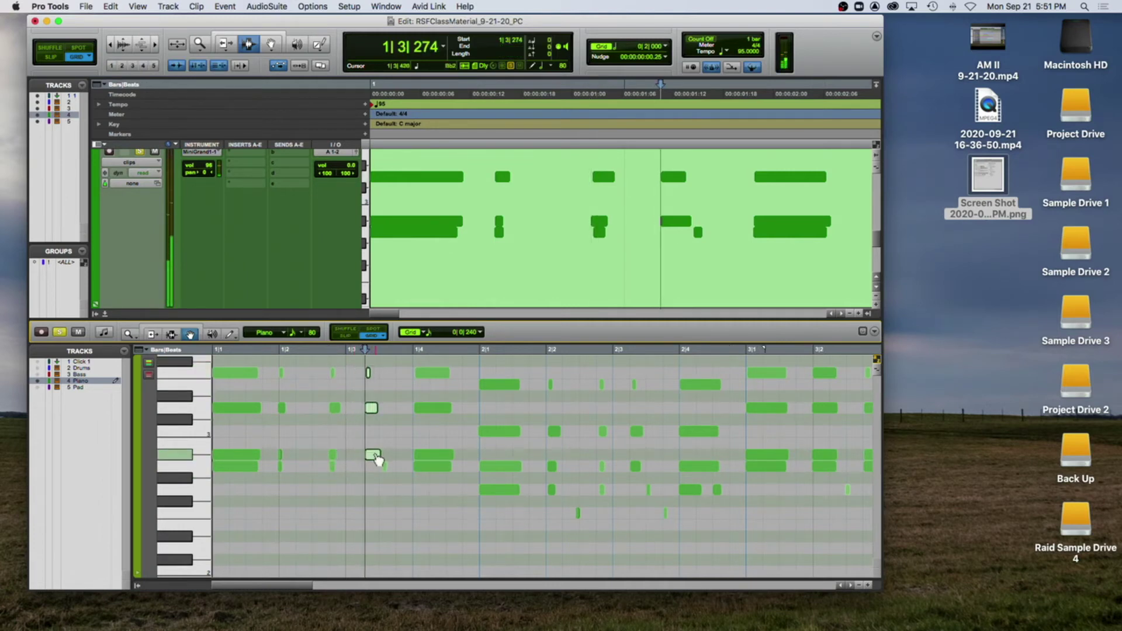
click(381, 466)
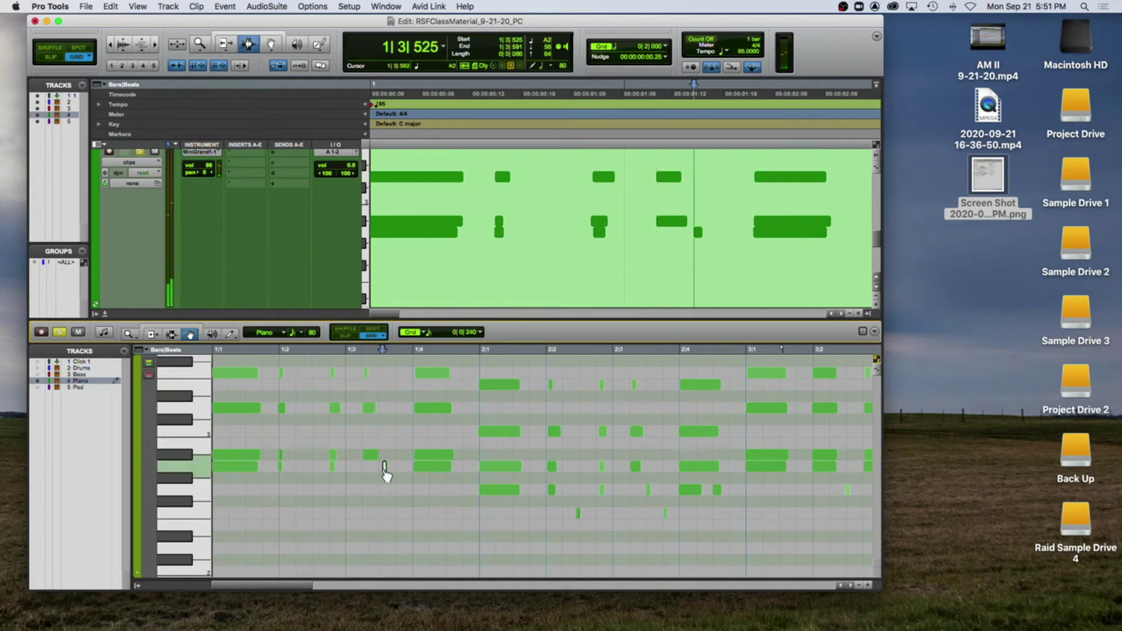
drag(381, 467, 378, 467)
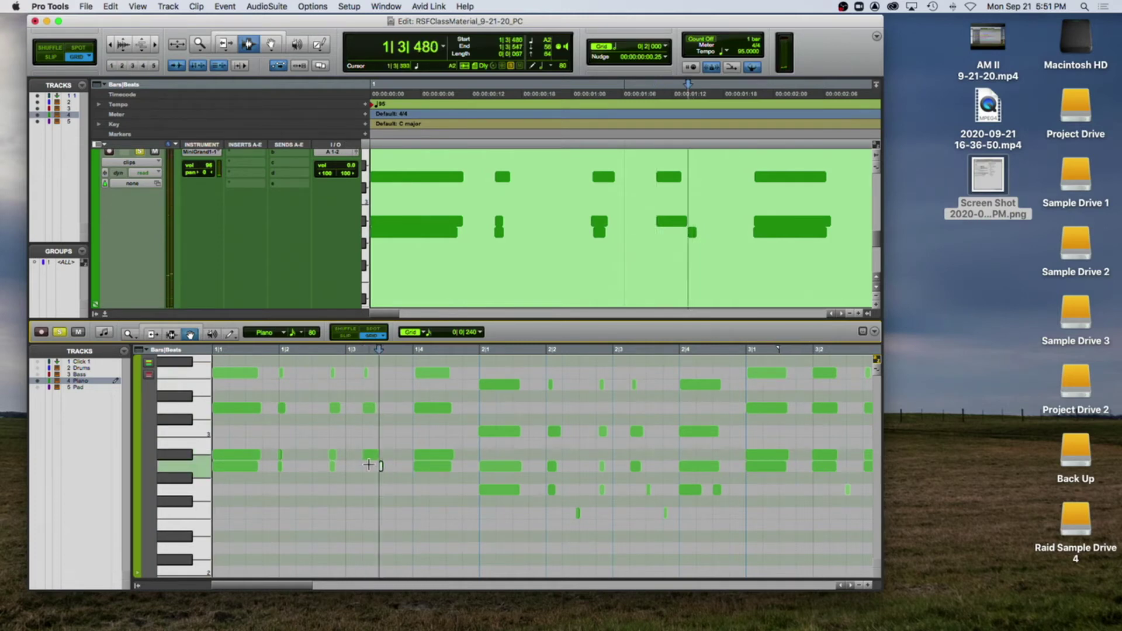
Step: Select the three short Piano chords around beats 2 and 3 of bar 2, shift them together slightly earlier, and deselect them
key(super+bracketright)
key(super+bracketright)
key(super+bracketright)
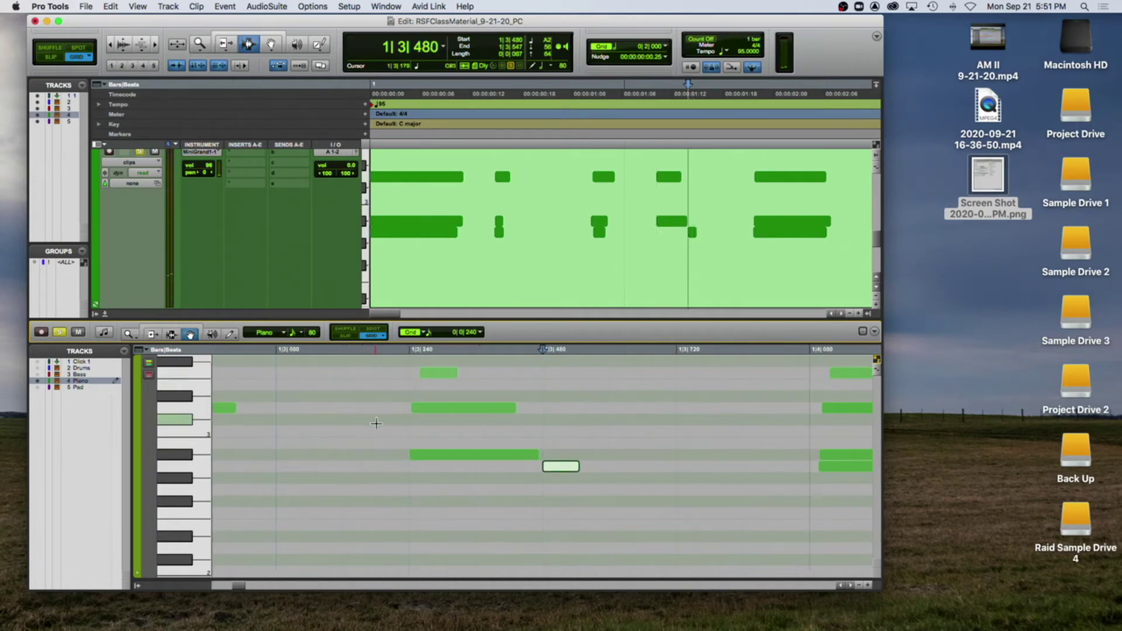
key(super+bracketleft)
key(super+bracketleft)
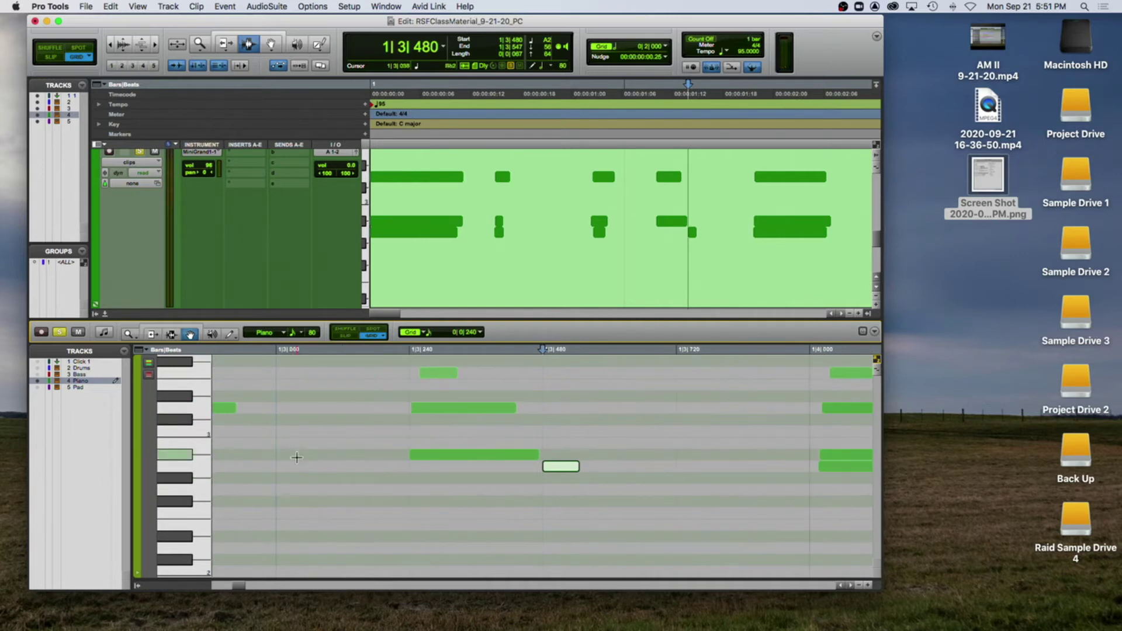
key(super+bracketleft)
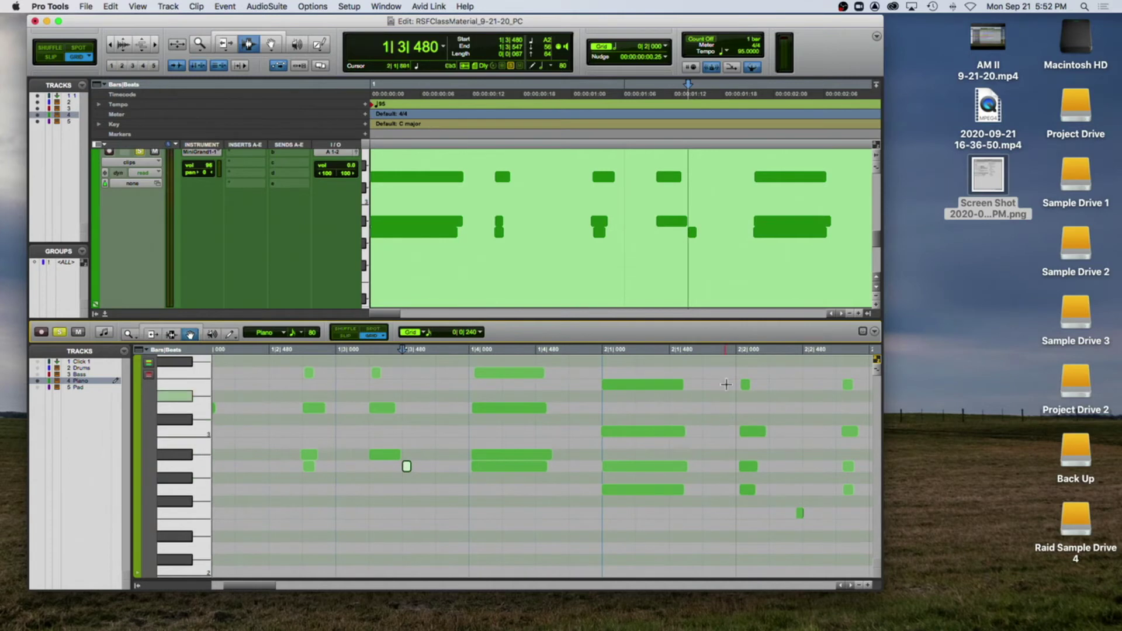
drag(744, 457, 747, 494)
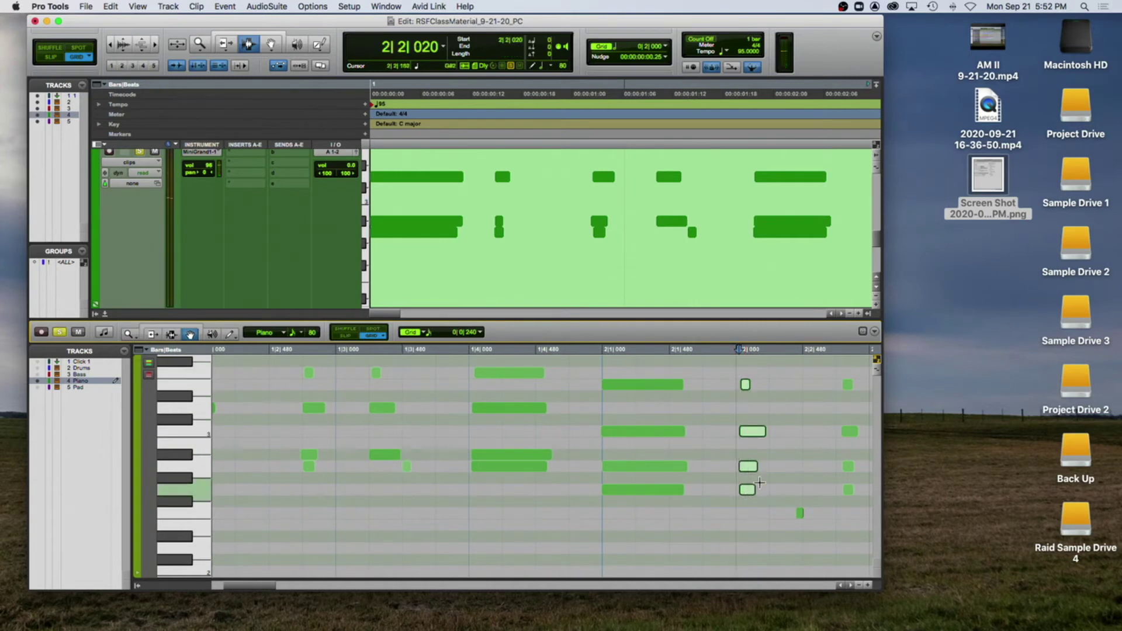
key(super+bracketleft)
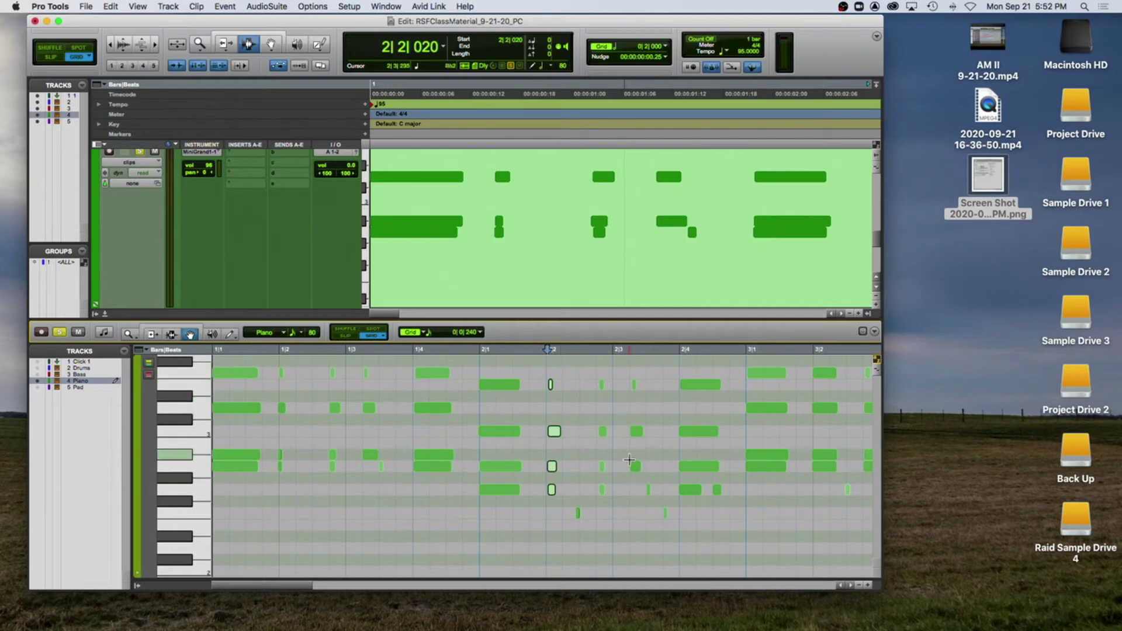
click(544, 368)
drag(544, 368, 643, 497)
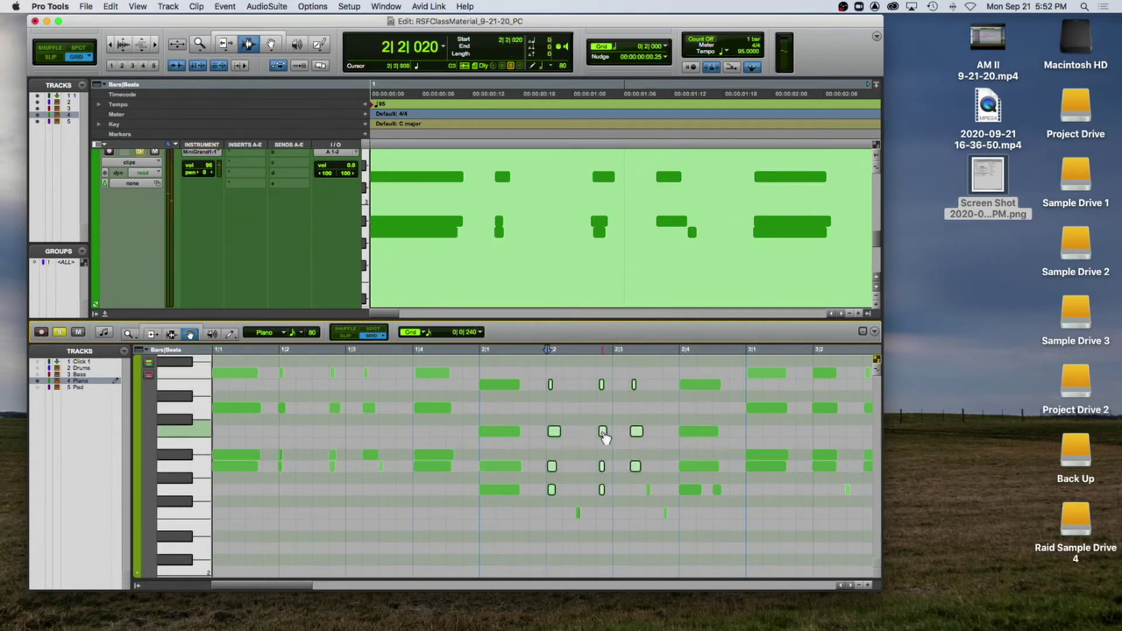
click(576, 433)
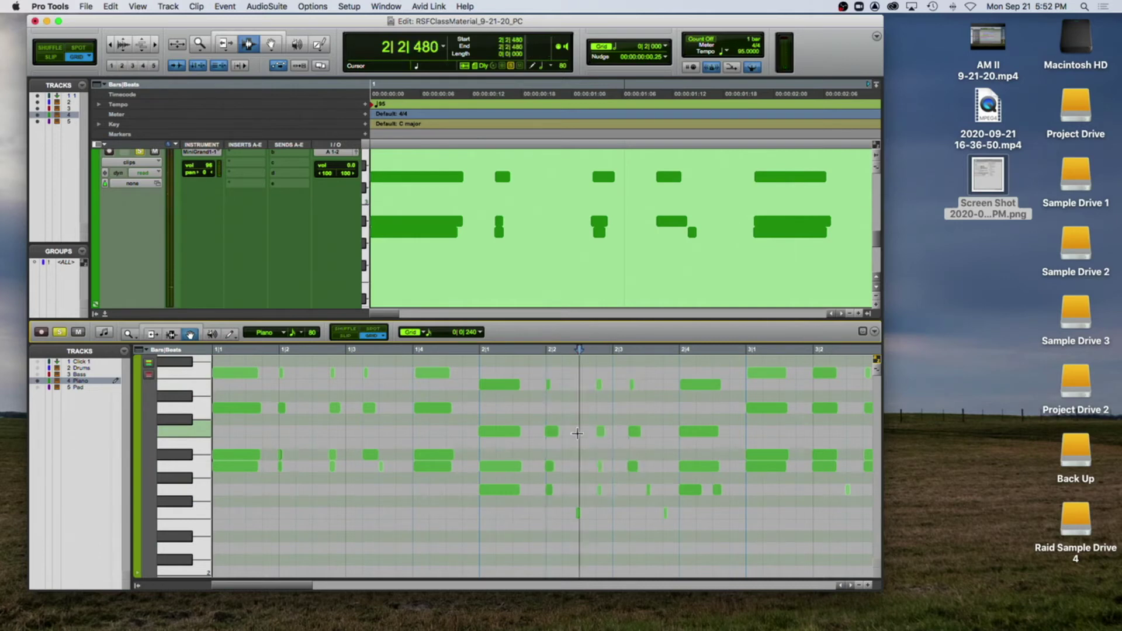
Step: Move the low F2 Piano note in bar 2 to 2|2|480 and play the soloed Piano from the beginning
click(577, 514)
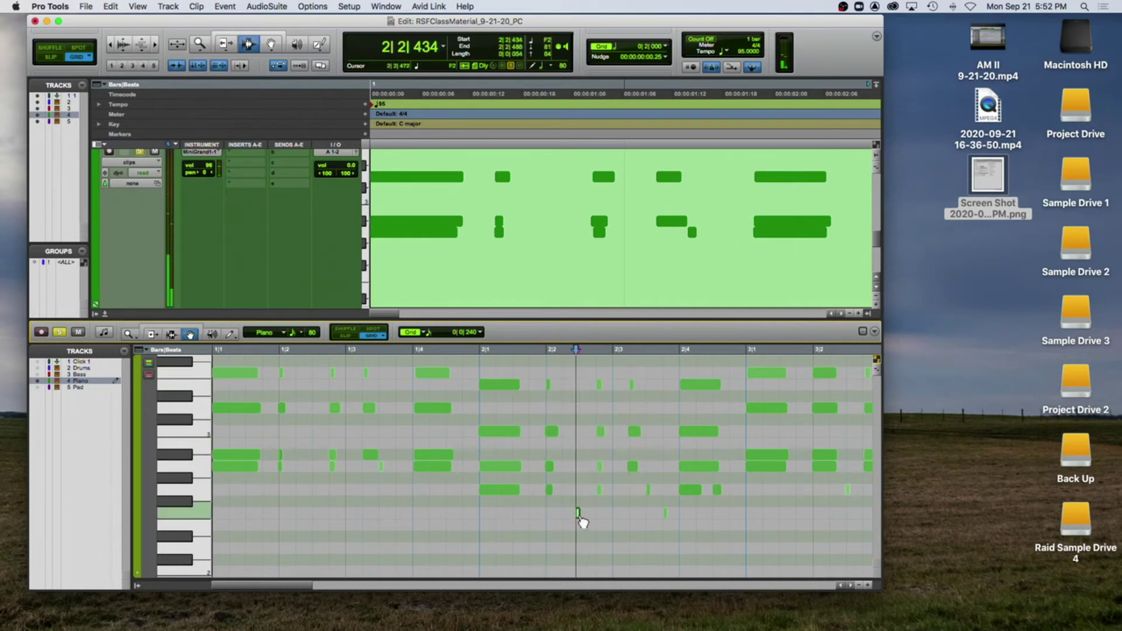
drag(580, 515, 583, 515)
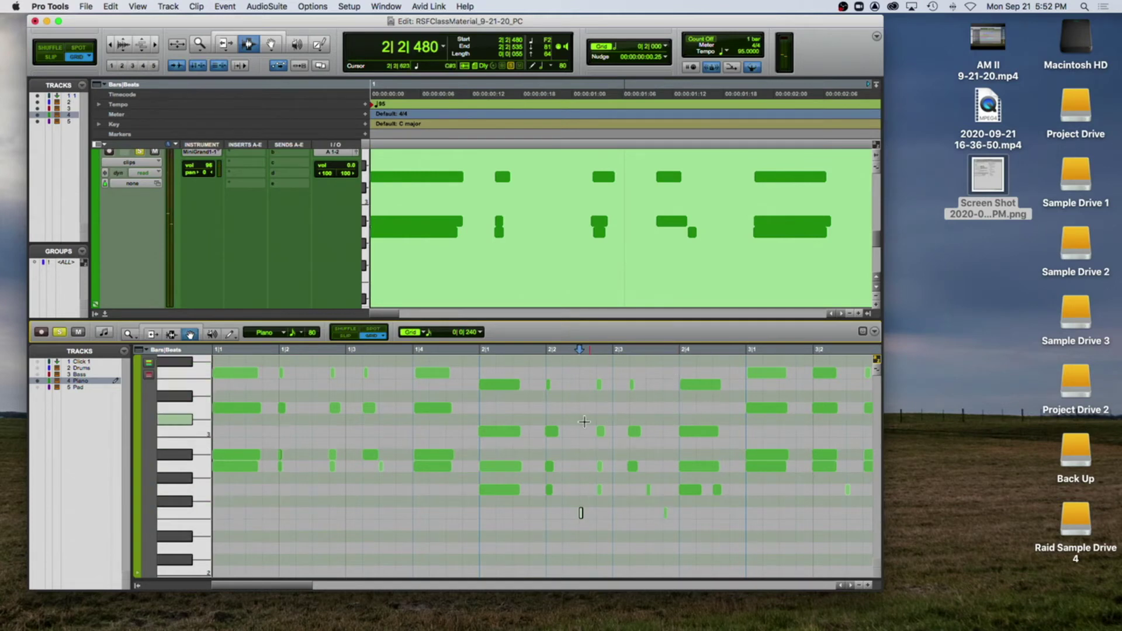
key(space)
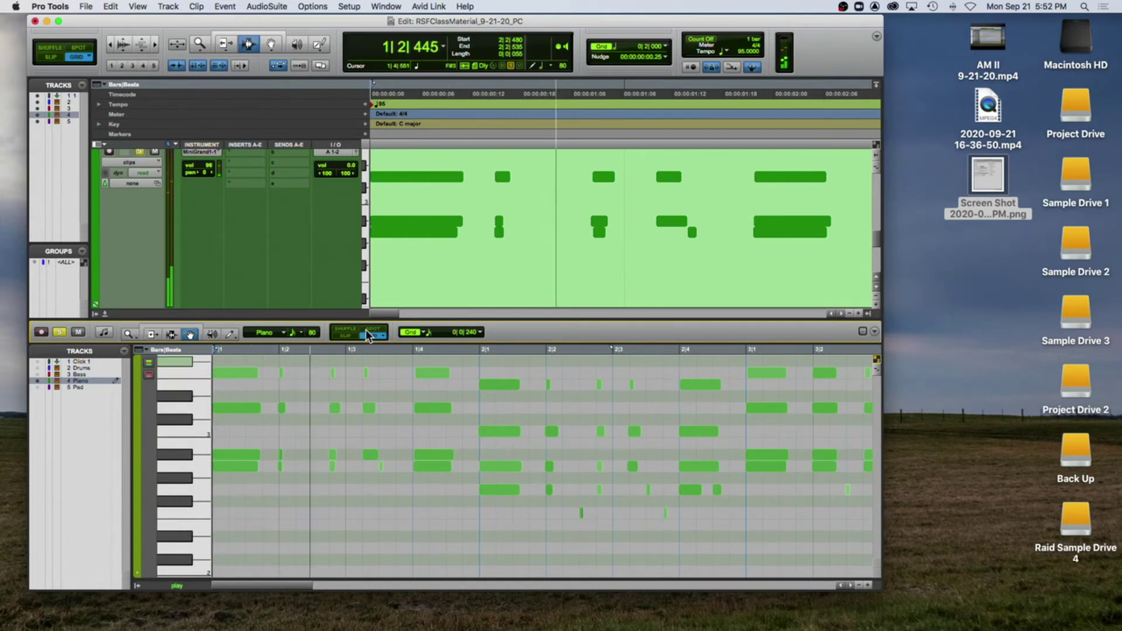
key(space)
Step: Solo the Drums and Bass tracks along with the Piano and play the session from the beginning
click(139, 152)
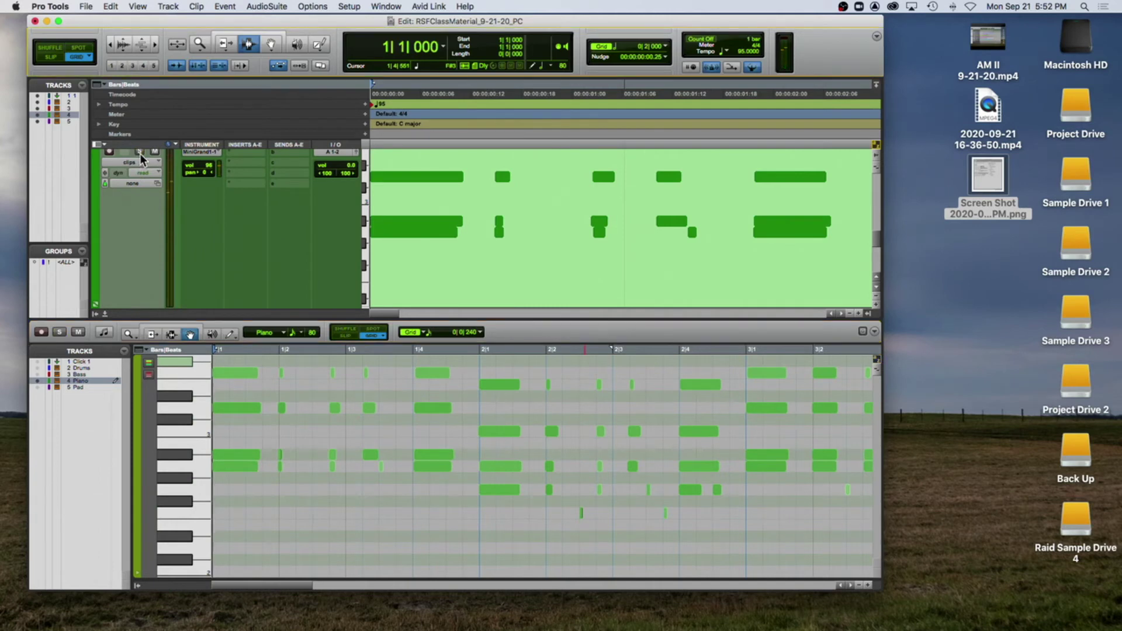
click(139, 152)
scroll(153, 184, up, 4)
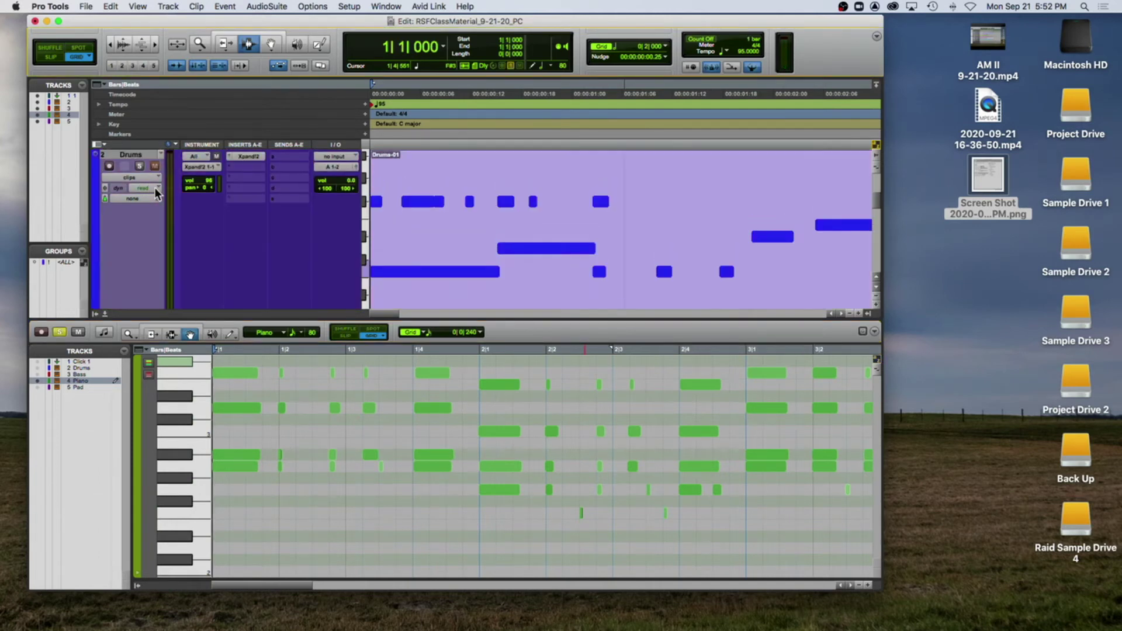
scroll(147, 183, down, 2)
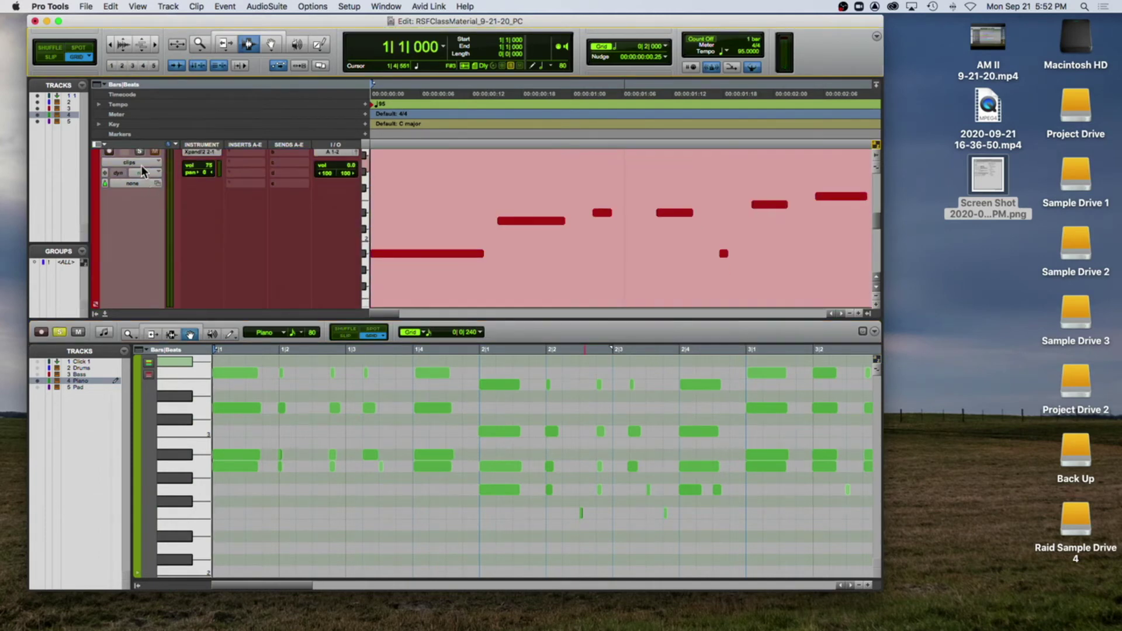
key(space)
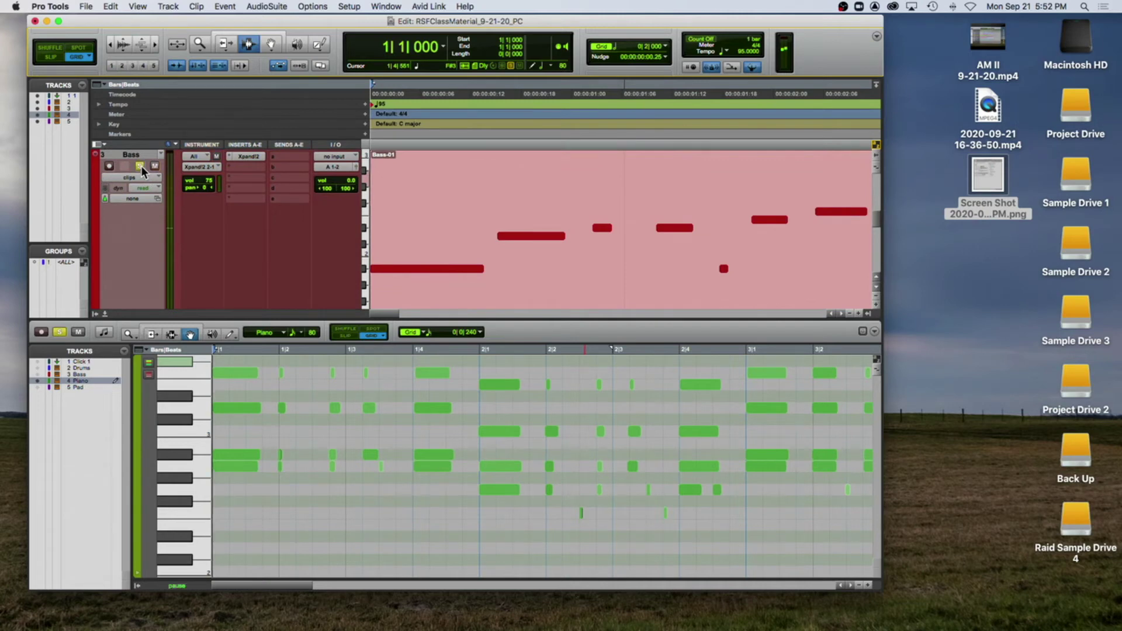
key(super+bracketleft)
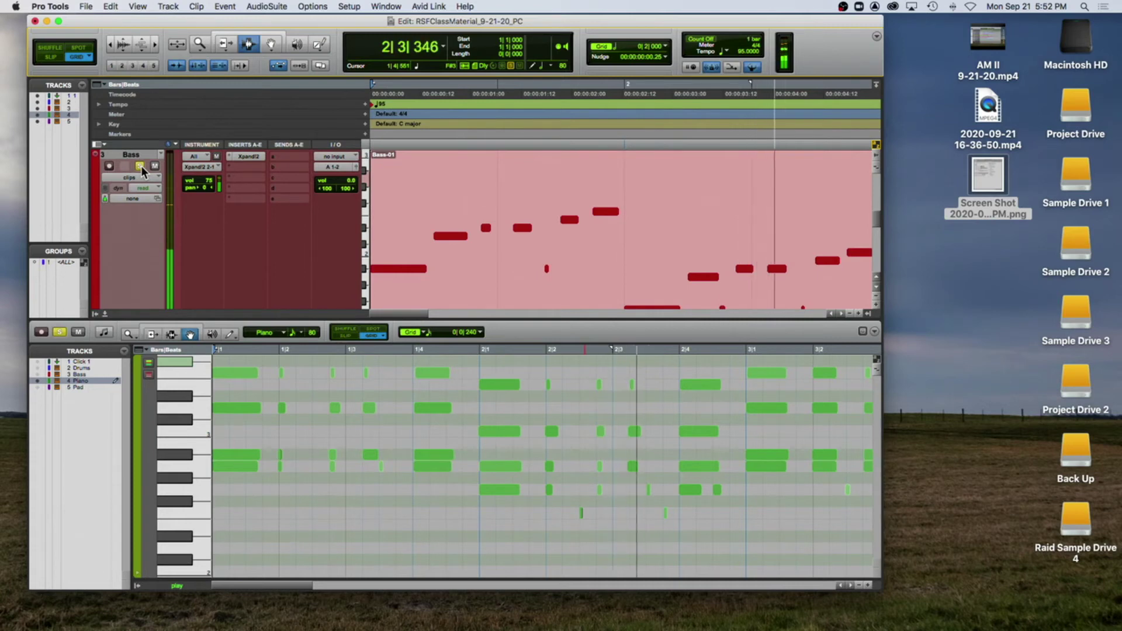
key(space)
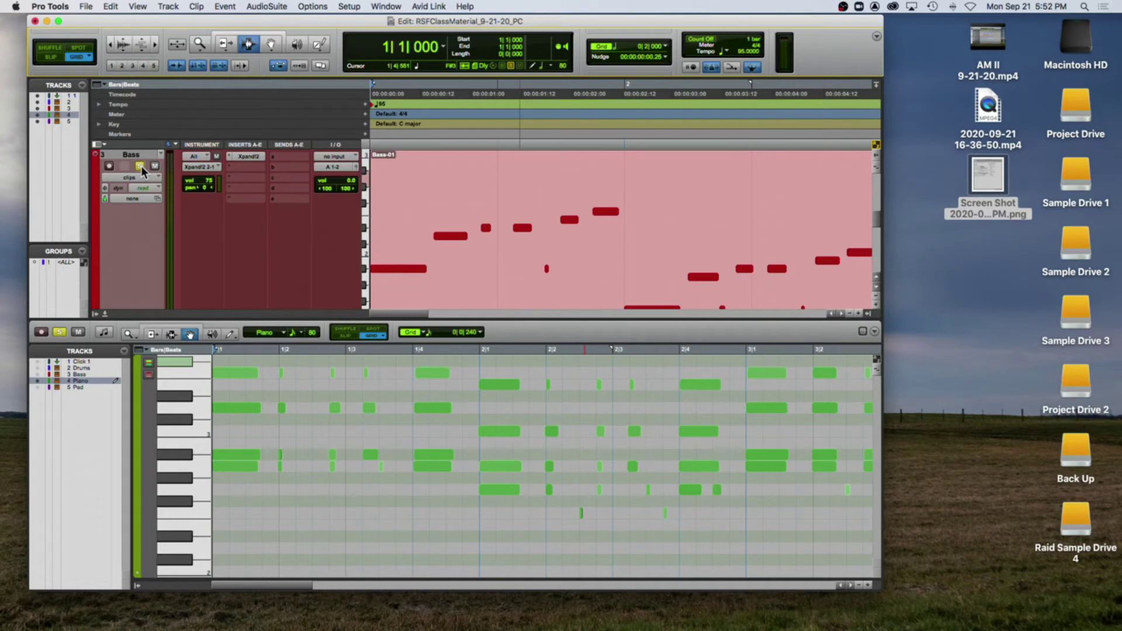
key(super+bracketleft)
key(super+bracketleft)
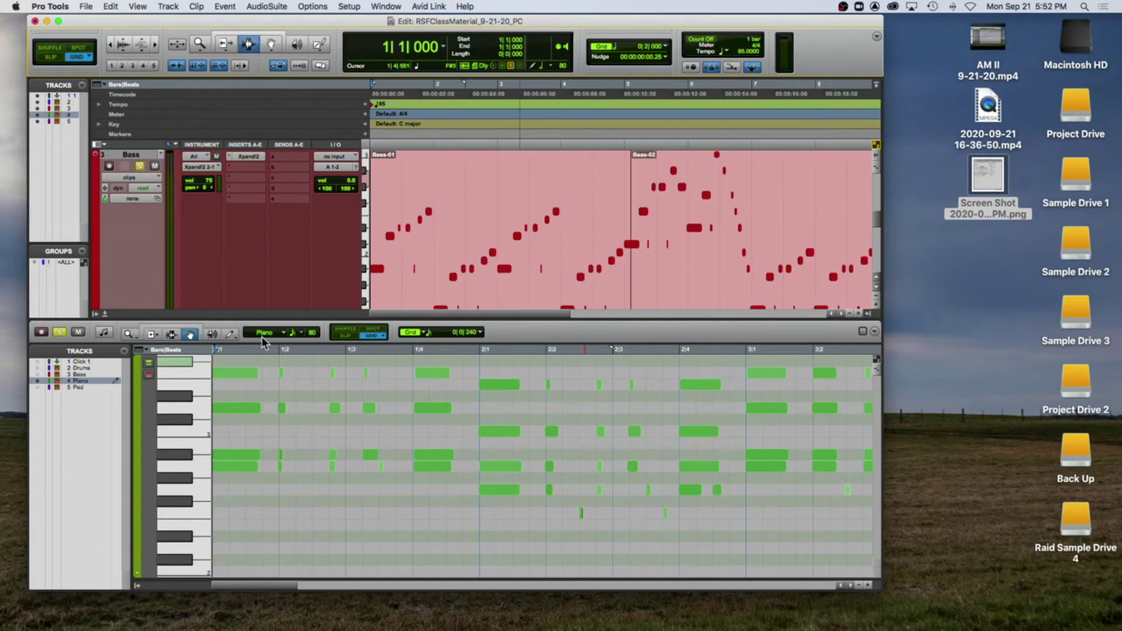
click(310, 359)
key(super+bracketleft)
key(super+bracketleft)
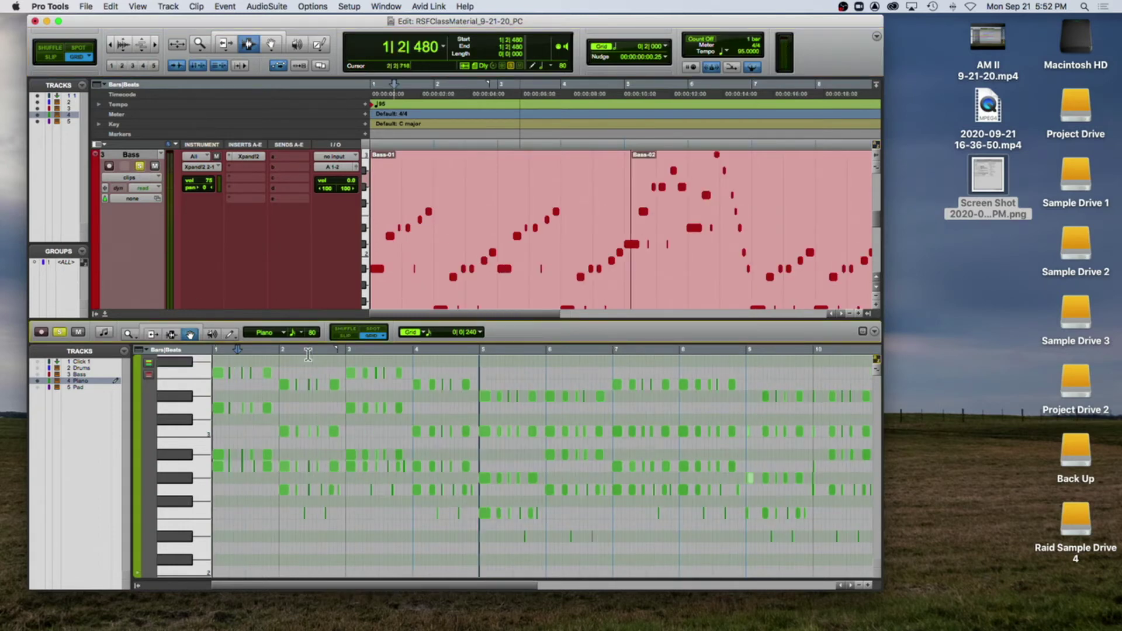
key(super+bracketright)
key(super+bracketright)
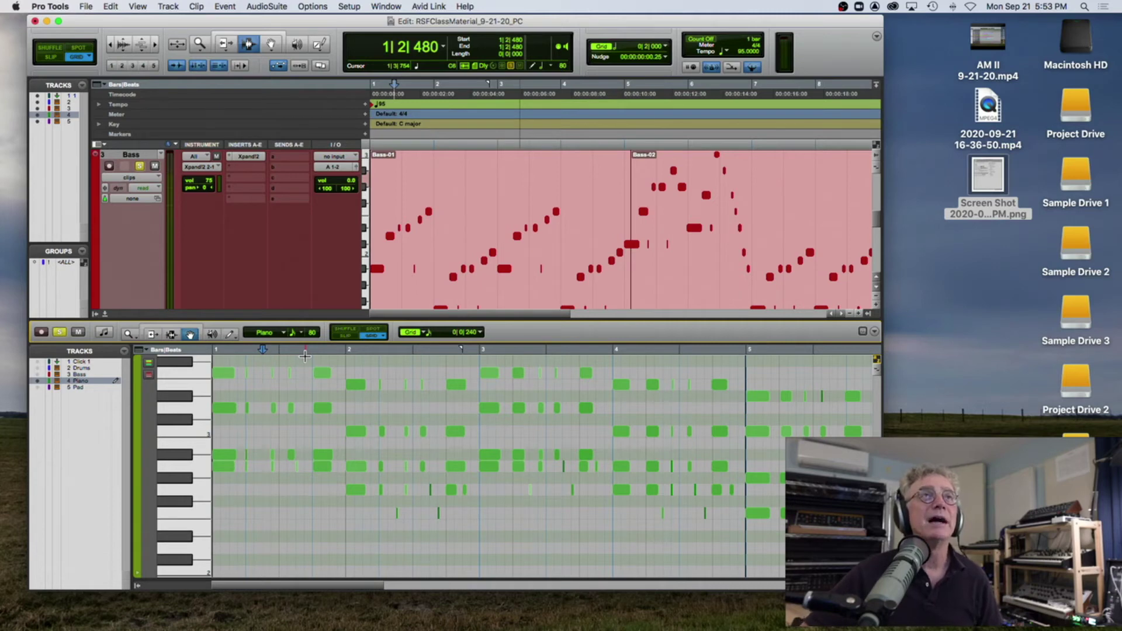
Step: Set the MIDI Editor to Slip mode and shift the two middle notes of the bar 1 beat 4 Piano chord slightly later
key(super+bracketright)
key(super+bracketright)
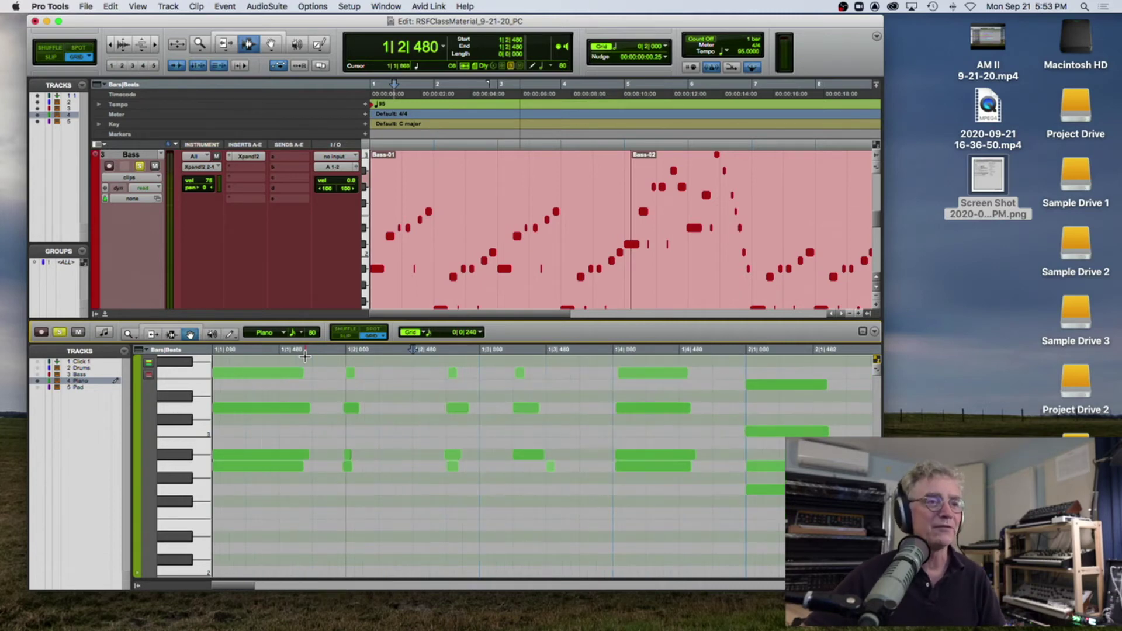
key(super+bracketright)
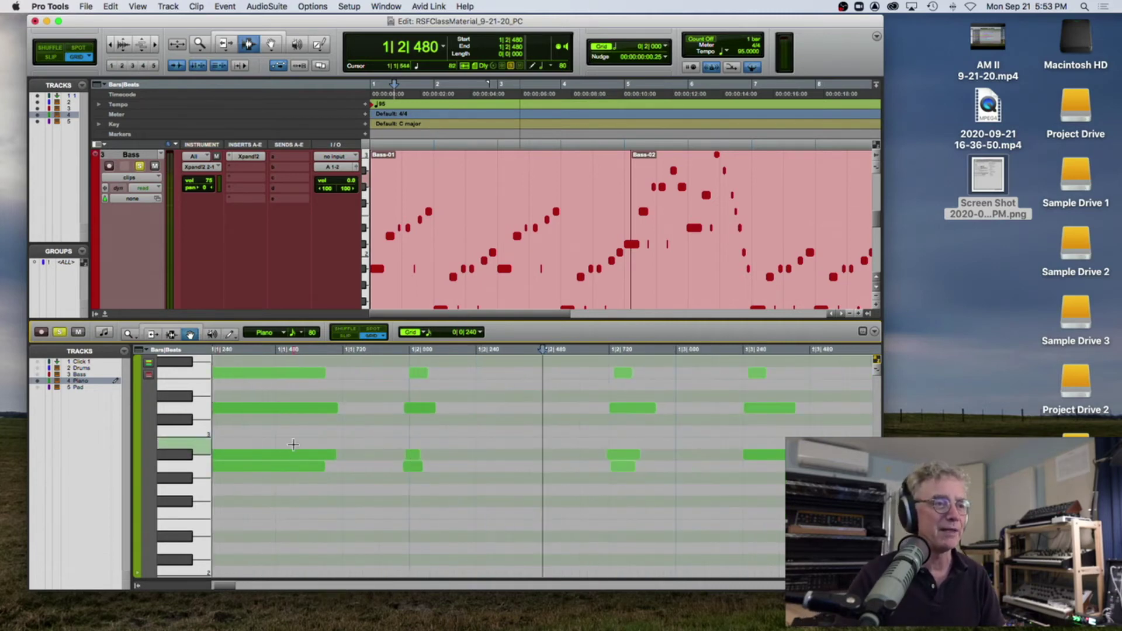
scroll(419, 438, right, 5)
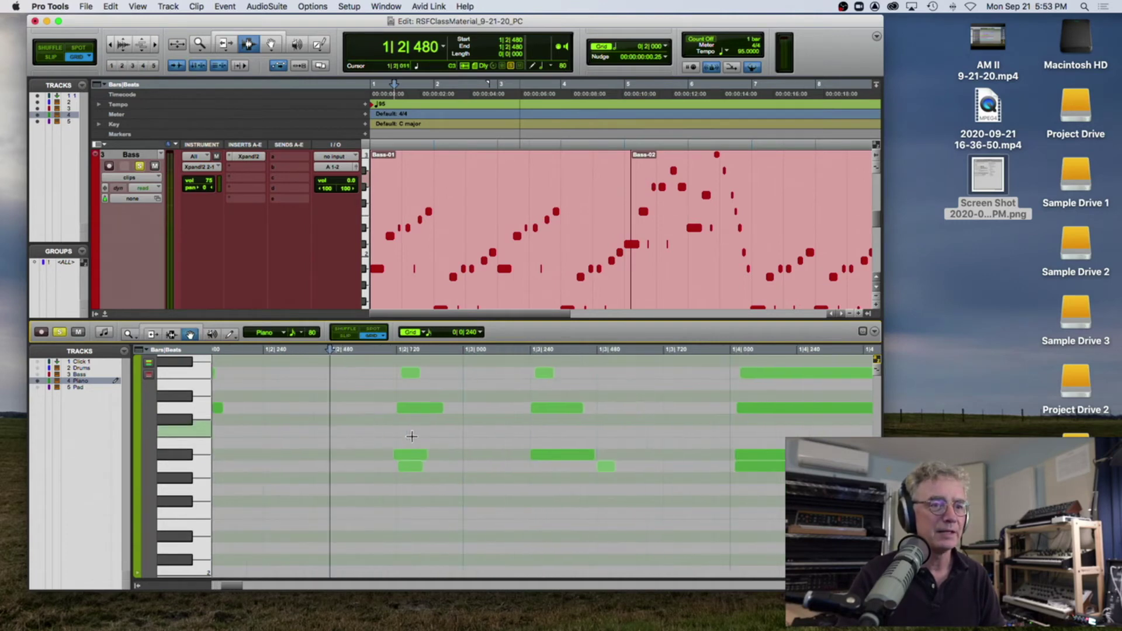
scroll(411, 436, right, 3)
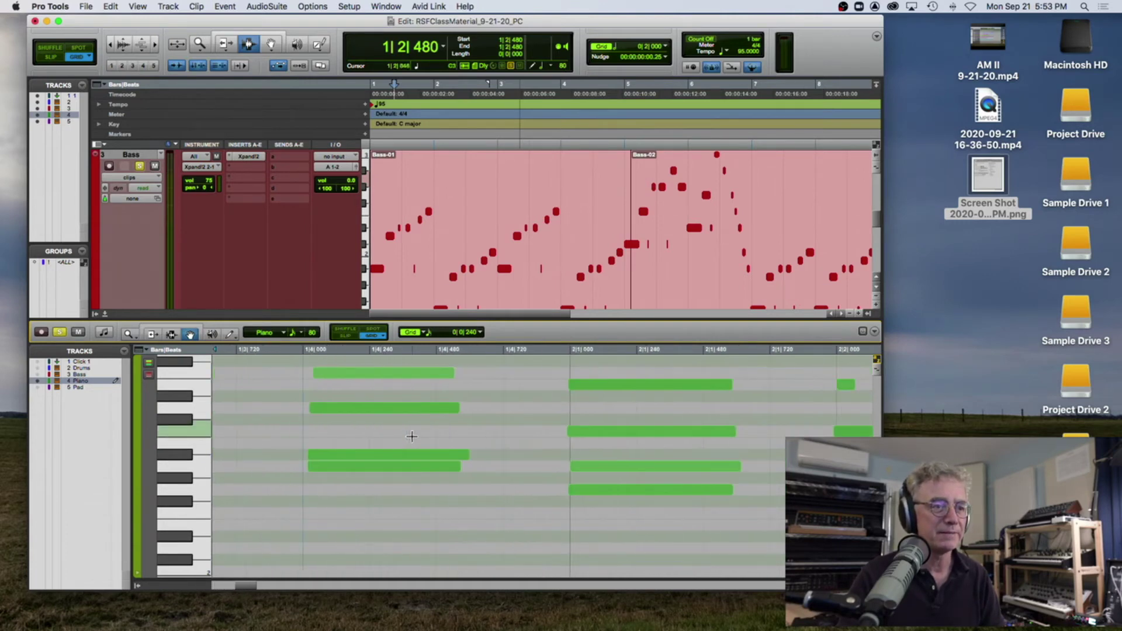
scroll(411, 437, left, 1)
click(346, 336)
click(359, 379)
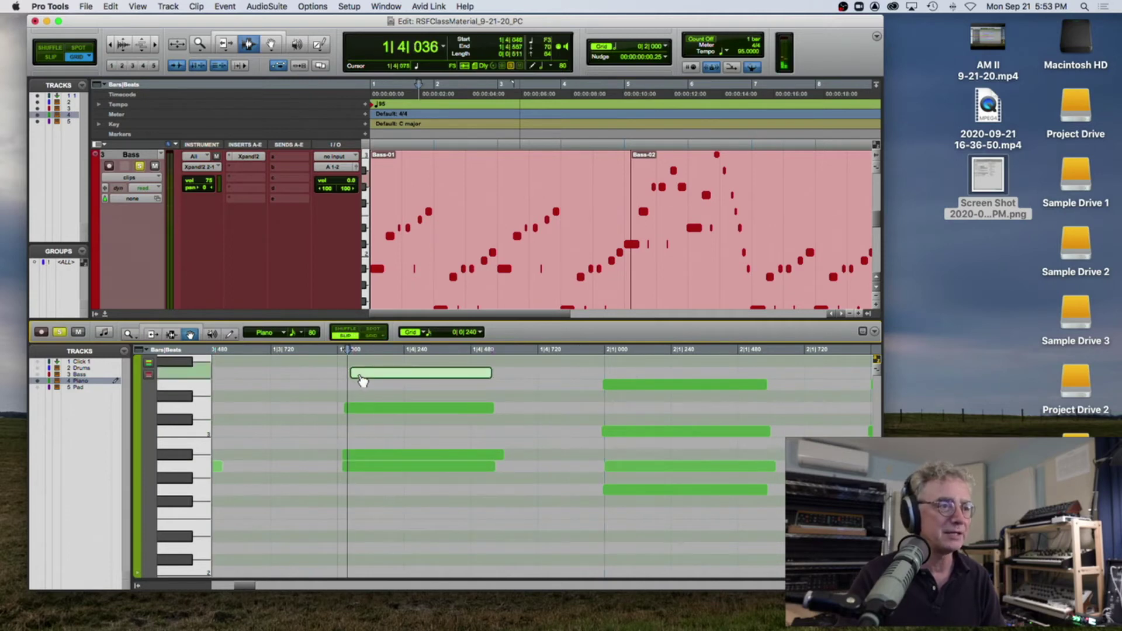
click(363, 408)
drag(363, 408, 372, 407)
click(357, 456)
drag(357, 456, 361, 455)
Step: Return to Grid mode, select the whole bar 1 beat 4 chord, and move it earlier until its second-lowest note starts at 1|4|000
click(376, 334)
drag(346, 352, 403, 352)
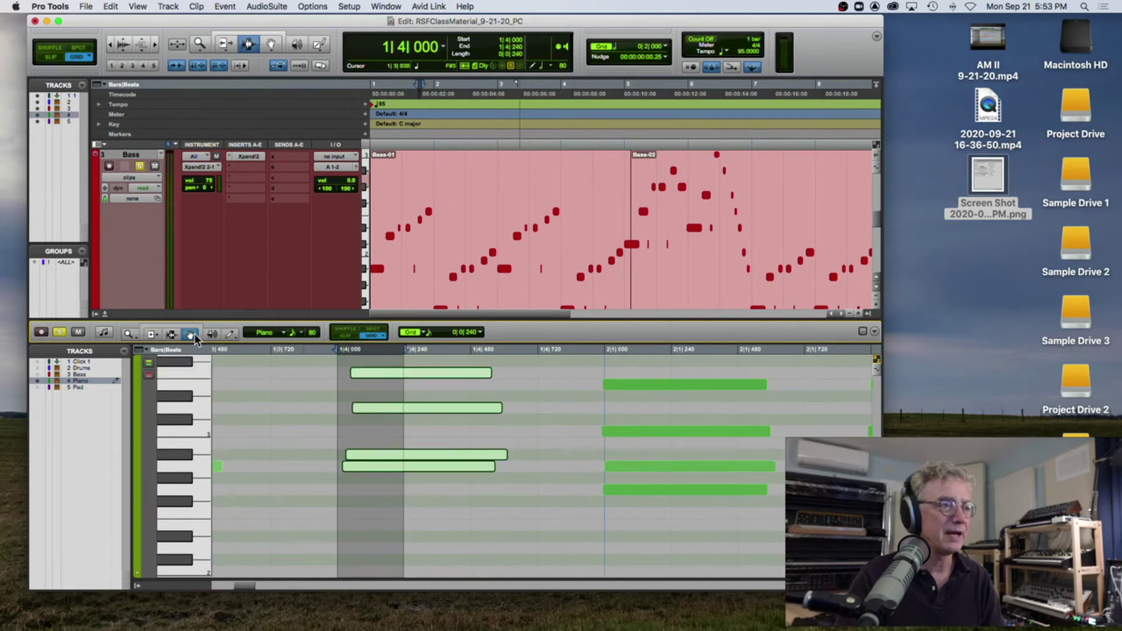
drag(363, 456, 353, 459)
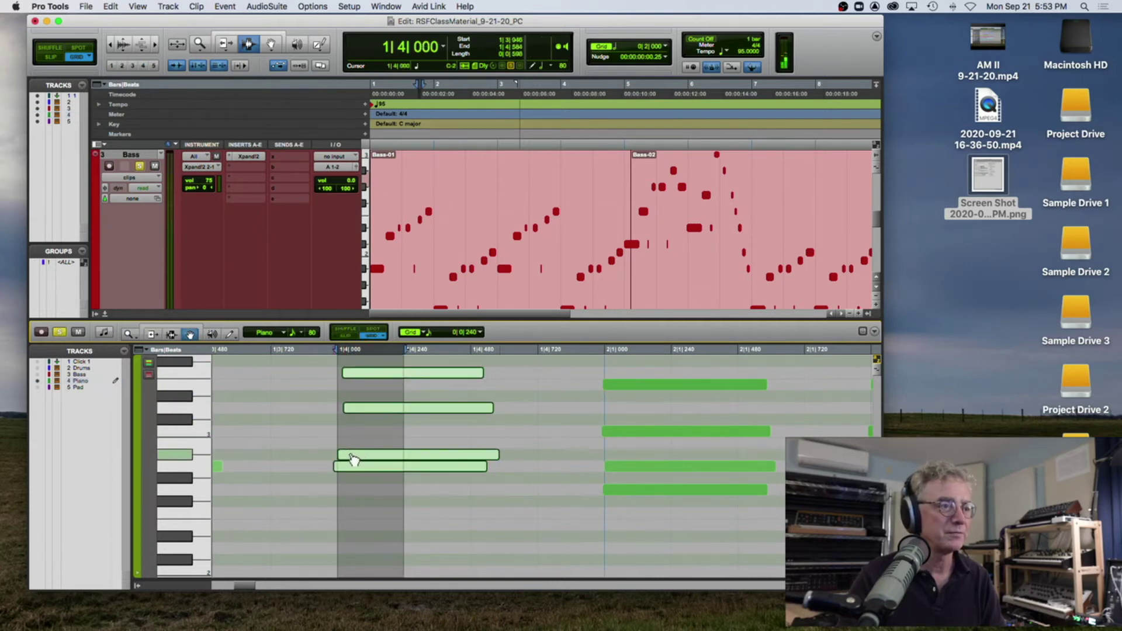
click(350, 458)
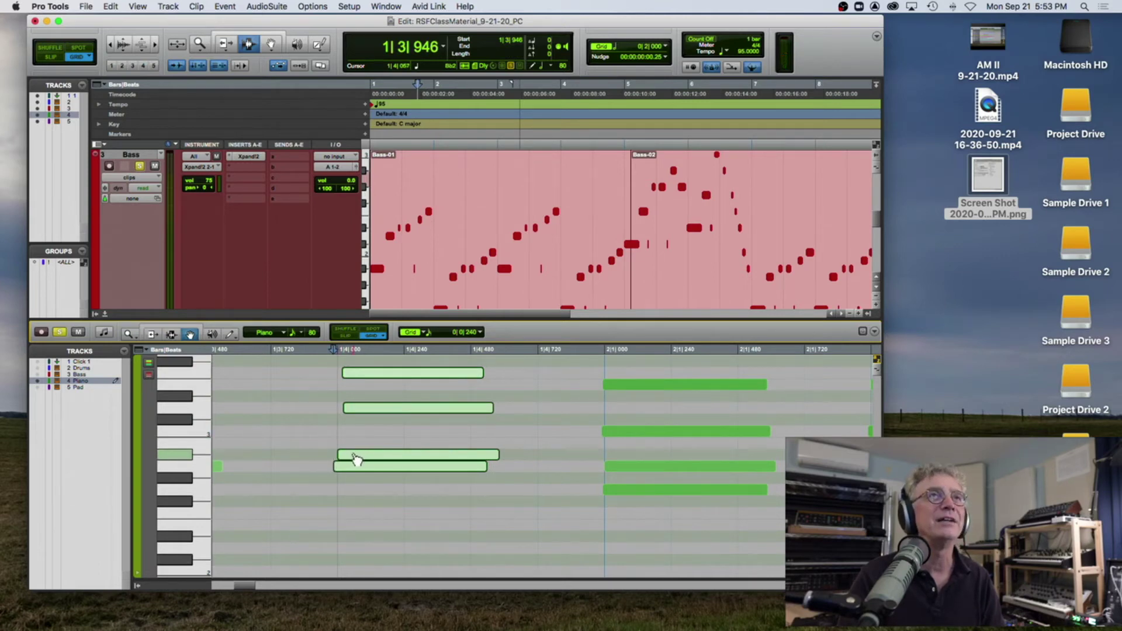
Step: Undo the last chord move and try aligning the bar 1 beat 4 Piano chord to 1|4|000 by its second-lowest note and its top note
key(super+z)
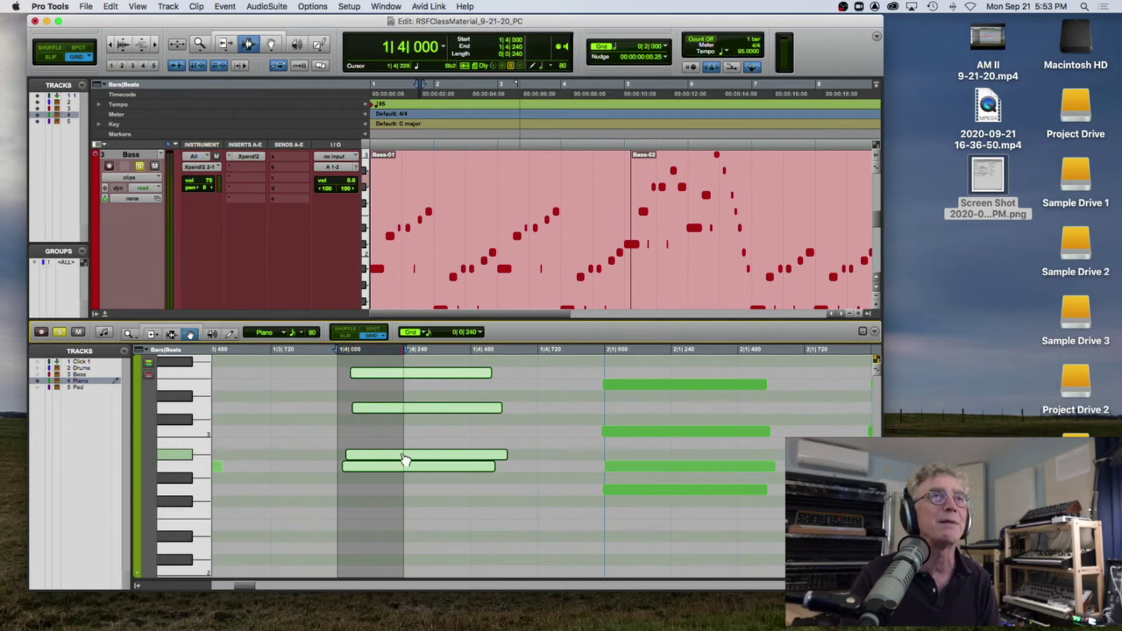
drag(403, 459, 396, 460)
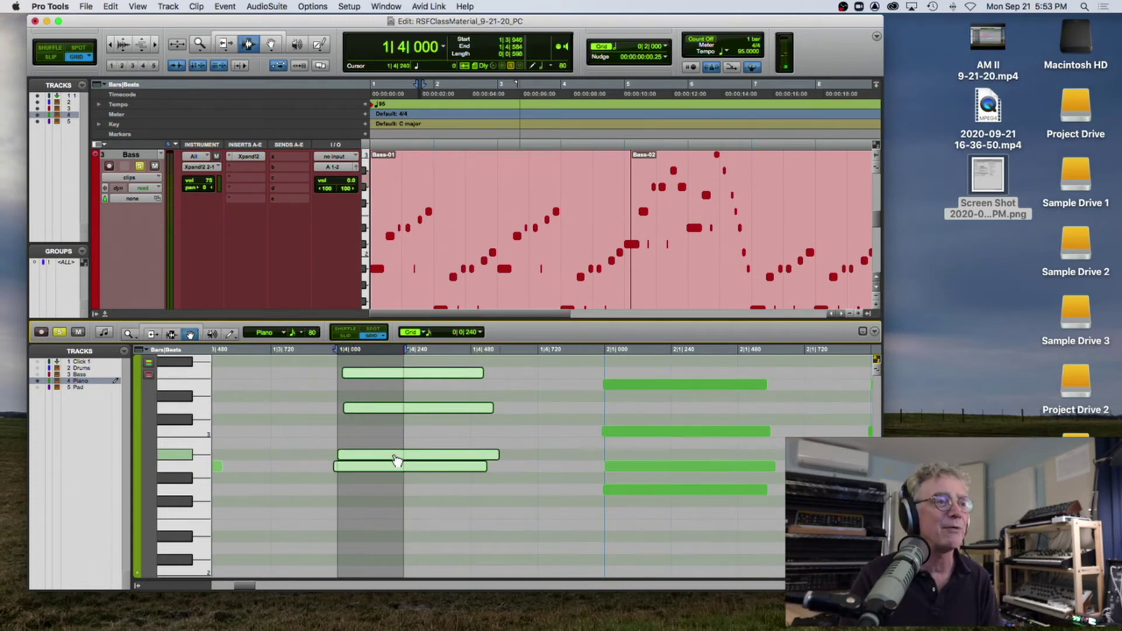
drag(383, 373, 372, 376)
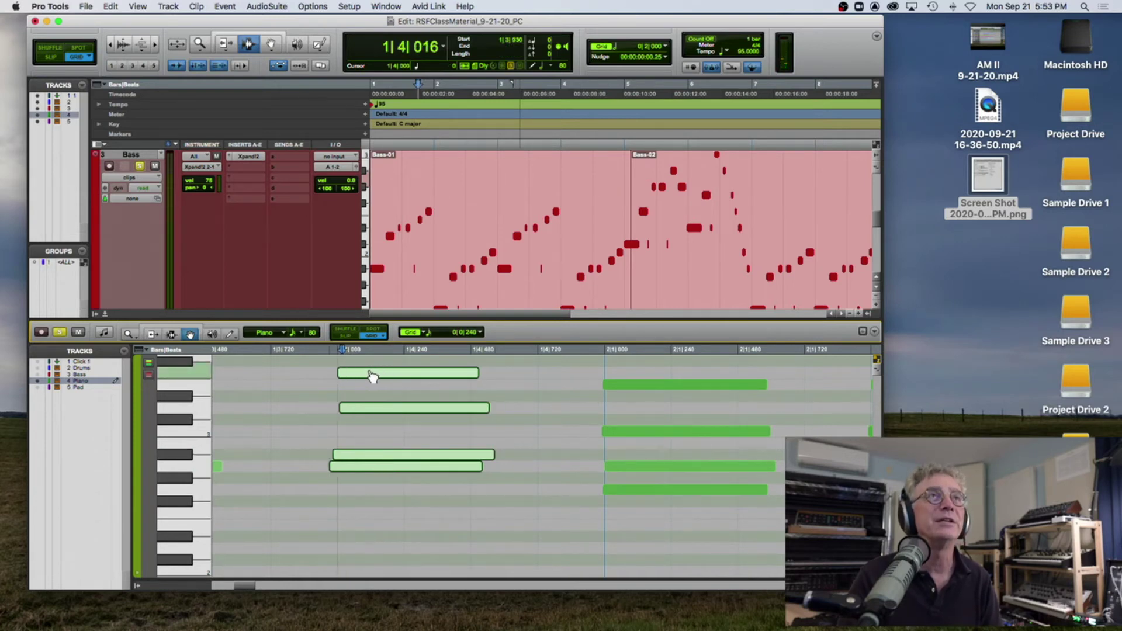
key(KP_Add)
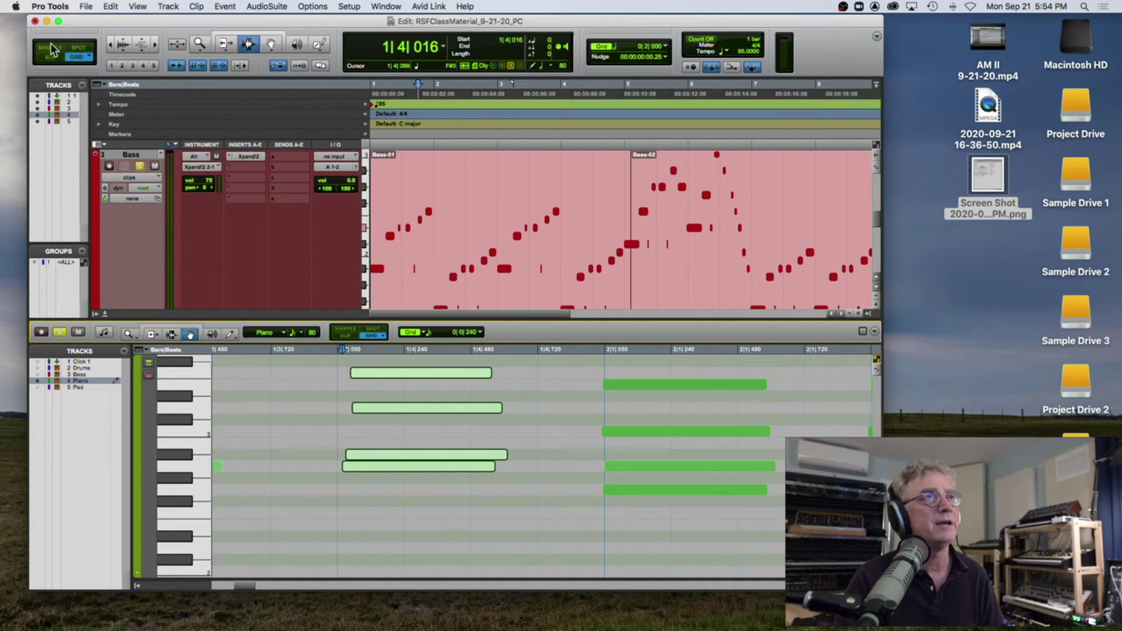
Step: In Slip mode, shift the selected bar 1 beat 4 Piano chord earlier until its top note sits at 1|4|000, and return to Grid mode
click(347, 335)
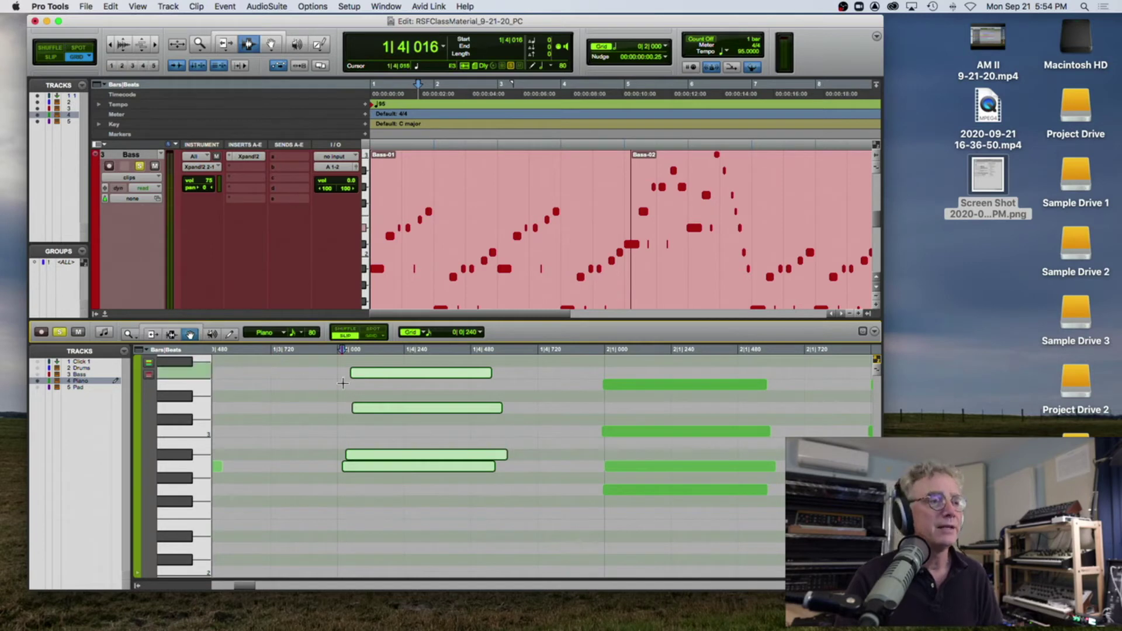
mouse_move(369, 379)
mouse_down()
mouse_move(346, 378)
mouse_move(381, 380)
mouse_move(347, 376)
mouse_move(359, 379)
mouse_up()
click(371, 336)
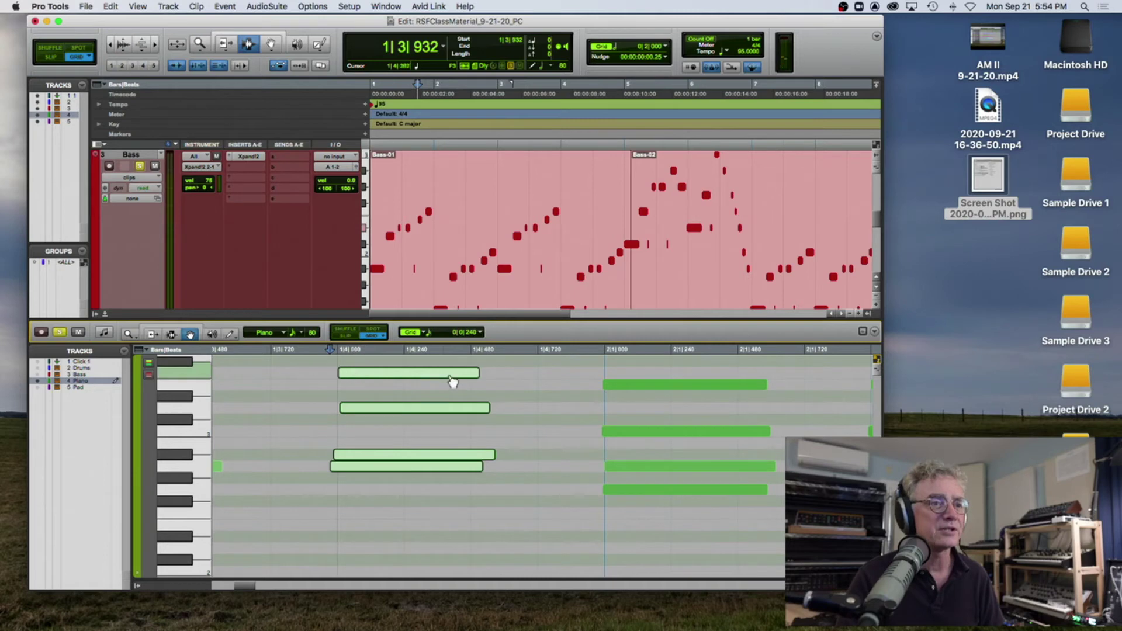
Step: Inspect the Piano chords further along bar 2, selecting the one near 2|3|240 and the one at 2|4|000
scroll(565, 368, right, 5)
scroll(564, 368, right, 2)
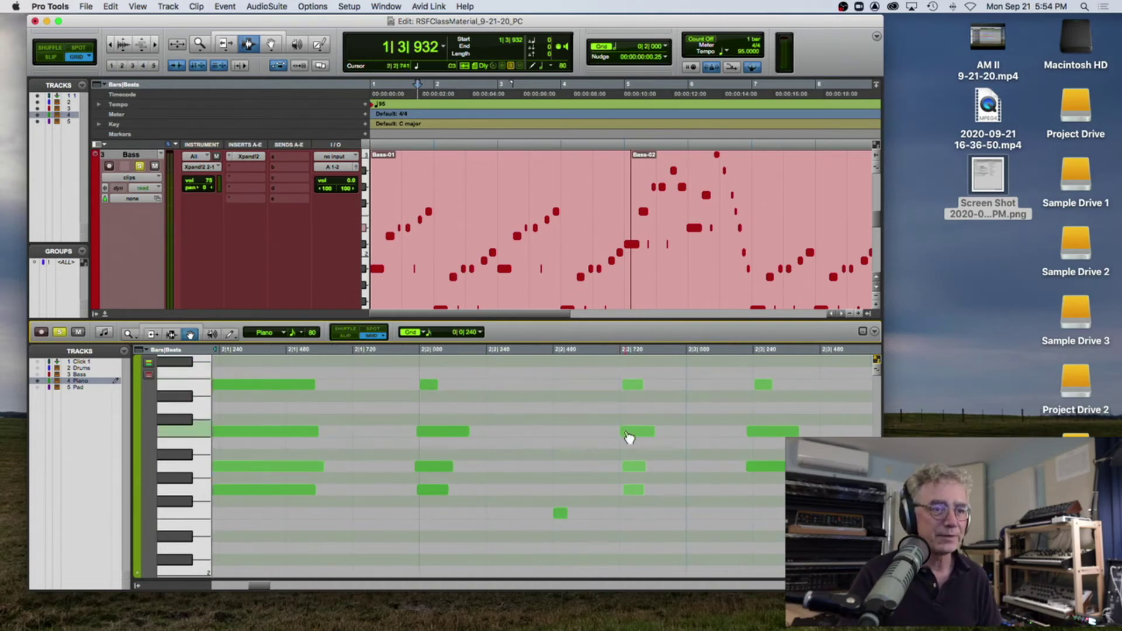
click(752, 381)
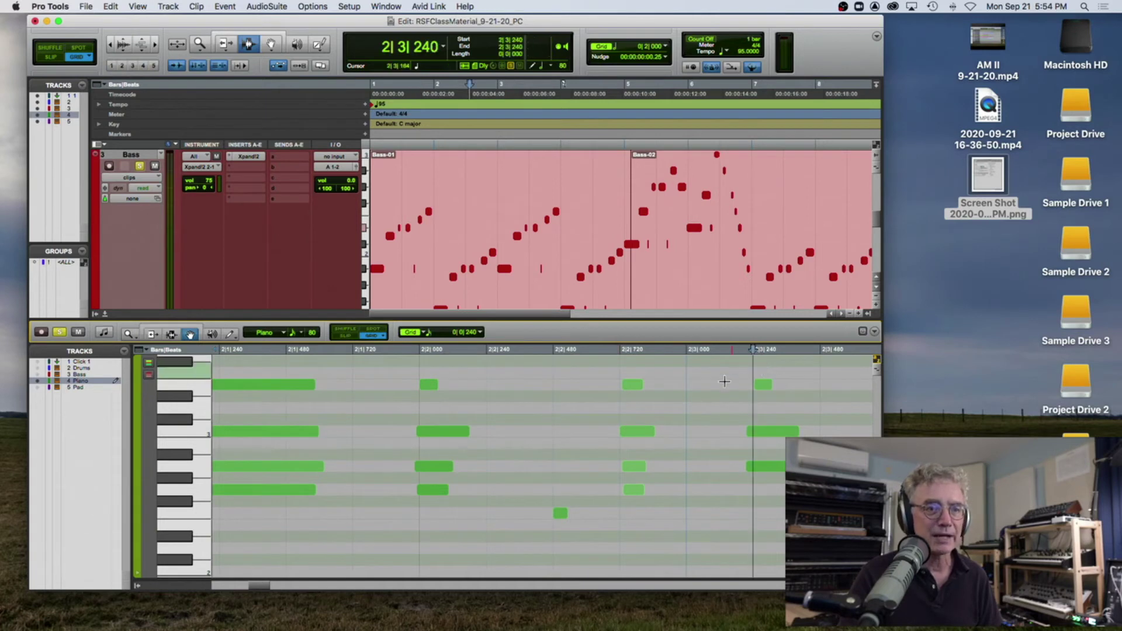
drag(709, 373, 800, 469)
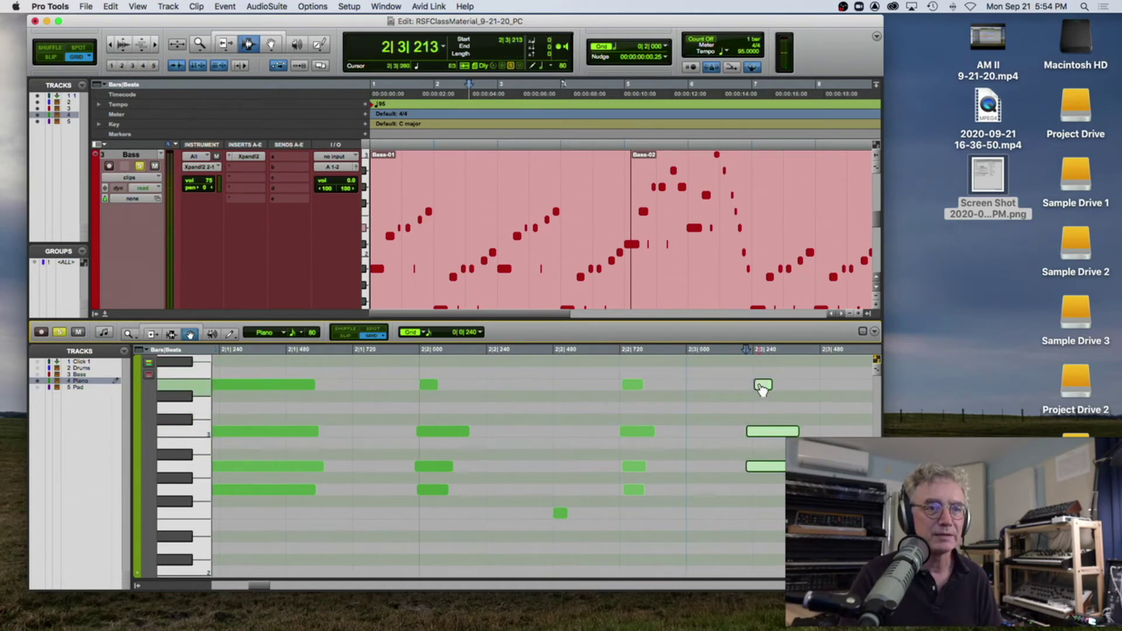
scroll(753, 389, right, 5)
drag(666, 377, 709, 495)
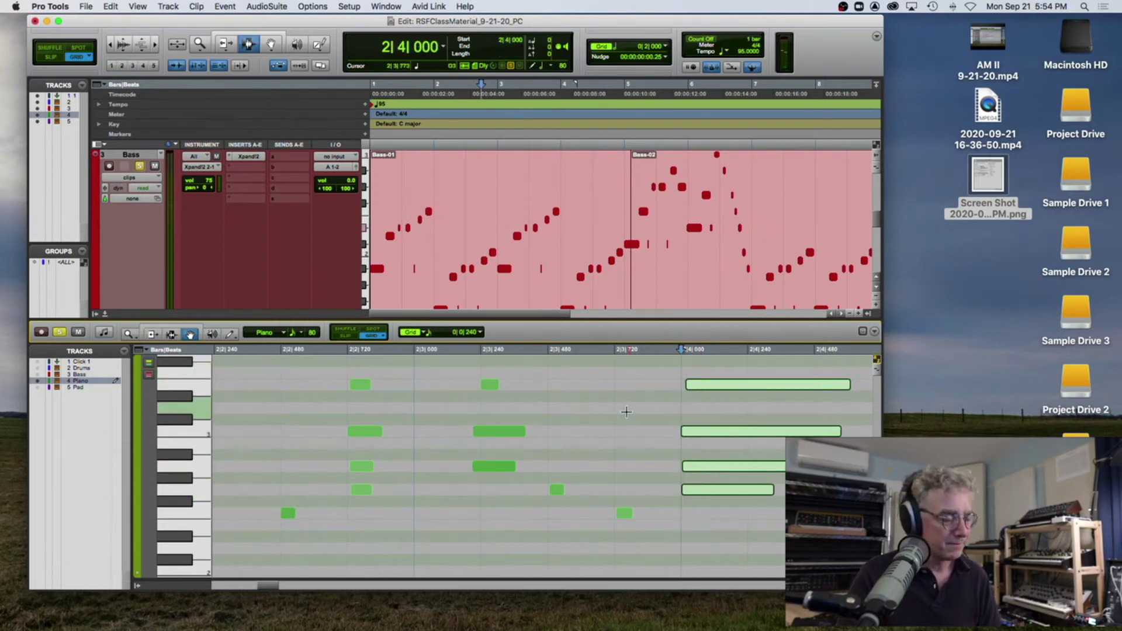
Step: Zoom the MIDI Editor out horizontally and play the soloed tracks from the beginning
key(super+bracketleft)
key(Return)
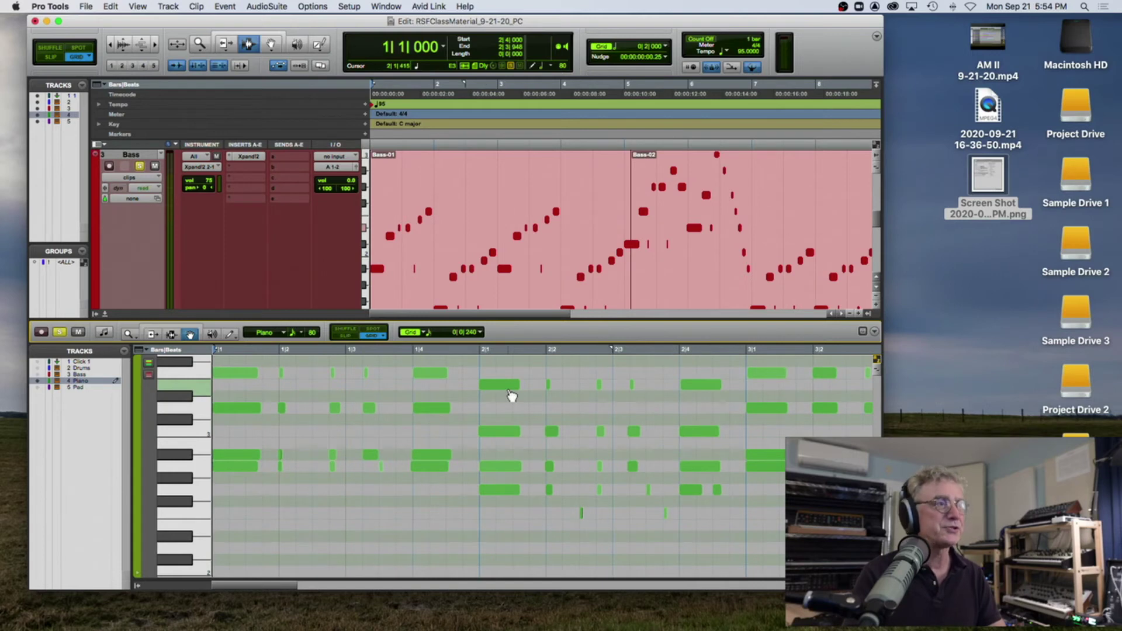
key(space)
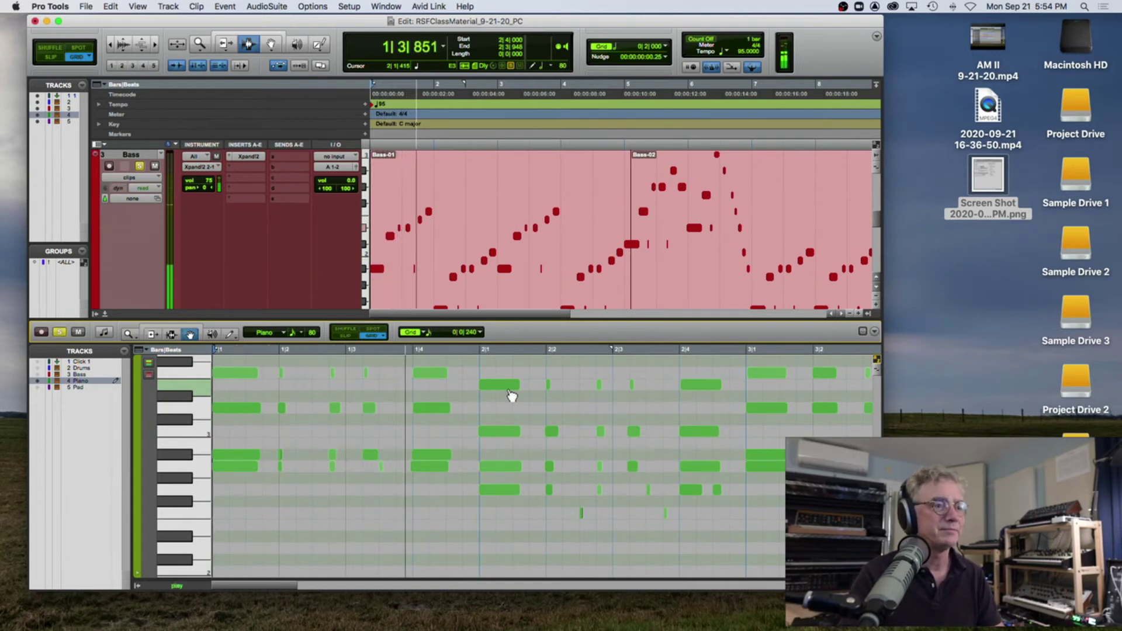
key(super+bracketleft)
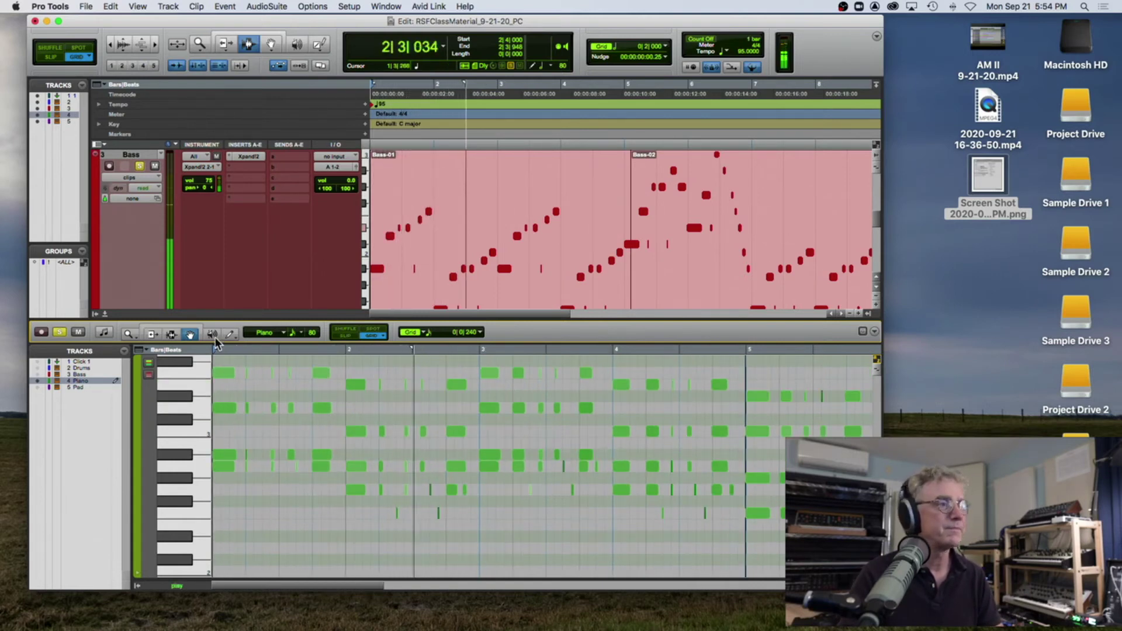
key(space)
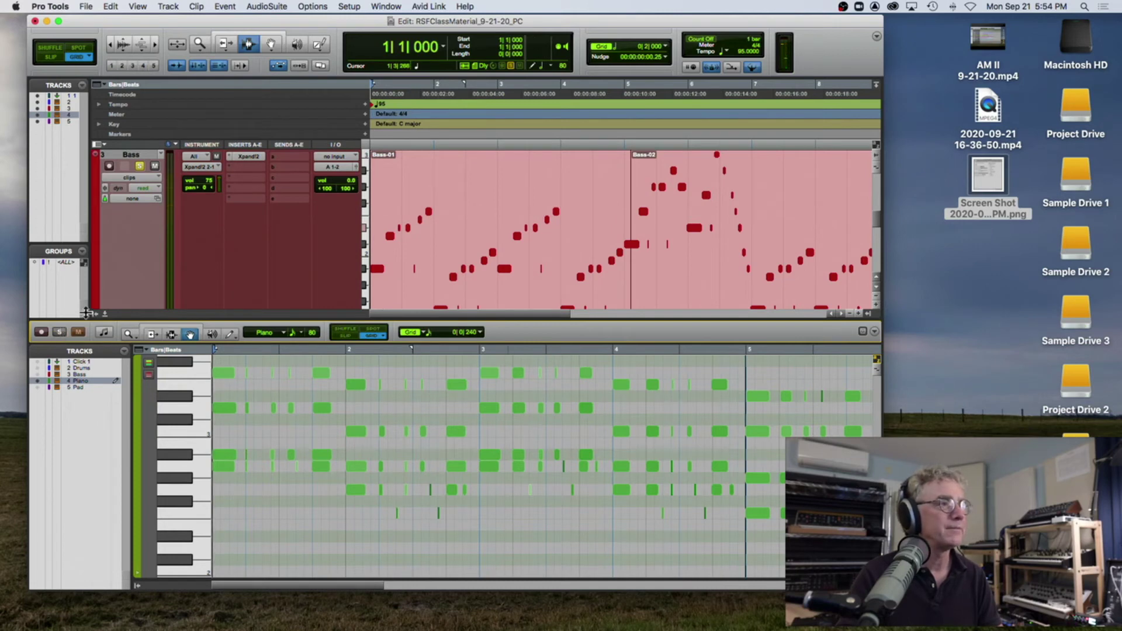
Step: Clear the remaining track solos, including the Bass, and enlarge the Edit window's track area to show the Piano and Pad
click(142, 167)
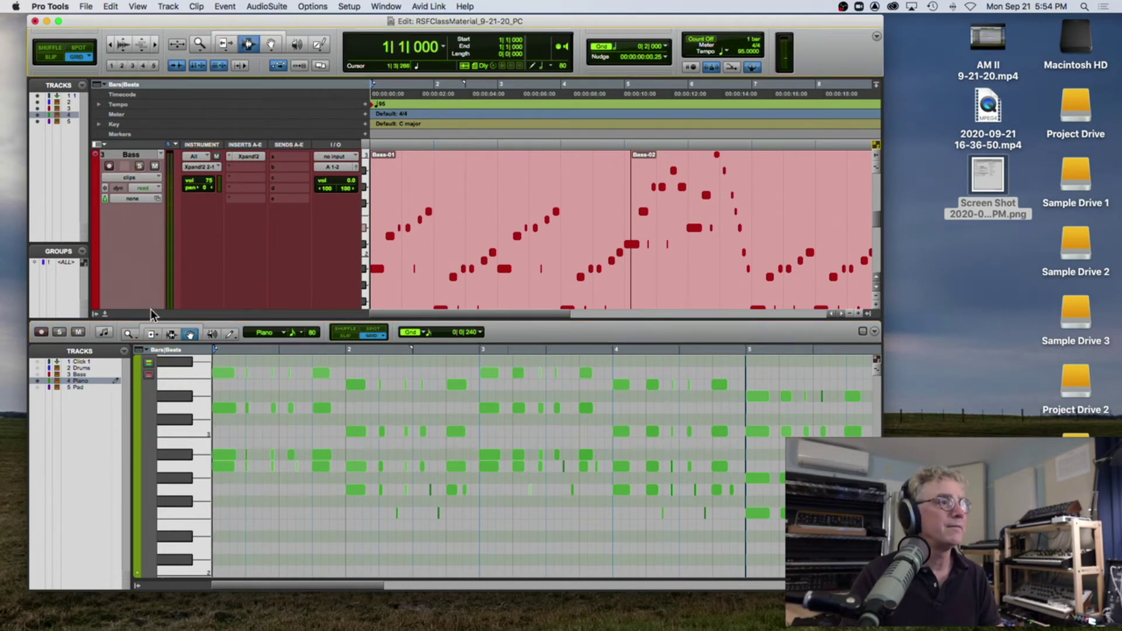
drag(148, 320, 147, 466)
scroll(245, 268, down, 5)
scroll(245, 269, up, 5)
scroll(244, 268, down, 5)
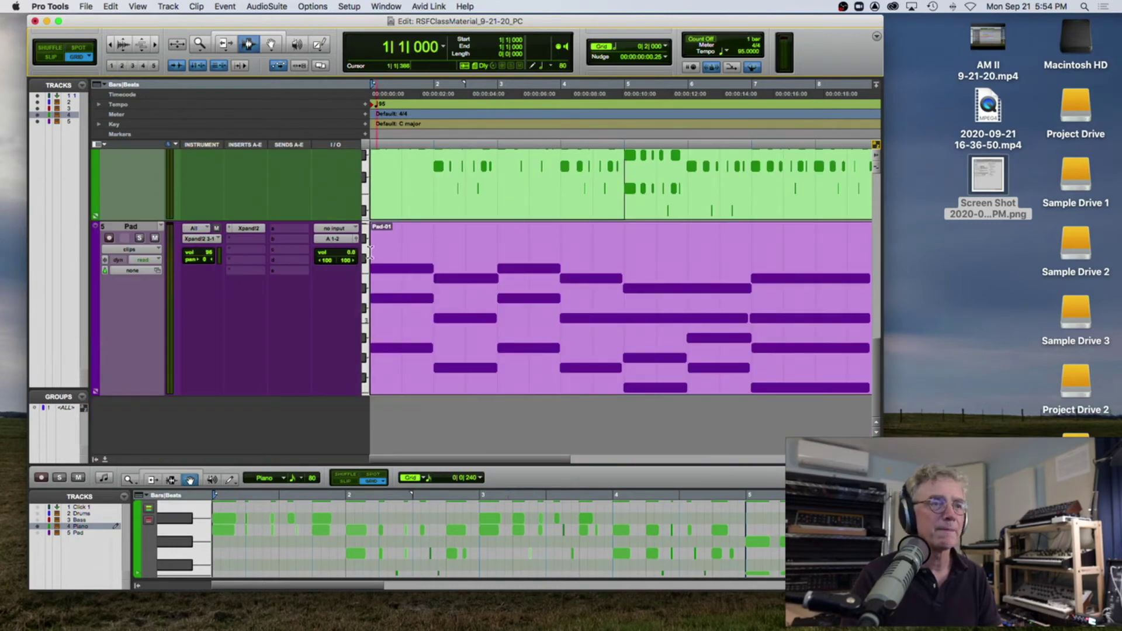
Step: Play all the unsoloed tracks, including the Pad, from the beginning and stop playback
key(space)
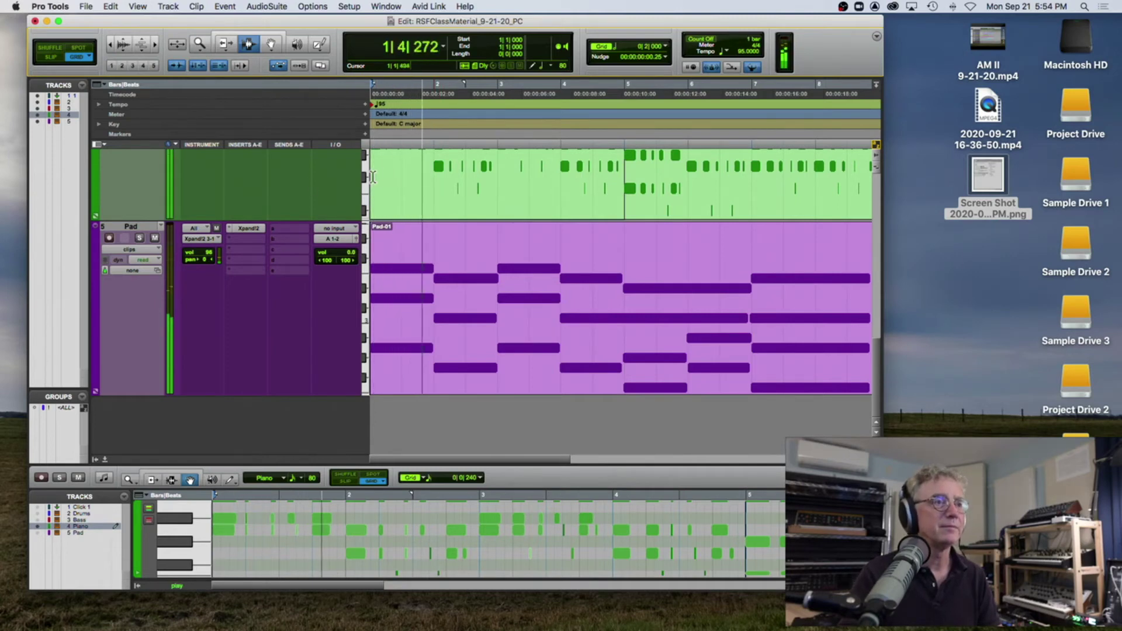
scroll(271, 178, up, 5)
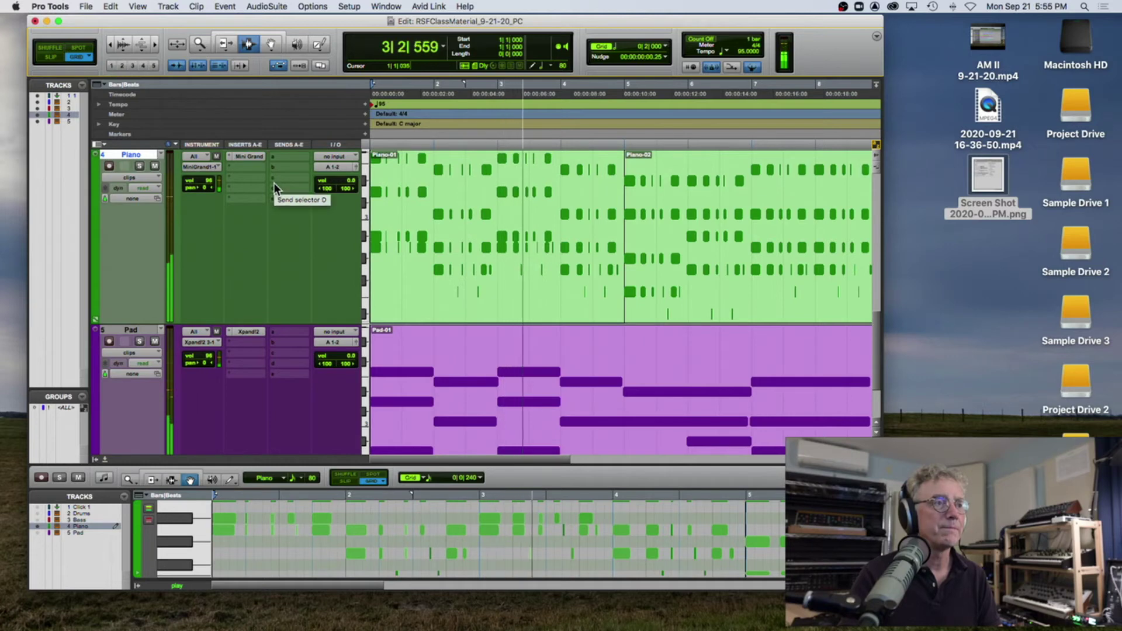
key(space)
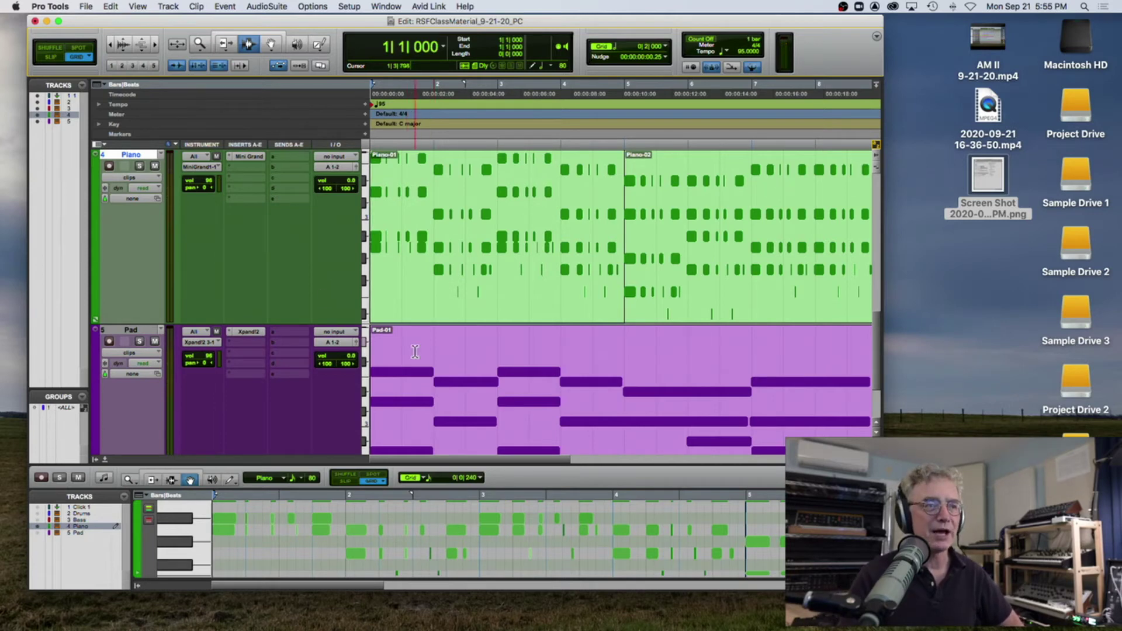
Step: Solo the Pad track, audition it briefly from the beginning, and unsolo it
click(140, 341)
key(space)
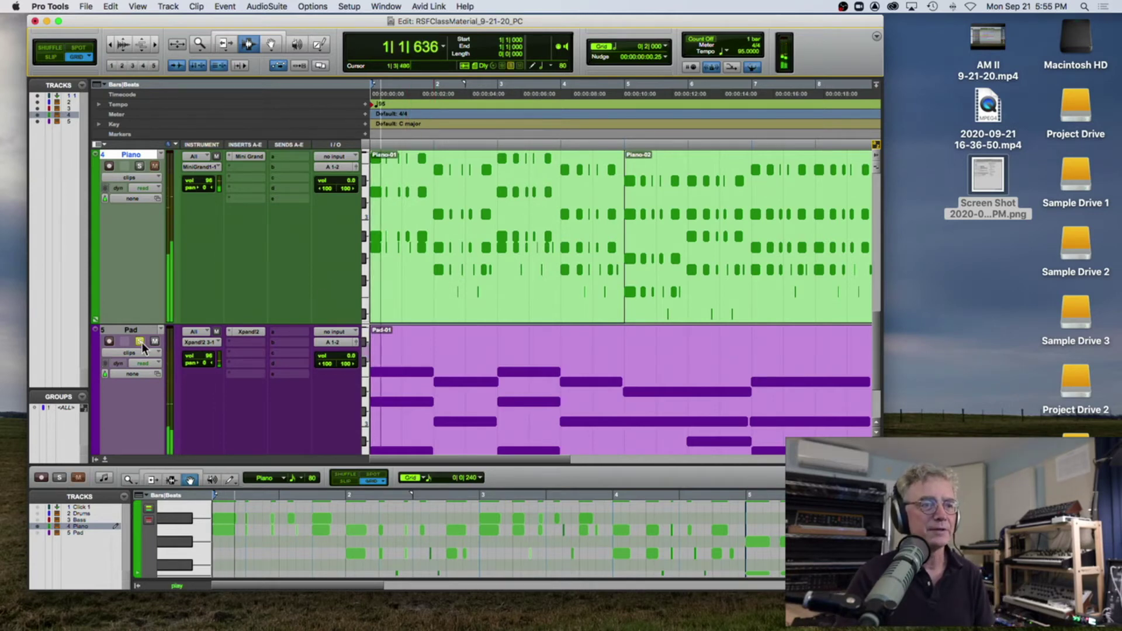
key(space)
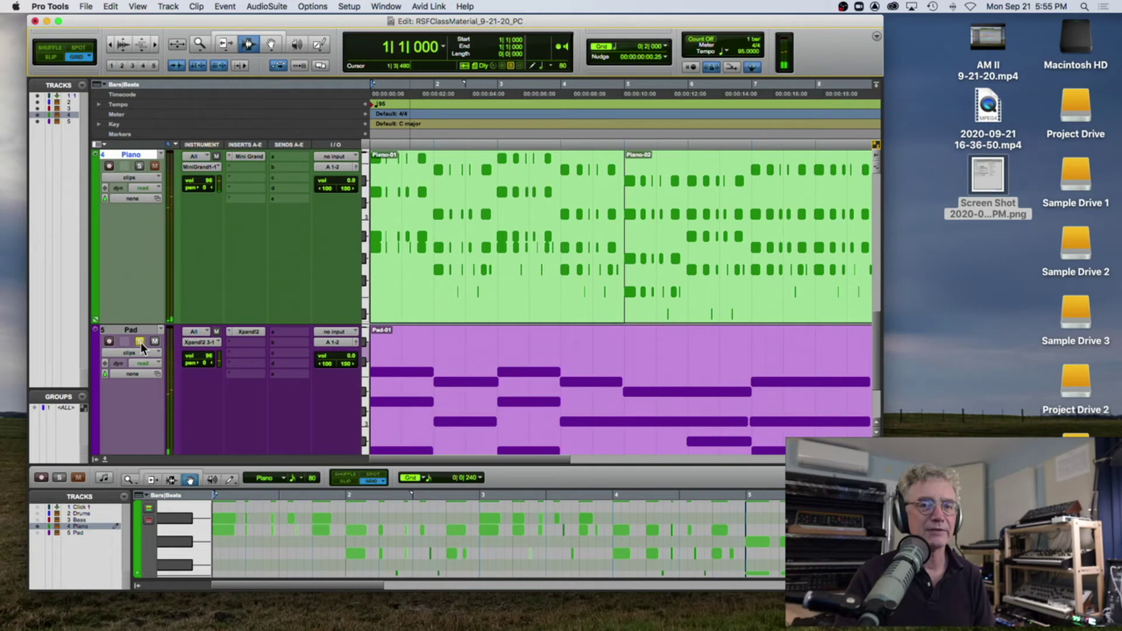
click(140, 342)
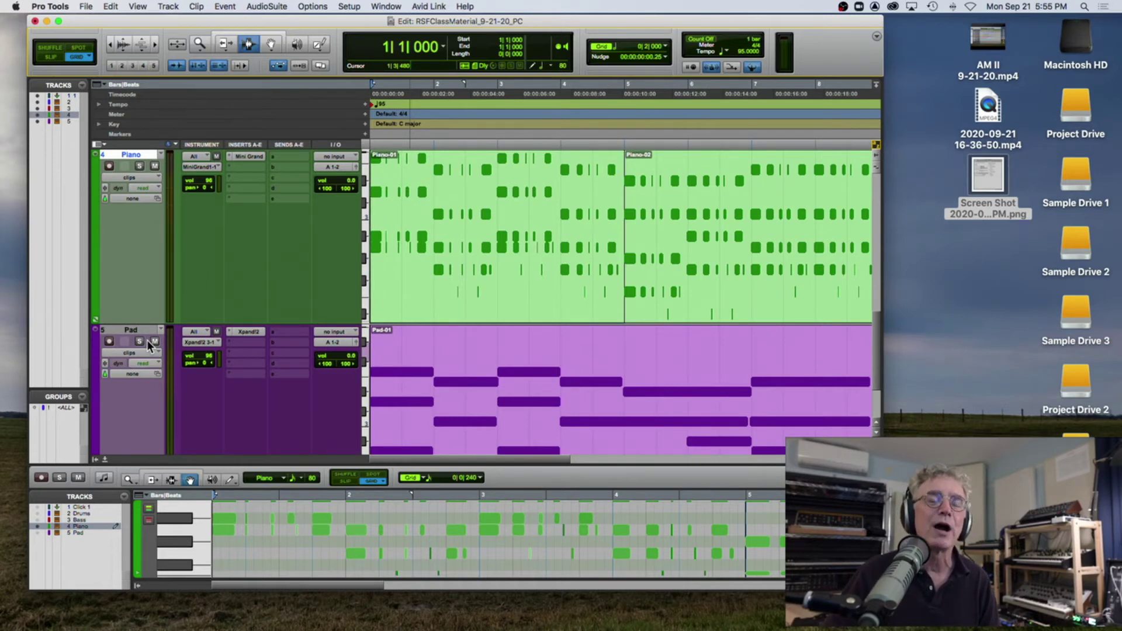
Step: Play the full session from the beginning twice to hear the Pad in the mix
key(space)
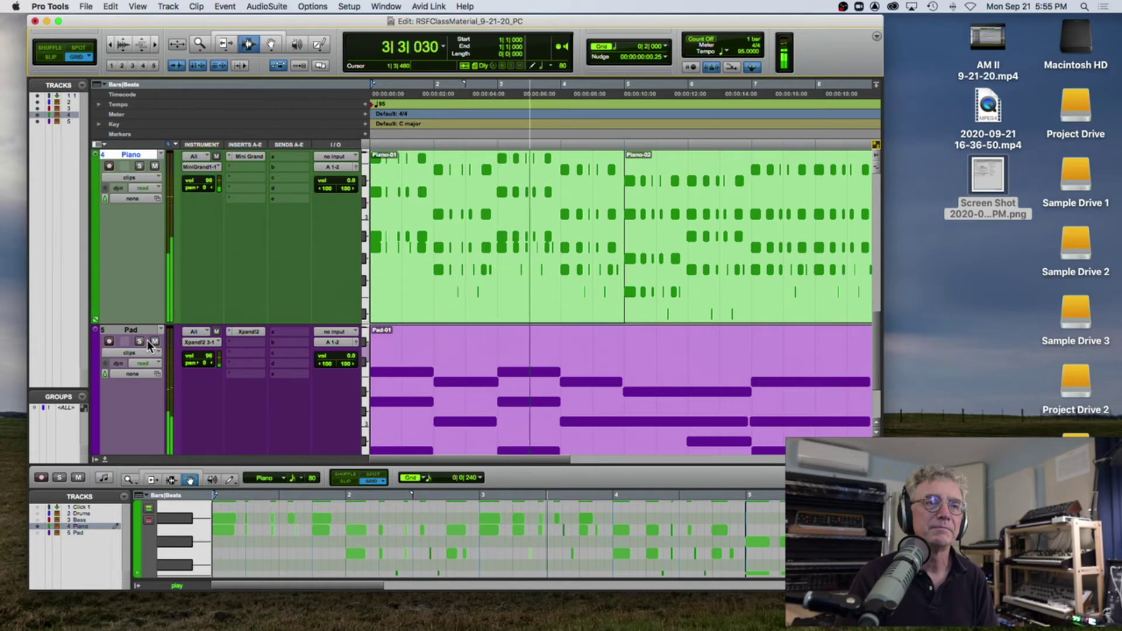
key(space)
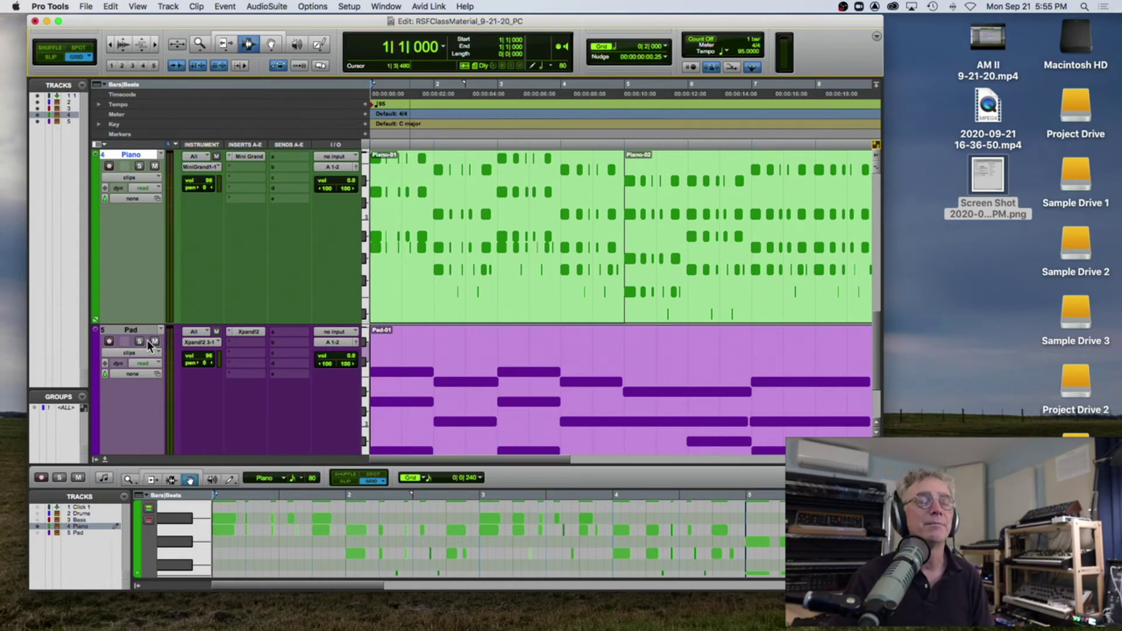
key(space)
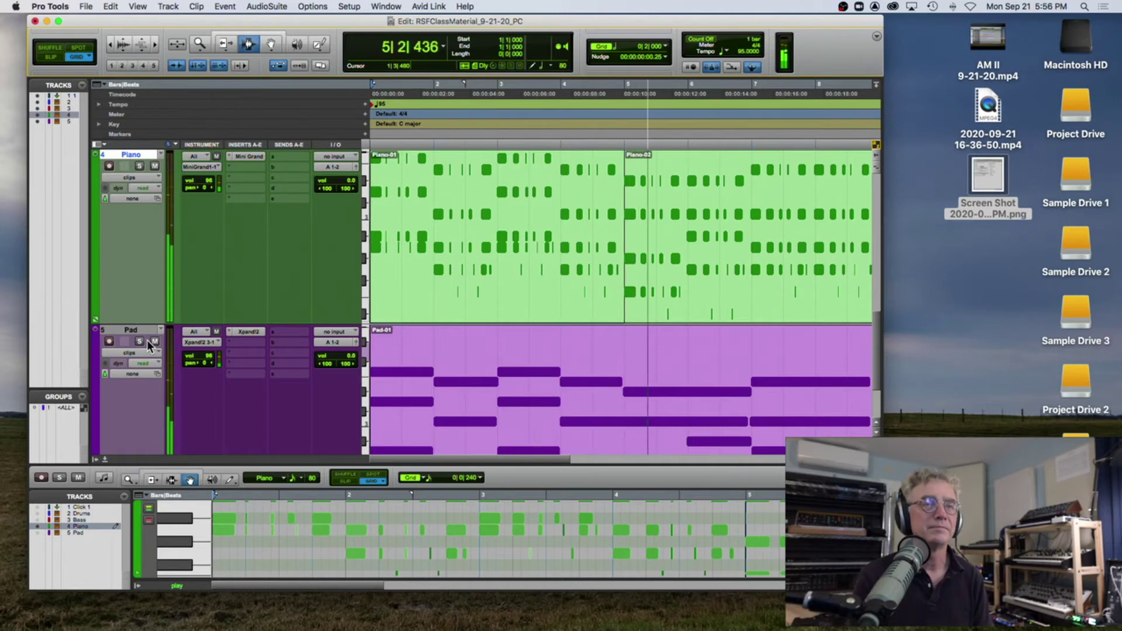
key(space)
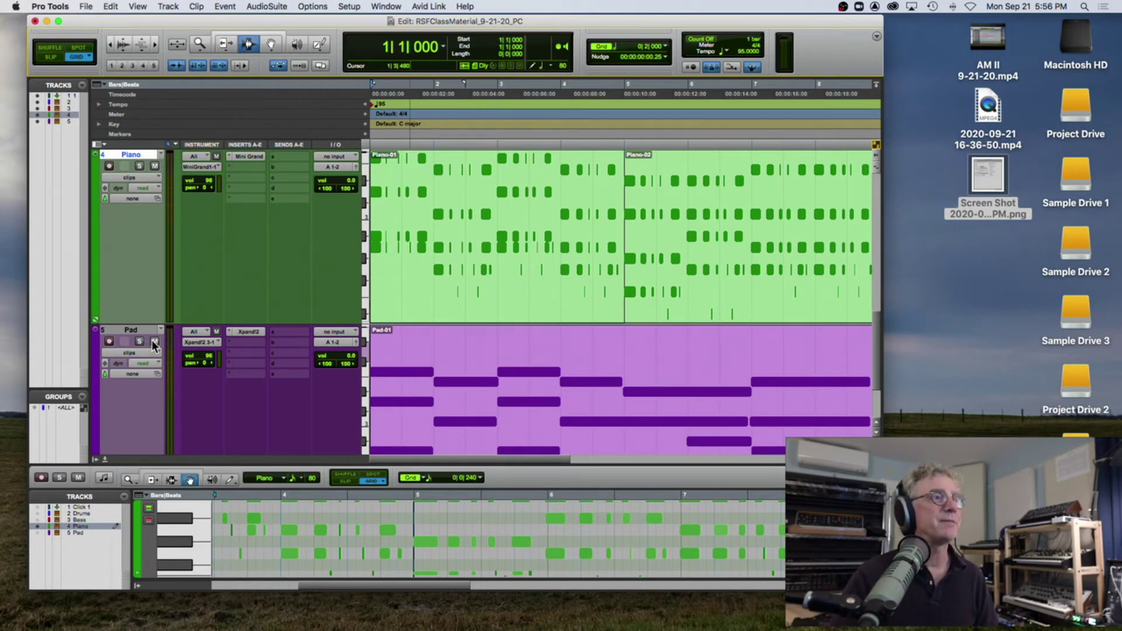
Step: Mute the Pad track and play the remaining tracks from the beginning
click(155, 341)
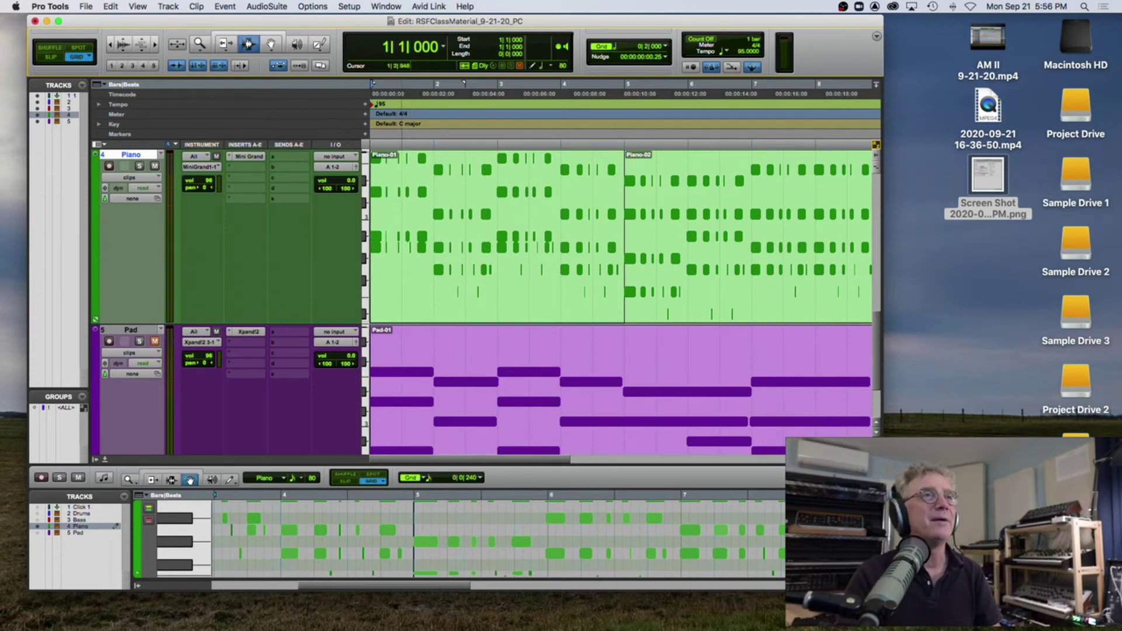
scroll(419, 220, up, 10)
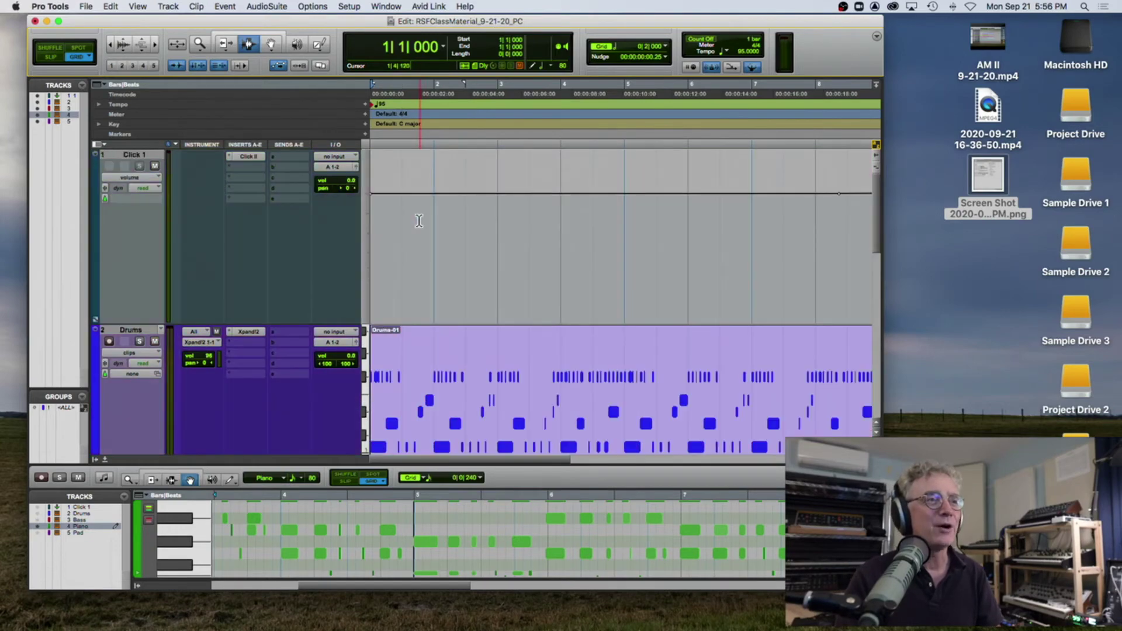
scroll(419, 220, down, 6)
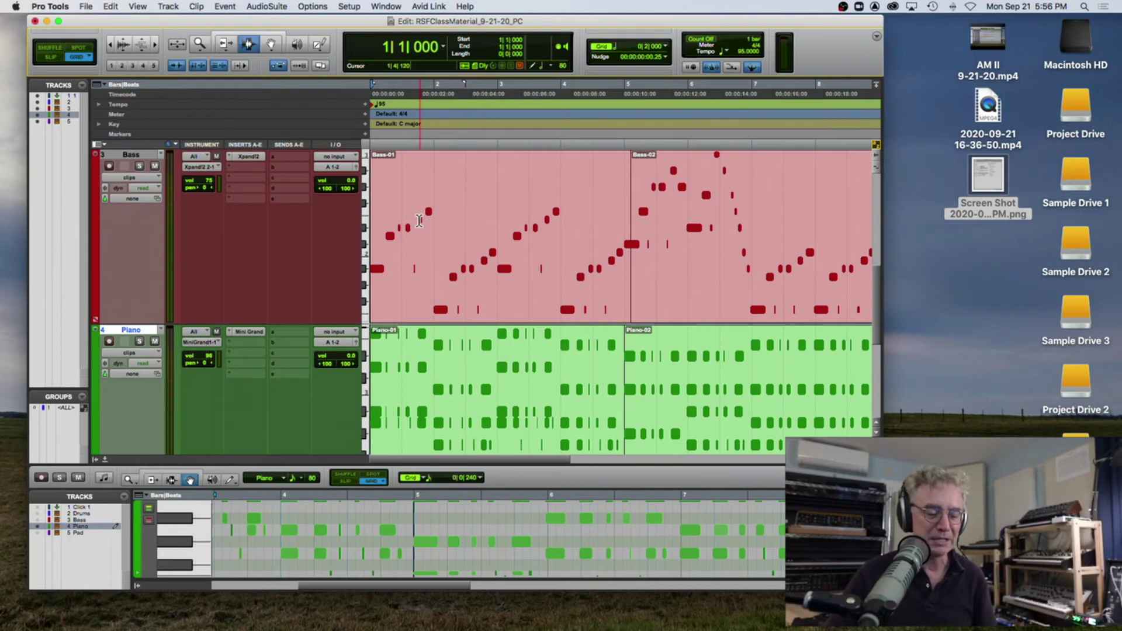
key(space)
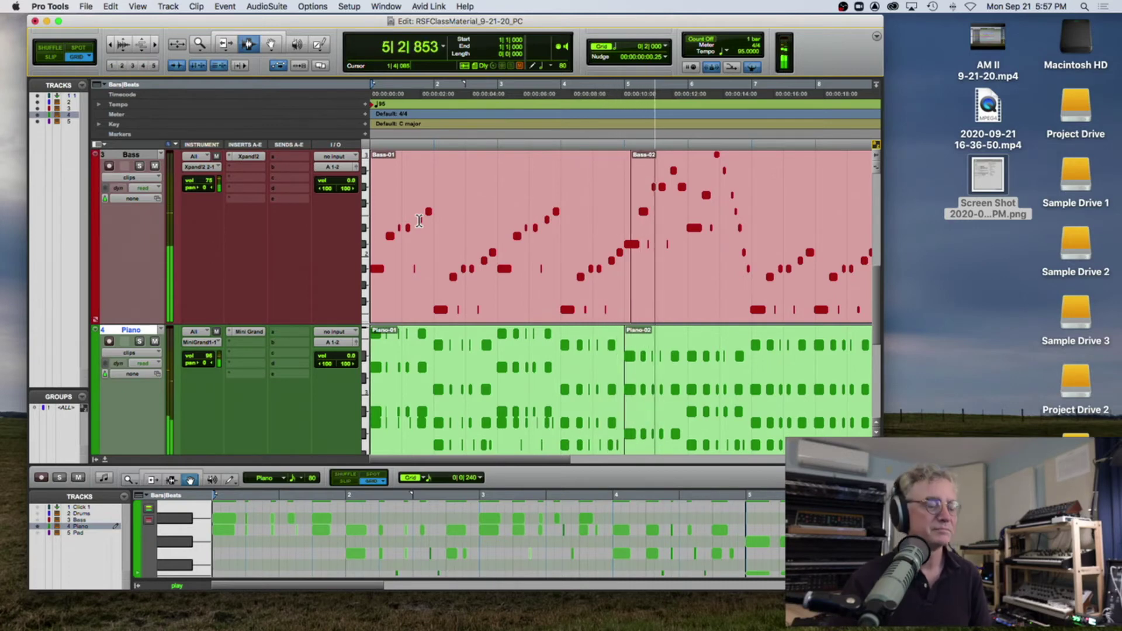
key(space)
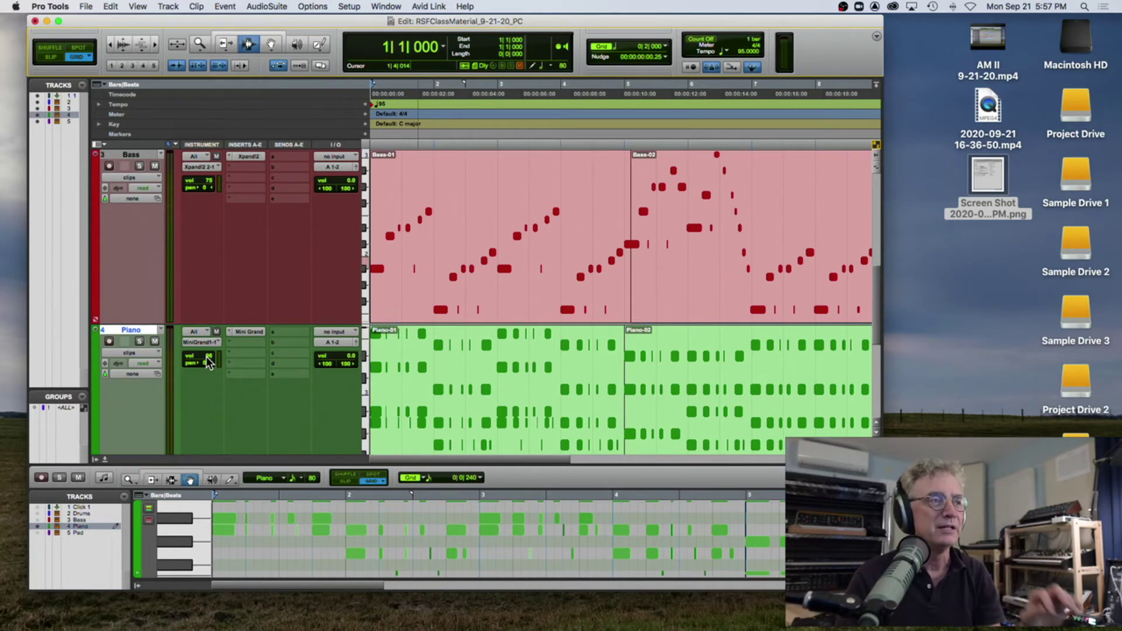
Step: Lower the Piano track's MIDI volume, solo it with Drums, play from the beginning while readjusting the Piano level, and unsolo both
drag(205, 355, 207, 360)
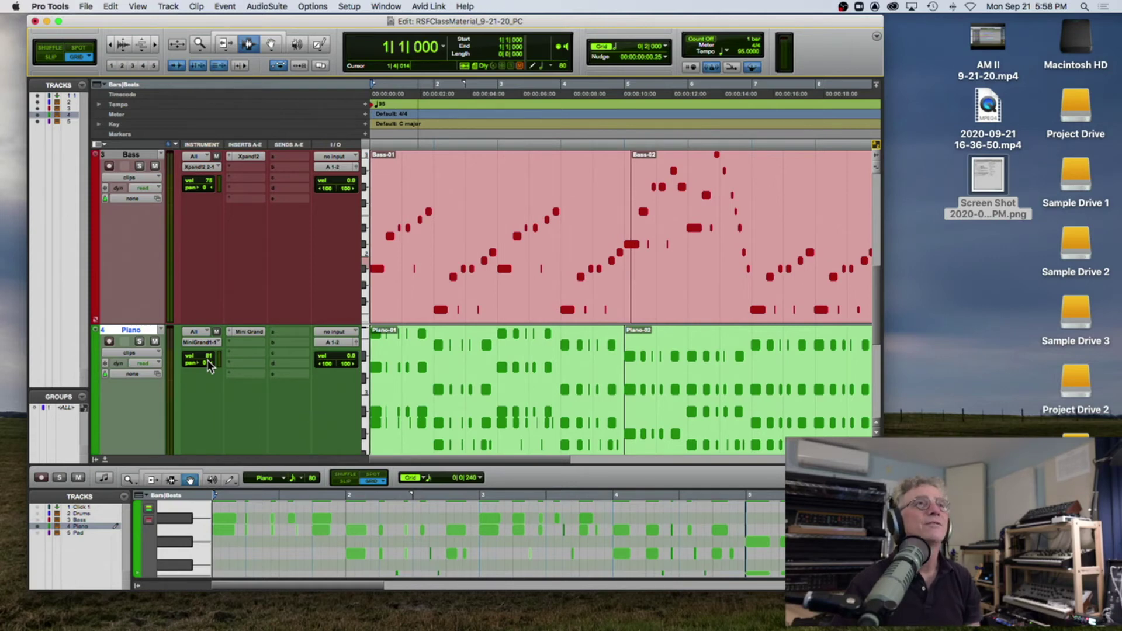
scroll(207, 359, right, 1)
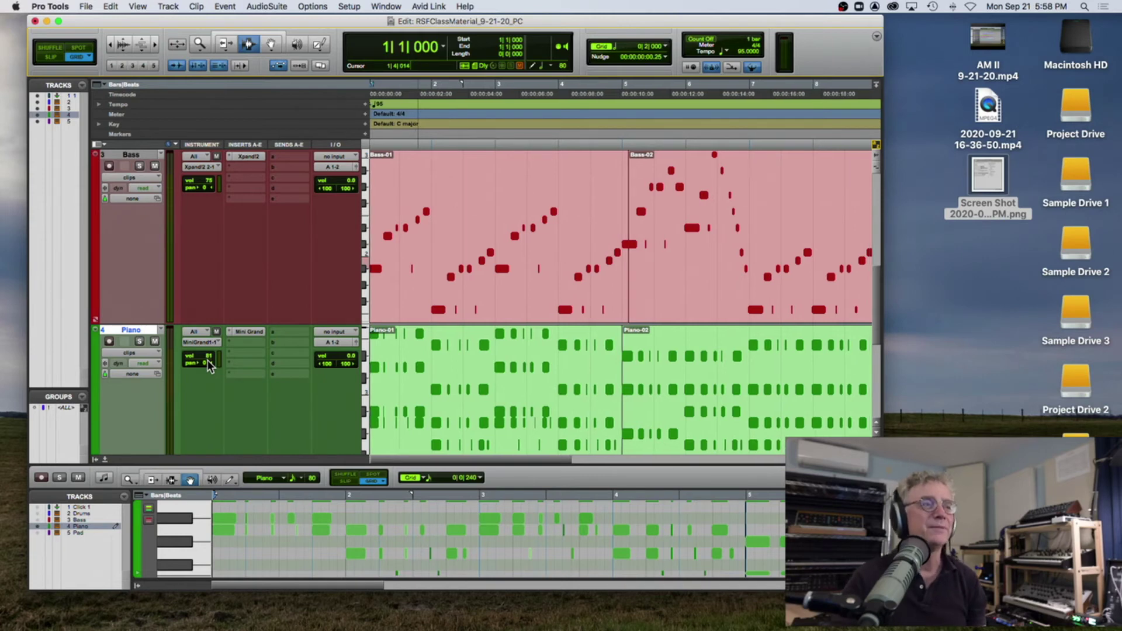
click(139, 342)
scroll(155, 316, up, 3)
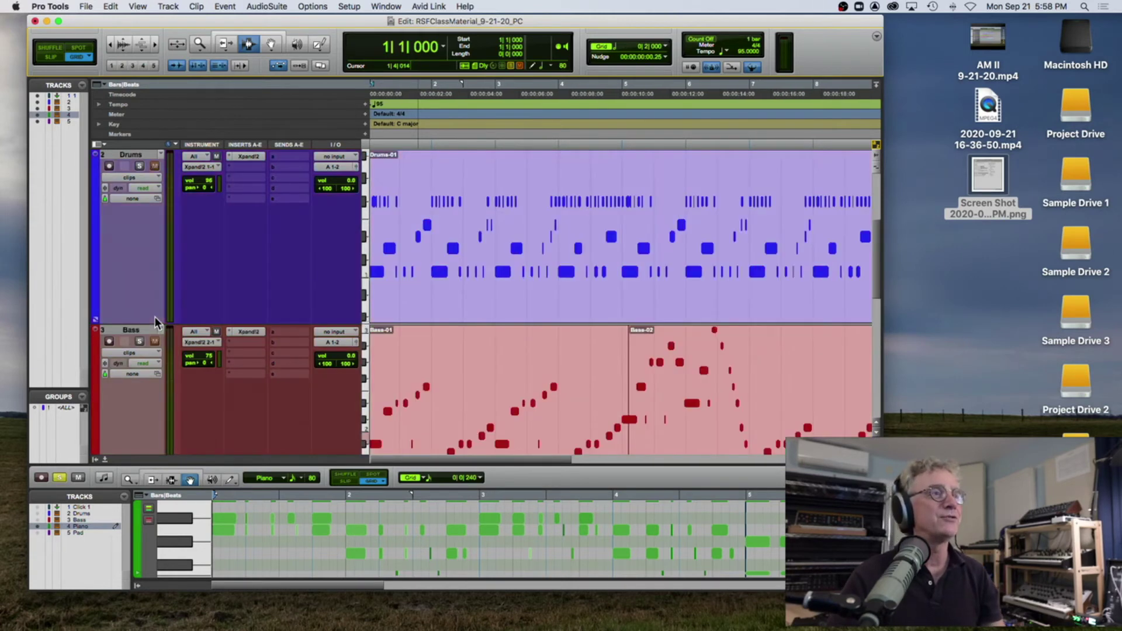
key(space)
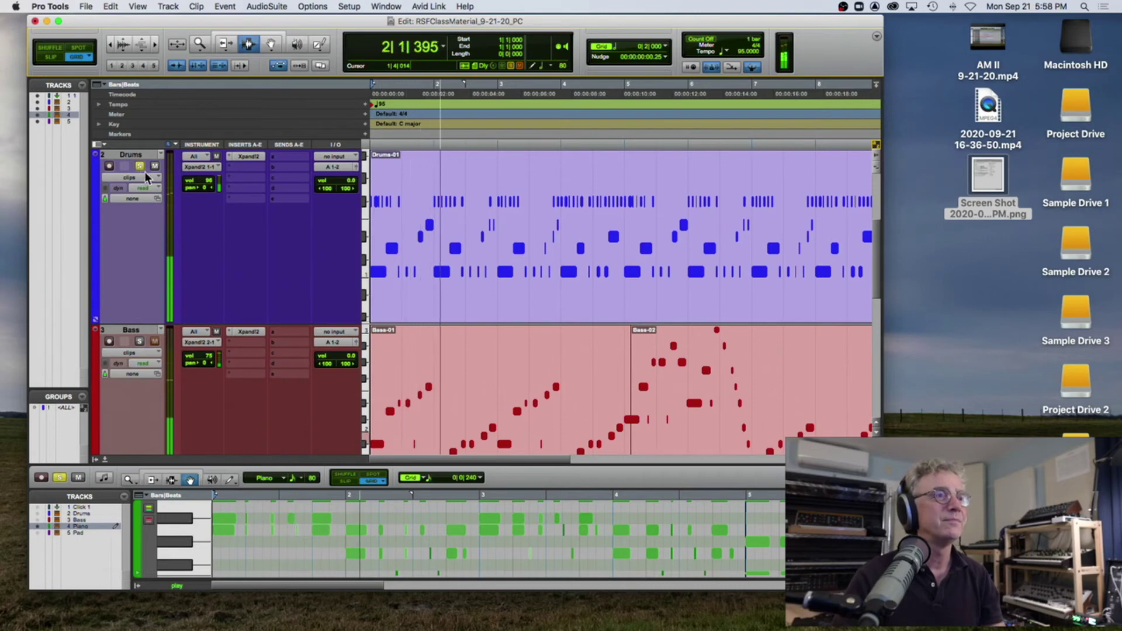
scroll(240, 201, down, 3)
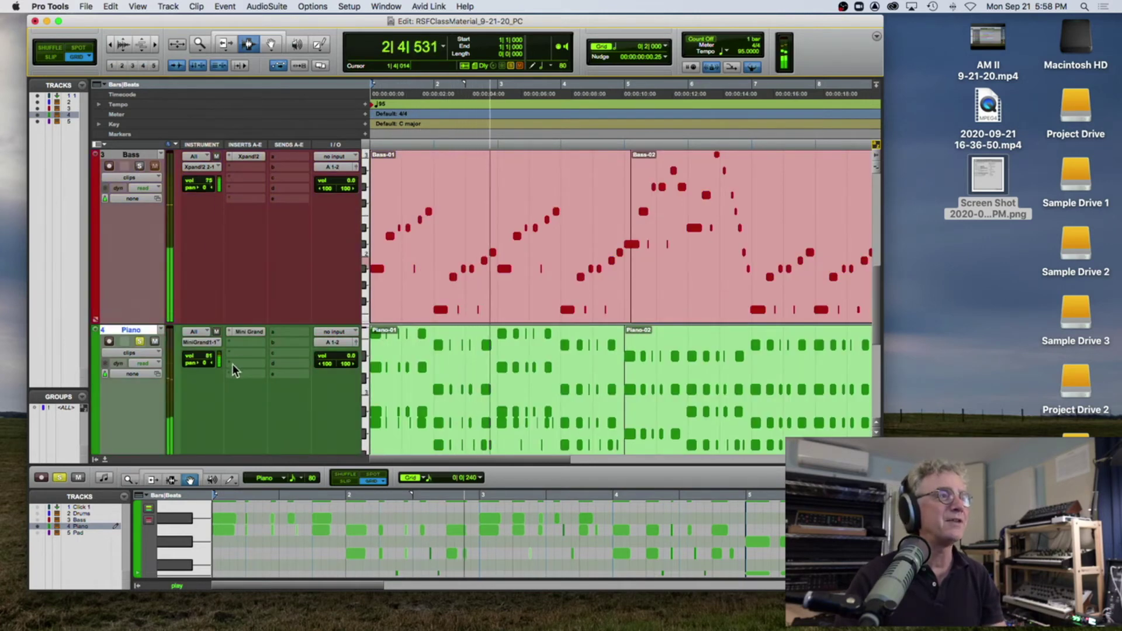
drag(208, 355, 209, 357)
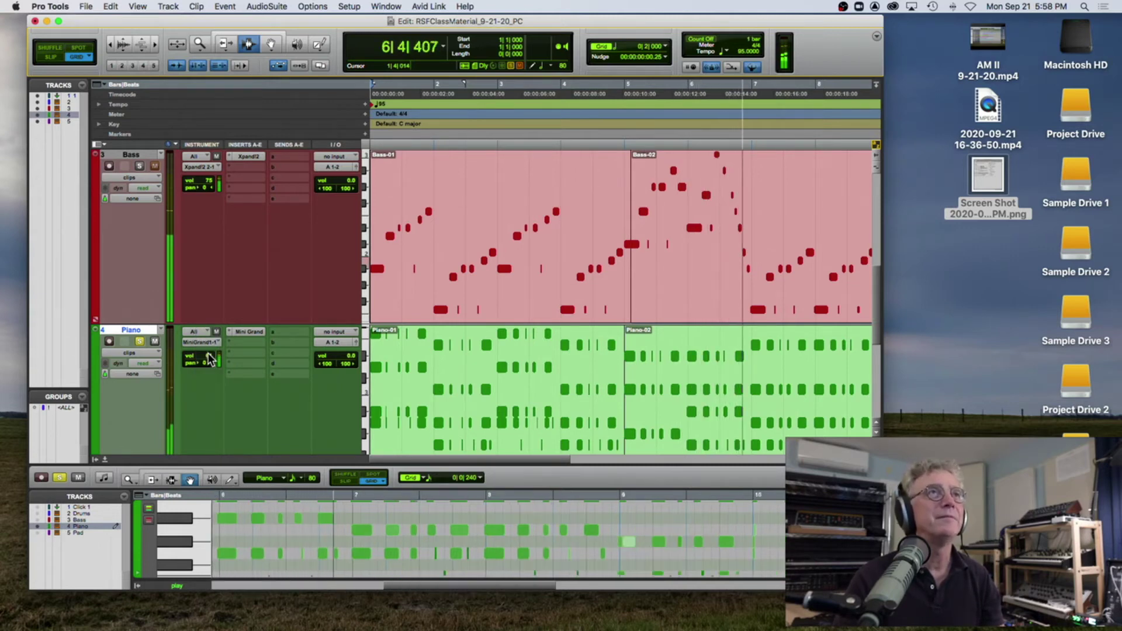
click(140, 340)
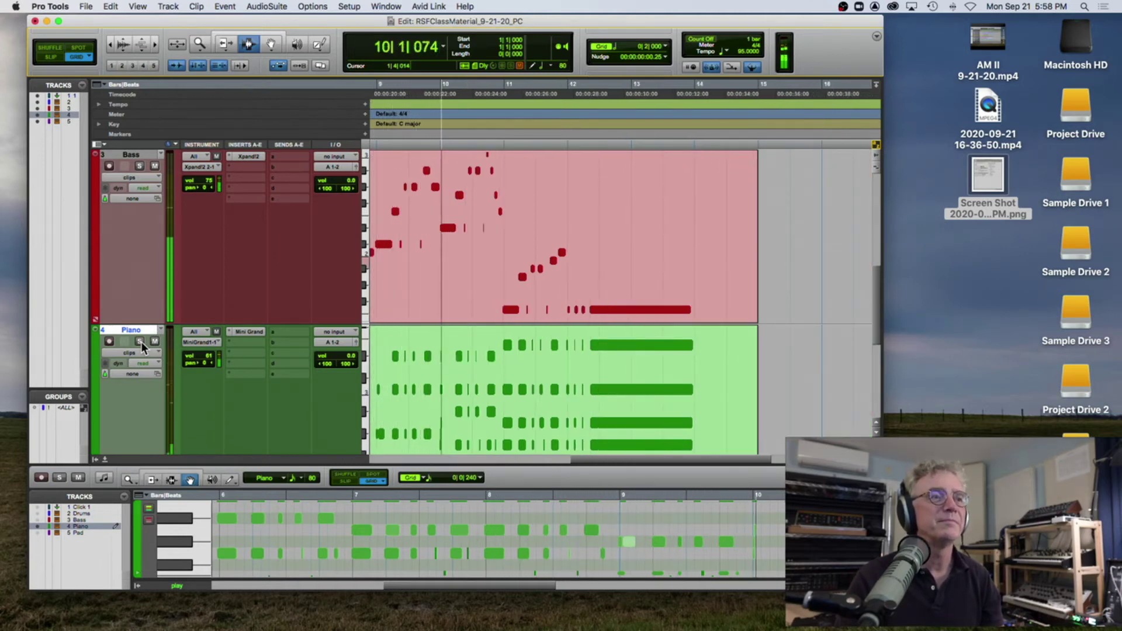
Step: Replay the unsoloed mix from the beginning, set the Piano track's MIDI volume to 63 by ear, and stop playback
key(space)
key(space)
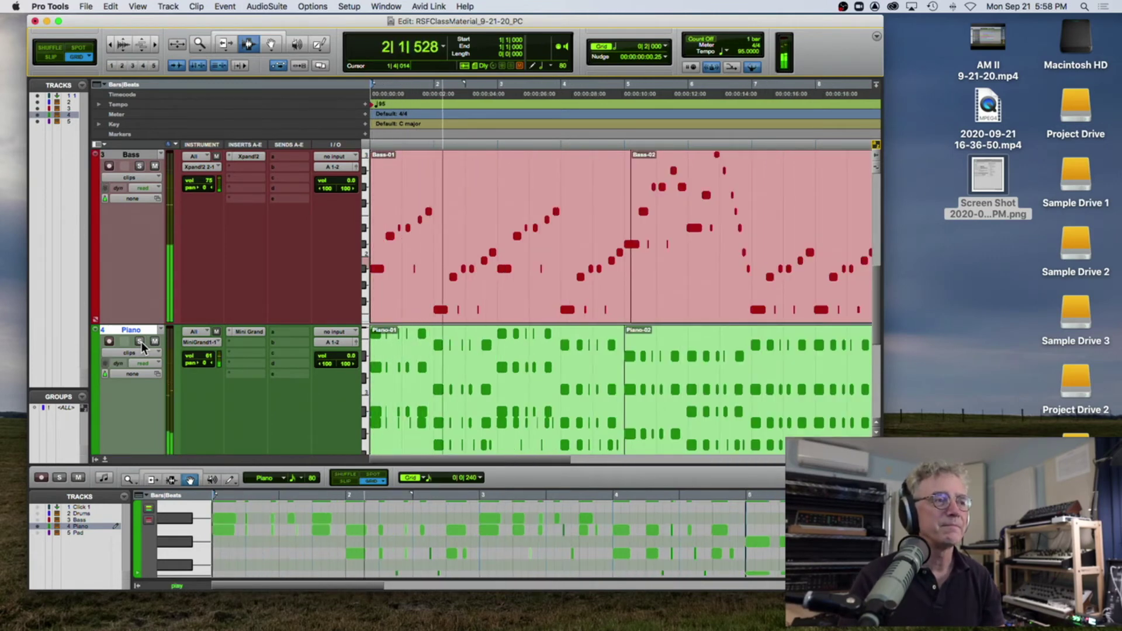
click(208, 355)
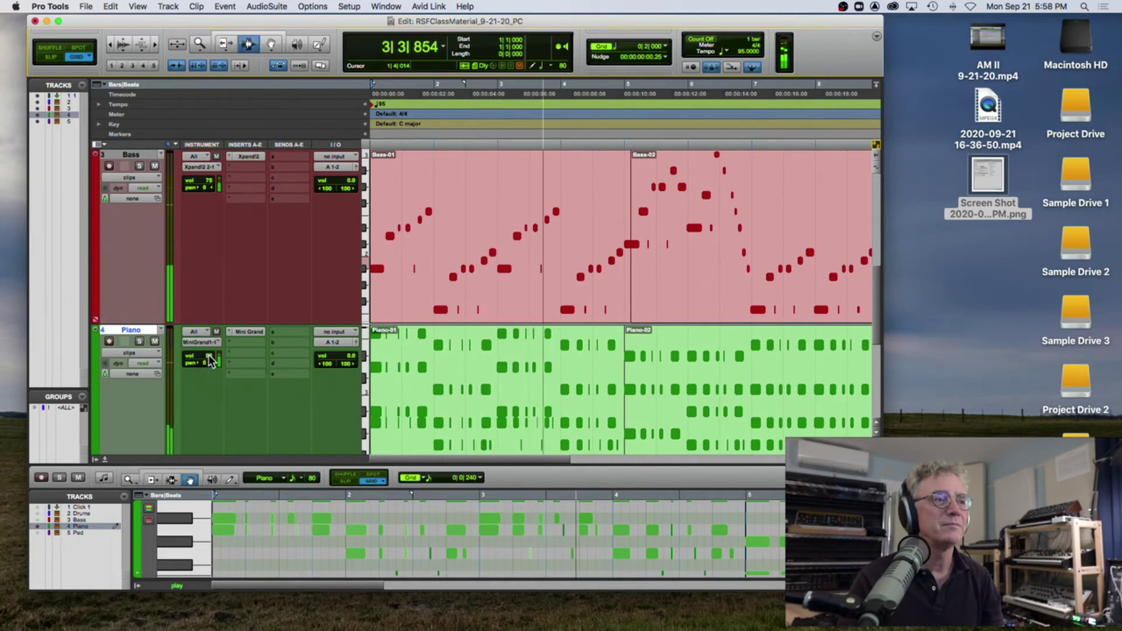
drag(209, 355, 208, 366)
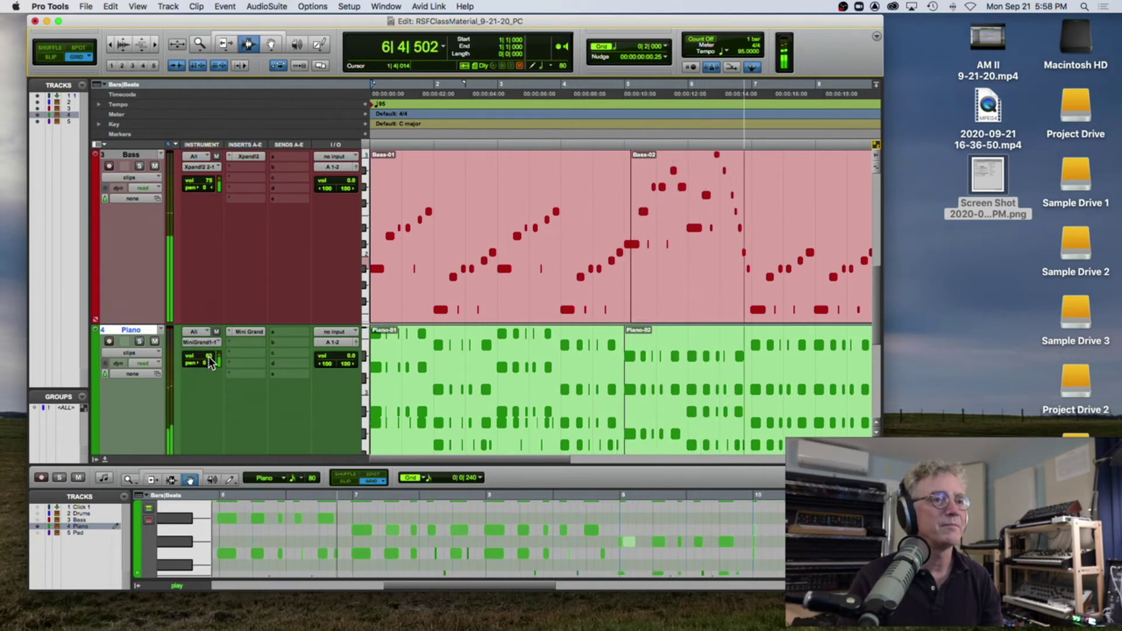
key(super+bracketleft)
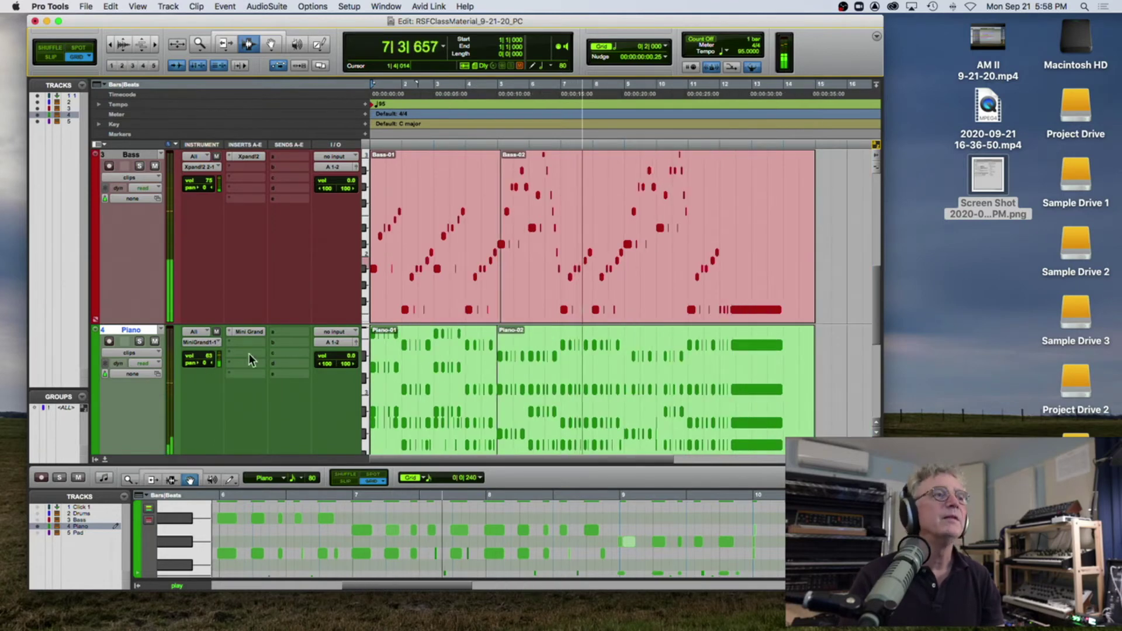
key(space)
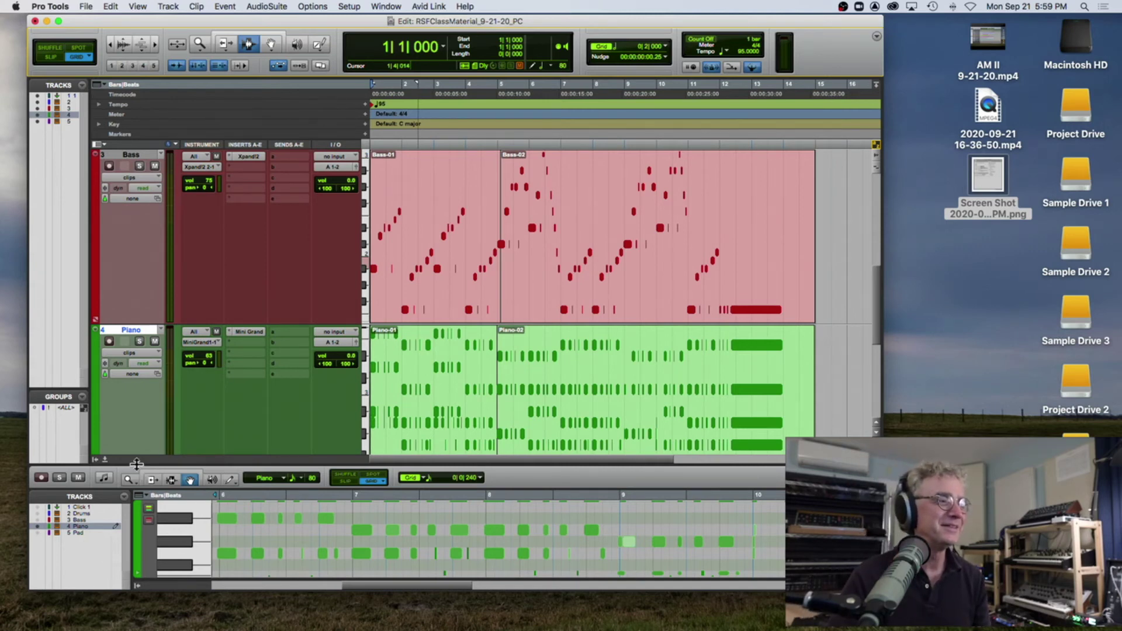
Step: Open the Pad-01 clip in a separate MIDI Editor window, examine its full note range, and close the window
drag(136, 463, 165, 437)
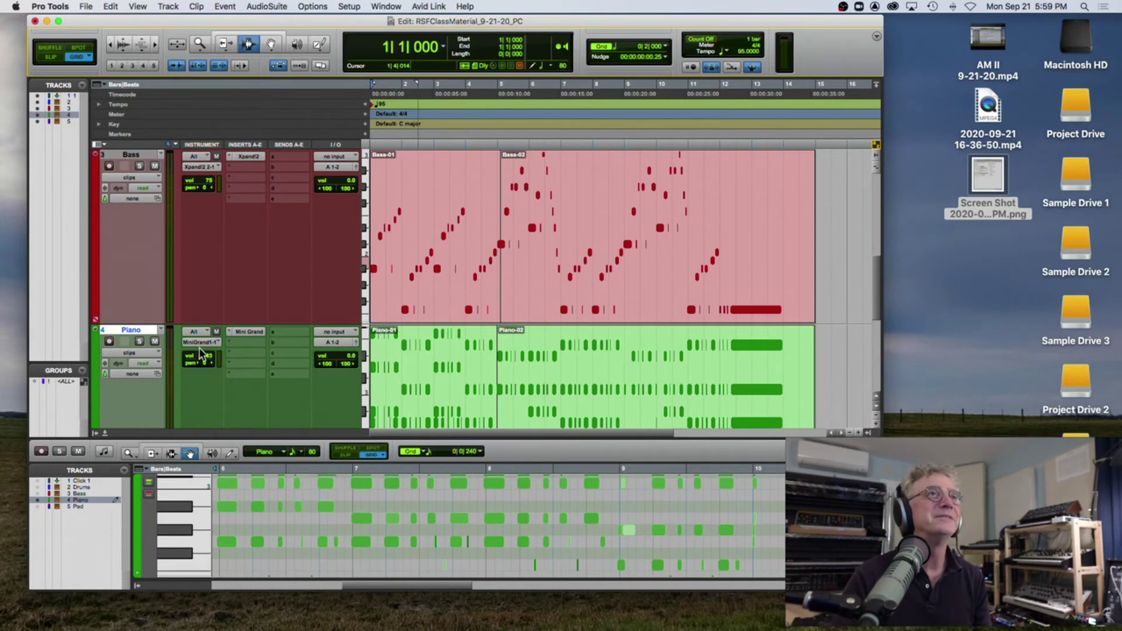
scroll(199, 351, down, 8)
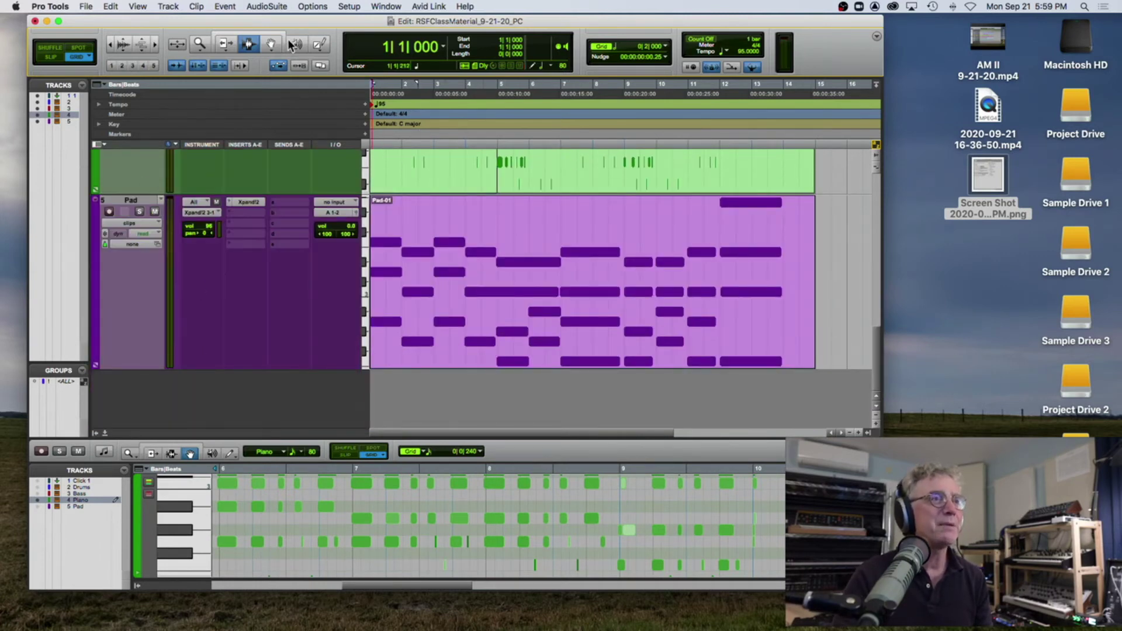
click(271, 47)
double_click(455, 242)
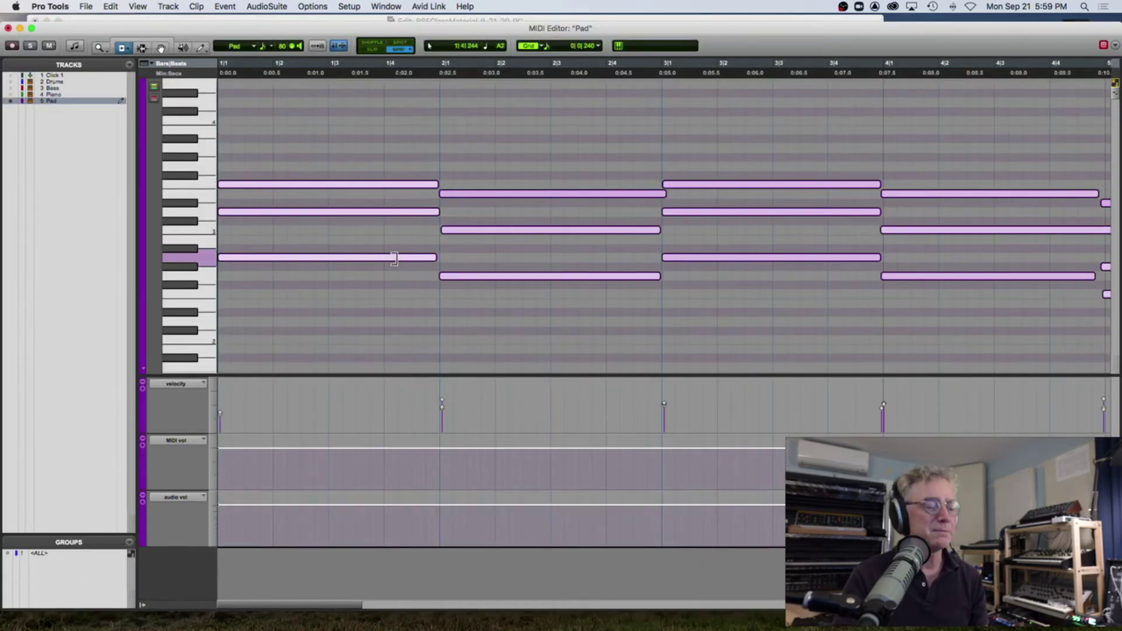
key(super+bracketleft)
key(super+bracketleft)
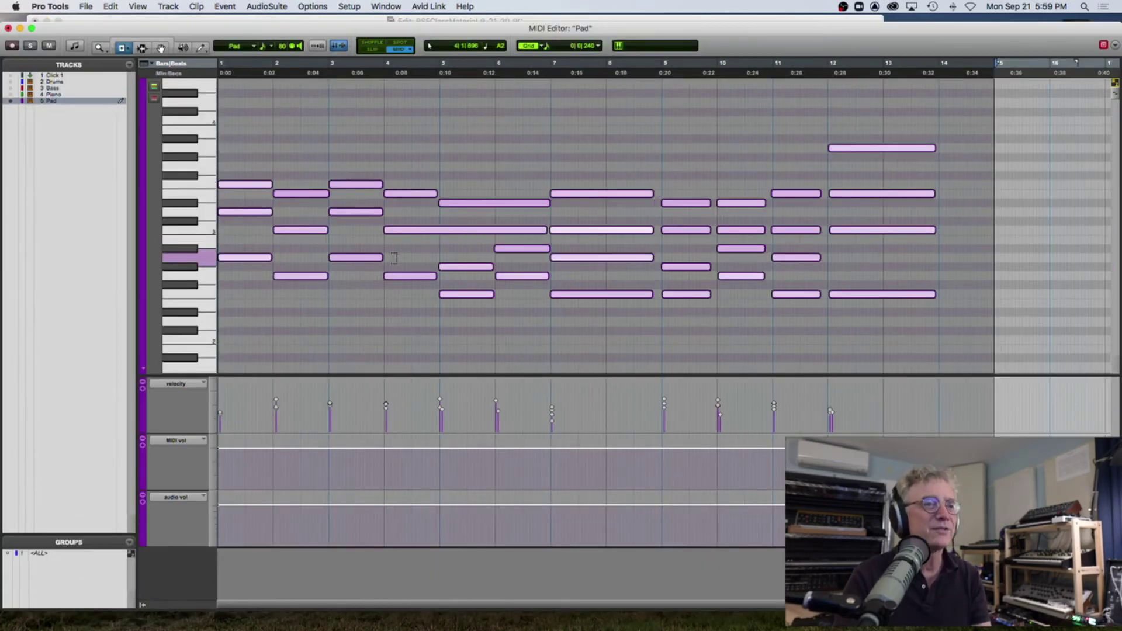
click(394, 258)
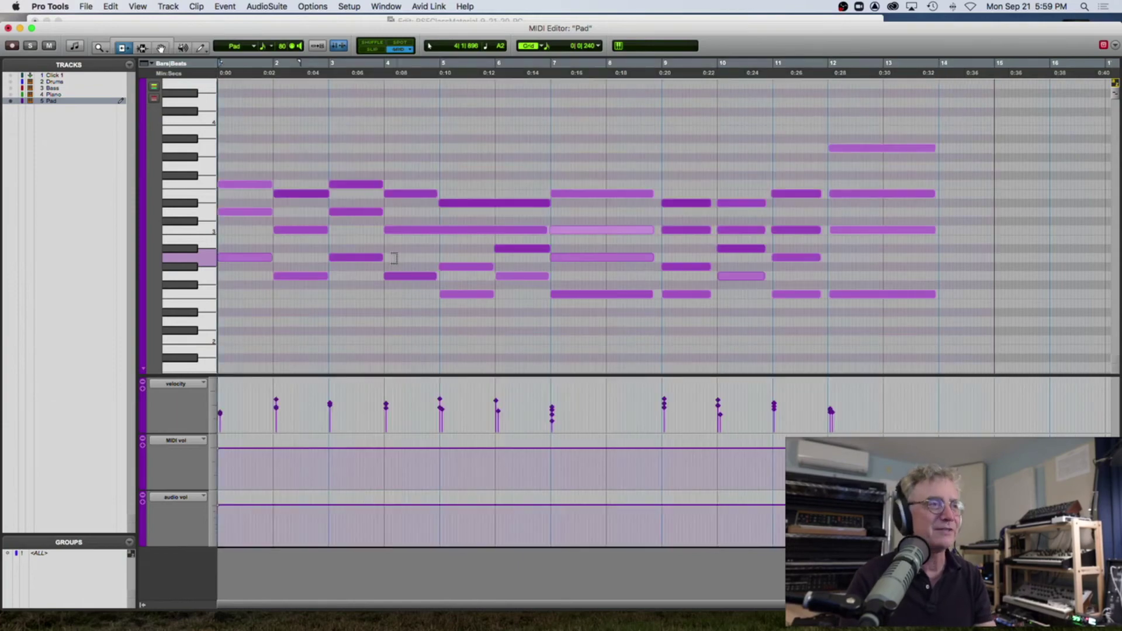
click(8, 28)
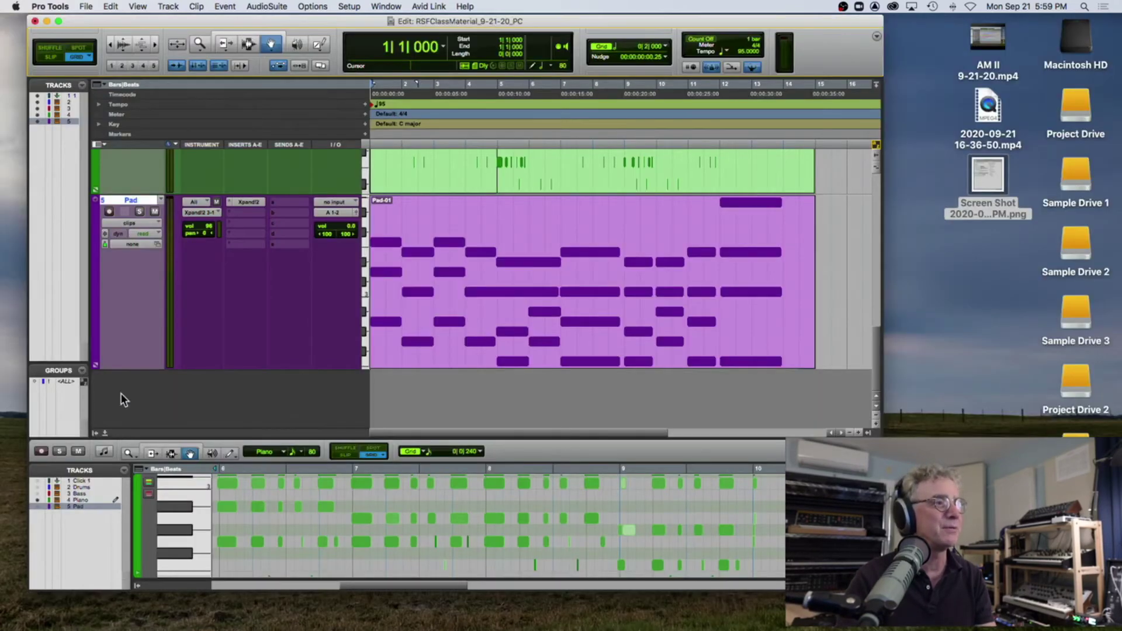
Step: Show the Pad notes in an enlarged docked MIDI editor and audition the soloed Pad track from the beginning
click(41, 506)
drag(128, 438, 210, 211)
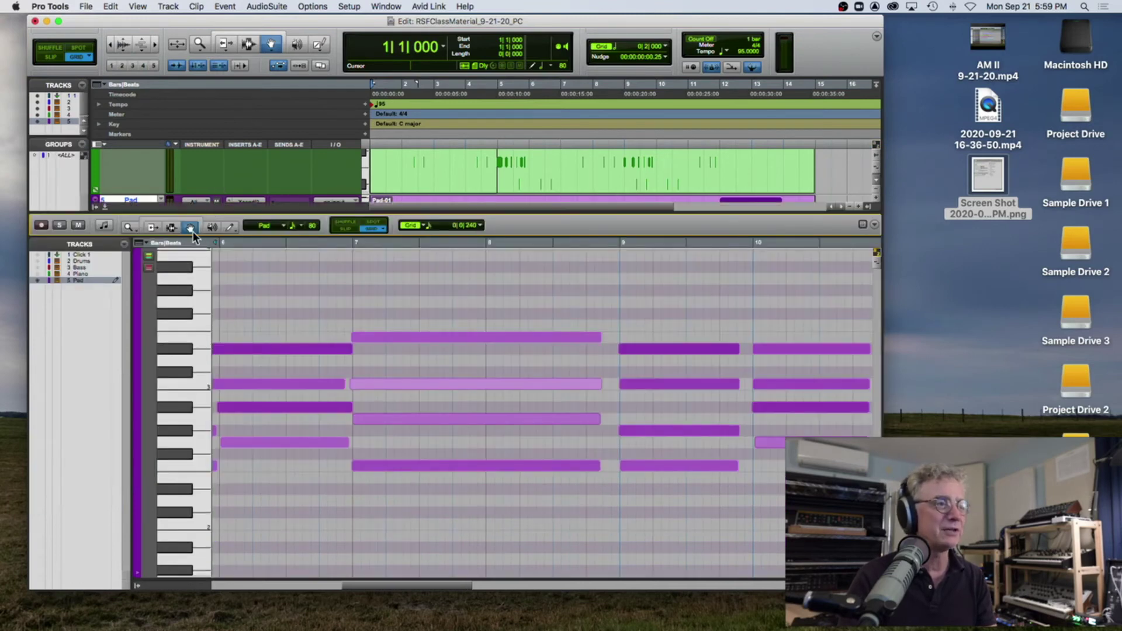
key(Return)
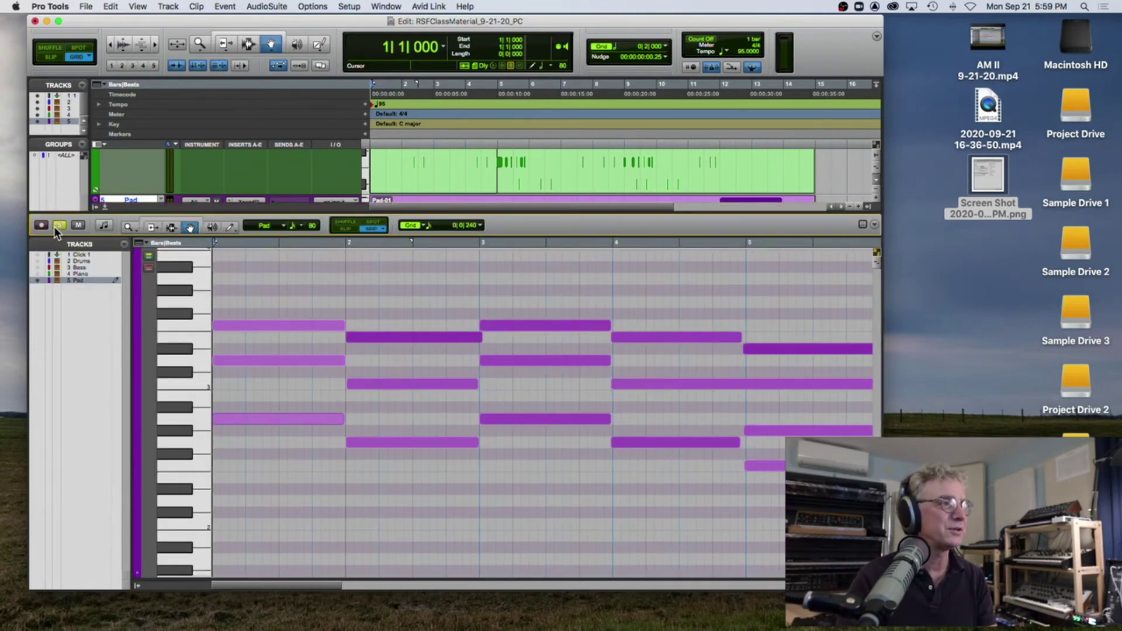
key(space)
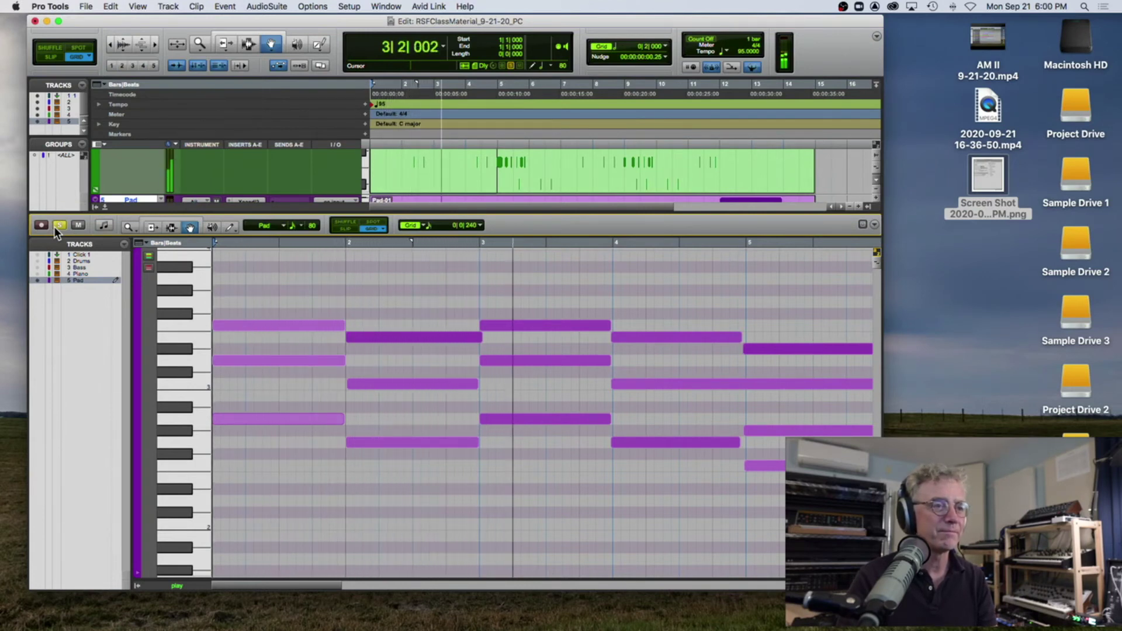
key(space)
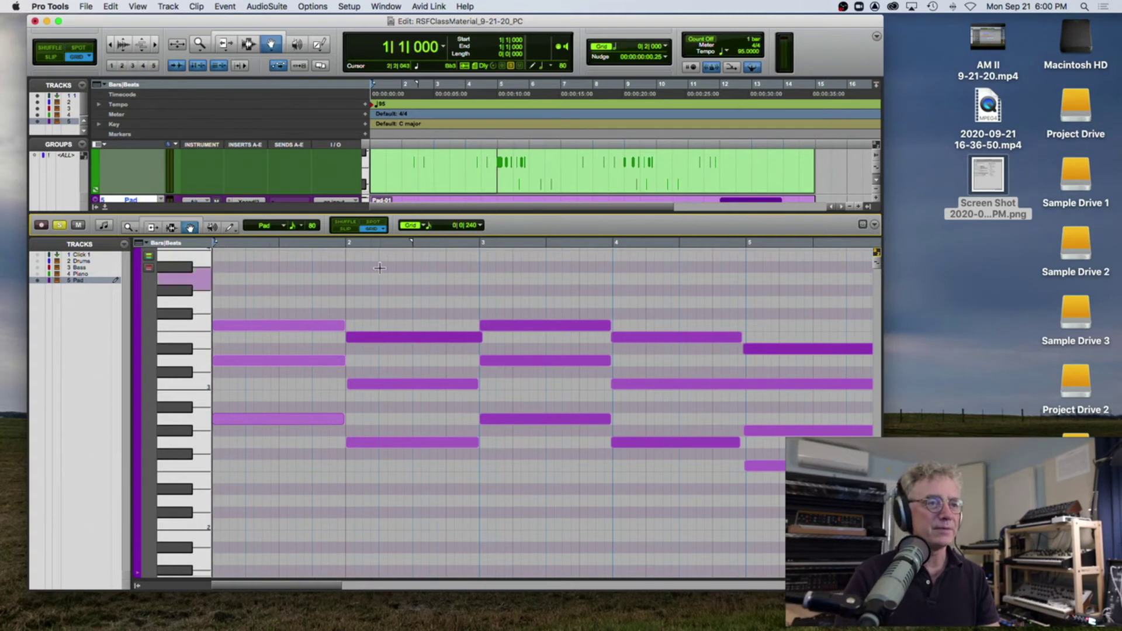
Step: Audition the soloed Pad from 1|4|720, select the top note of the bar 2 chord, and hide the docked MIDI editor
click(337, 247)
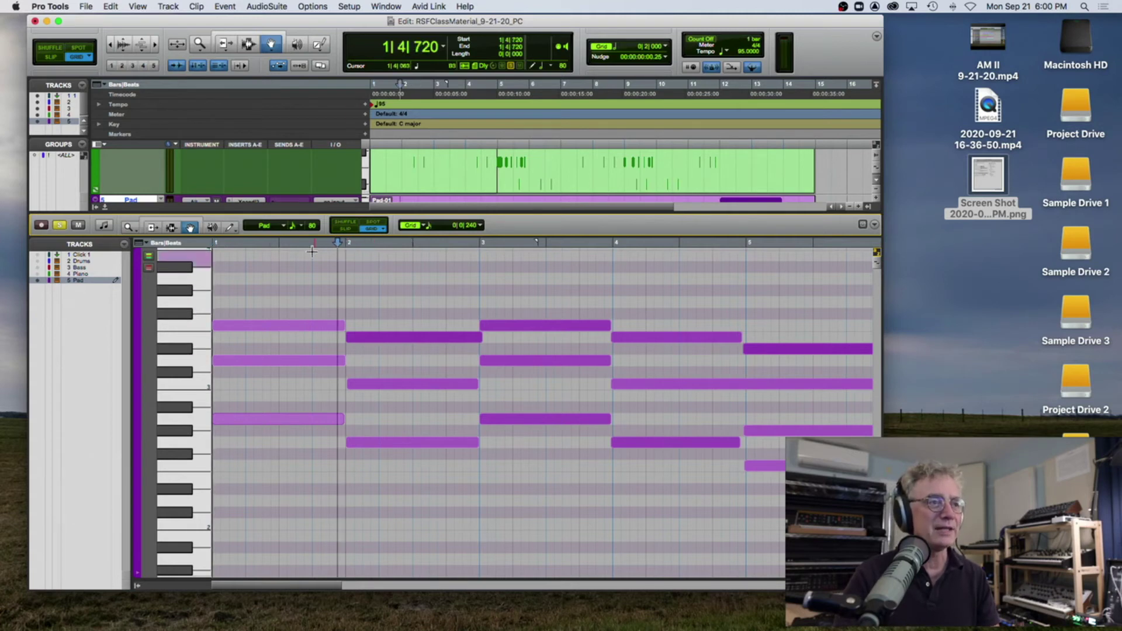
key(space)
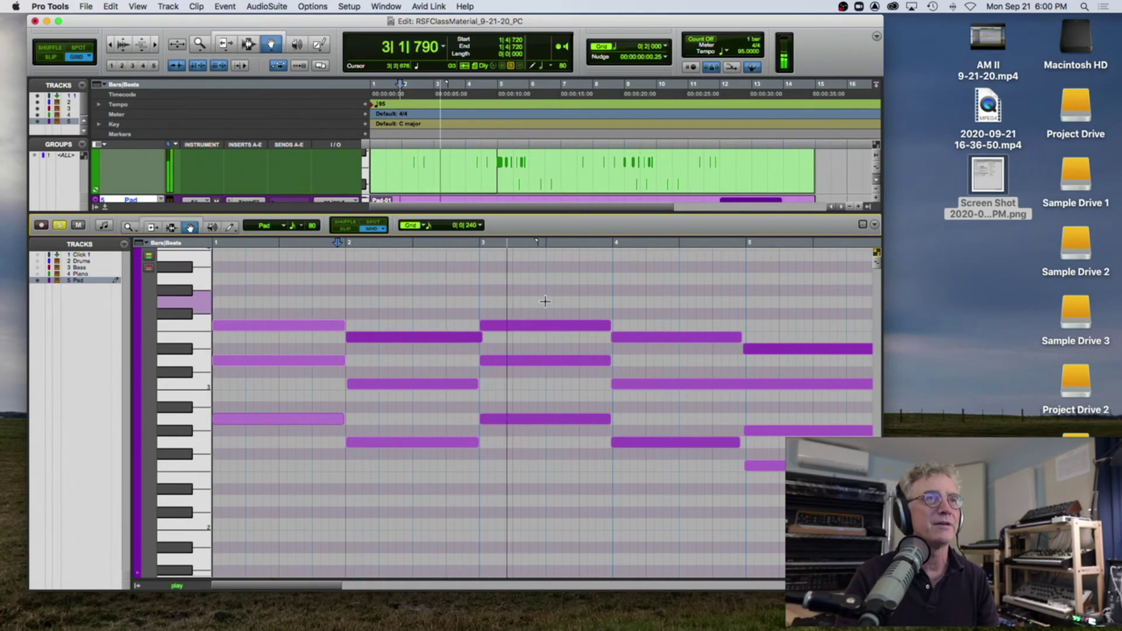
key(space)
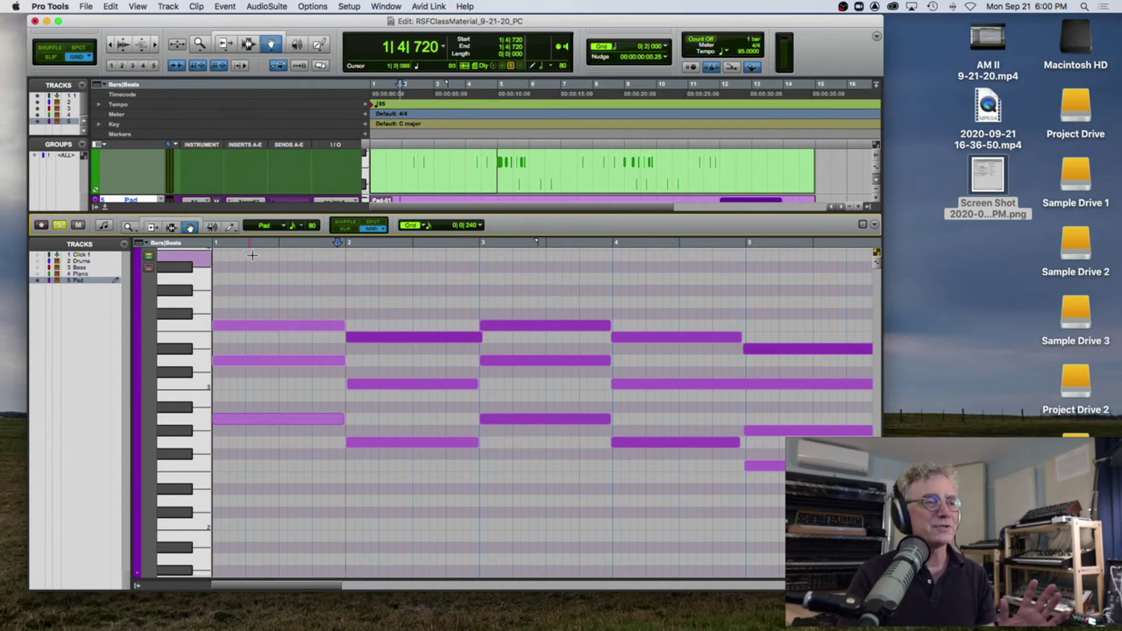
click(349, 344)
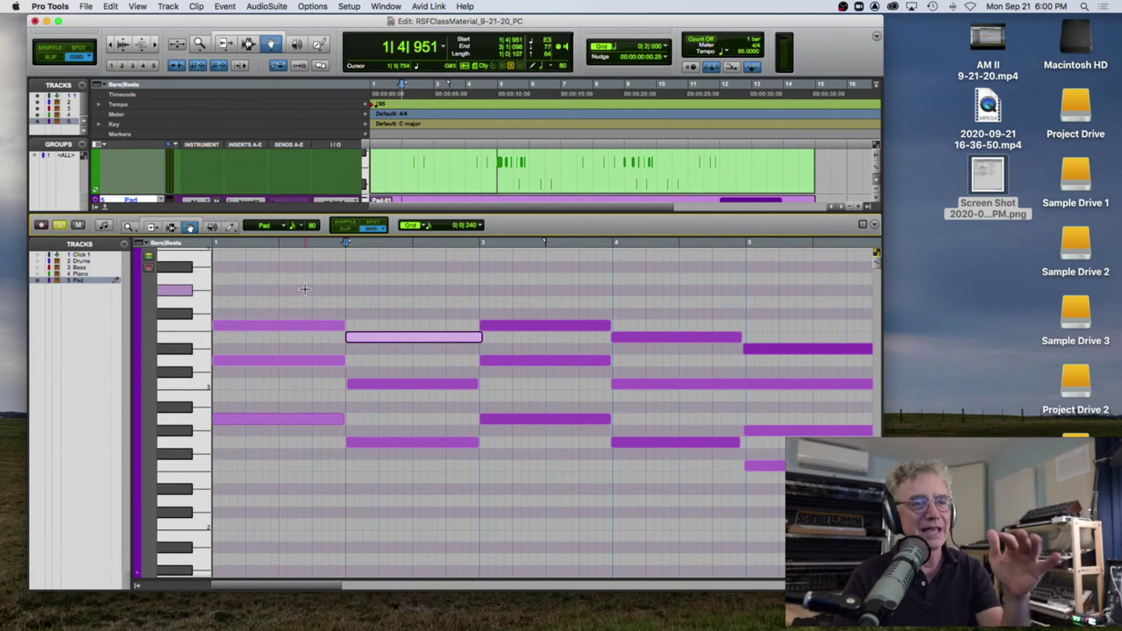
click(102, 207)
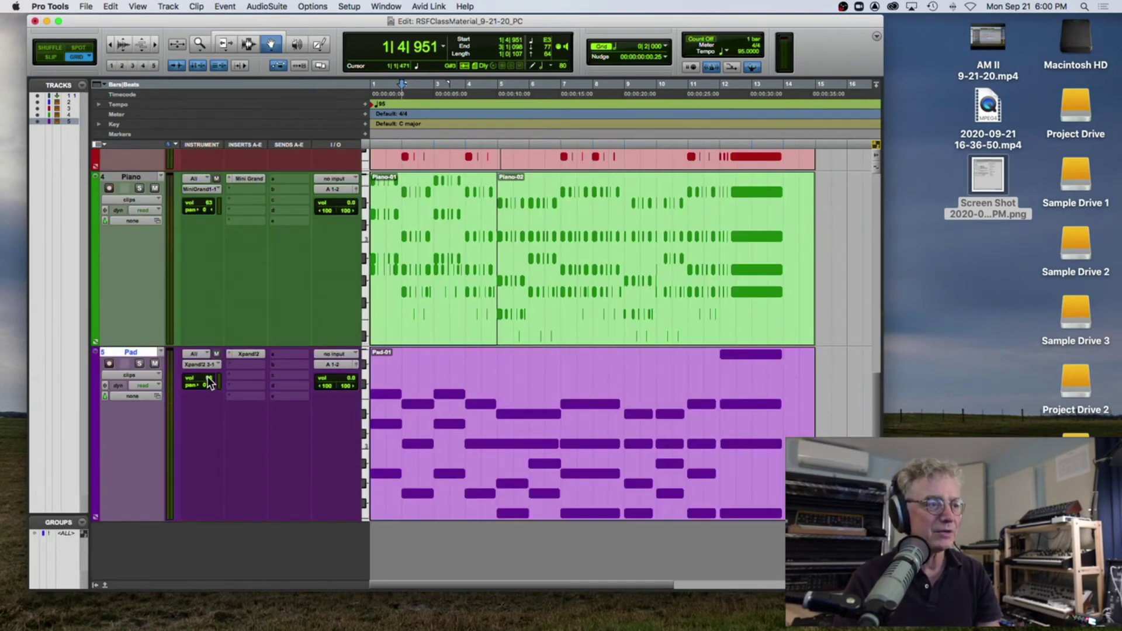
Step: Play the unsoloed mix from the beginning, lowering the Pad's MIDI volume and setting the Piano's to 56, and stop playback
key(Return)
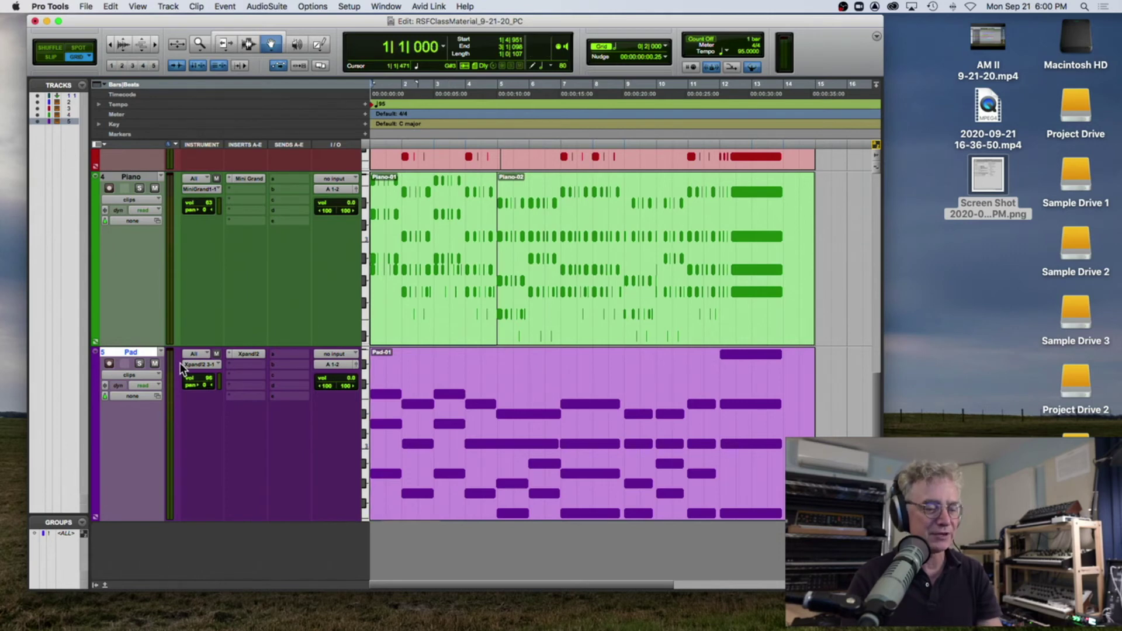
key(space)
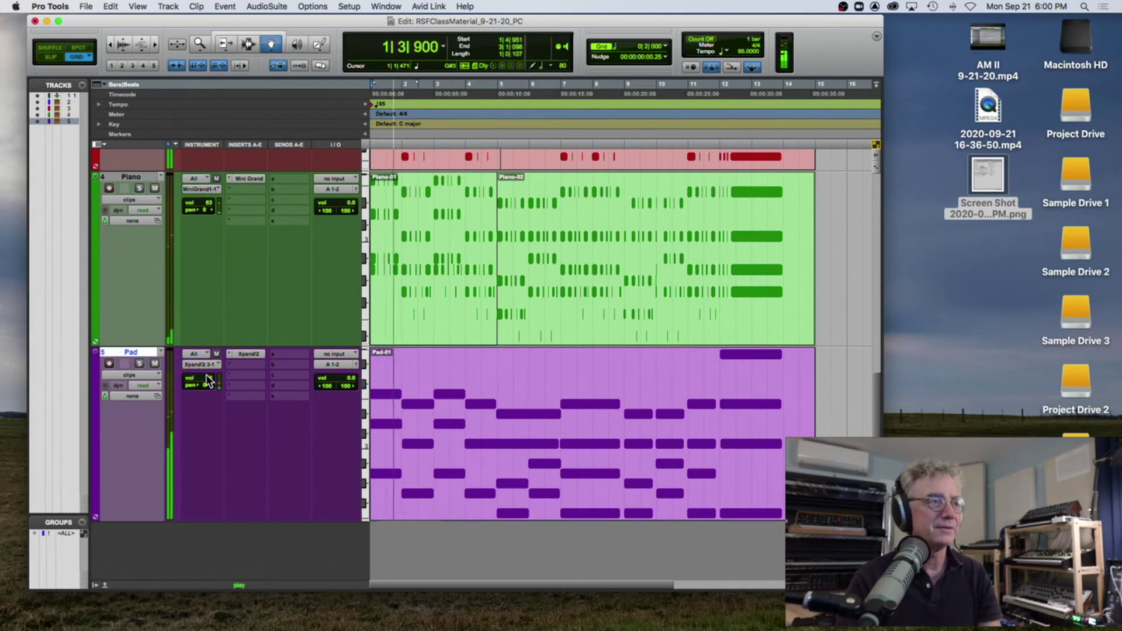
click(205, 377)
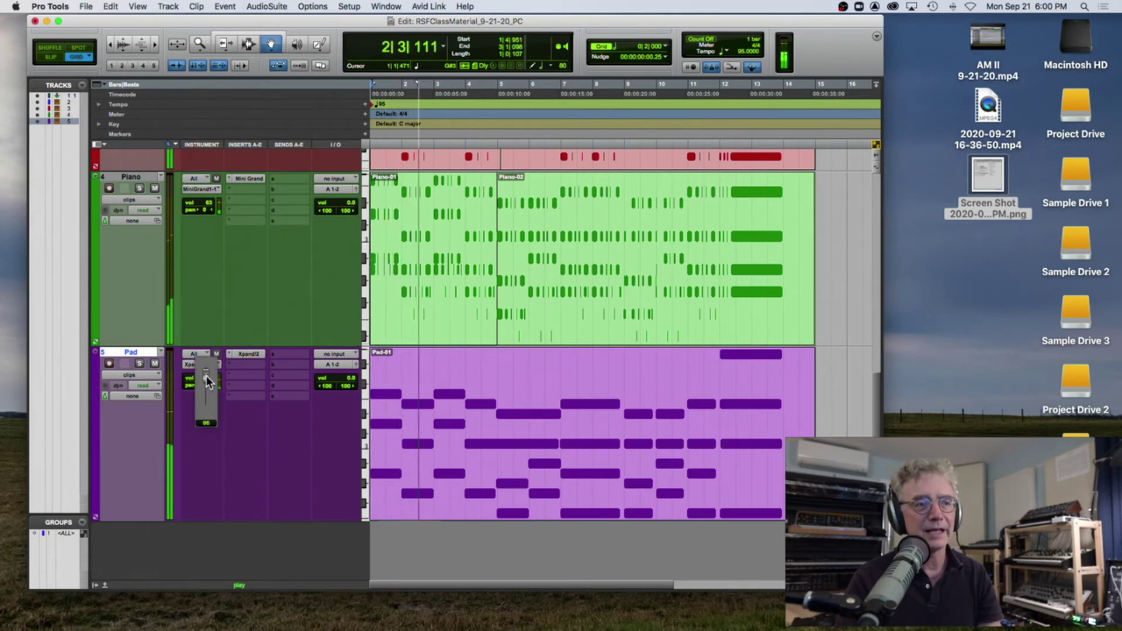
drag(206, 376, 205, 381)
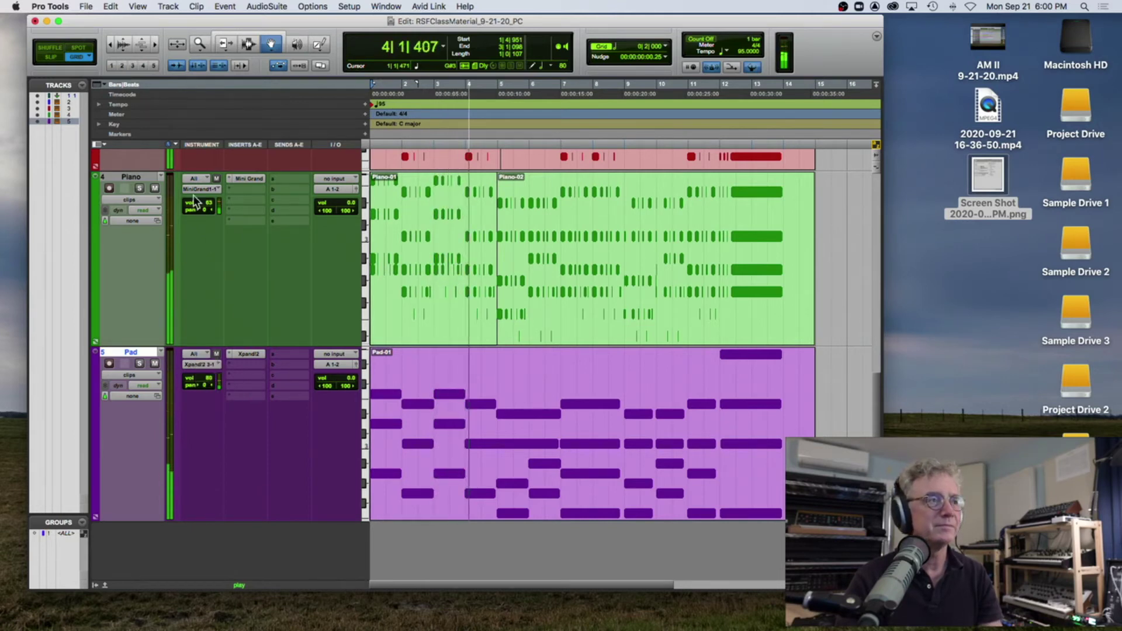
drag(204, 202, 202, 209)
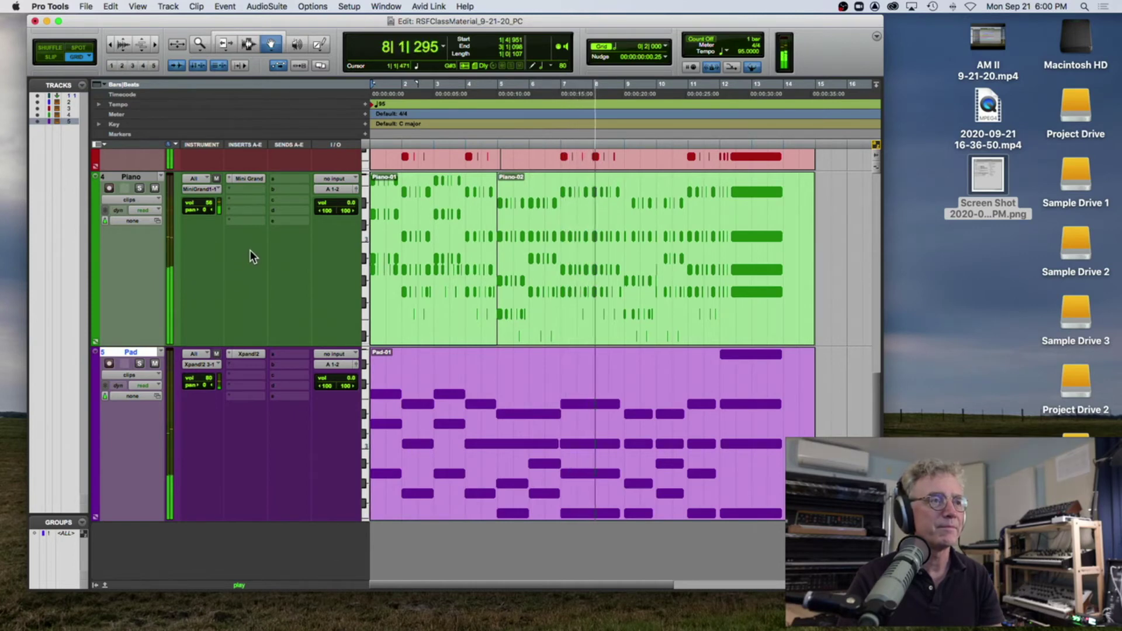
key(space)
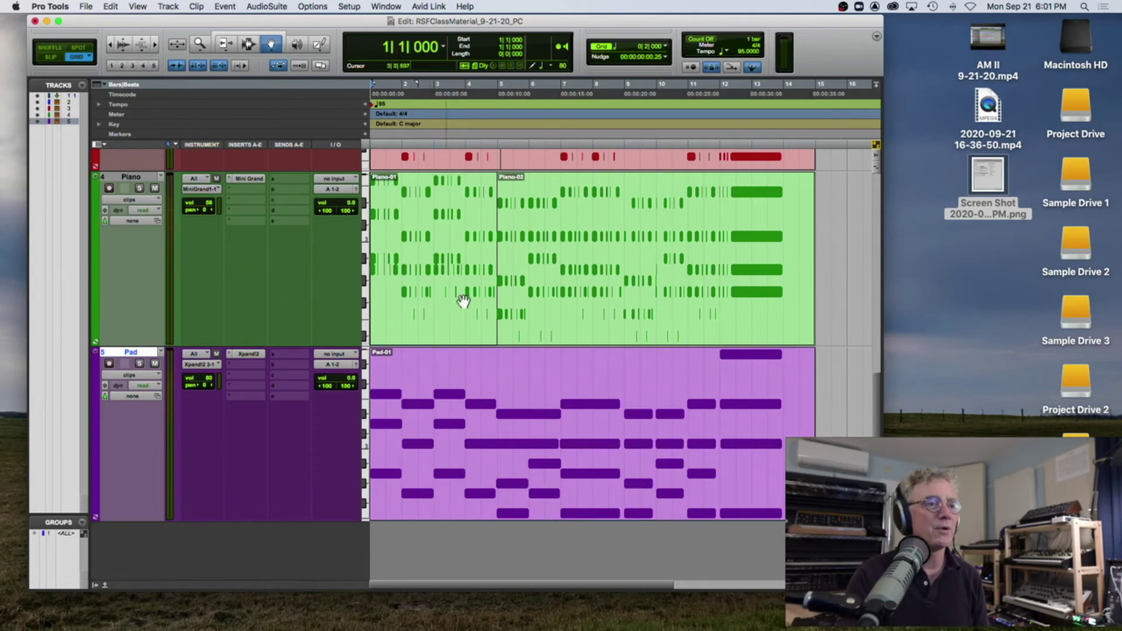
Step: Open the Piano-02 clip in a separate MIDI Editor window to view its notes, and close the window
double_click(536, 274)
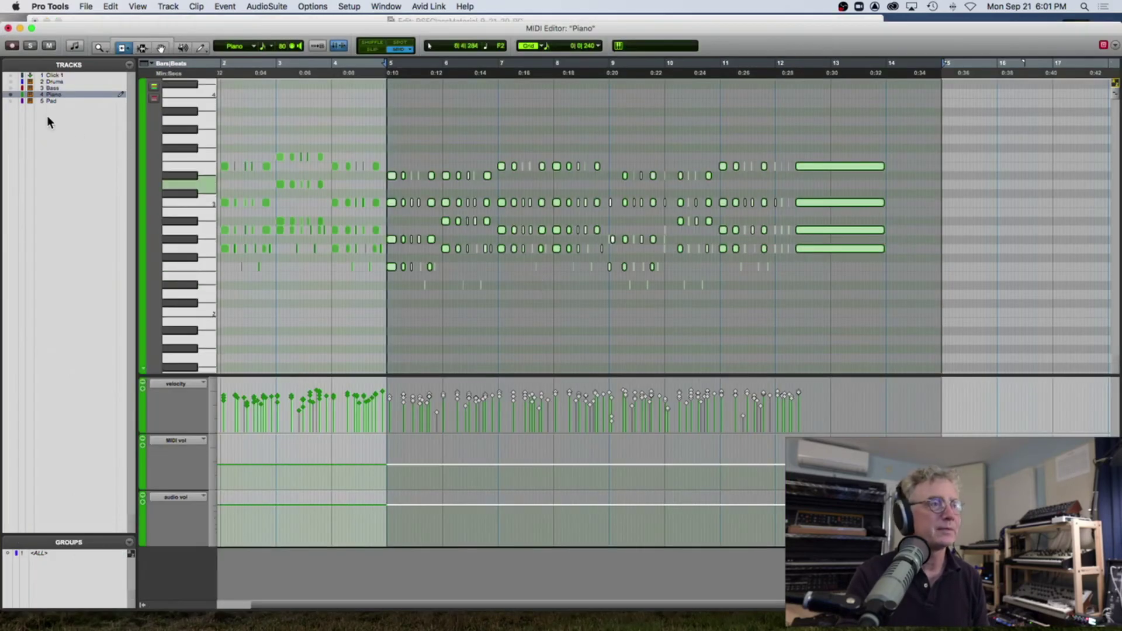
click(8, 28)
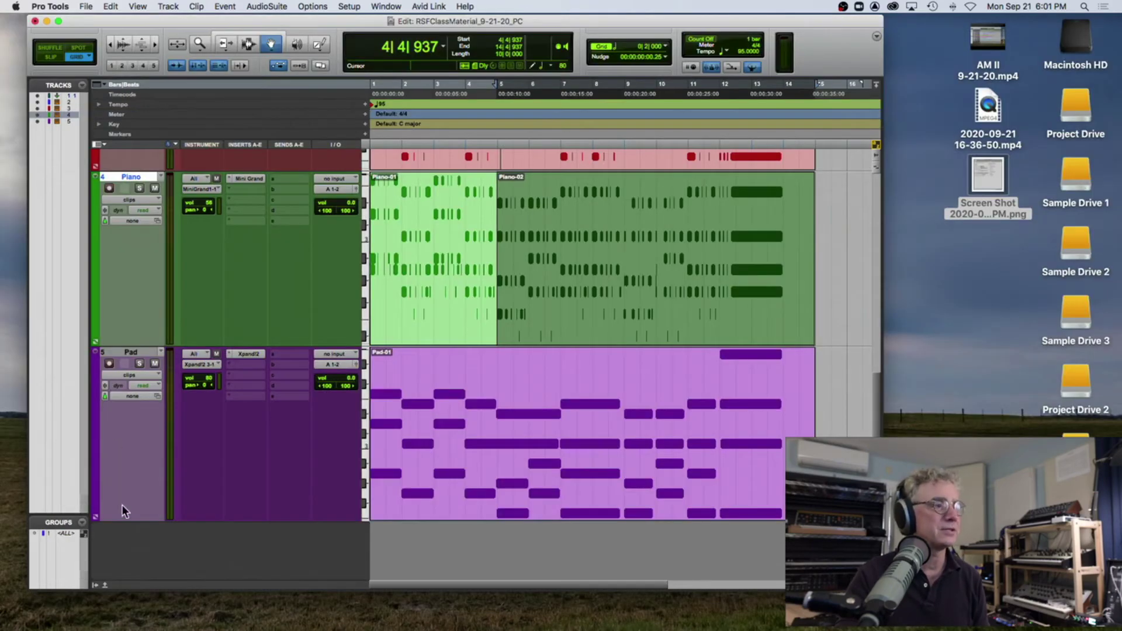
Step: Show only the Piano's notes in the docked MIDI editor, place the cursor at 3|1|480, and view the notes around bar 3 enlarged
click(103, 586)
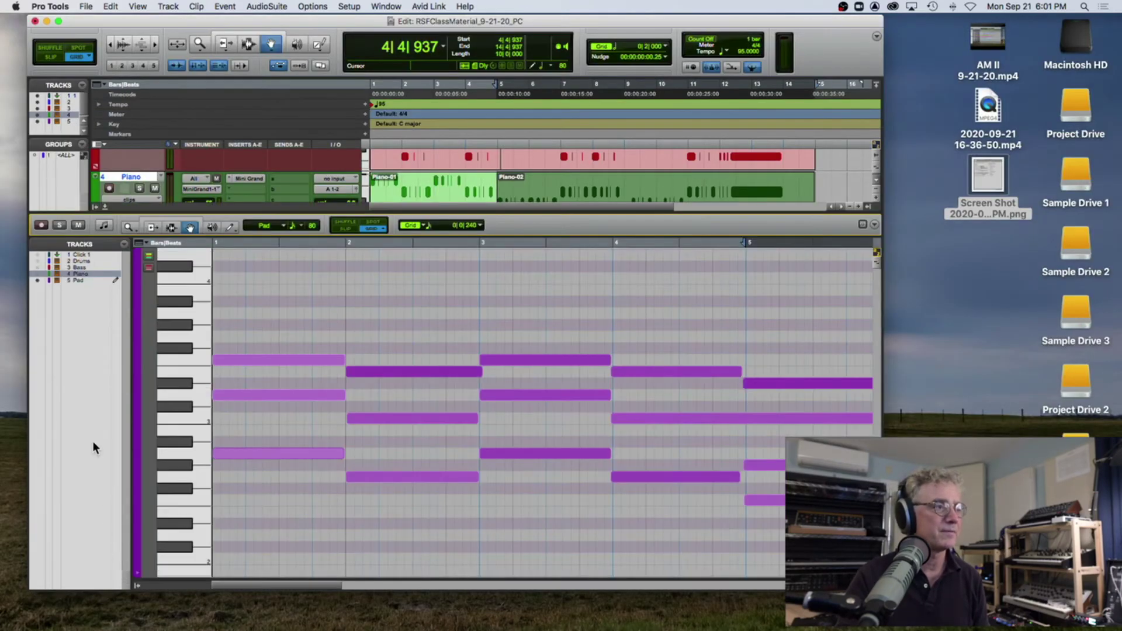
click(35, 274)
click(36, 281)
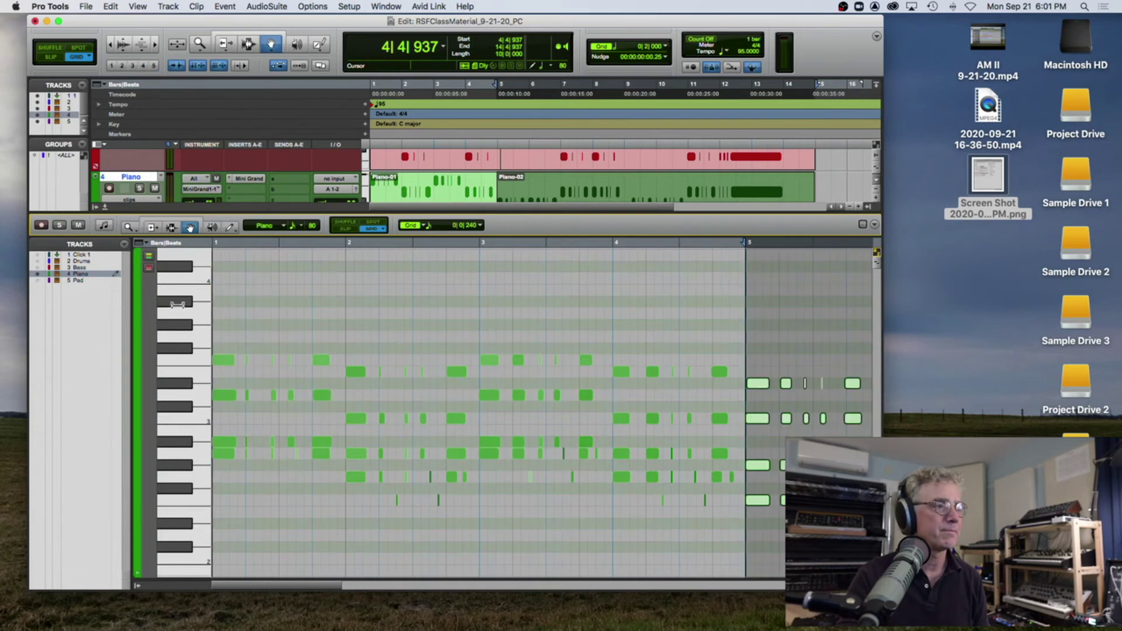
click(497, 267)
scroll(461, 260, right, 10)
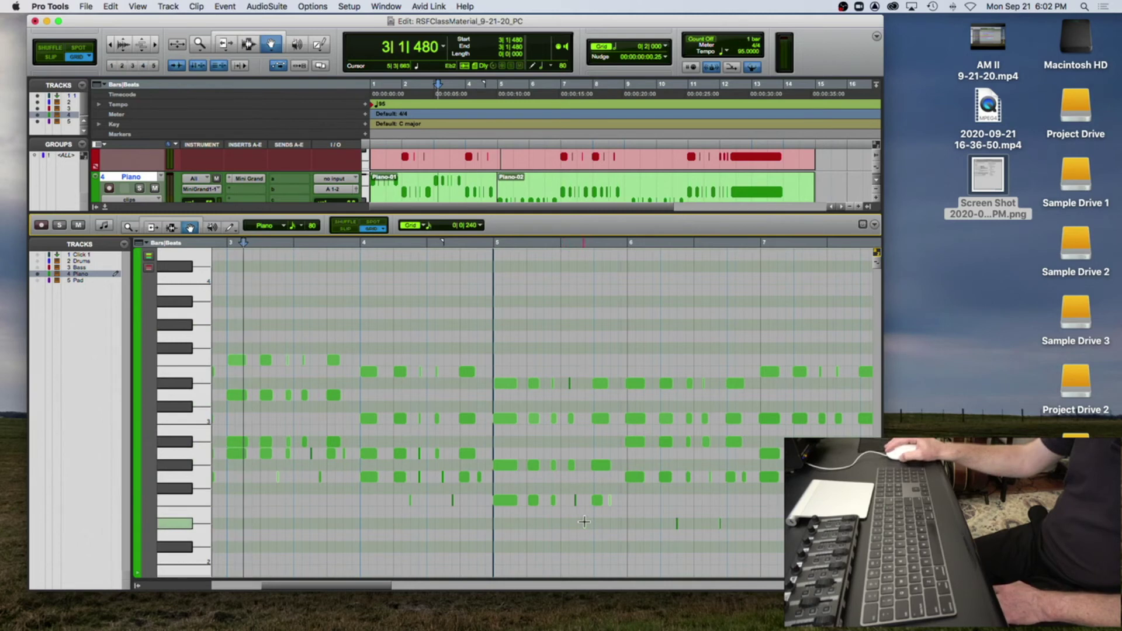
key(t)
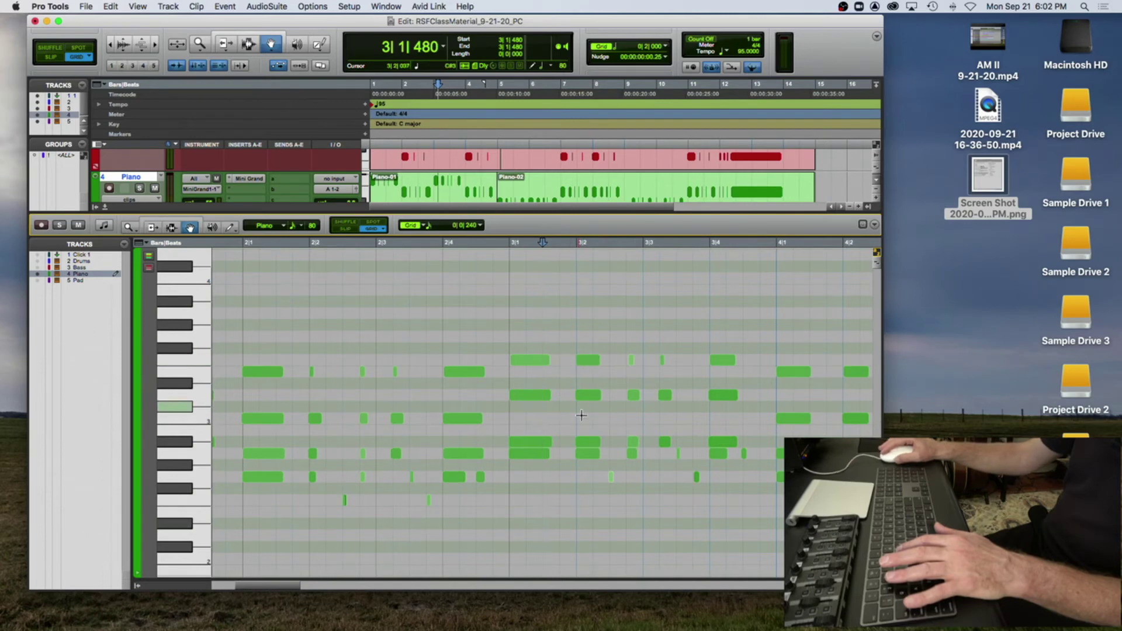
Step: Select the Piano chords from beat 2 to just past beat 3 of bar 3 and shift them slightly later
click(623, 347)
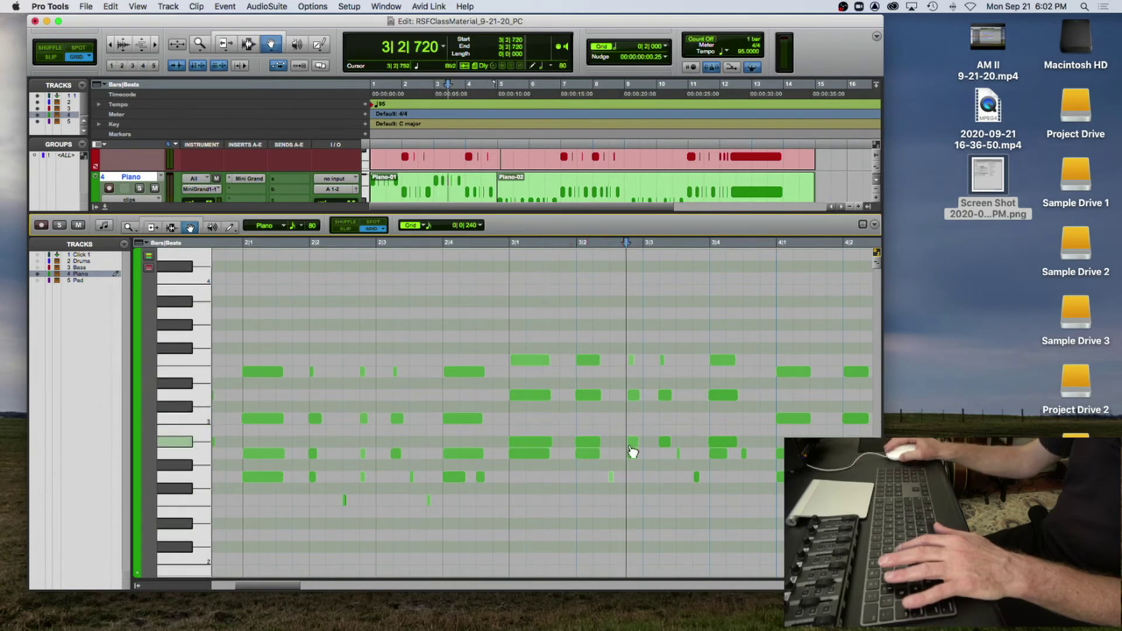
click(567, 345)
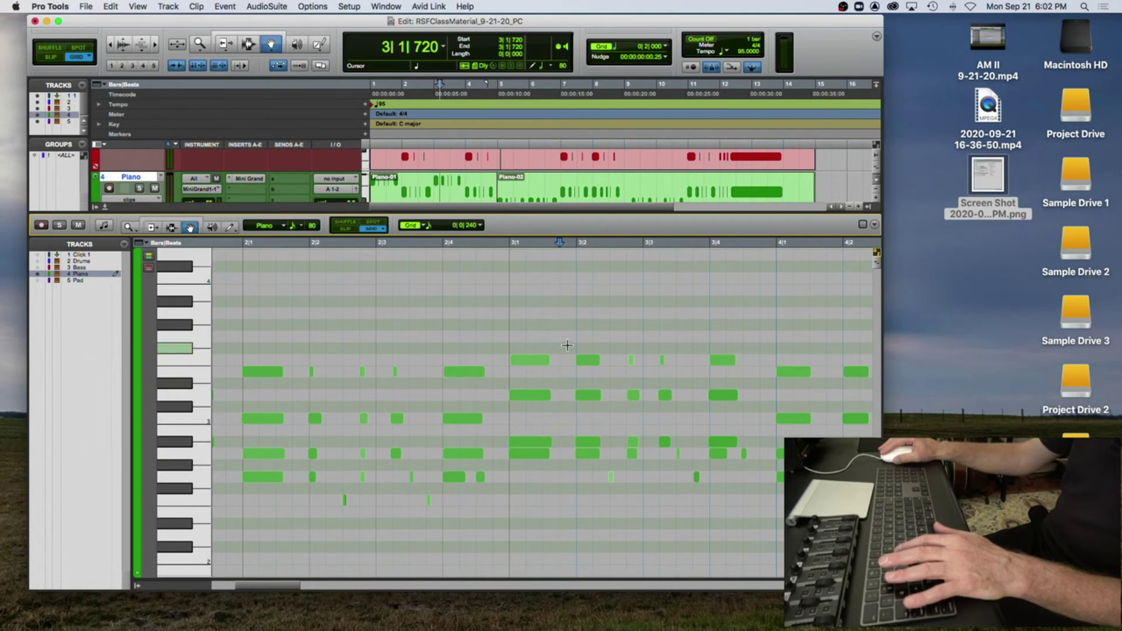
drag(567, 346, 663, 457)
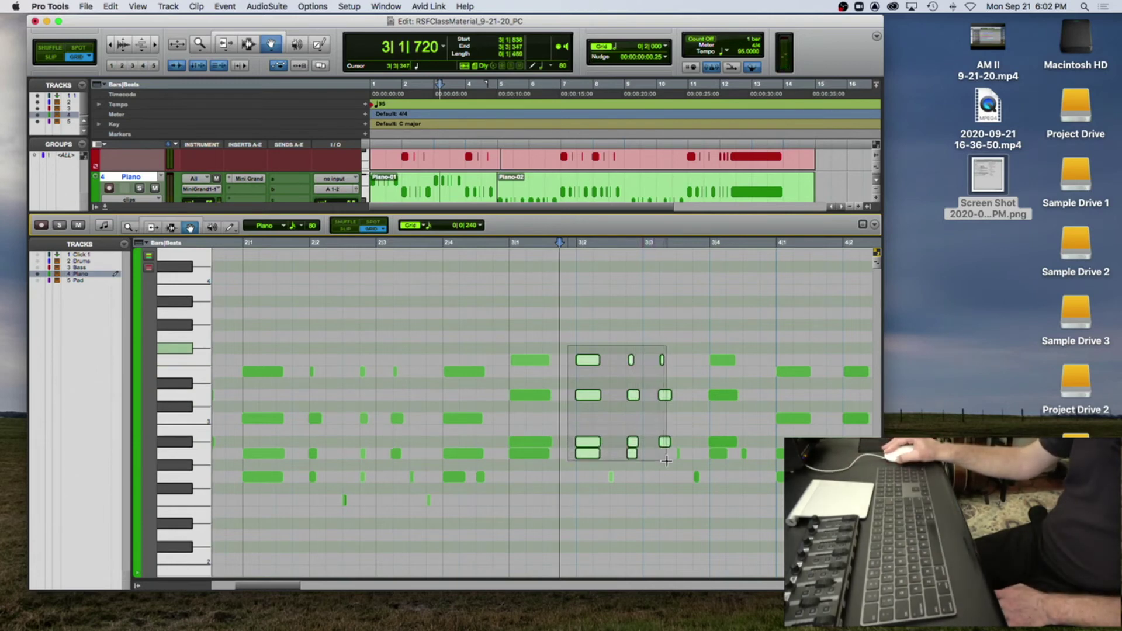
drag(585, 397, 588, 399)
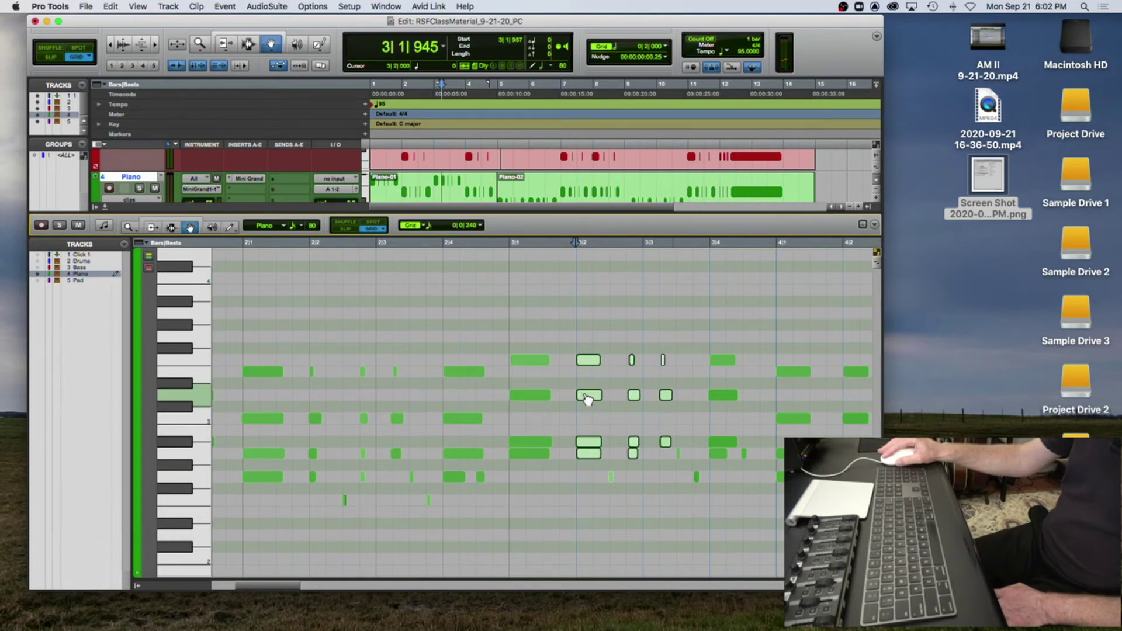
drag(587, 399, 588, 399)
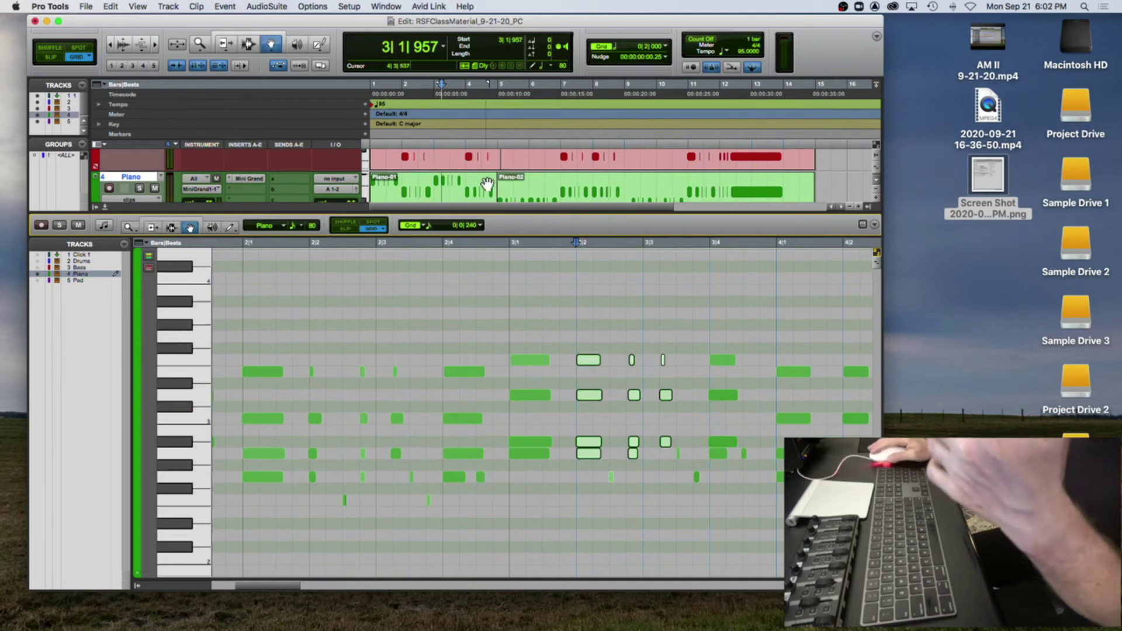
Step: Show the Drums and Bass notes together in the docked MIDI editor, with the Piano and Pad notes hidden
click(36, 274)
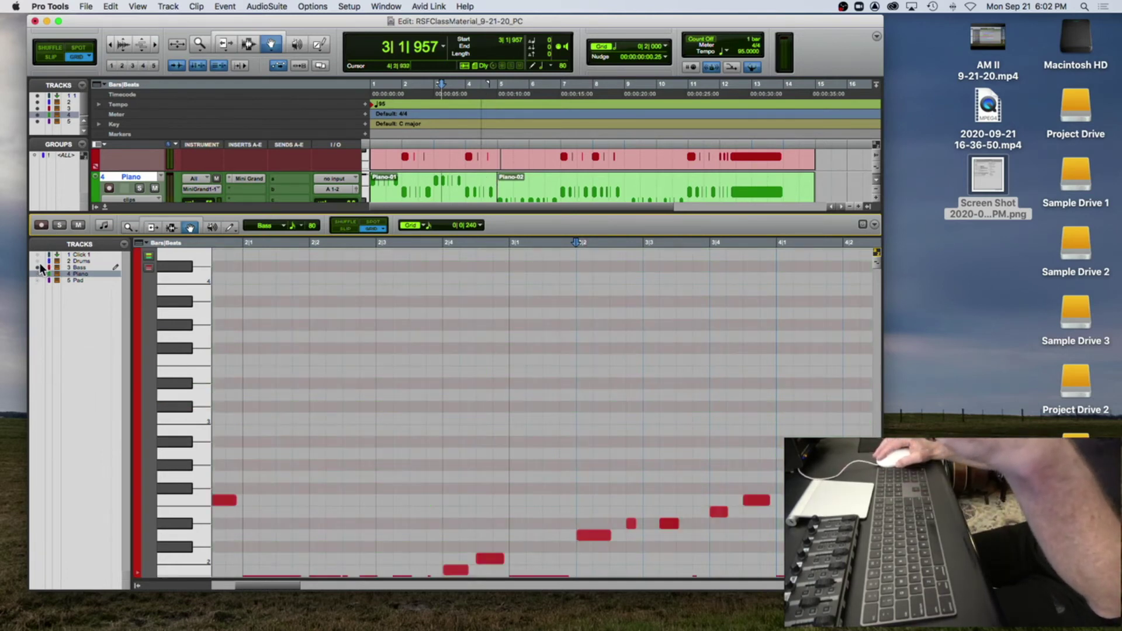
click(39, 261)
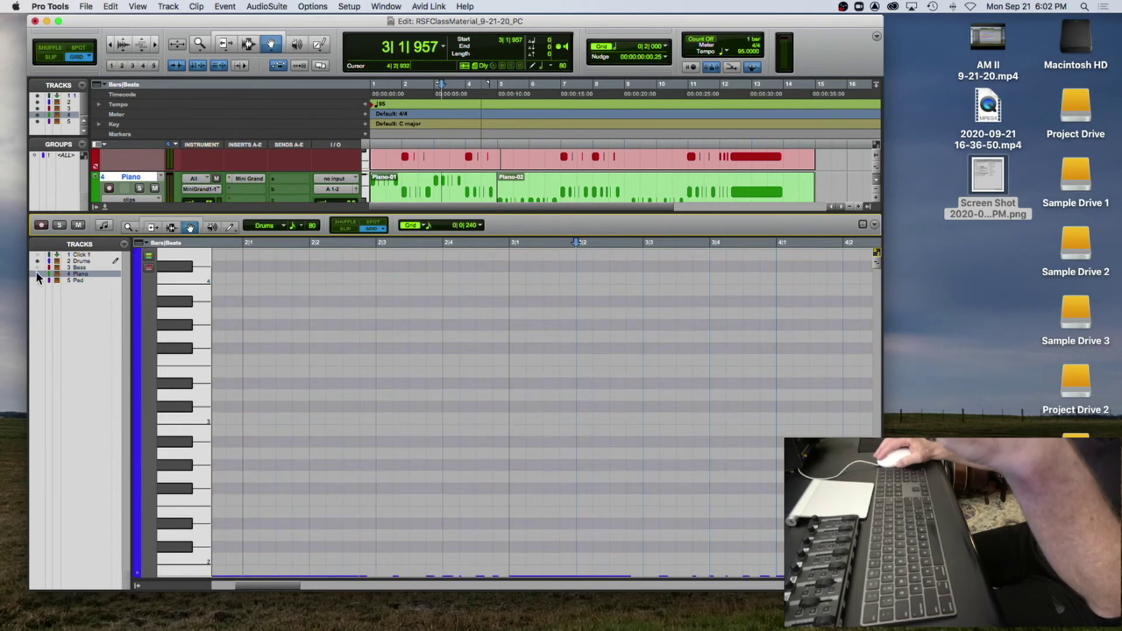
click(37, 274)
click(36, 279)
click(37, 274)
click(37, 280)
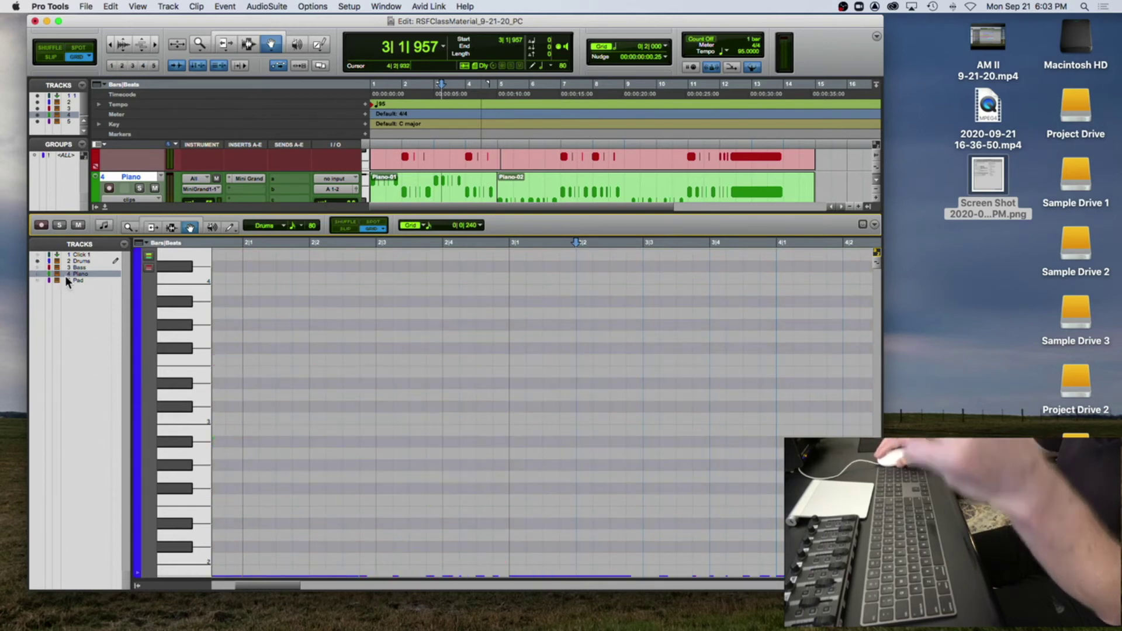
click(36, 267)
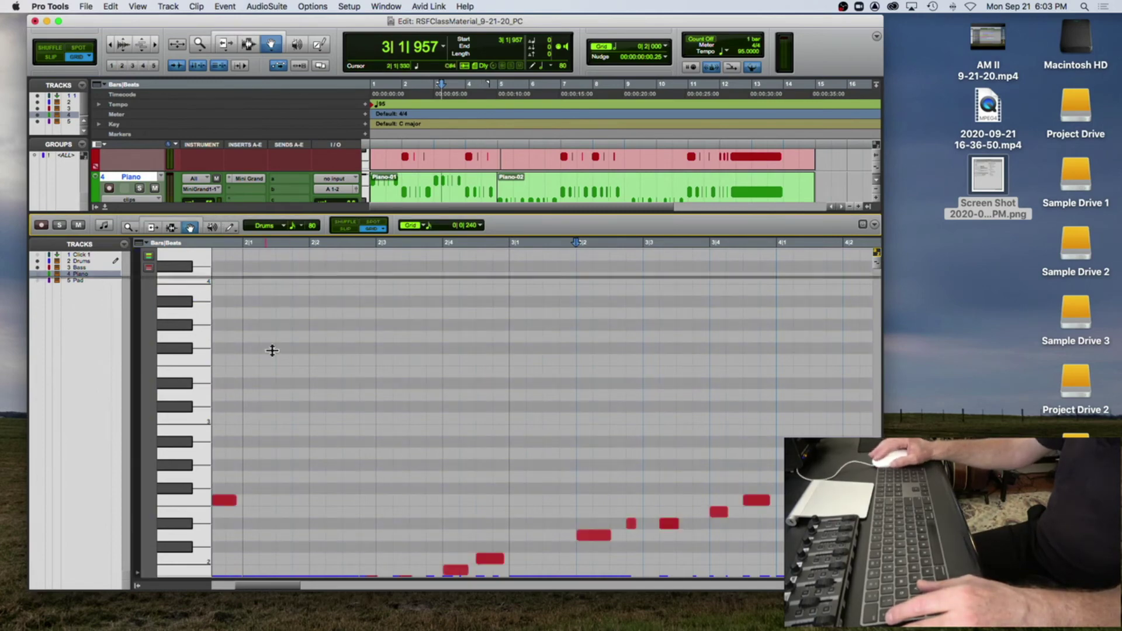
Step: Enlarge the track area above the docked MIDI editor to show the Drums and Bass tracks, and activate the Selector tool
drag(219, 213, 219, 438)
scroll(553, 221, up, 6)
scroll(554, 221, down, 2)
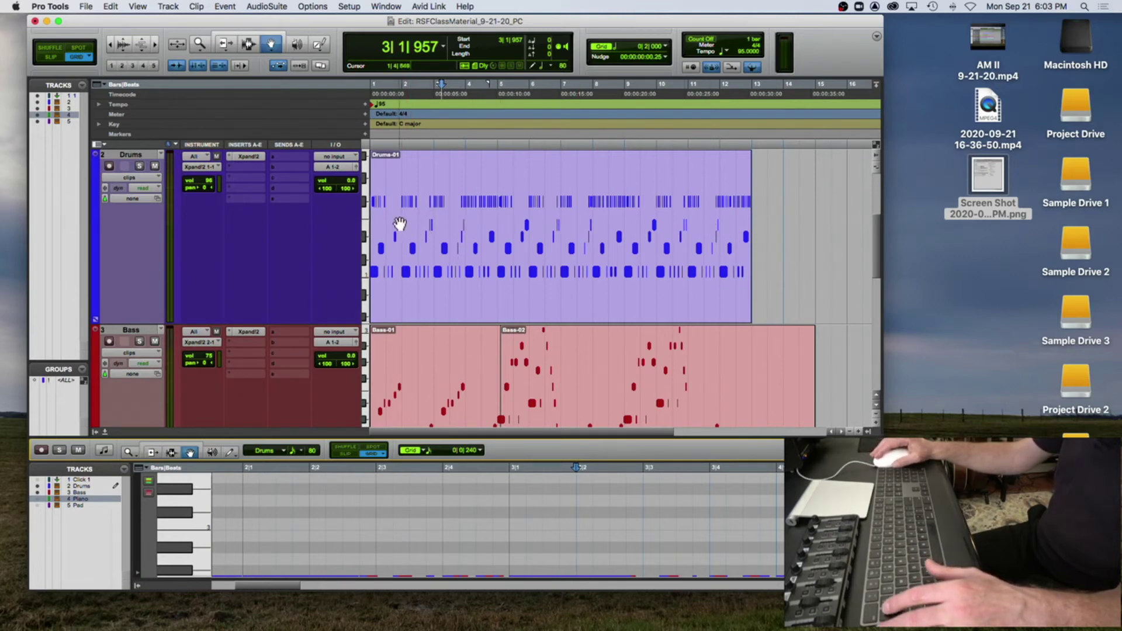
click(248, 45)
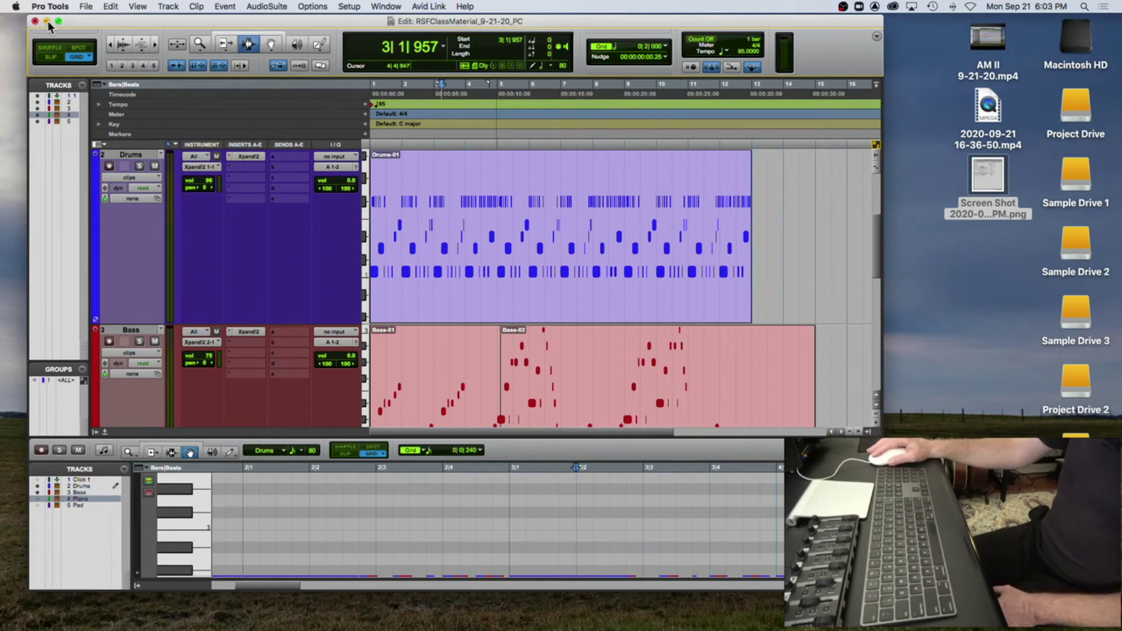
Step: Close the session with its changes saved, and move the RSFClassMaterial_9-21-20_PC folder to the middle of the desktop
key(super+w)
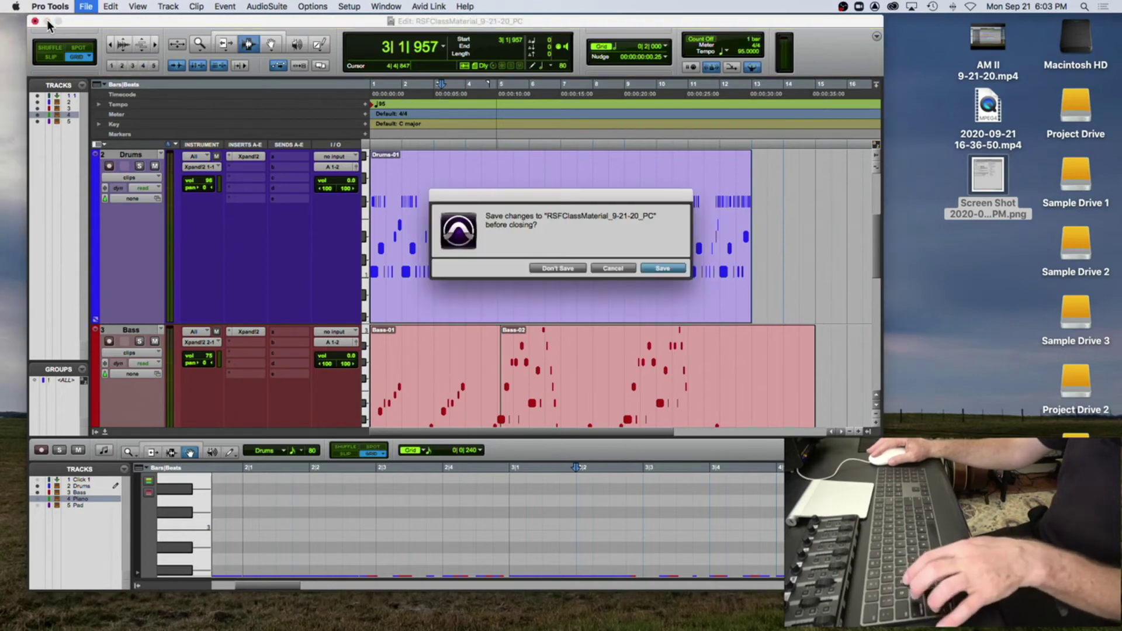
click(657, 267)
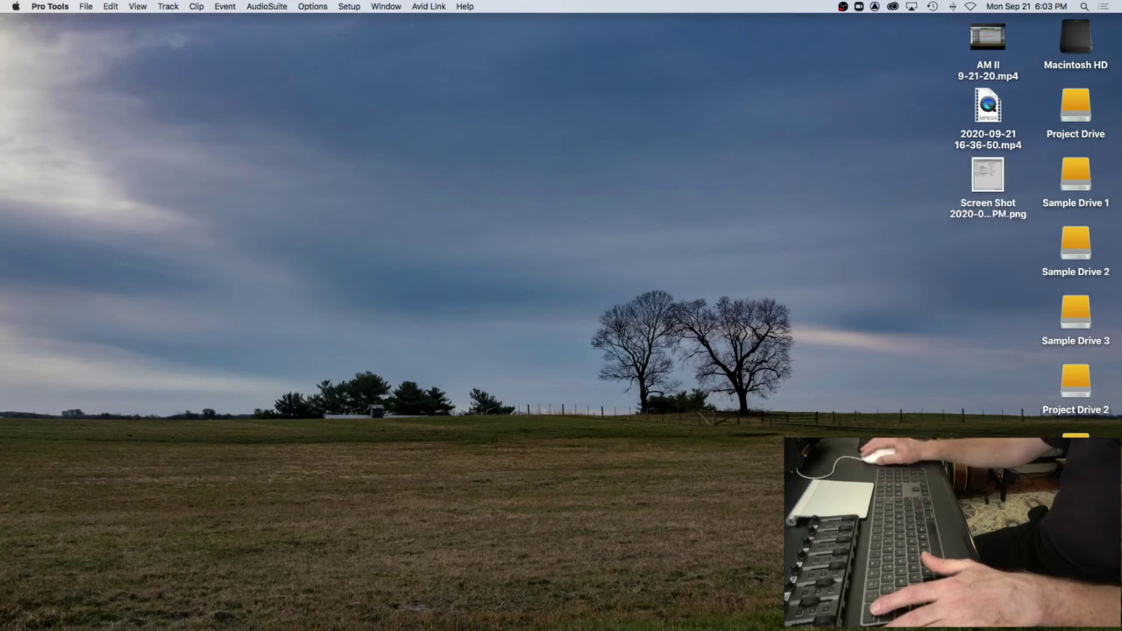
drag(1121, 234, 535, 323)
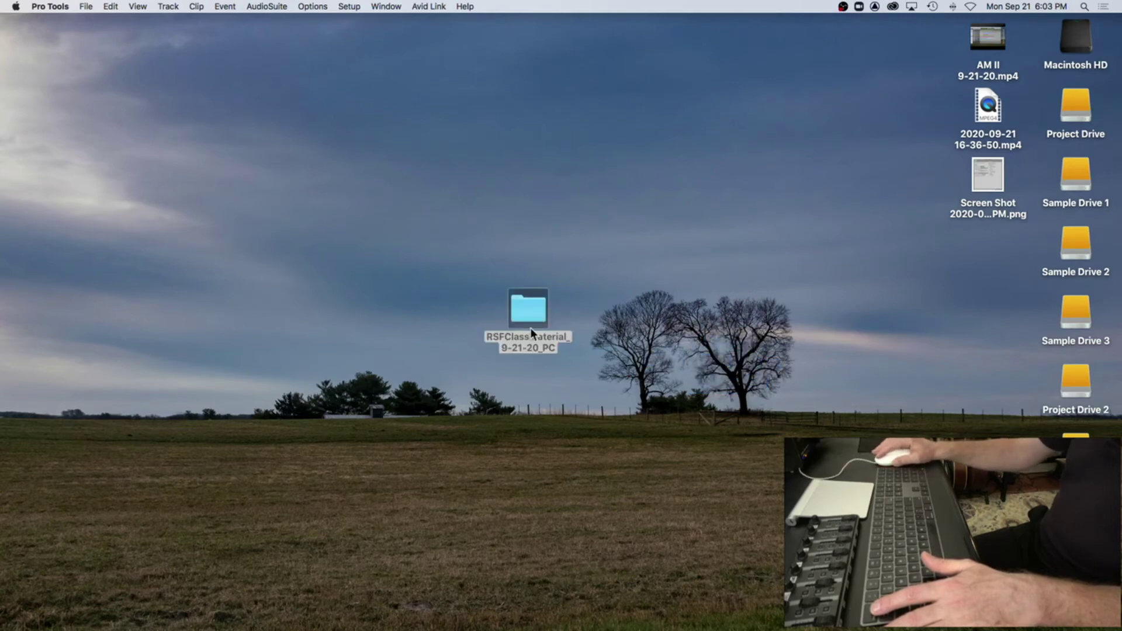
Step: Rename the session folder on the desktop as RSFClassMaterial_9-21-20_CM
click(542, 347)
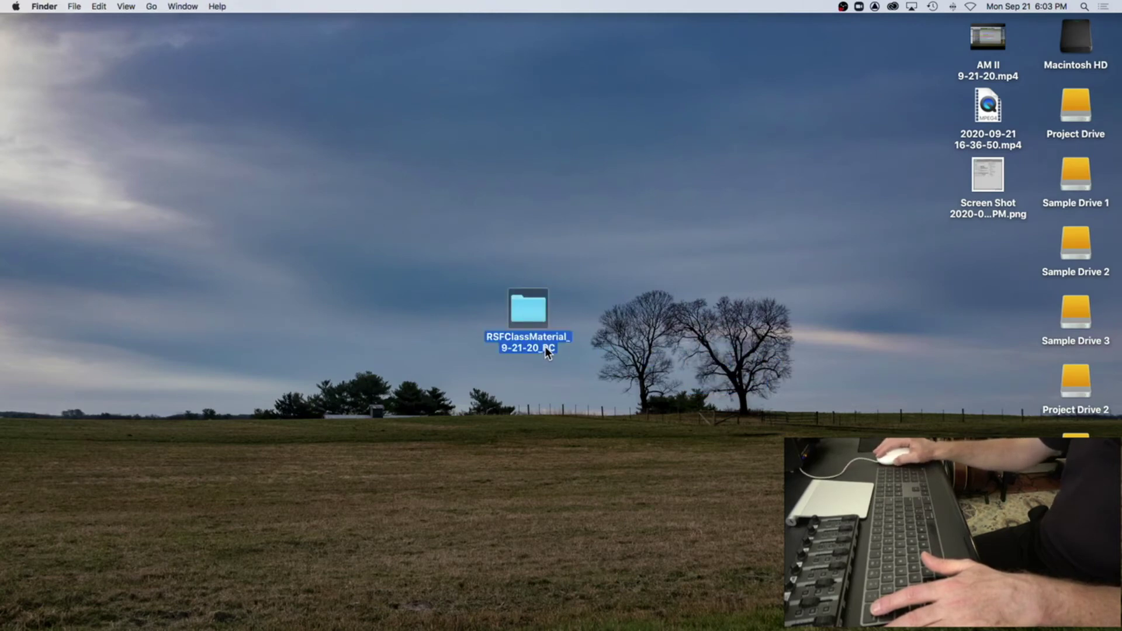
click(545, 346)
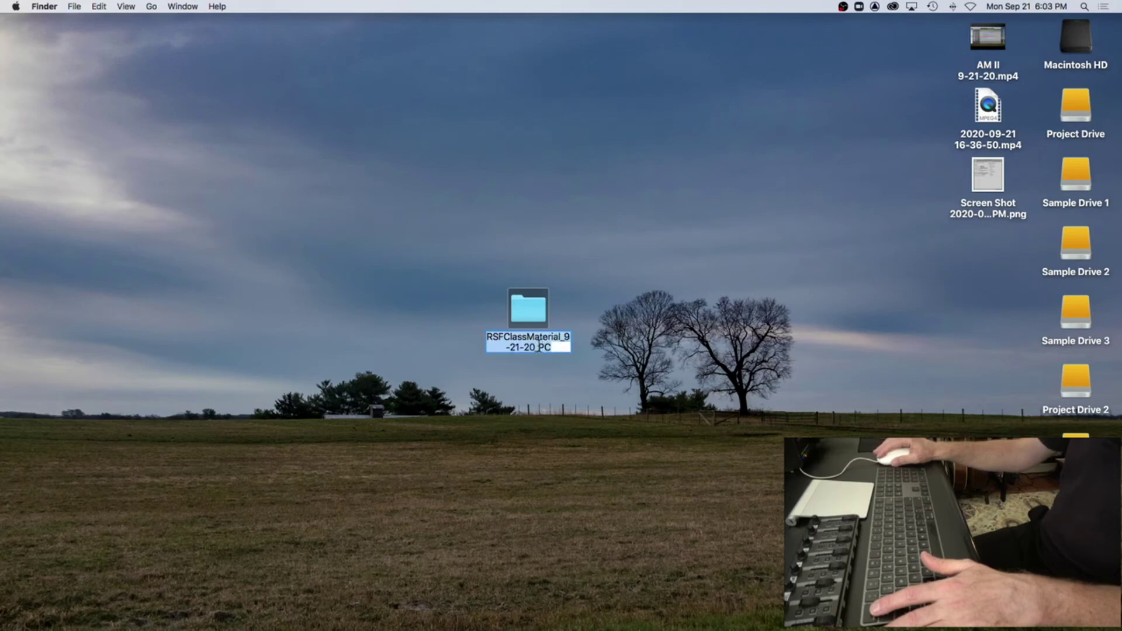
click(539, 347)
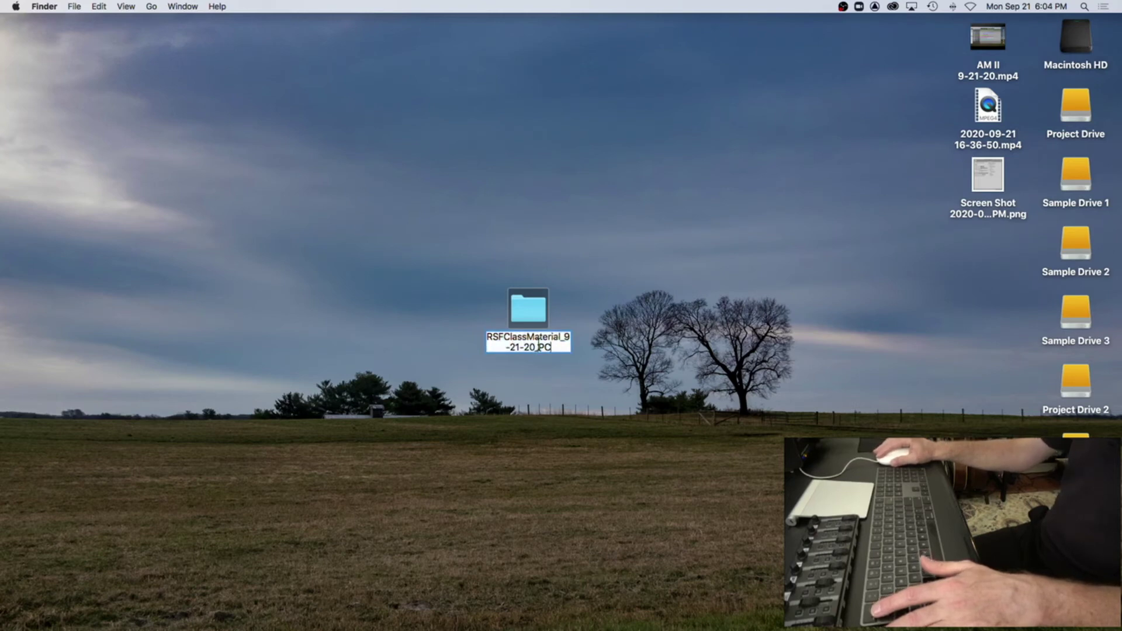
key(BackSpace)
key(BackSpace)
text(CM)
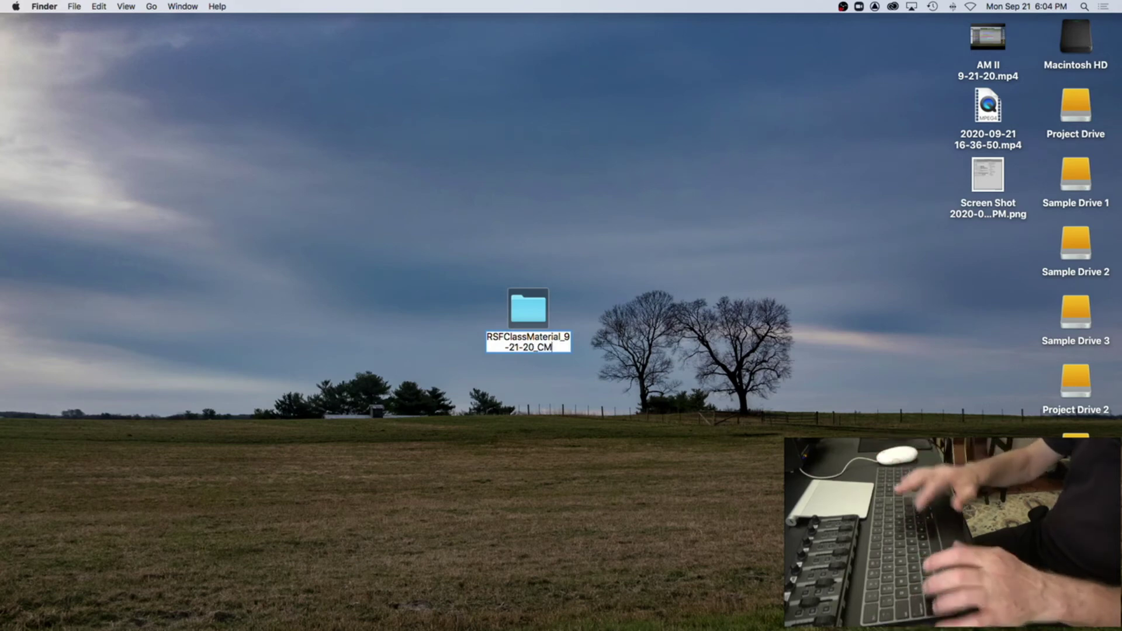
key(Return)
Step: Rename the session file inside the RSFClassMaterial_9-21-20_CM folder as RSFClassMaterial_9-21-20_CM.ptx, and close the folder window
double_click(531, 307)
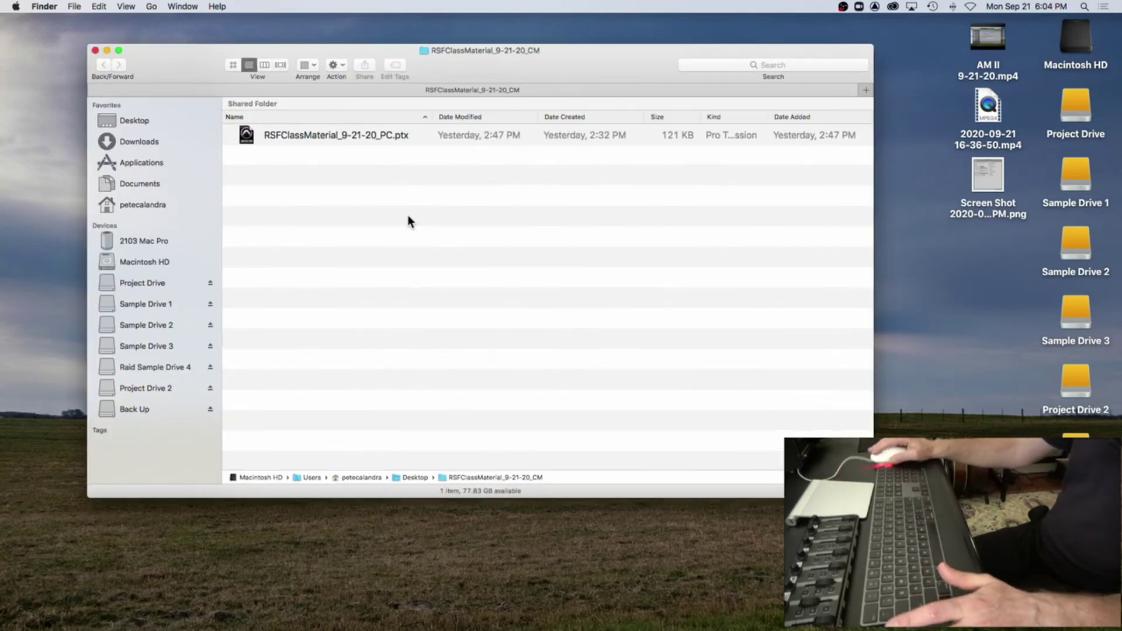
click(387, 132)
click(392, 132)
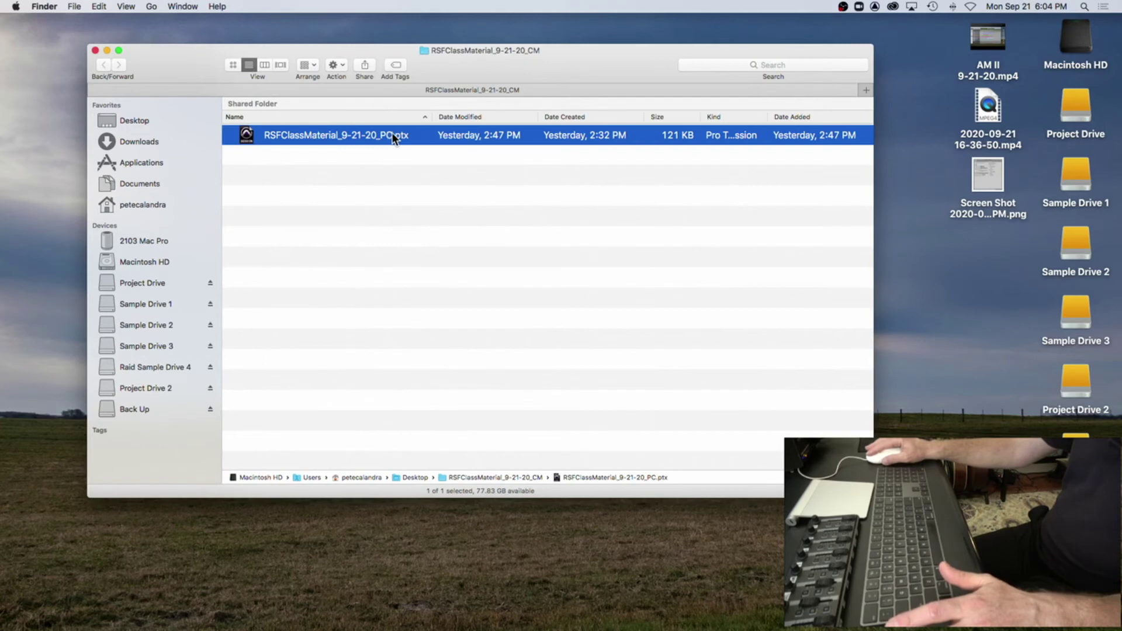
click(388, 135)
key(BackSpace)
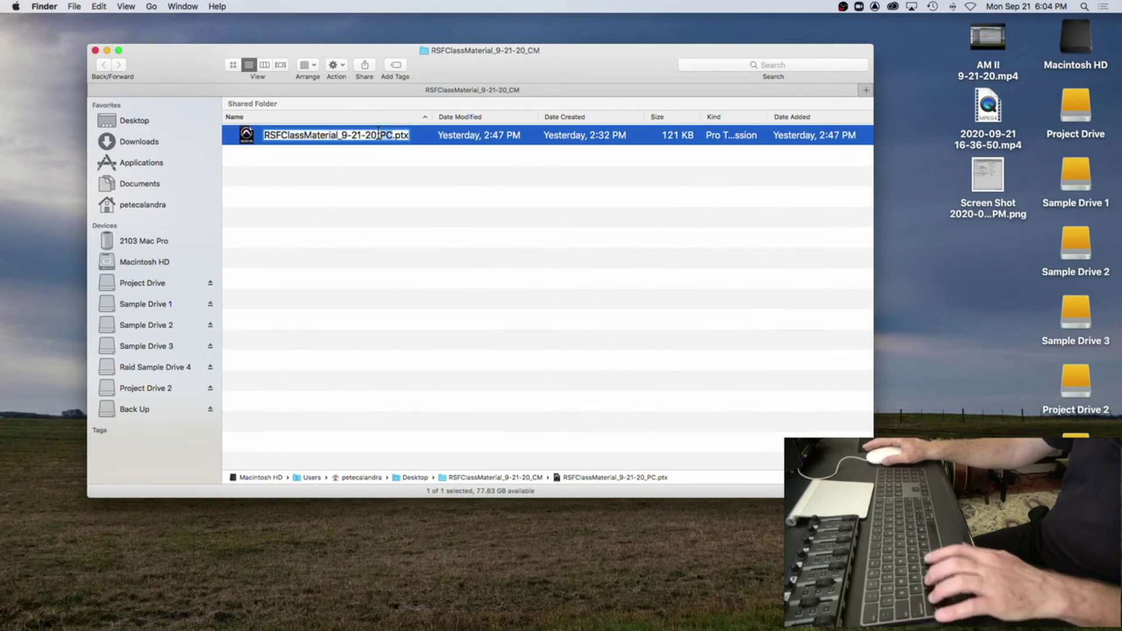
text(M)
key(Return)
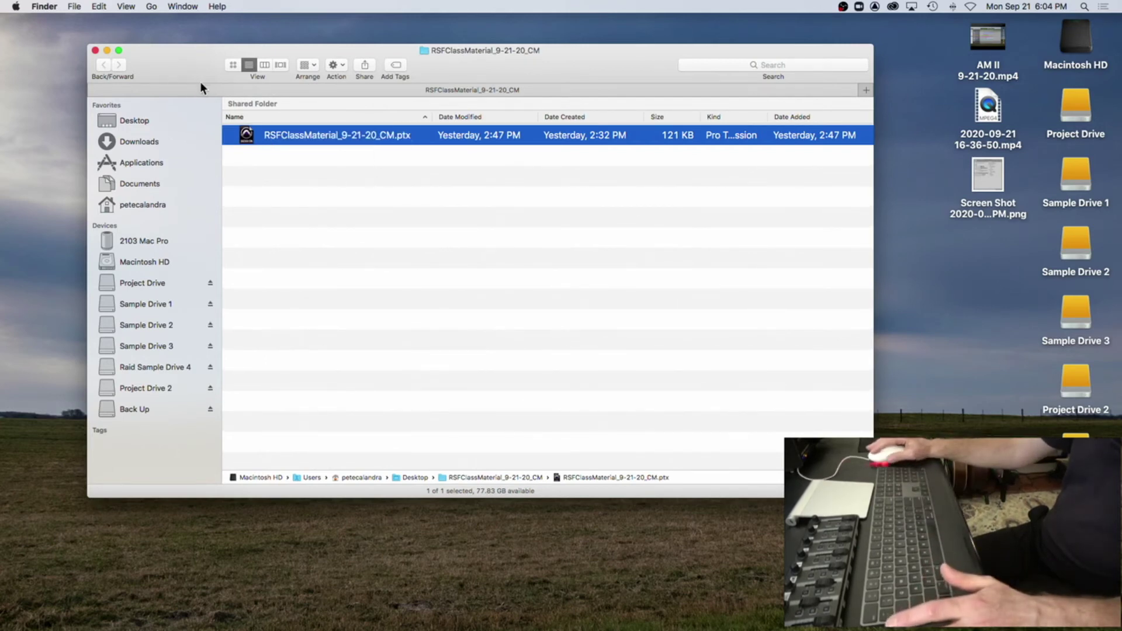
click(95, 50)
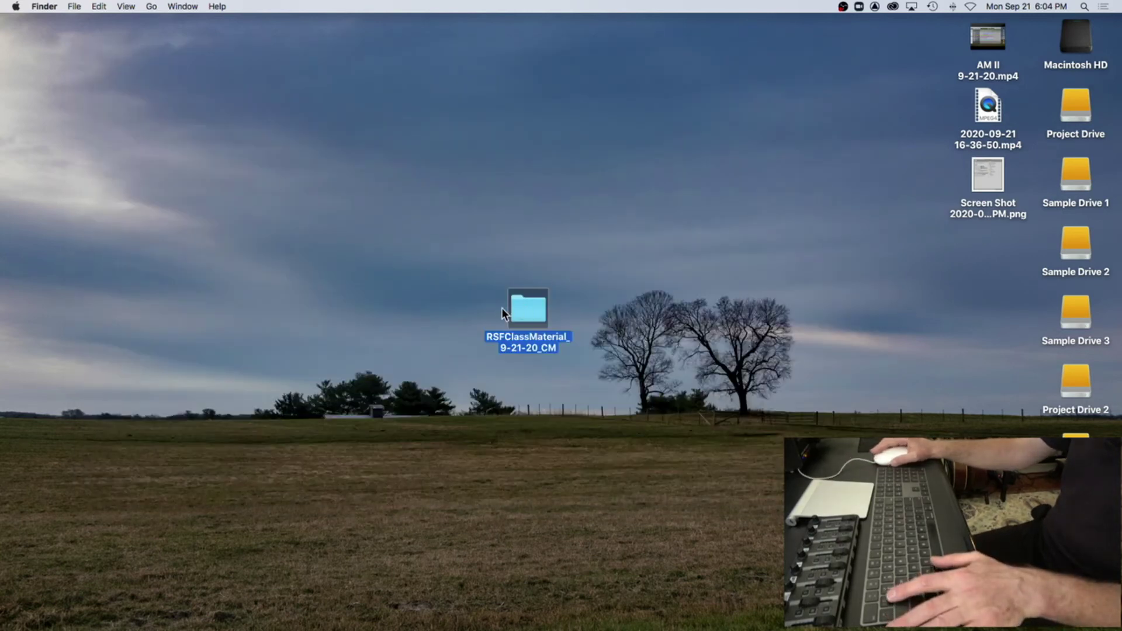
Step: Compress the RSFClassMaterial_9-21-20_CM folder into a zip archive and place the archive beside the folder on the desktop
right_click(527, 305)
click(585, 370)
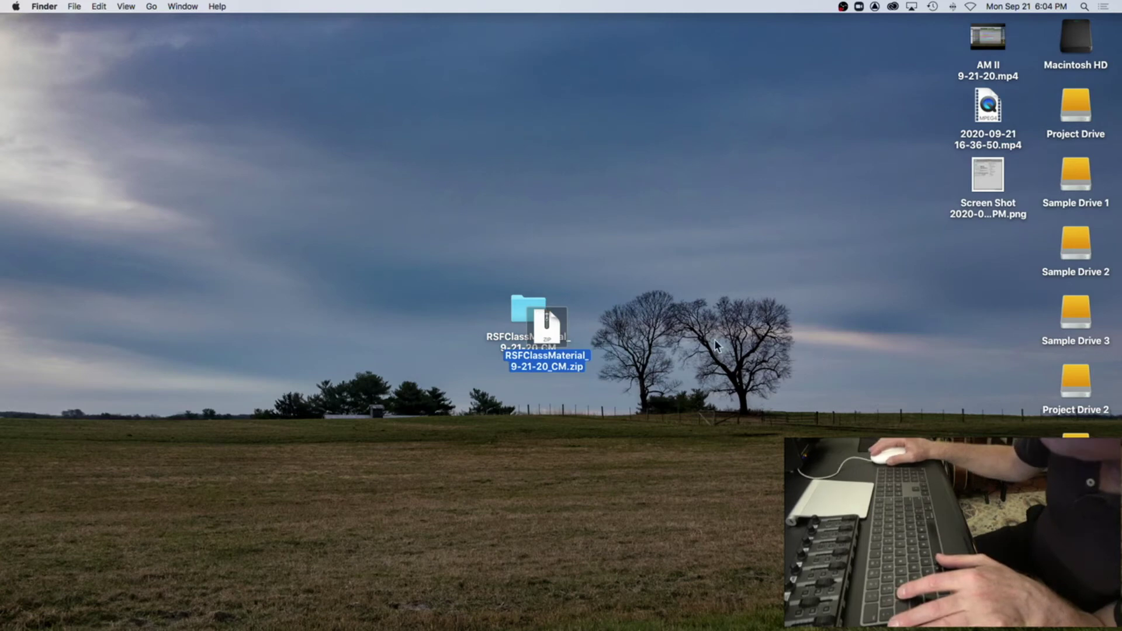
drag(546, 330, 692, 310)
click(694, 304)
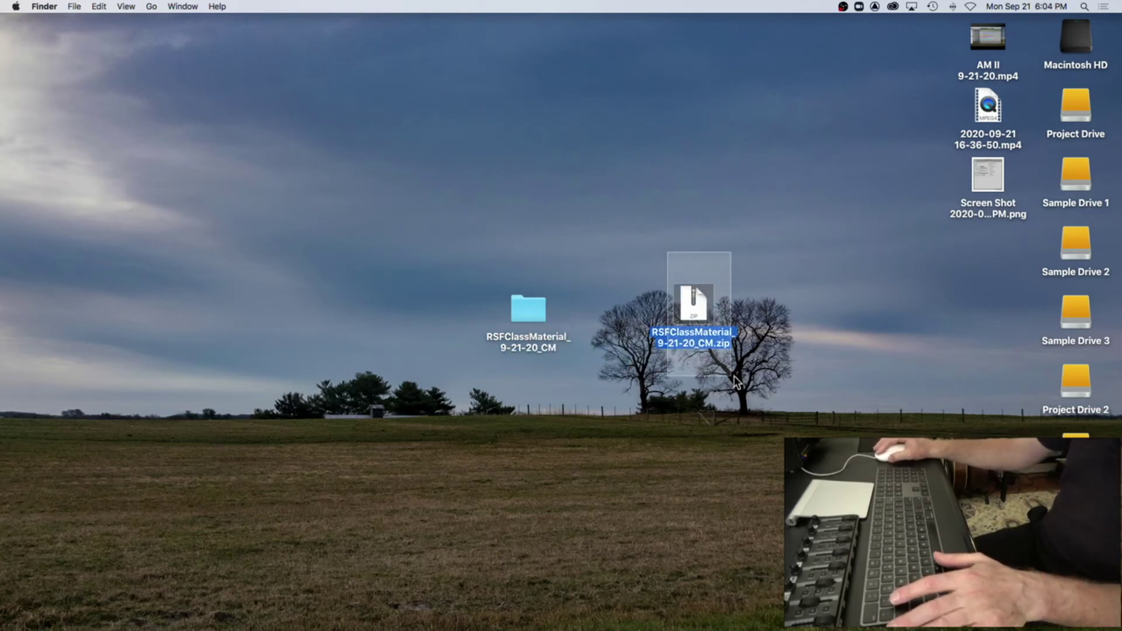
click(608, 347)
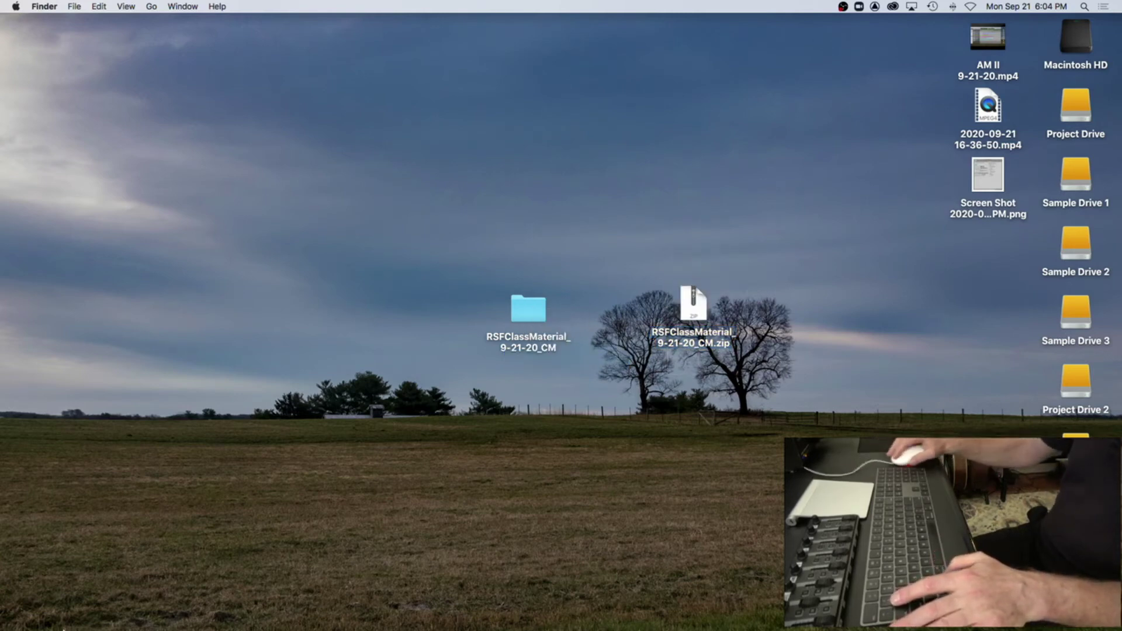
Step: Switch to Google Chrome, open dropbox.com, and show all files in the Dropbox account
mouse_move(81, 626)
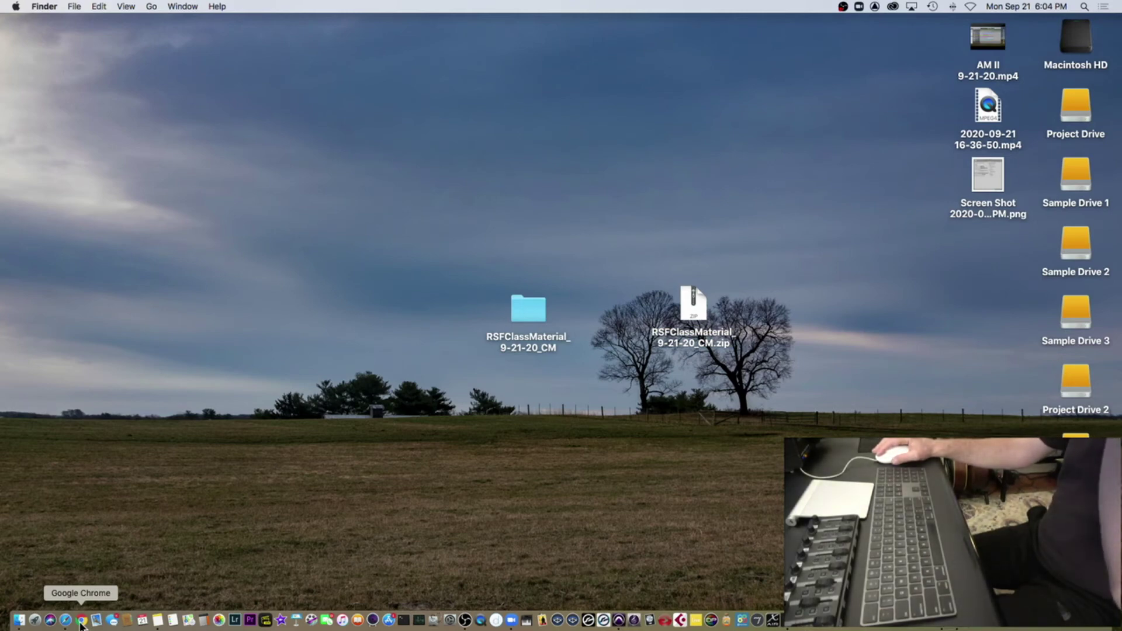
click(81, 621)
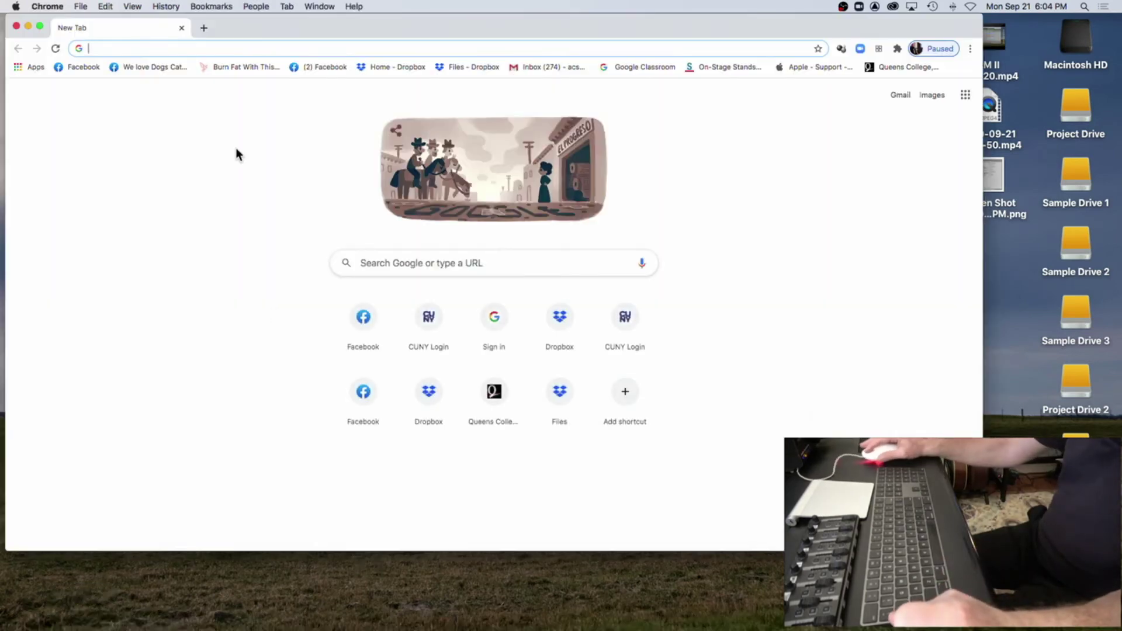
text(drop)
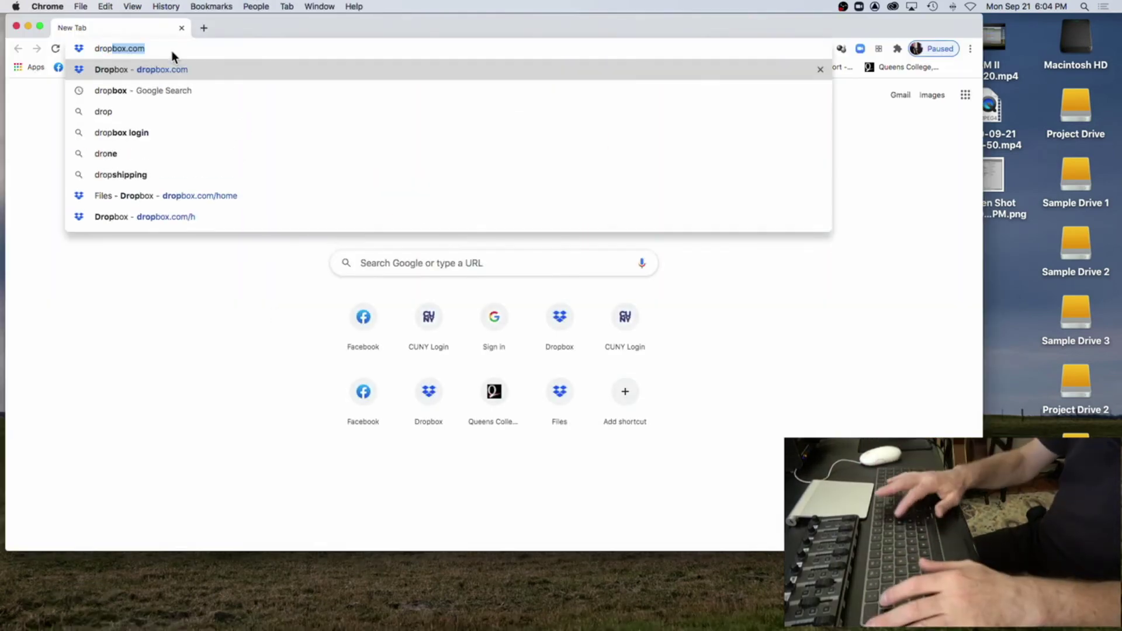
key(Return)
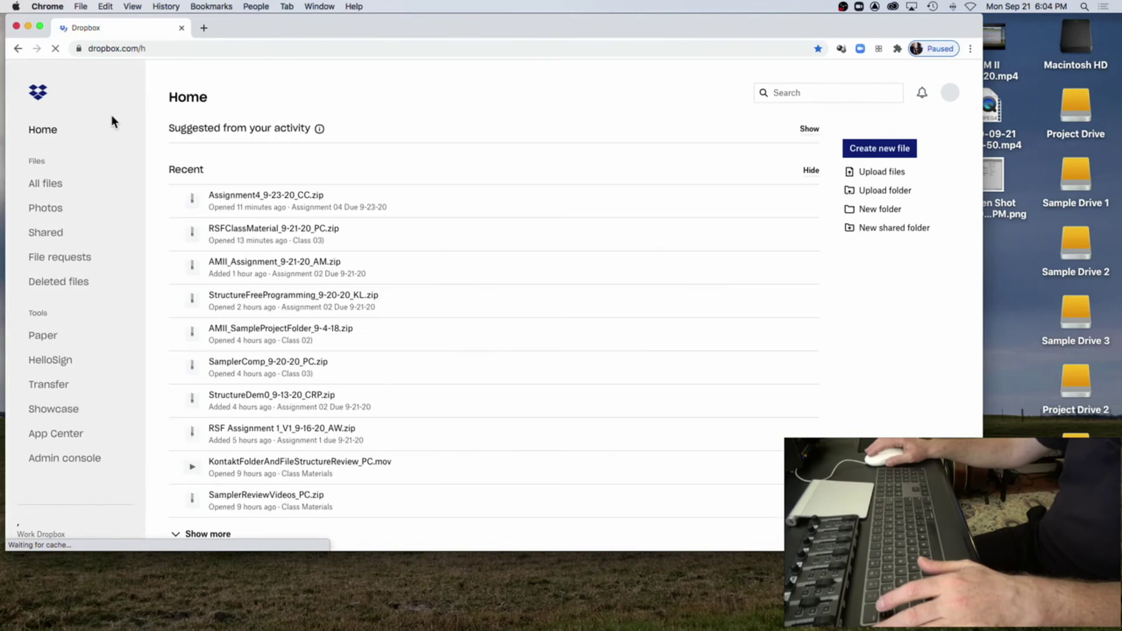
click(44, 189)
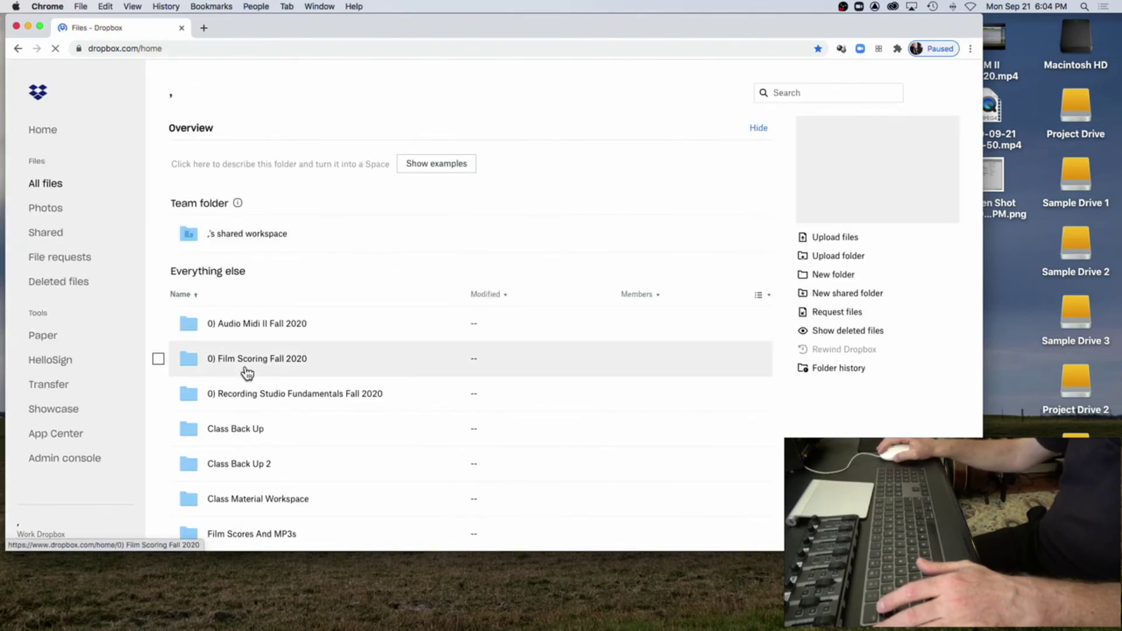
Step: In 0) Recording Studio Fundamentals Fall 2020, open Assignments Fall 2020 and start a new folder with the name "Assignment 2 Due"
click(251, 422)
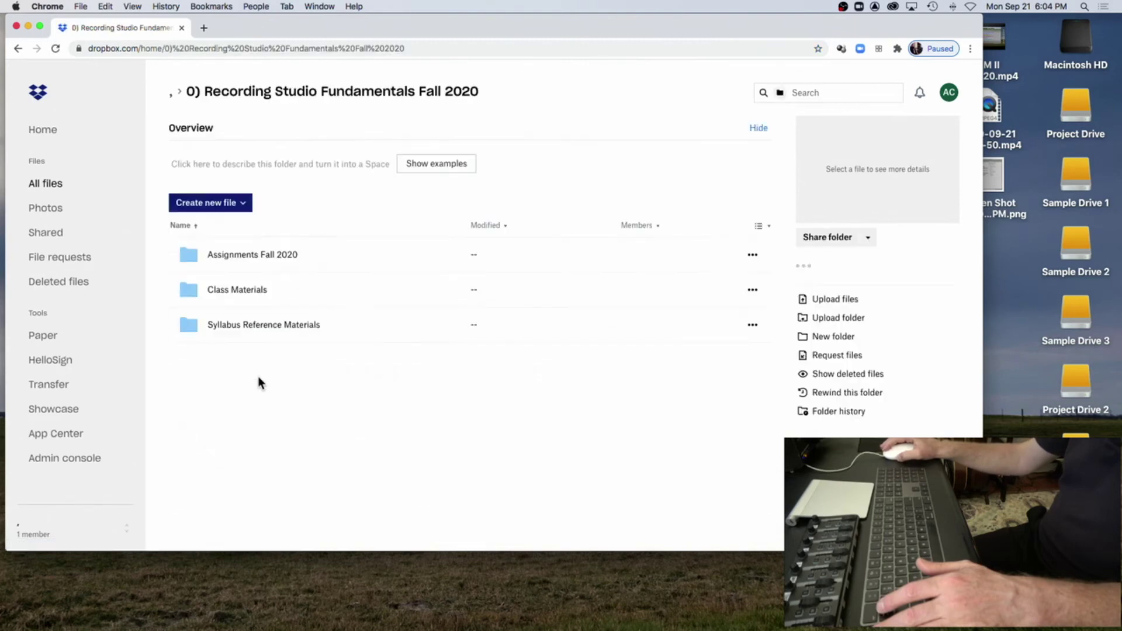
click(258, 255)
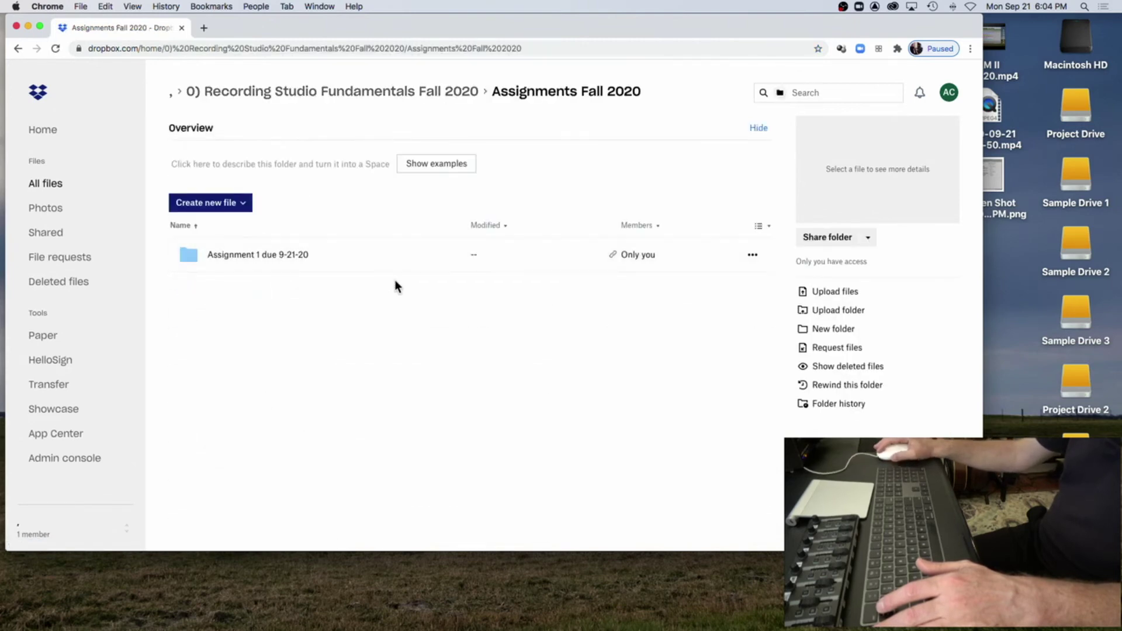
click(834, 331)
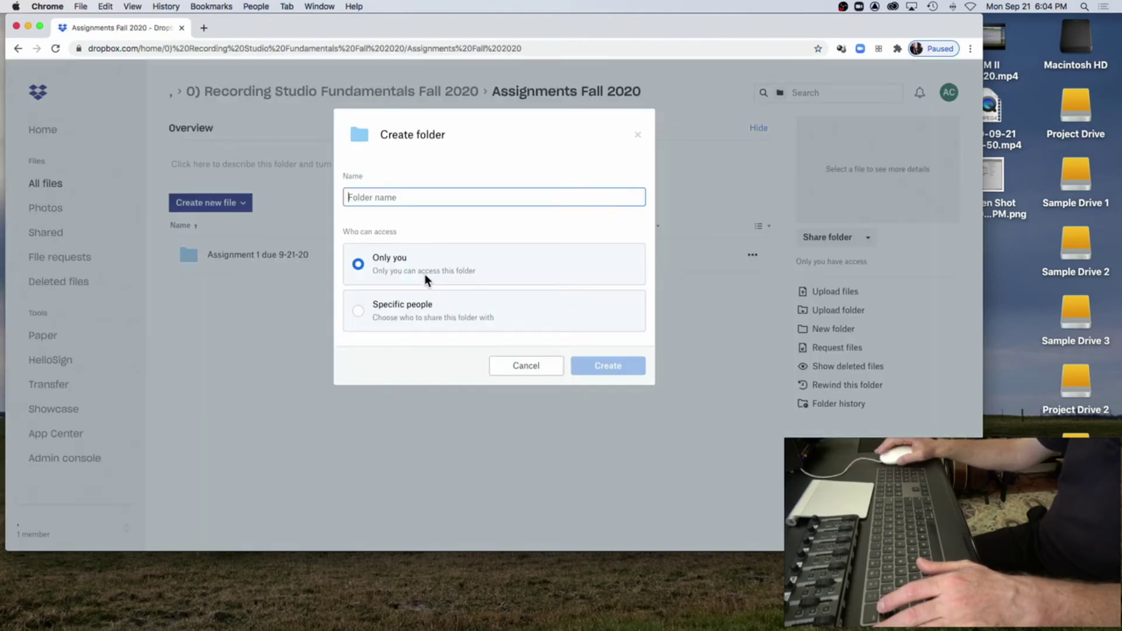
text(Assign)
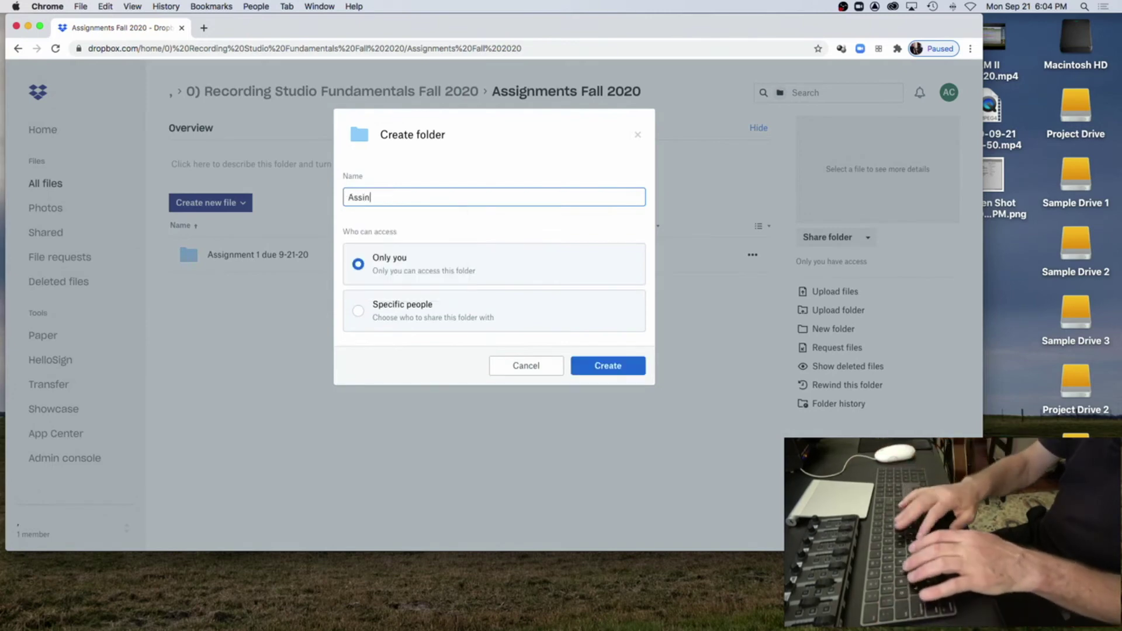
text(ment )
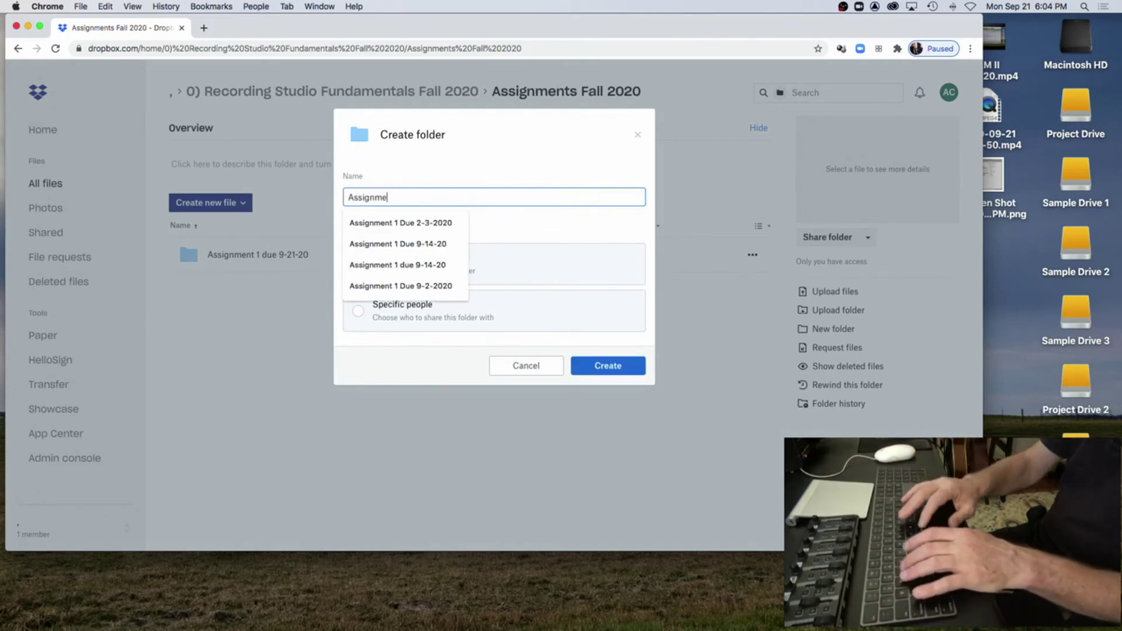
text(2 )
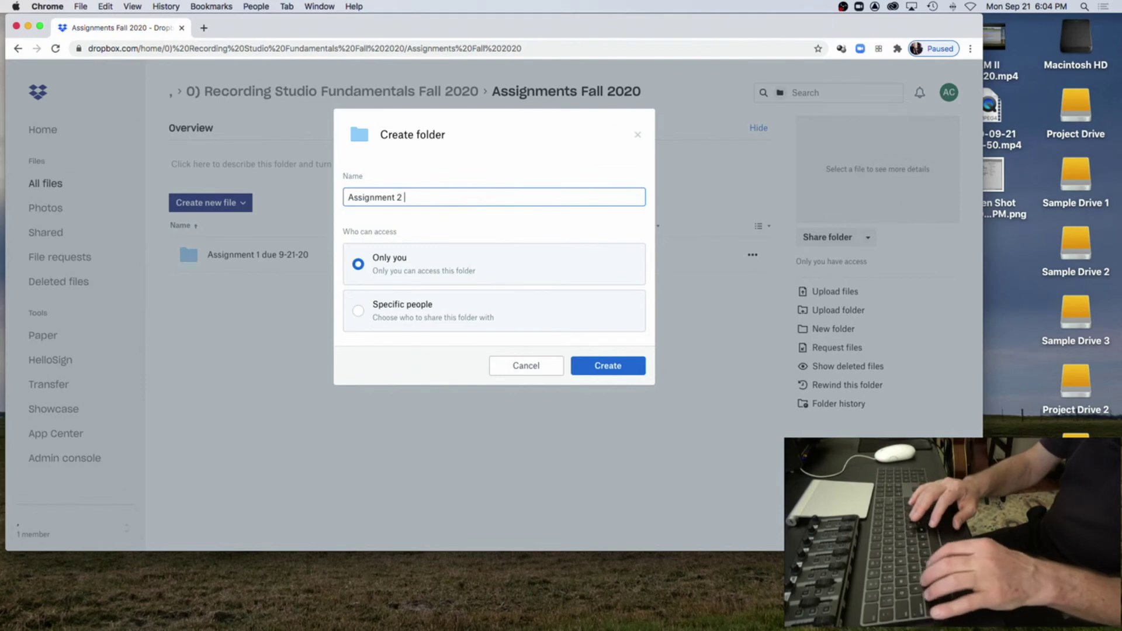
text(Due)
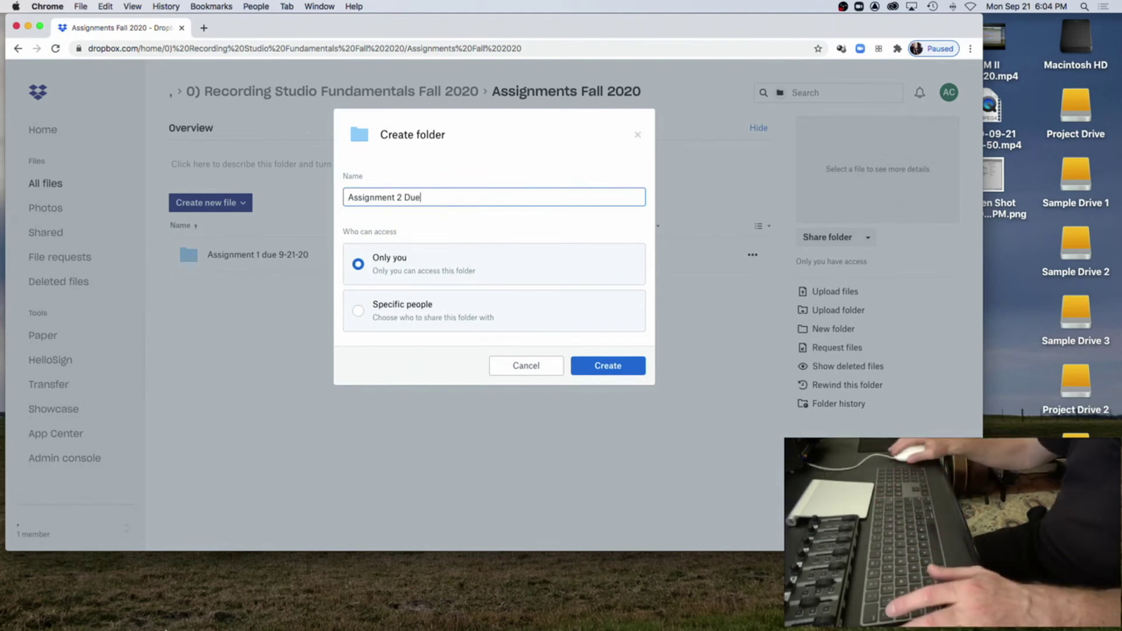
Step: Check the September 2020 calendar for the due date, complete the folder name as "Assignment 2 Due 9-29-20", and create the folder
mouse_move(141, 625)
click(140, 623)
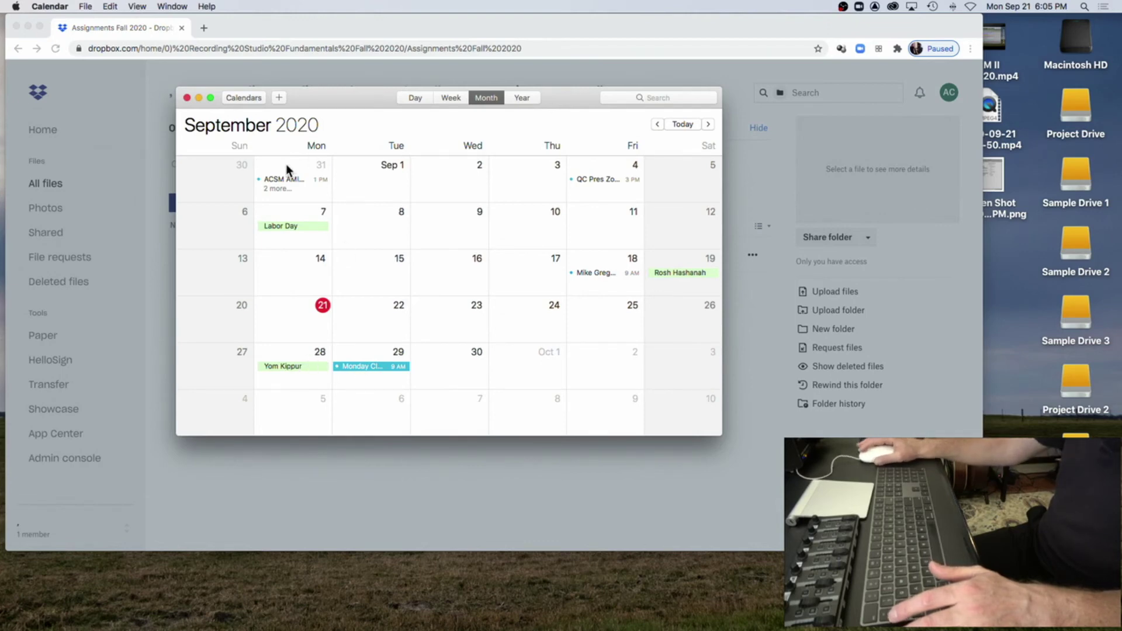
click(187, 98)
click(419, 196)
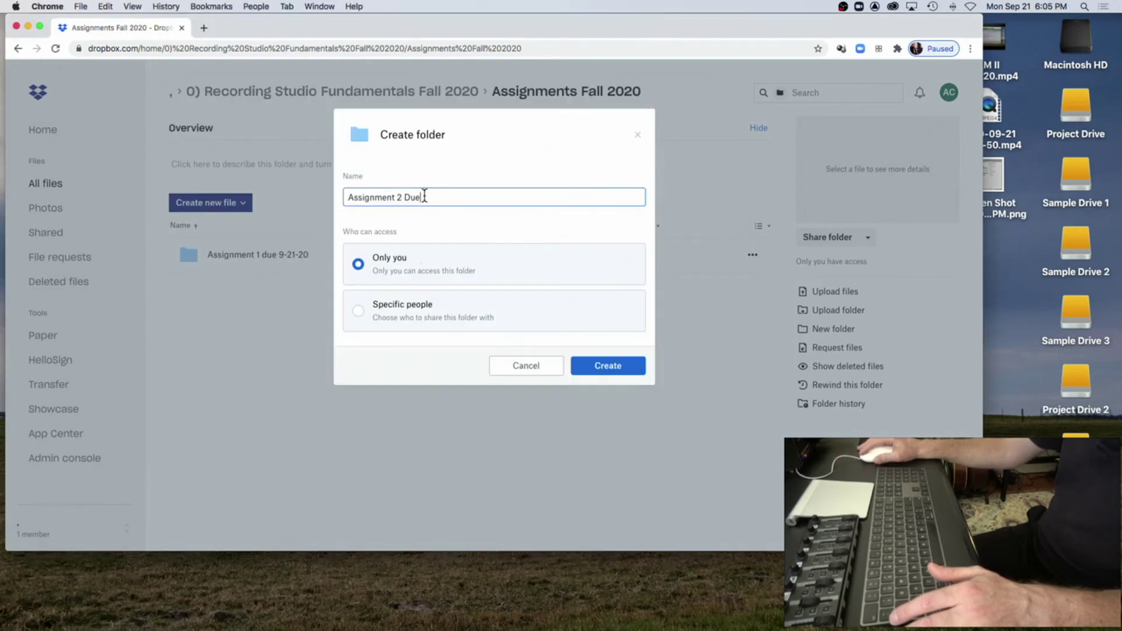
text(9-29-20)
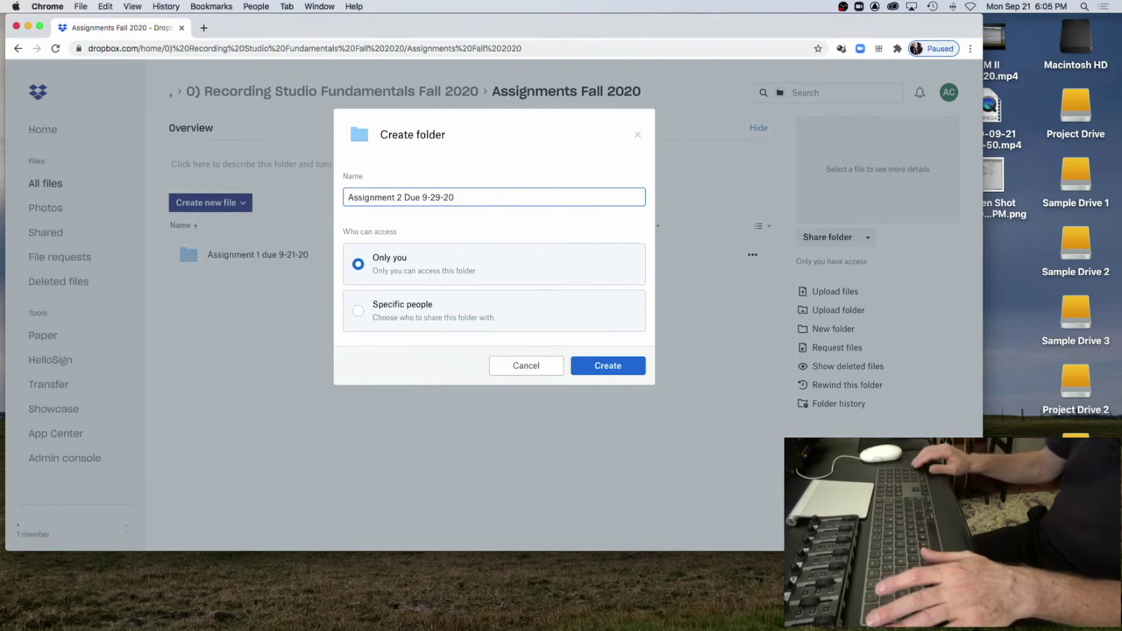
key(Return)
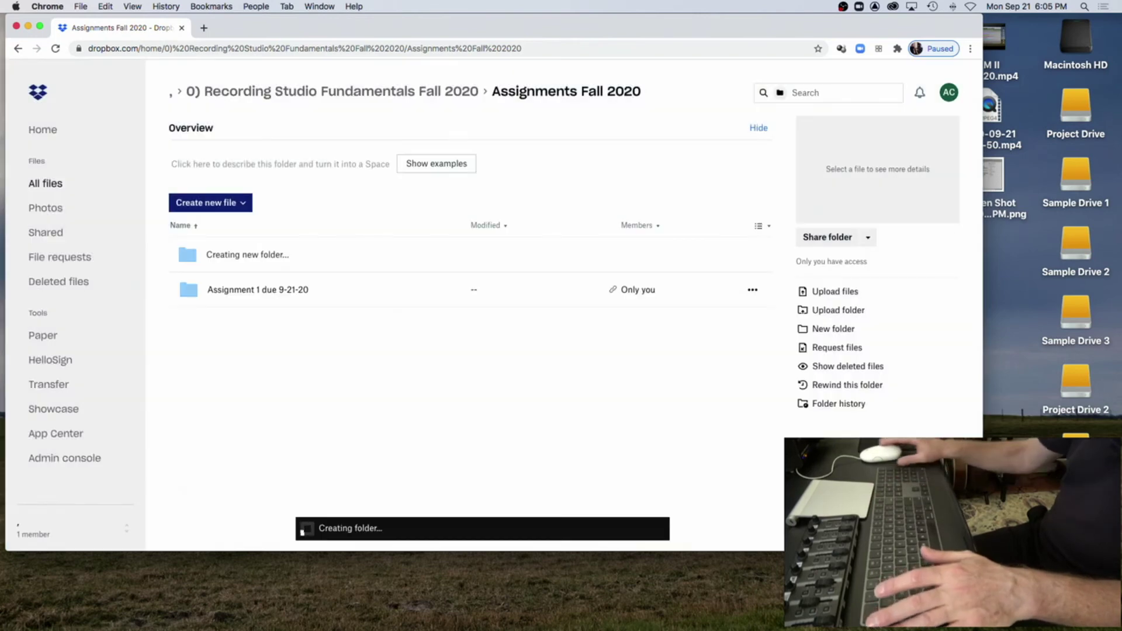
Step: Upload RSFClassMaterial_9-21-20_CM.zip from the desktop into the Assignment 2 Due 9-29-20 folder and deselect the file
drag(356, 23, 388, 327)
drag(703, 303, 430, 374)
drag(426, 324, 468, 54)
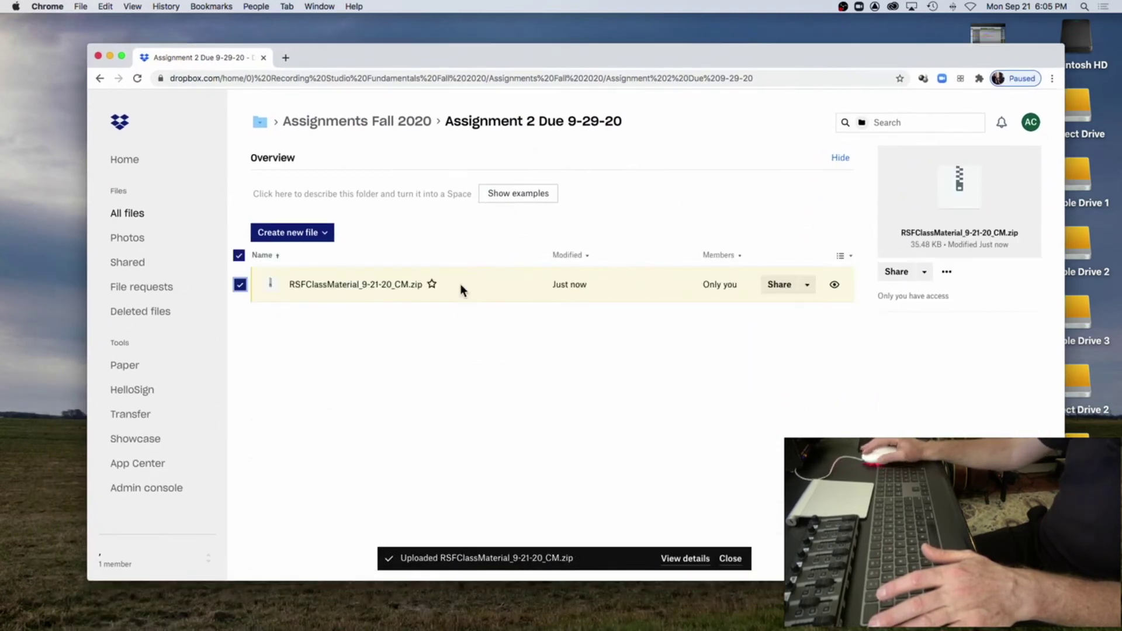
click(239, 285)
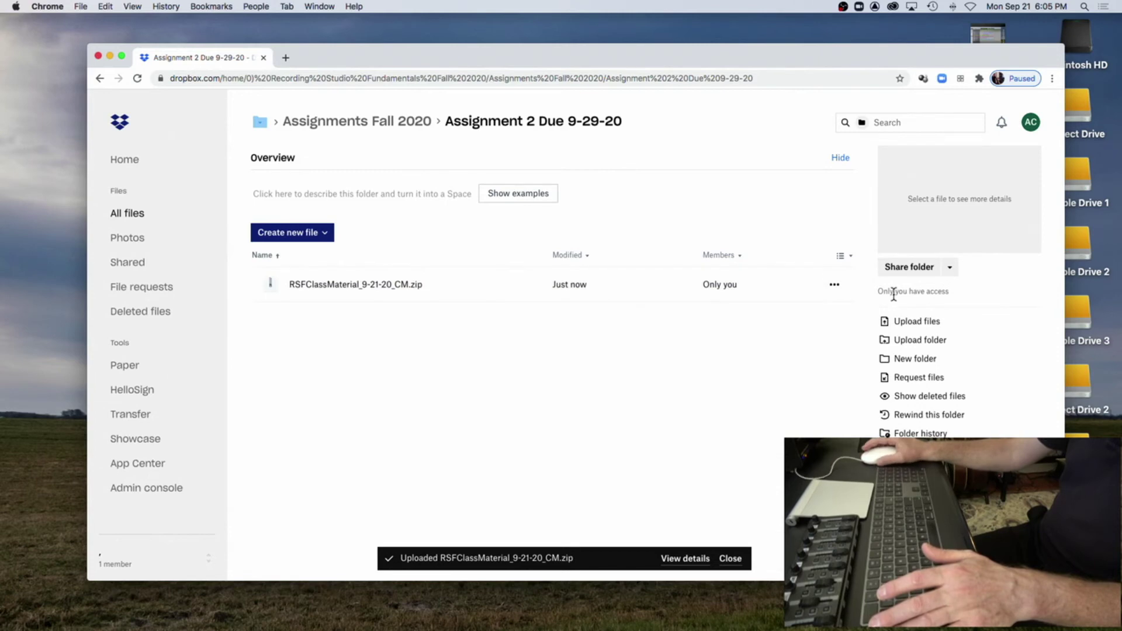
Step: Delete RSFClassMaterial_9-21-20_CM.zip from the Dropbox folder and close the browser window
right_click(836, 284)
click(834, 284)
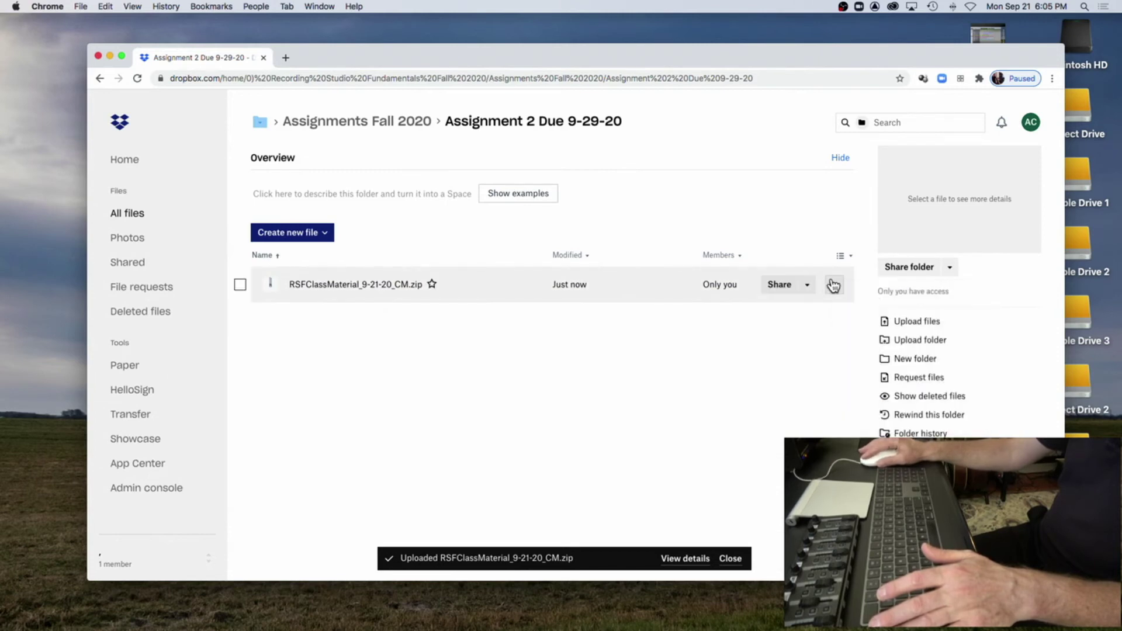
click(834, 284)
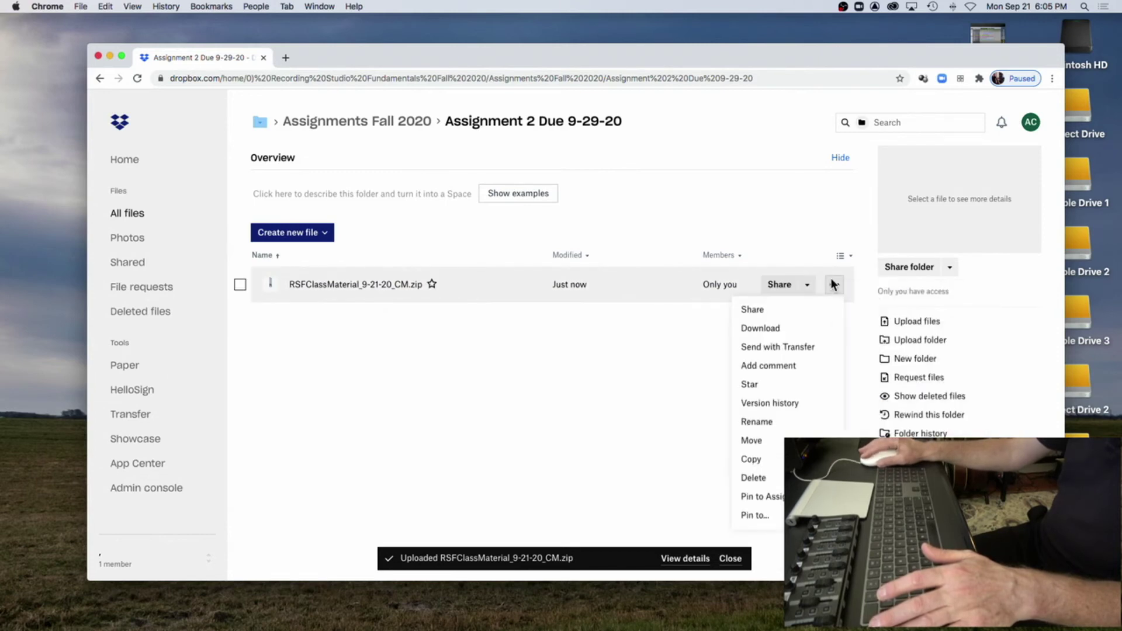
click(754, 477)
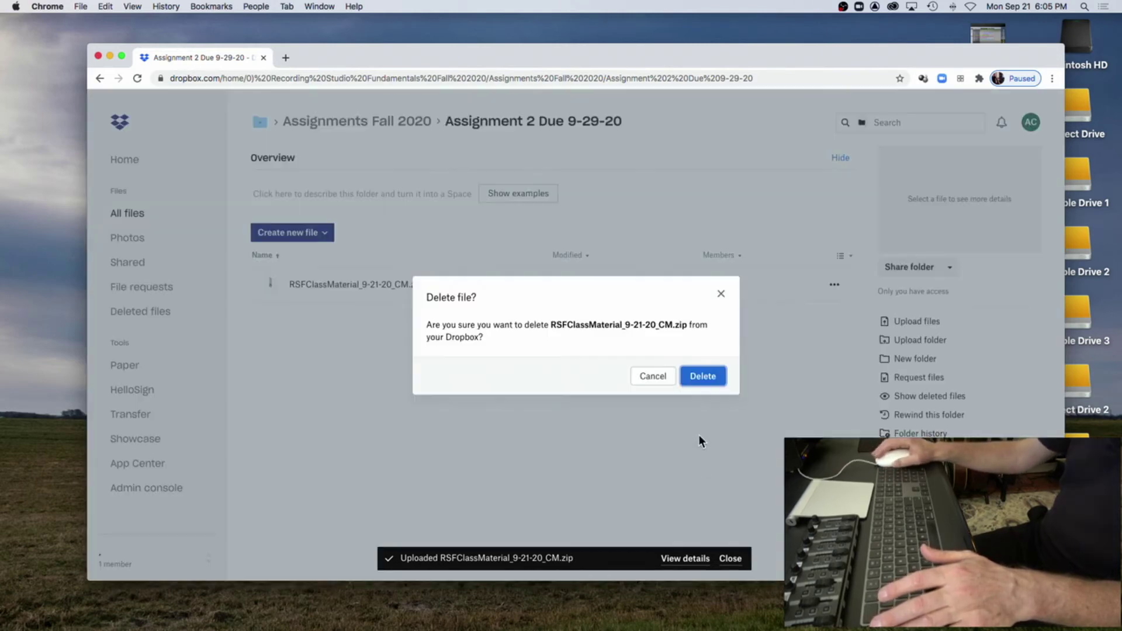
click(705, 379)
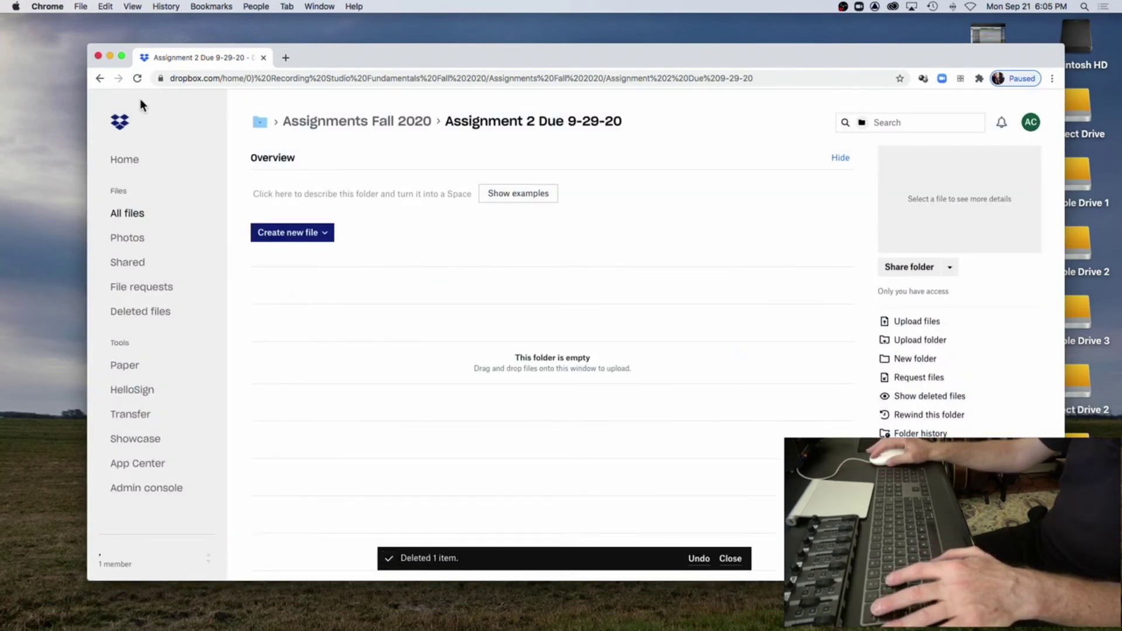
click(99, 56)
click(535, 193)
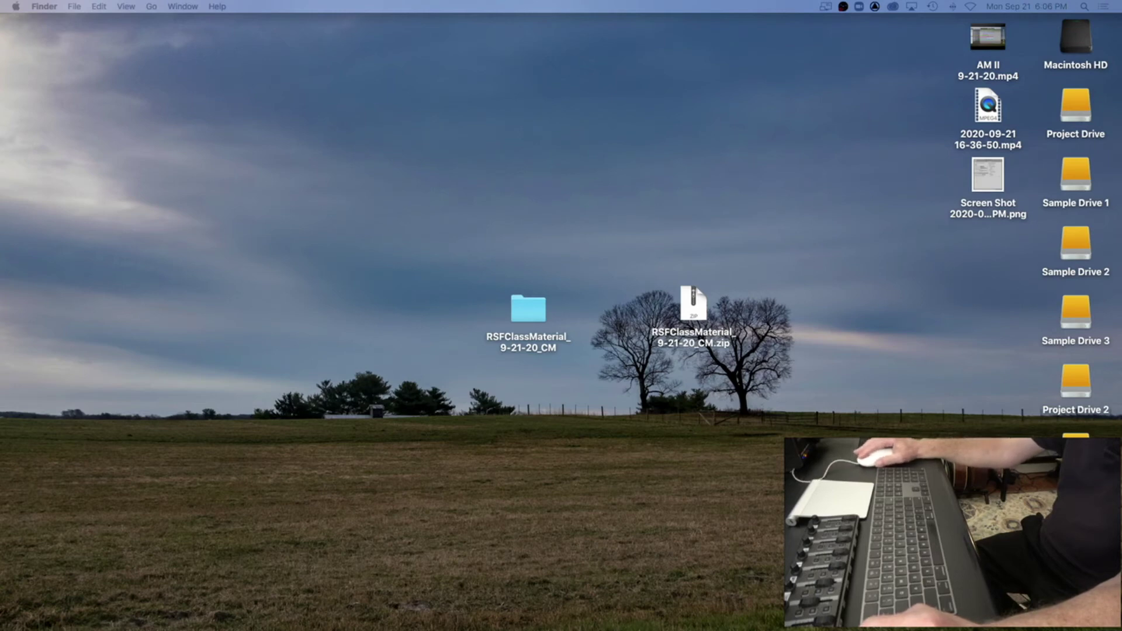
Step: Switch to Pro Tools, select the Drums clip from the start of bar 3 to the start of bar 5, and audition it
mouse_move(185, 626)
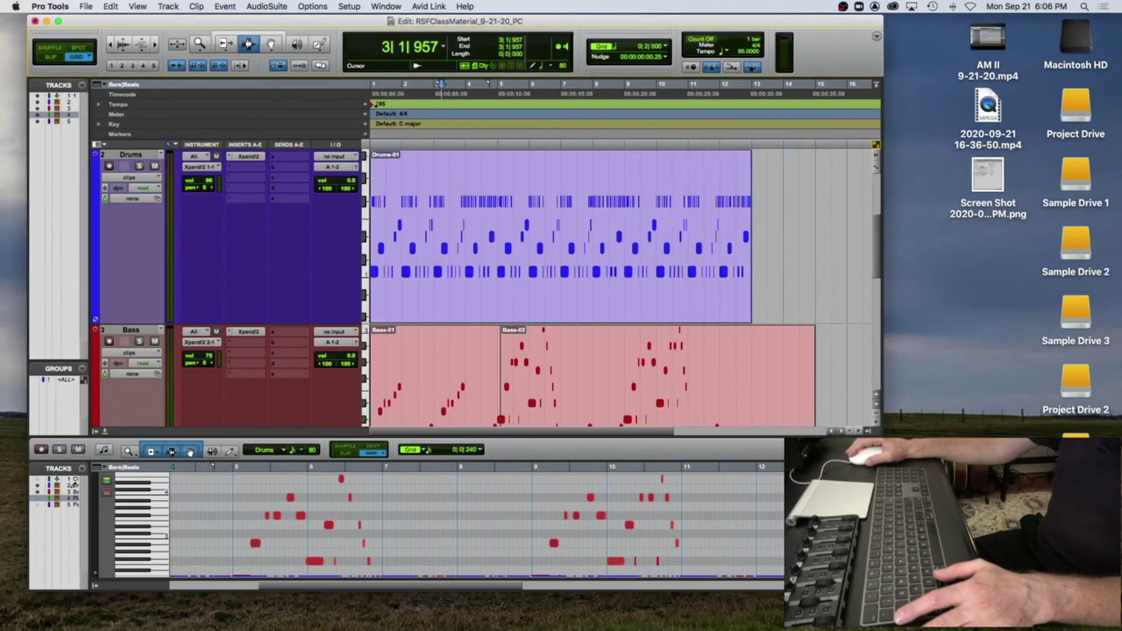
click(434, 165)
drag(435, 165, 500, 169)
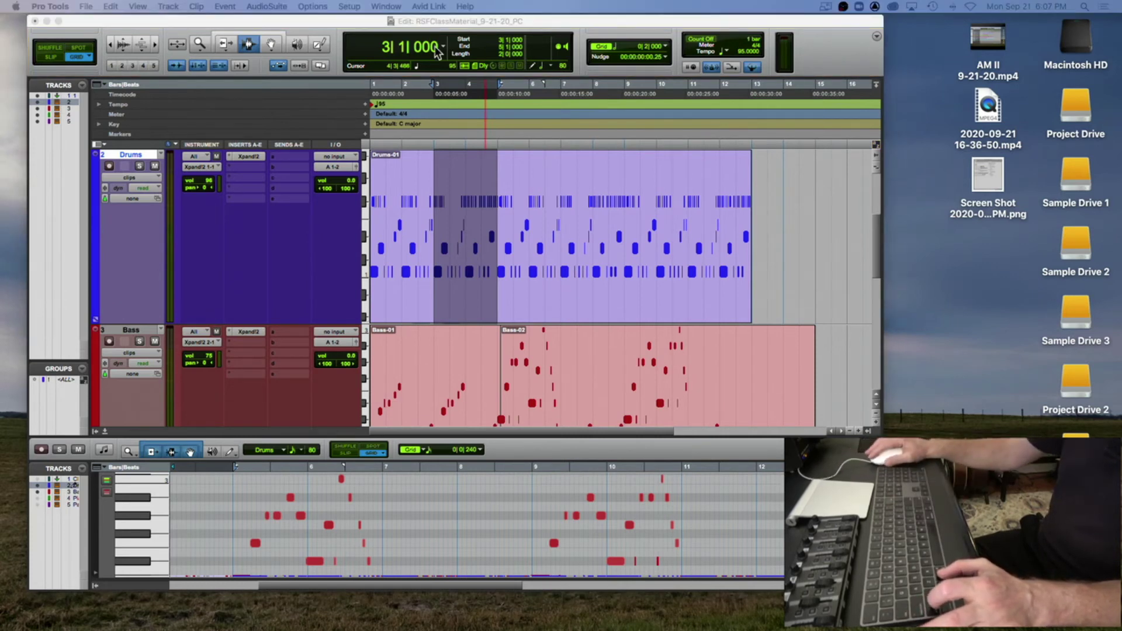
click(445, 20)
key(space)
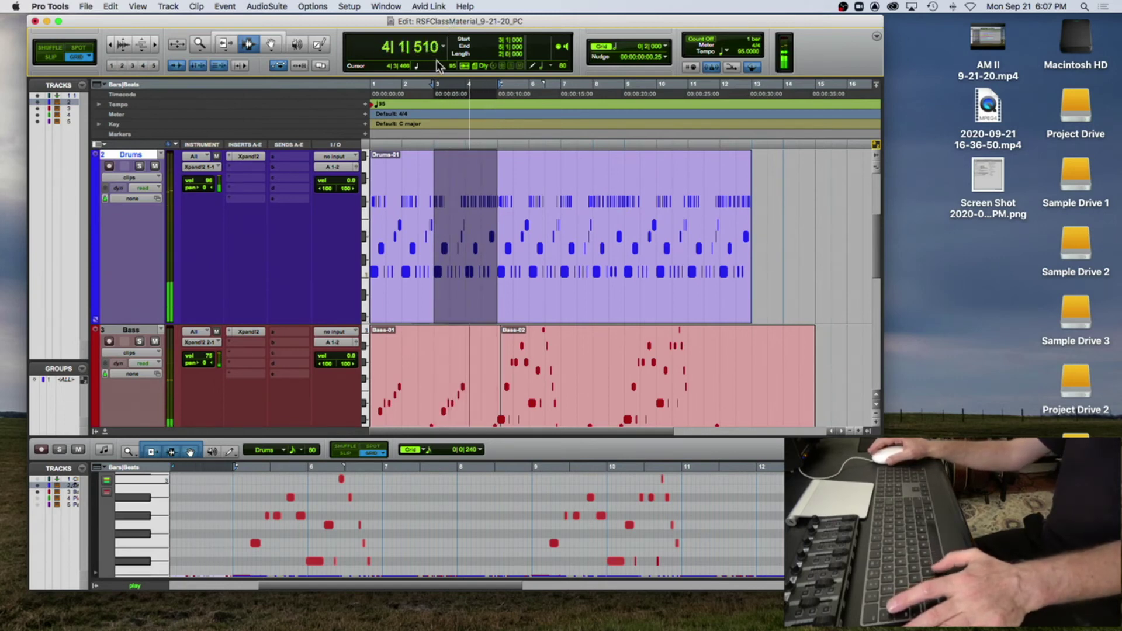
key(space)
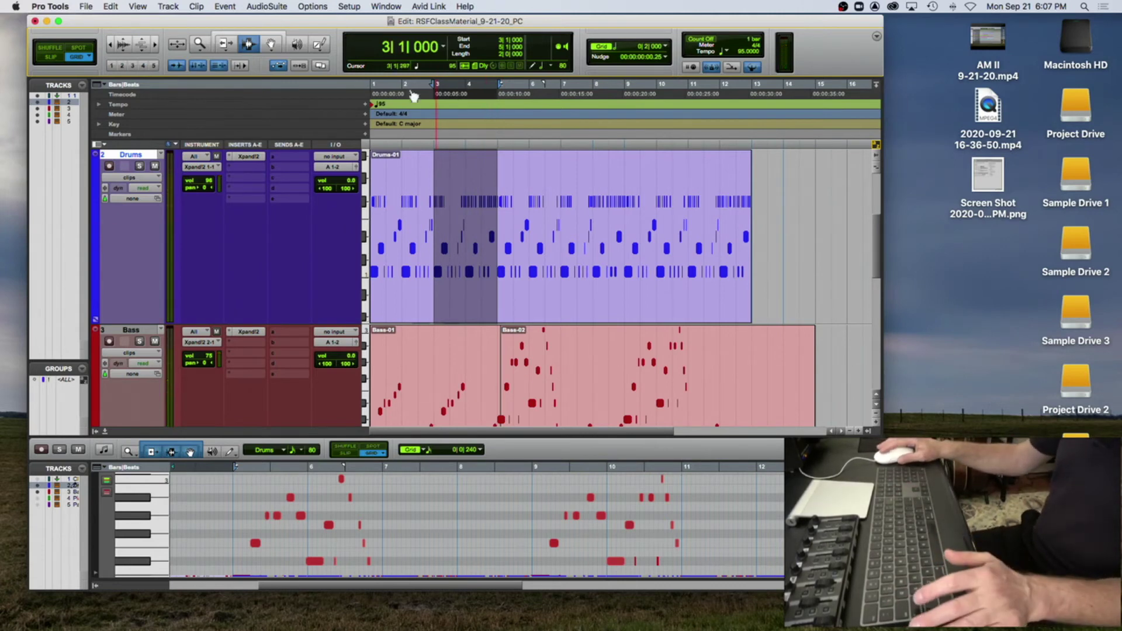
Step: Set the edit window scrolling mode to Page
scroll(269, 96, down, 5)
click(328, 8)
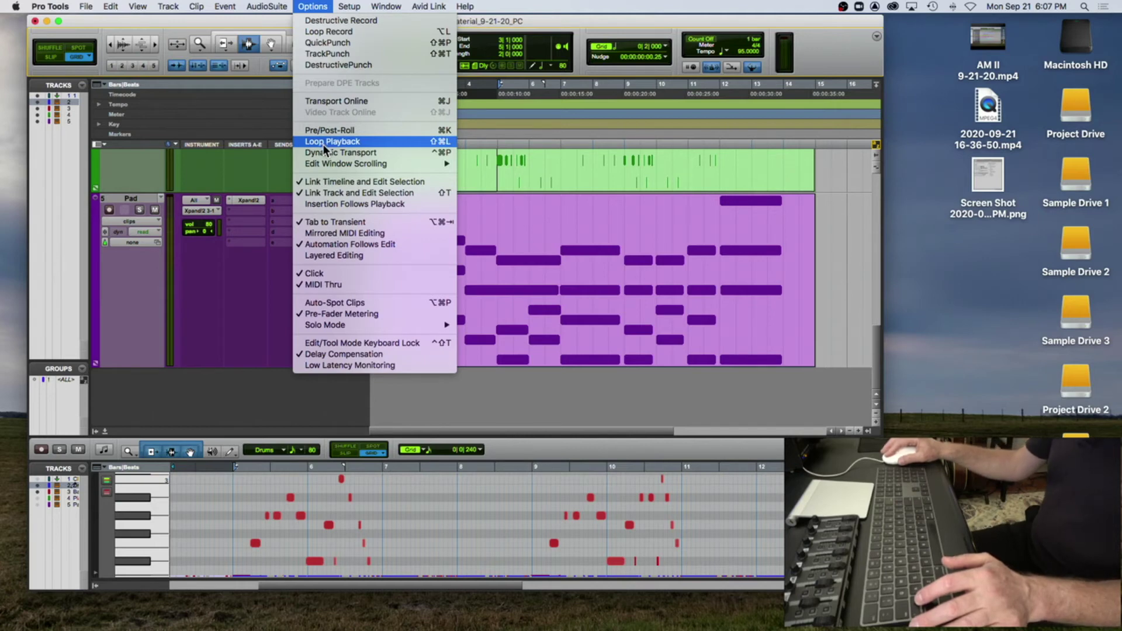
mouse_move(323, 162)
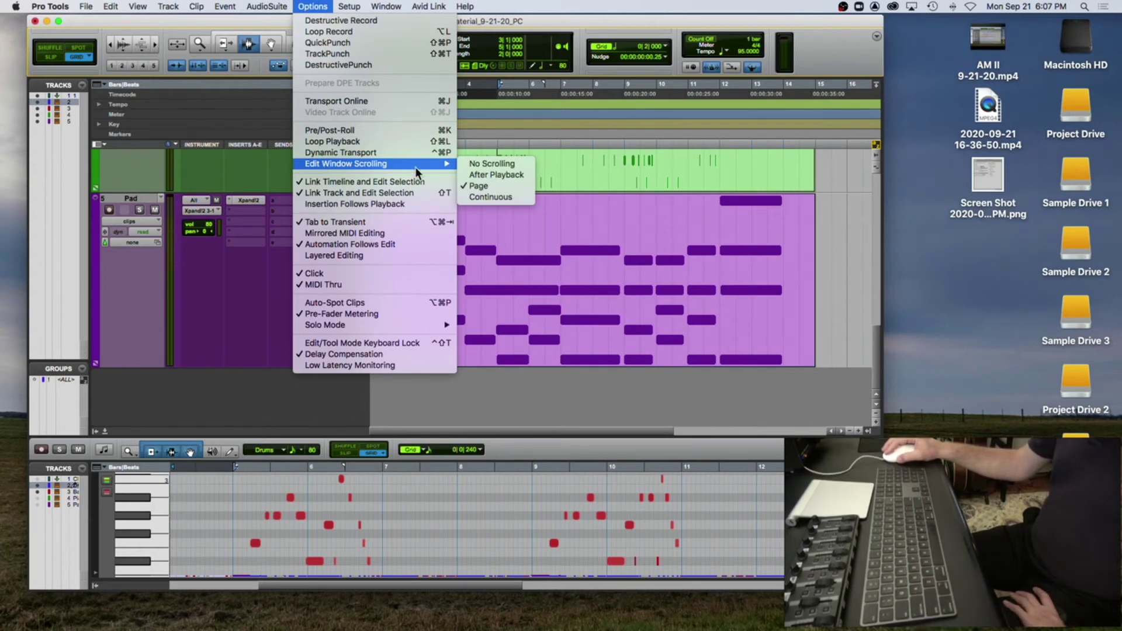
click(478, 186)
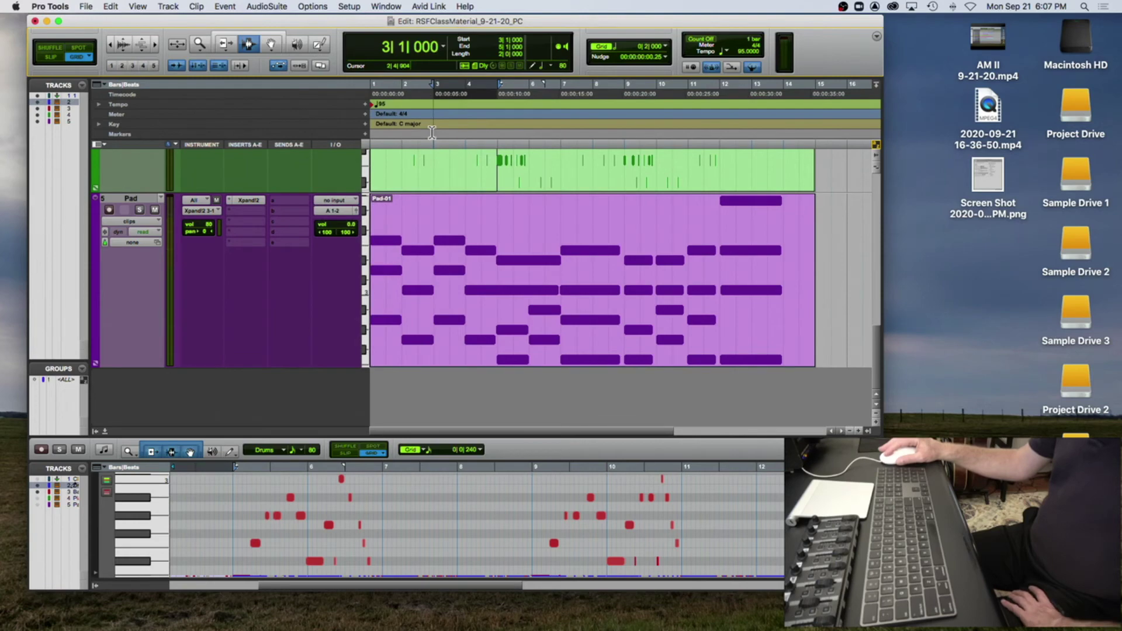
Step: Play the session with the Bass and Piano tracks magnified to examine how the view follows playback in Page mode
scroll(441, 164, up, 5)
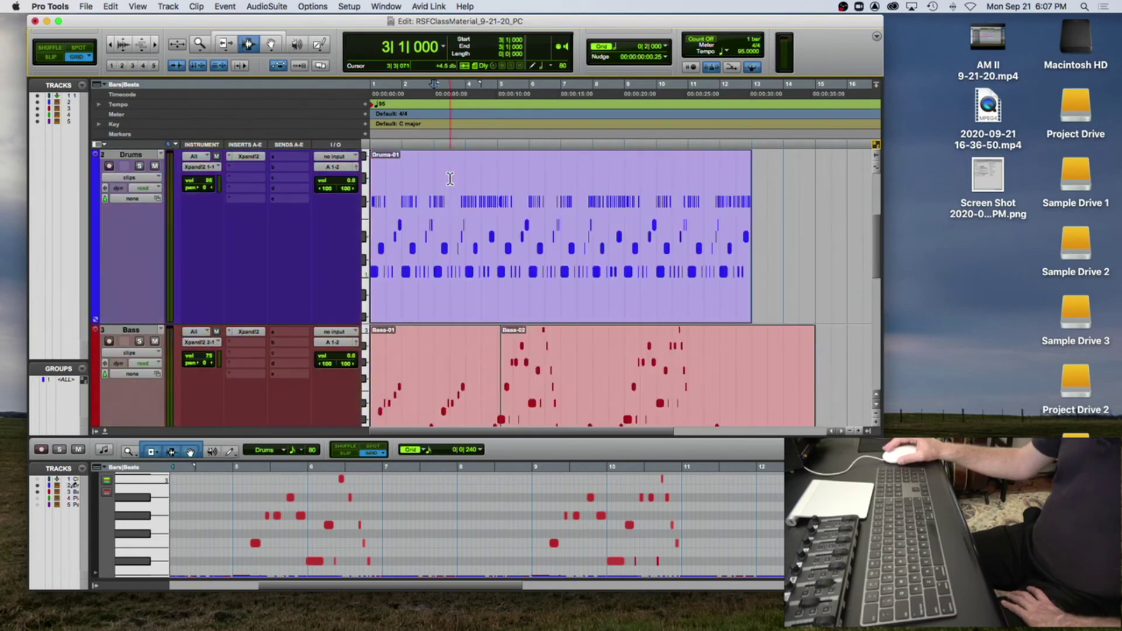
scroll(450, 178, down, 3)
key(super+bracketright)
key(super+bracketright)
key(super+bracketright)
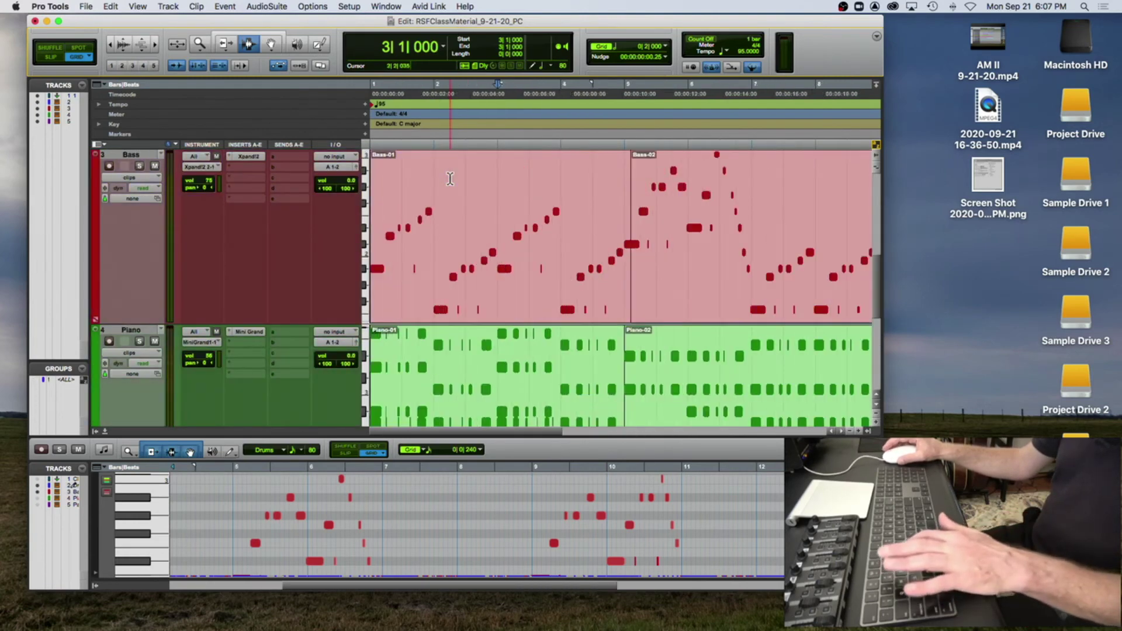
key(space)
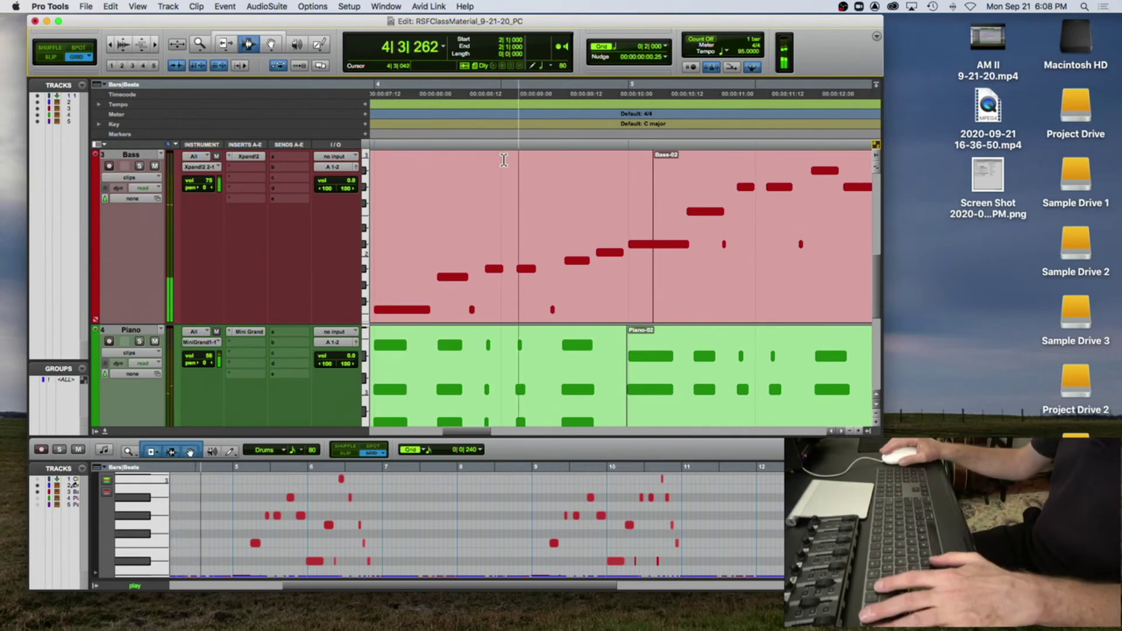
key(space)
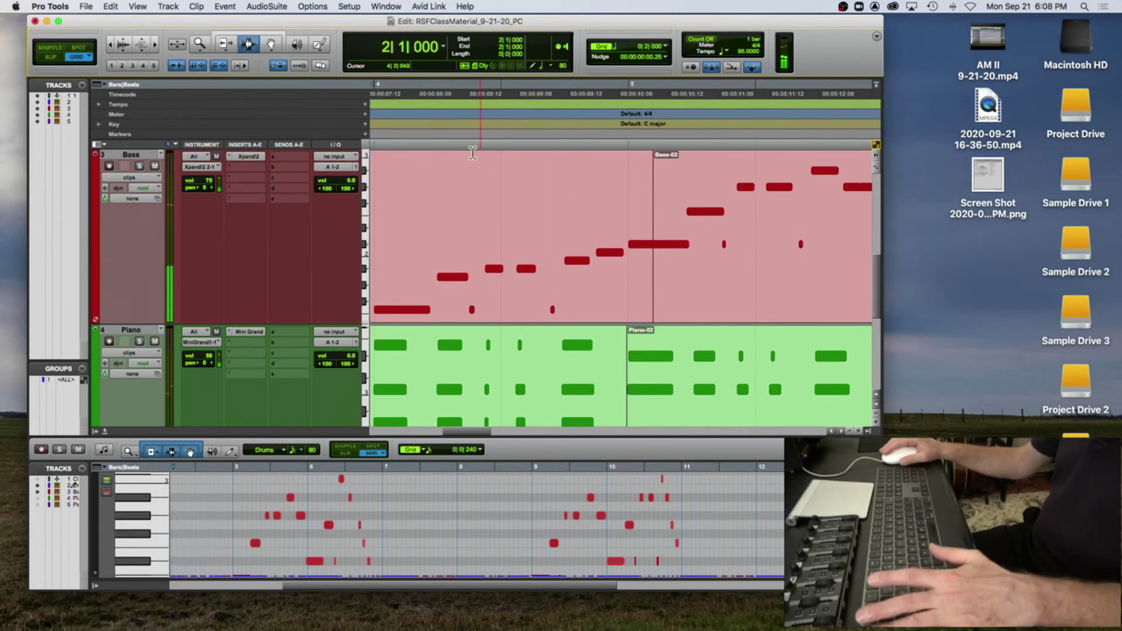
Step: Set the edit window scrolling mode to Continuous and play the session from its start to test it
click(312, 11)
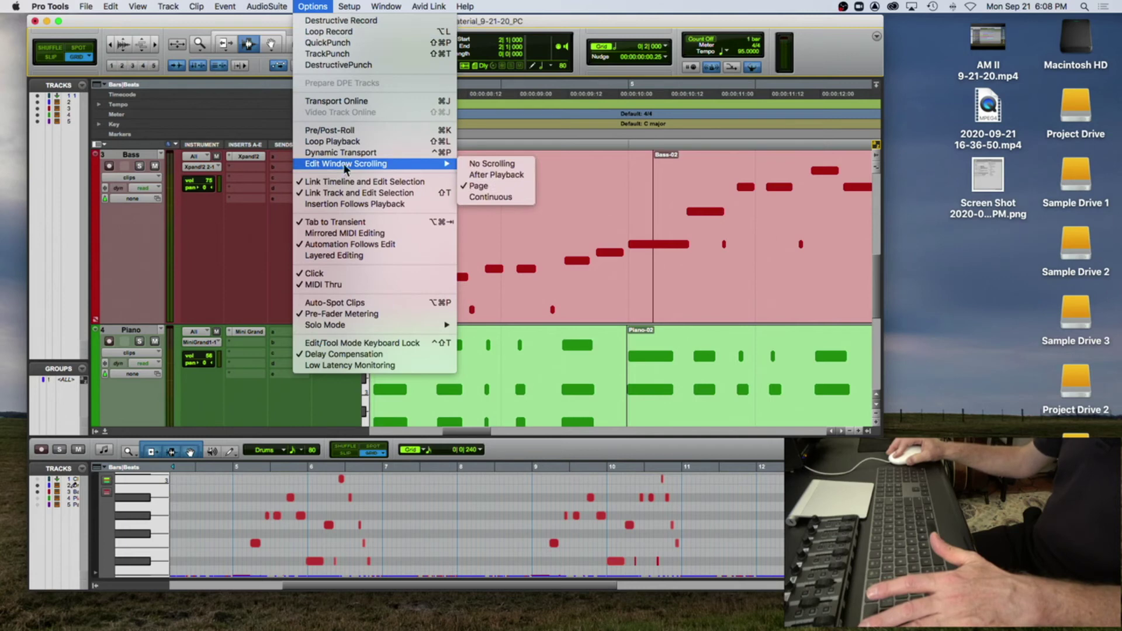
click(486, 196)
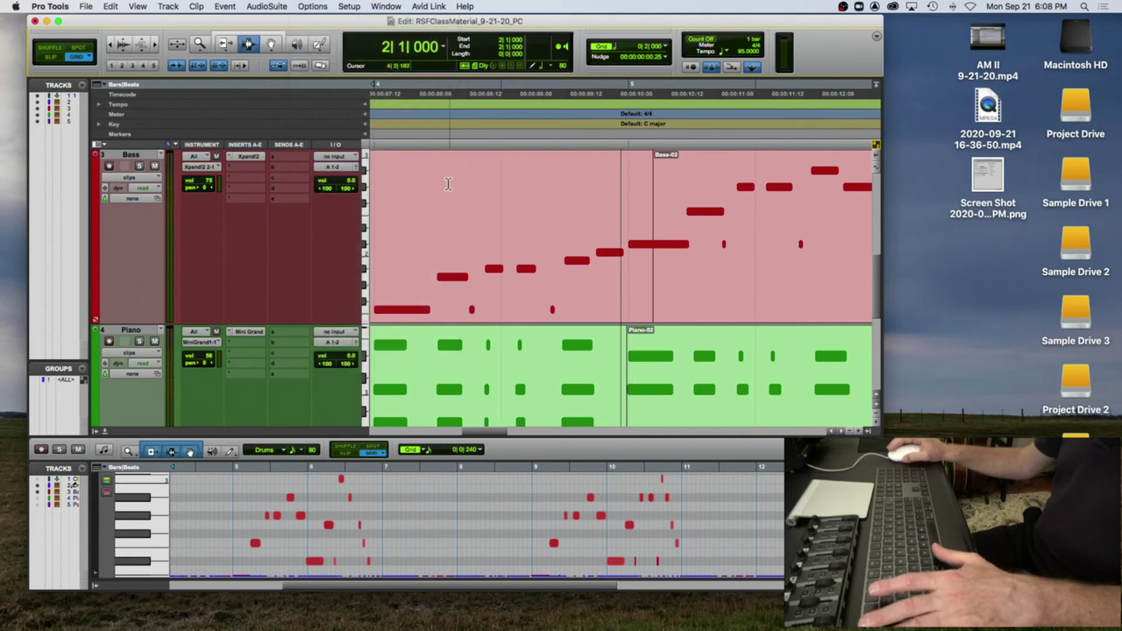
key(Return)
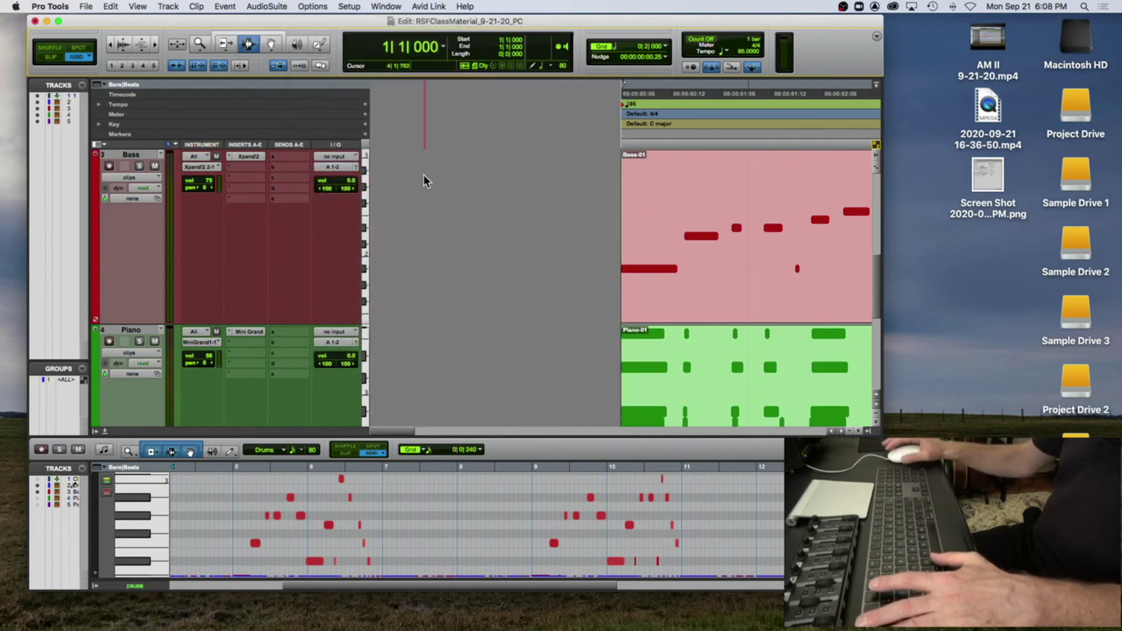
key(space)
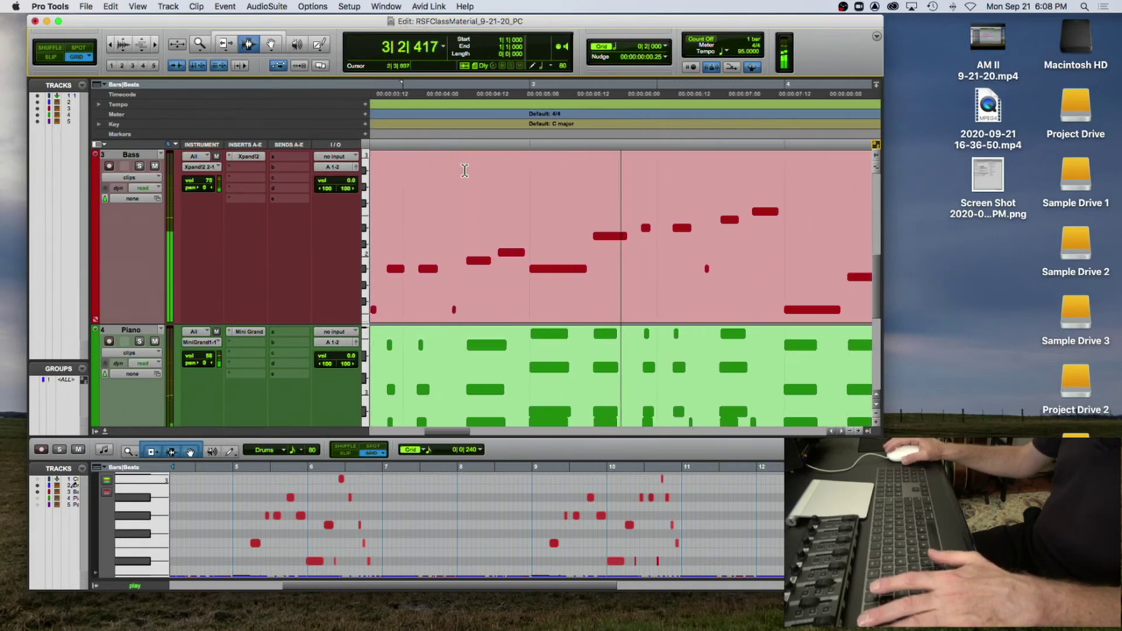
key(space)
Step: Set the edit window scrolling mode back to Page
click(313, 7)
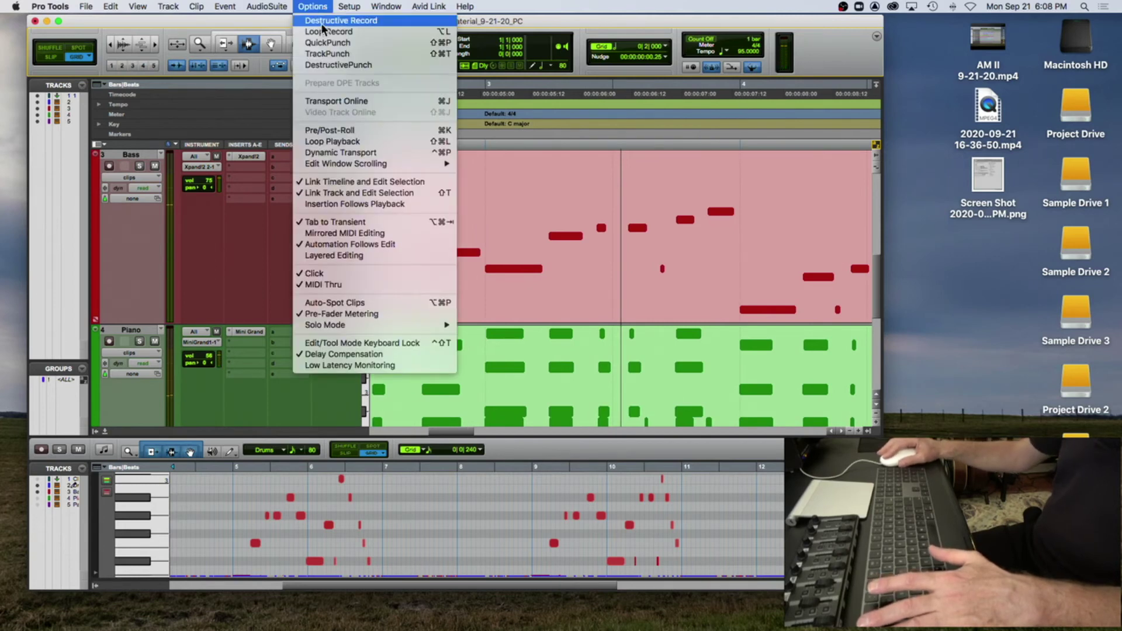
mouse_move(339, 164)
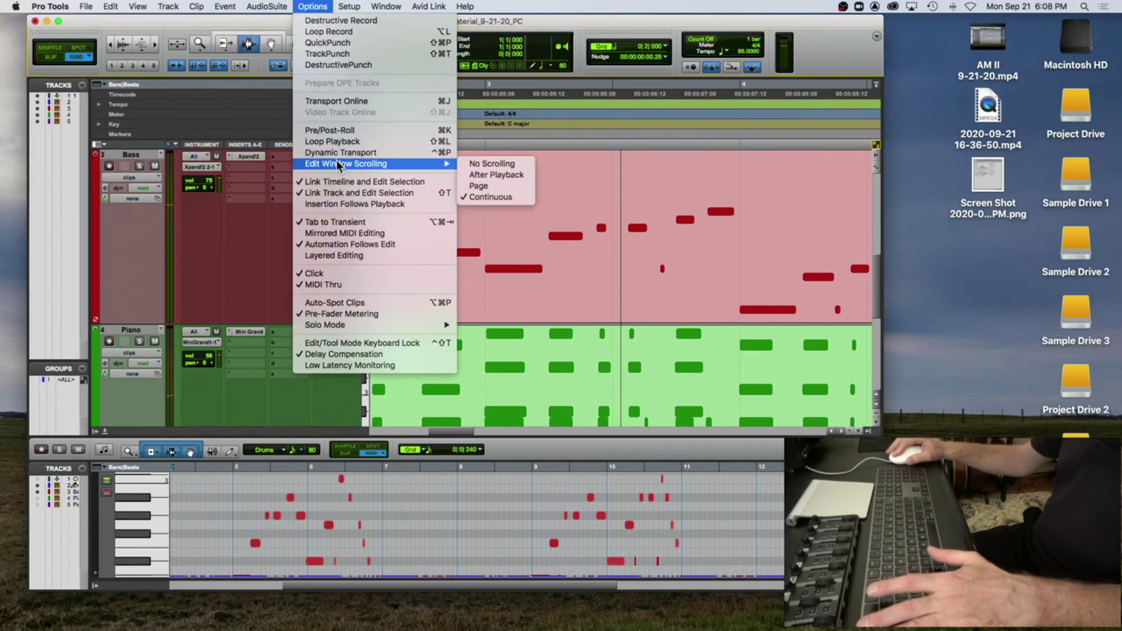
click(471, 185)
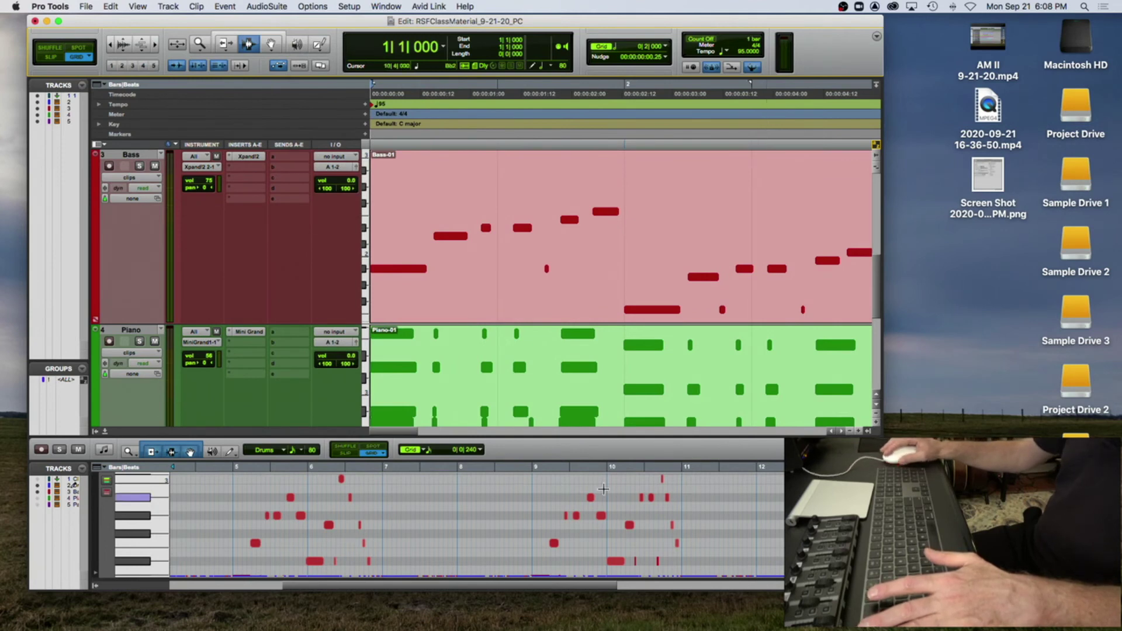
Step: Enlarge the docked MIDI editor and show the Drums and Bass notes from the start of the session
click(466, 470)
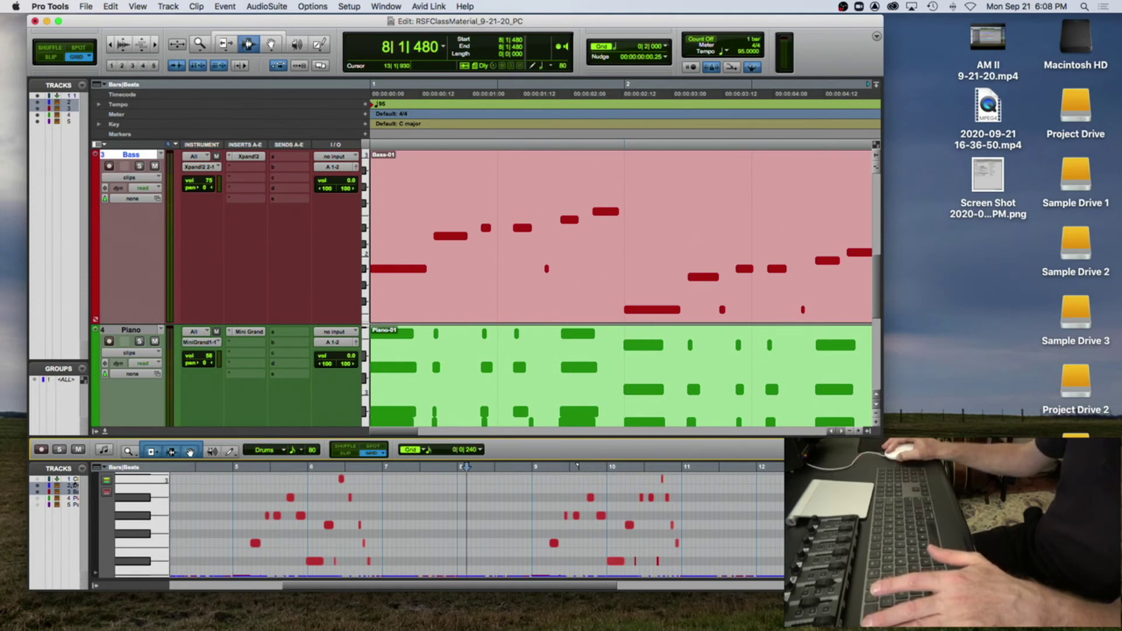
scroll(780, 473, right, 5)
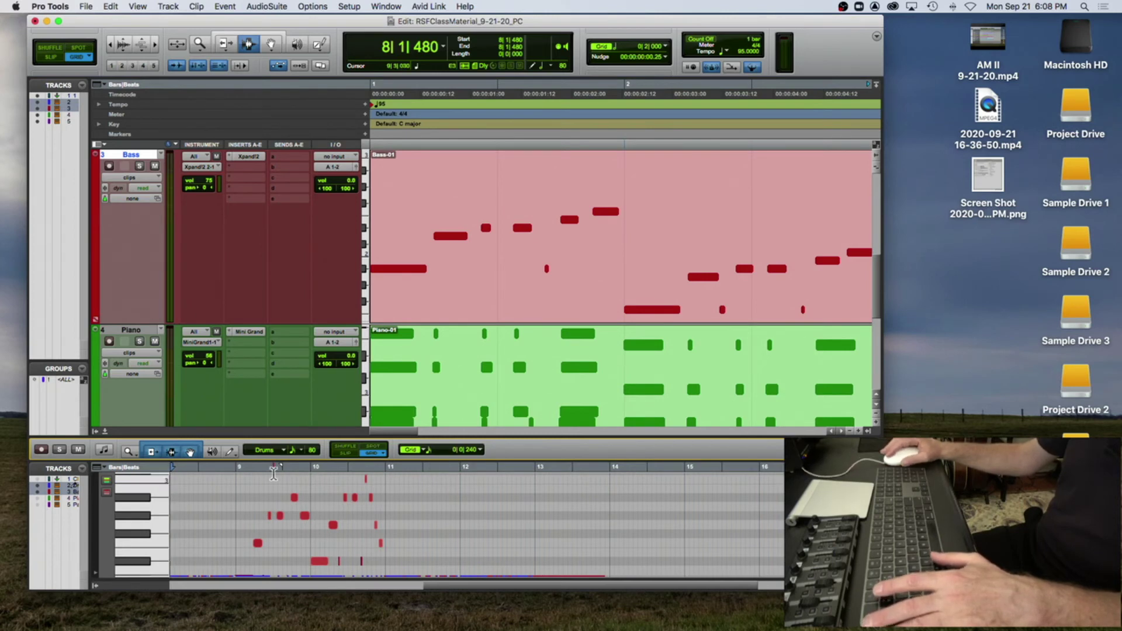
drag(286, 437, 287, 266)
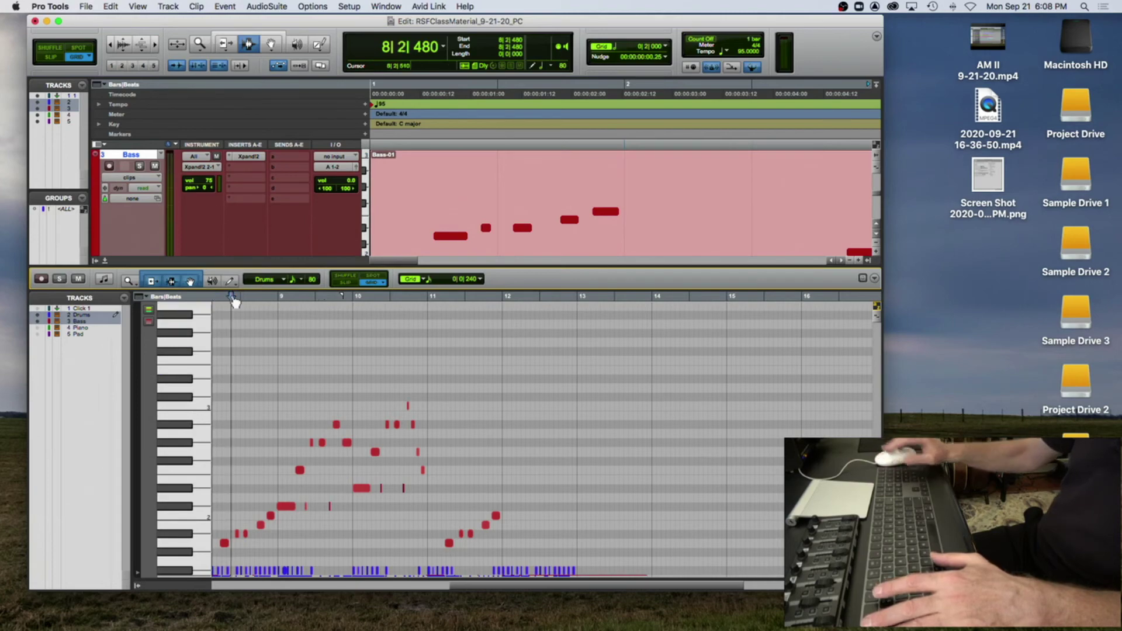
key(Return)
scroll(245, 359, down, 10)
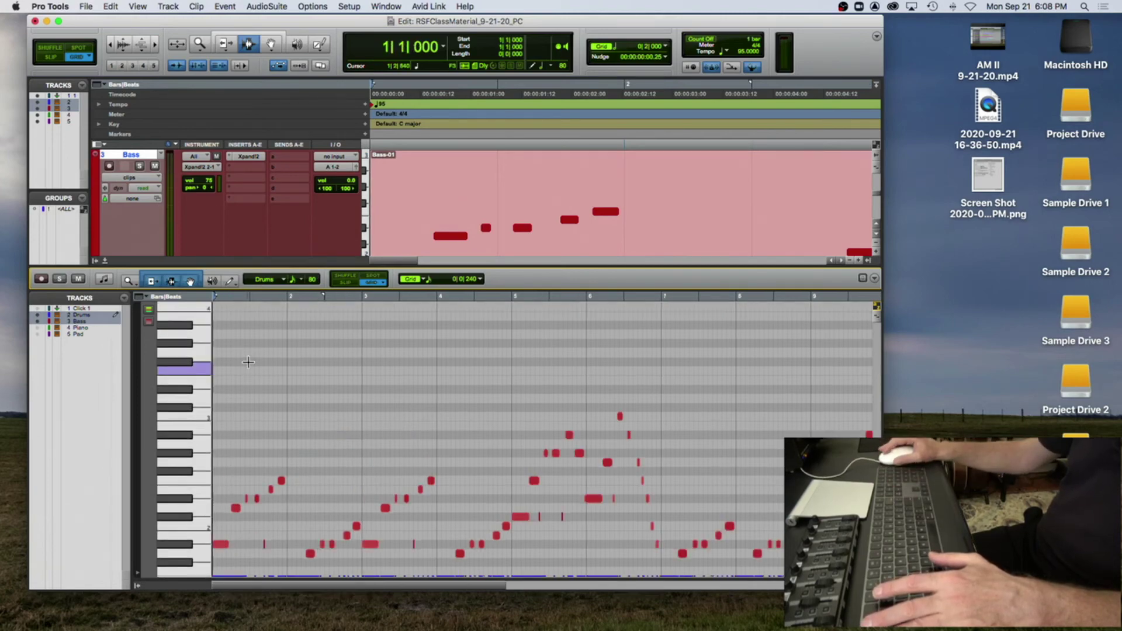
scroll(248, 362, up, 6)
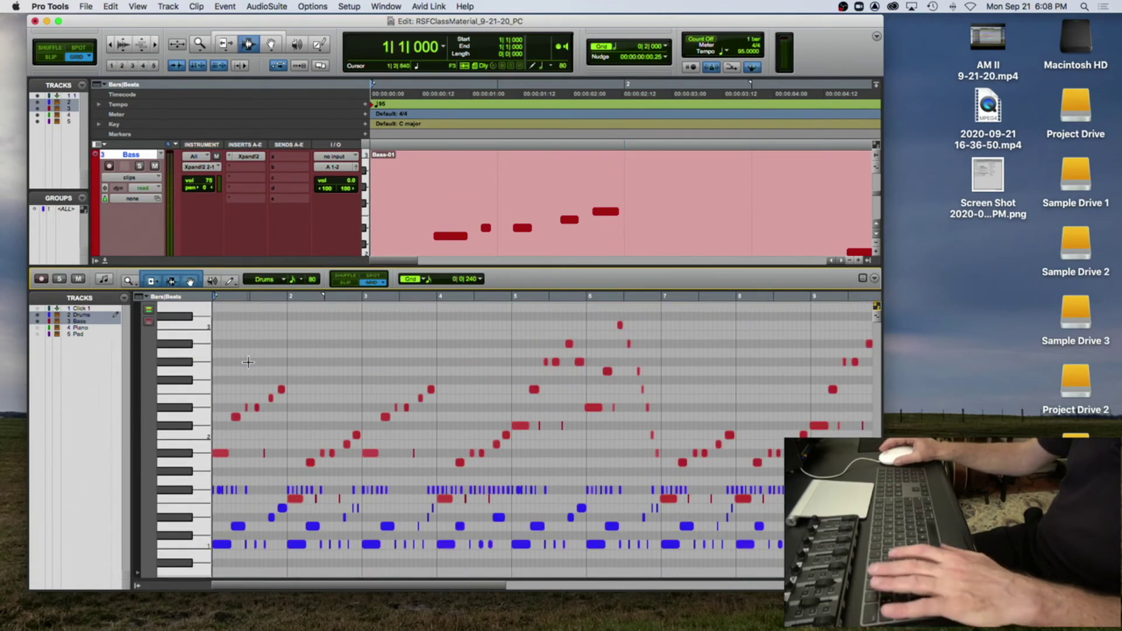
Step: Play the session from its start with the docked MIDI editor magnified, then at wider zoom levels, to examine how its view follows playback
key(super+bracketright)
key(super+bracketright)
key(super+bracketright)
key(super+bracketright)
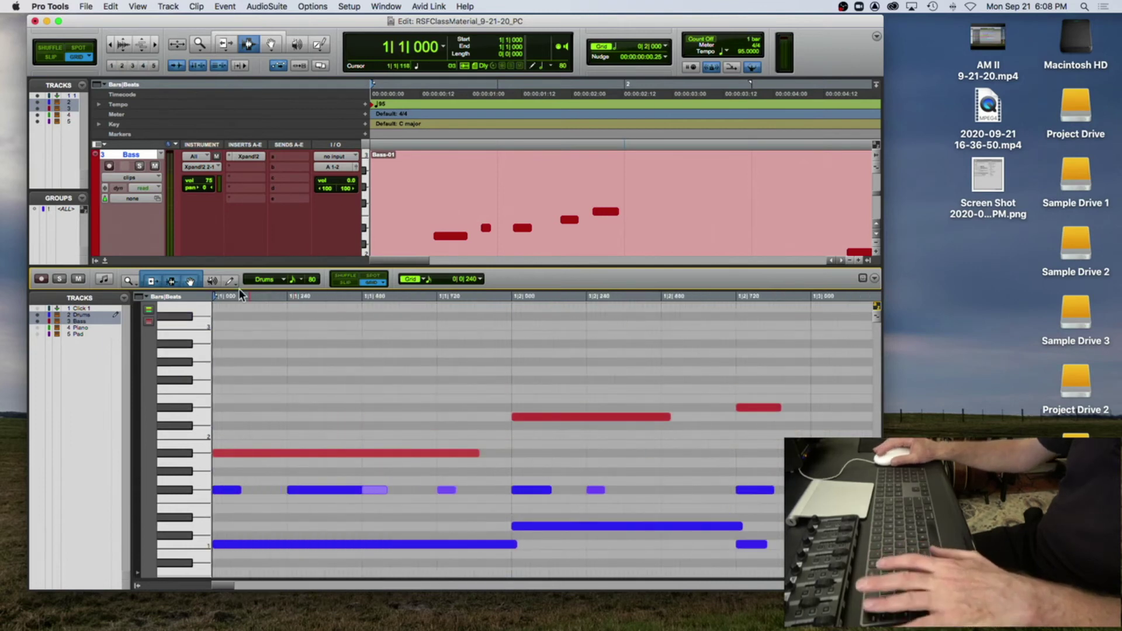
key(space)
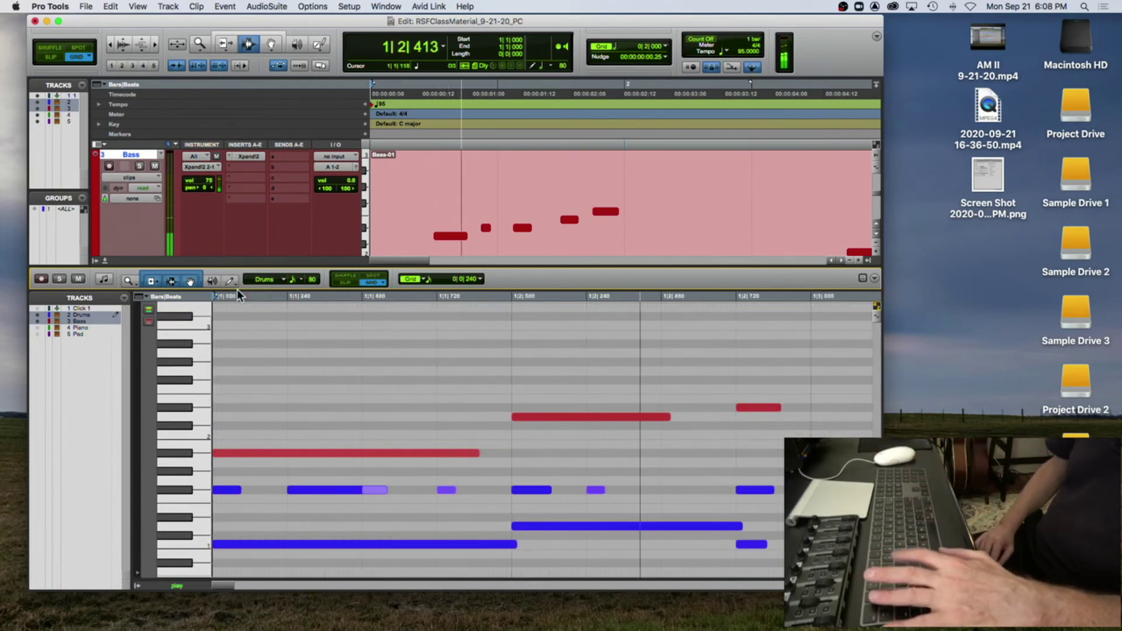
key(super+bracketleft)
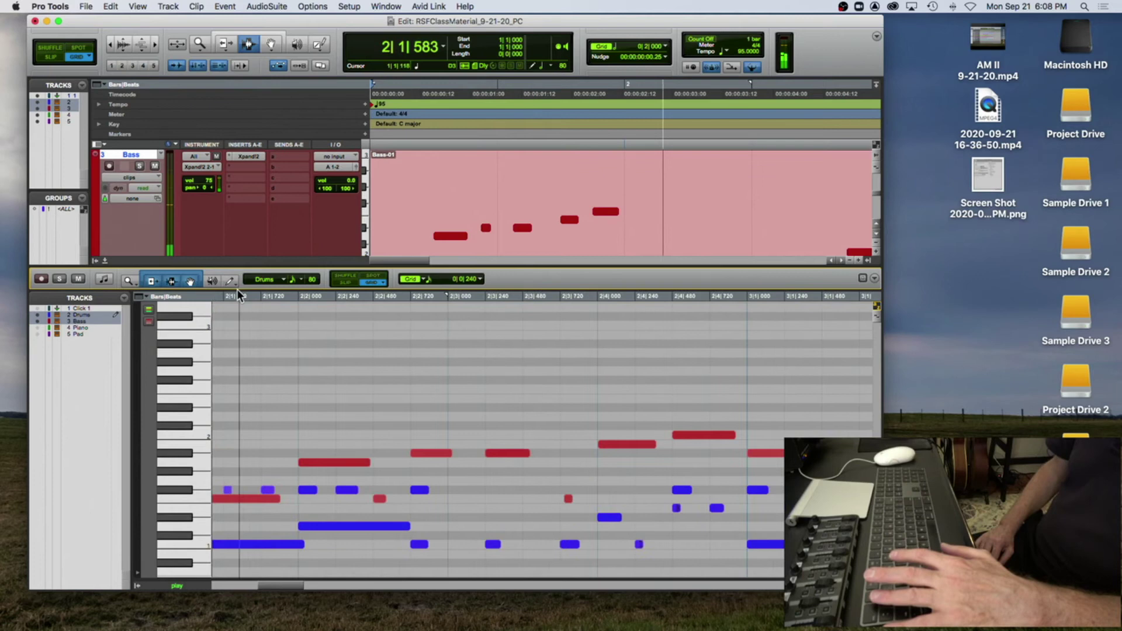
key(super+bracketleft)
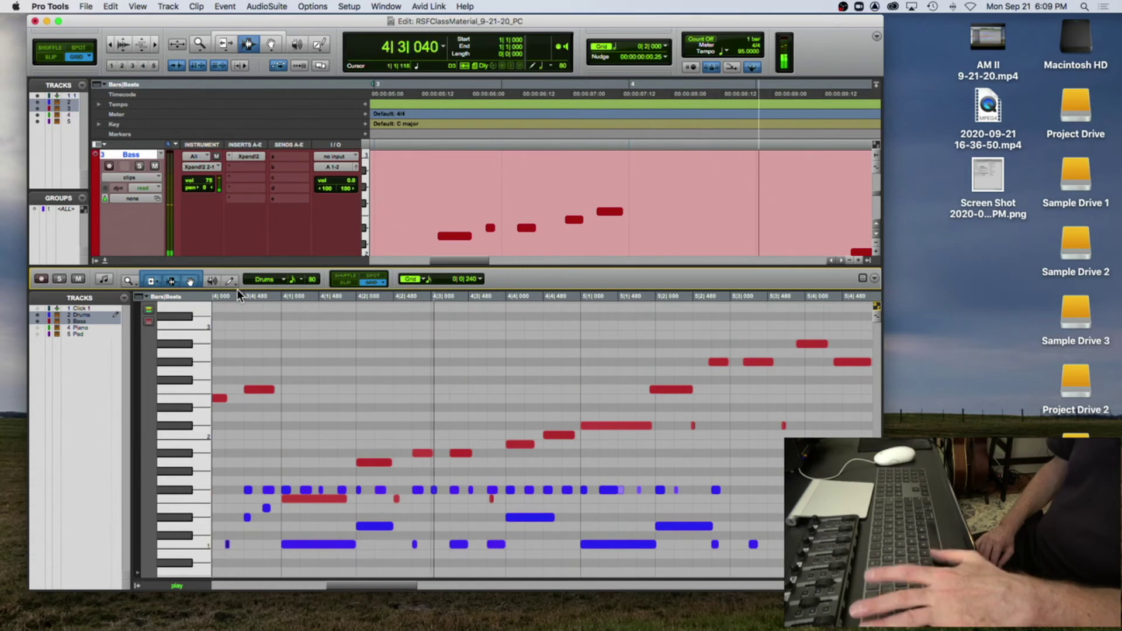
key(space)
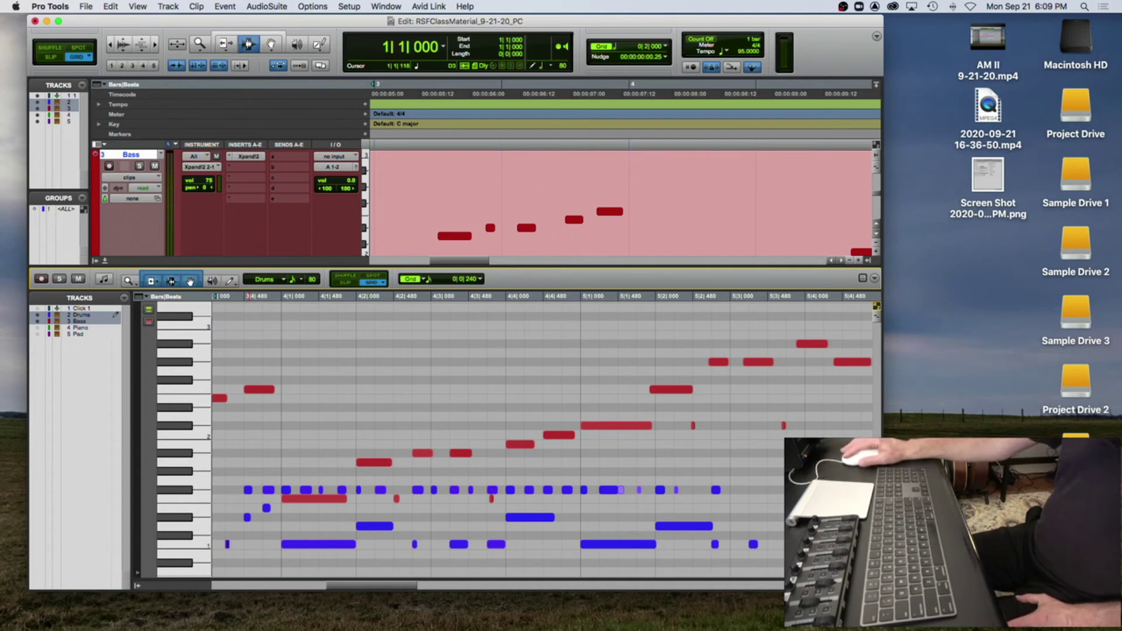
key(super+shift+5)
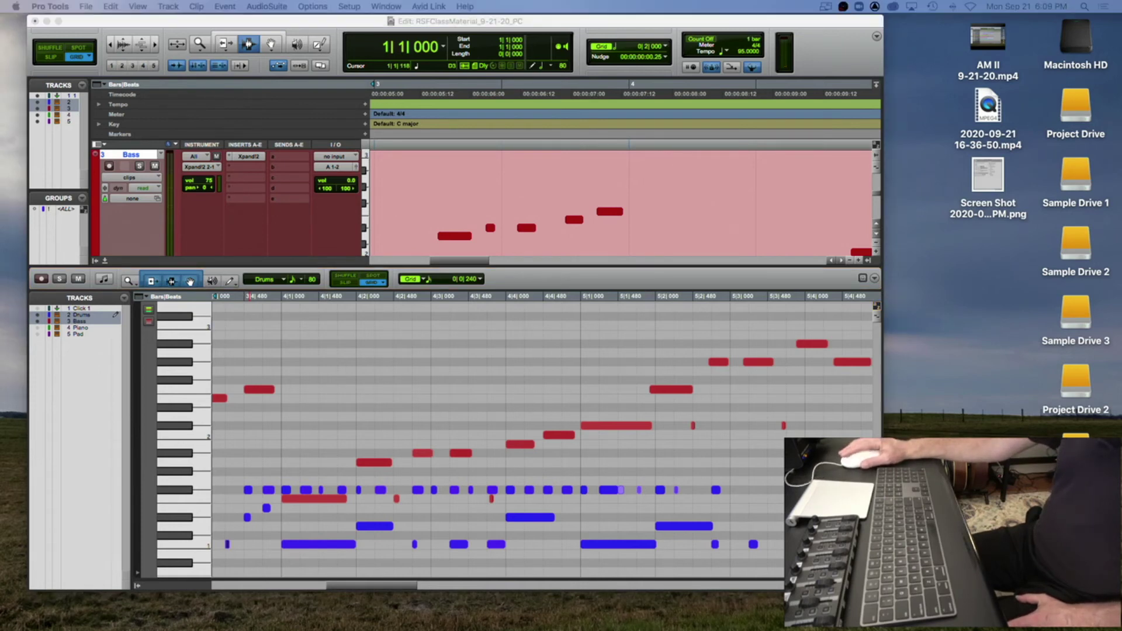
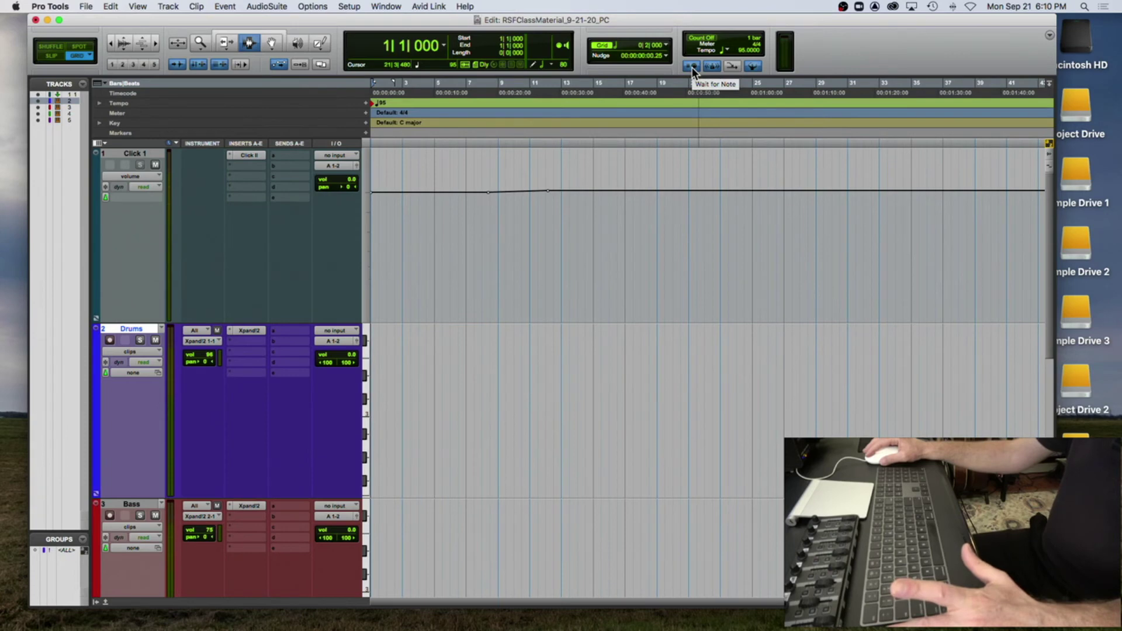
Step: Turn off Wait for Note and limit the 1-bar countoff to recording only in the click and countoff options
click(692, 67)
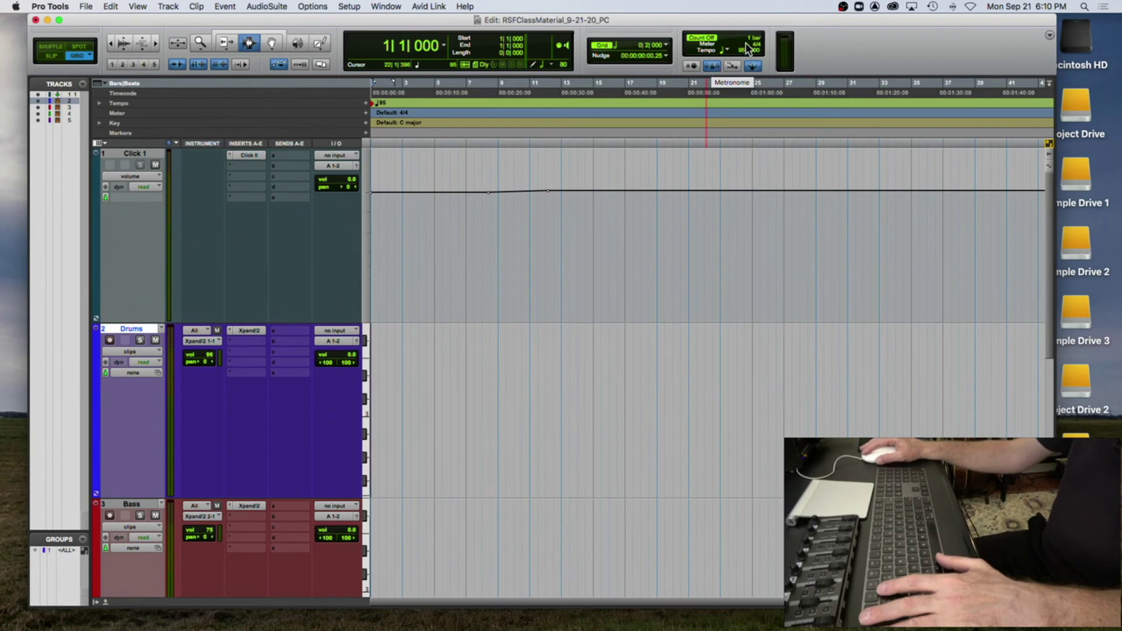
double_click(712, 67)
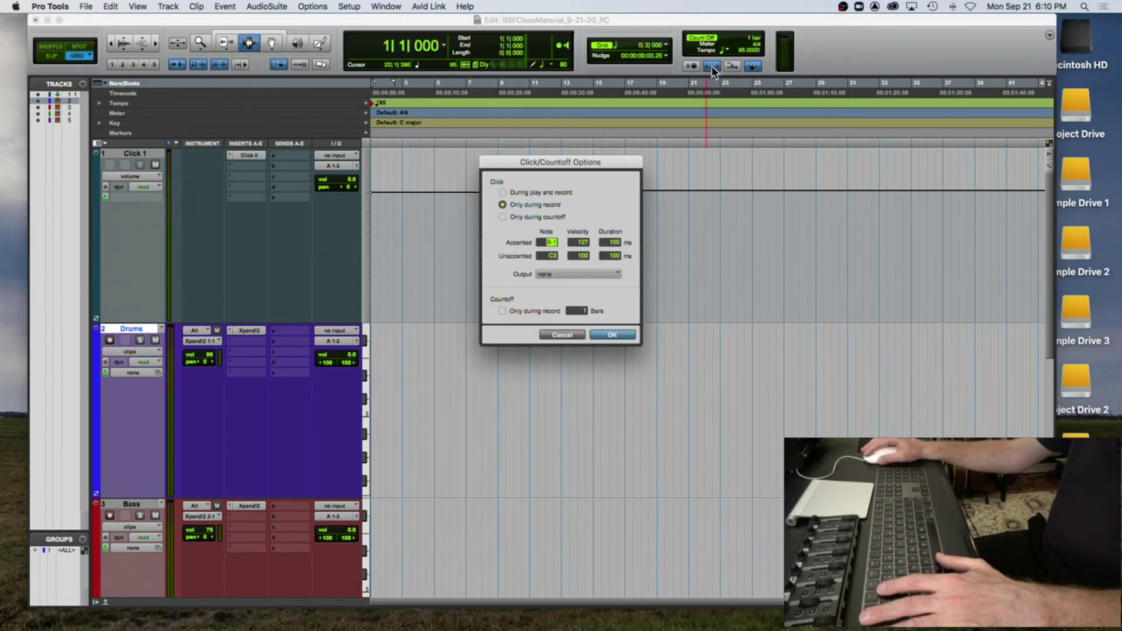
click(583, 310)
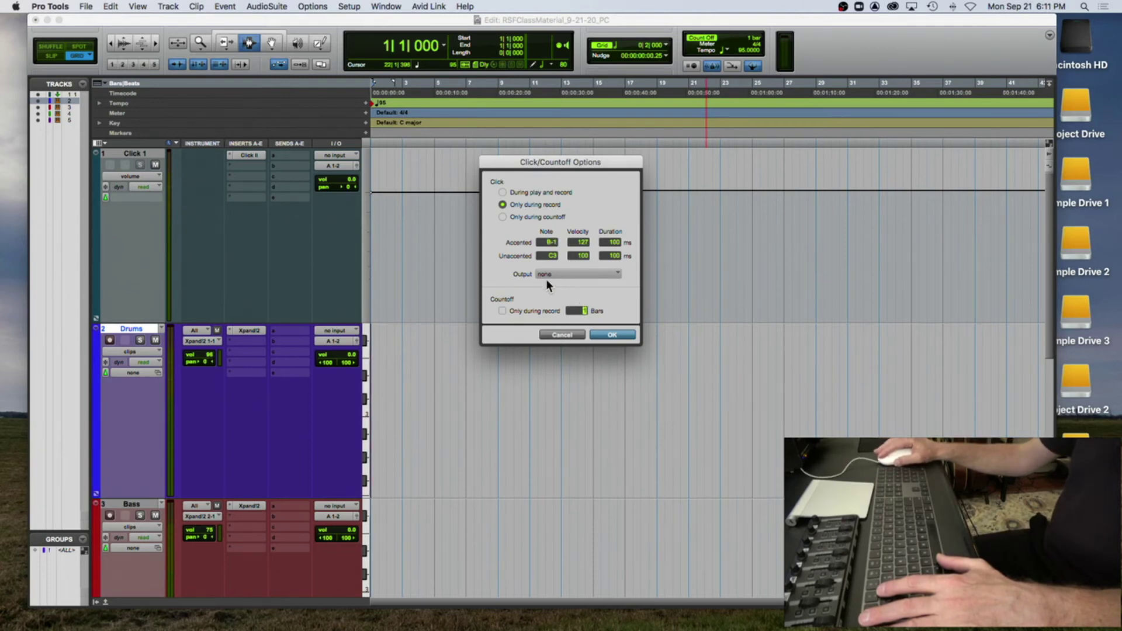
click(502, 311)
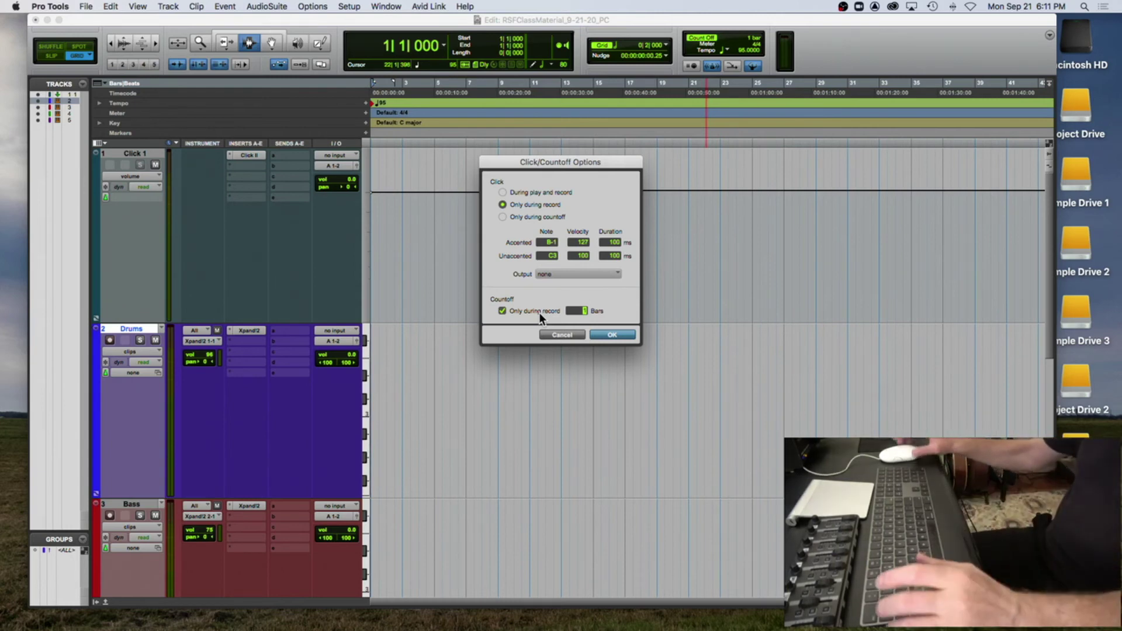
drag(569, 162, 573, 150)
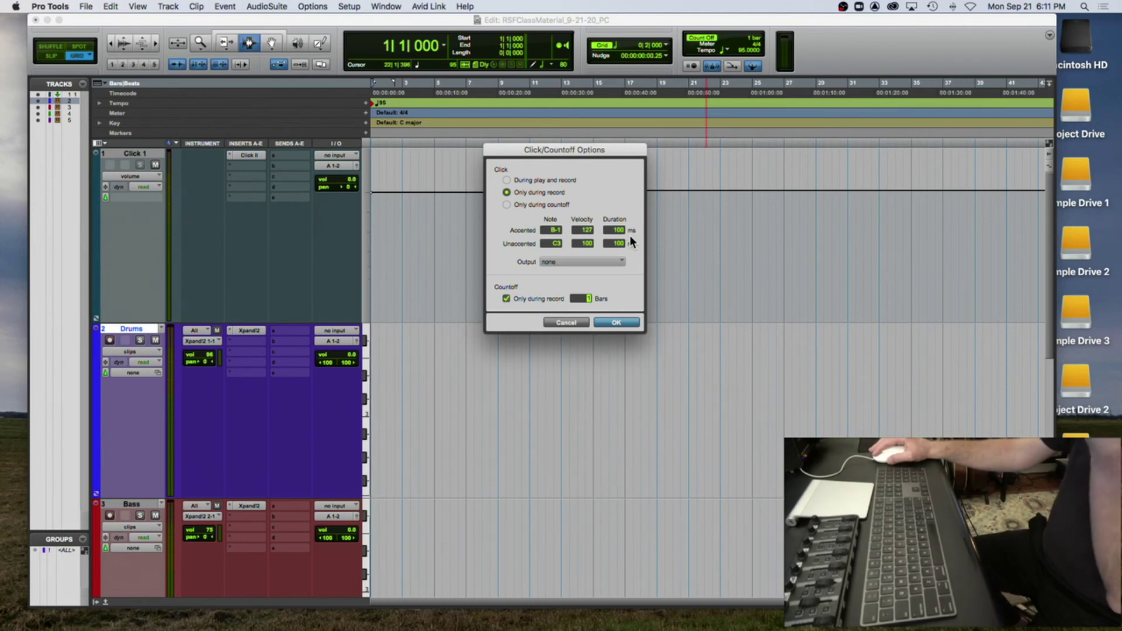
click(626, 322)
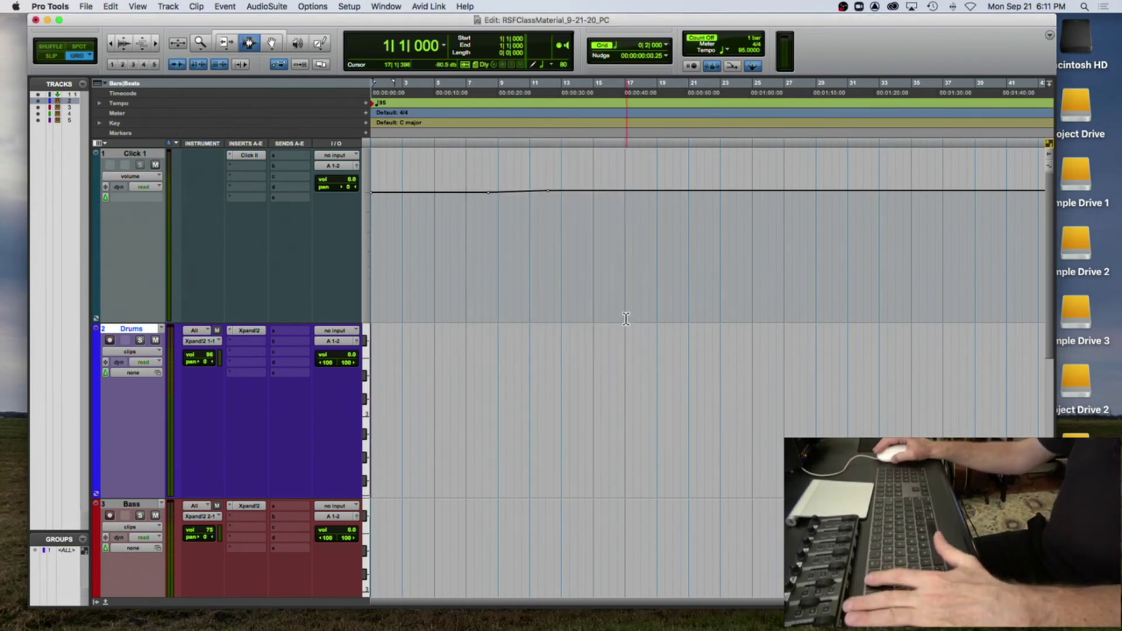
Step: Record-enable the Drums track and record about two bars of MIDI notes from the start of the session
scroll(548, 251, down, 5)
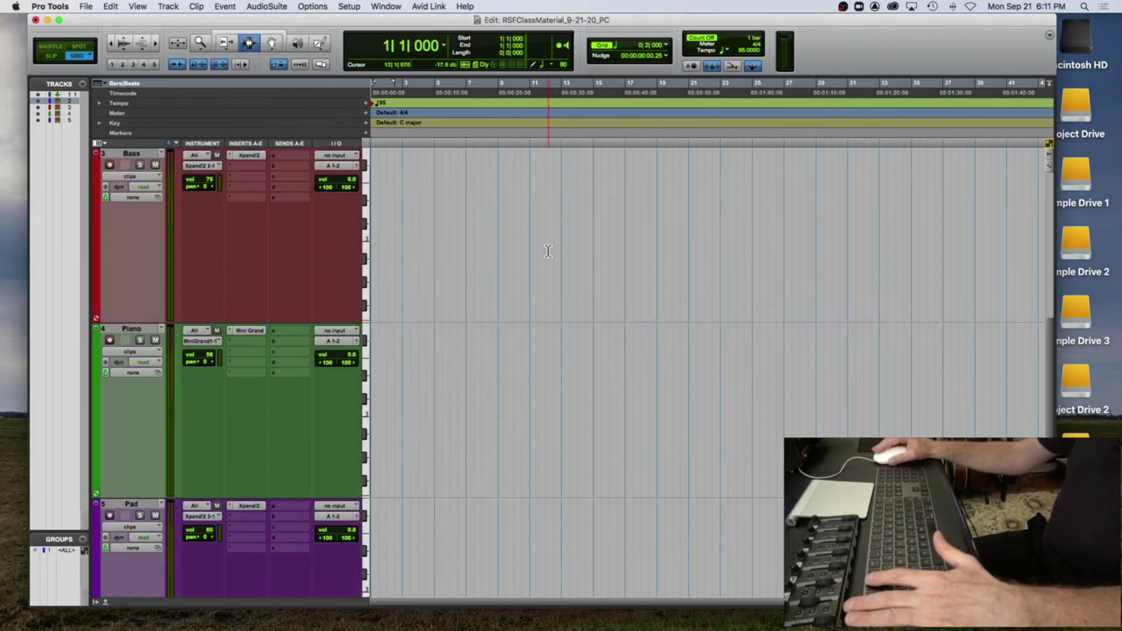
scroll(549, 251, up, 3)
scroll(541, 251, up, 2)
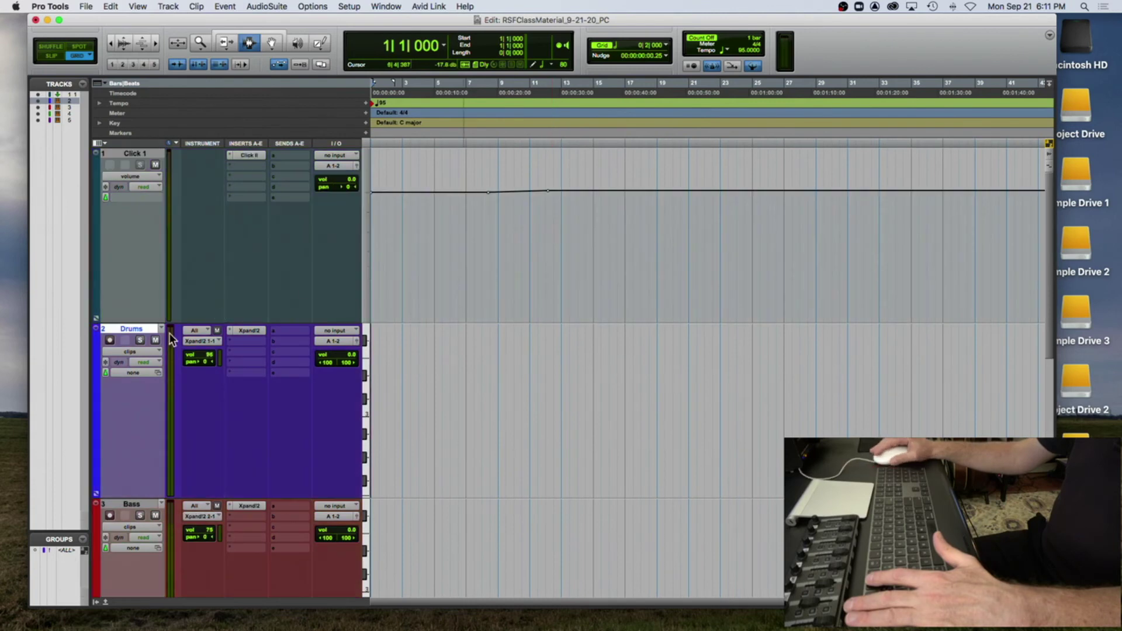
click(110, 341)
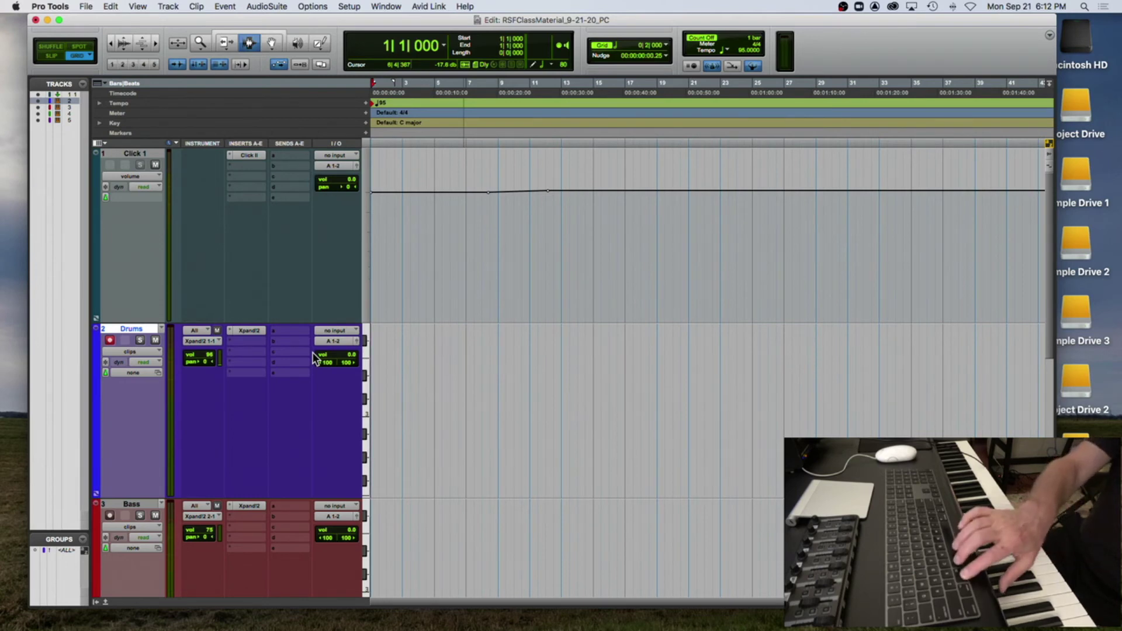
key(super+space)
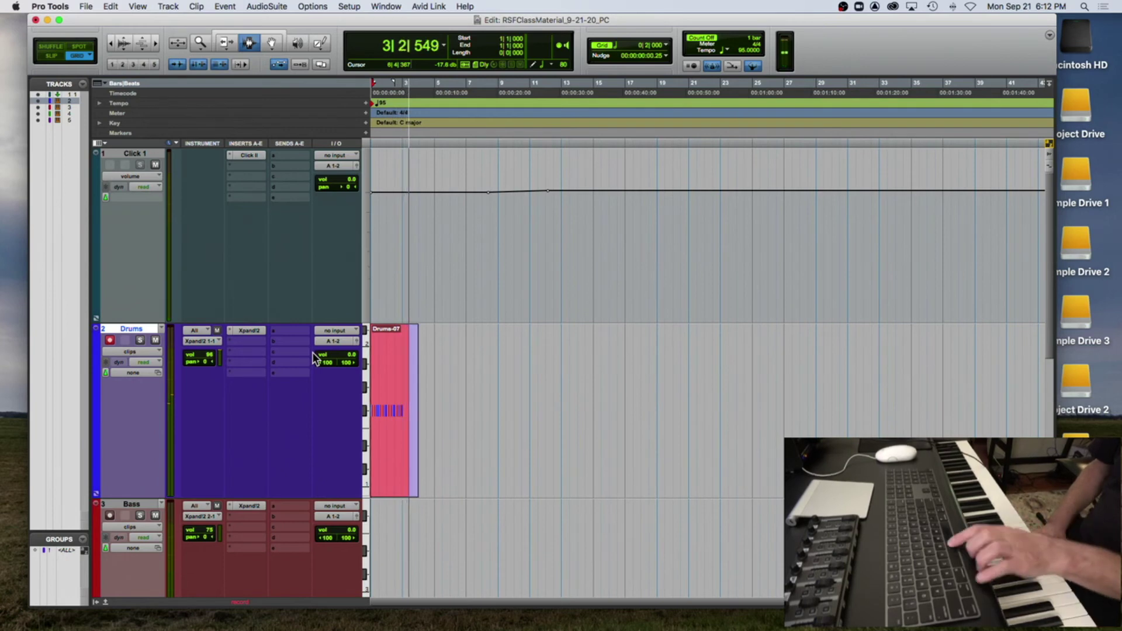
key(space)
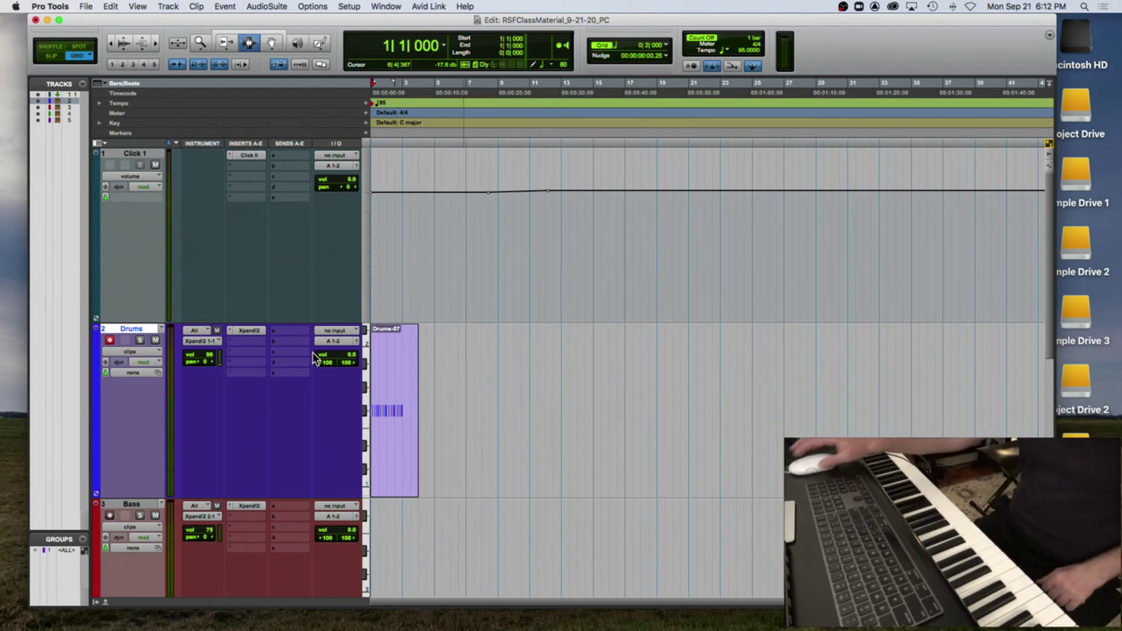
Step: Open the recorded Drums clip in the MIDI Editor, magnify its first two bars to examine the notes, and close the editor
double_click(404, 386)
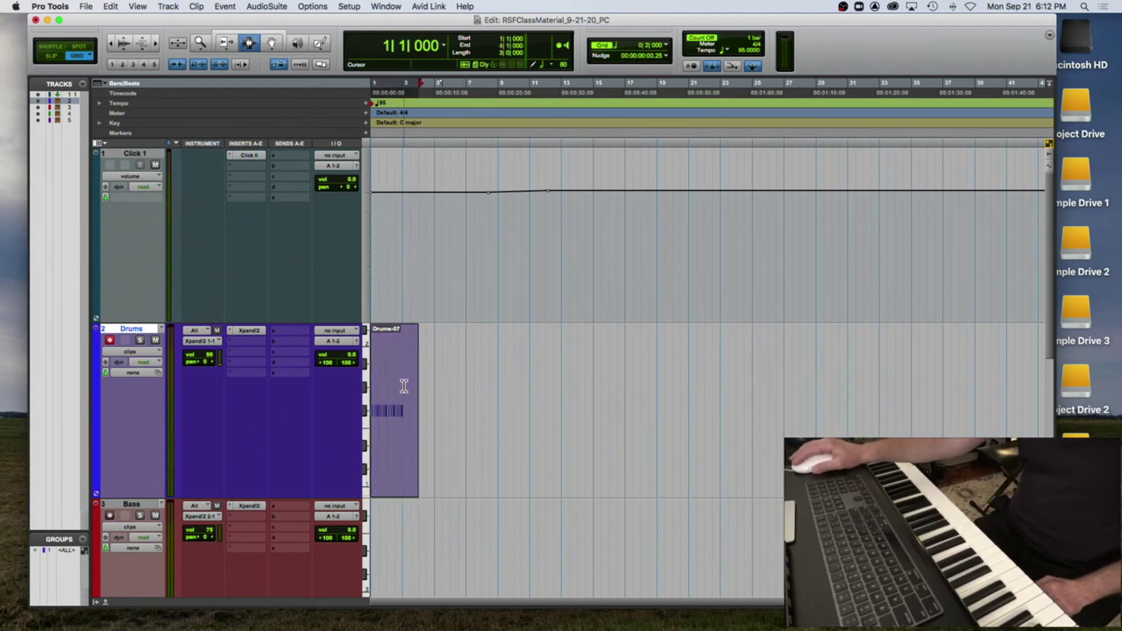
click(275, 50)
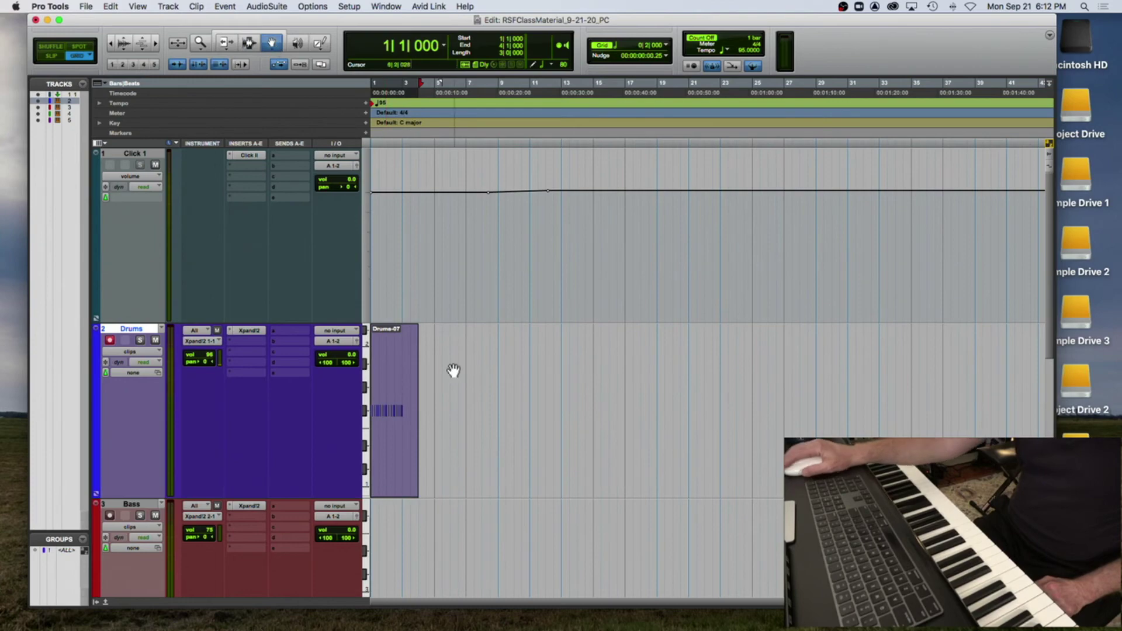
double_click(394, 413)
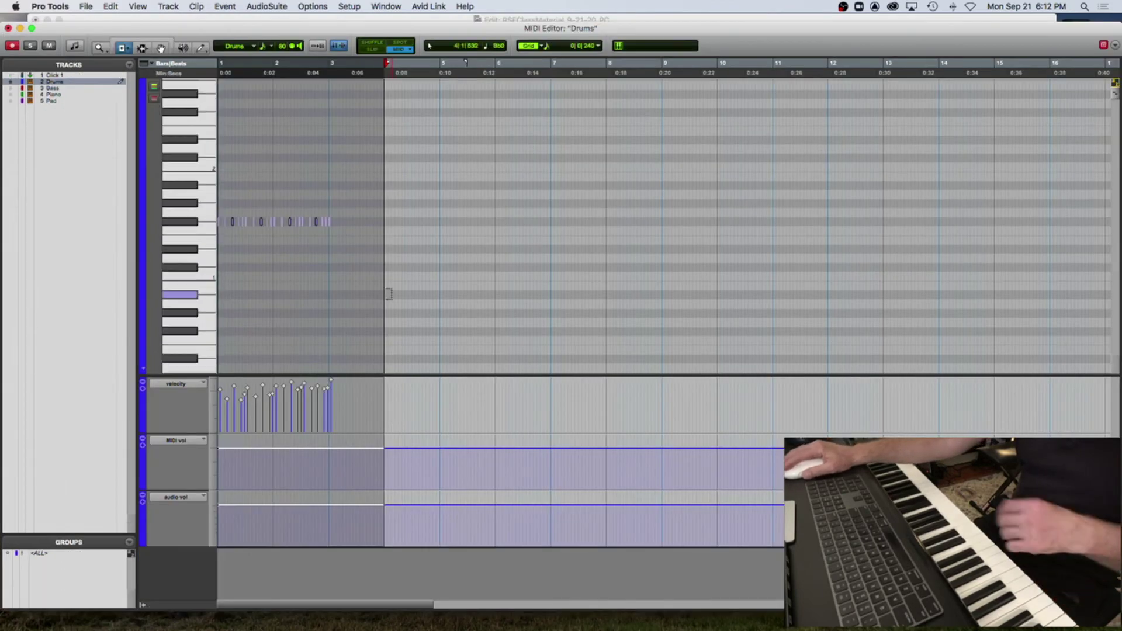
key(super+bracketright)
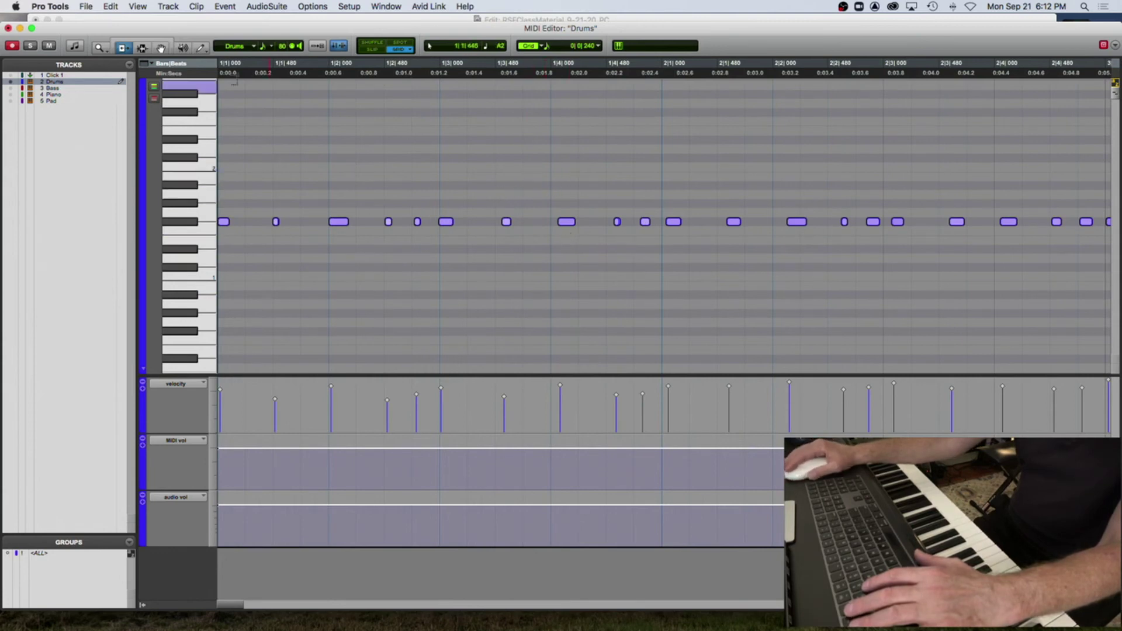
click(7, 28)
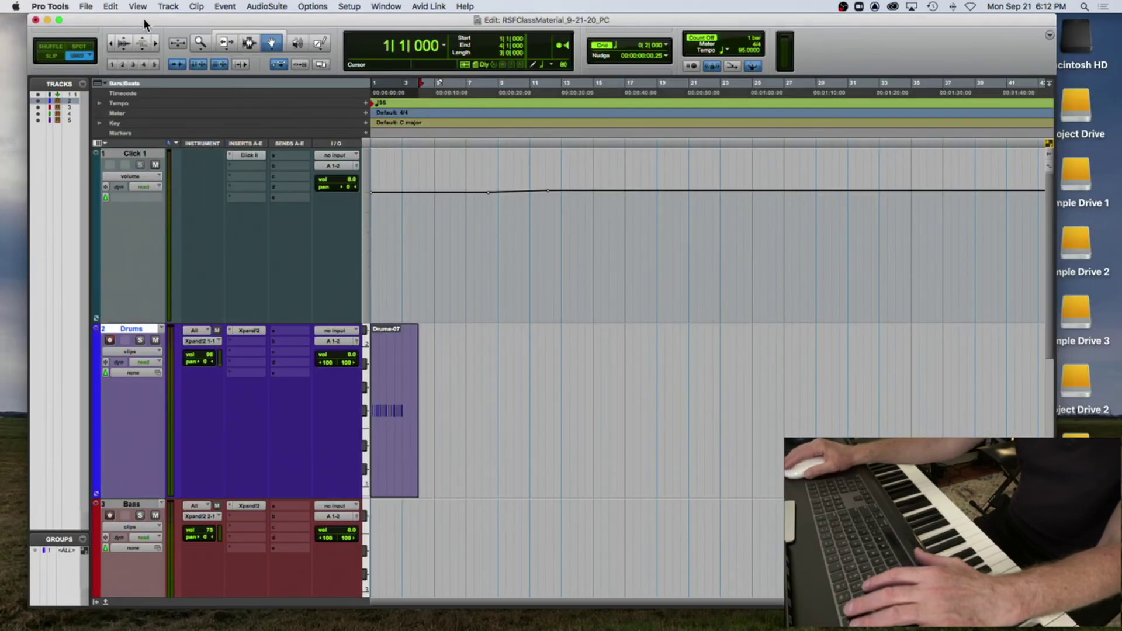
Step: Delete the volume automation breakpoints on the Click 1 track
click(403, 126)
click(250, 48)
drag(605, 197, 372, 197)
key(Delete)
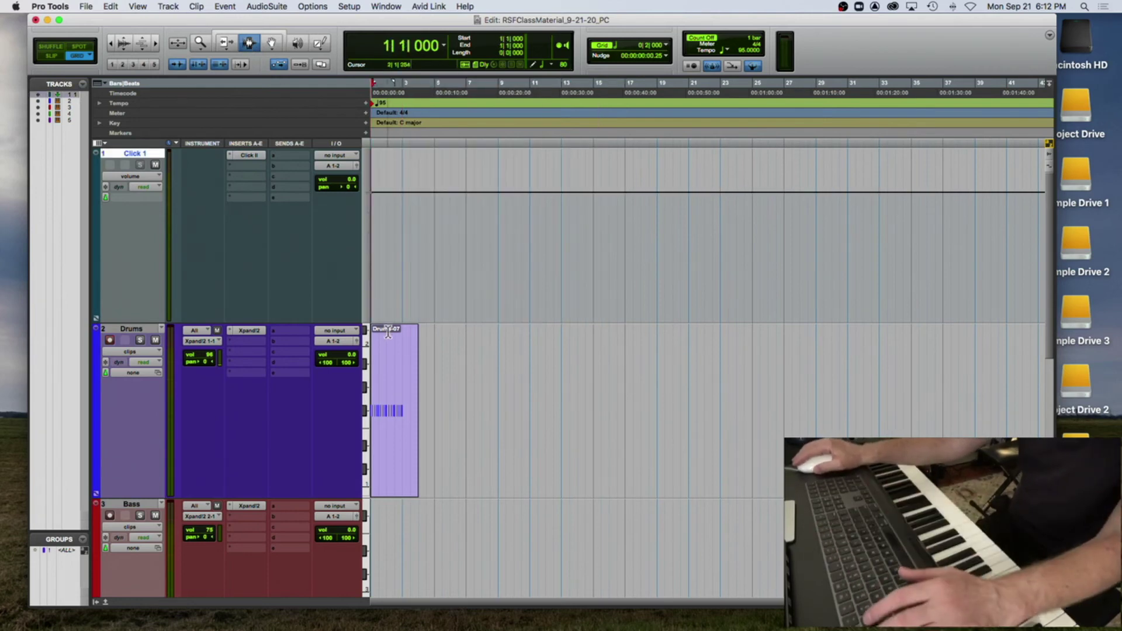
Step: Record about two more bars of MIDI notes on the Drums track, starting at bar 3
click(403, 346)
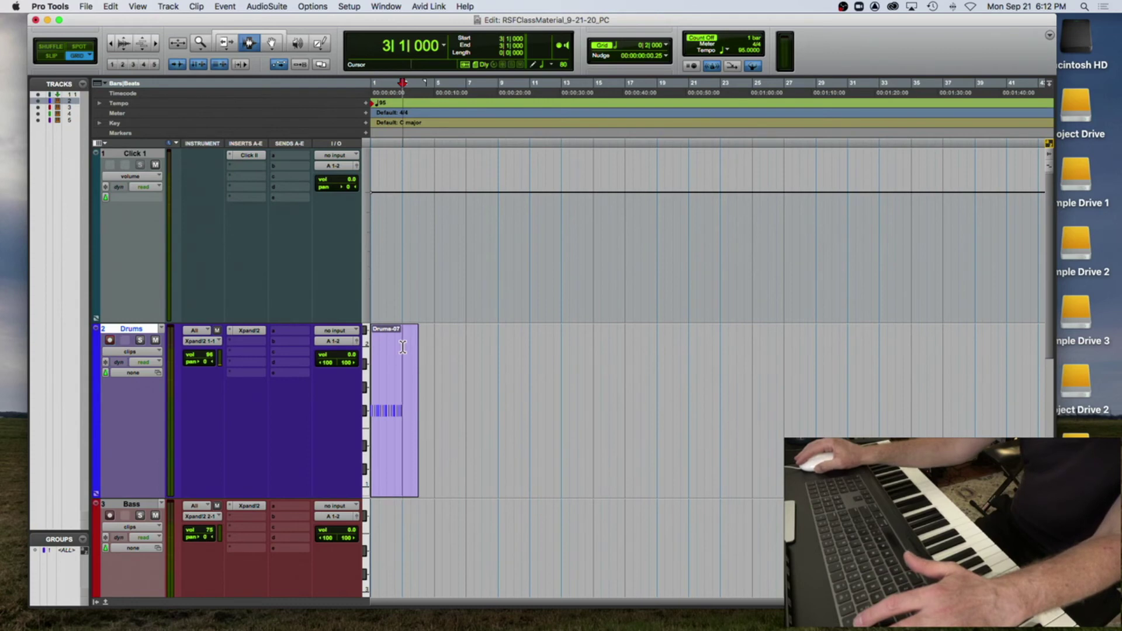
key(shift+r)
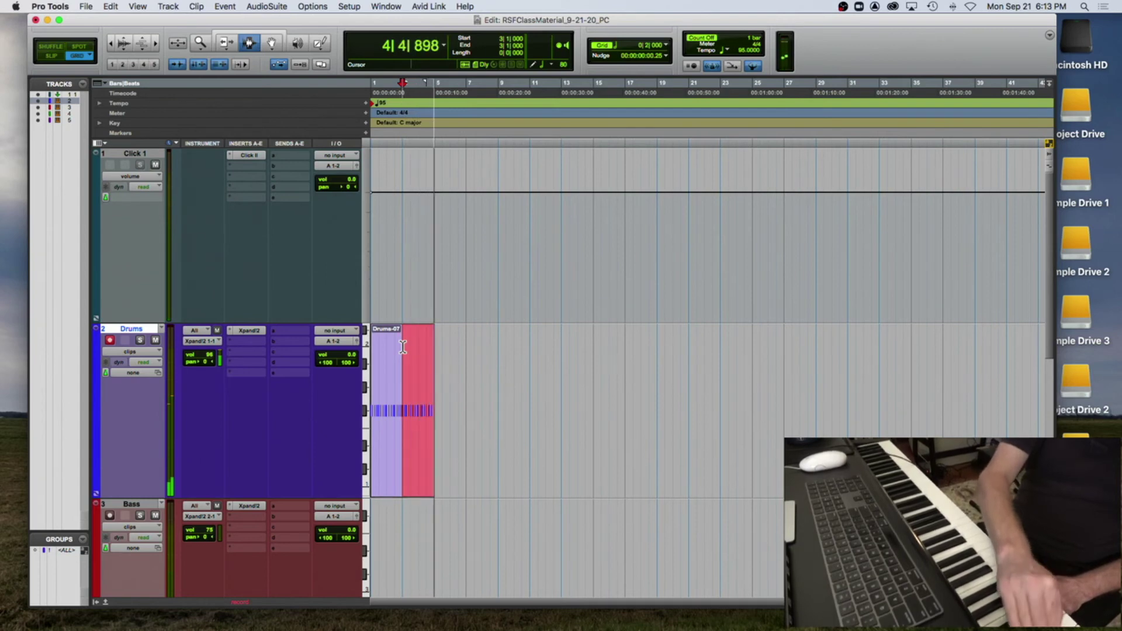
key(space)
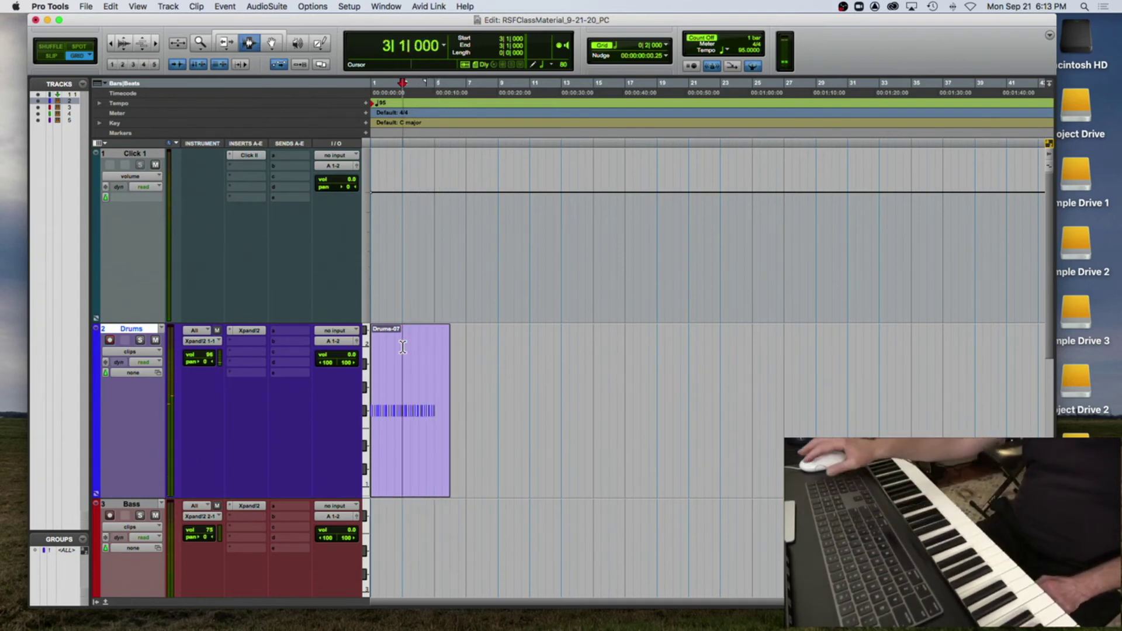
Step: Record two more sections of MIDI notes on the Drums track, starting at bars 5 and 7, and place the edit cursor at bar 3
key(KP_3)
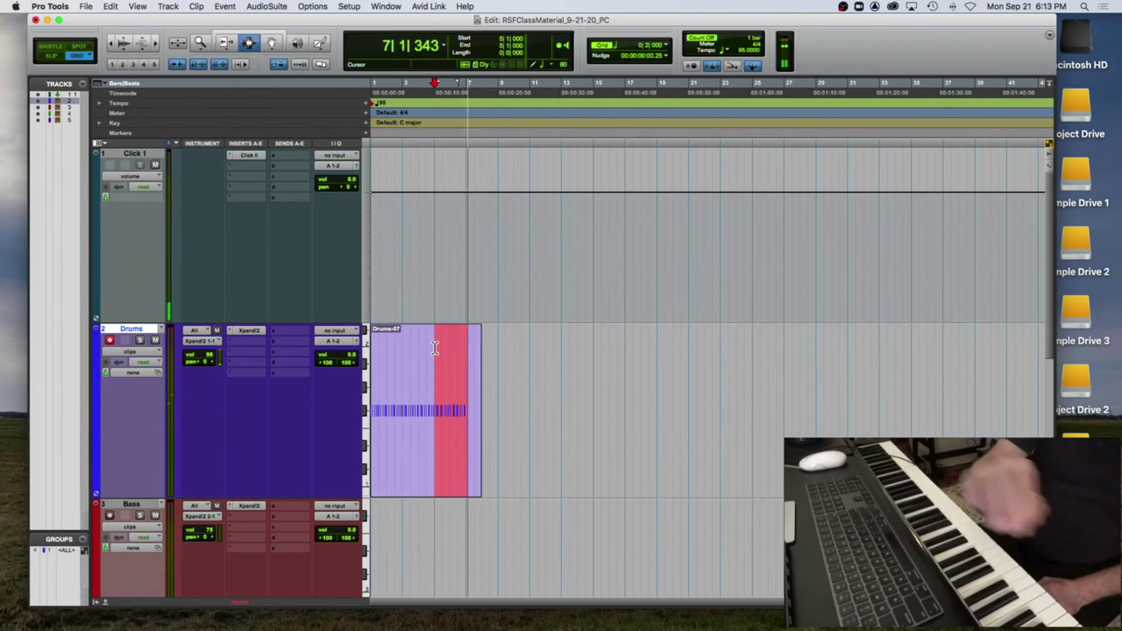
key(space)
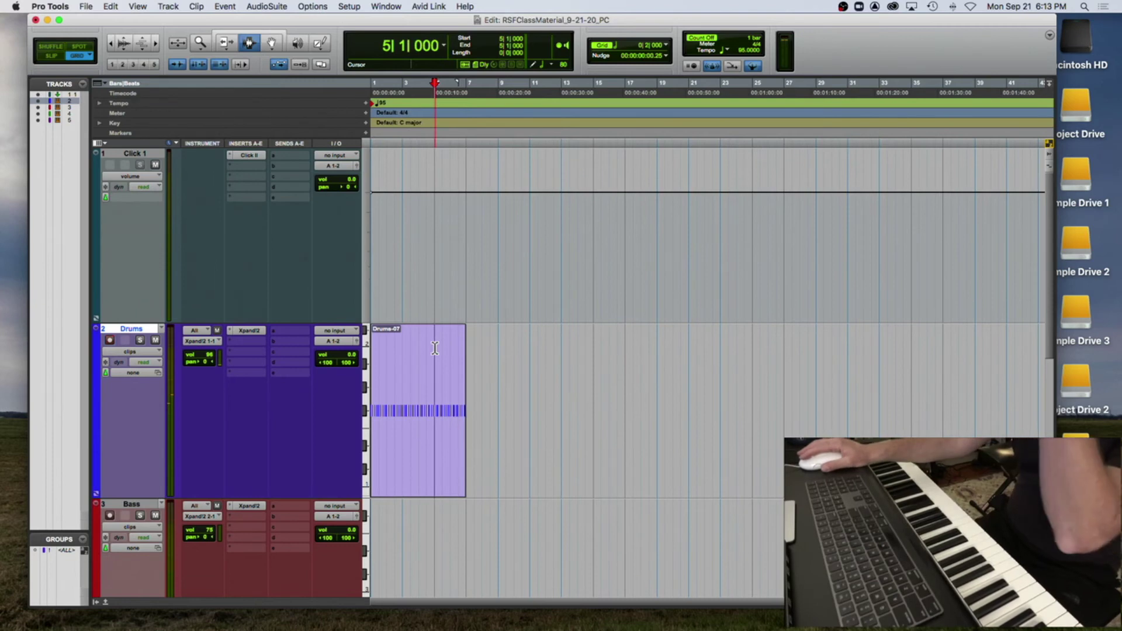
click(466, 380)
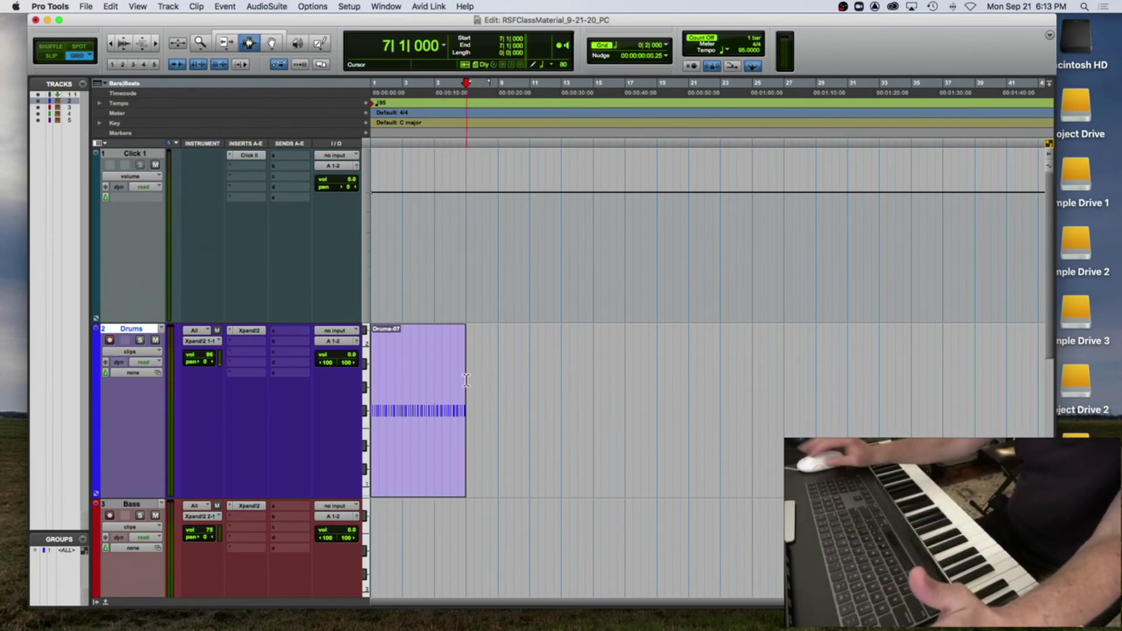
key(super+space)
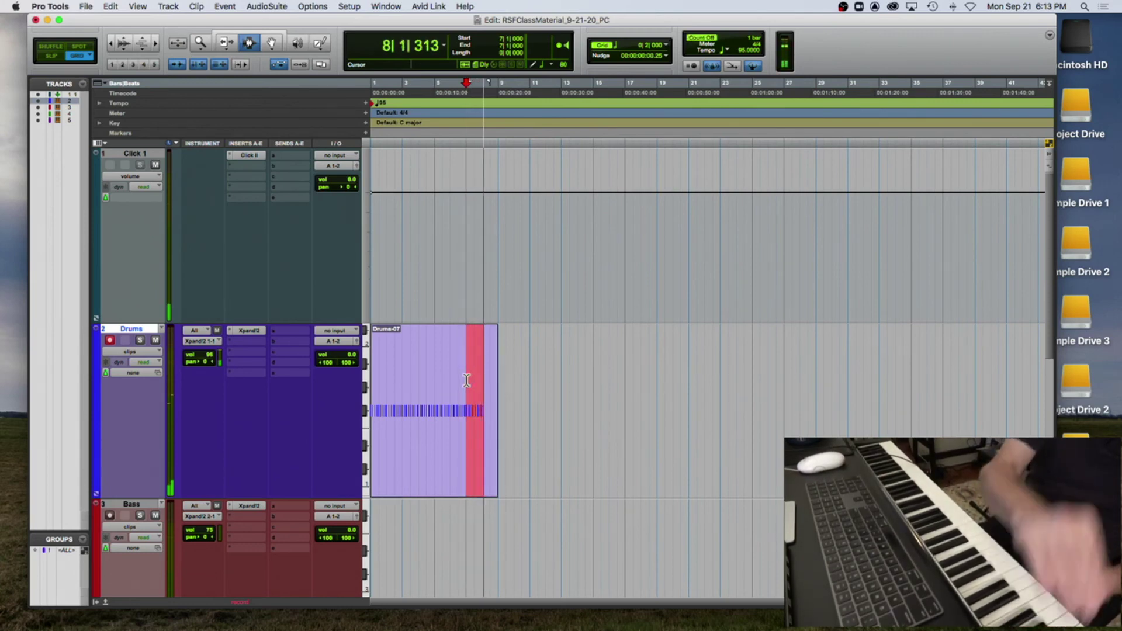
key(space)
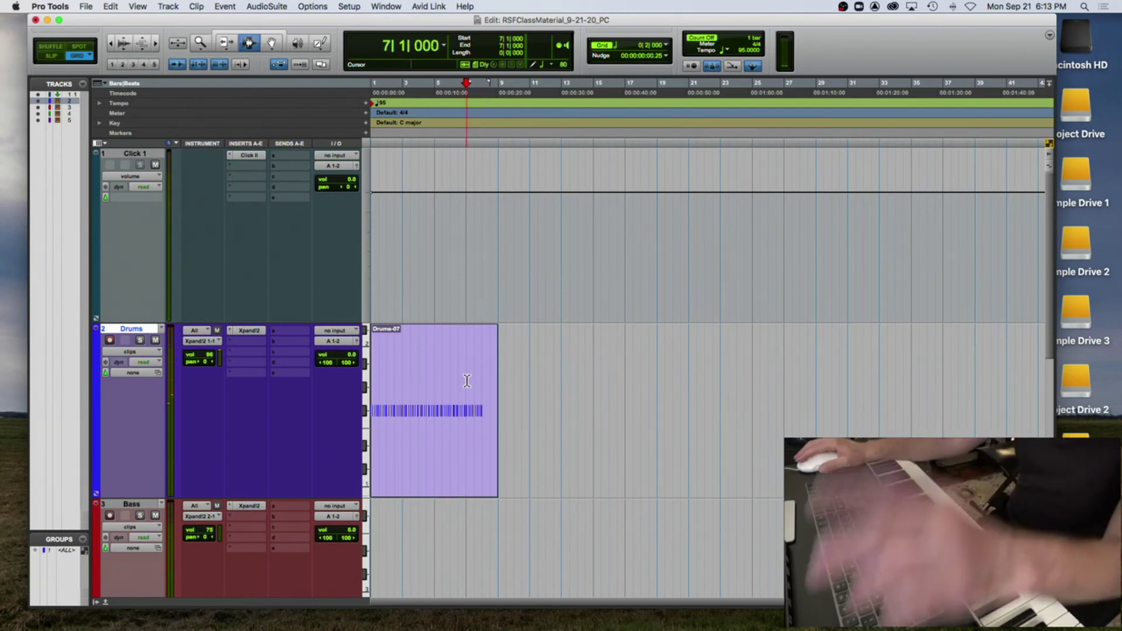
click(398, 387)
click(403, 385)
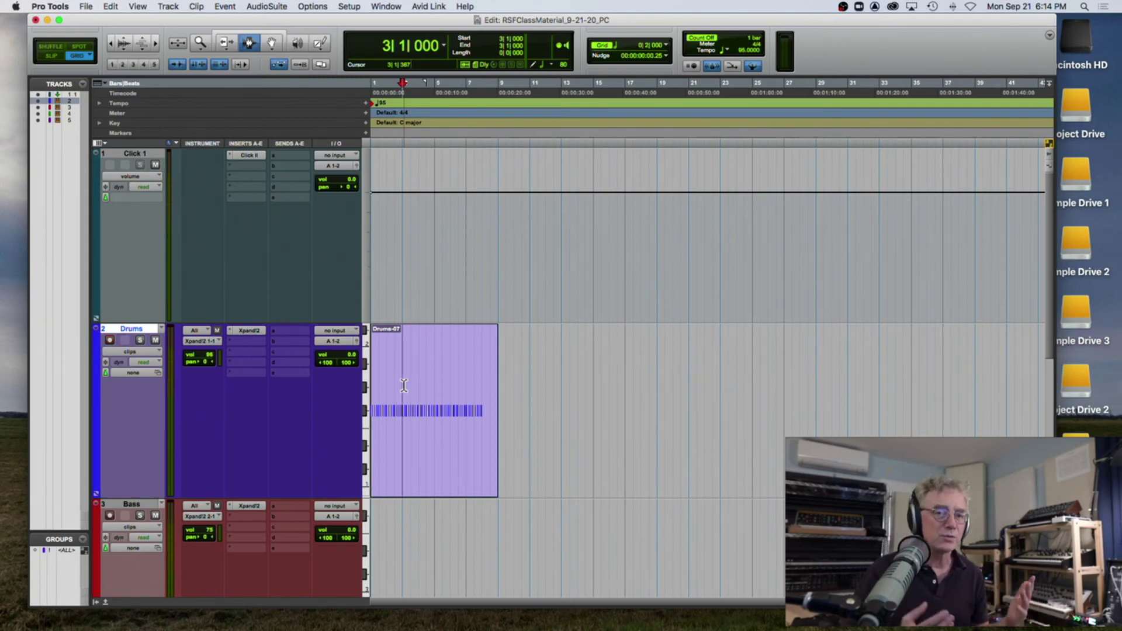
Step: Return to the session start and set a tempo change of 97 BPM at location 1|1|000
key(shift+r)
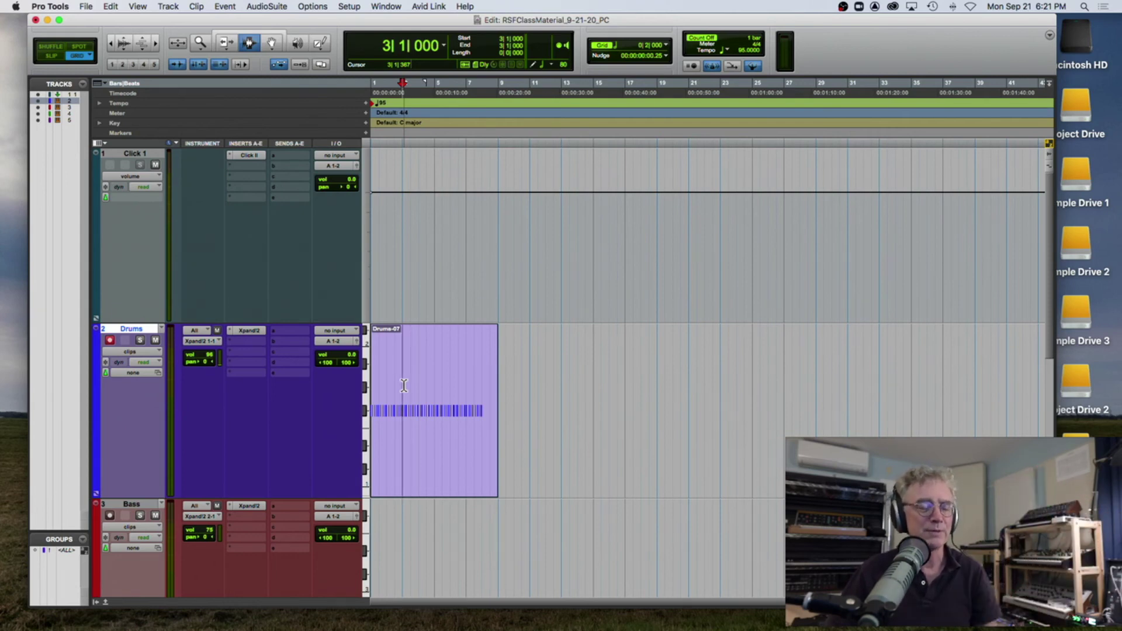
scroll(403, 385, down, 10)
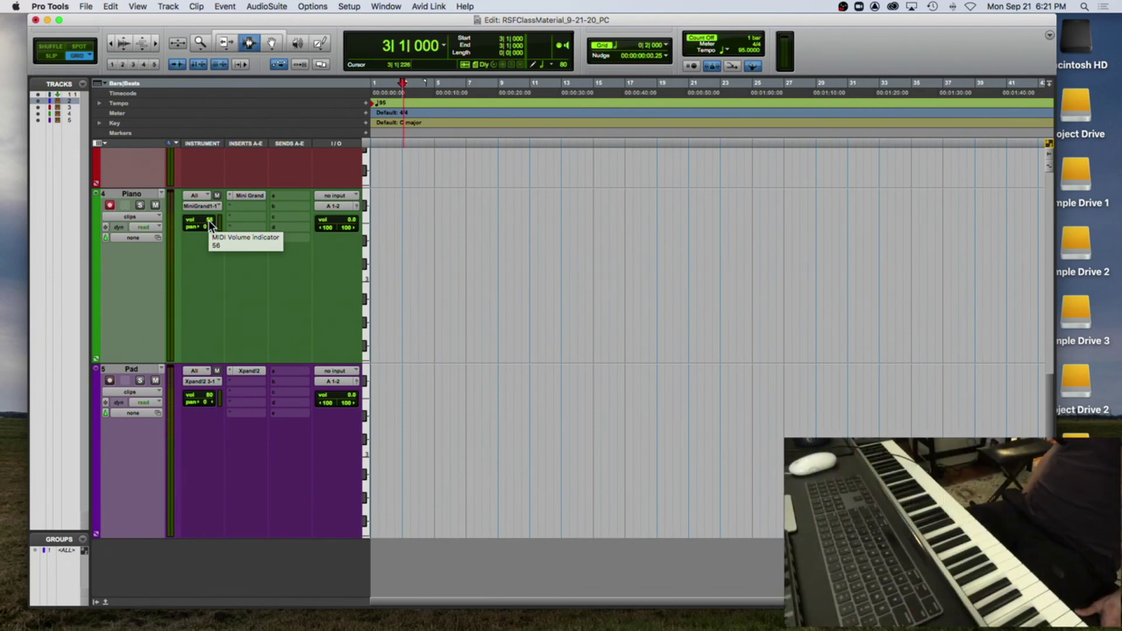
key(Return)
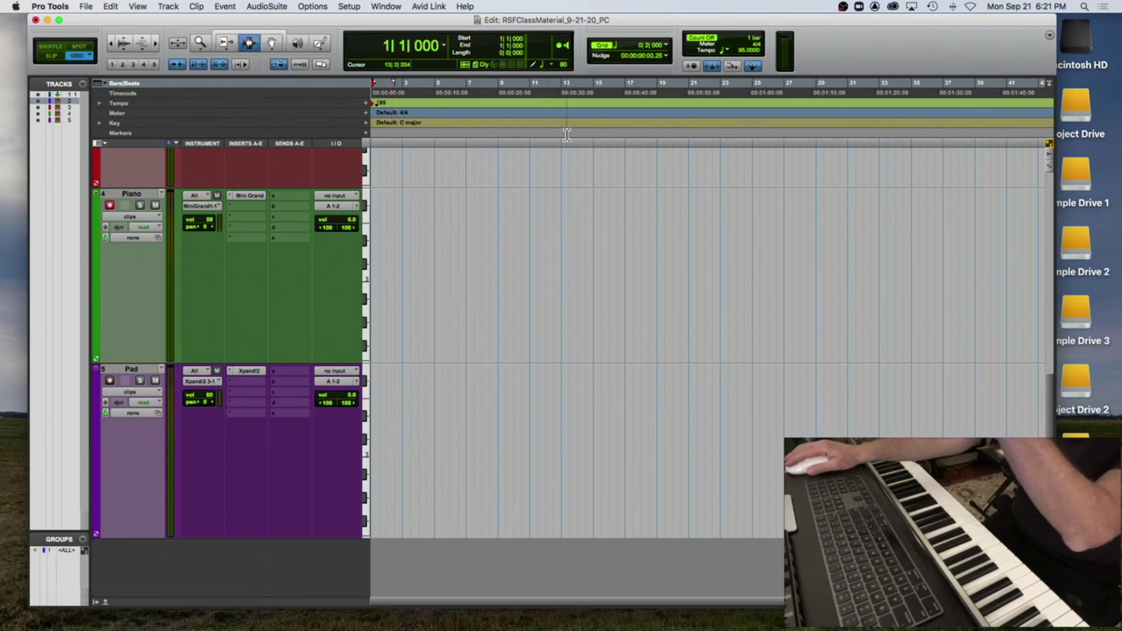
click(366, 104)
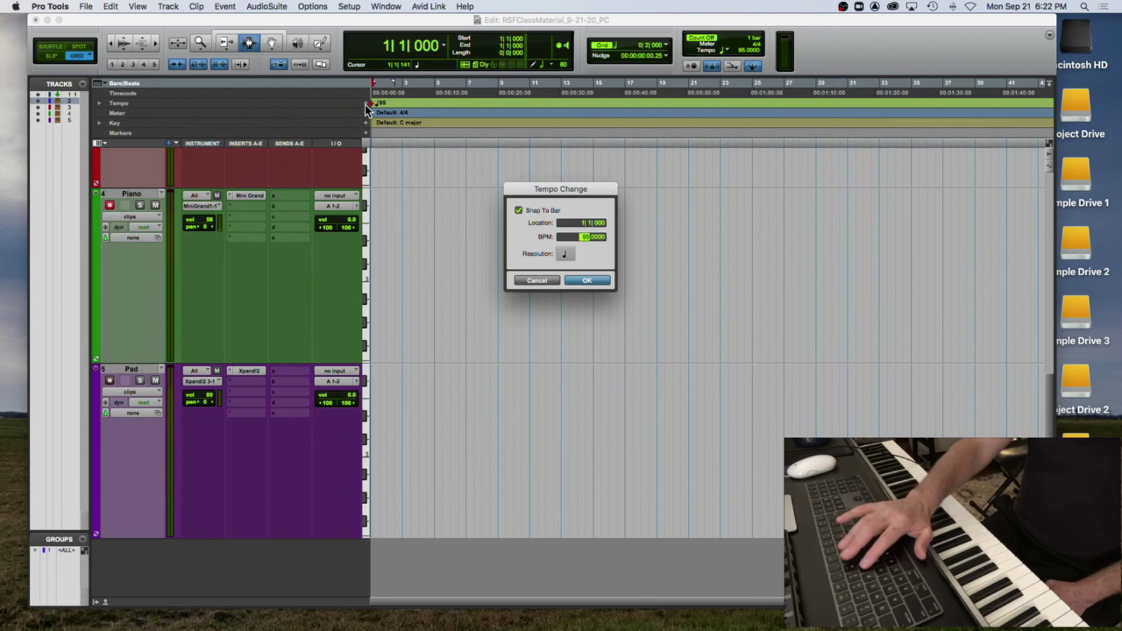
text(96)
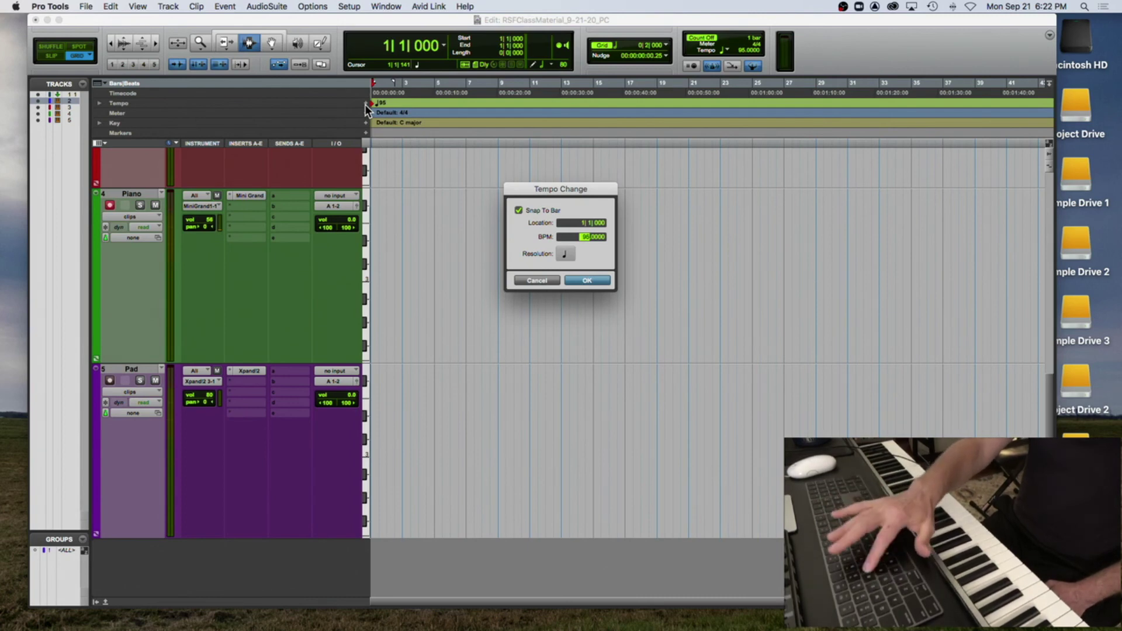
key(Up)
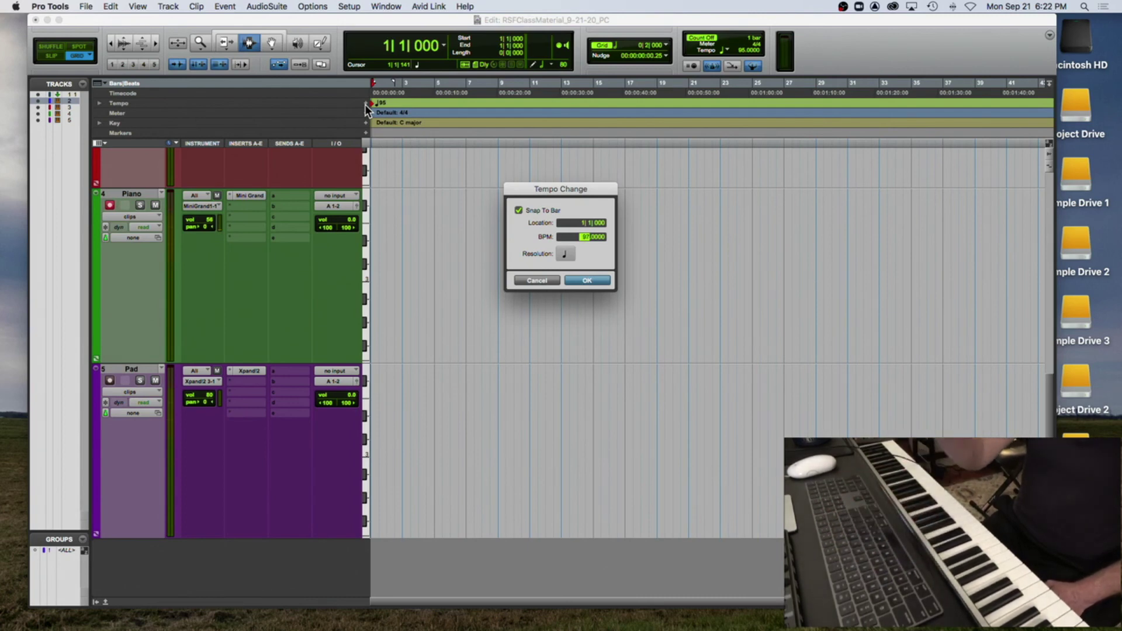
key(Return)
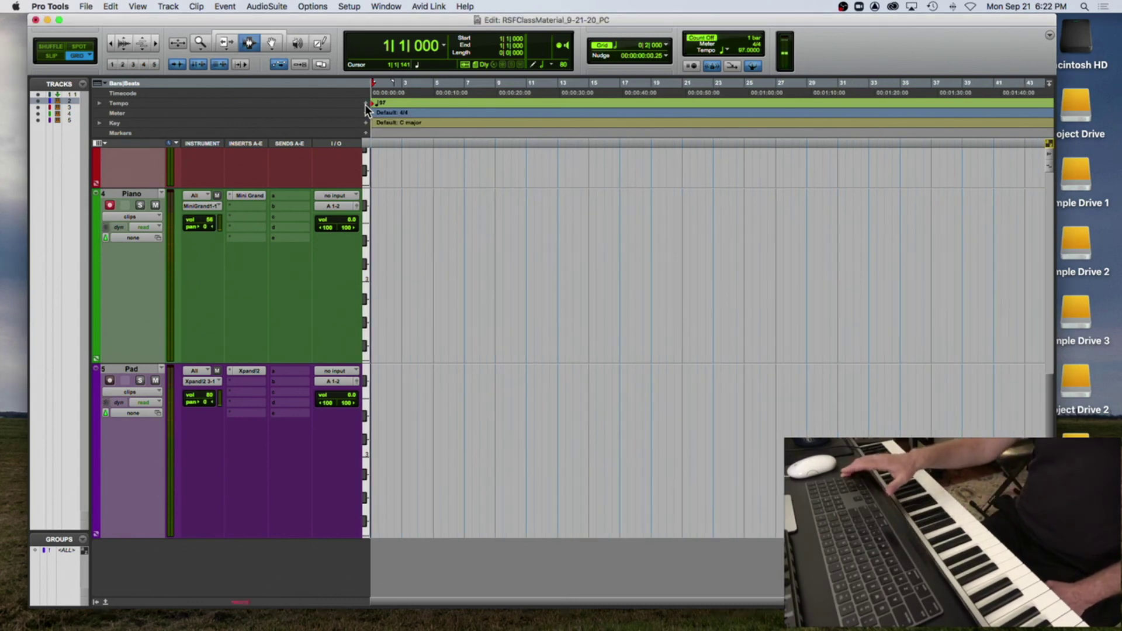
Step: Record about one bar on the Piano track from the session start and undo the take
key(super+space)
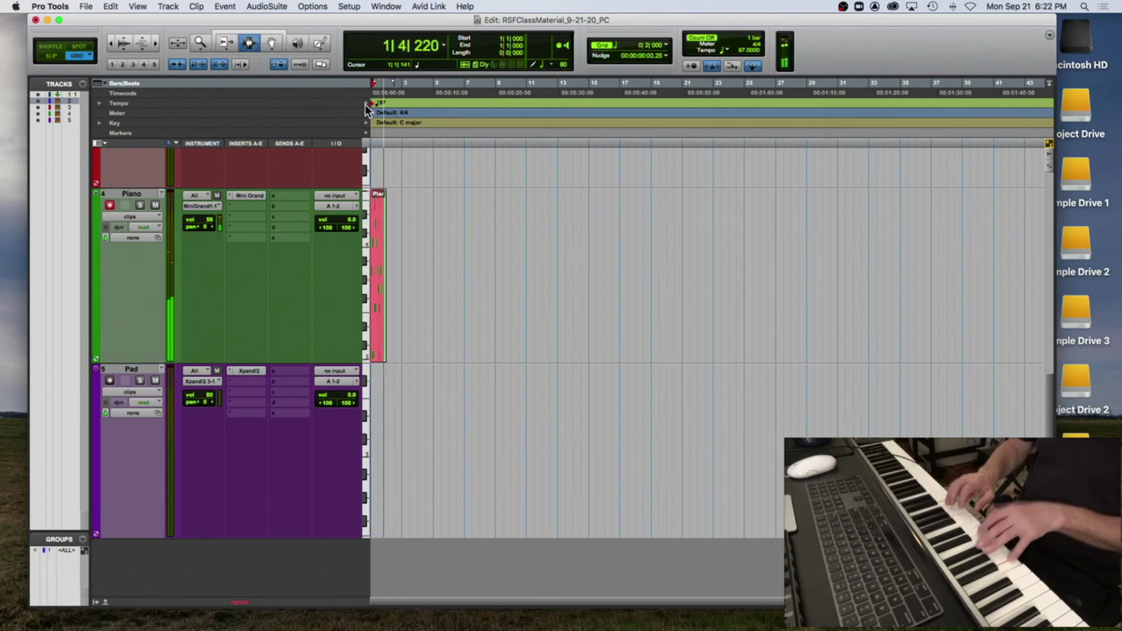
key(space)
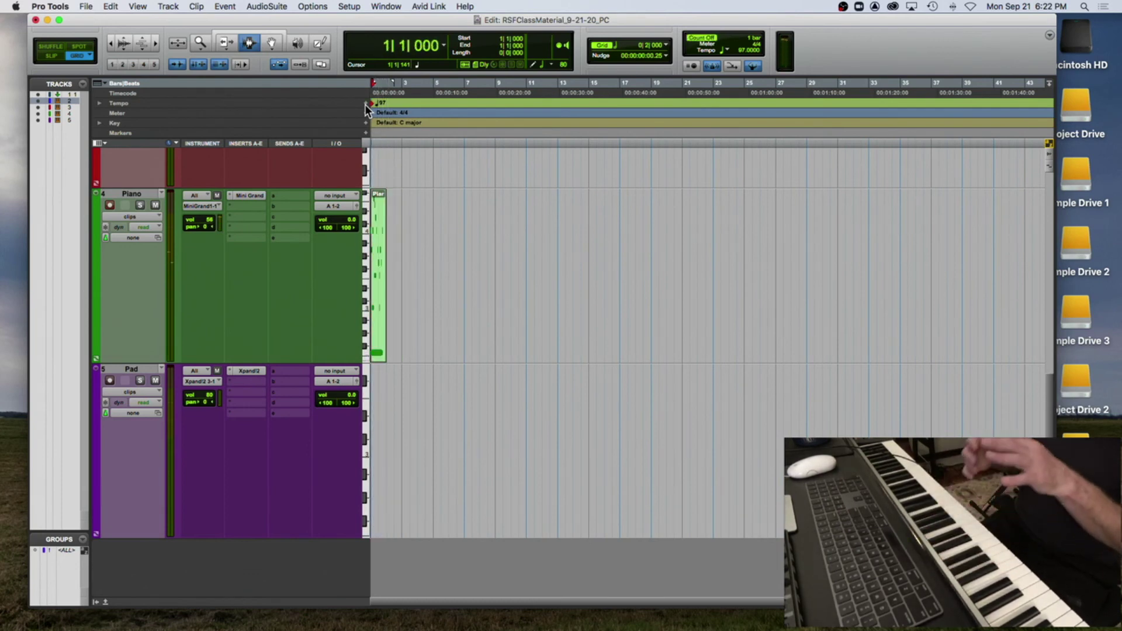
key(super+z)
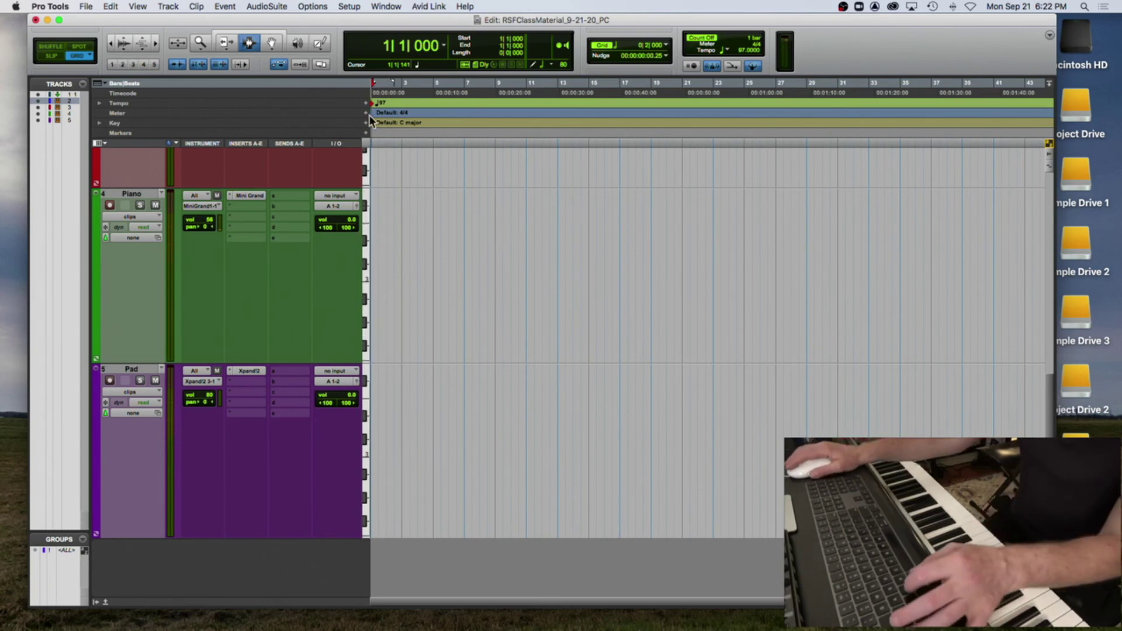
Step: Switch to manual tempo at 60 BPM and record about two bars of MIDI notes on the Piano track from the session start
click(753, 66)
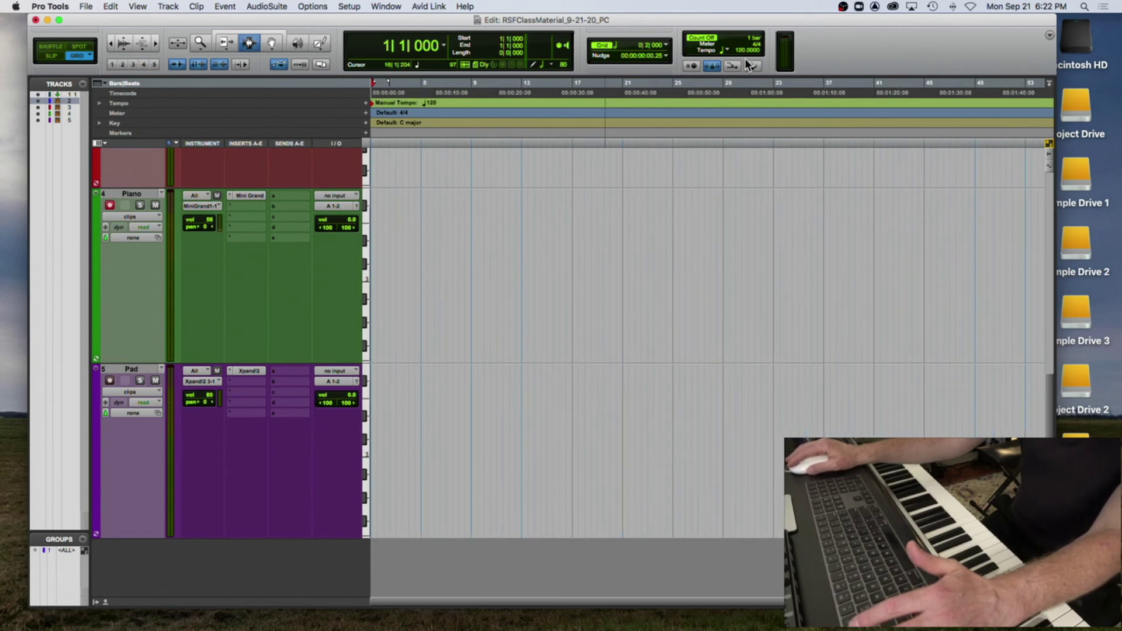
key(shift+r)
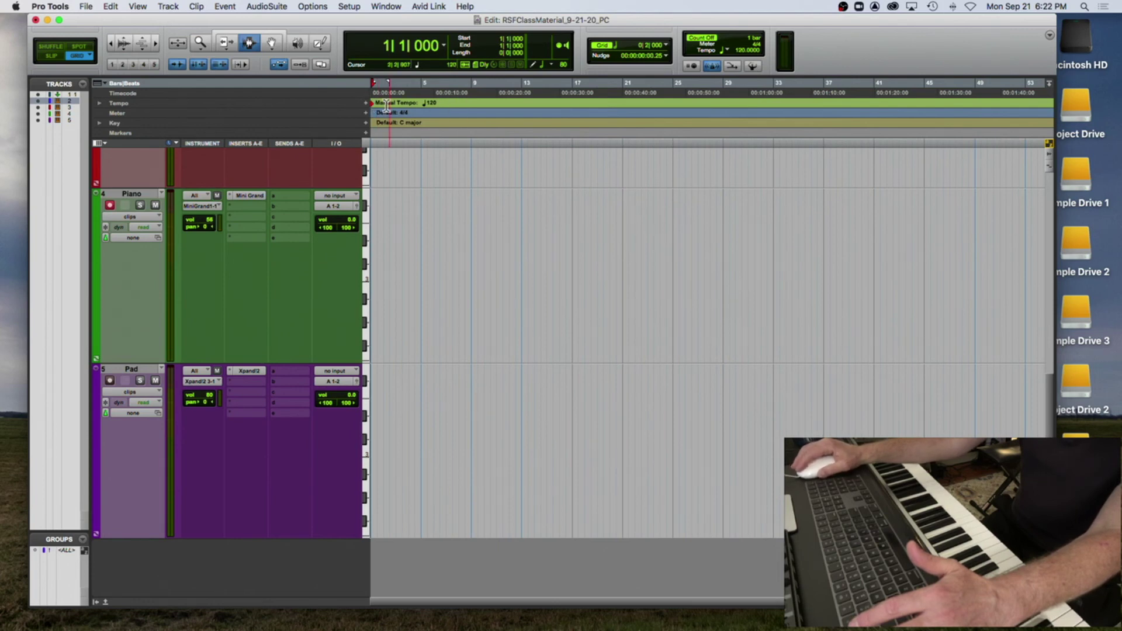
click(742, 51)
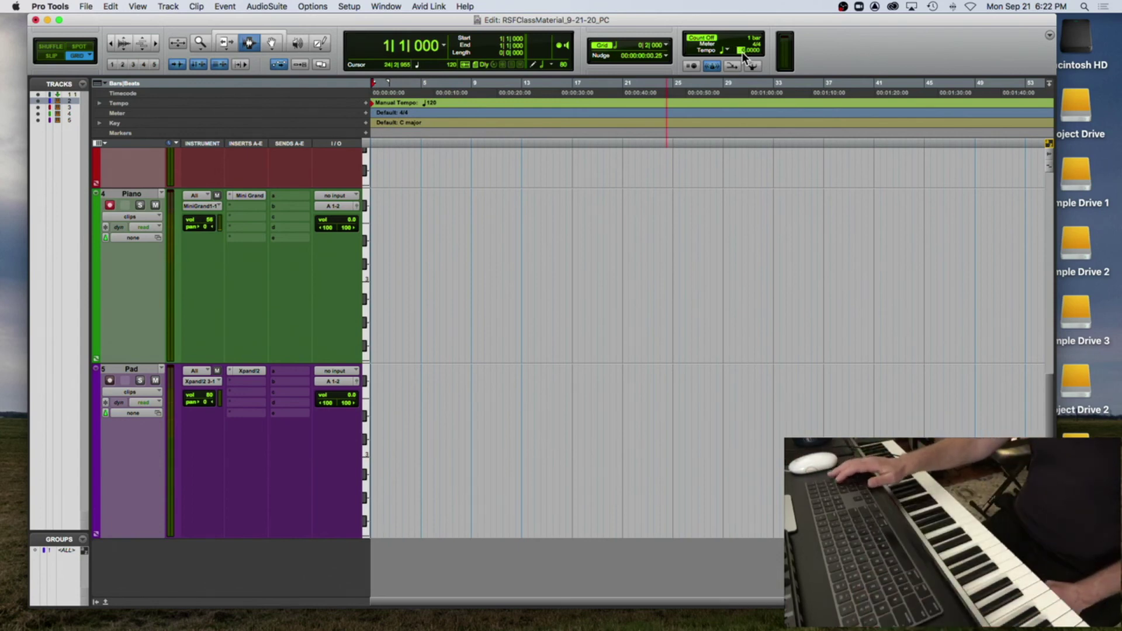
text(60)
key(Return)
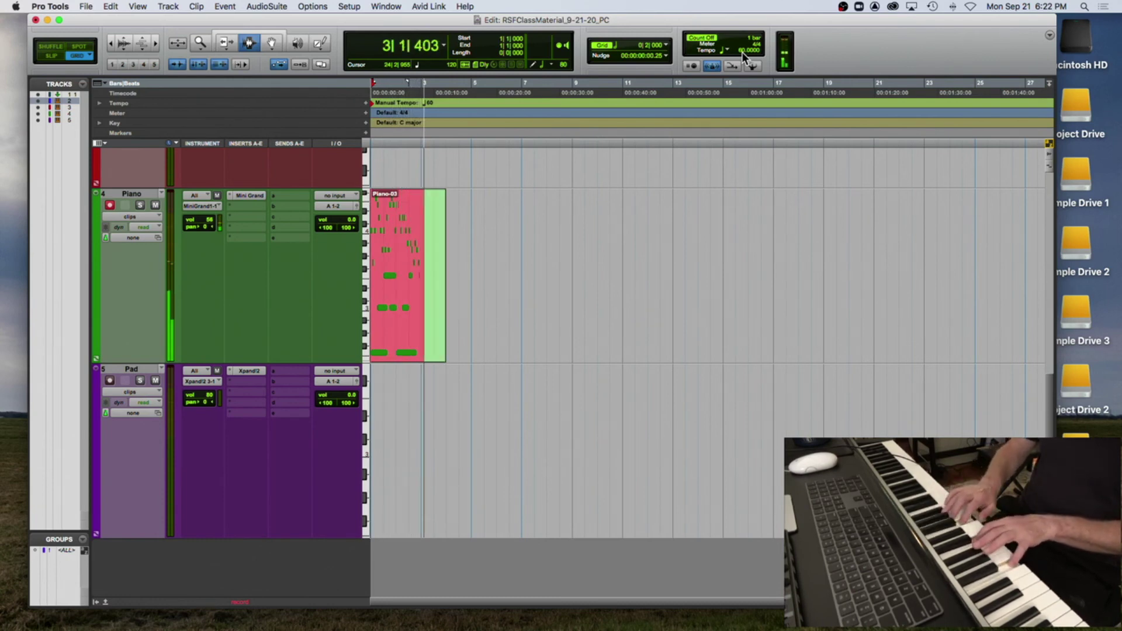
key(space)
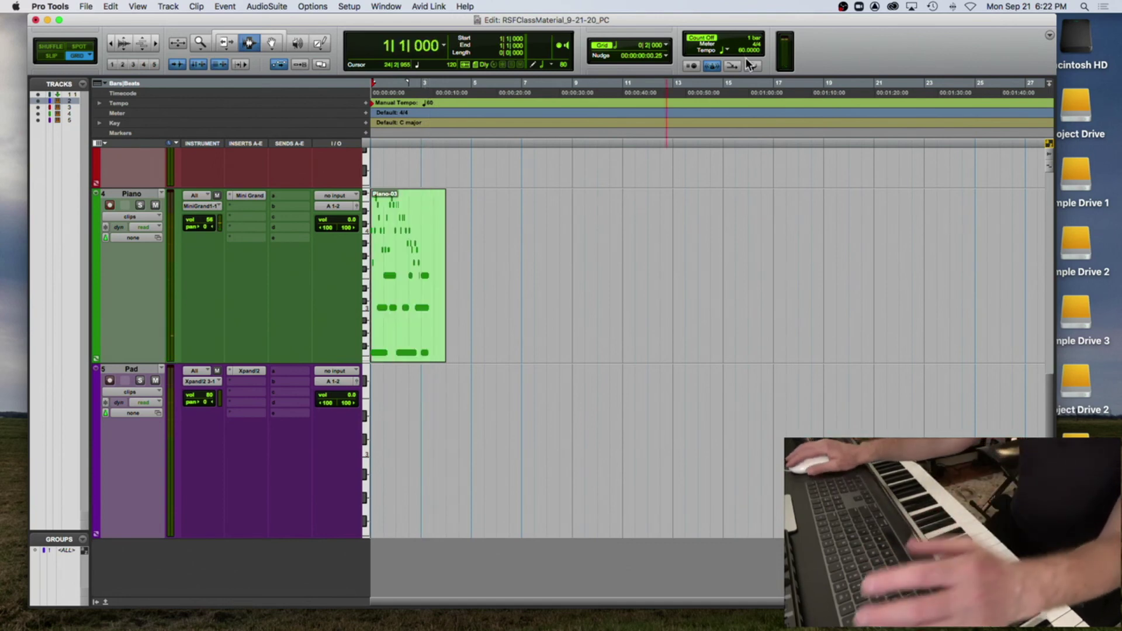
Step: Make the session follow the tempo ruler again and play back the recorded piano part from the start
click(753, 66)
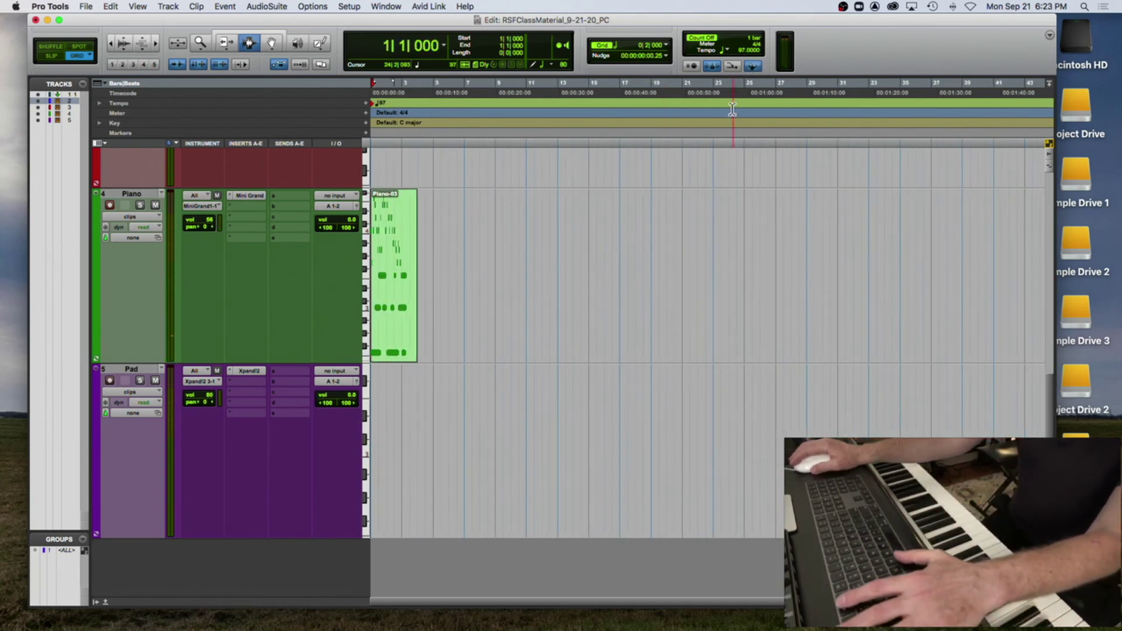
key(space)
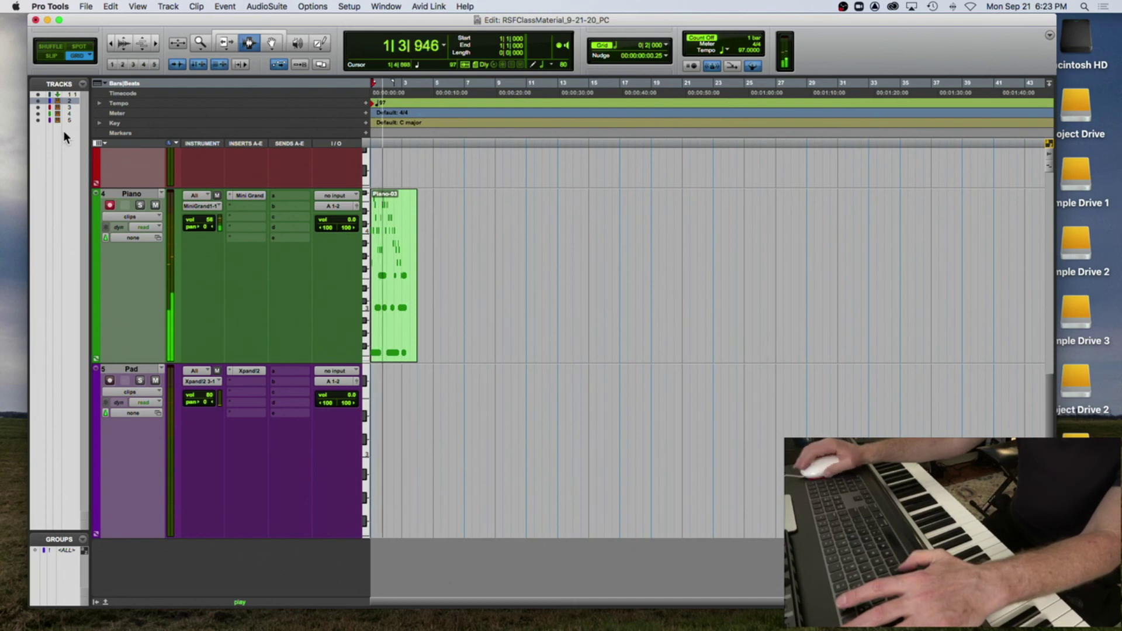
scroll(200, 159, up, 5)
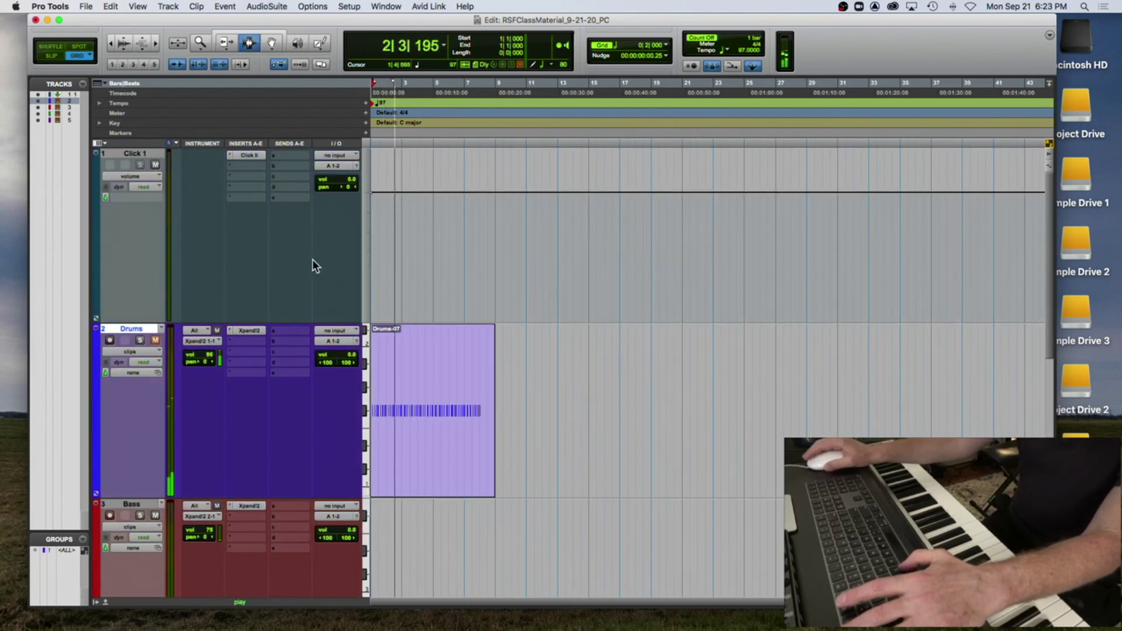
key(space)
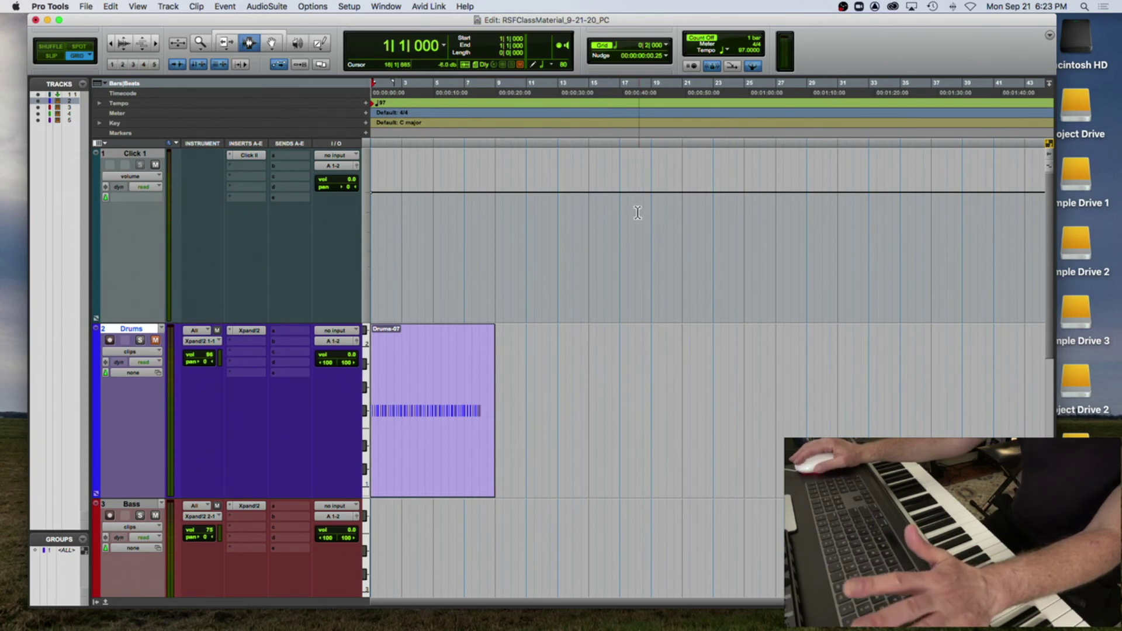
Step: Delete the recorded clip from the Piano track
scroll(622, 204, down, 6)
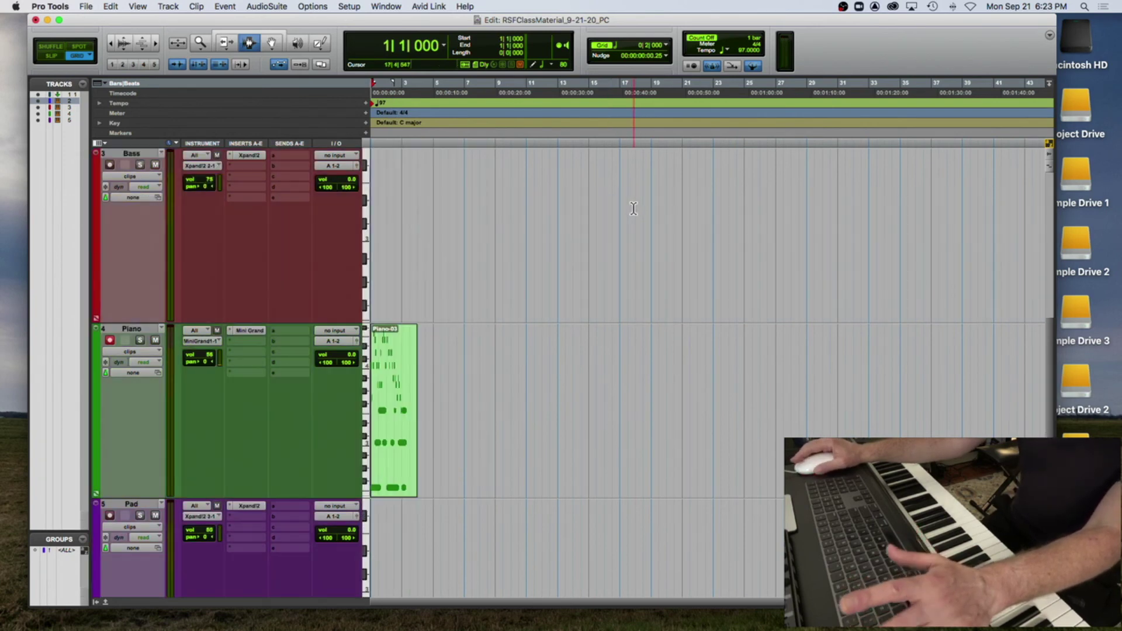
double_click(390, 353)
key(Delete)
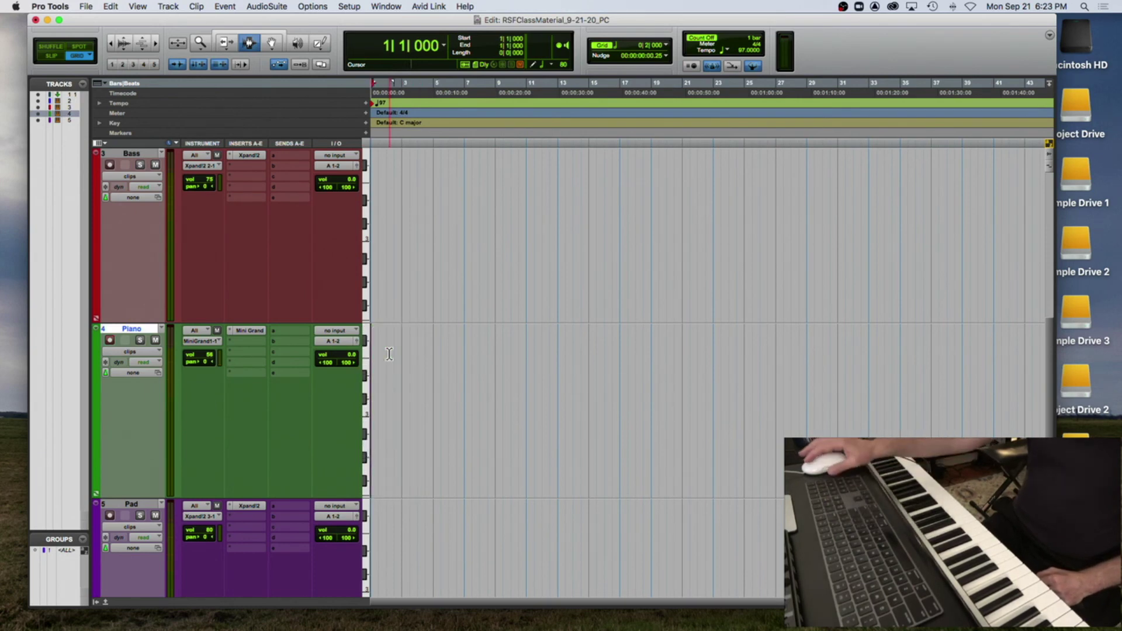
Step: Duplicate the Piano track once, including its playlists, automation, inserts, sends and group assignments, and insert it after the selected track
scroll(89, 313, down, 3)
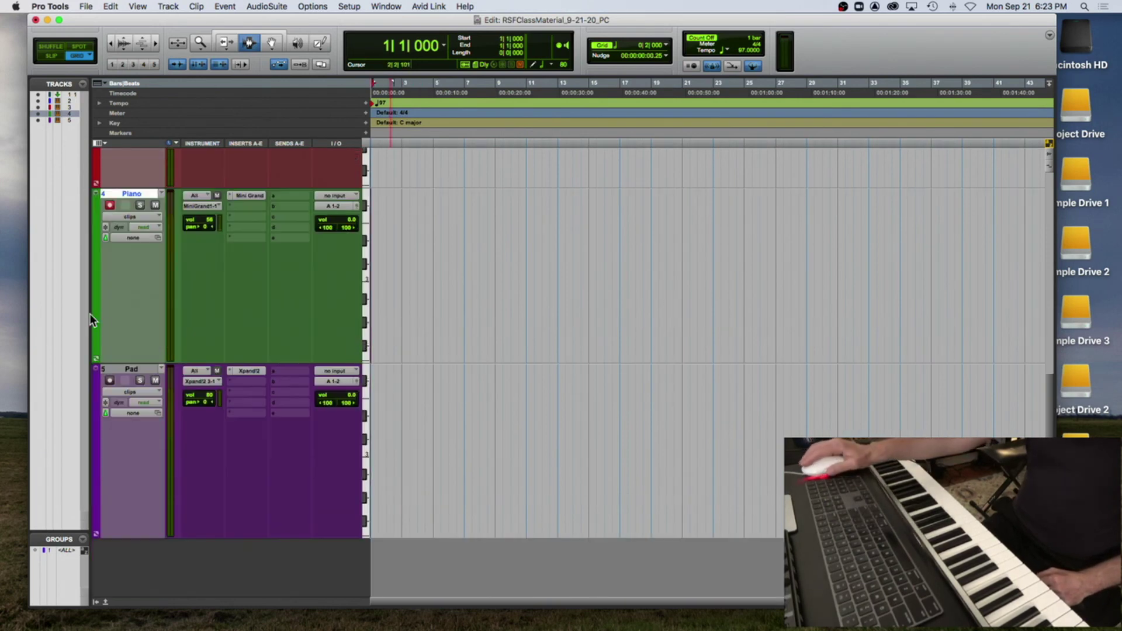
right_click(131, 196)
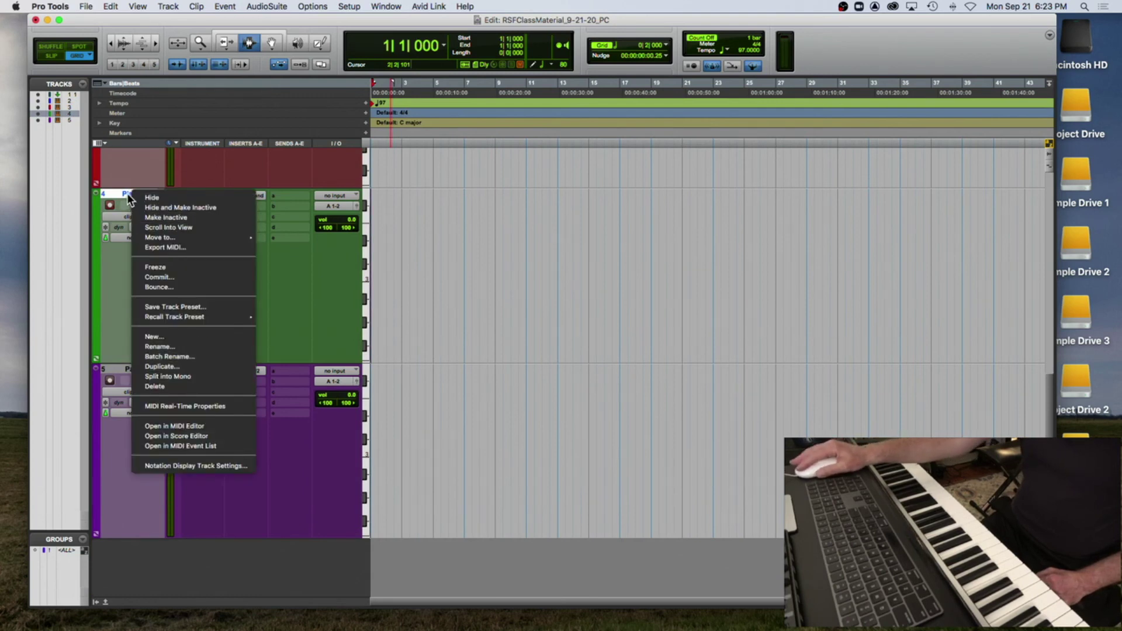
click(201, 365)
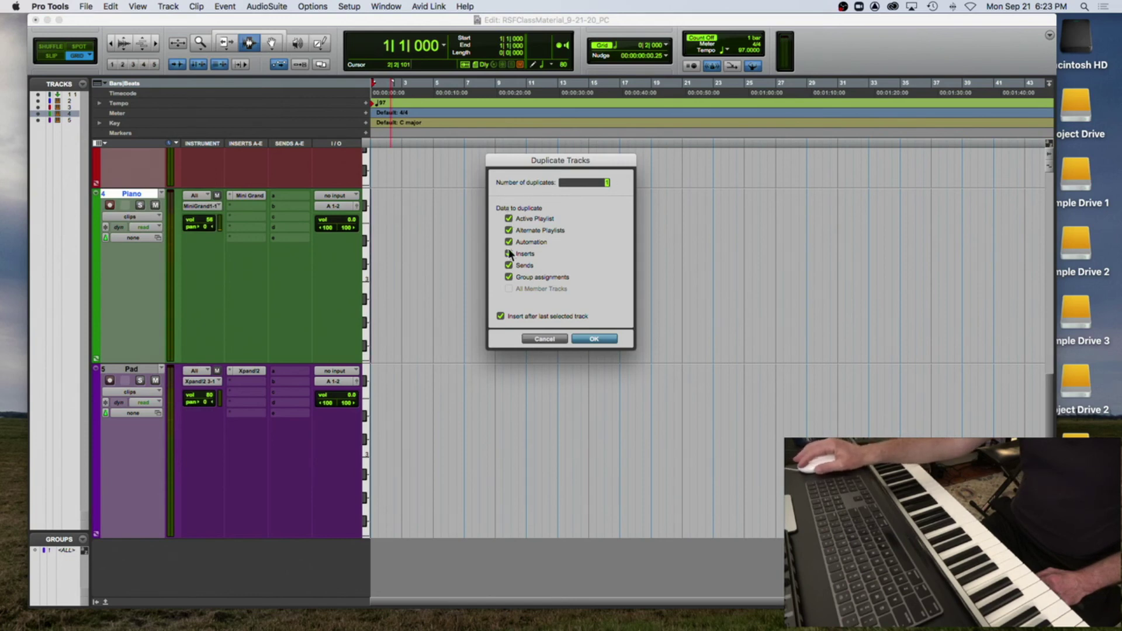
click(604, 340)
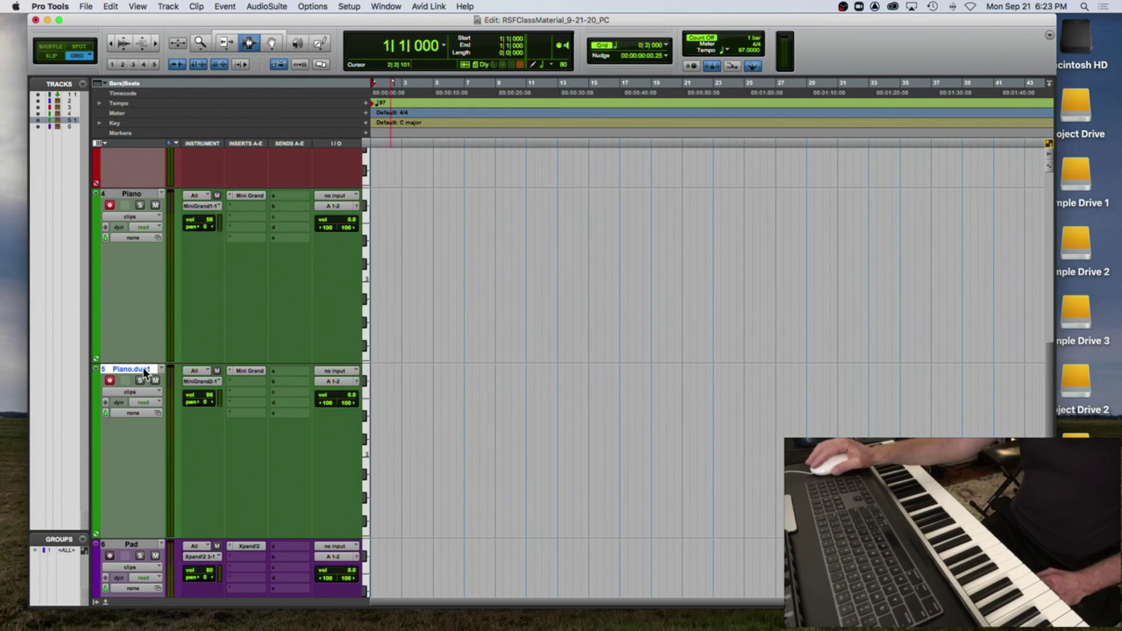
Step: Rename the duplicated piano track to Piano LH and the original piano track to Piano Piano RH
double_click(143, 368)
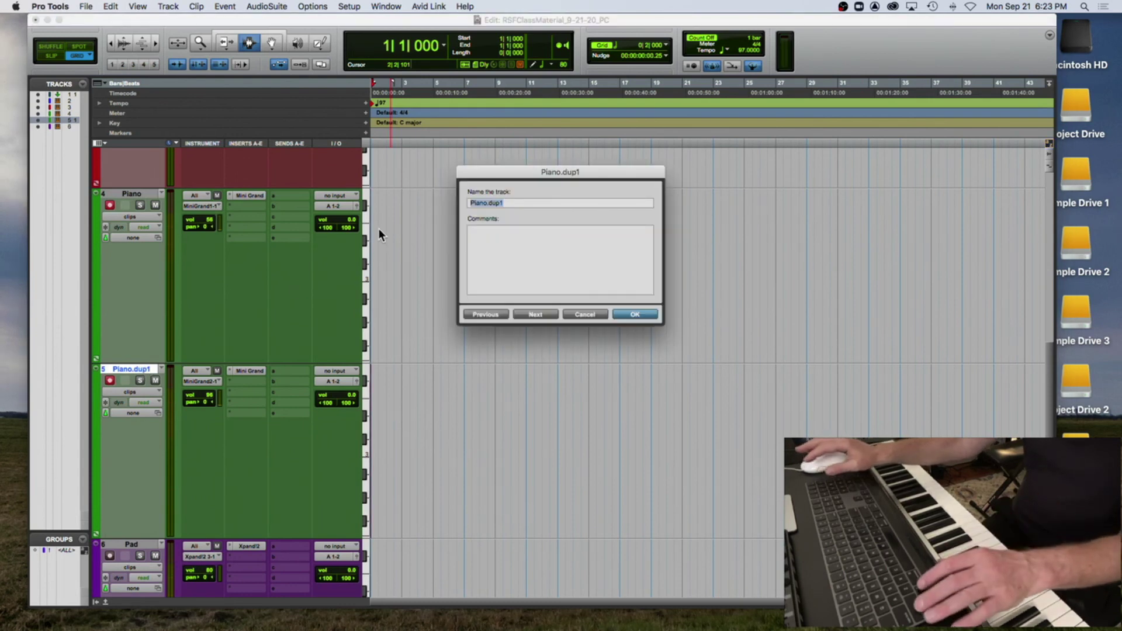
text(Piano LH)
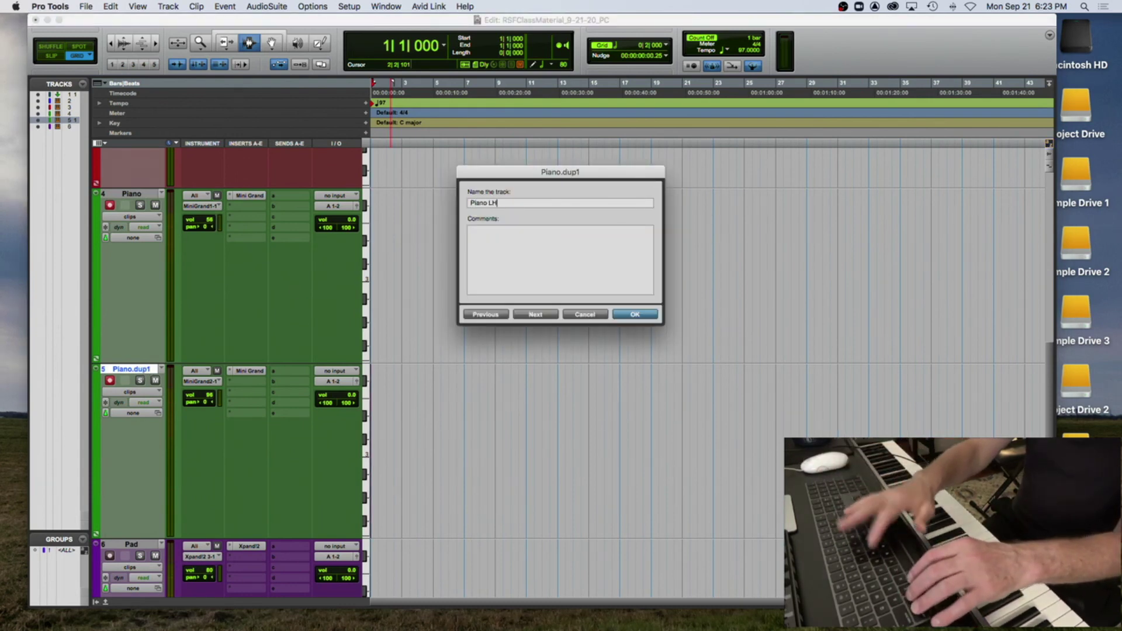
click(490, 314)
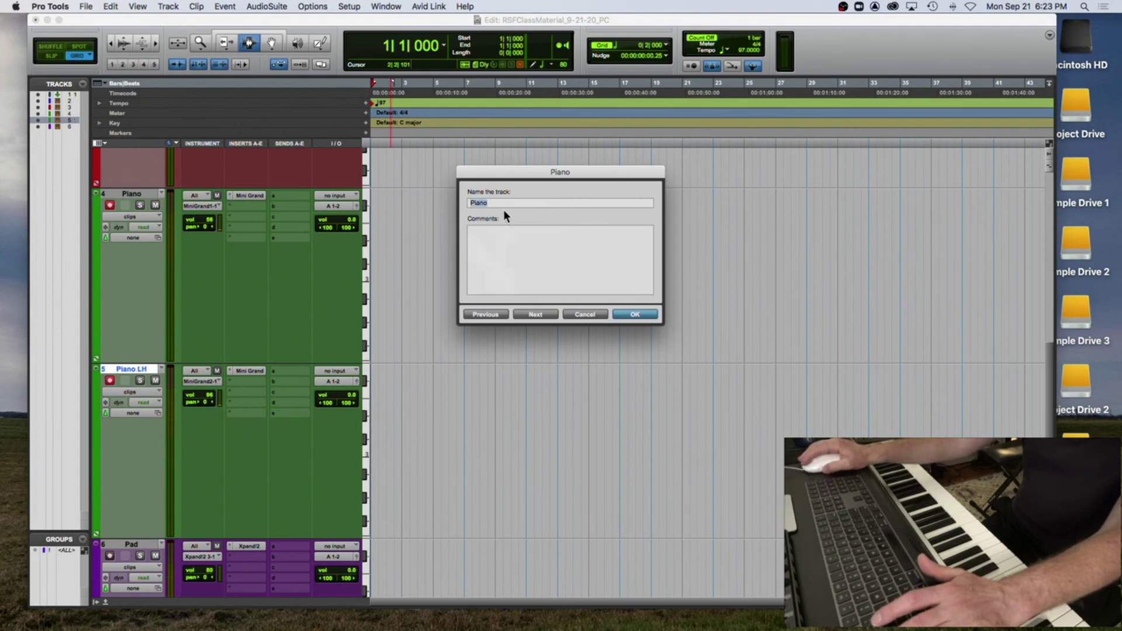
text(Piano Piano RH)
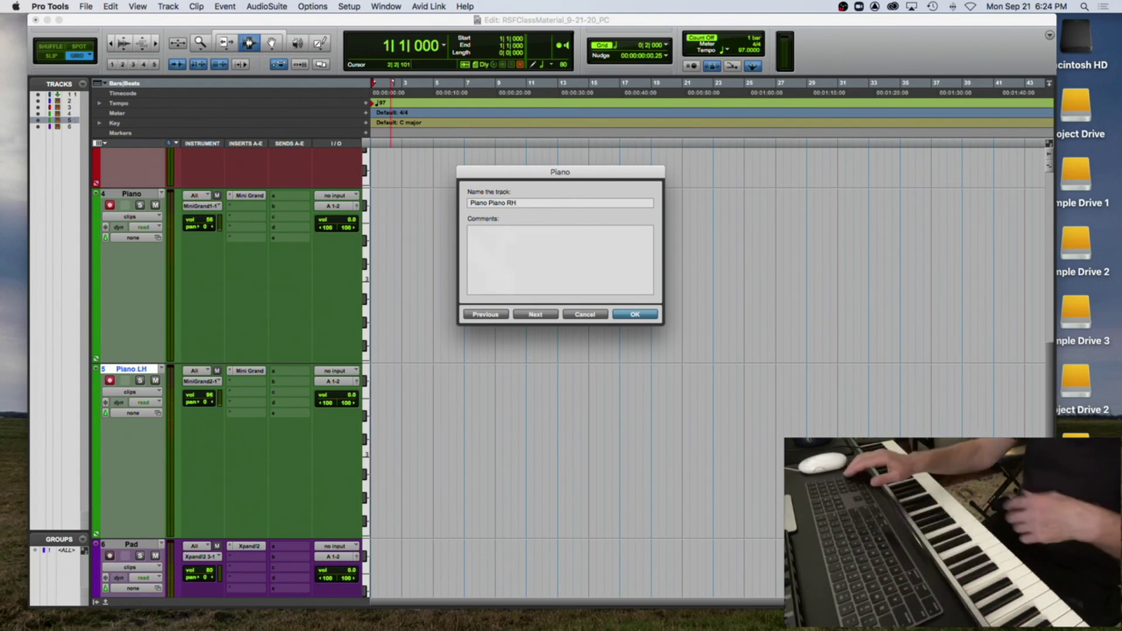
key(Return)
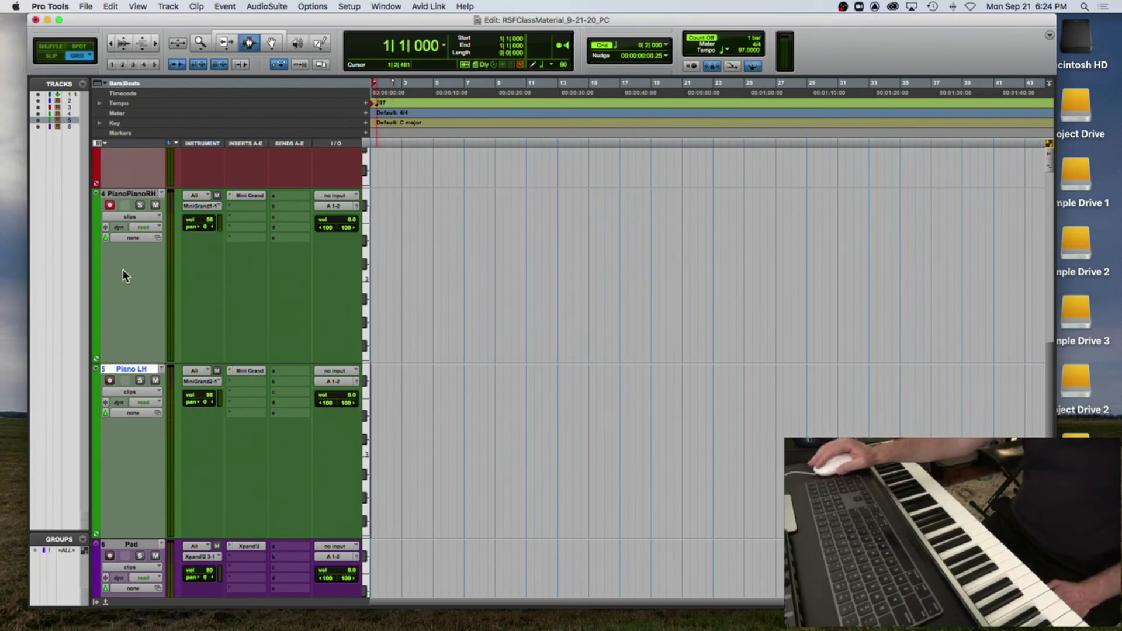
Step: Switch to manual tempo at 60 BPM and record the left-hand part on Piano LH and the right-hand part on Piano Piano RH
click(753, 67)
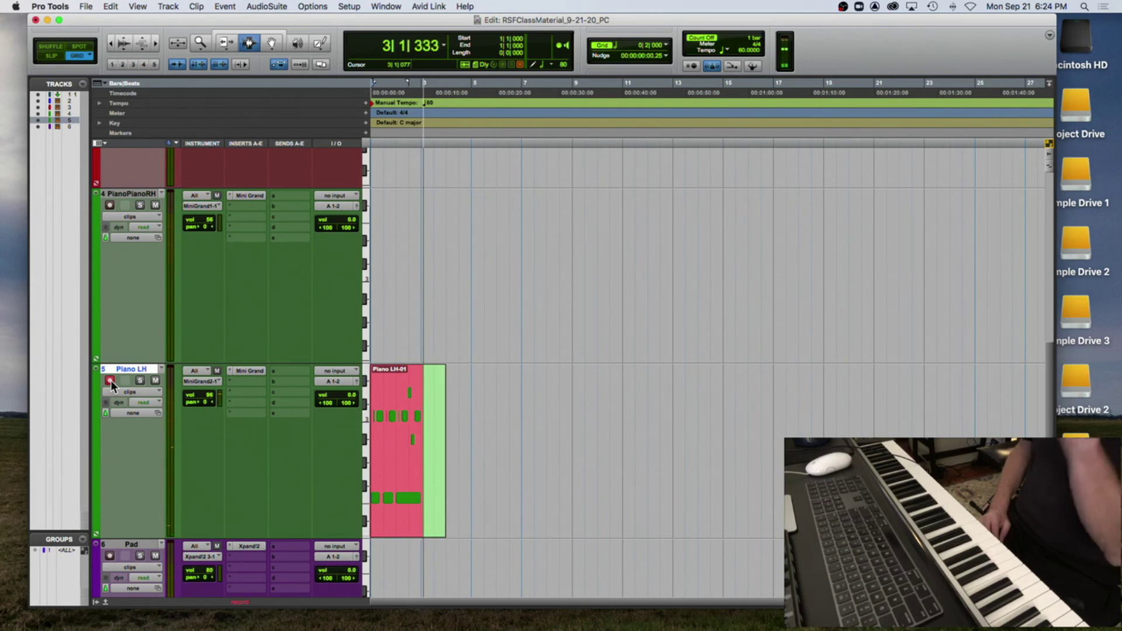
key(space)
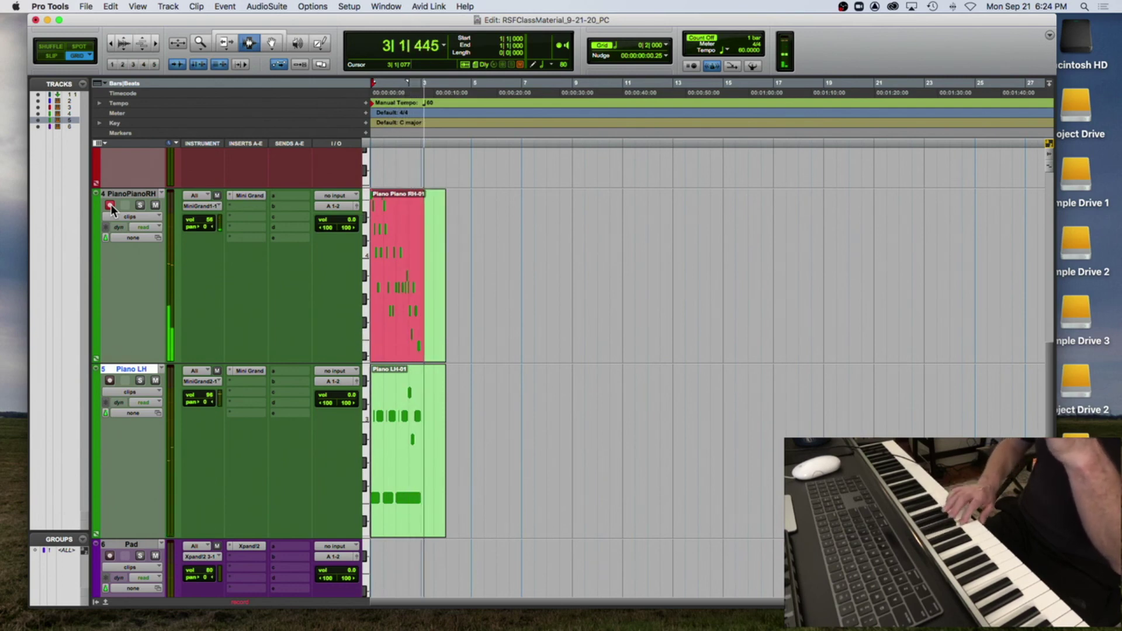
key(space)
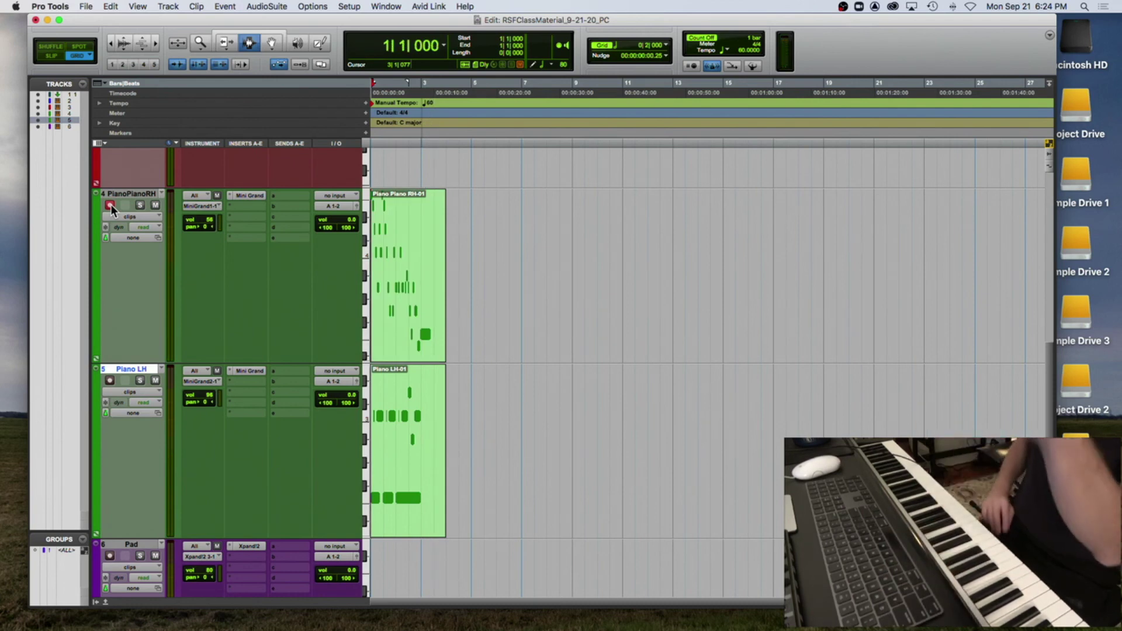
Step: Make the session follow the tempo ruler and play back both recorded piano hands from the start
click(753, 66)
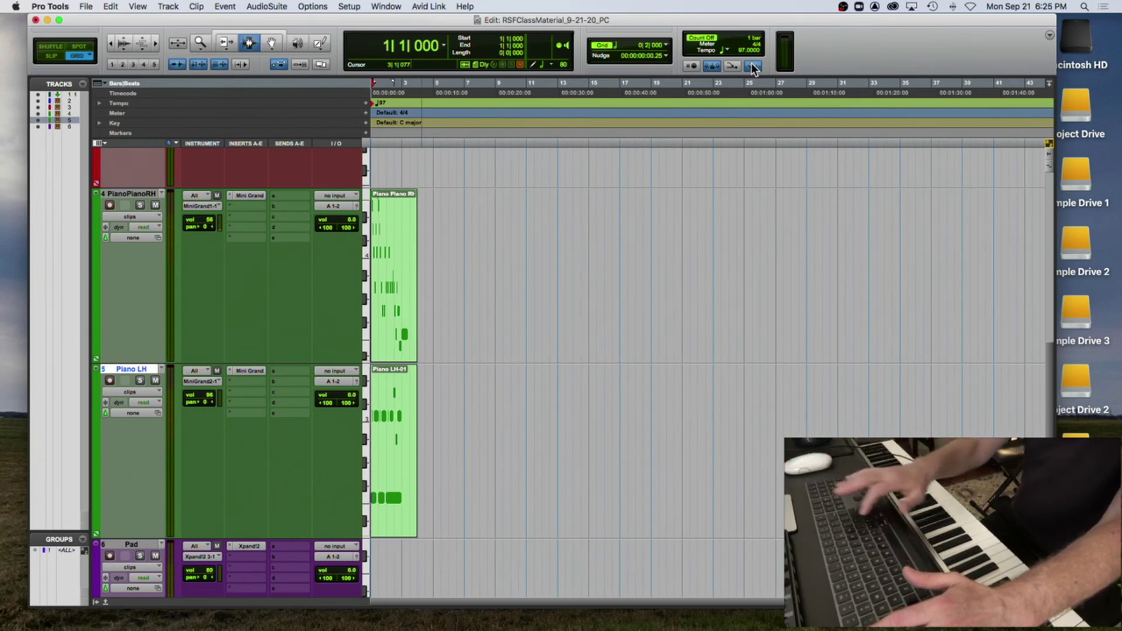
key(space)
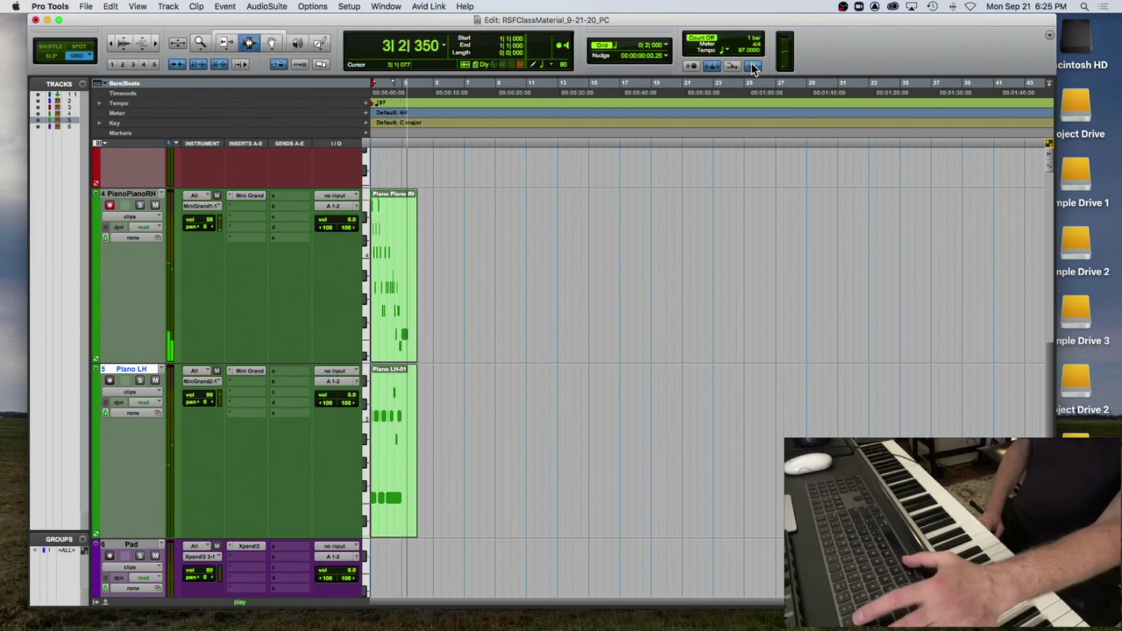
key(space)
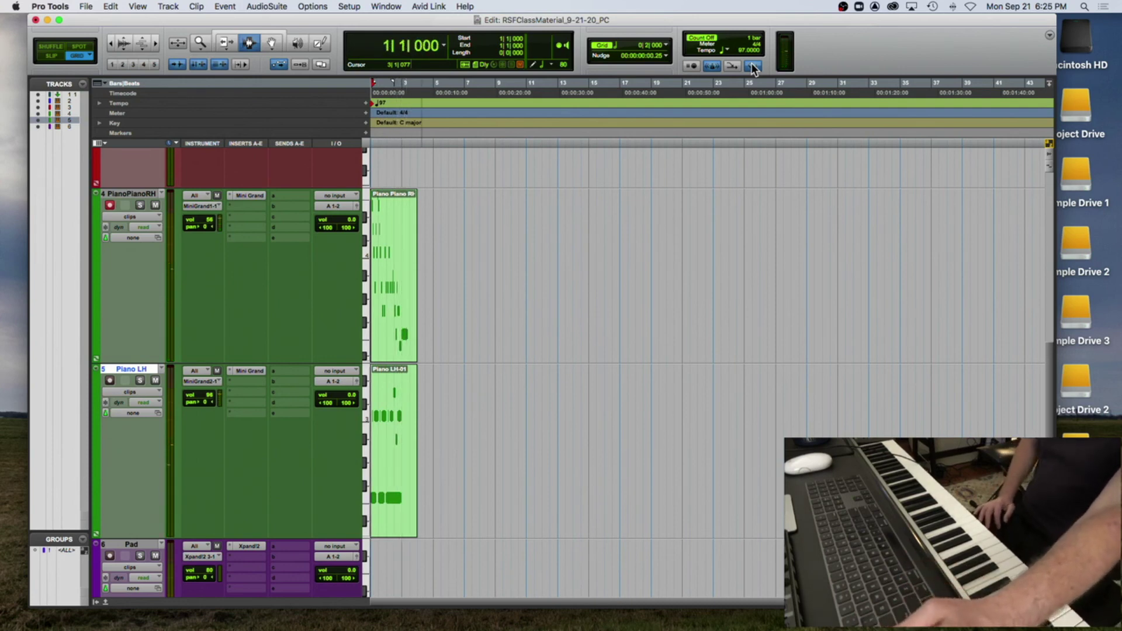
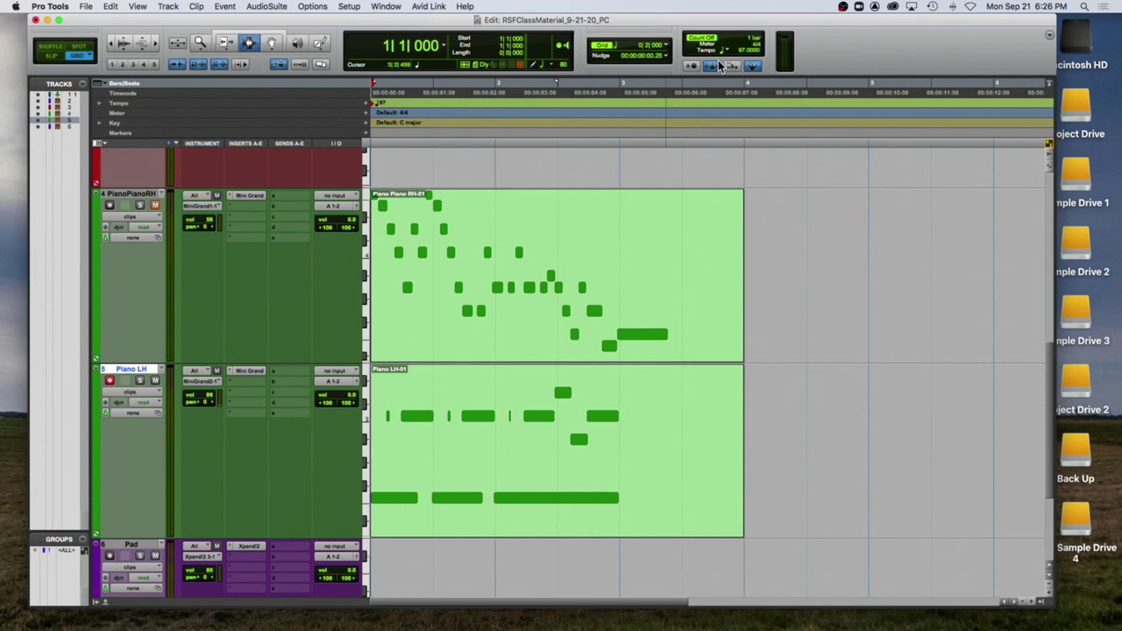
Step: Turn on MIDI Merge and select the whole clip on the Piano LH track
click(733, 65)
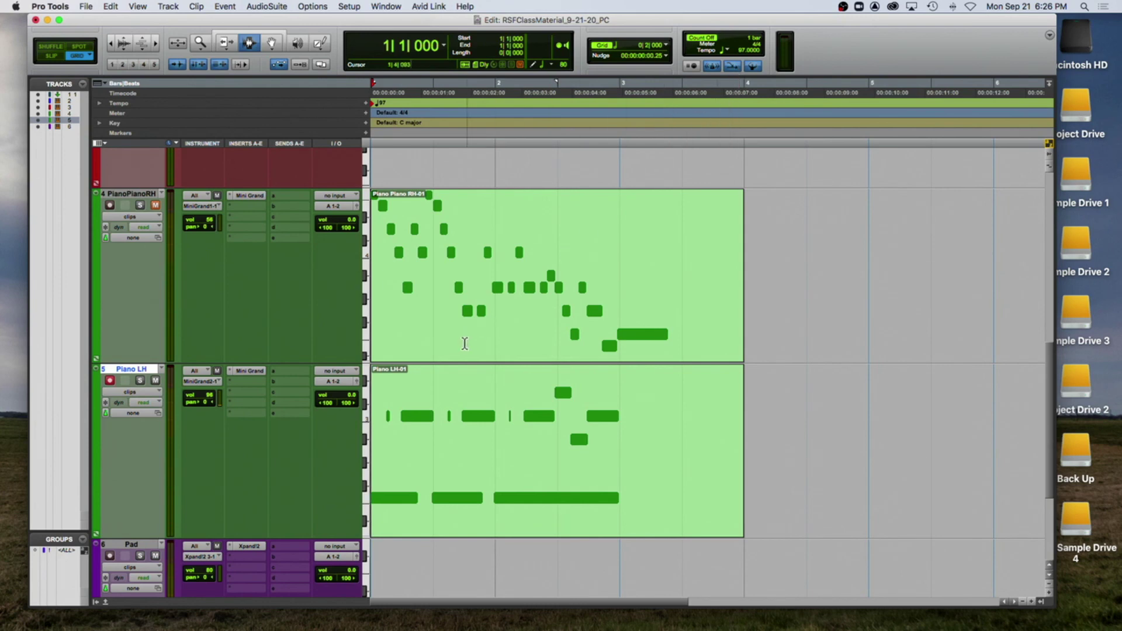
click(559, 395)
double_click(527, 396)
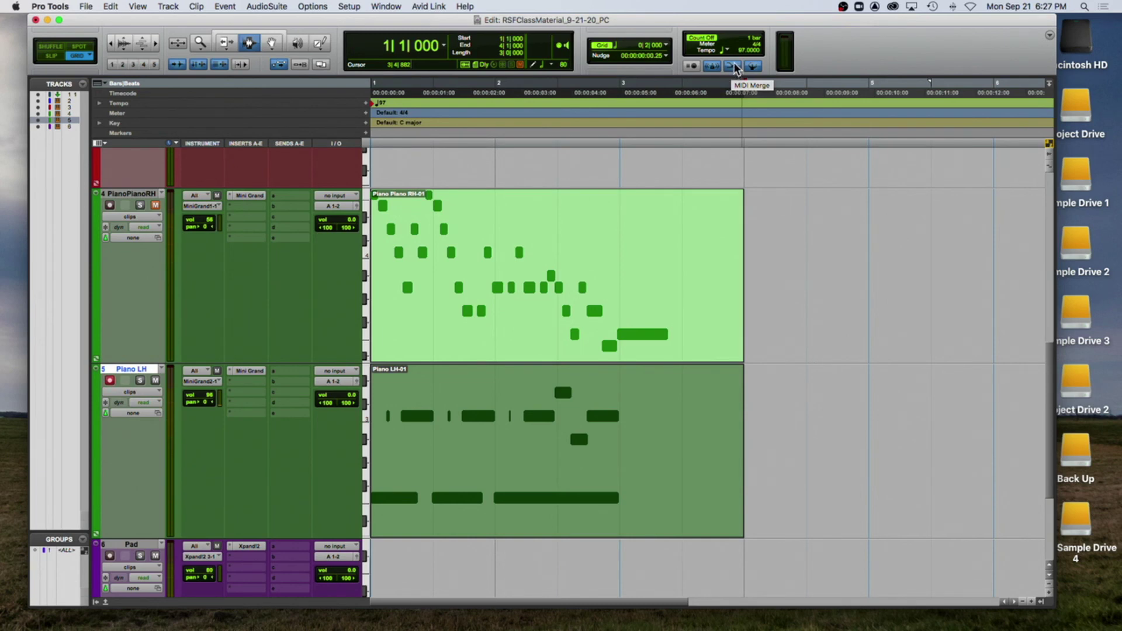
click(736, 70)
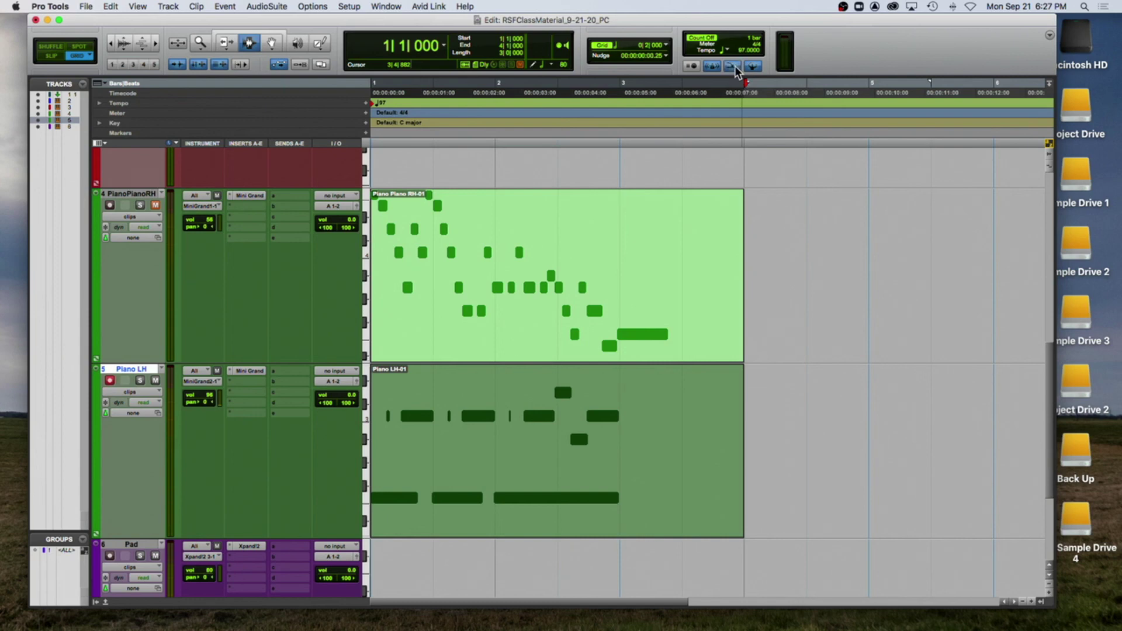
Step: Record additional notes into the existing Piano LH clip at the 60 BPM manual tempo and return the session to the tempo ruler
click(754, 67)
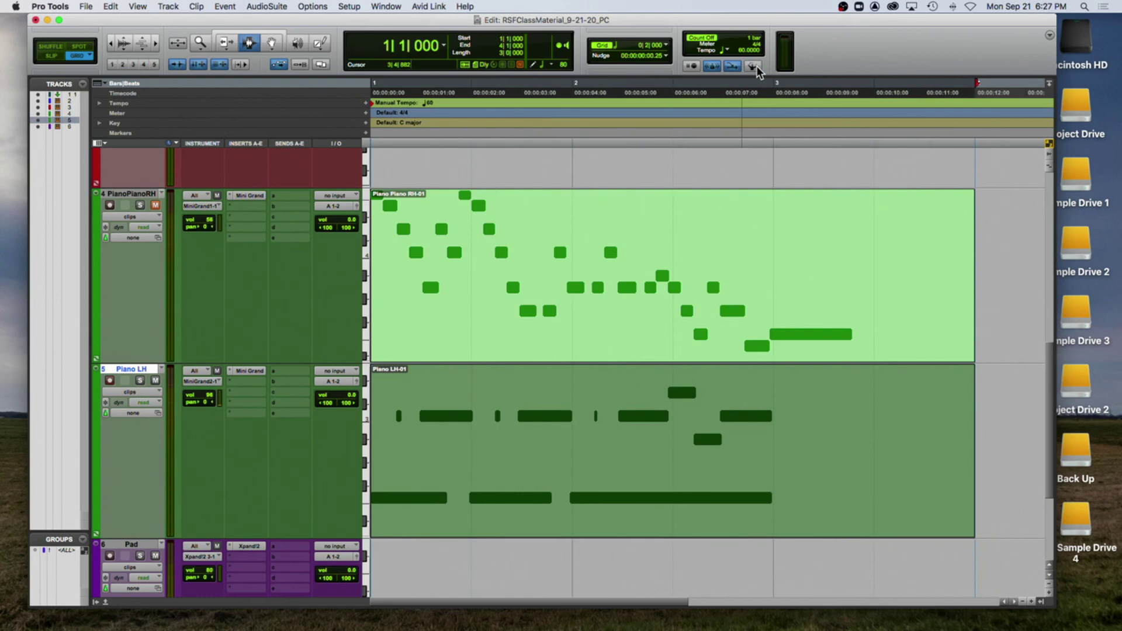
key(super+space)
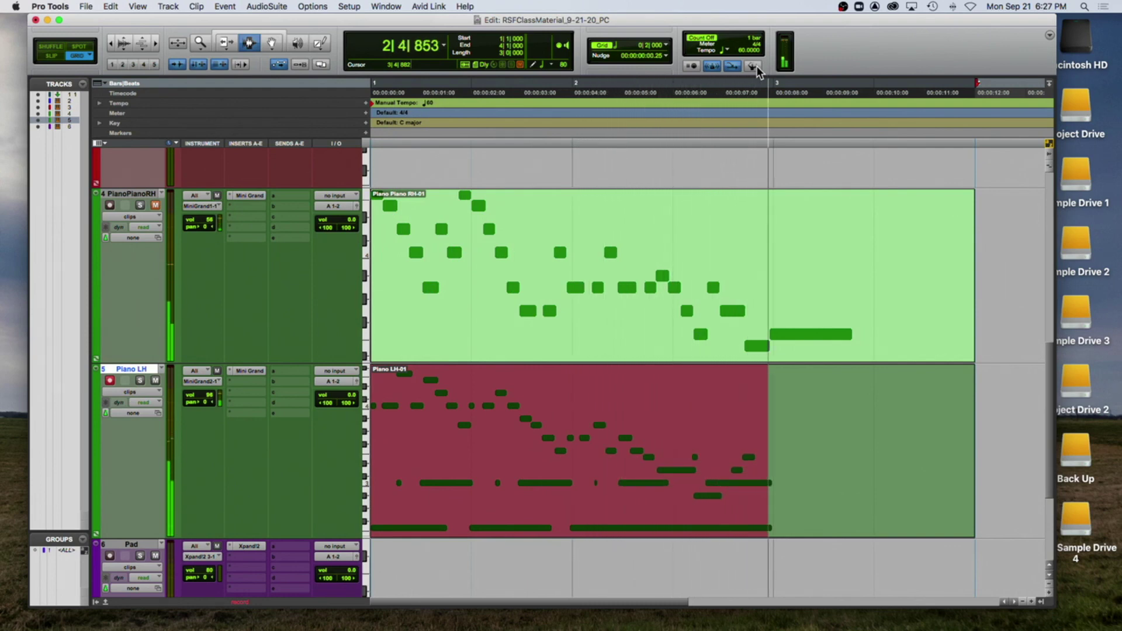
key(space)
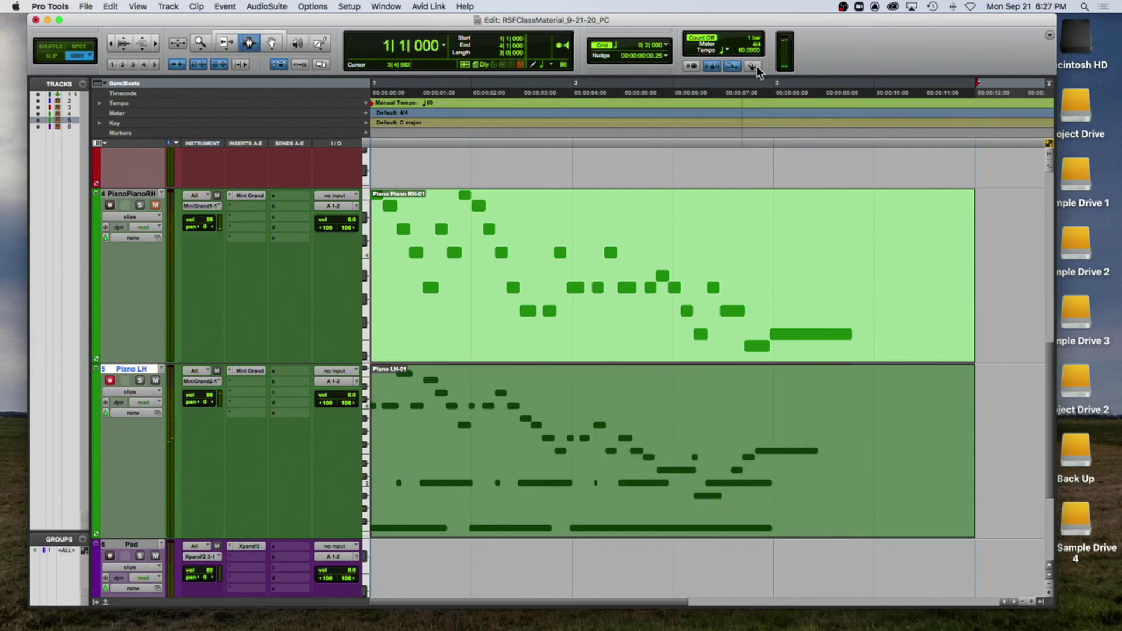
click(755, 66)
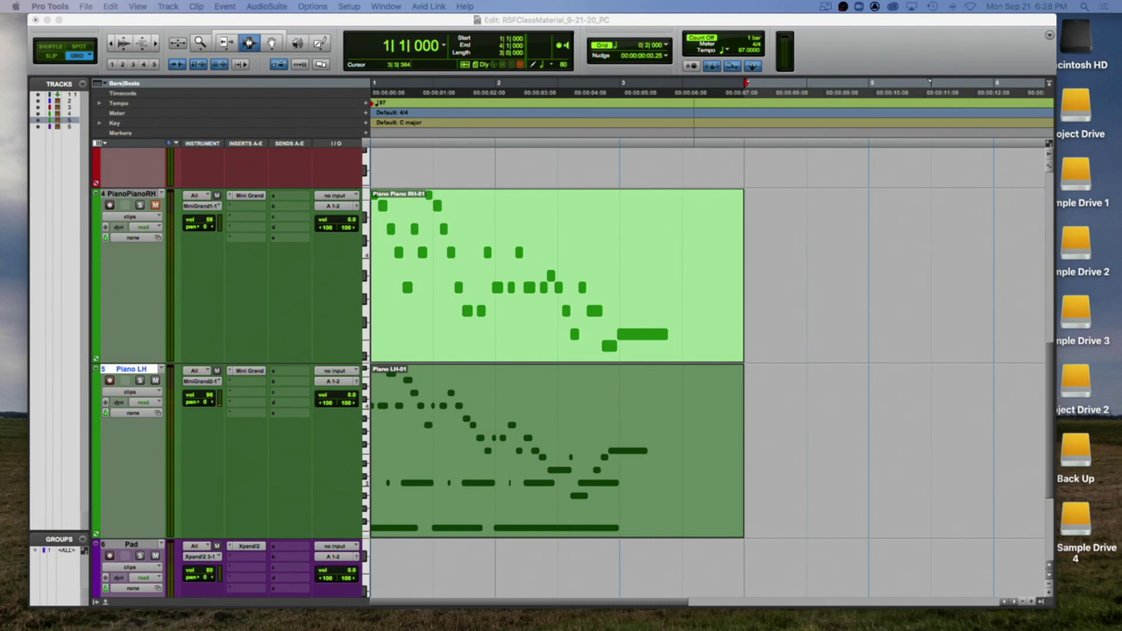
Step: Narrow the Edit window and hide the zoom controls in its toolbar
click(1035, 20)
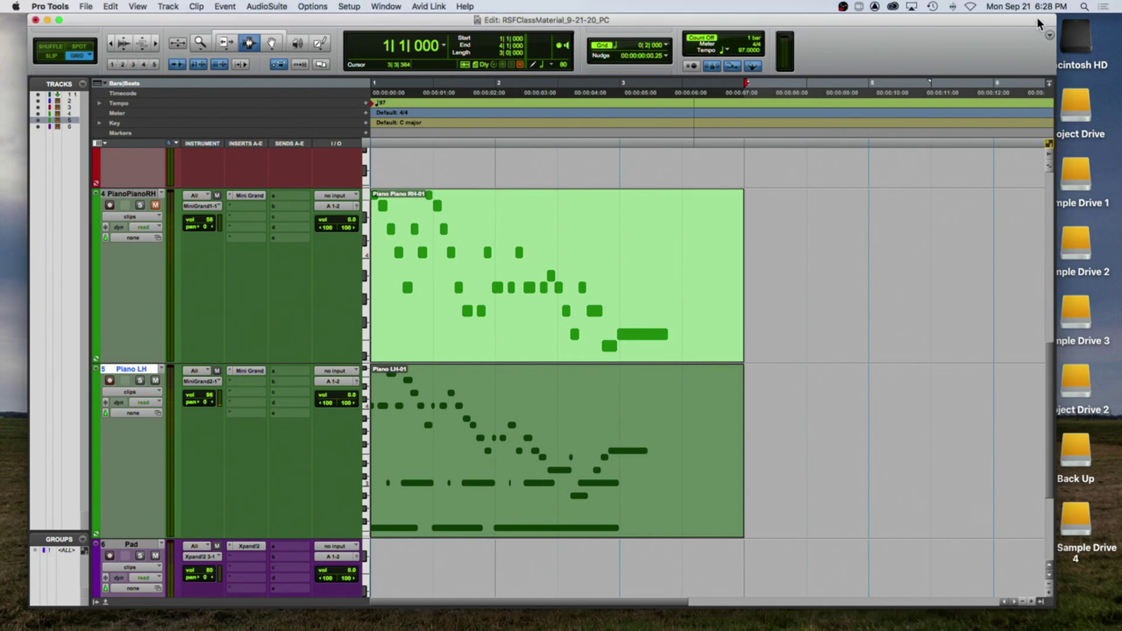
drag(1058, 191, 682, 165)
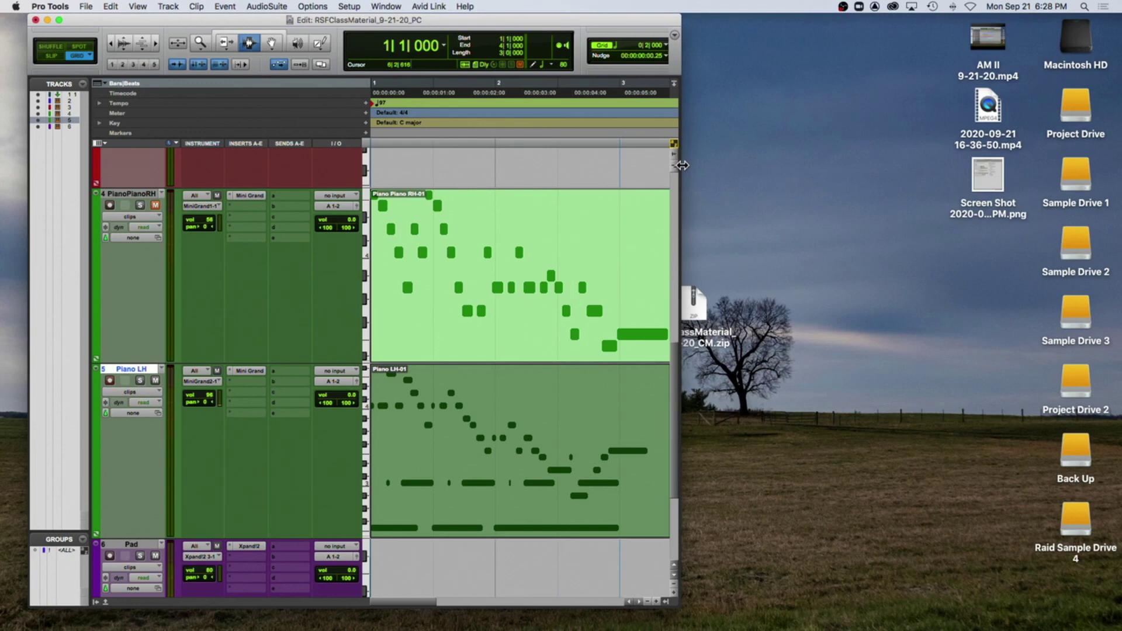
click(674, 35)
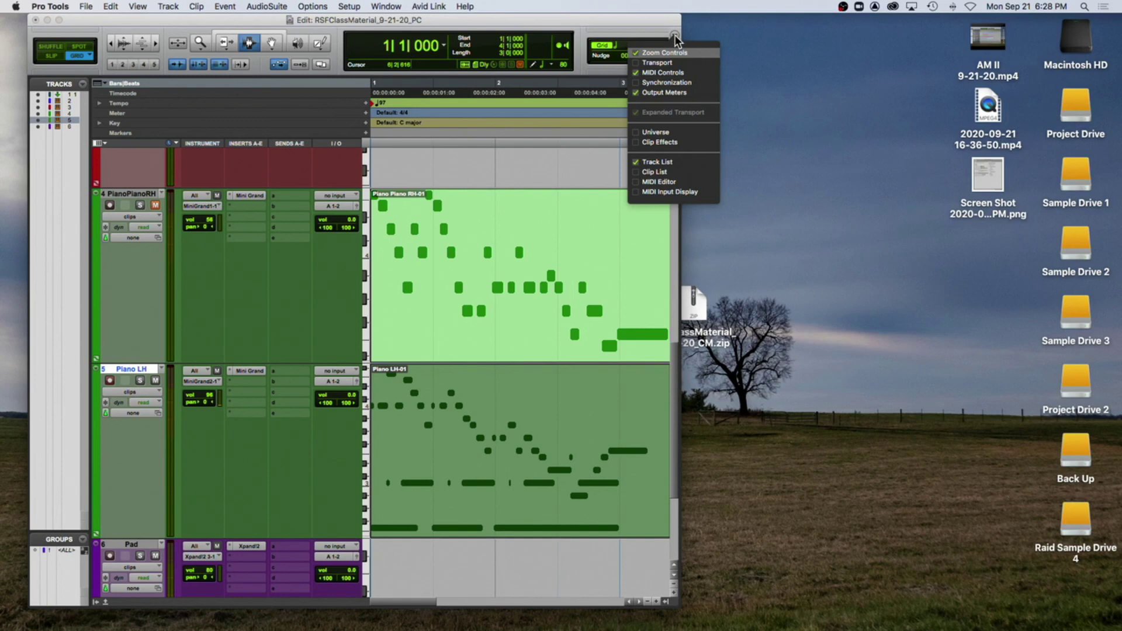
click(641, 52)
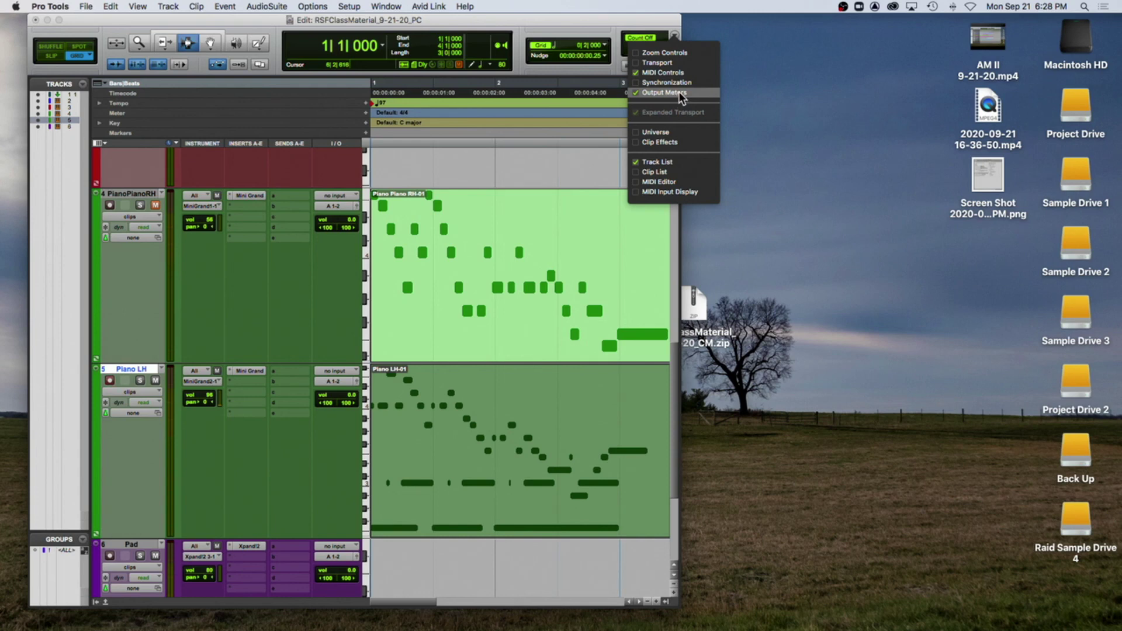
click(647, 93)
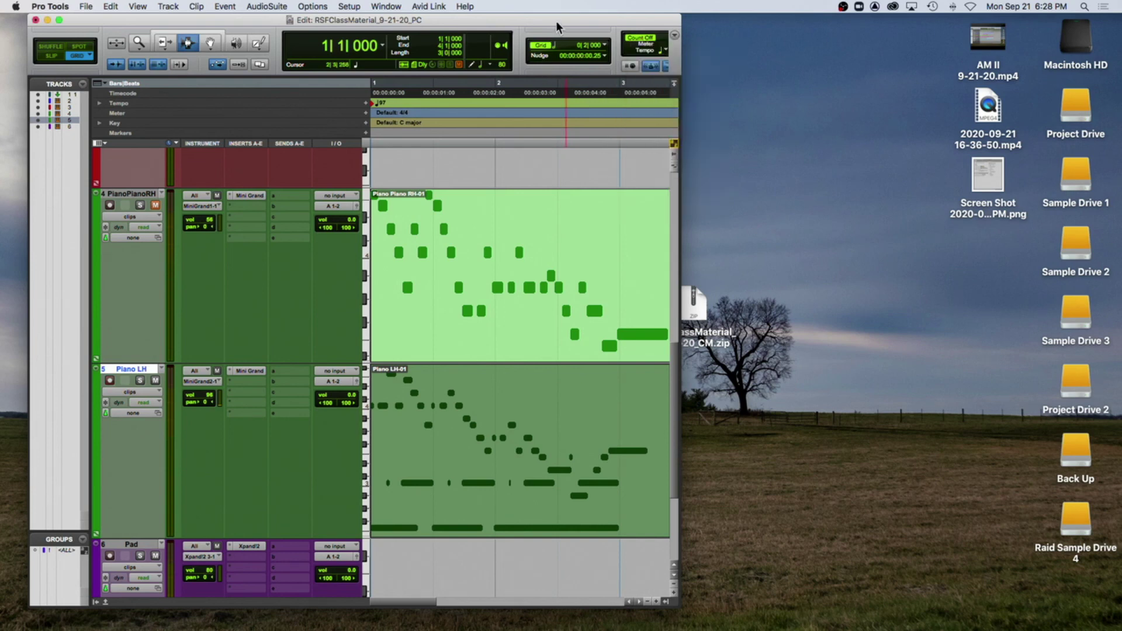
Step: Widen the Edit window until the MIDI controls and output meters fit, and check the toolbar display options
drag(677, 605, 800, 593)
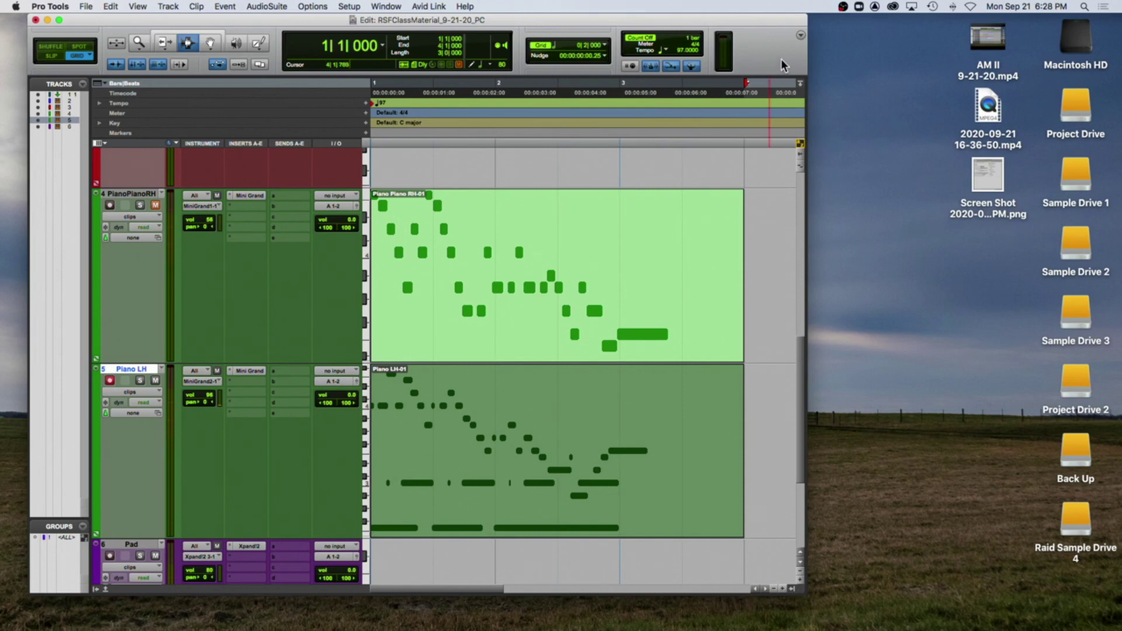
click(801, 36)
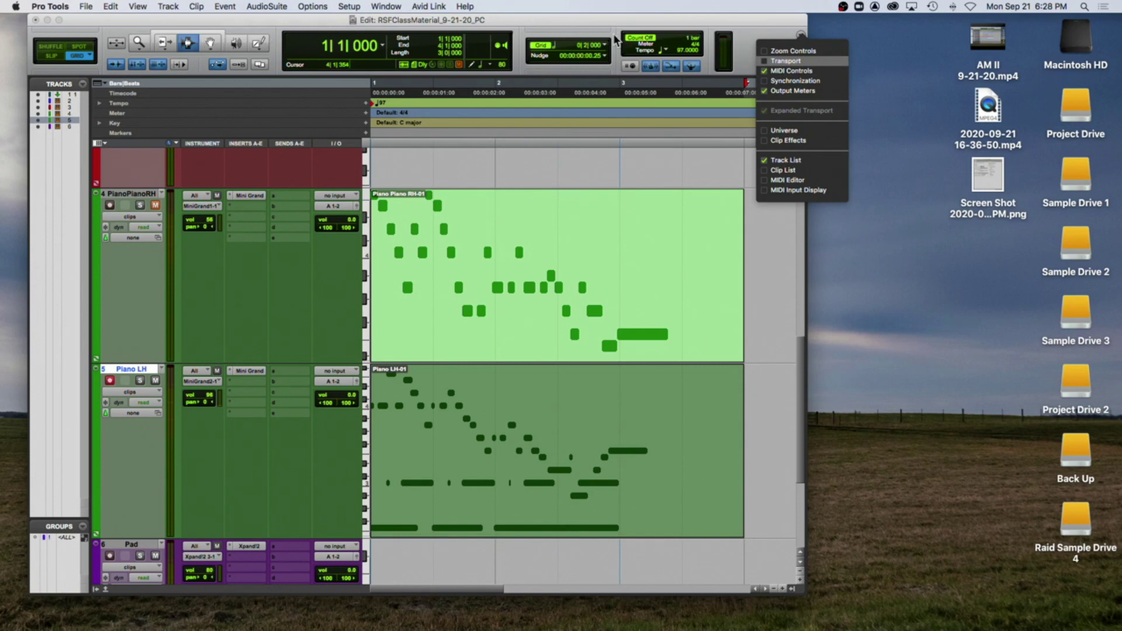
click(777, 30)
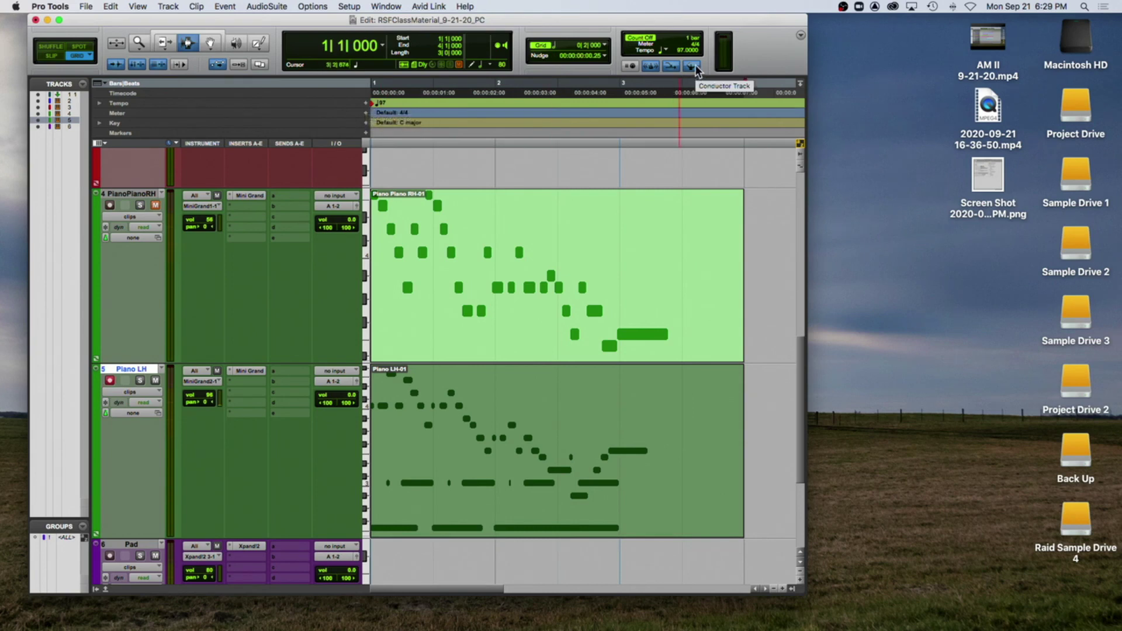
Step: Switch the Conductor Track off to show the manual tempo and back on to follow the tempo ruler
click(672, 66)
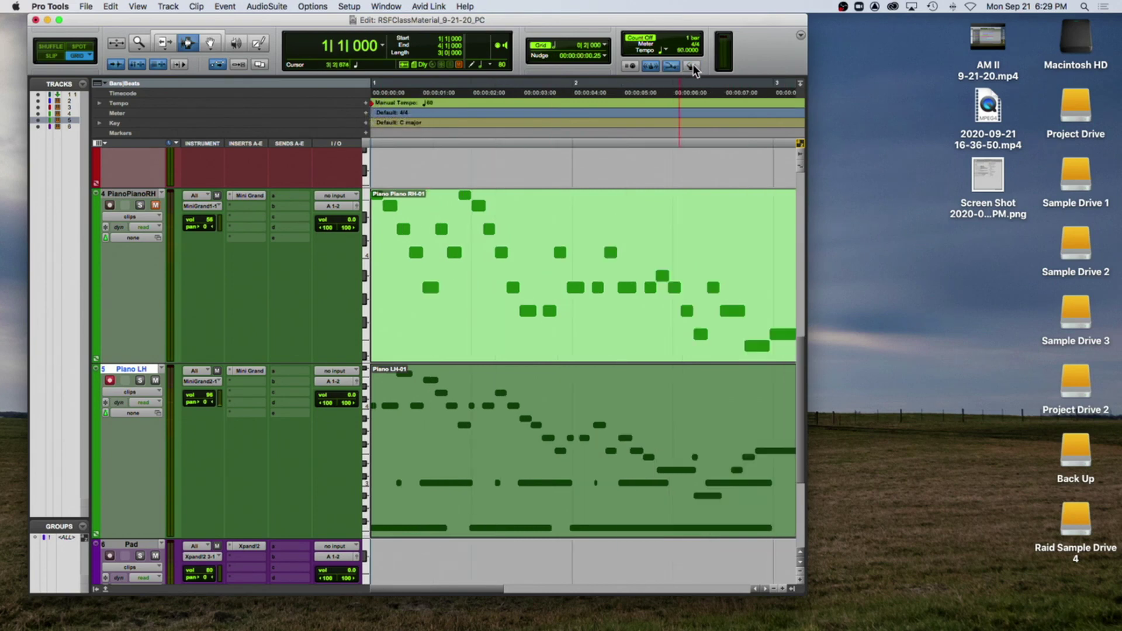
click(672, 66)
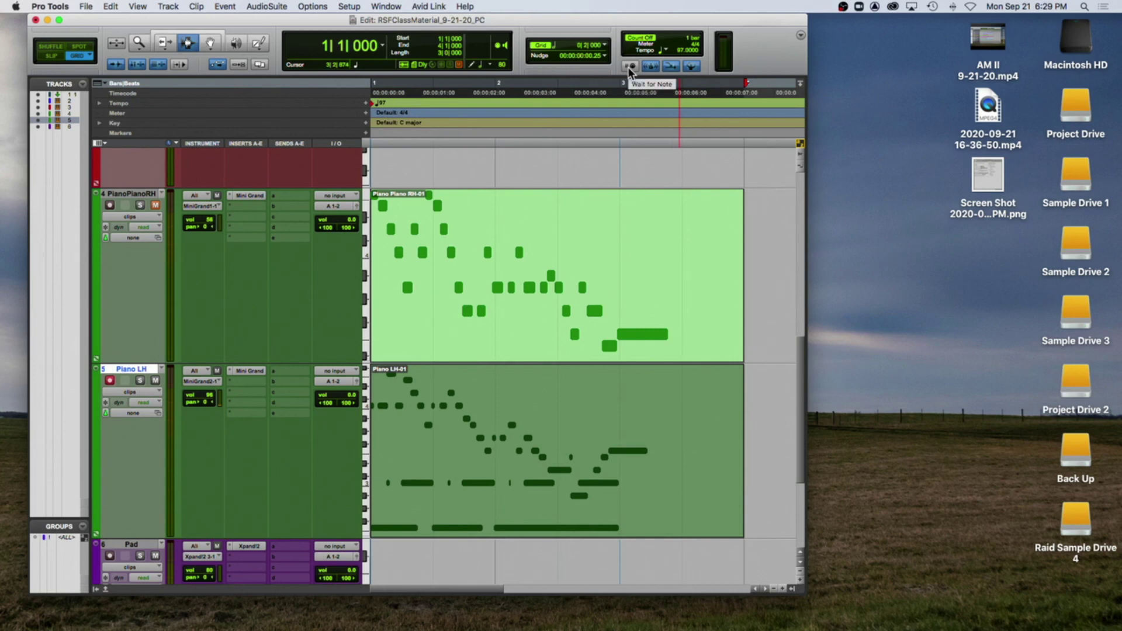
click(671, 65)
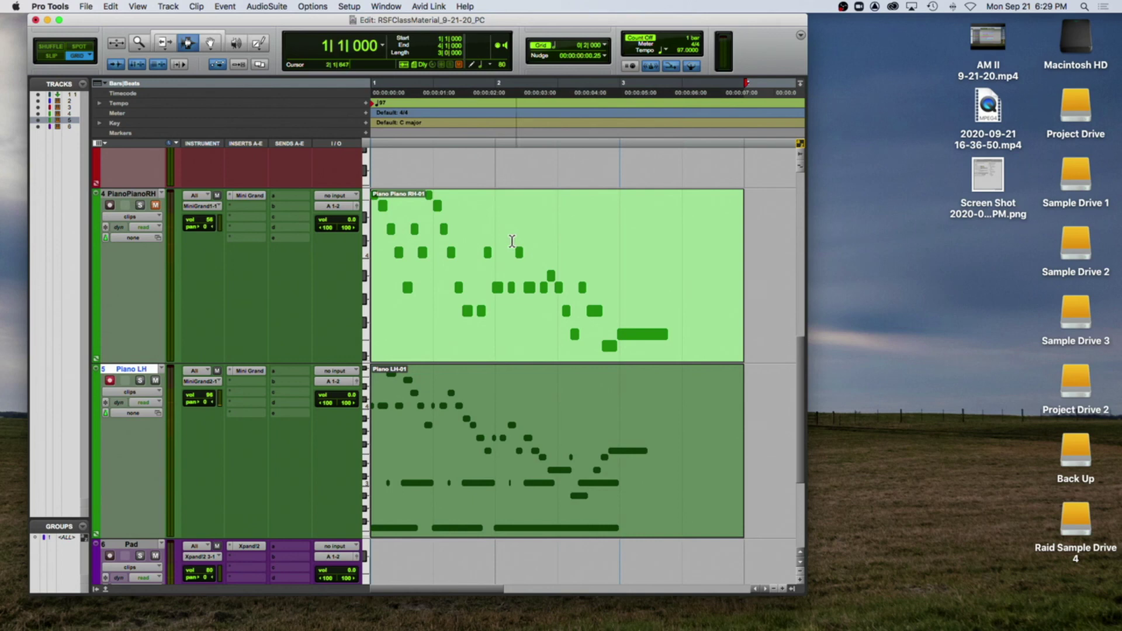
key(space)
key(space)
Step: Select the entire Drums clip and quantize its notes
scroll(205, 209, up, 5)
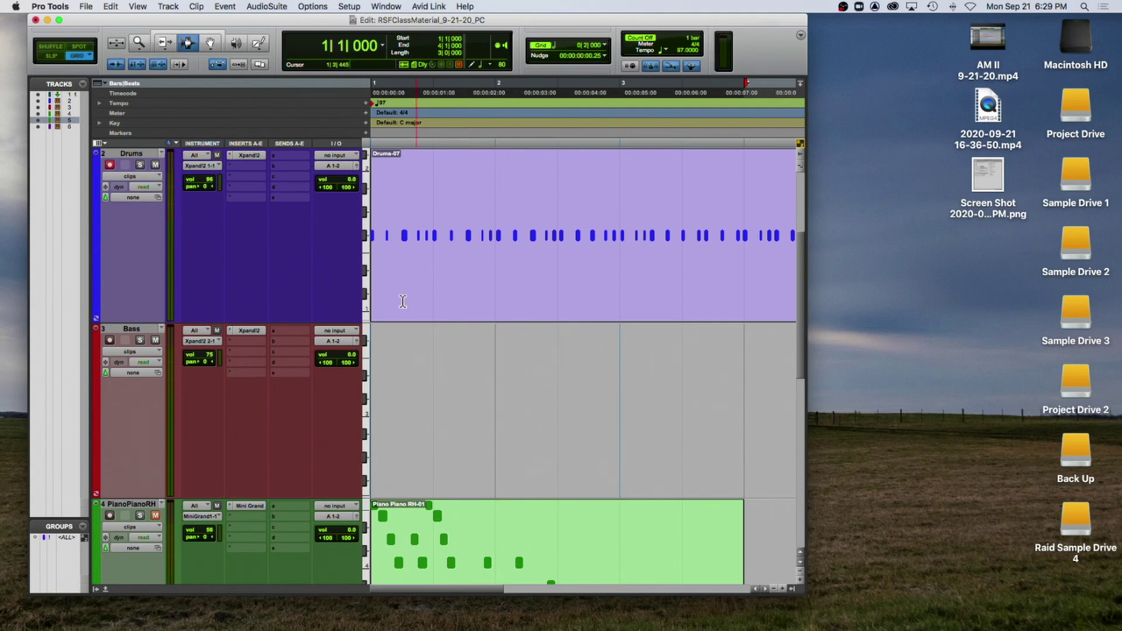
scroll(228, 484, down, 10)
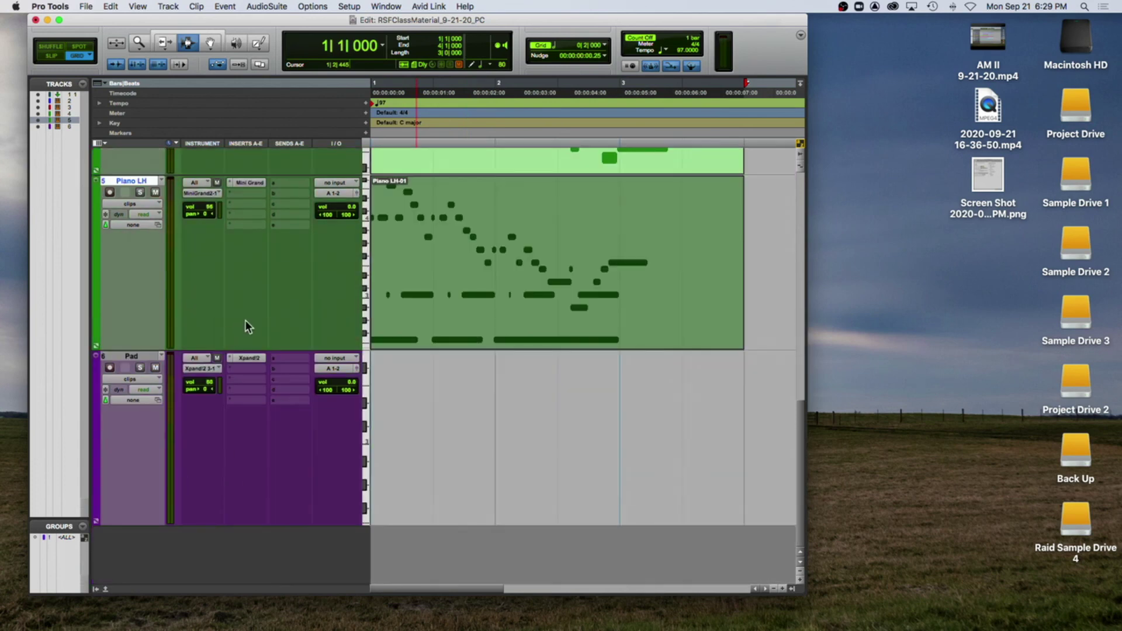
scroll(276, 228, up, 10)
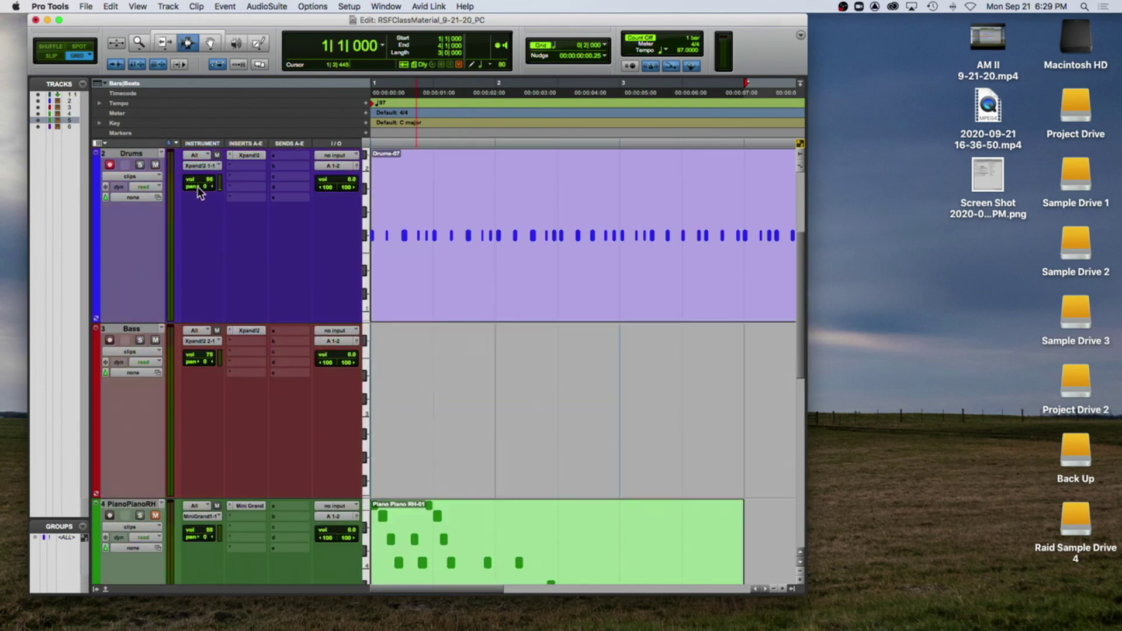
click(155, 165)
double_click(459, 202)
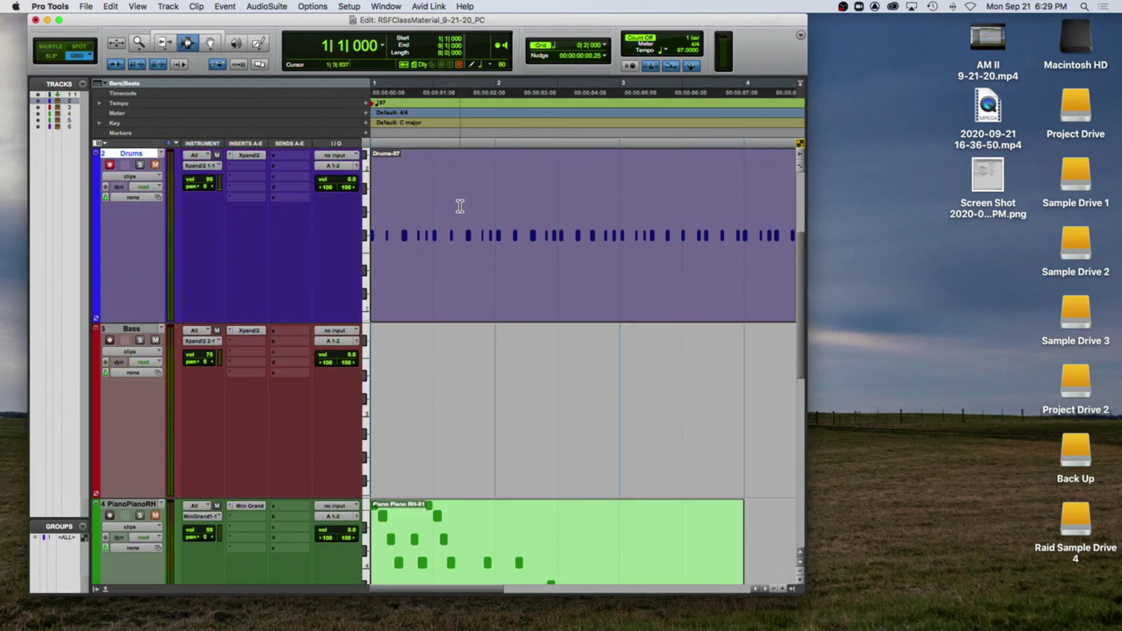
key(shift+r)
key(alt+0)
scroll(461, 208, right, 5)
key(Escape)
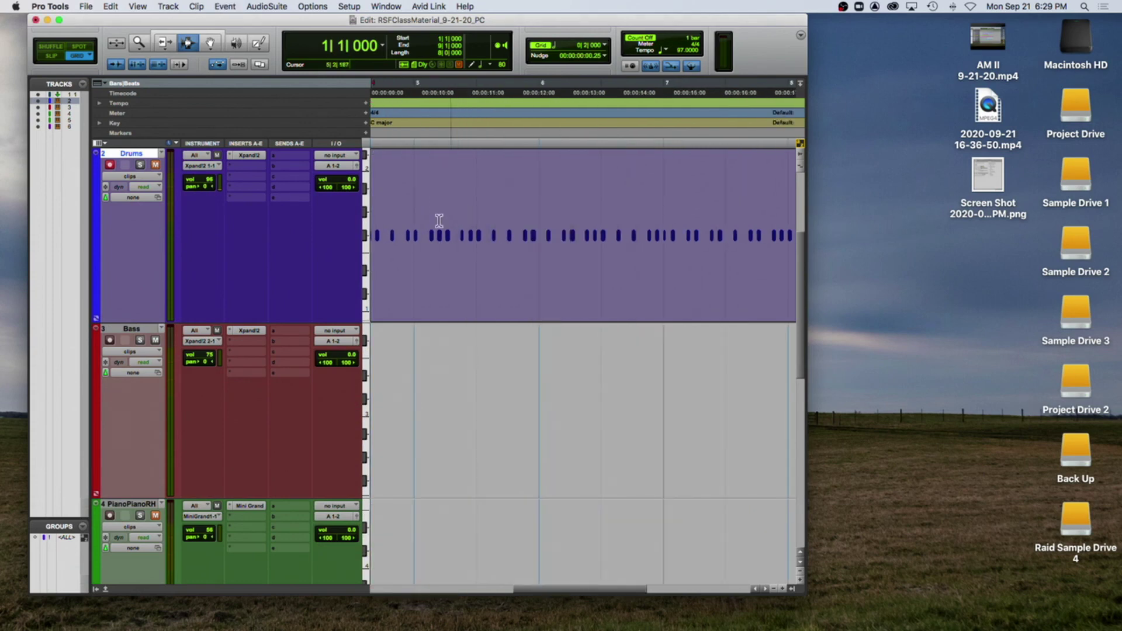
Step: Unmute the Drums track and play the session from the start to hear the drum clip
key(space)
key(space)
click(156, 165)
key(space)
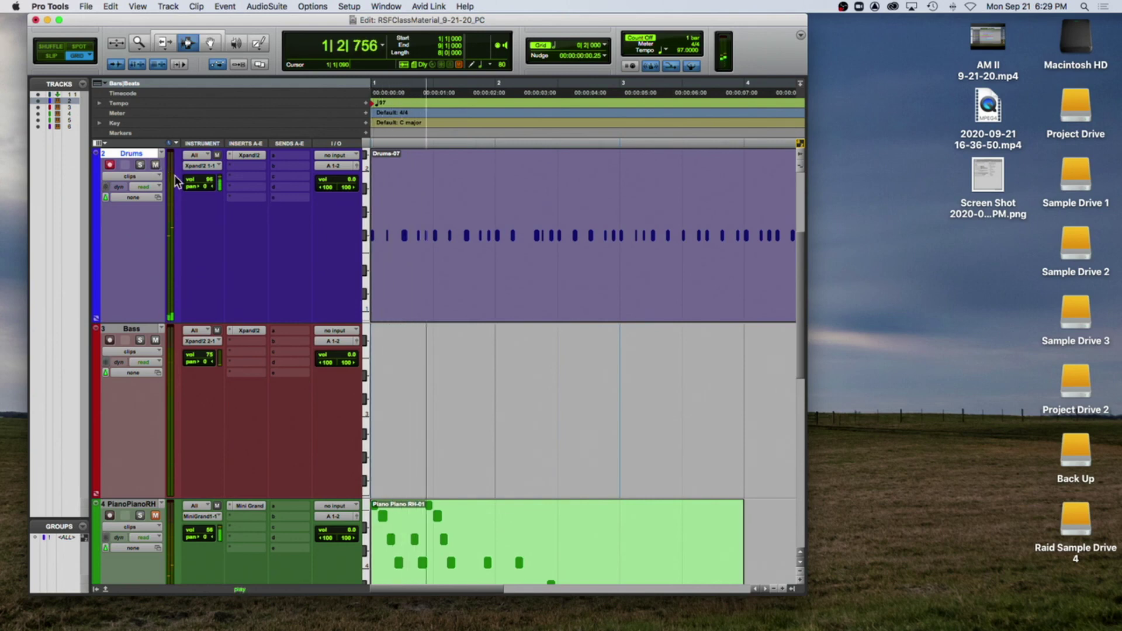
key(space)
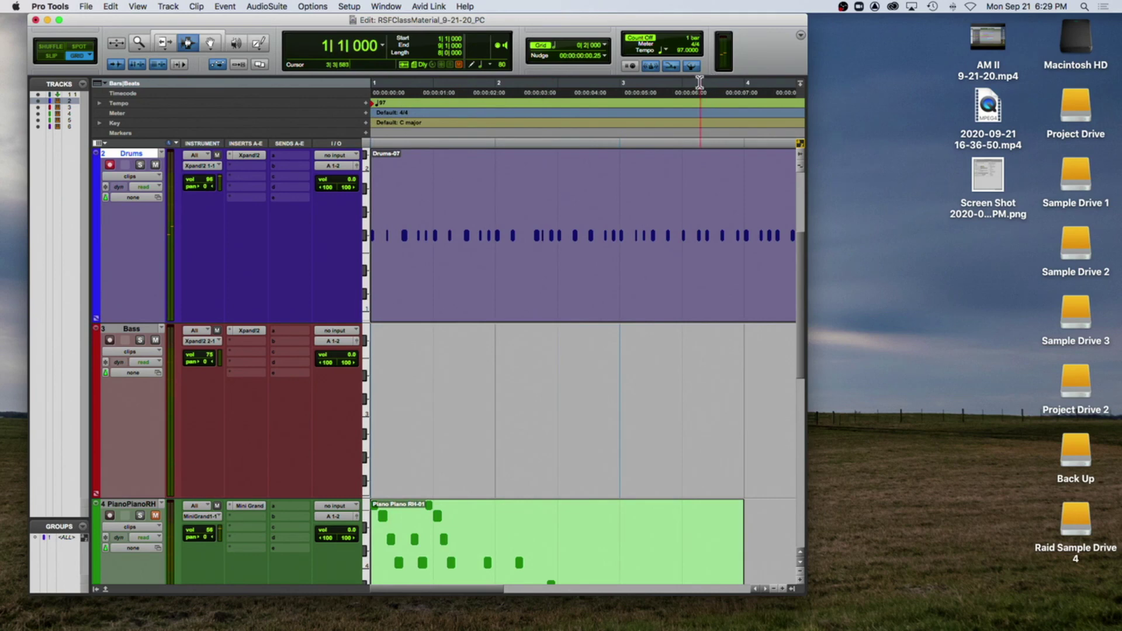
Step: Rehearse an additional drum part on the keyboard over the session playing at its 97 BPM ruler tempo
click(693, 66)
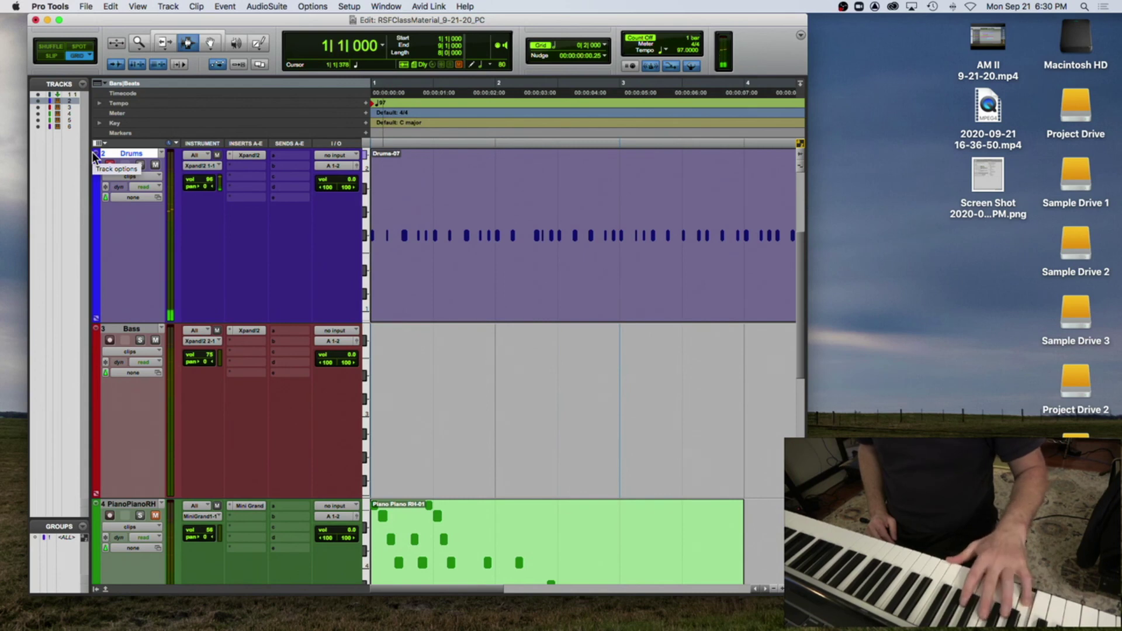
key(space)
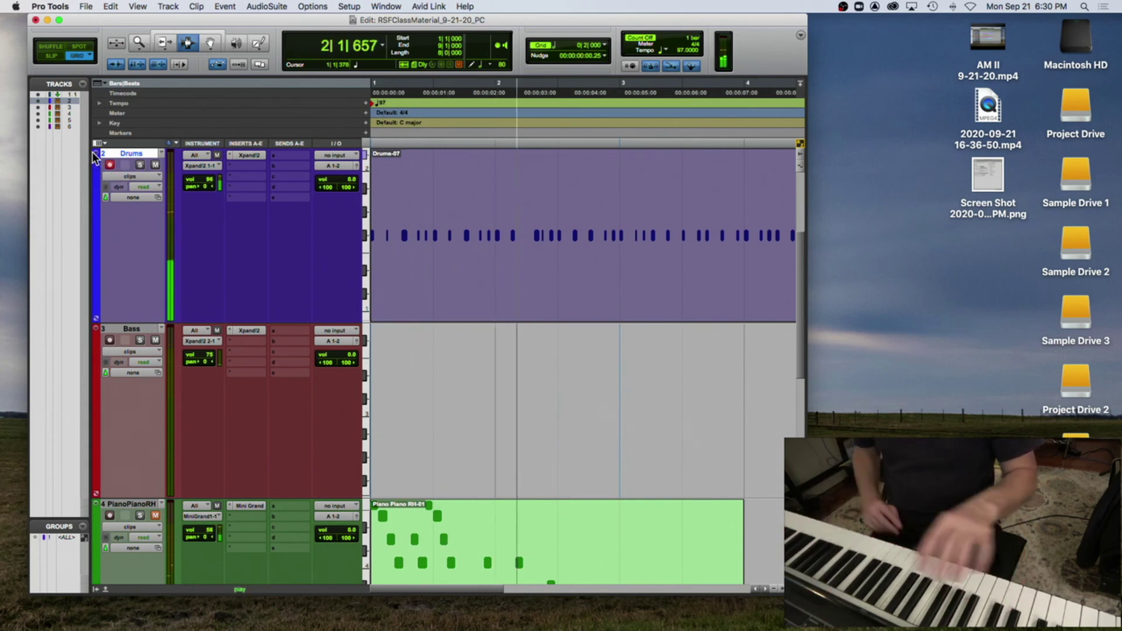
key(space)
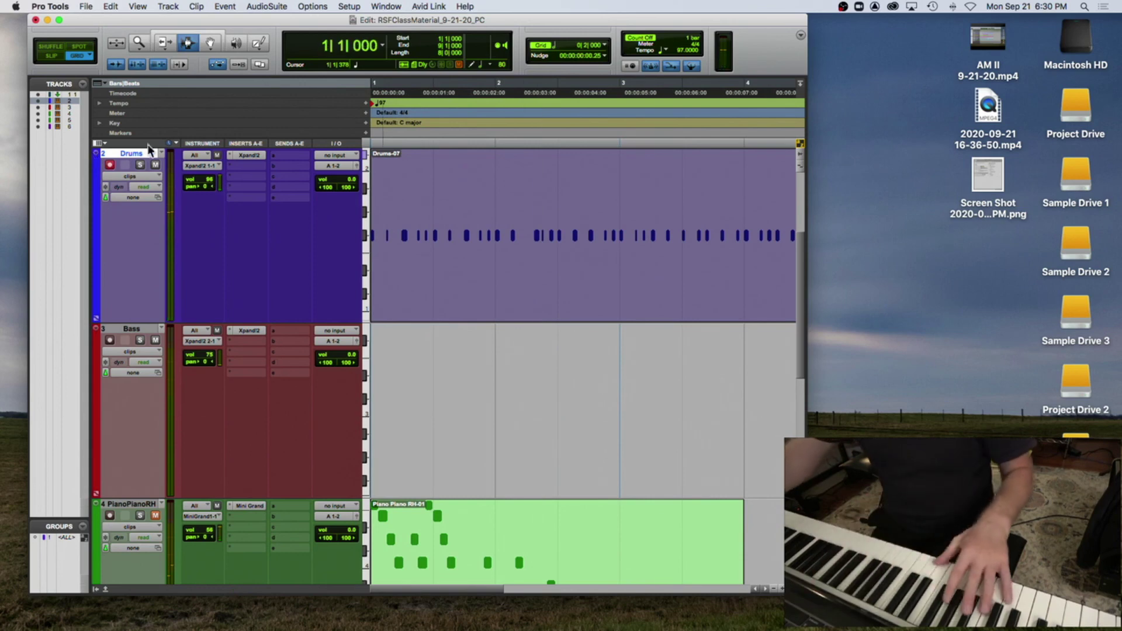
Step: Overdub a lower drum part onto the first two bars of the Drums clip at the 60 BPM manual tempo, and play it back at the ruler tempo
click(691, 66)
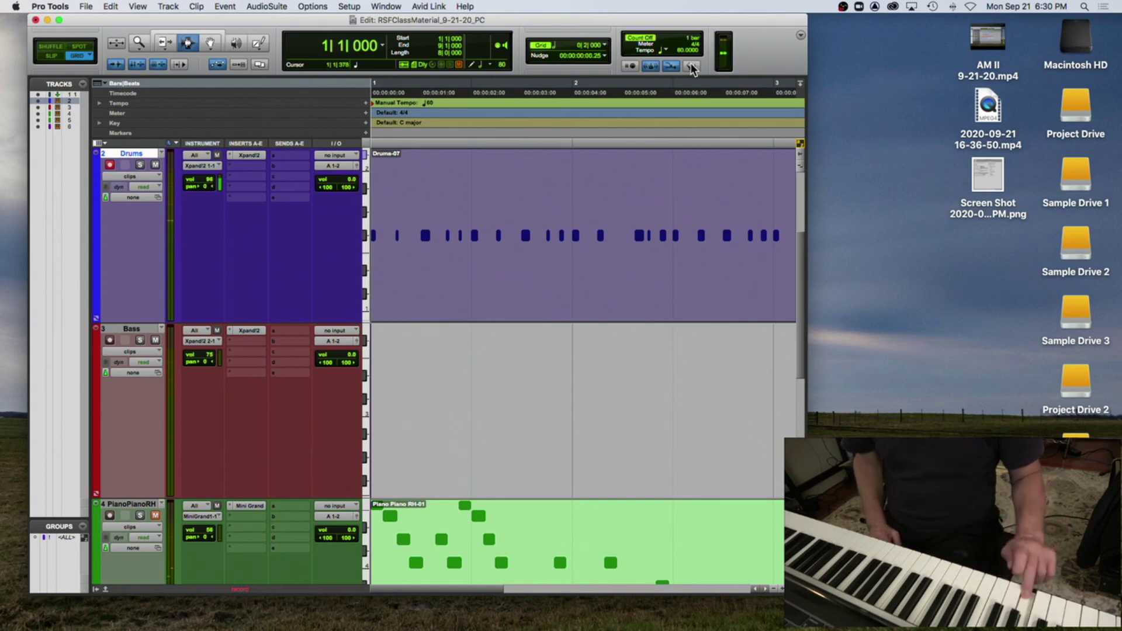
key(space)
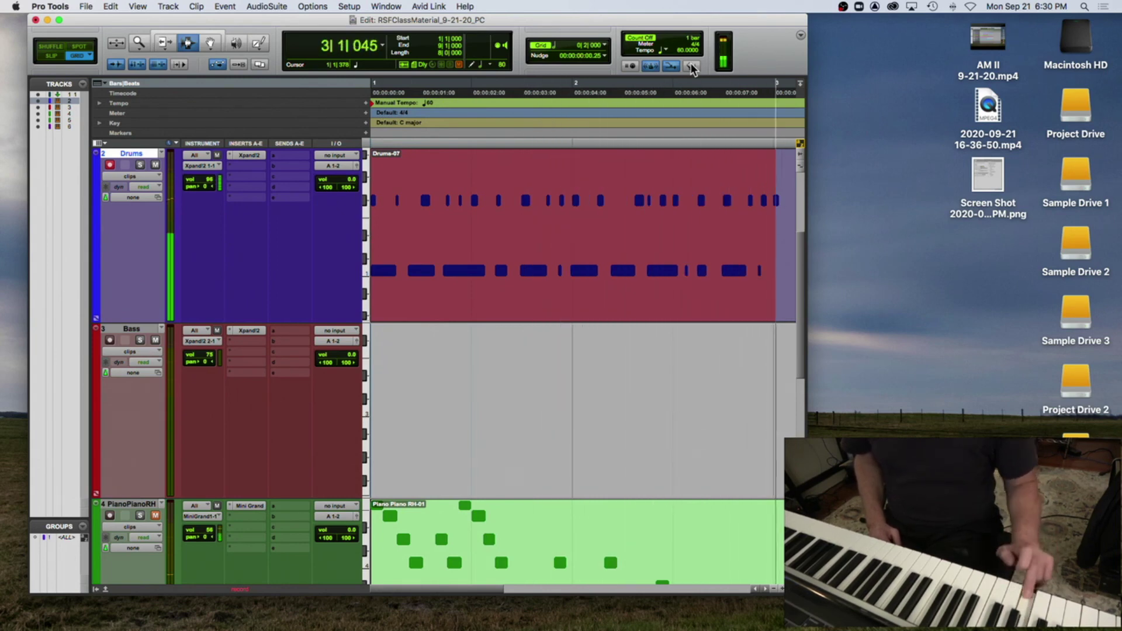
key(space)
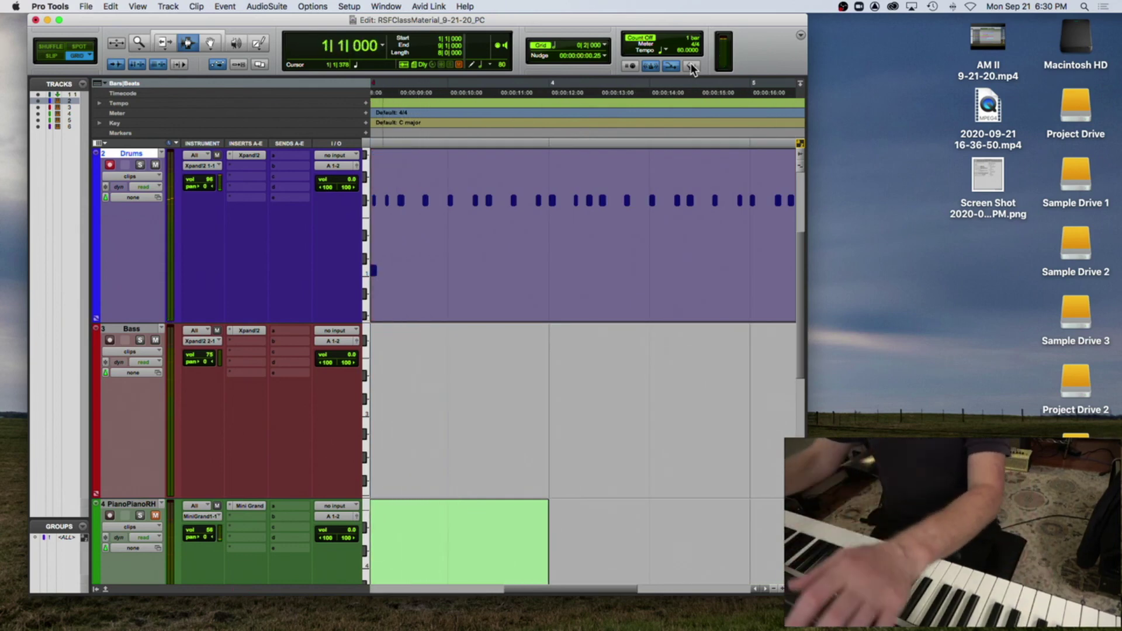
click(691, 65)
key(space)
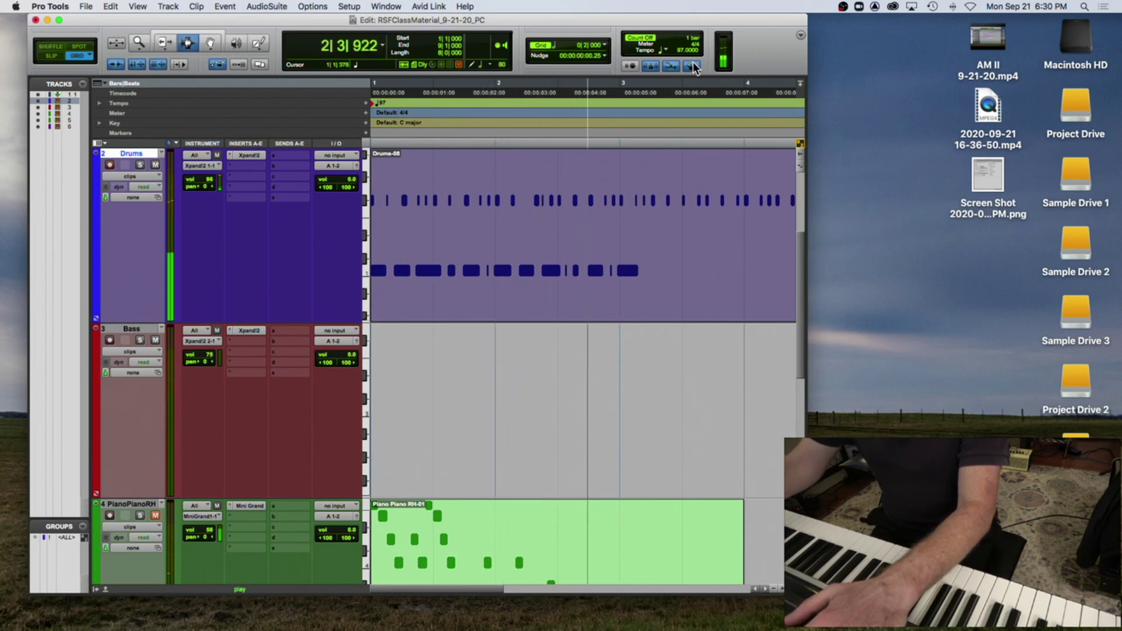
Step: Try to overdub a further part onto the Drums clip at the 60 BPM manual tempo and undo the take
click(691, 66)
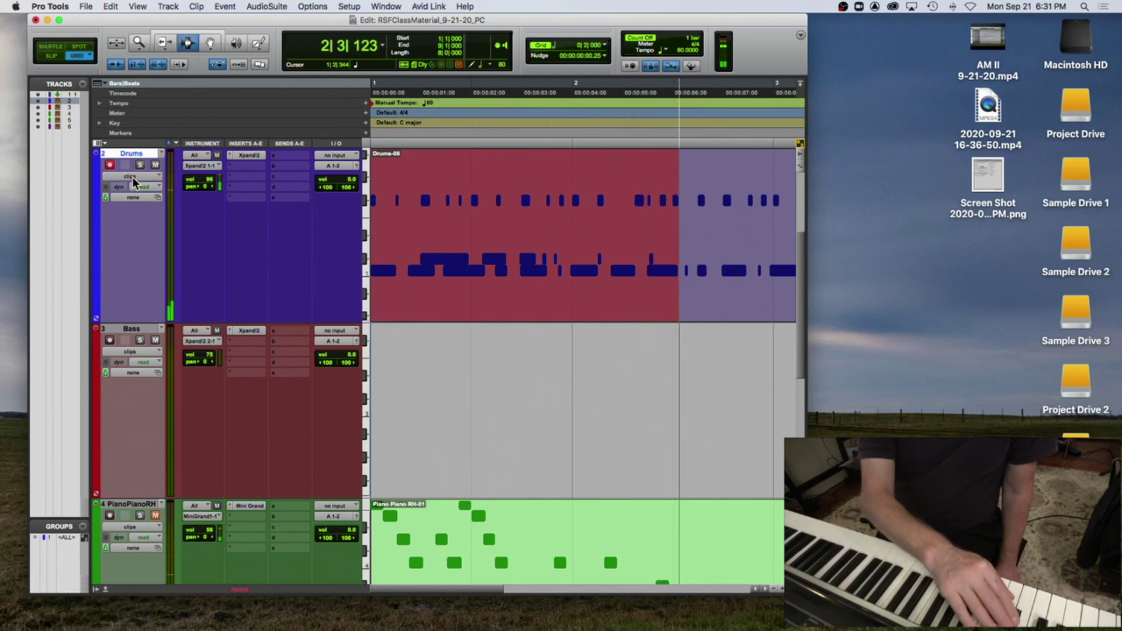
key(space)
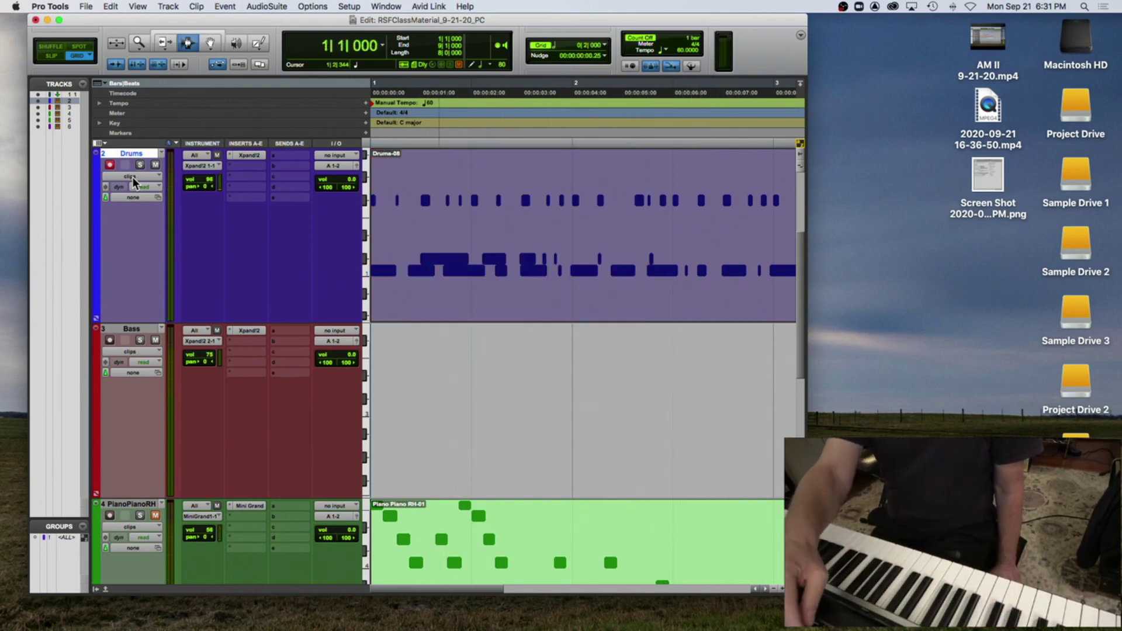
key(super+z)
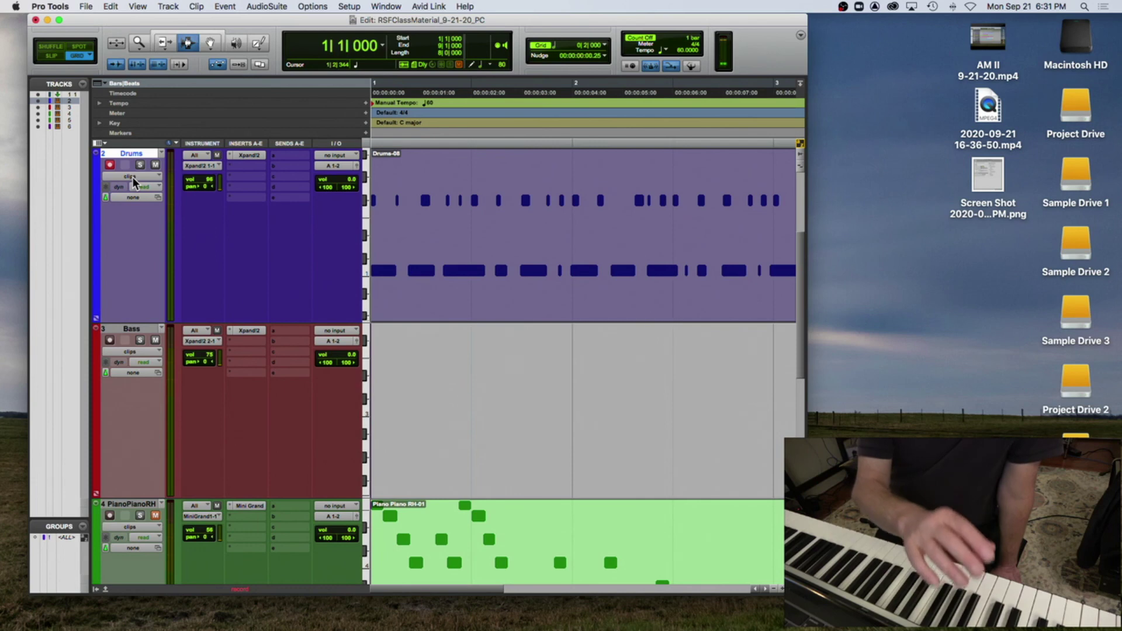
Step: Overdub a third drum part onto the first two bars of the Drums clip at 60 BPM, and play it back following the tempo ruler
key(space)
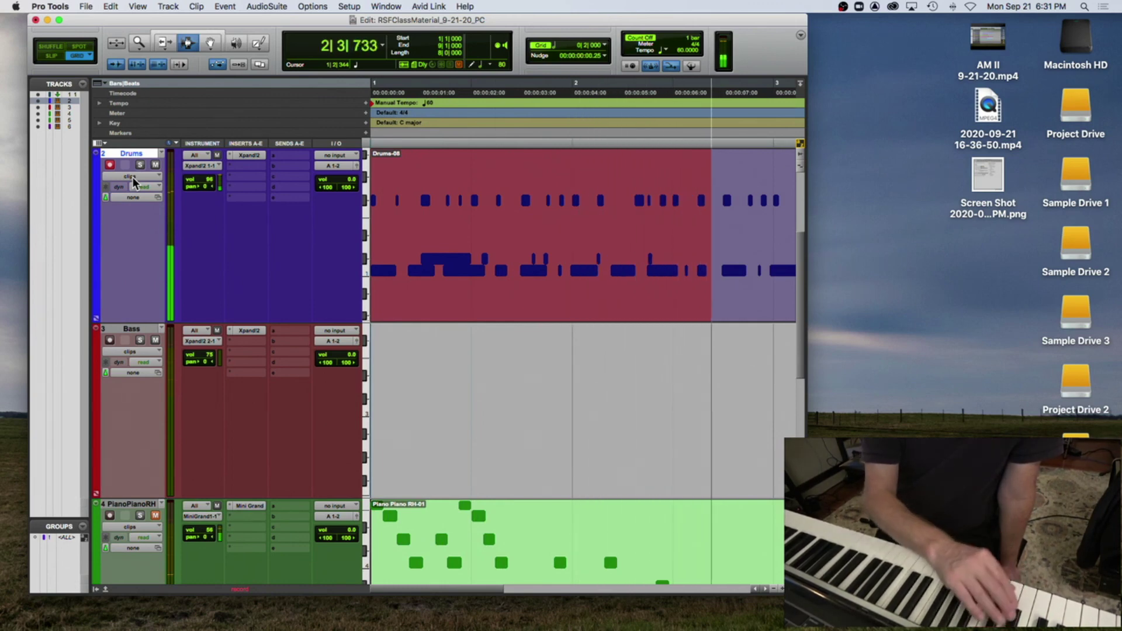
key(space)
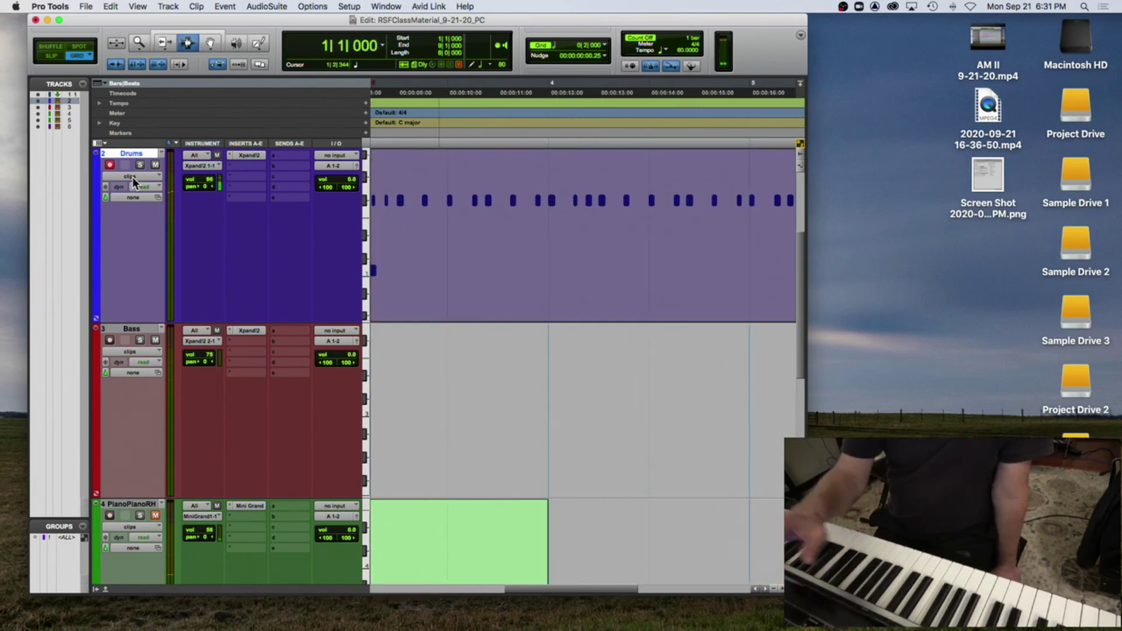
click(692, 66)
key(space)
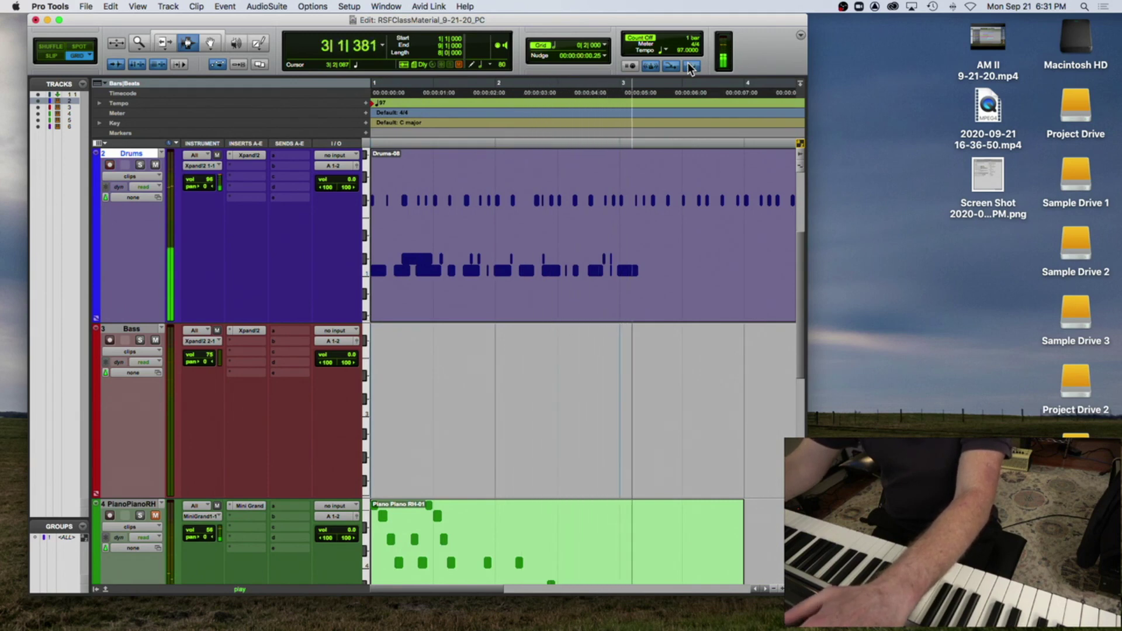
key(space)
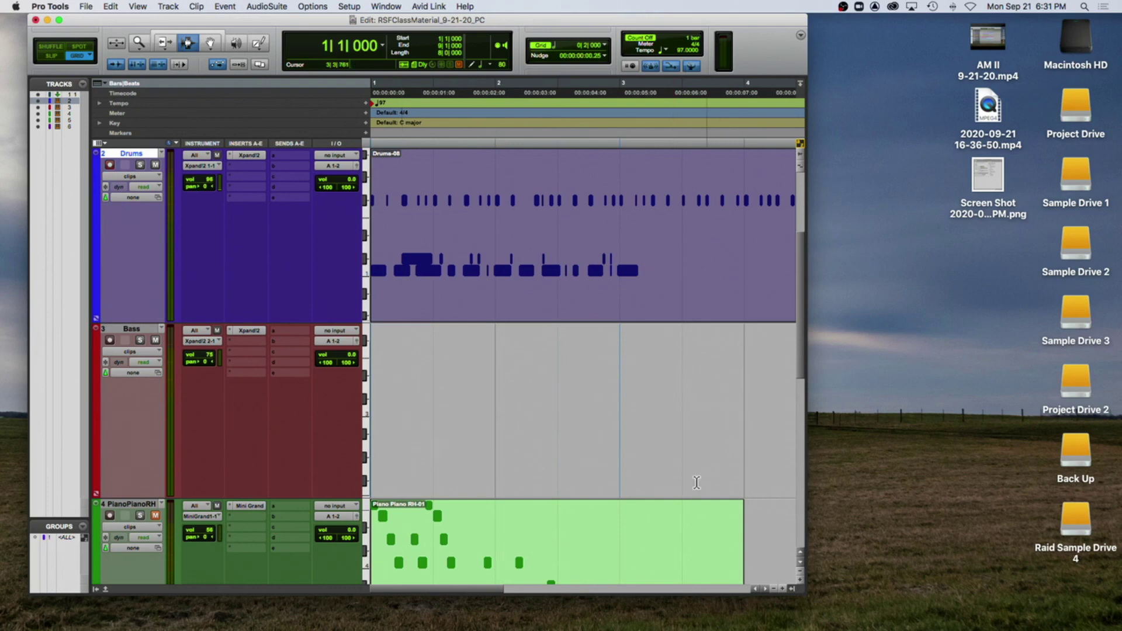
Step: Widen the Edit window and reduce the track heights so all six tracks fit in view
drag(802, 591, 1101, 590)
key(ctrl+alt+Down)
key(ctrl+alt+Down)
key(ctrl+alt+Down)
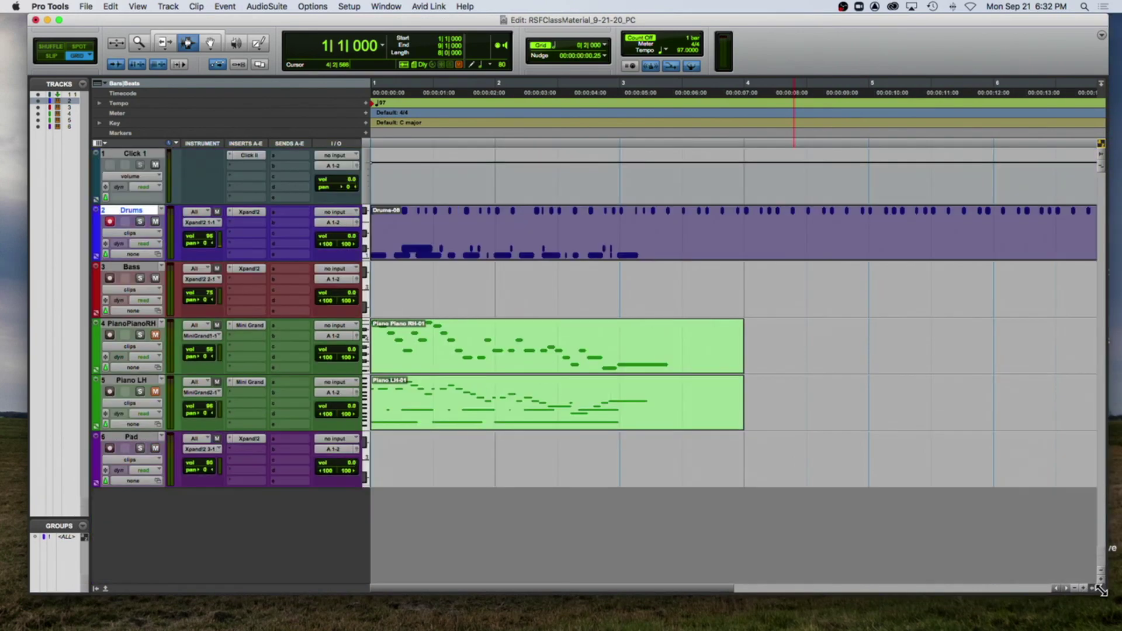
key(ctrl+alt+Up)
key(ctrl+alt+Up)
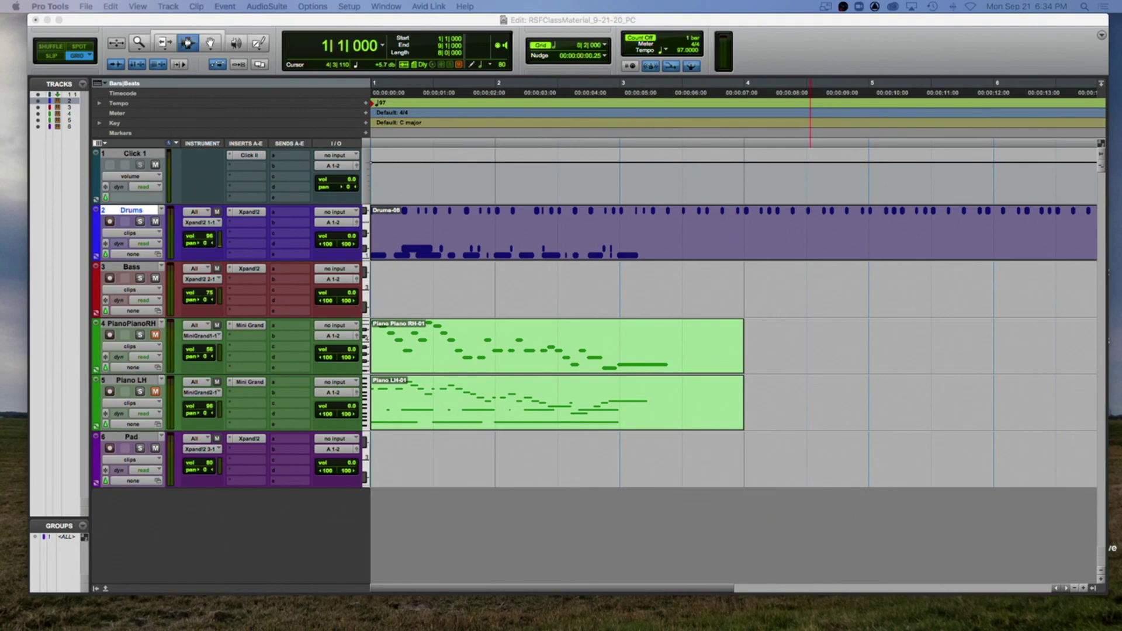
Step: Switch to Notes and add a line with the student's name and "Windows install" below the MIDI keyboard line
click(1058, 616)
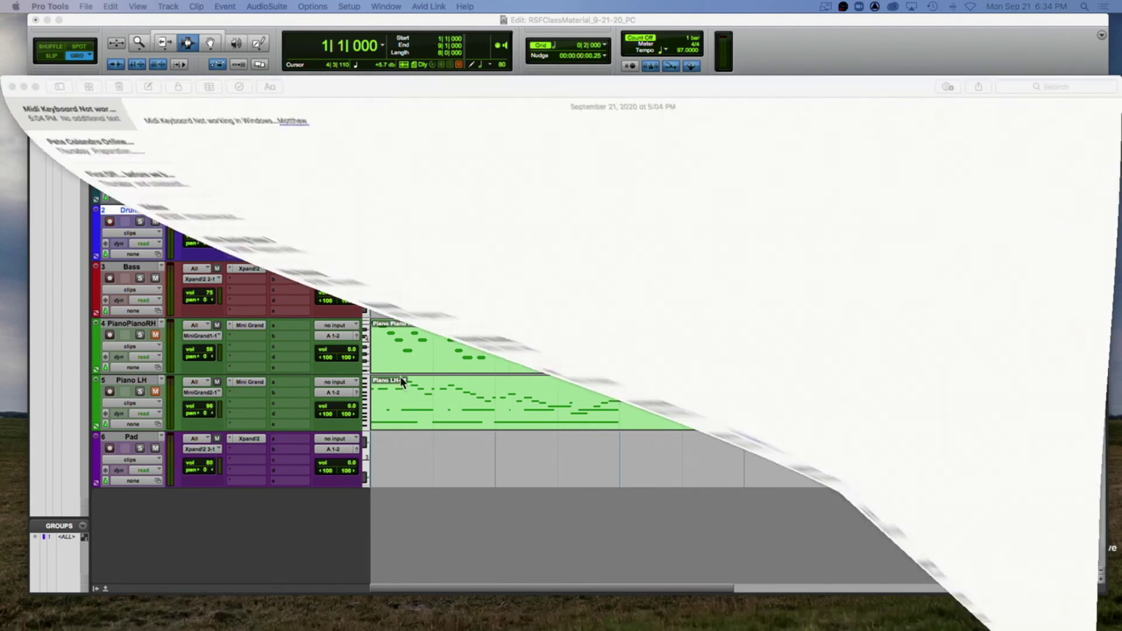
key(Return)
key(Return)
text(Christie Windoew)
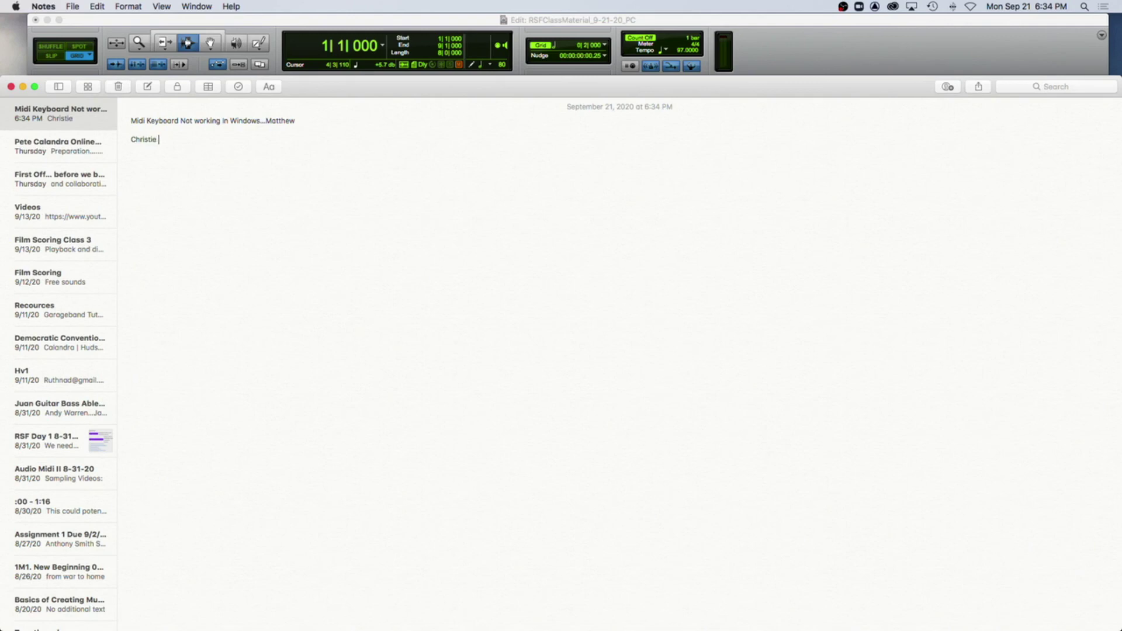
key(BackSpace)
key(BackSpace)
text(ws install)
key(Return)
Step: Add the line "Windows 10..." under the install entry in the note
text(Wins)
key(BackSpace)
text(dows to)
key(BackSpace)
key(BackSpace)
key(BackSpace)
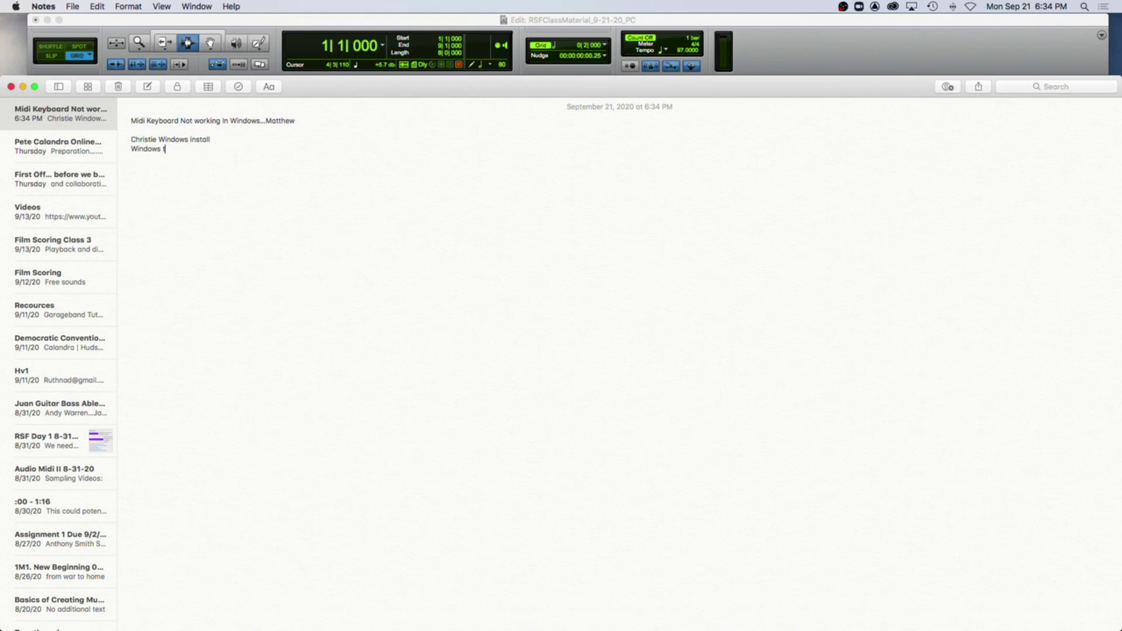
text(10...)
key(Return)
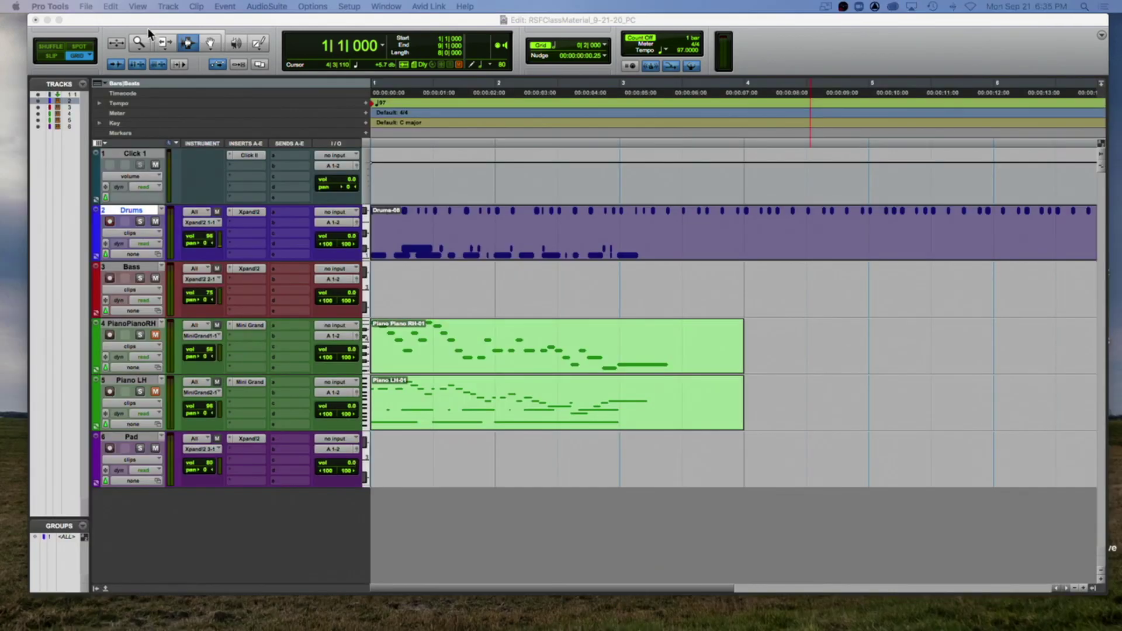
Step: Close the Notes window, return to Pro Tools and shift the Edit window slightly
click(11, 87)
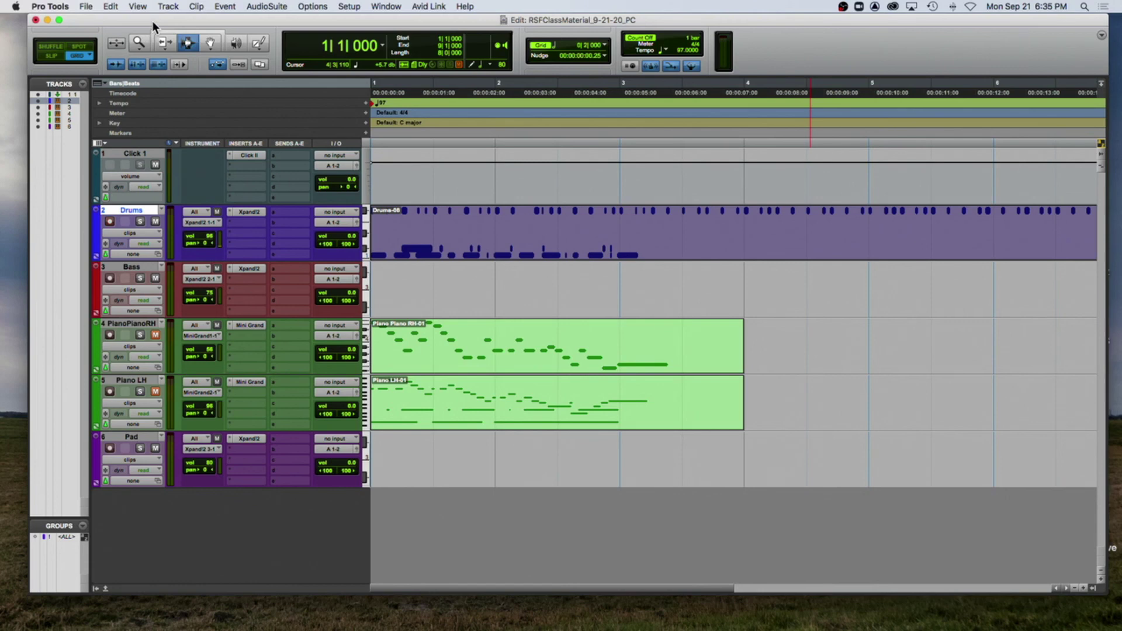
drag(223, 16, 221, 19)
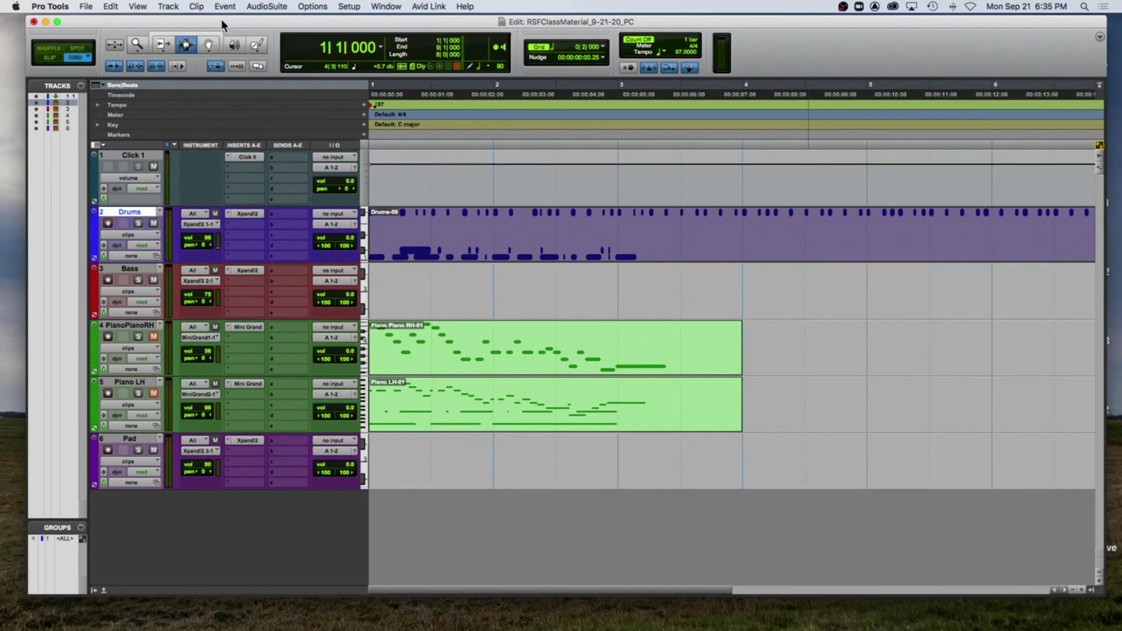